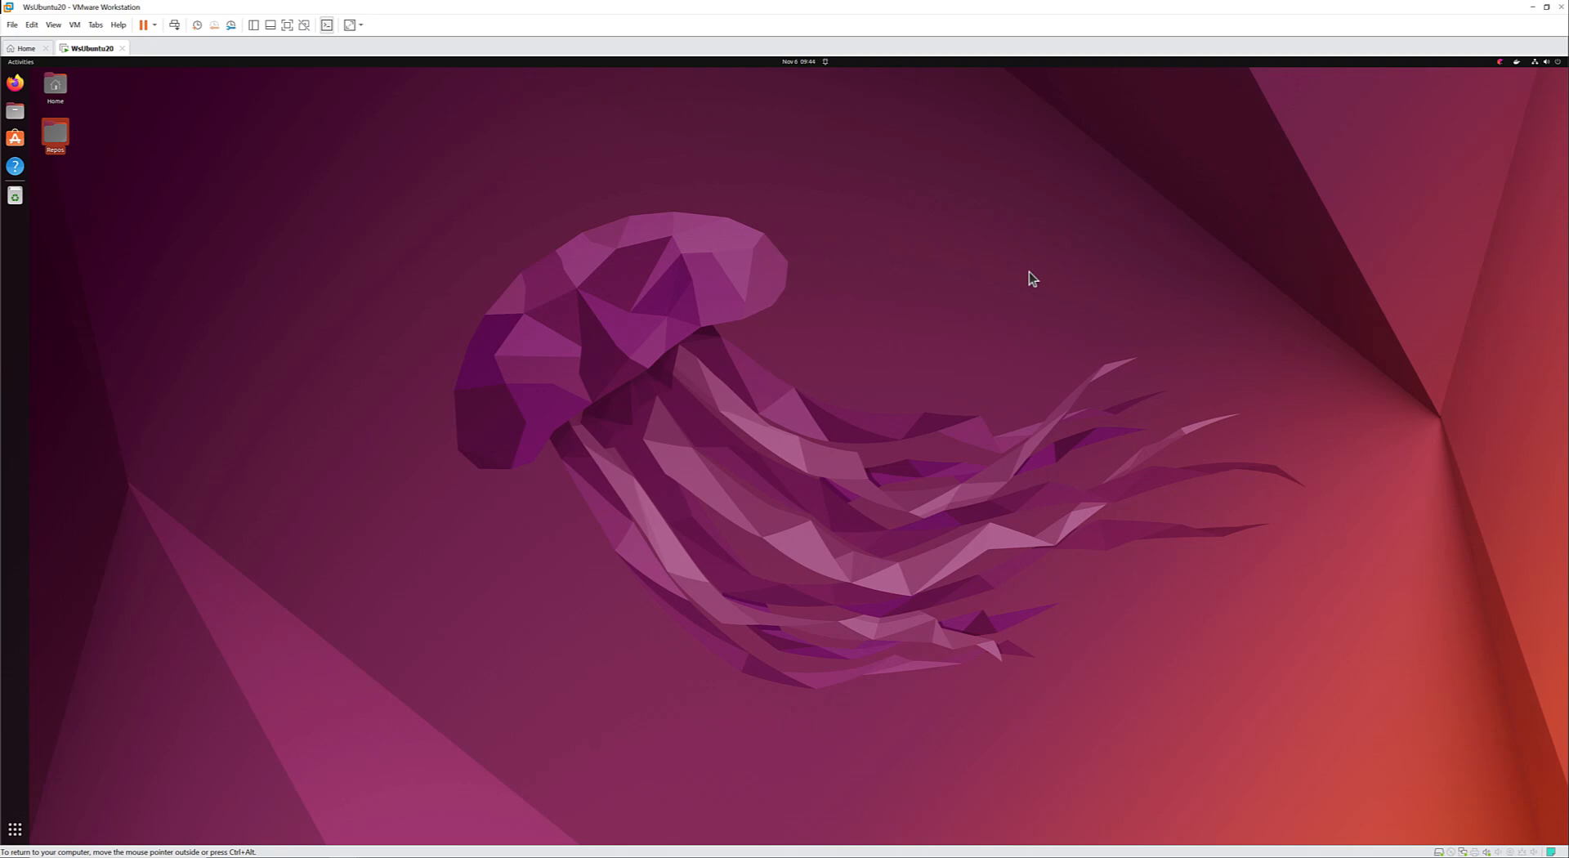
Open the Repos folder on the Ubuntu desktop, look through its project folders, and close it.
click(1029, 272)
double_click(44, 136)
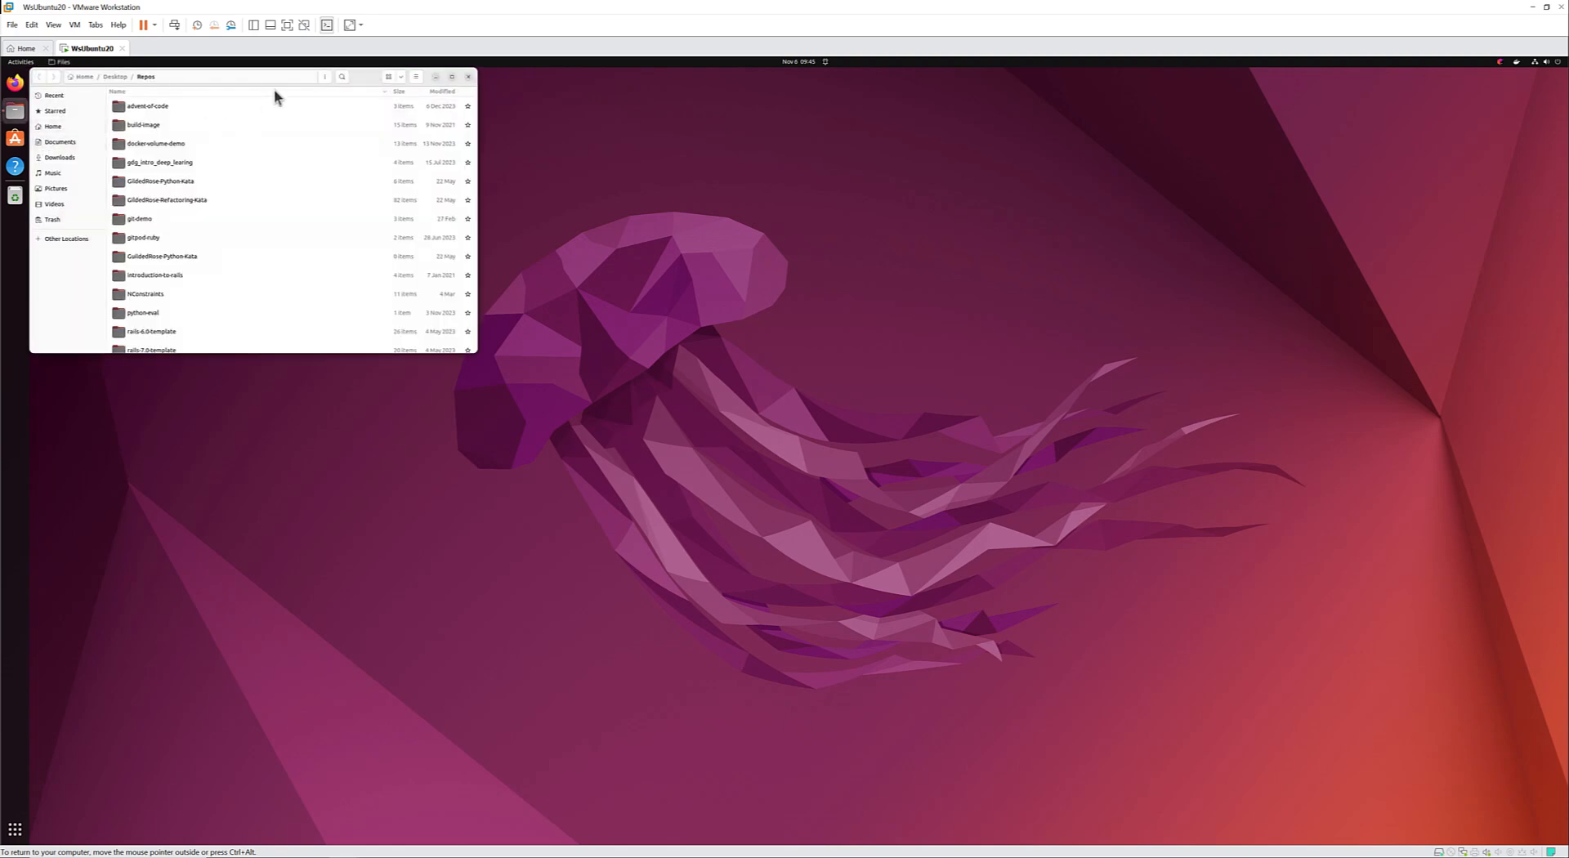
drag(370, 76, 556, 153)
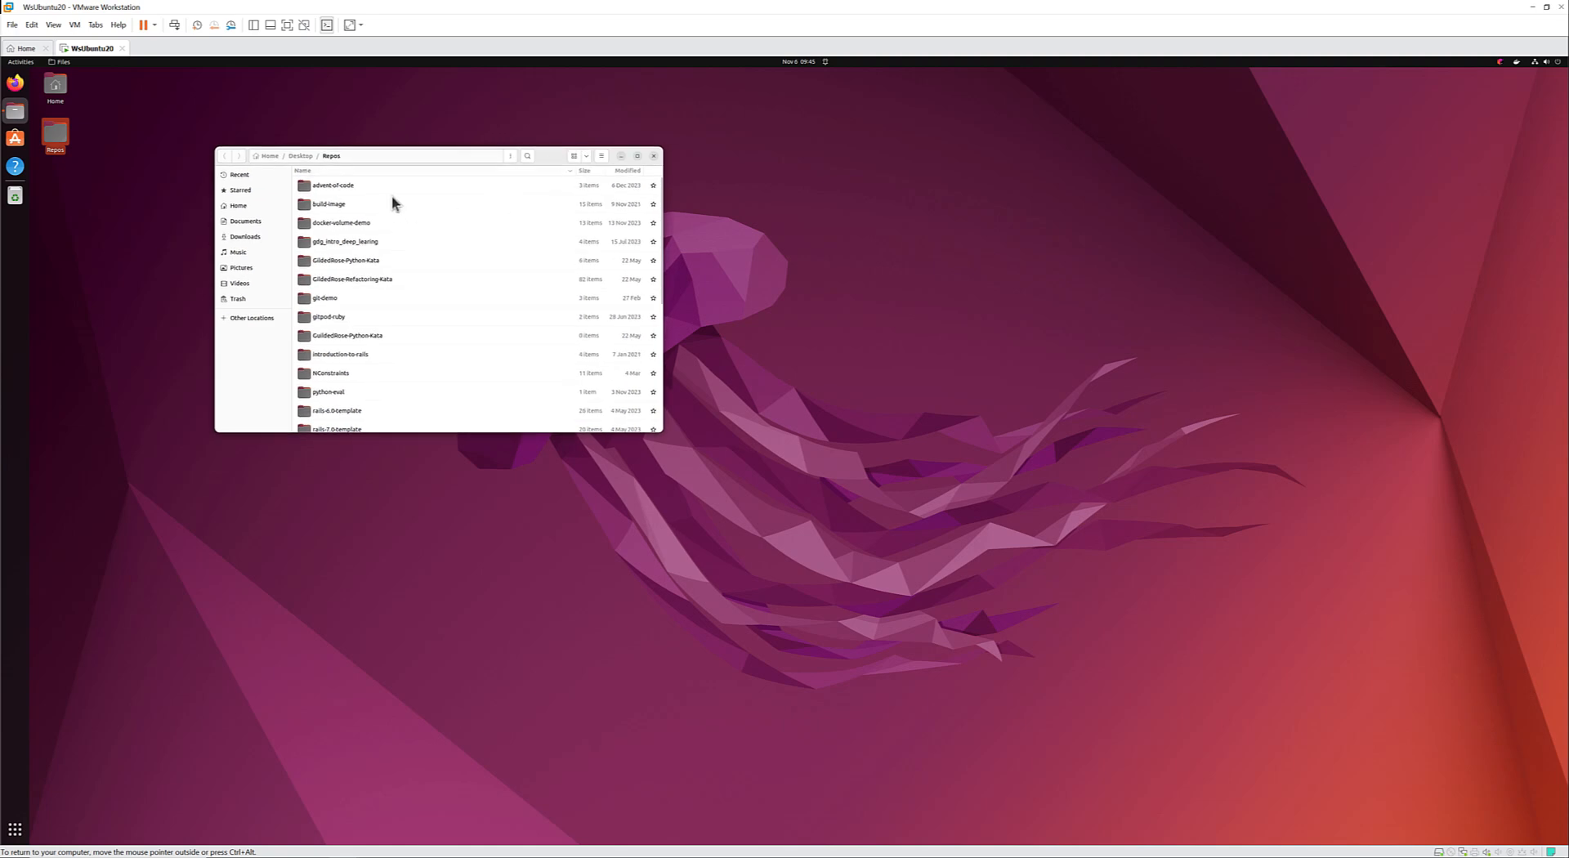
scroll(392, 204, down, 3)
scroll(392, 205, down, 5)
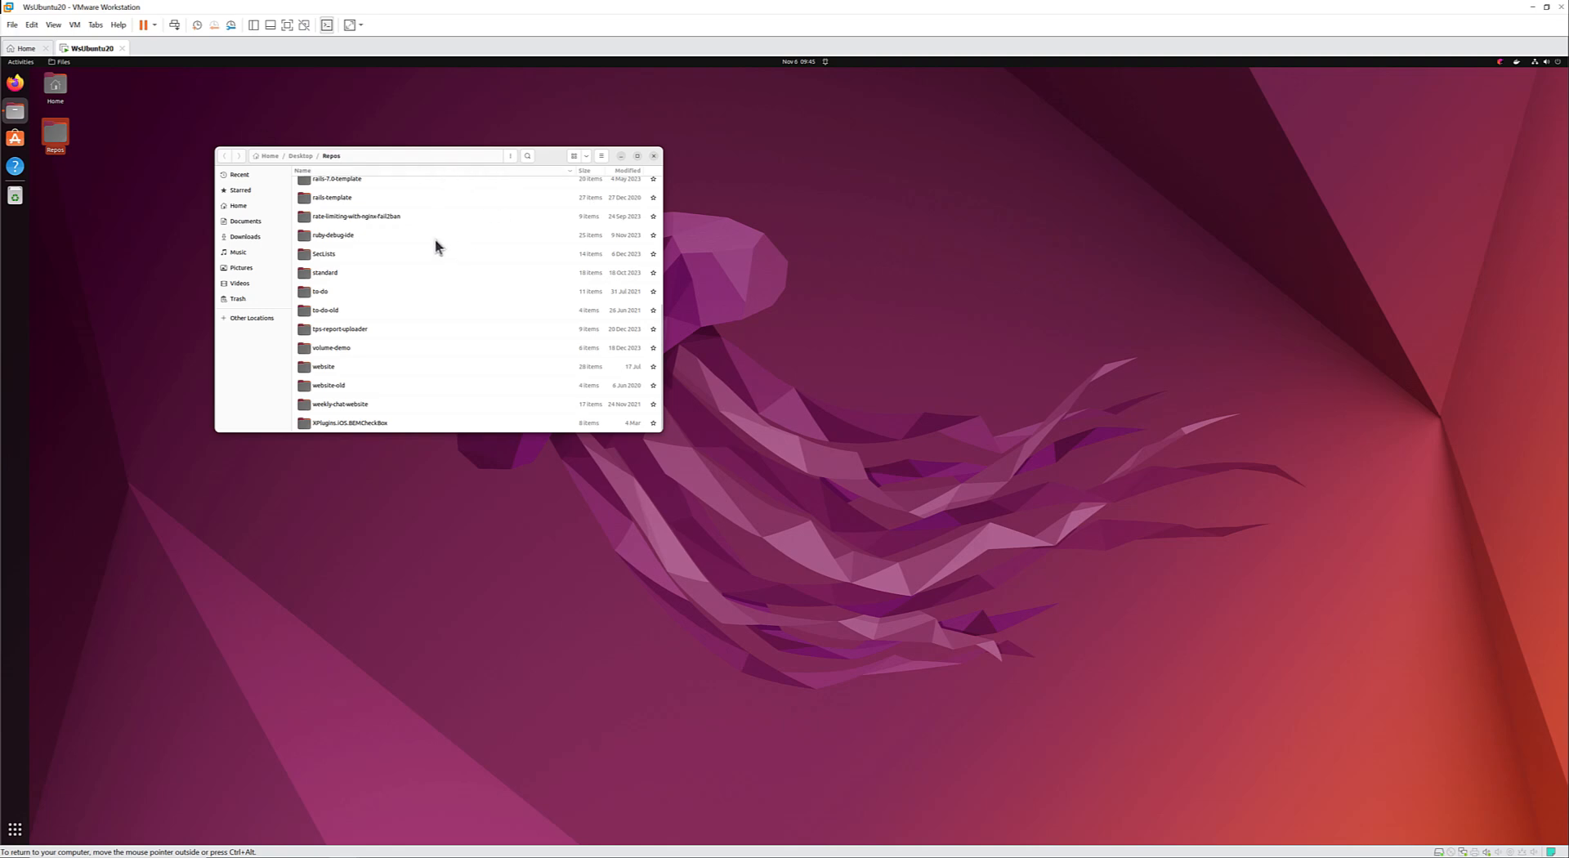
click(654, 156)
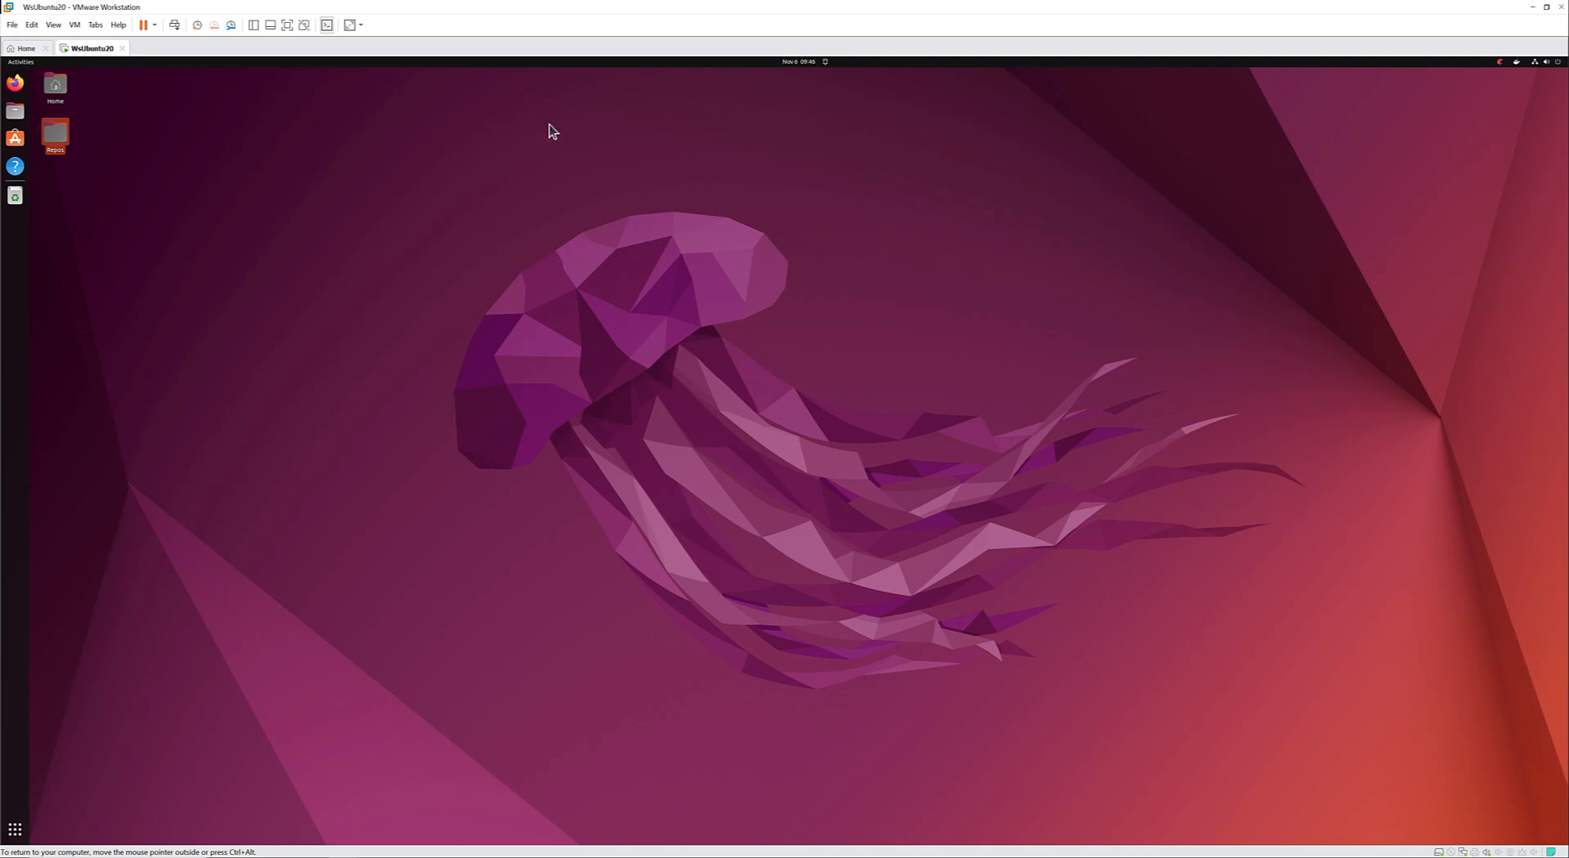
Power off the Ubuntu guest system from its desktop session and confirm the shutdown.
click(1561, 62)
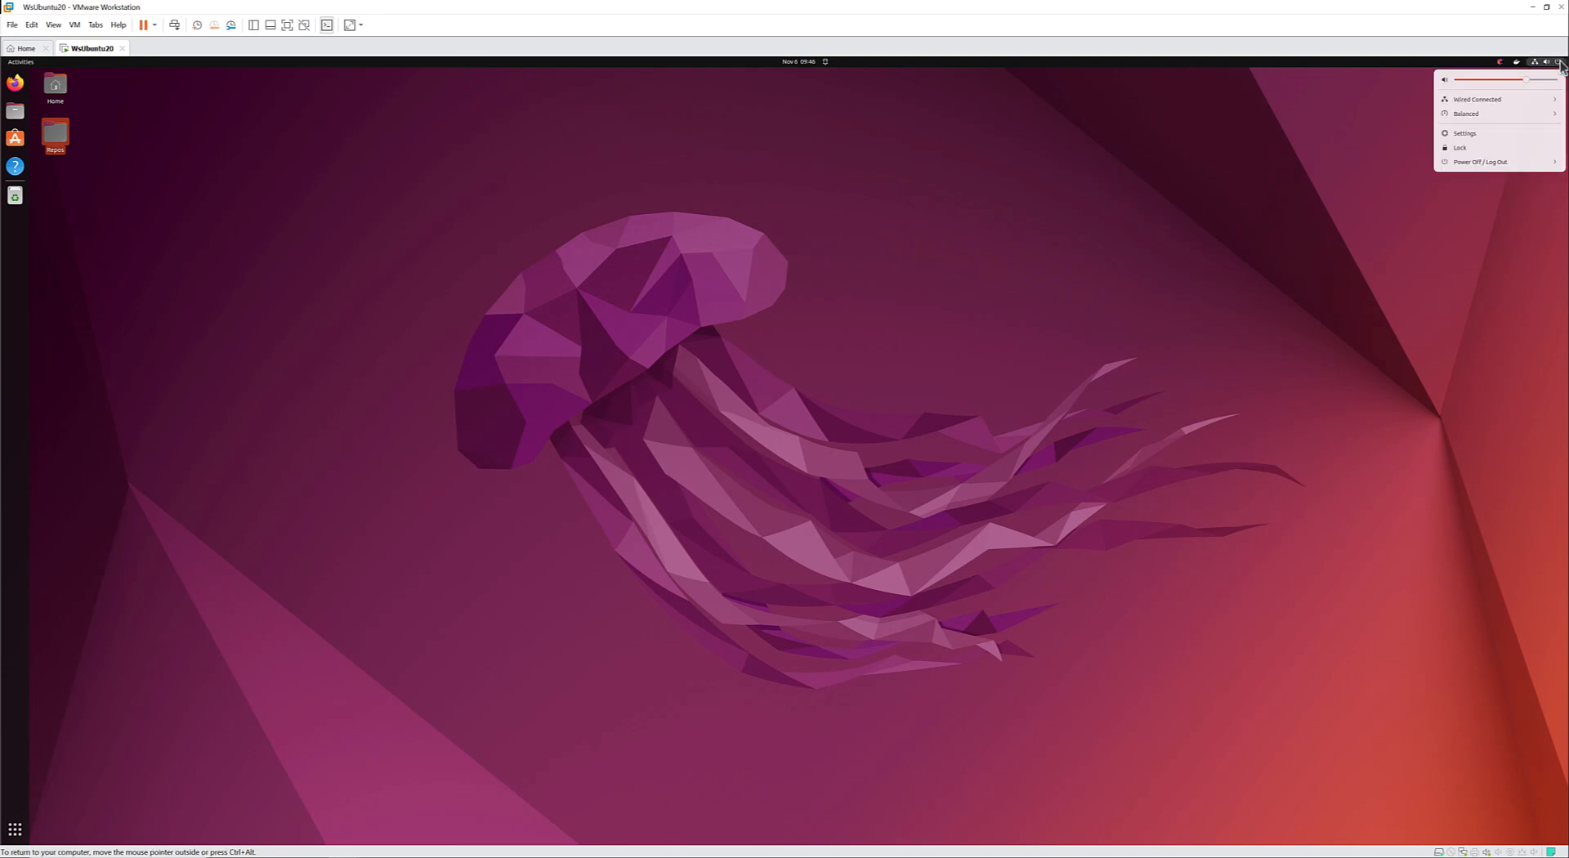
click(1513, 160)
click(1458, 207)
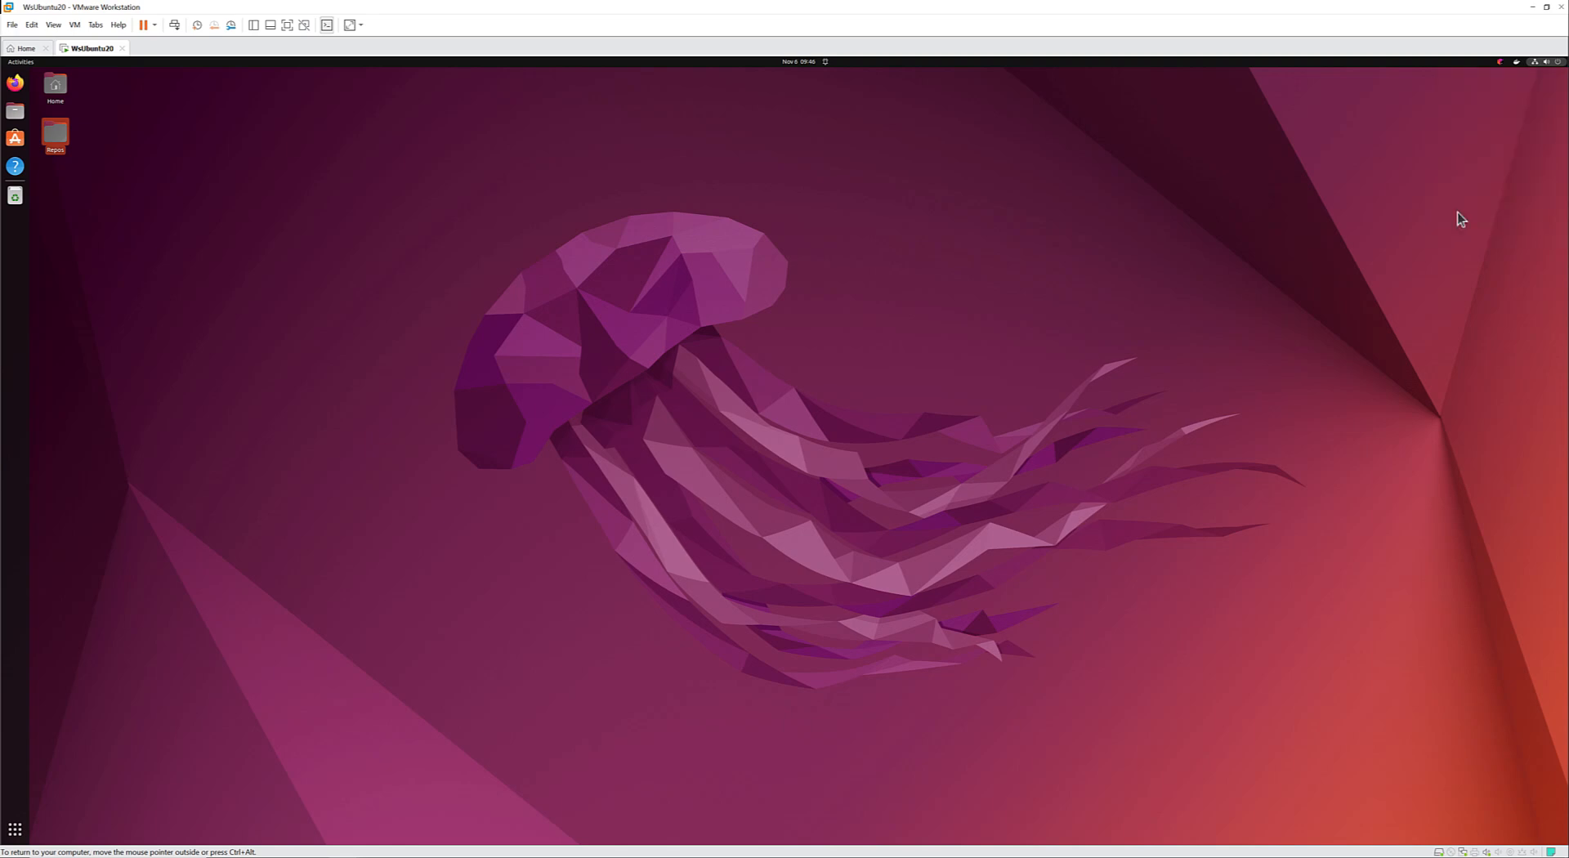
click(842, 485)
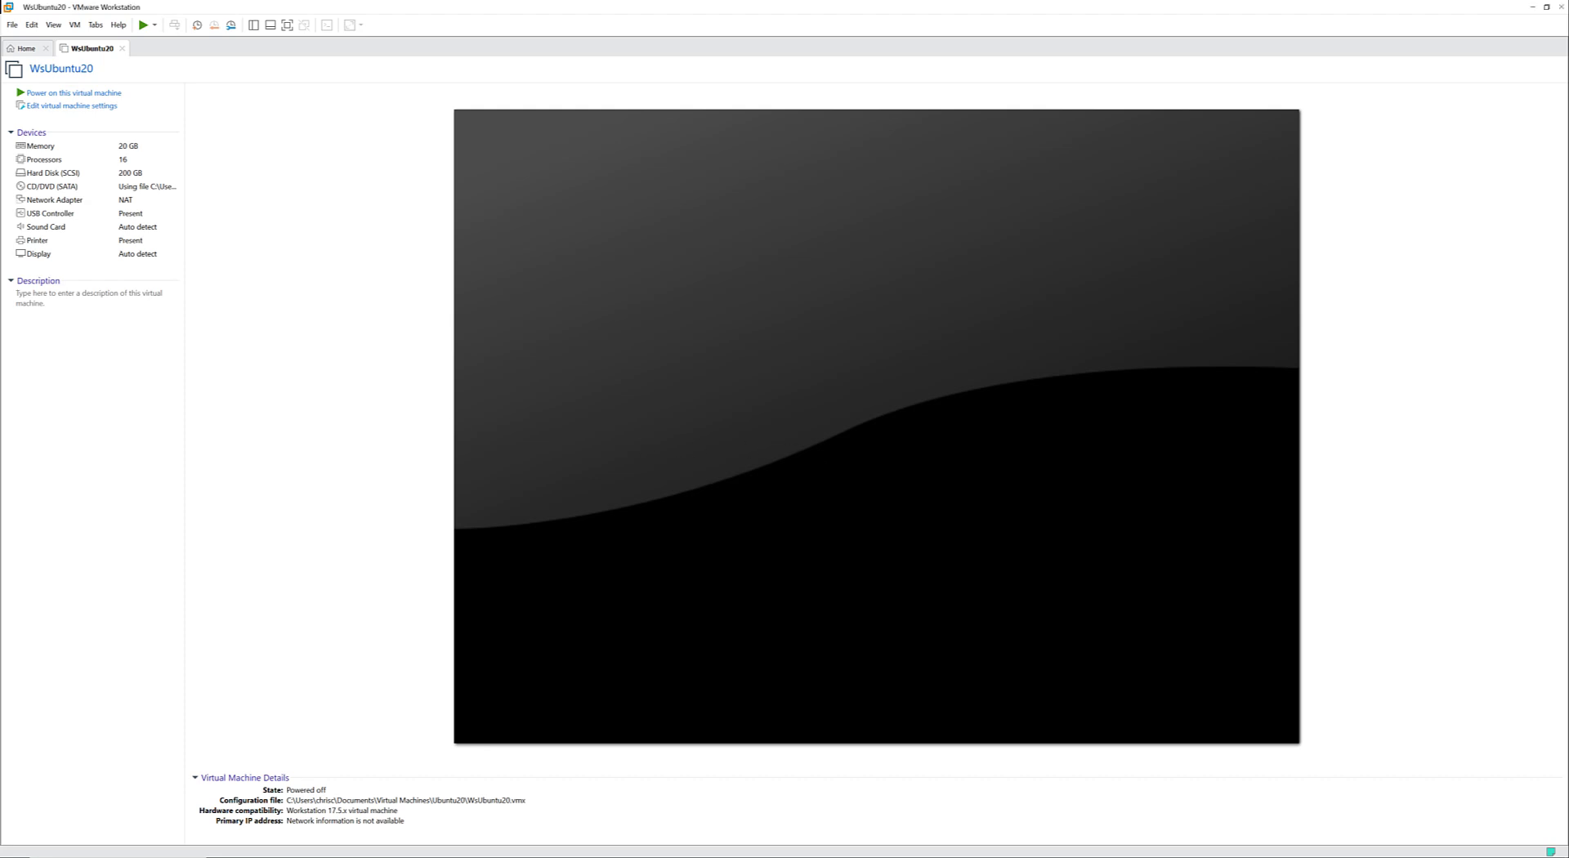
Minimize the virtual machine window, find StarWind V2V Converter on the host, and launch it.
click(1535, 6)
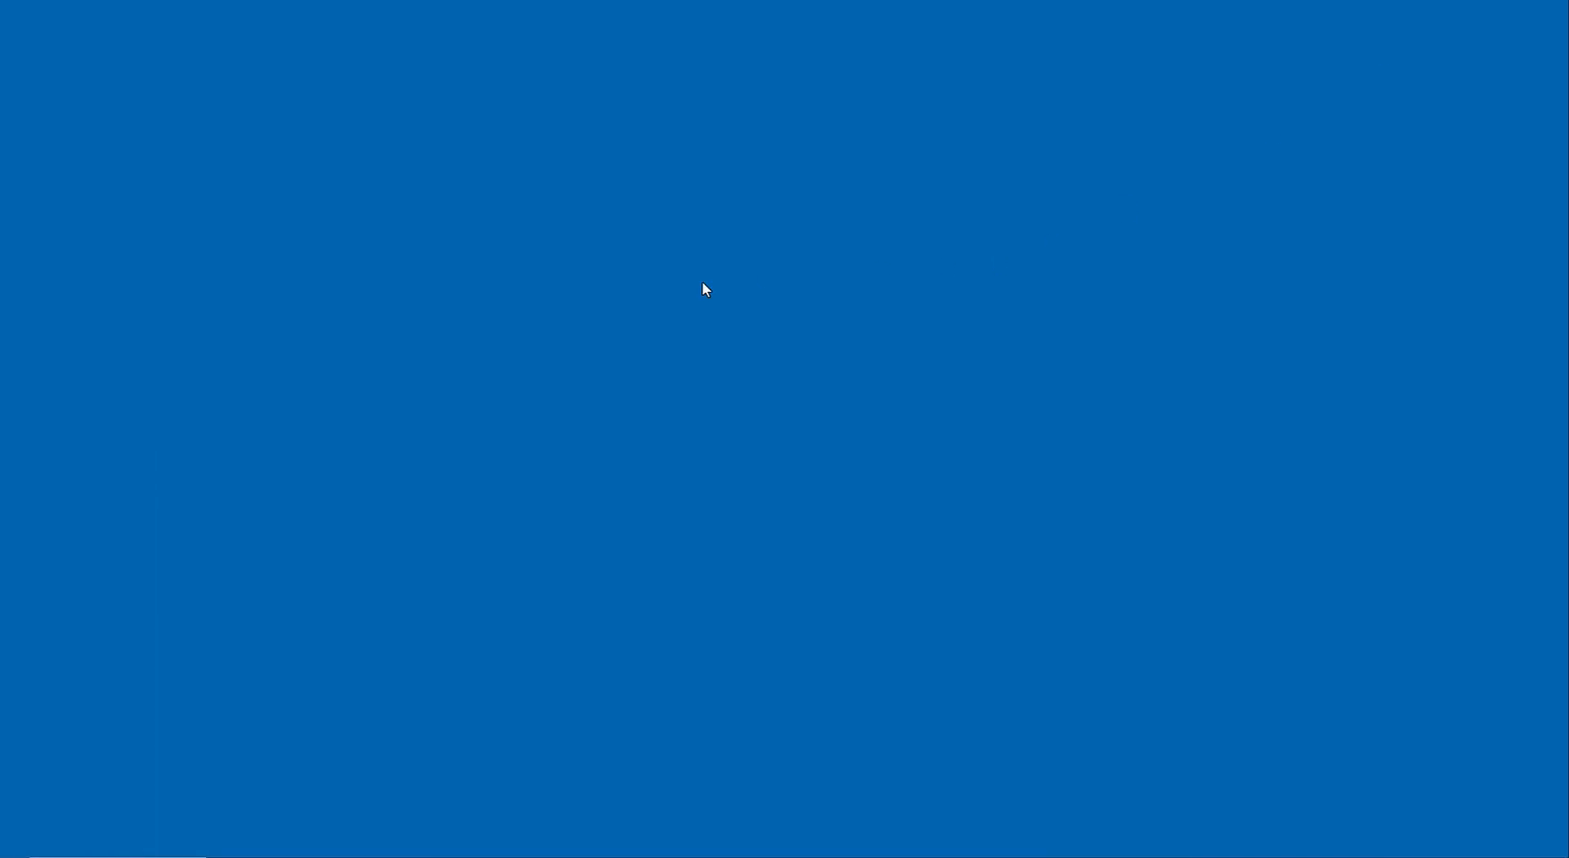
key(super)
text(sta)
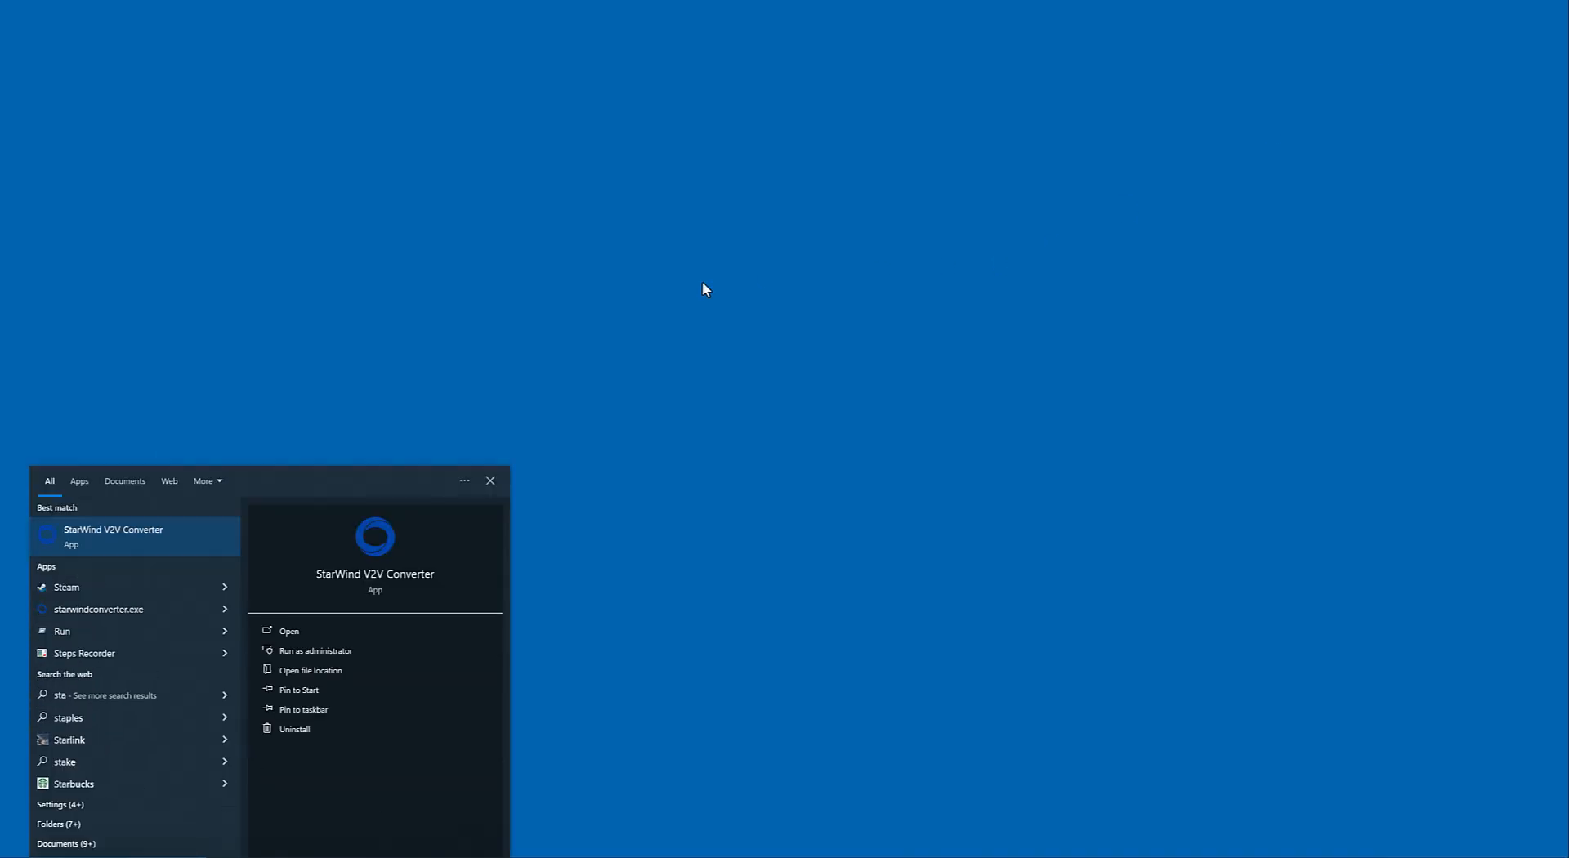
key(Return)
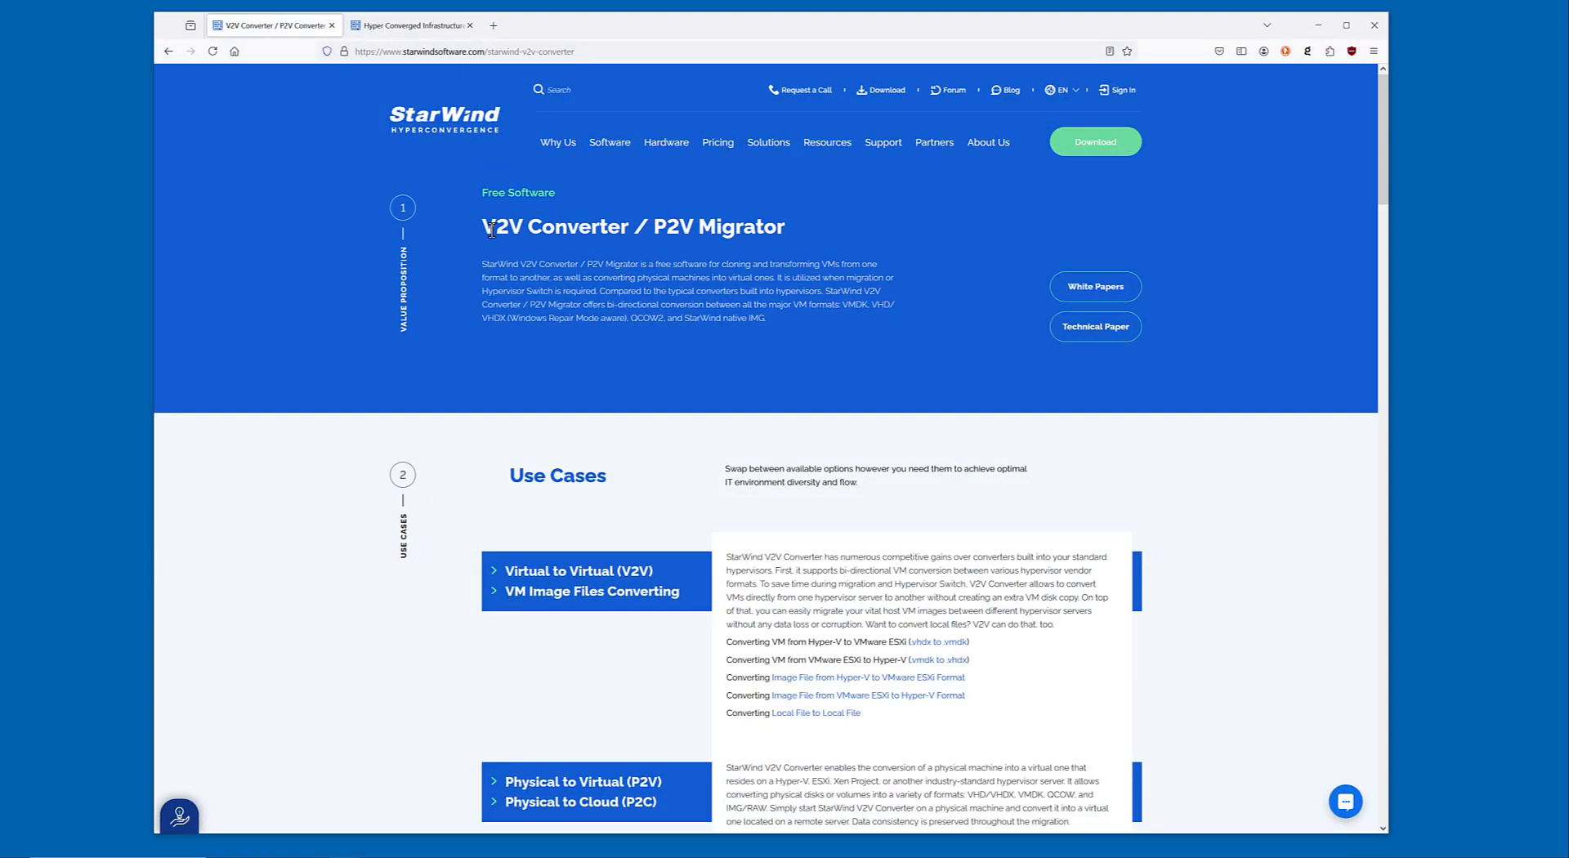
Examine the StarWind V2V Converter web page down to its download form and the product choices offered there.
scroll(563, 353, down, 20)
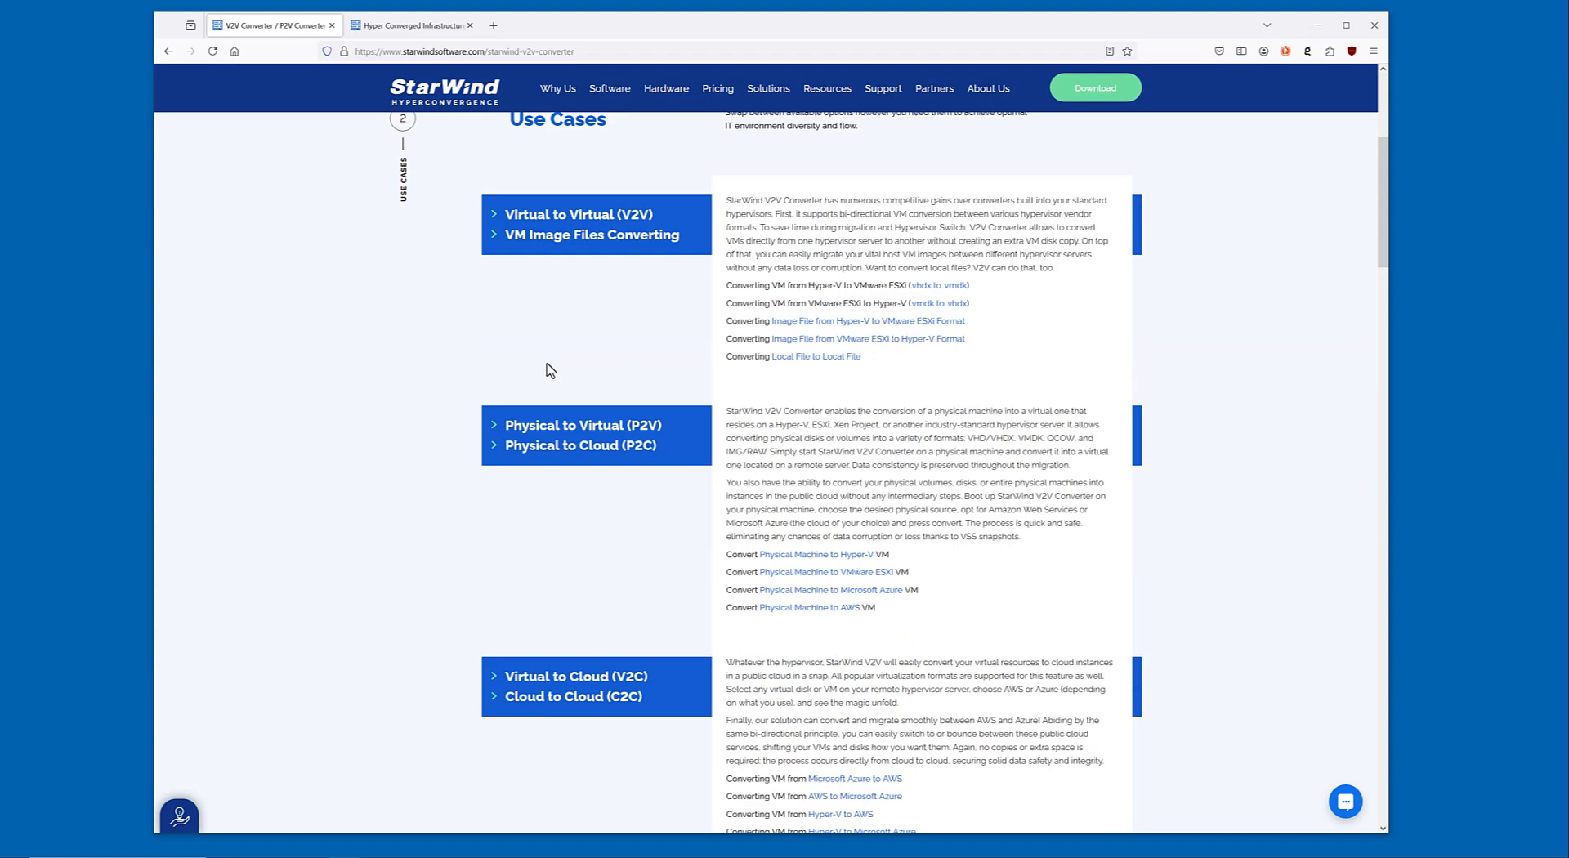
scroll(538, 360, down, 8)
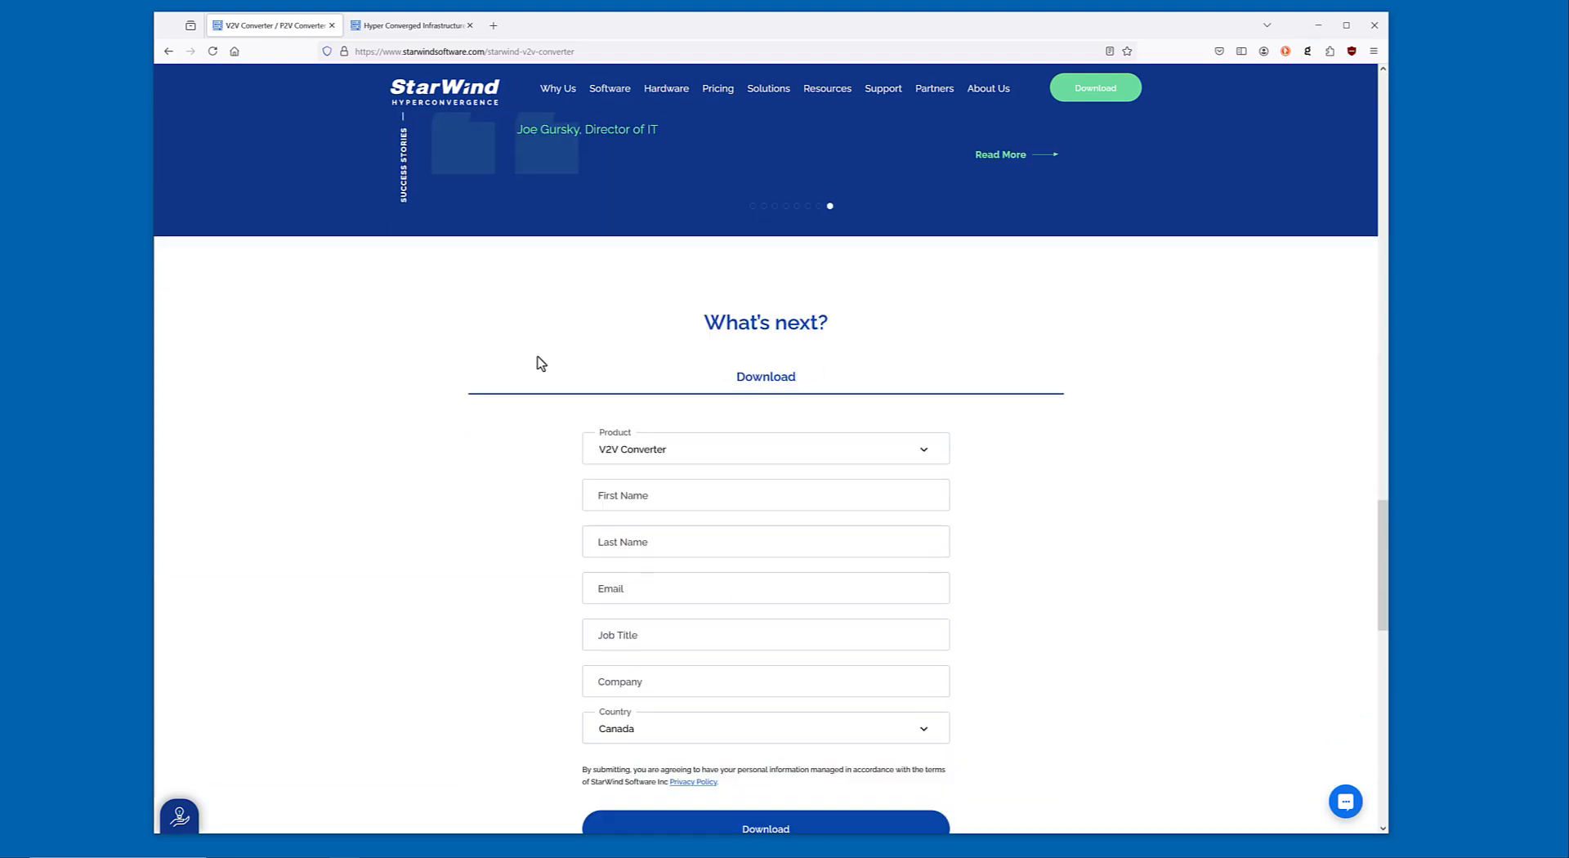
click(624, 463)
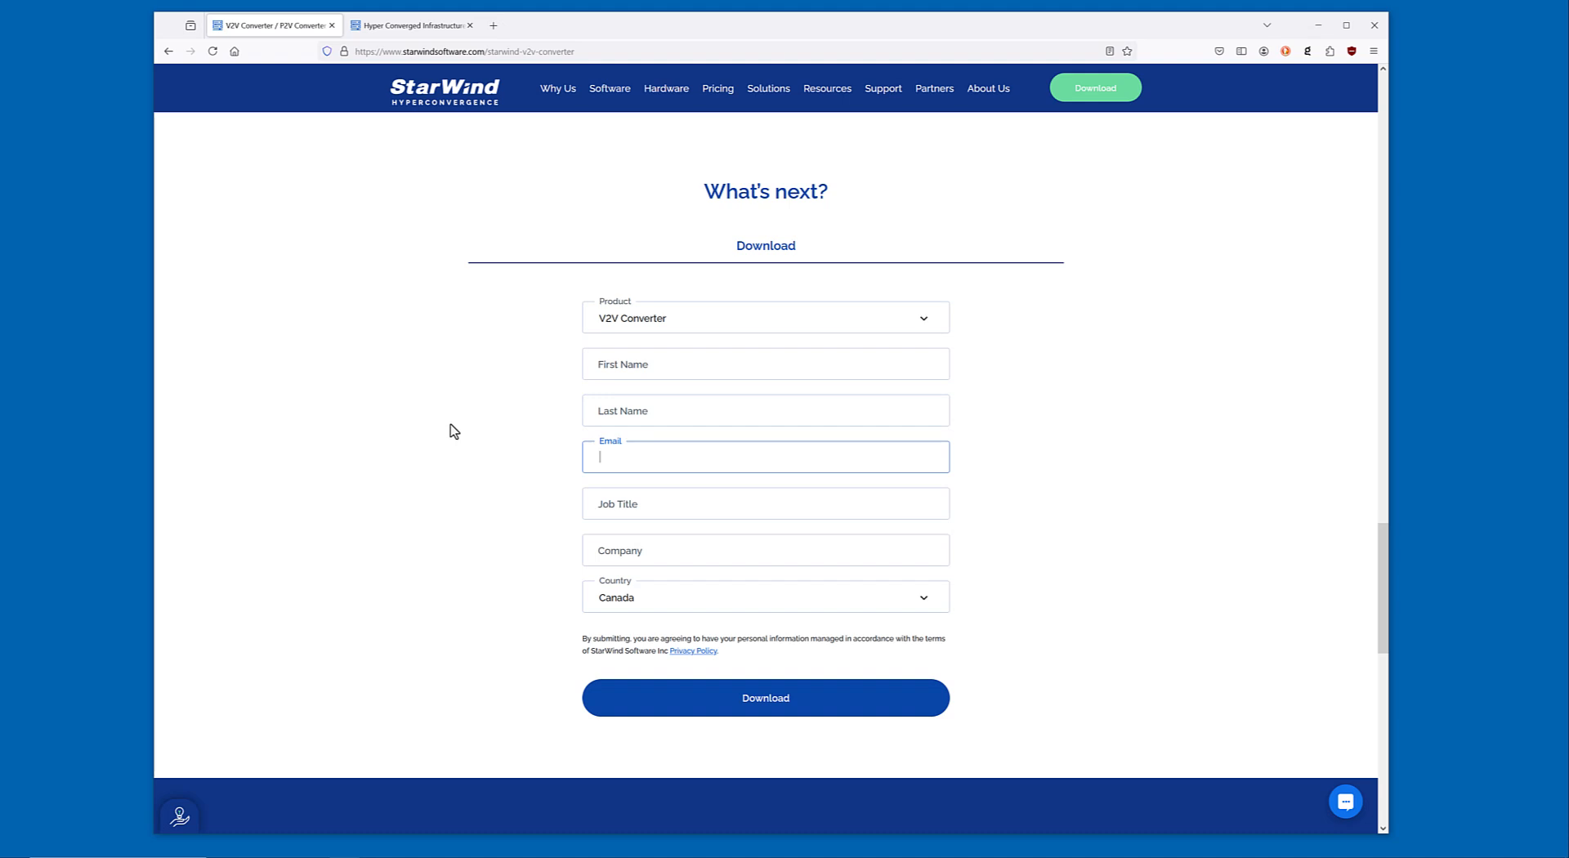
click(680, 327)
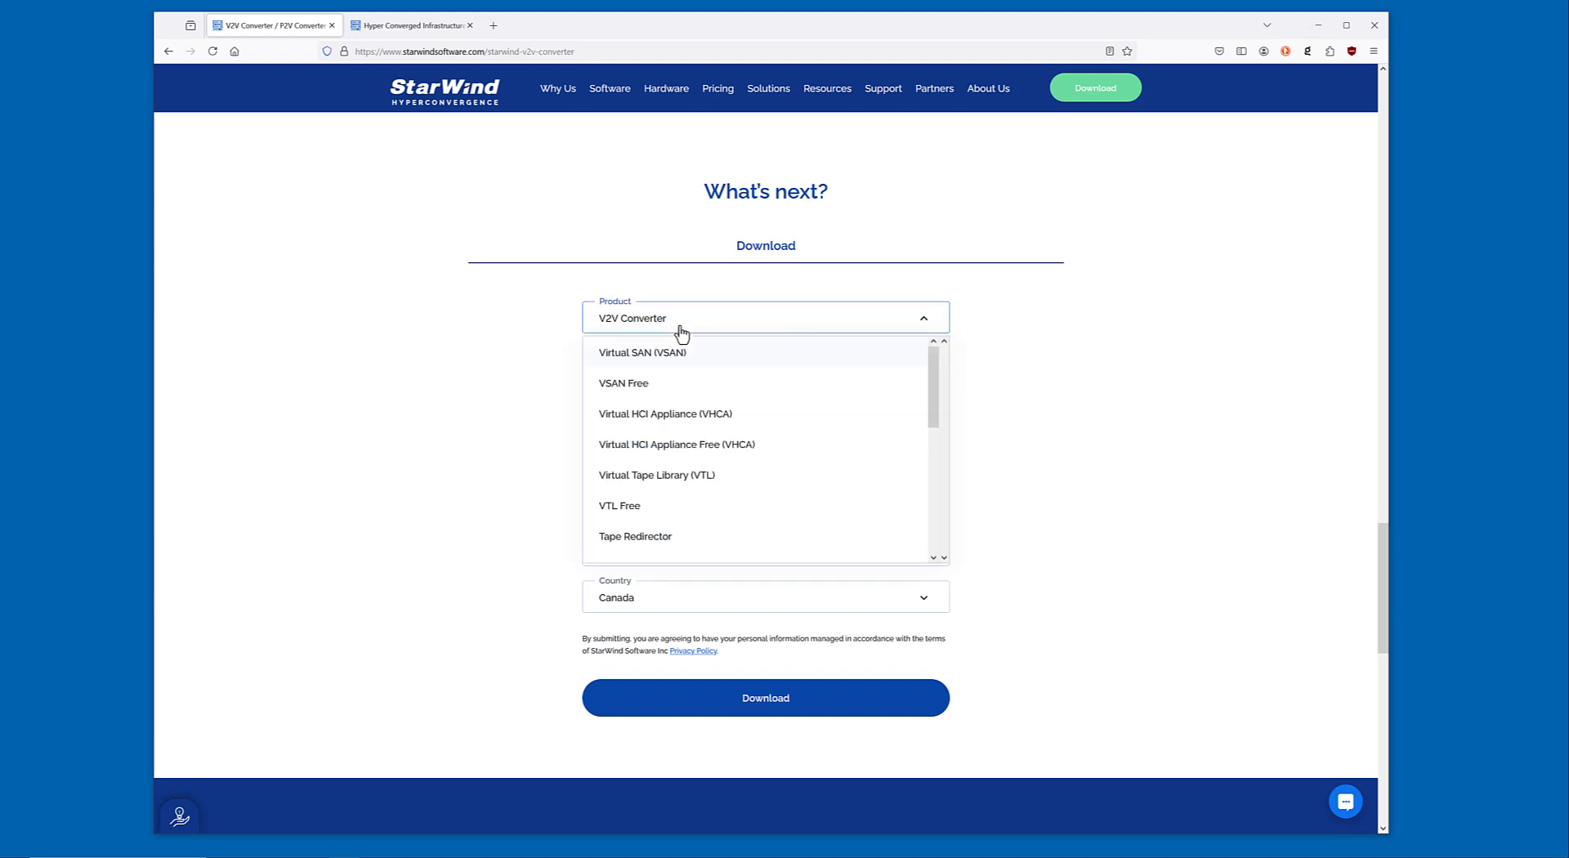
click(681, 331)
click(681, 331)
click(681, 331)
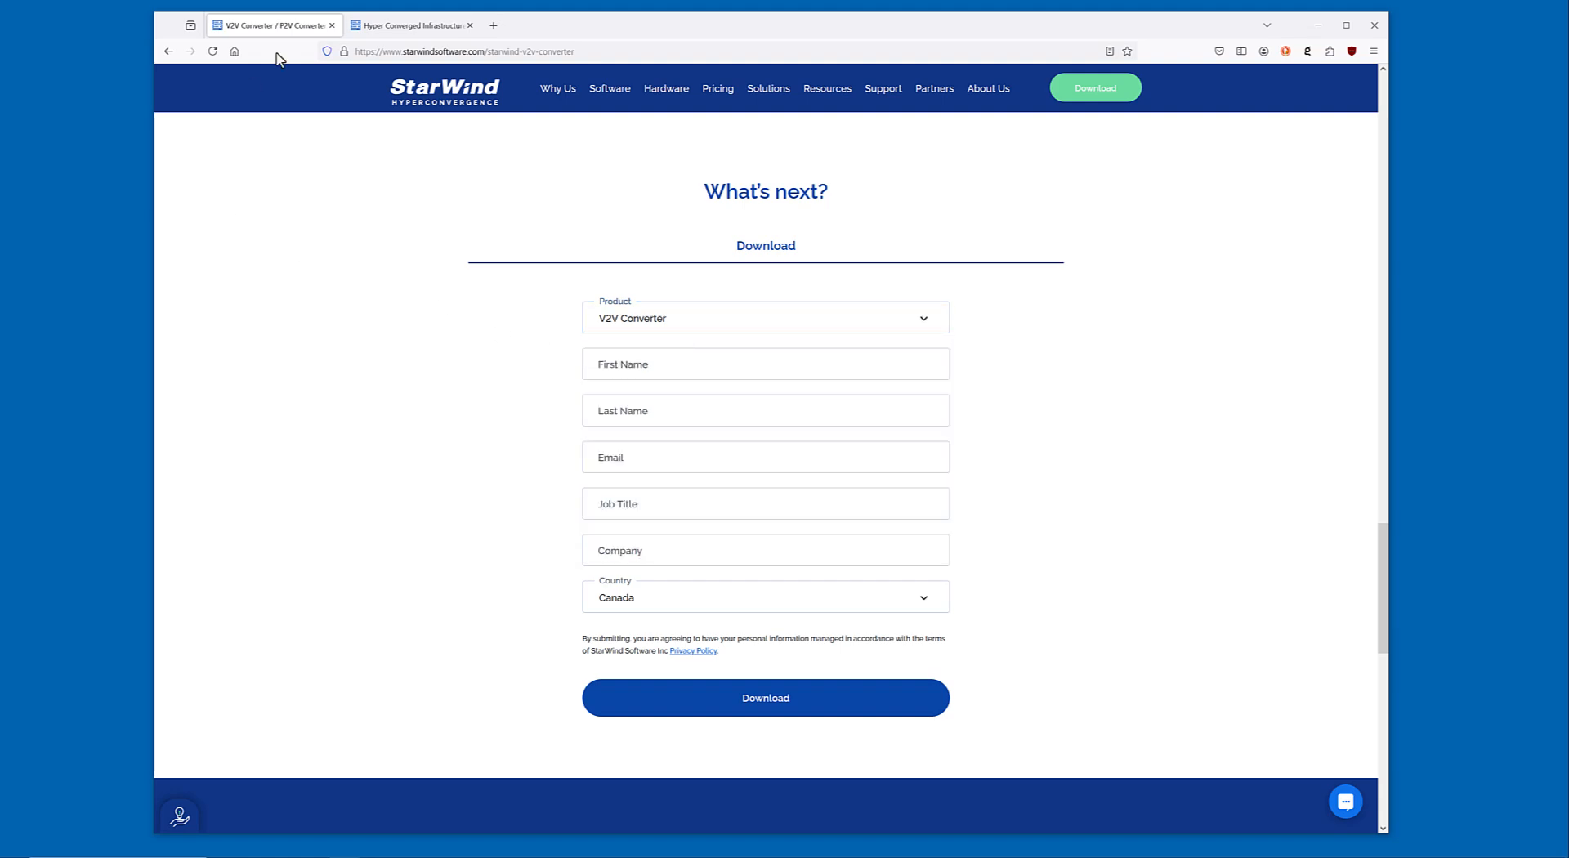
Look over the StarWind home page, return to the V2V Converter page, and minimize the browser.
click(406, 26)
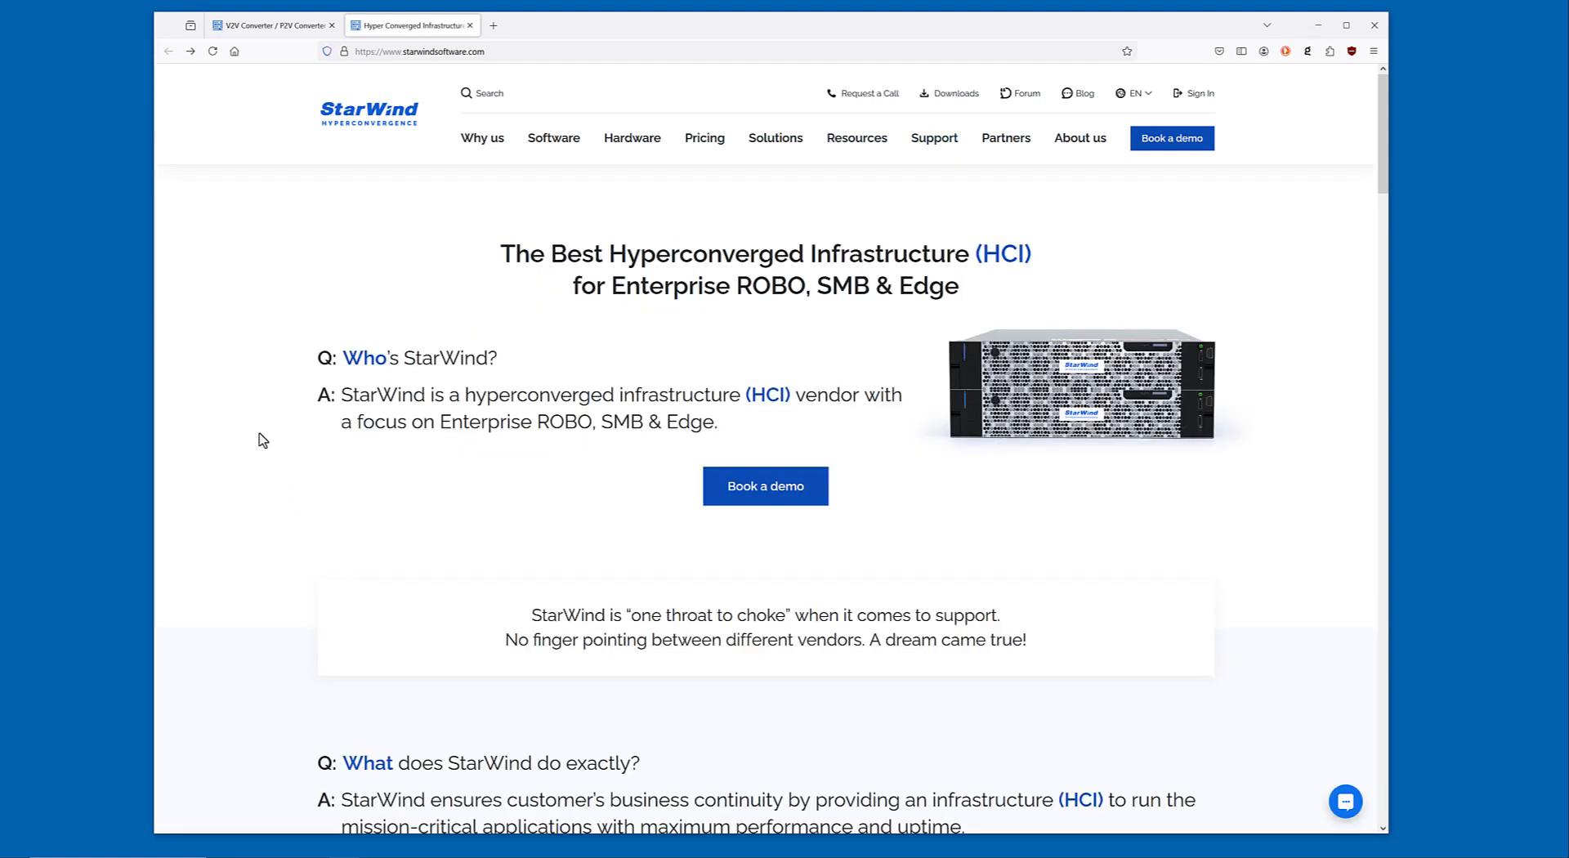
scroll(263, 441, down, 8)
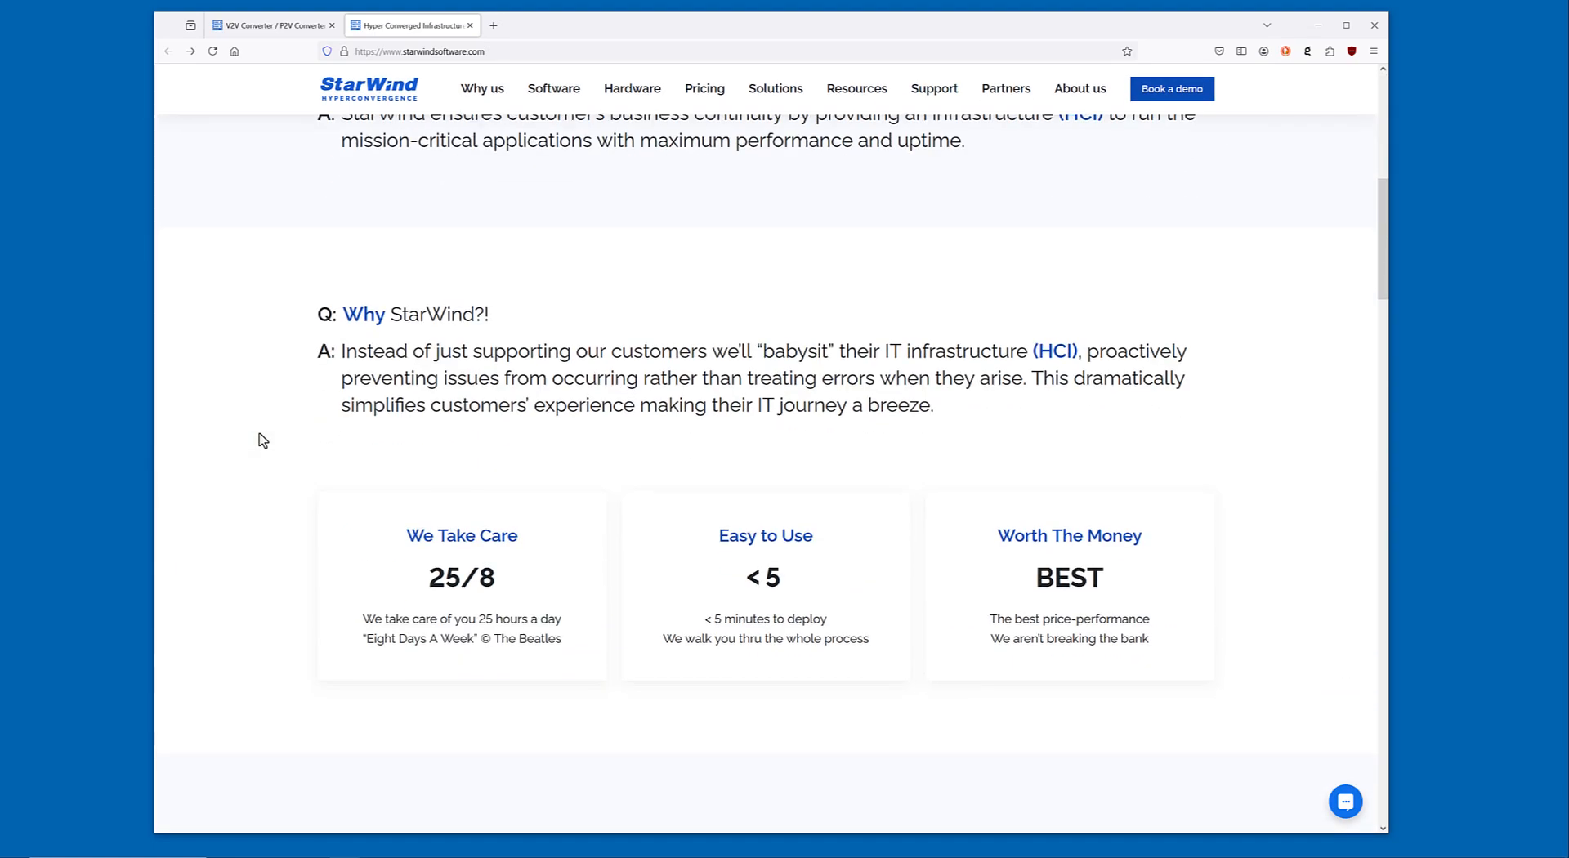
scroll(260, 439, up, 8)
click(299, 24)
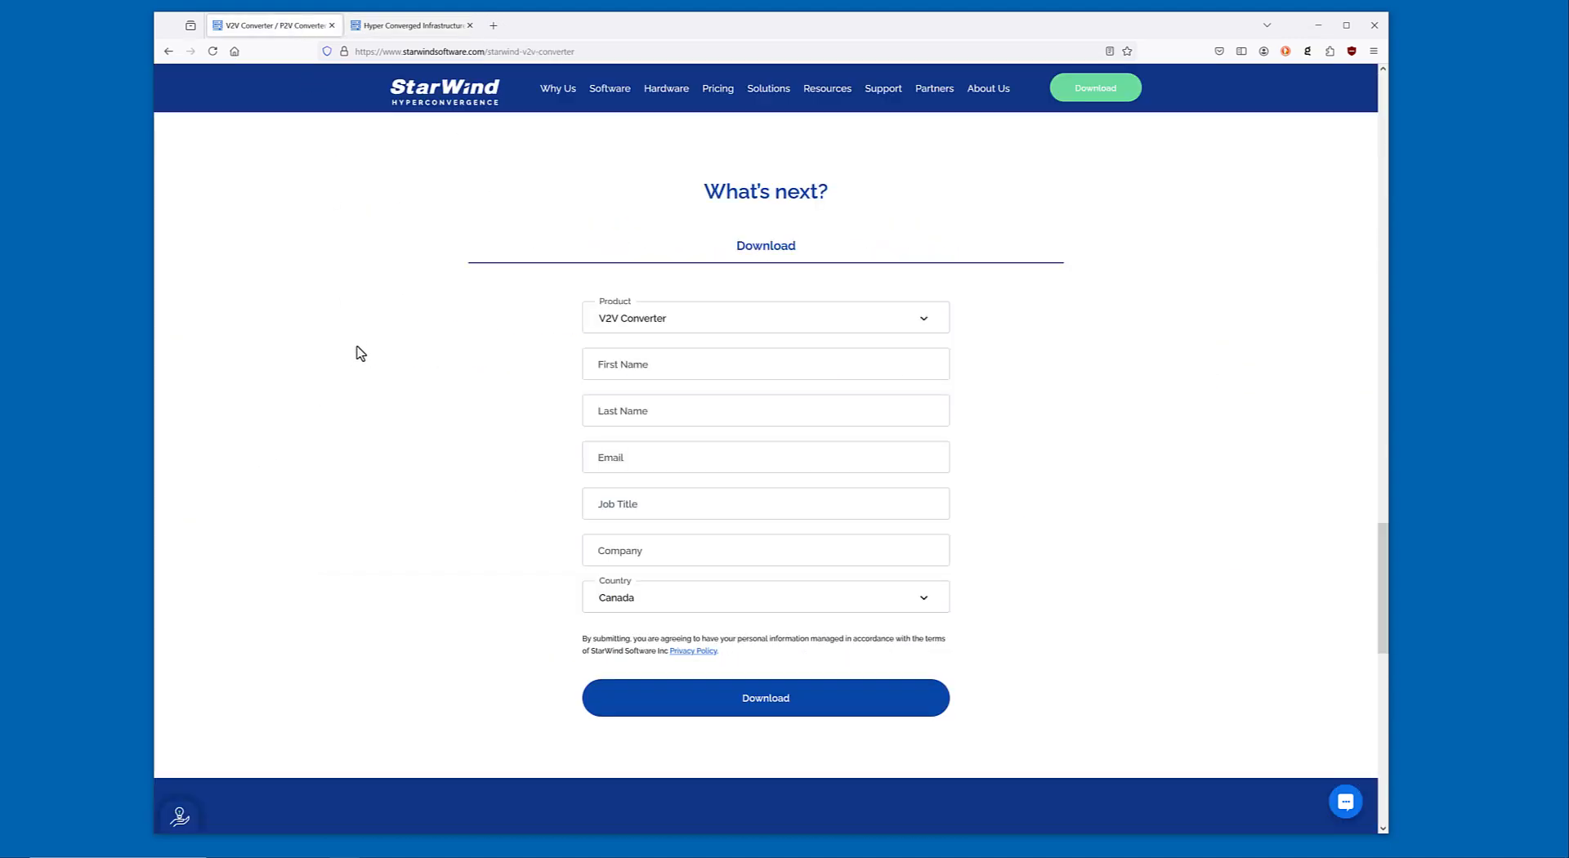
scroll(365, 384, up, 2)
scroll(366, 383, down, 2)
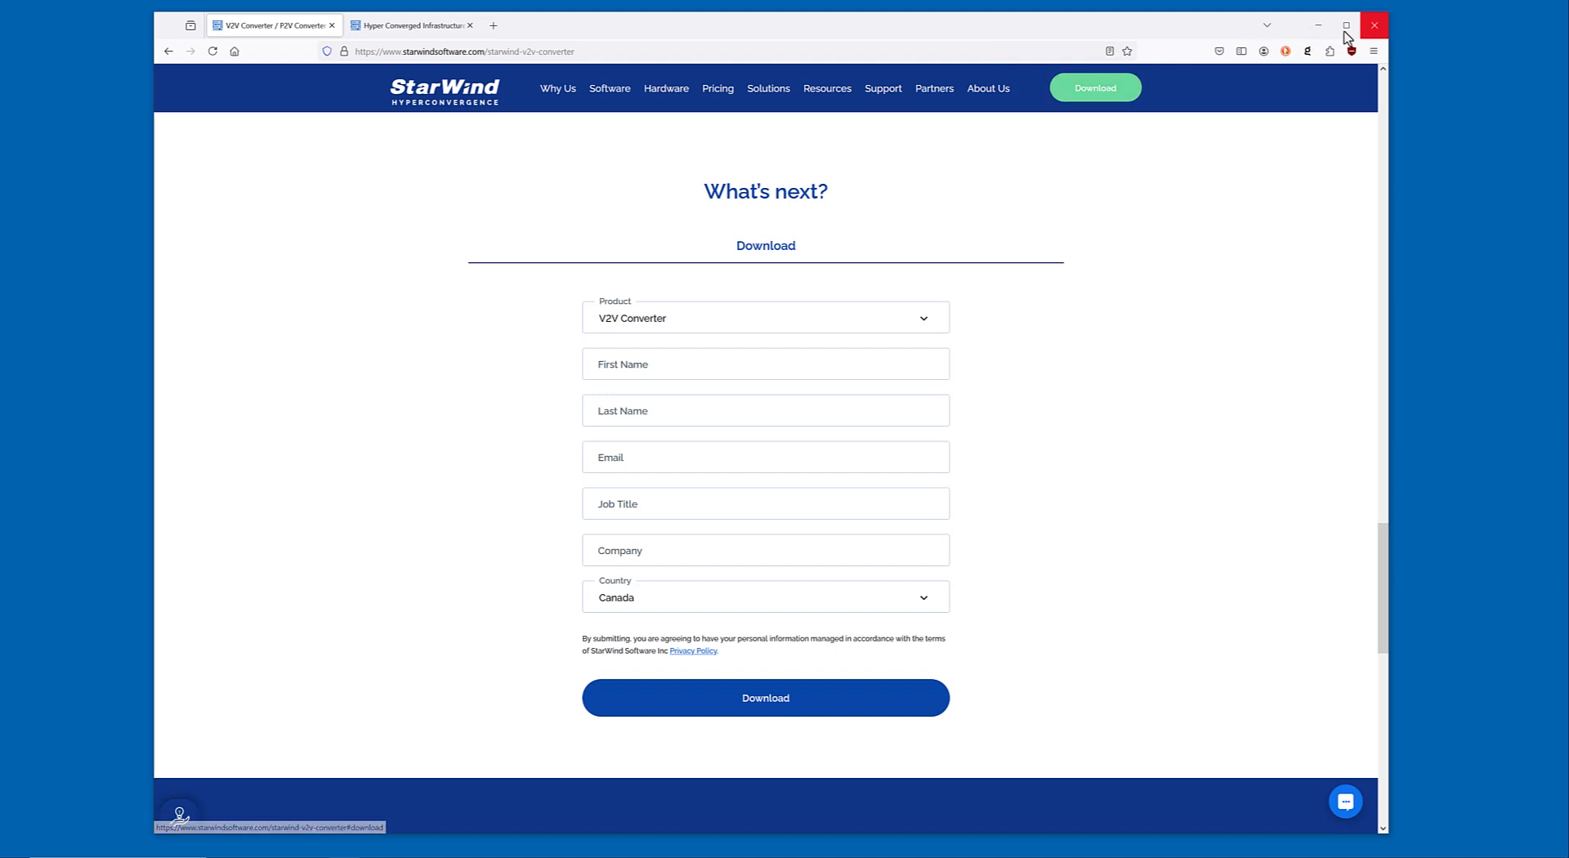
click(1318, 25)
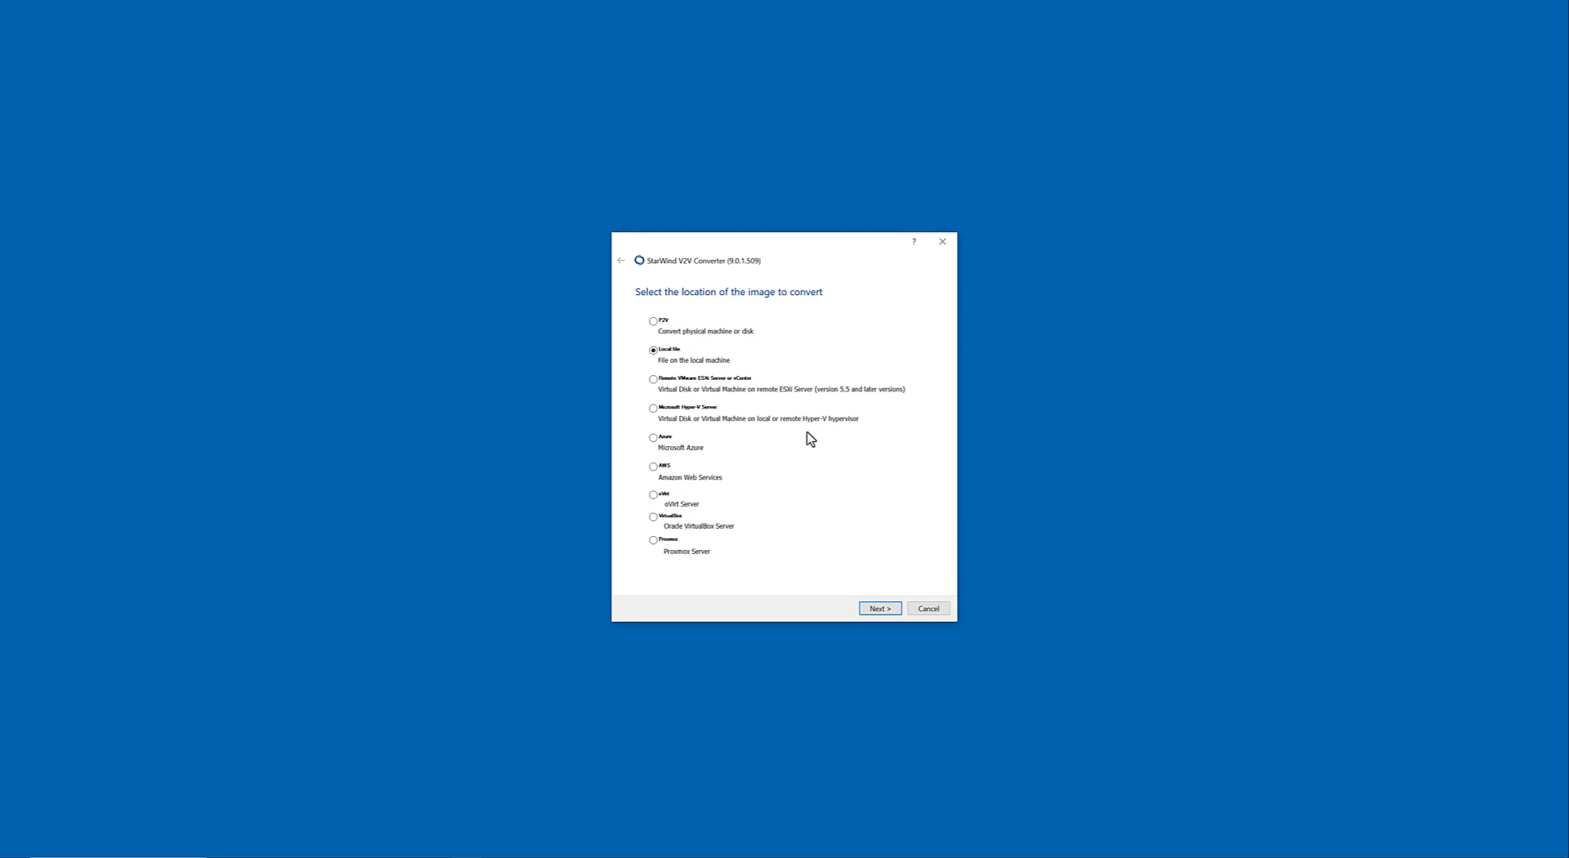
Try to load WsUbuntu20.vmdk from the Ubuntu20 folder as the local source image and highlight the resulting file info.
click(881, 608)
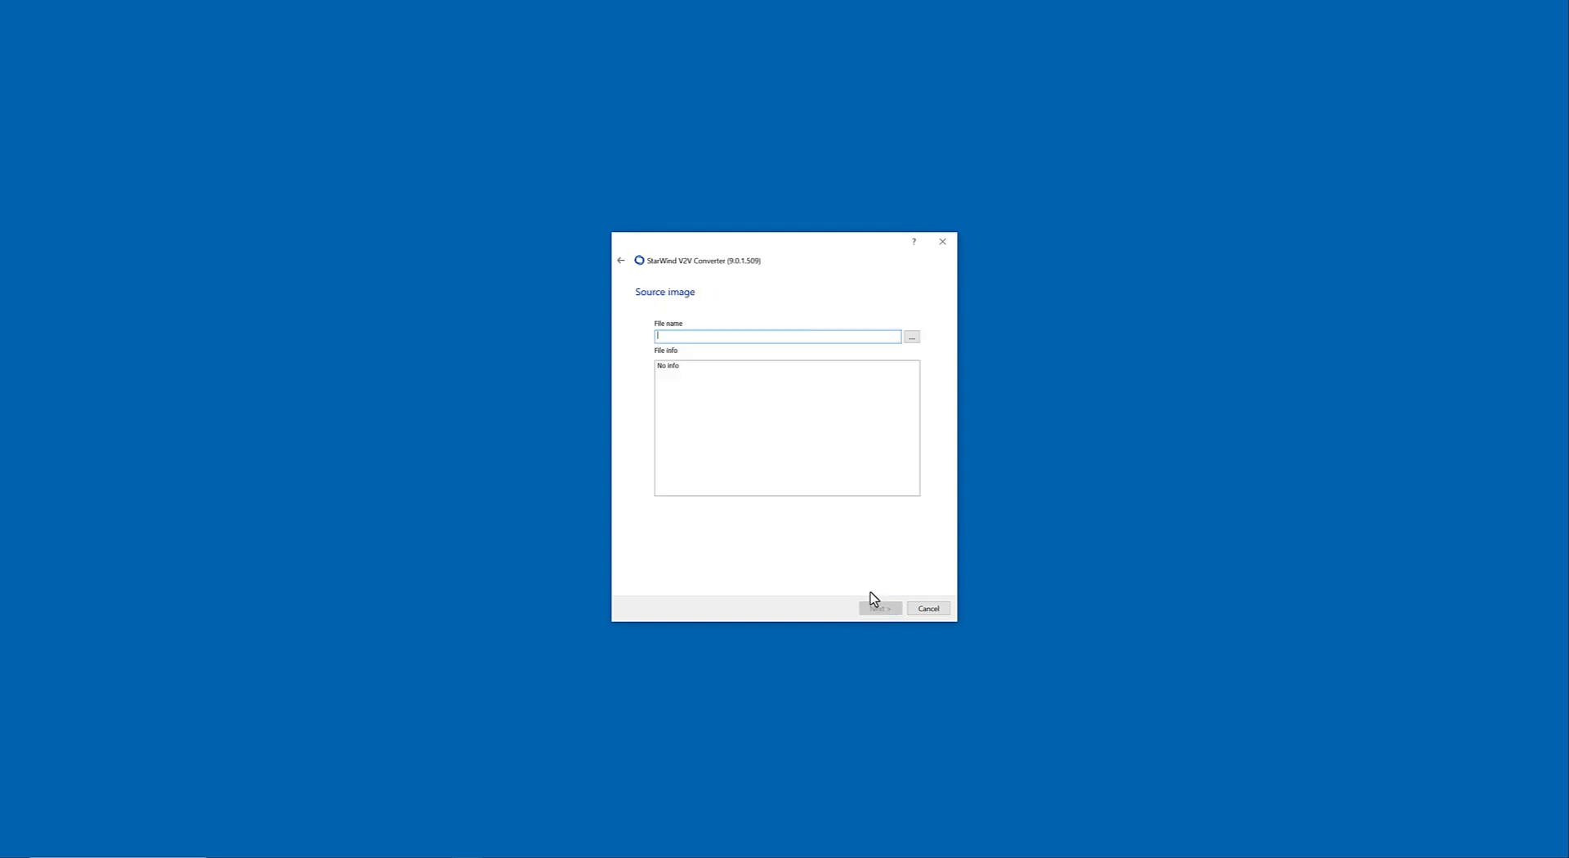
click(910, 336)
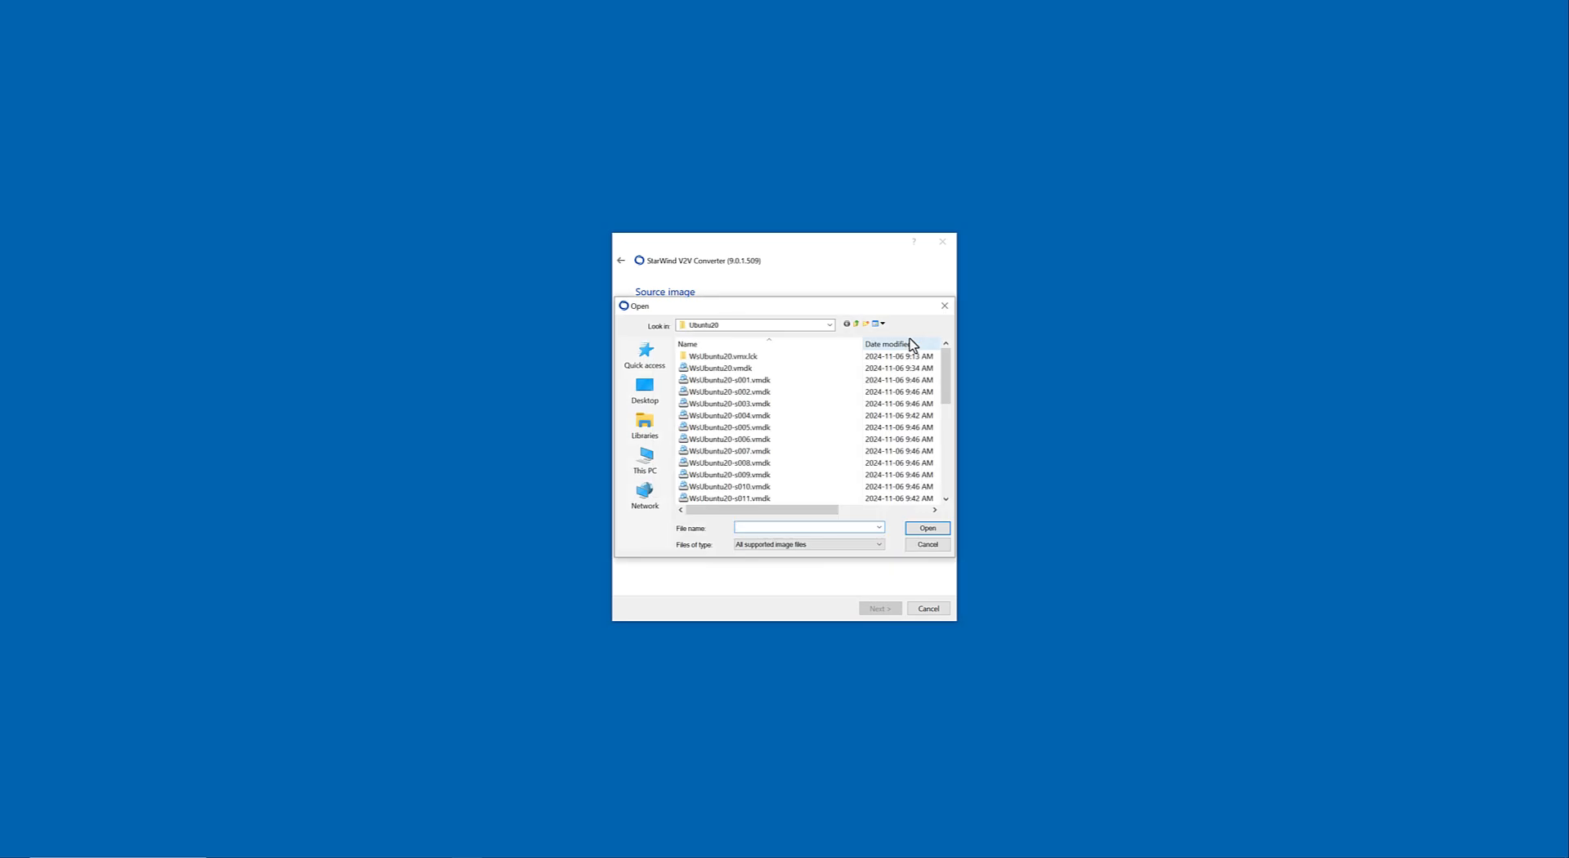
click(721, 373)
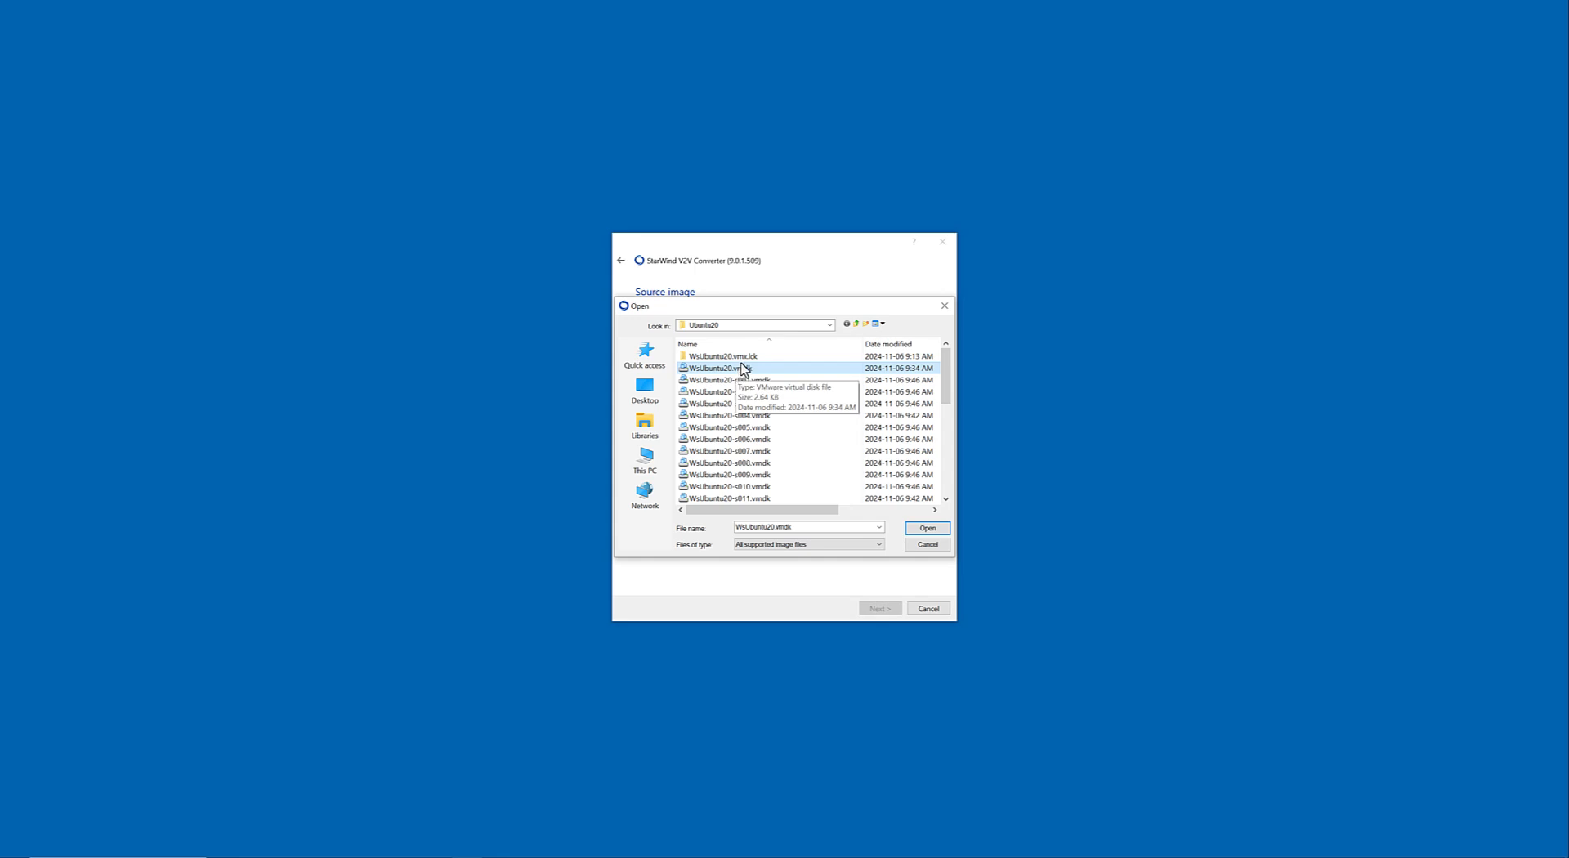
scroll(758, 394, down, 7)
scroll(758, 396, up, 7)
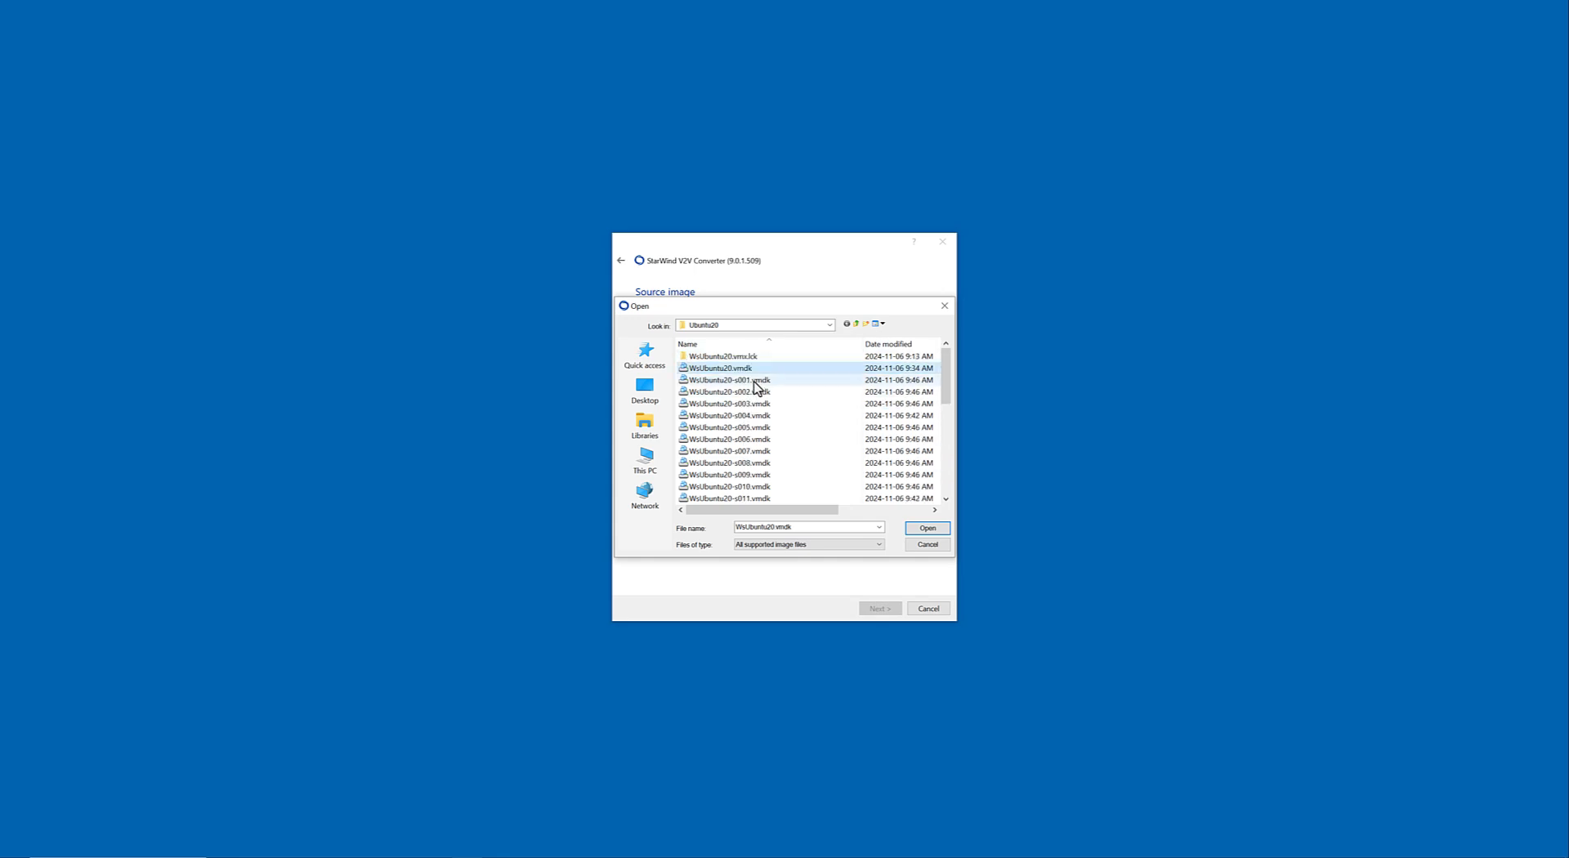
click(919, 531)
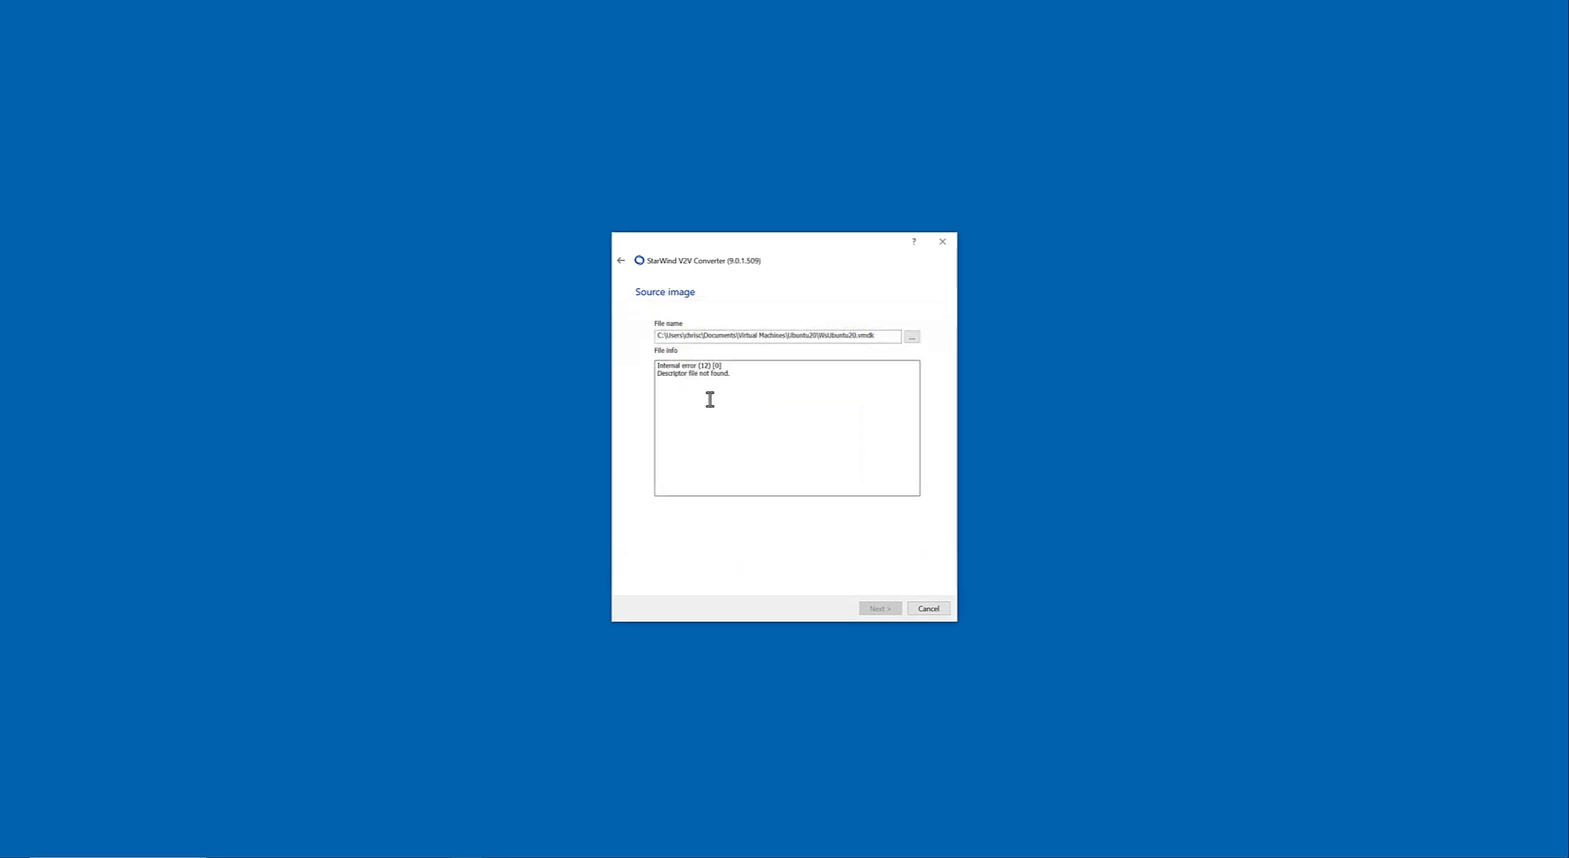
drag(742, 370, 666, 349)
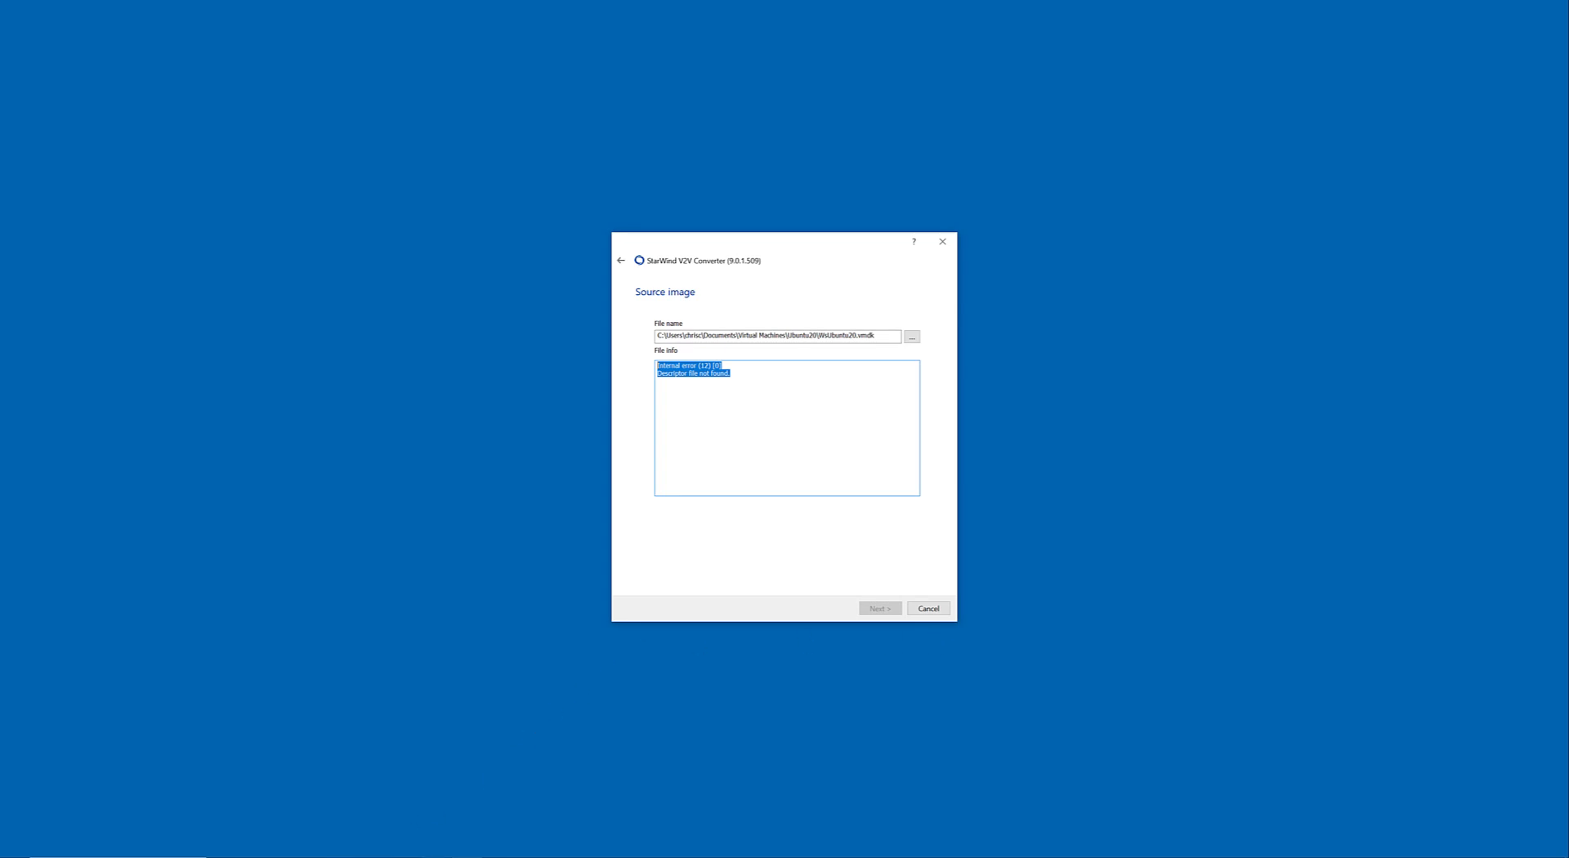
Switch to VMware Workstation and open the Access Control options in the settings of the WsUbuntu20 virtual machine.
click(313, 857)
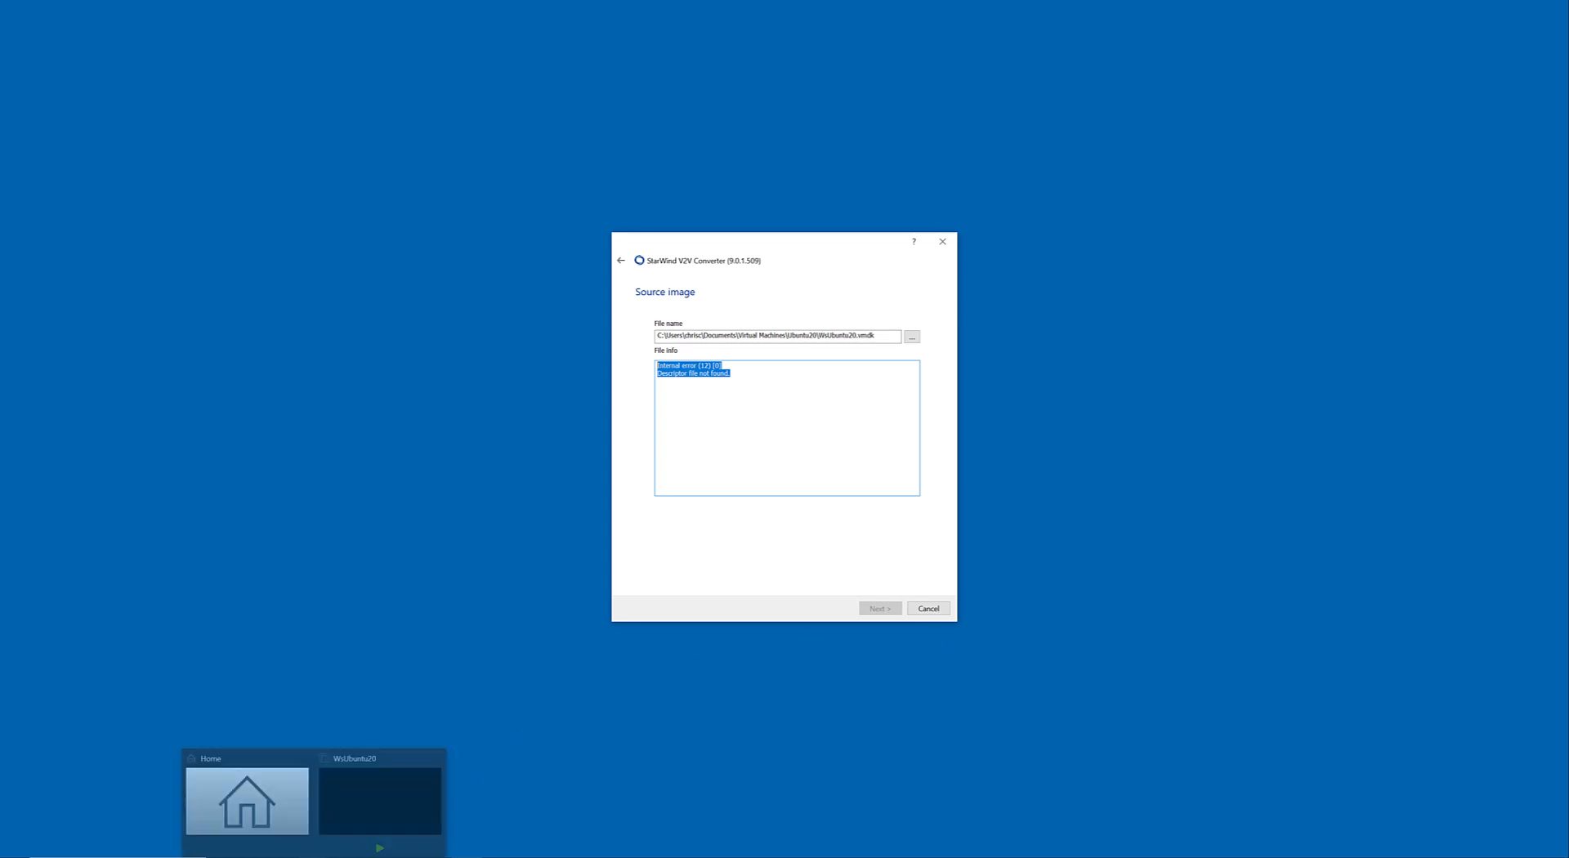
click(439, 786)
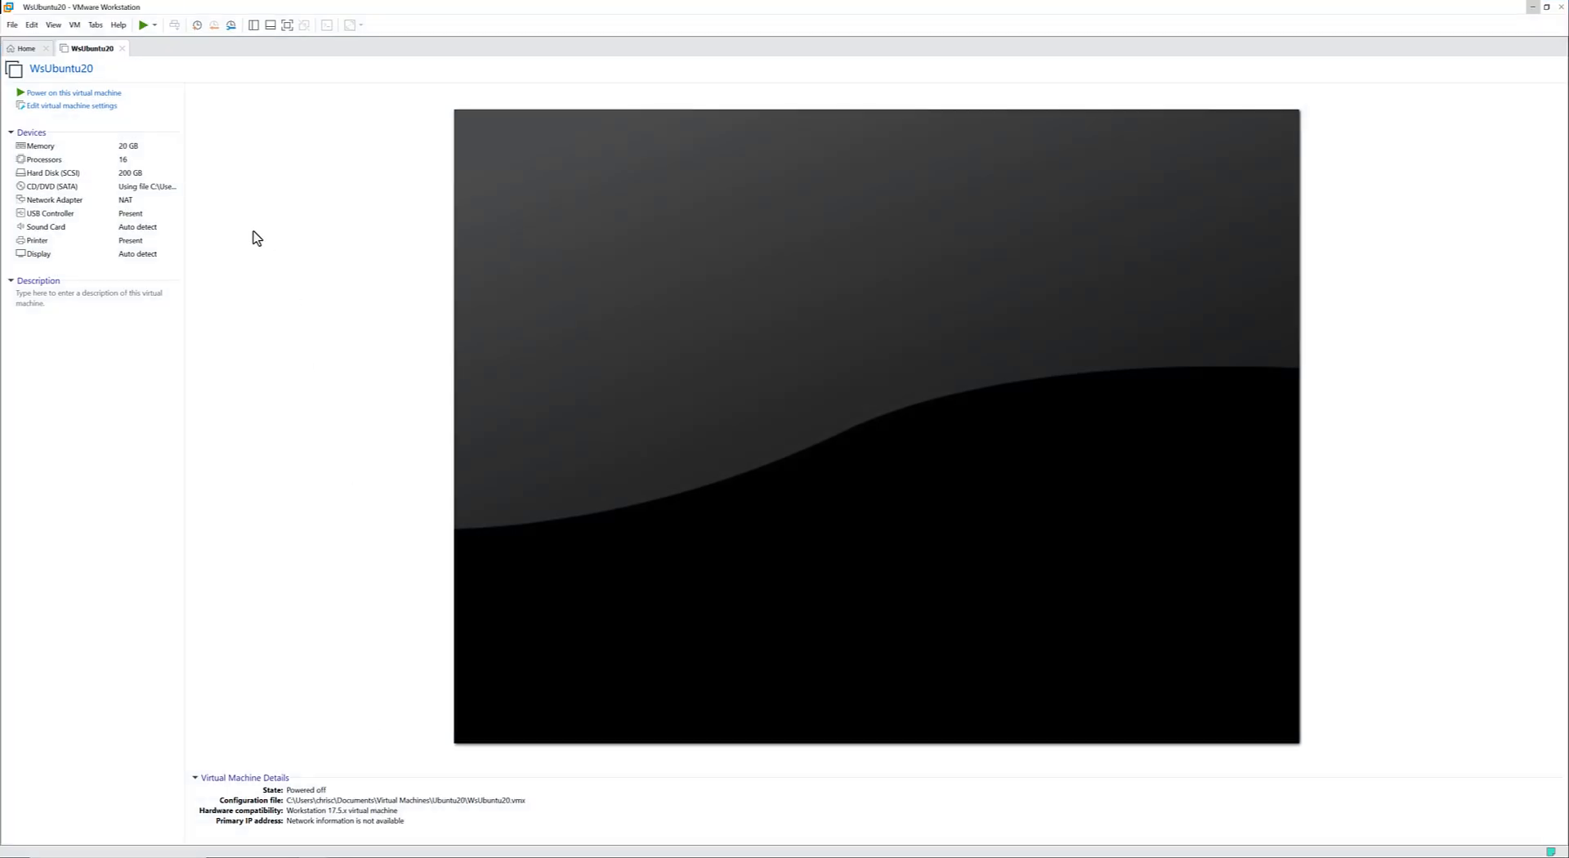
click(100, 106)
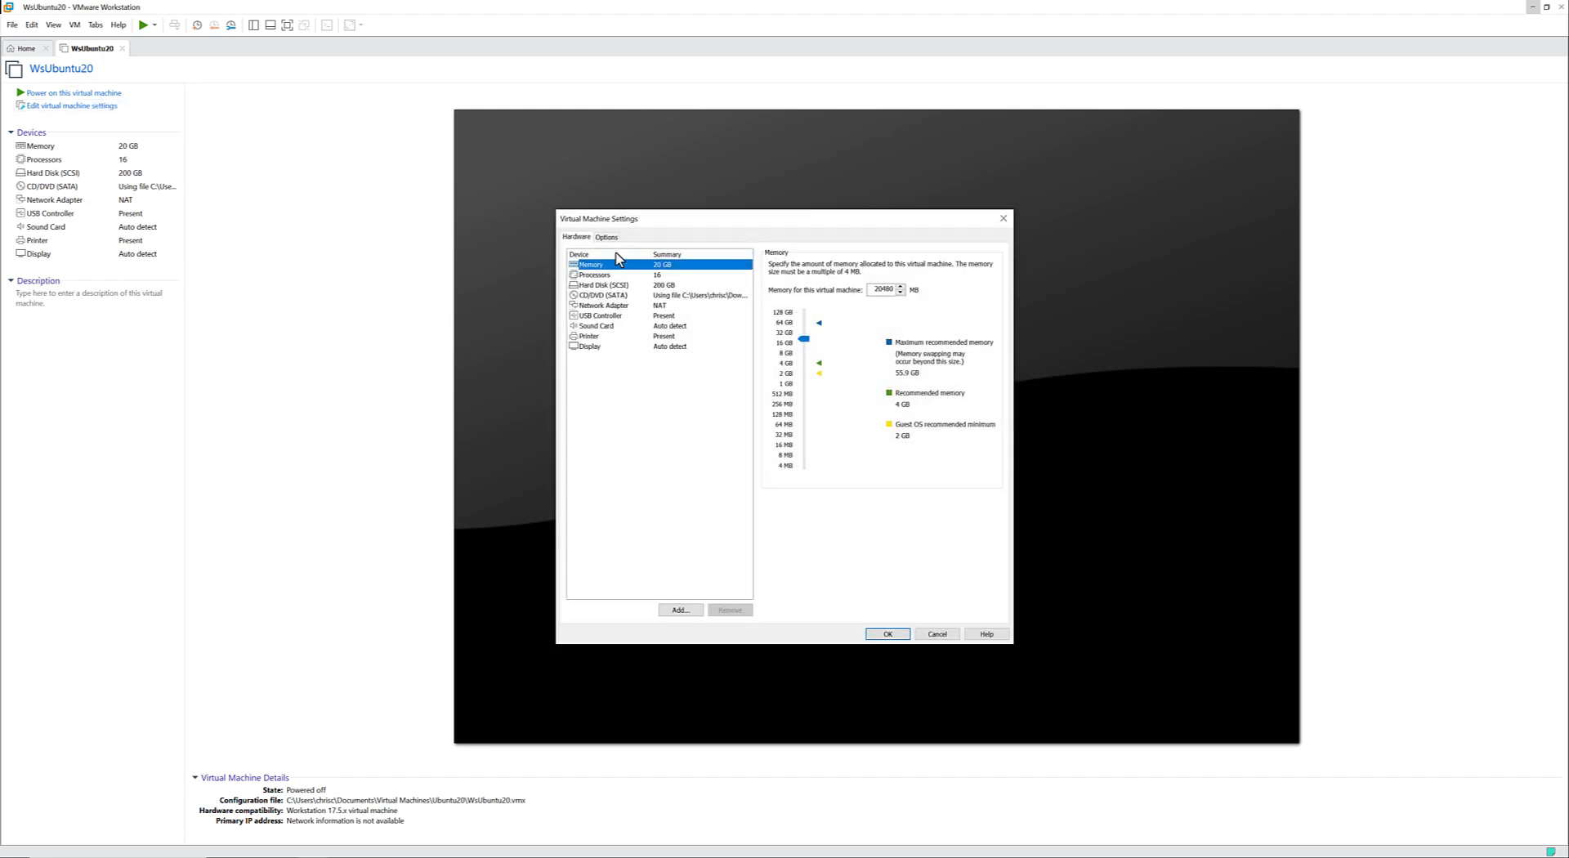
click(606, 236)
click(608, 327)
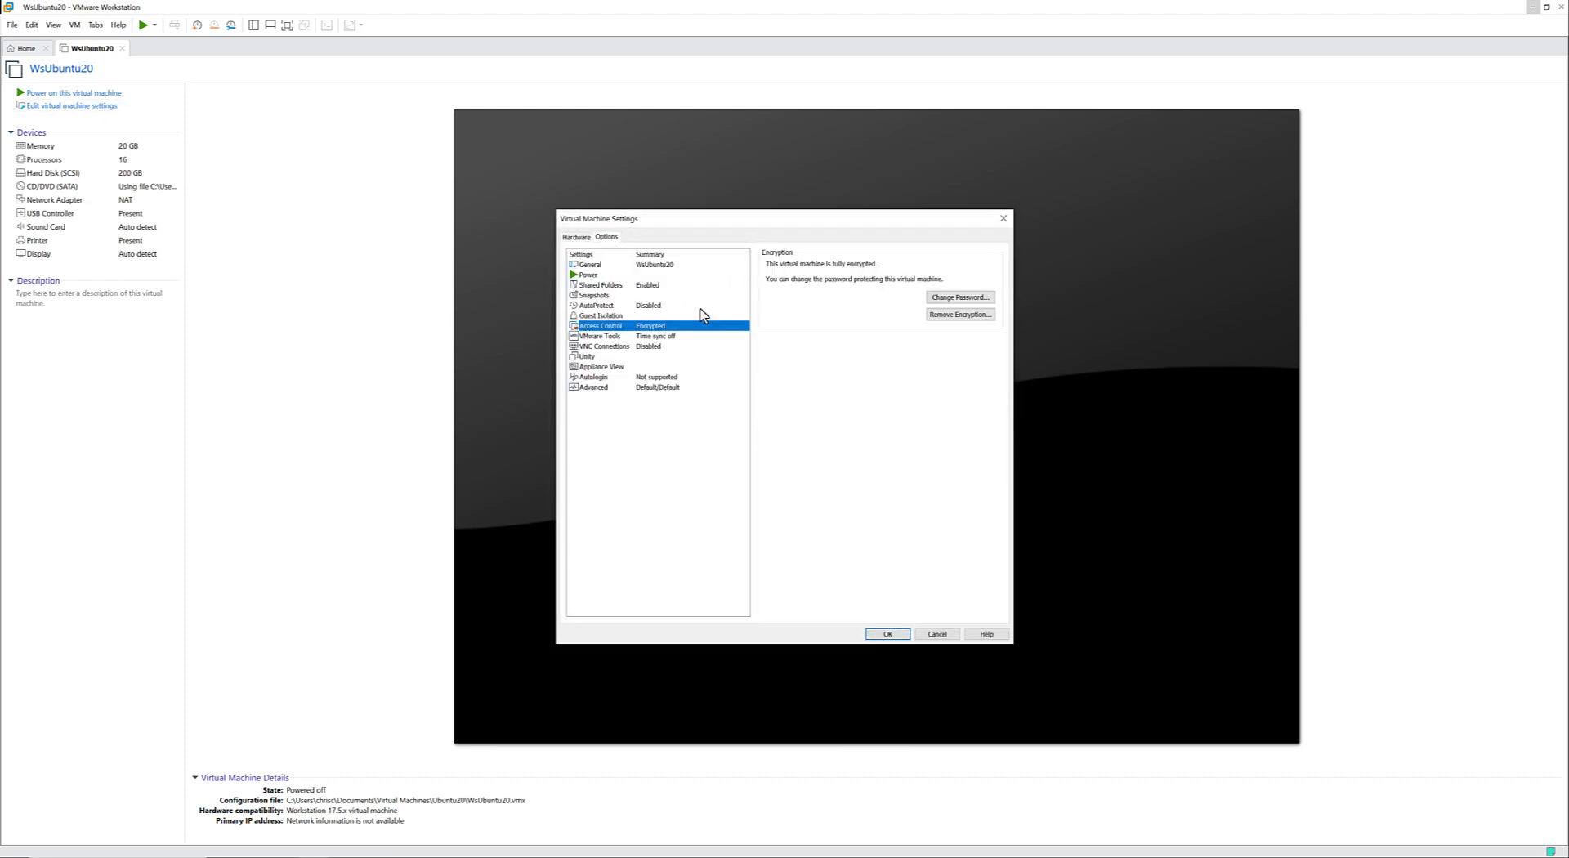
Start removing the virtual machine's encryption using its encryption password, dismissing the error and submitting the removal again.
click(945, 317)
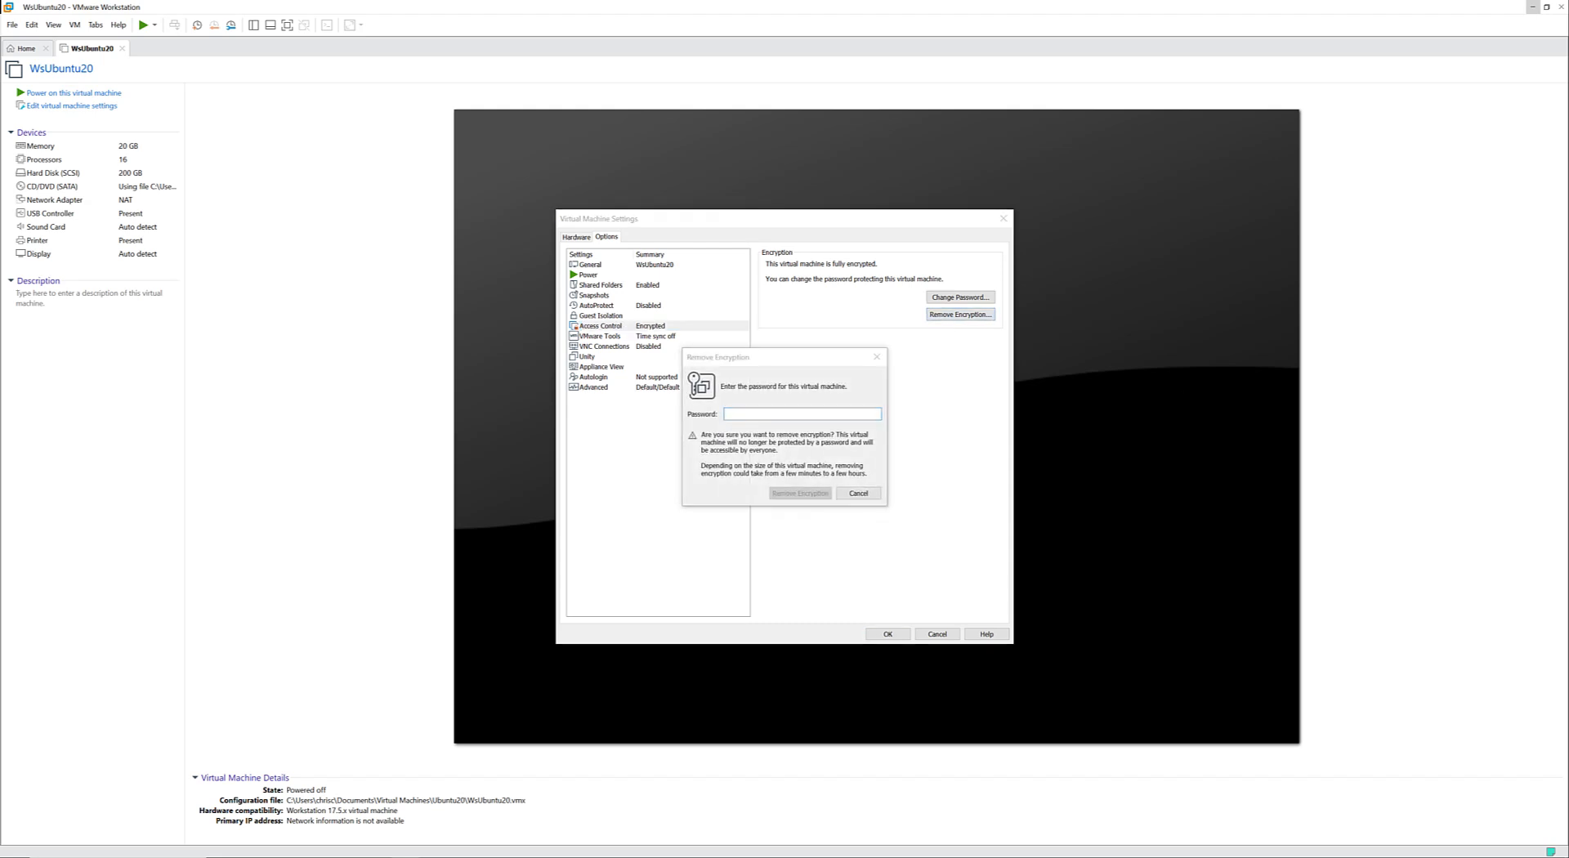
click(760, 415)
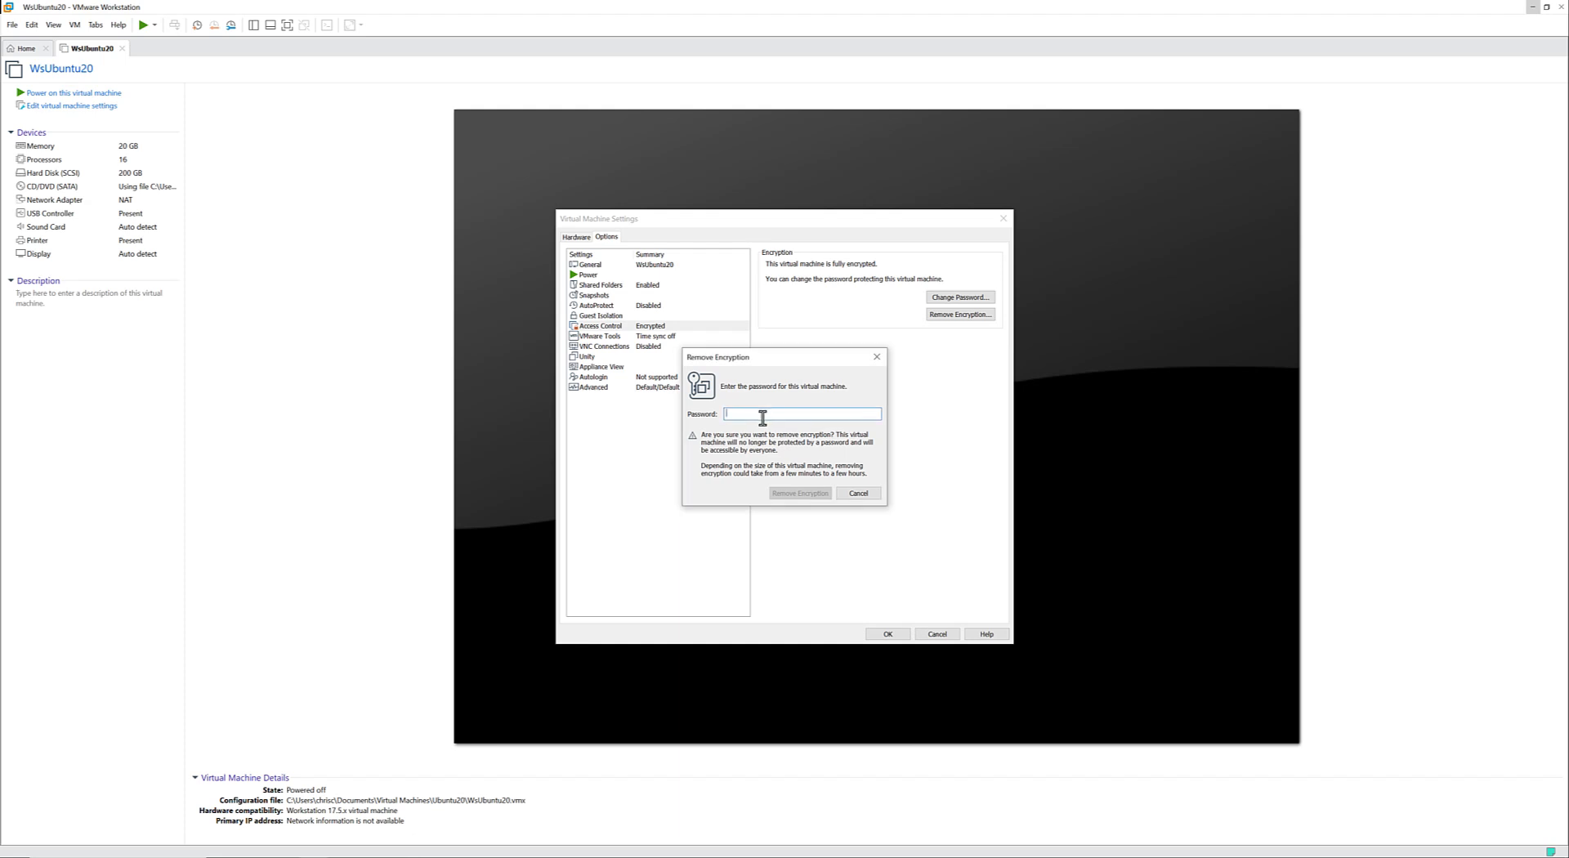
key(ctrl+v)
click(798, 493)
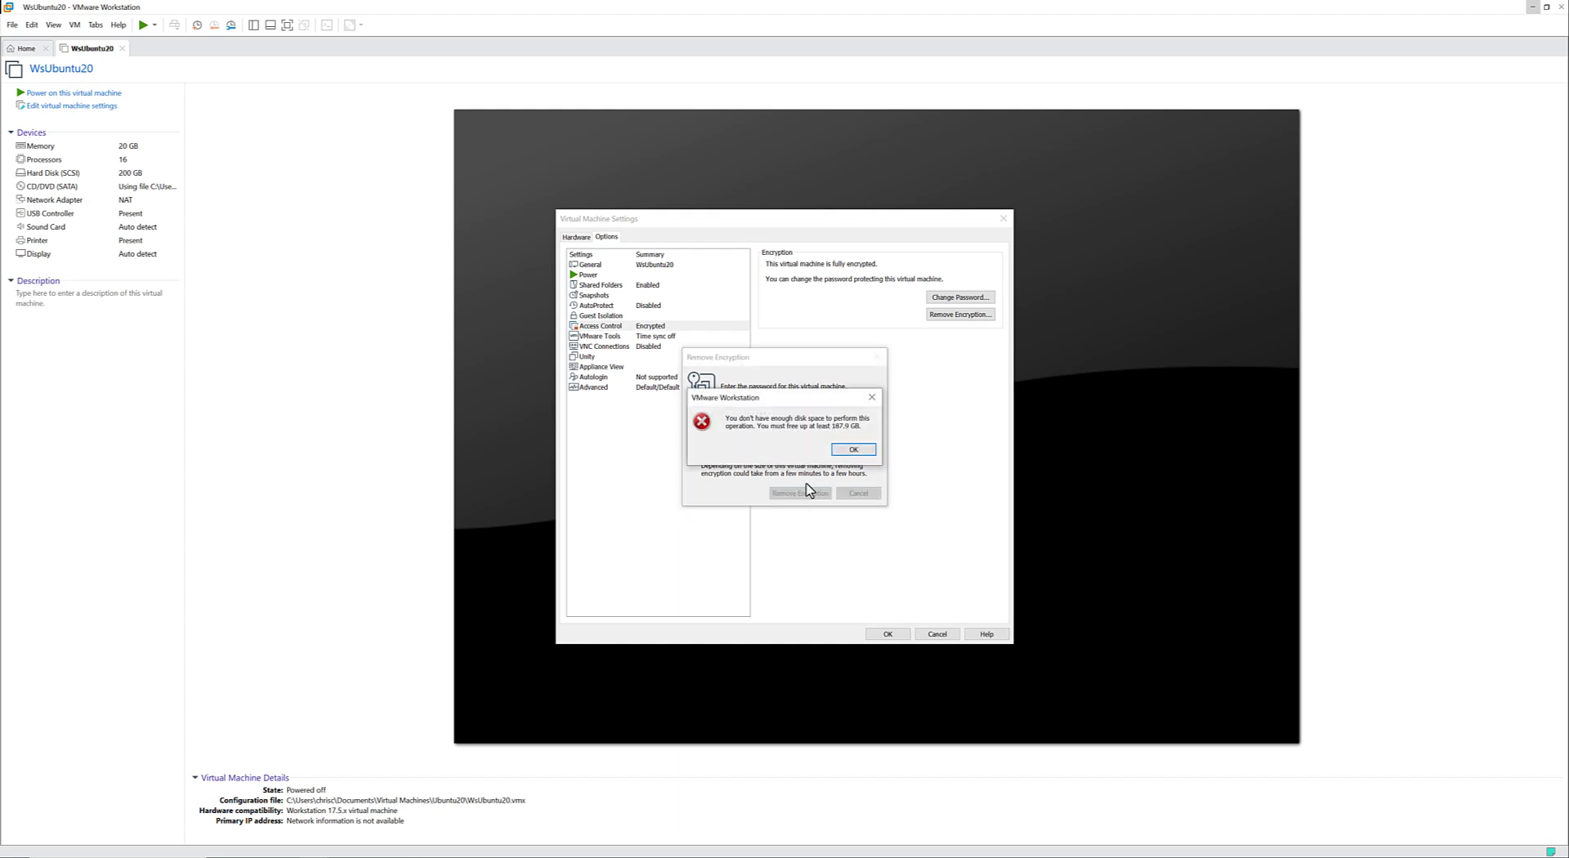
click(852, 452)
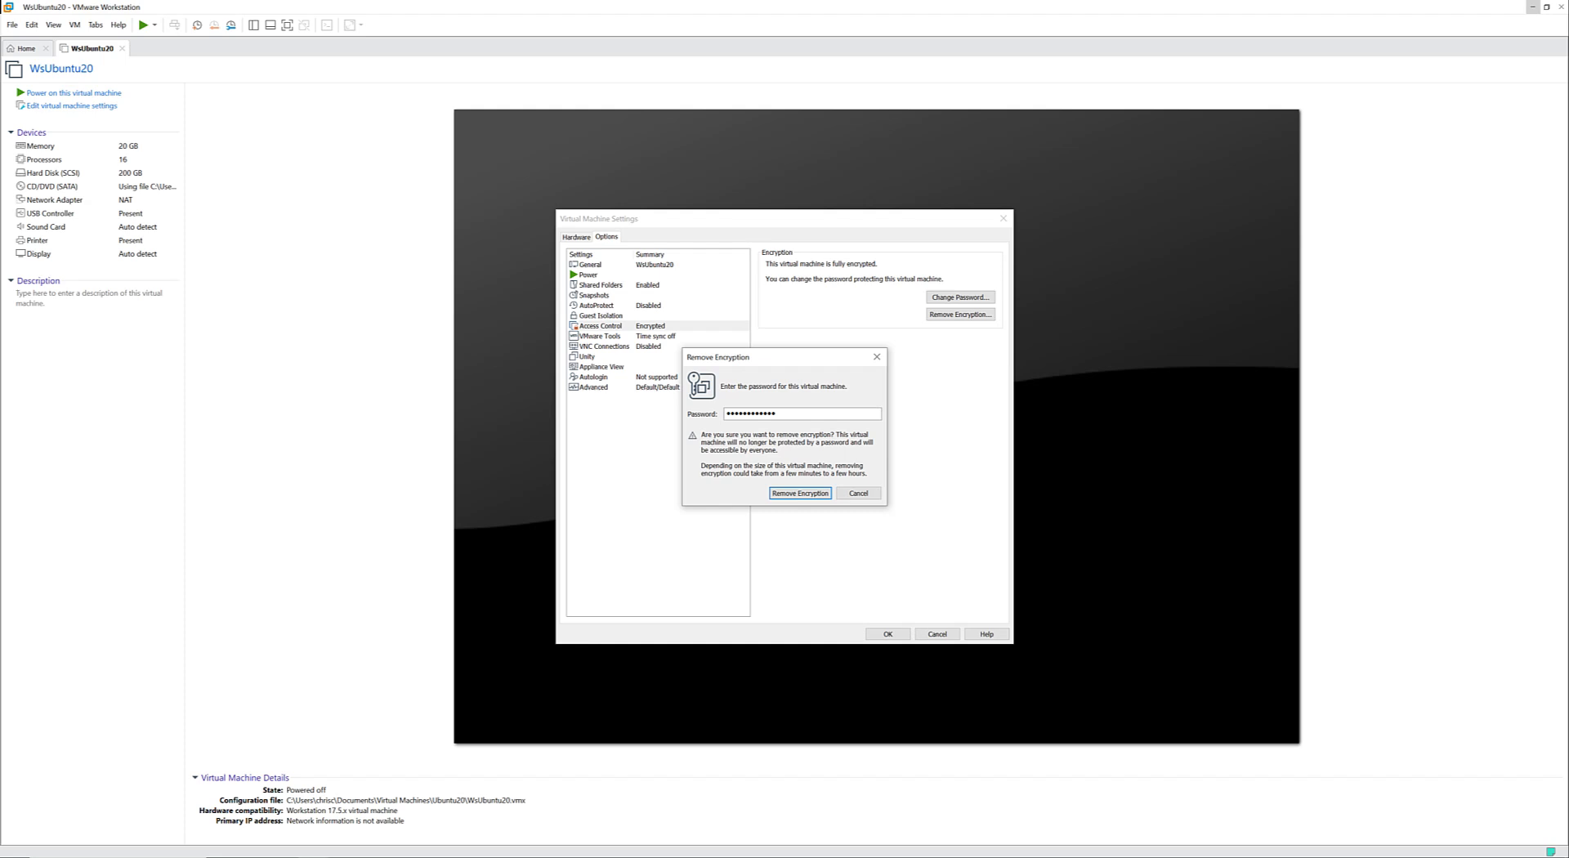
key(Return)
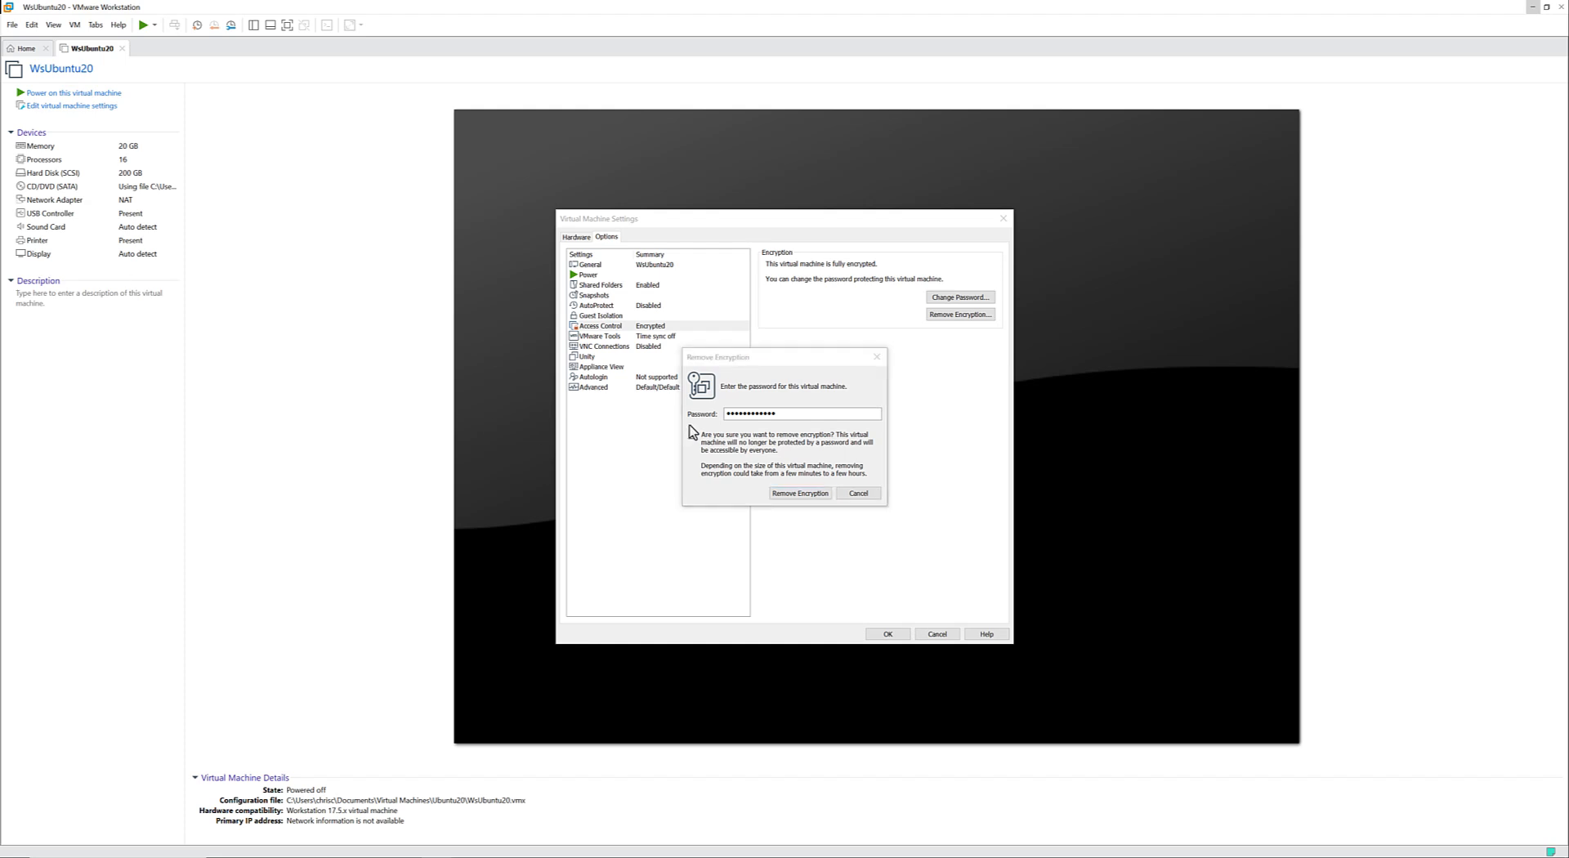
Finish removing the virtual machine's encryption, check its Access Control status, and save the virtual machine settings.
click(785, 496)
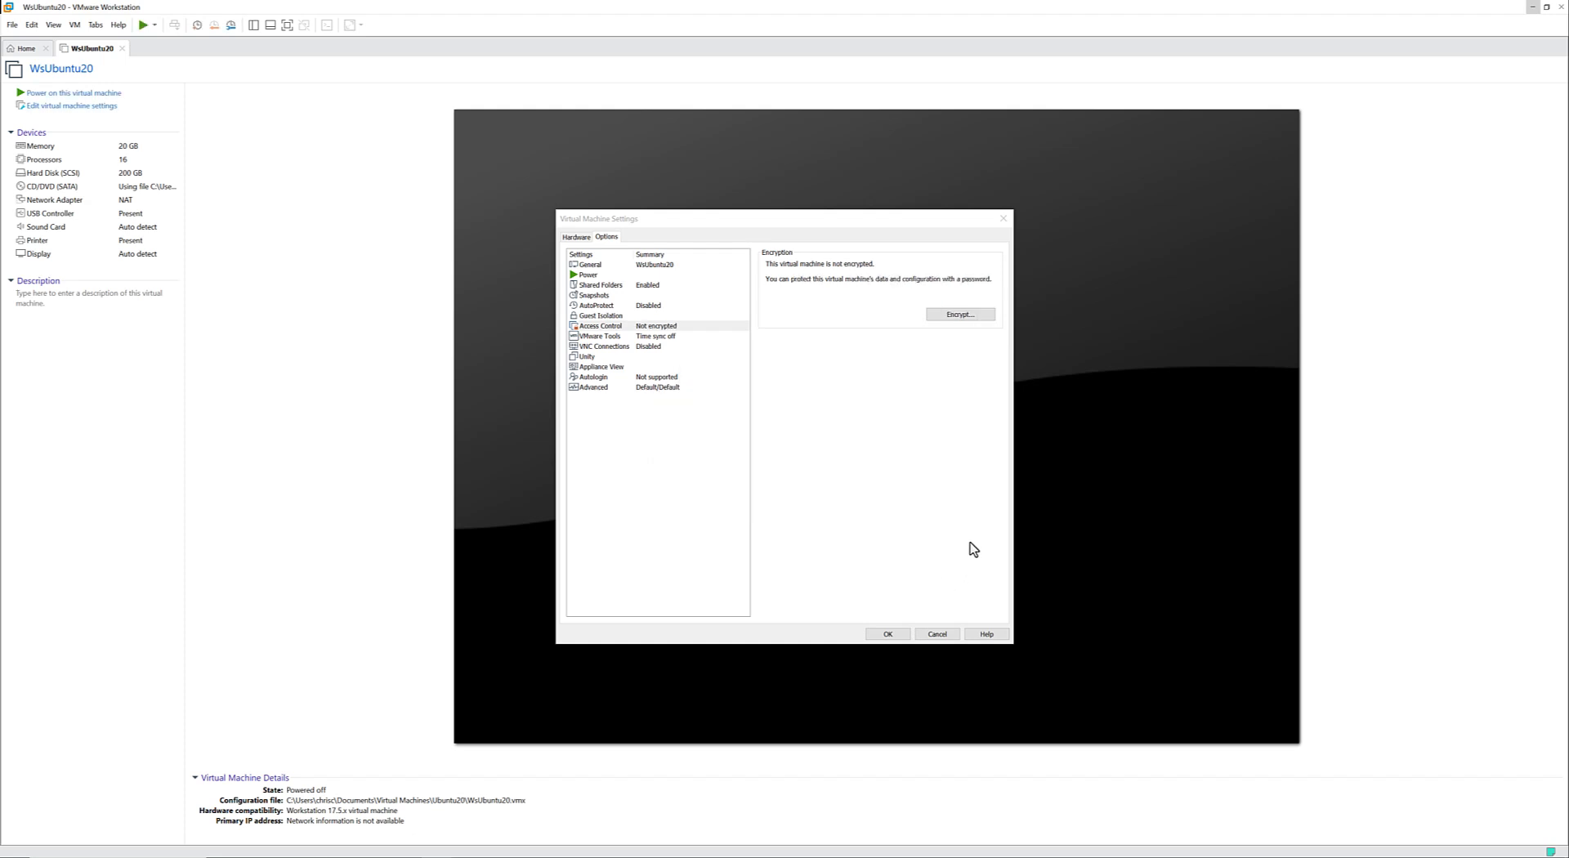
click(694, 328)
click(694, 317)
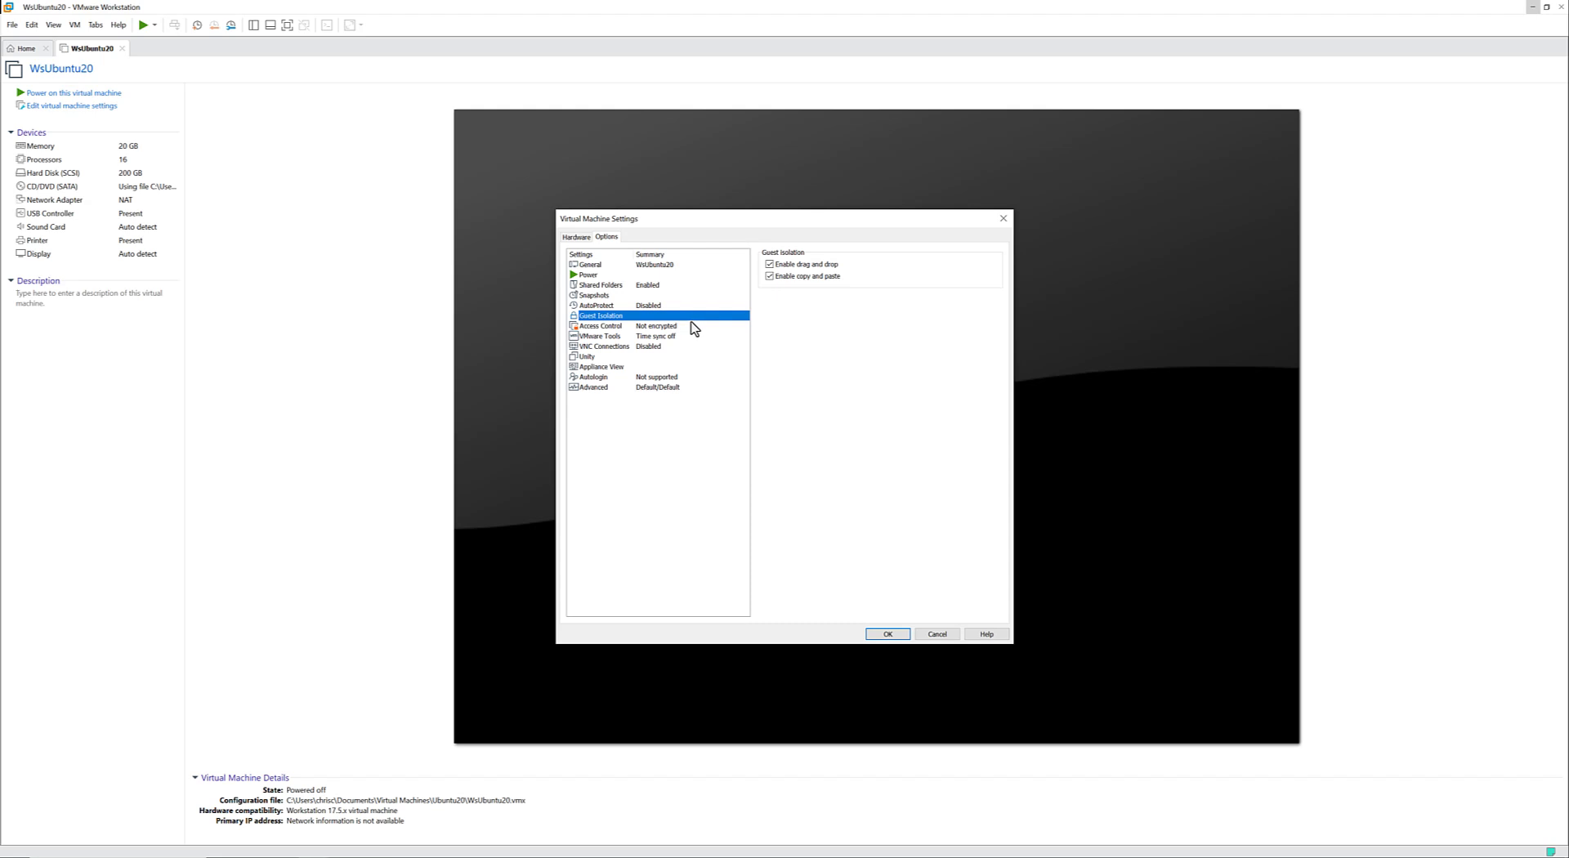
click(693, 327)
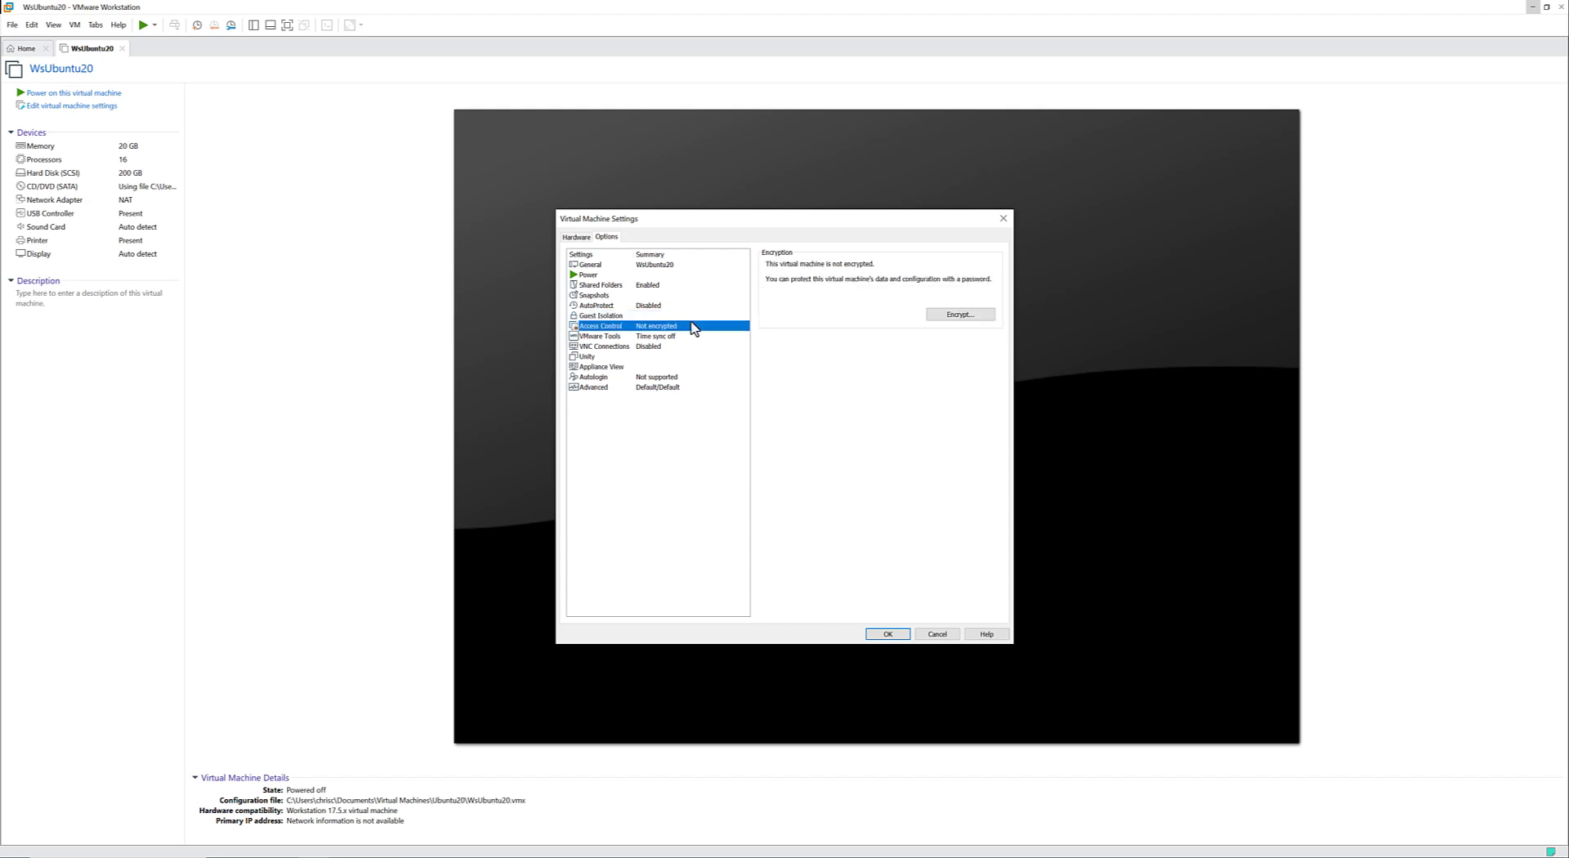
click(895, 635)
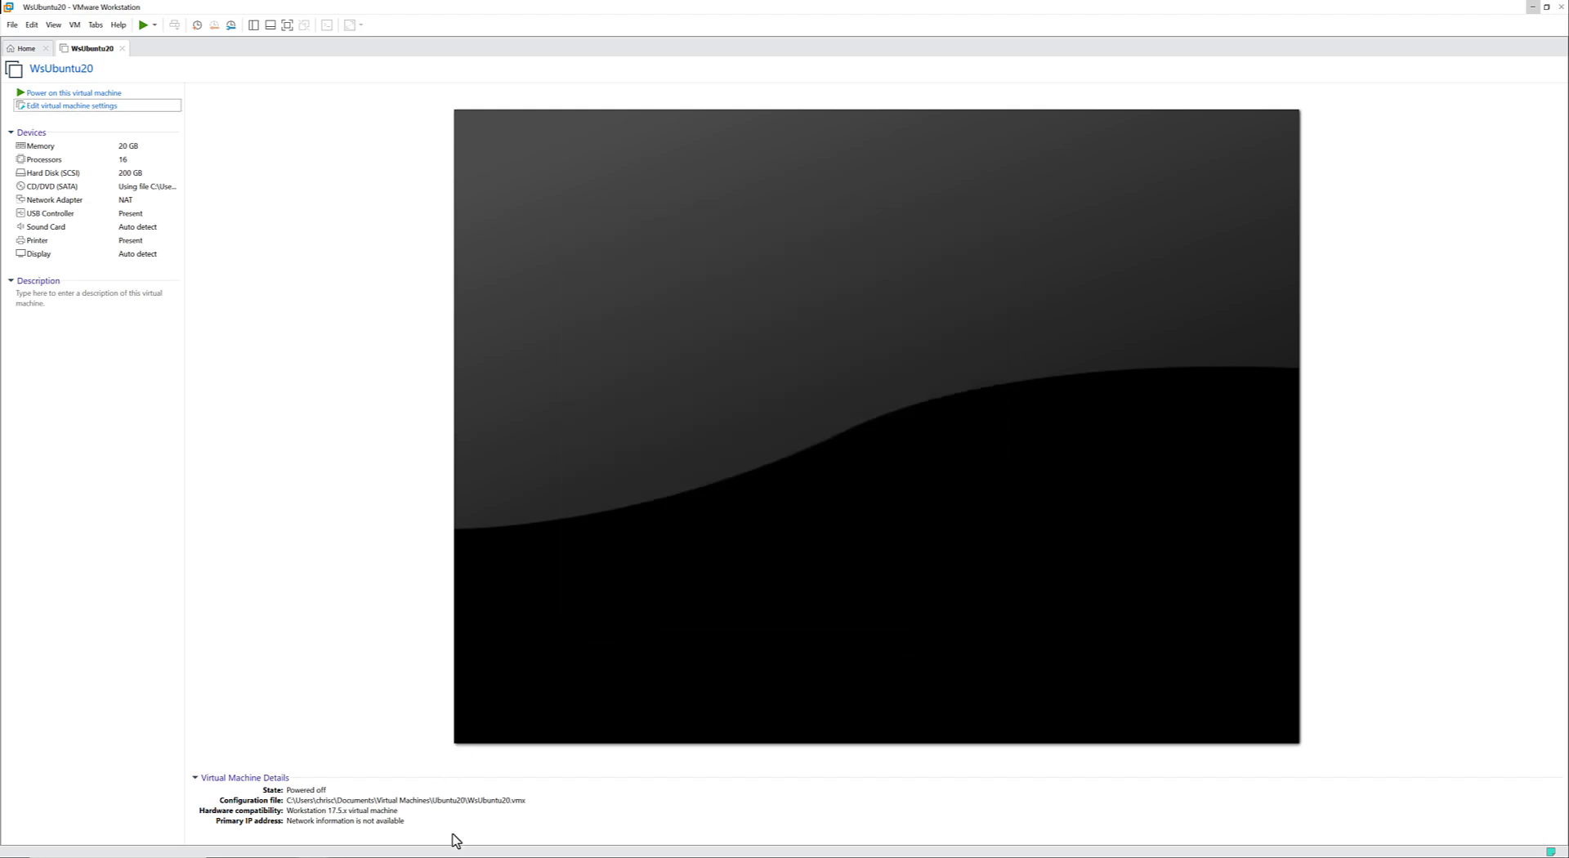
Switch to StarWind V2V Converter, reload WsUbuntu20.vmdk as the source image, and continue to the destination location.
click(455, 857)
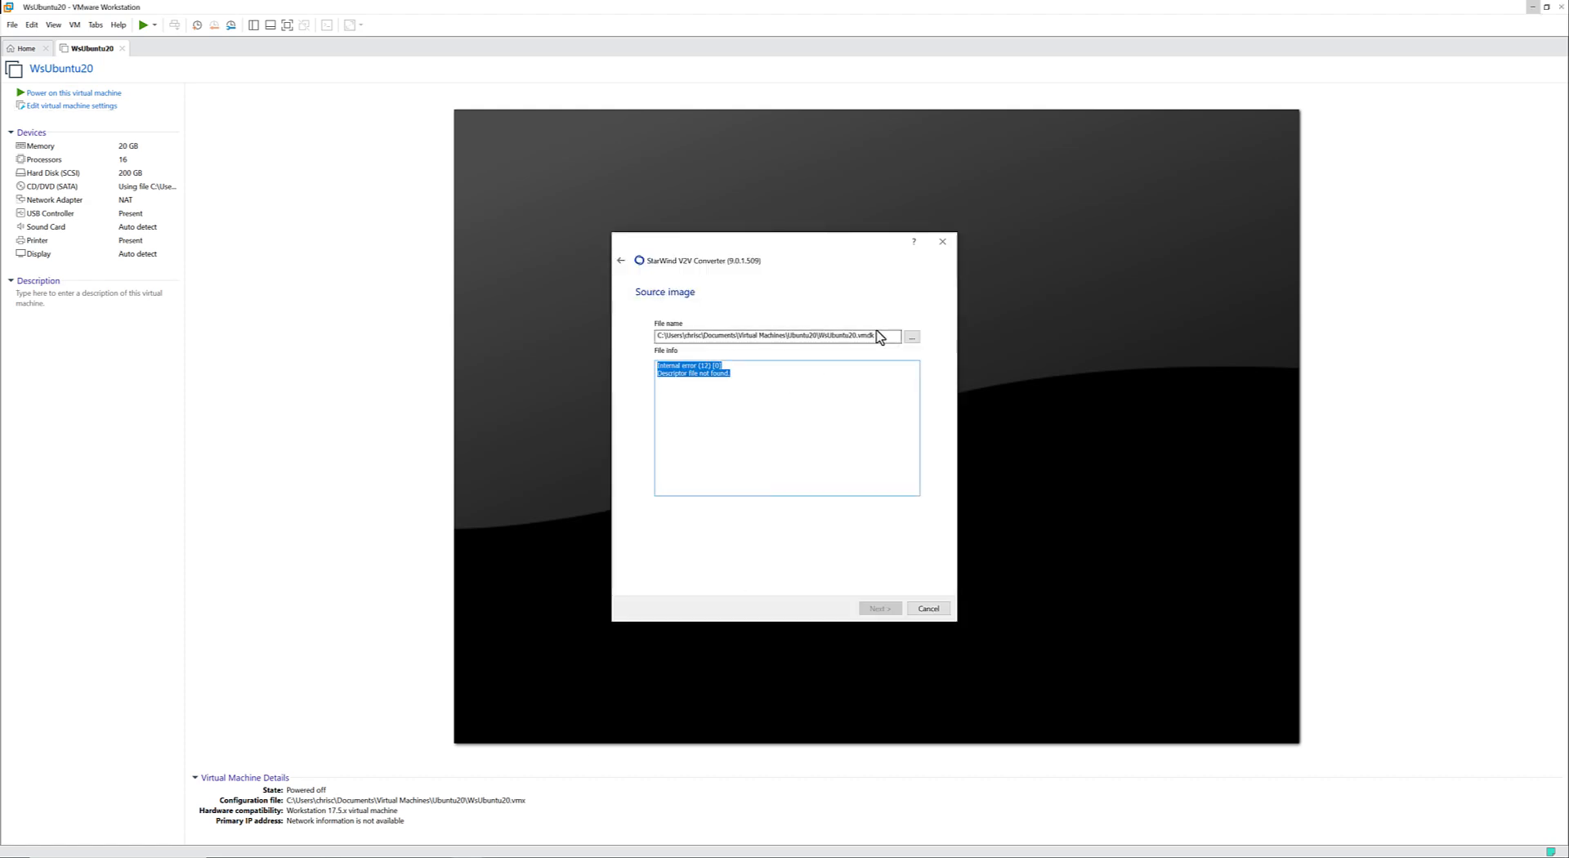
click(911, 340)
double_click(750, 368)
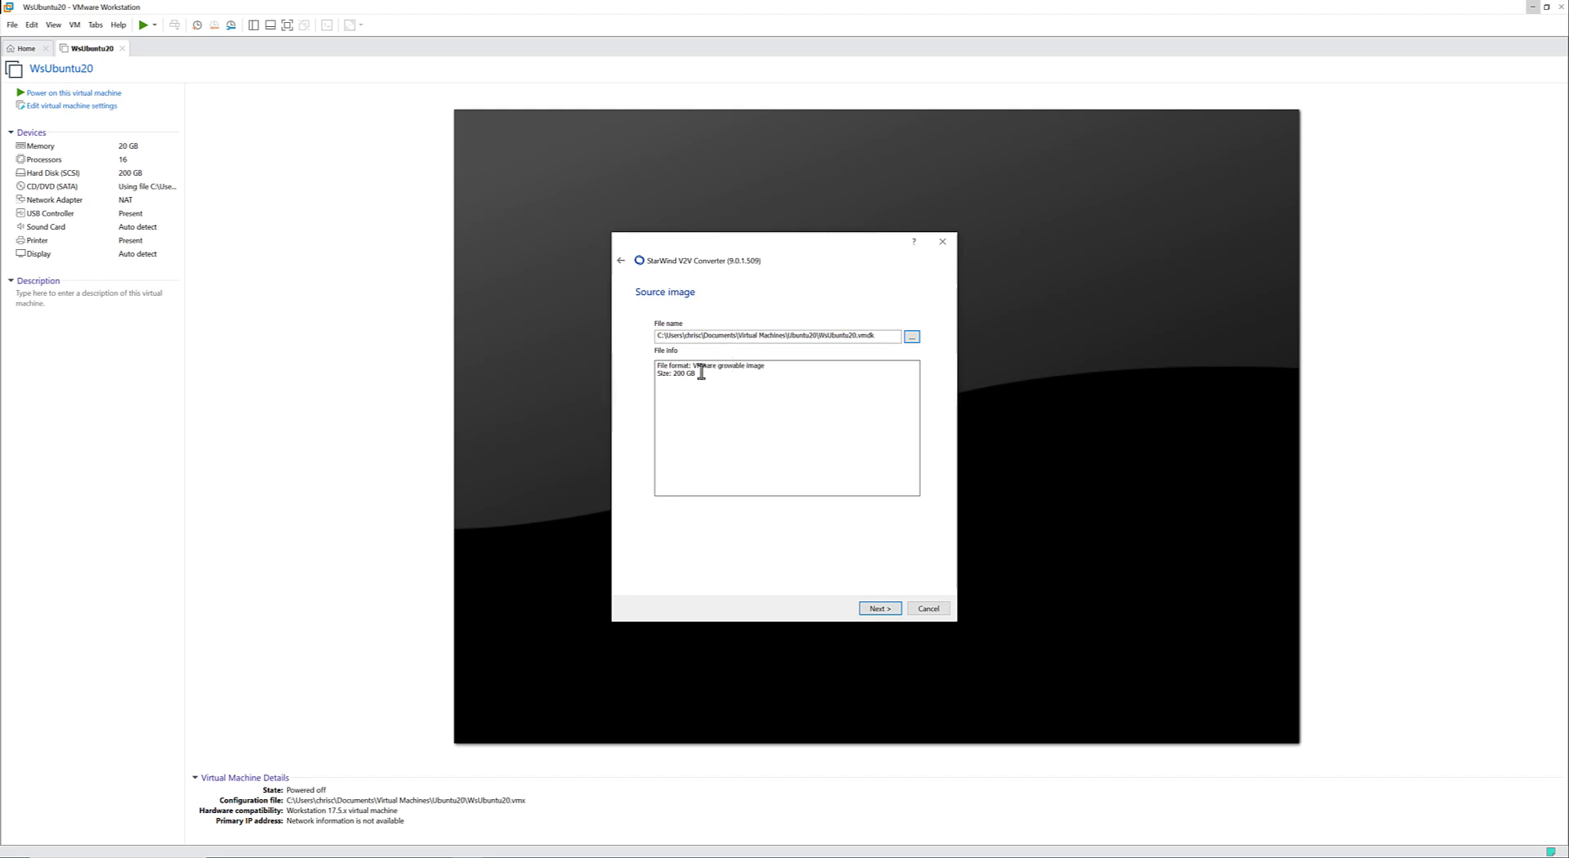
click(878, 609)
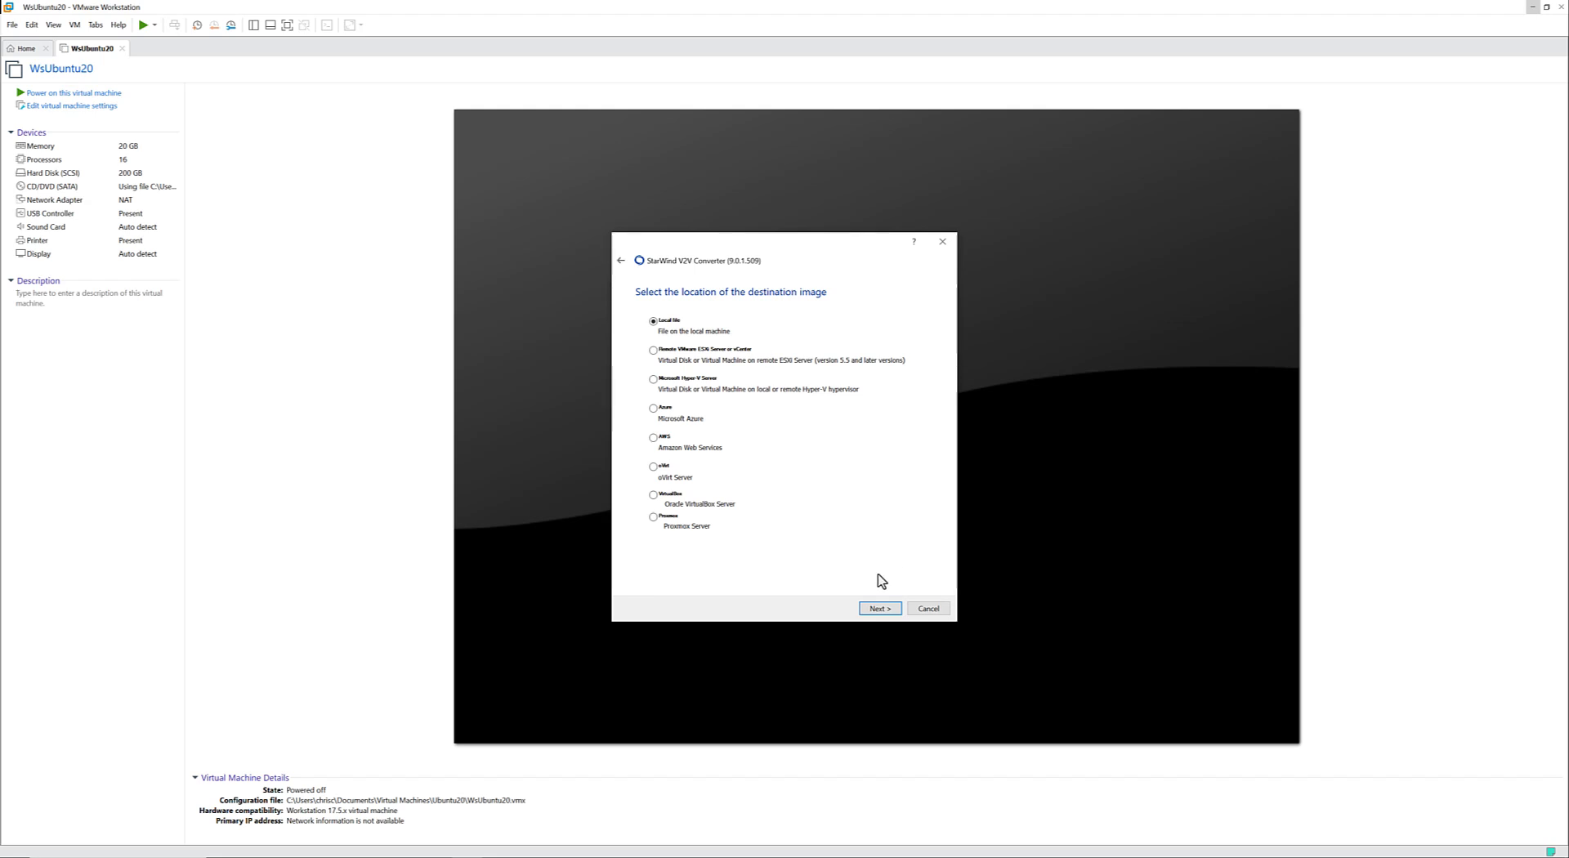
Set the destination to a local file in VHD/VHDX format, using the VHDX growable image option.
click(878, 608)
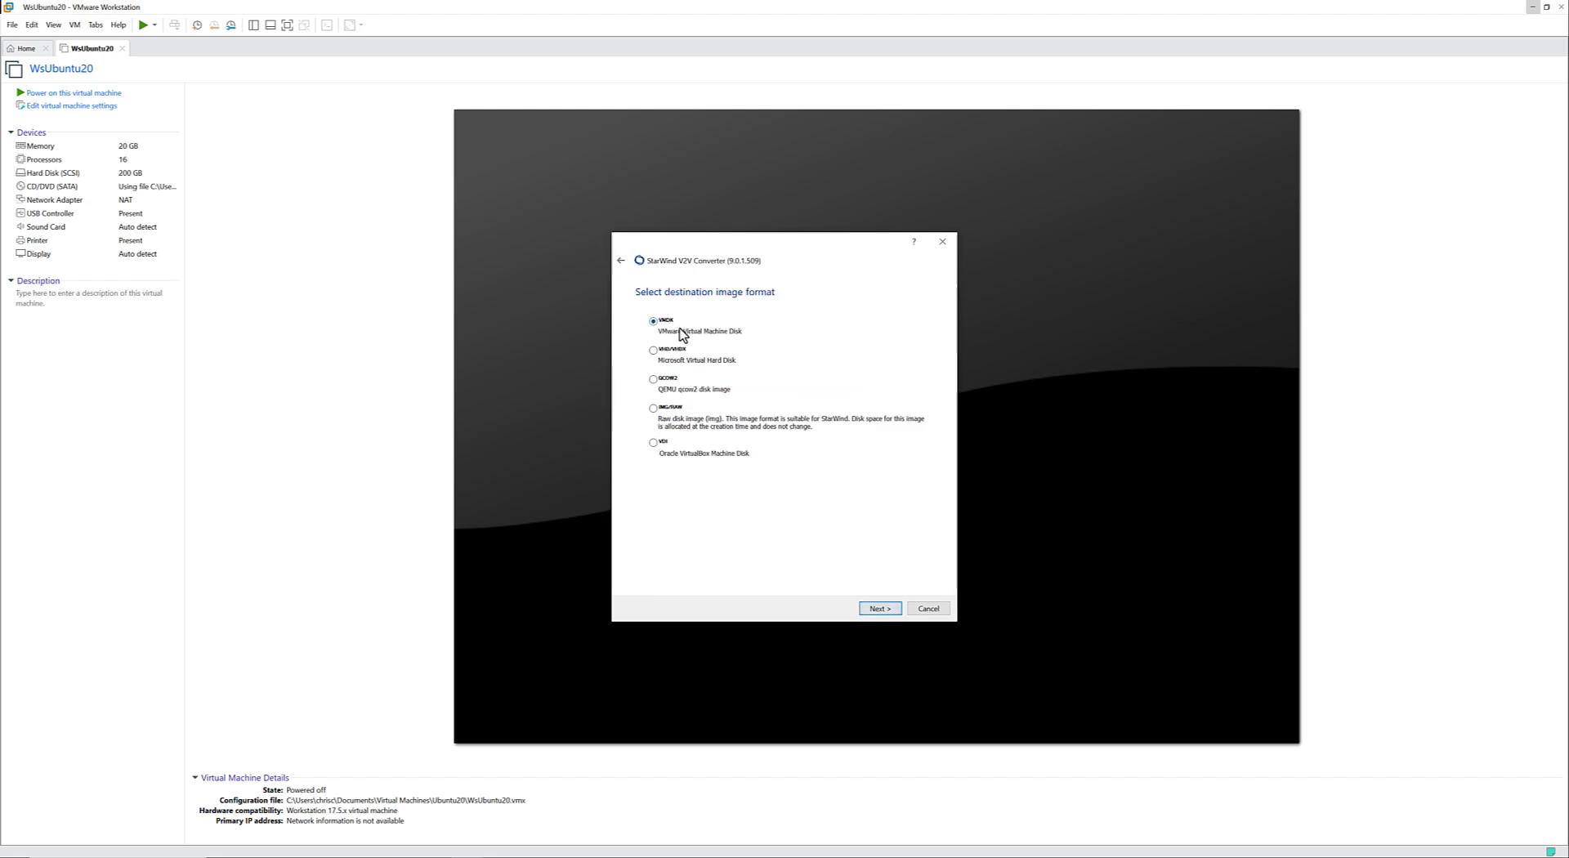
click(675, 353)
click(885, 609)
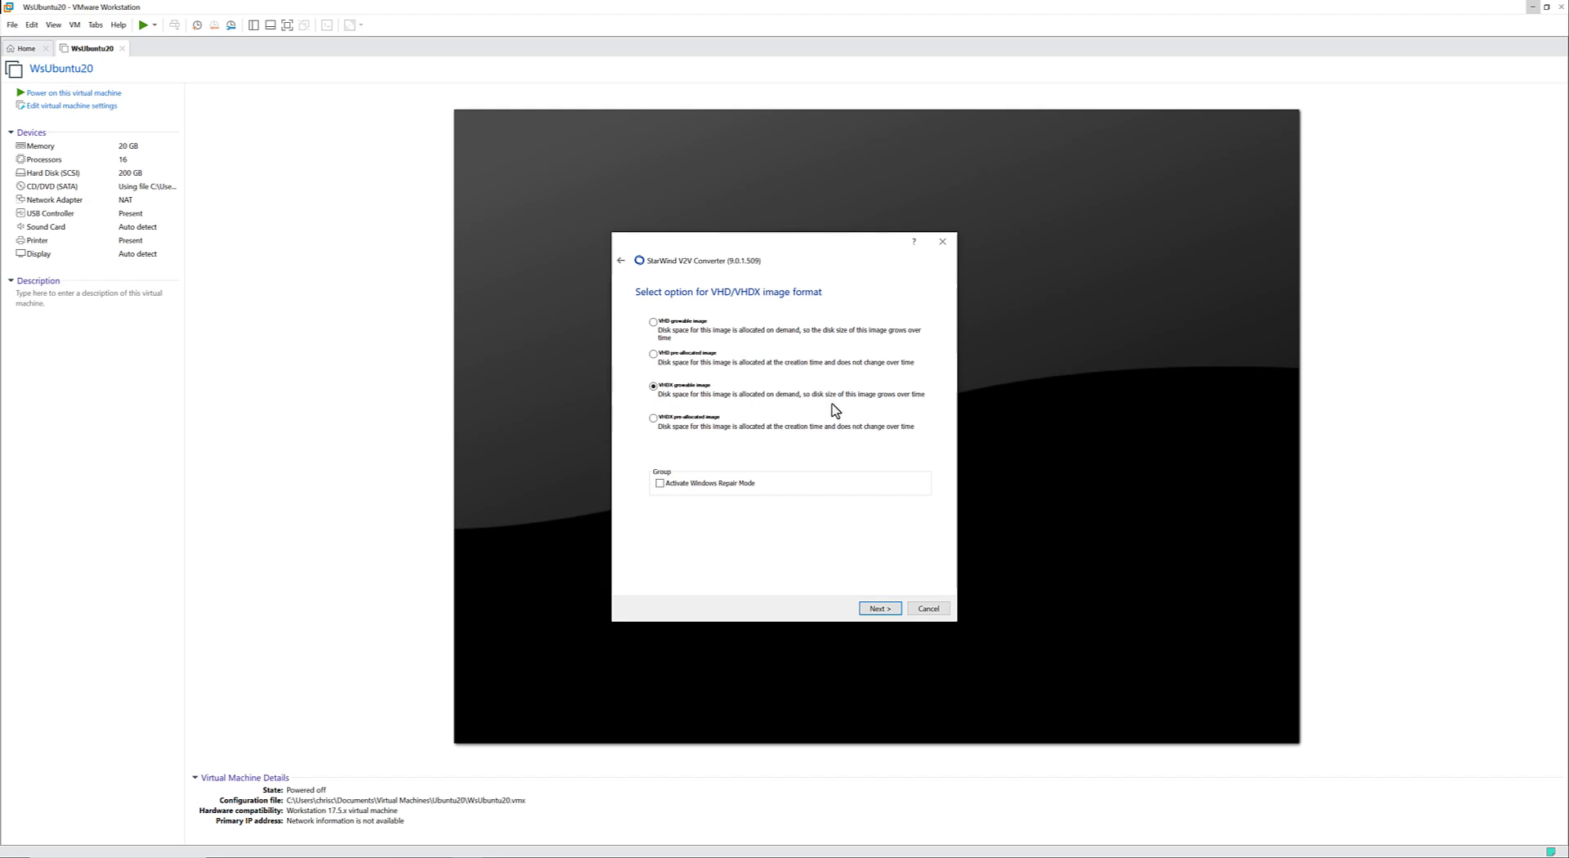
click(875, 609)
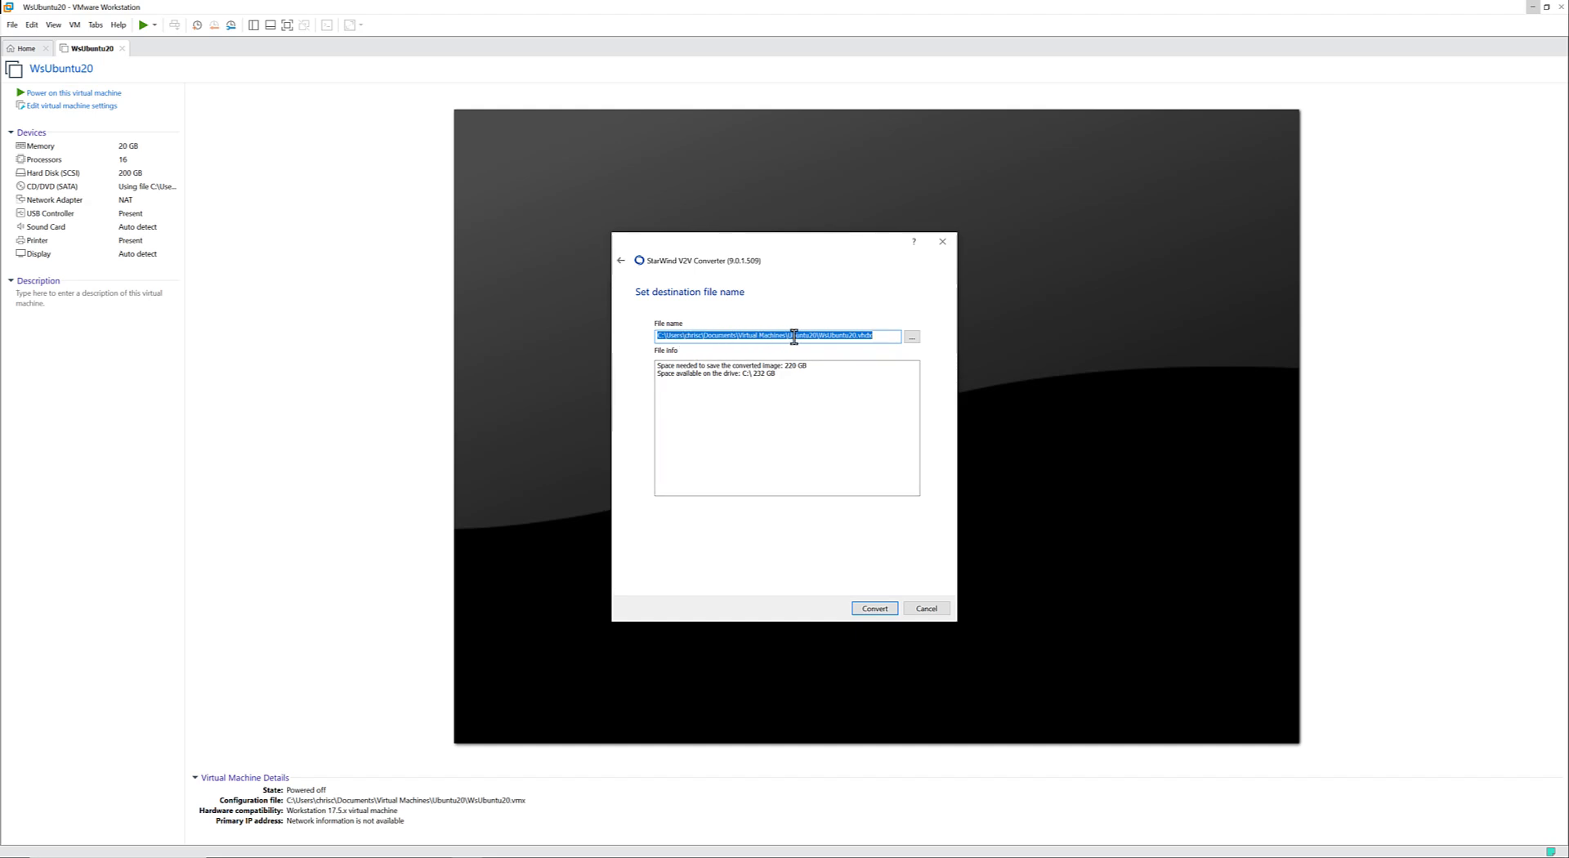
Create a folder named Ubuntu20HyperV inside the Virtual Machines folder while choosing the destination file.
click(912, 337)
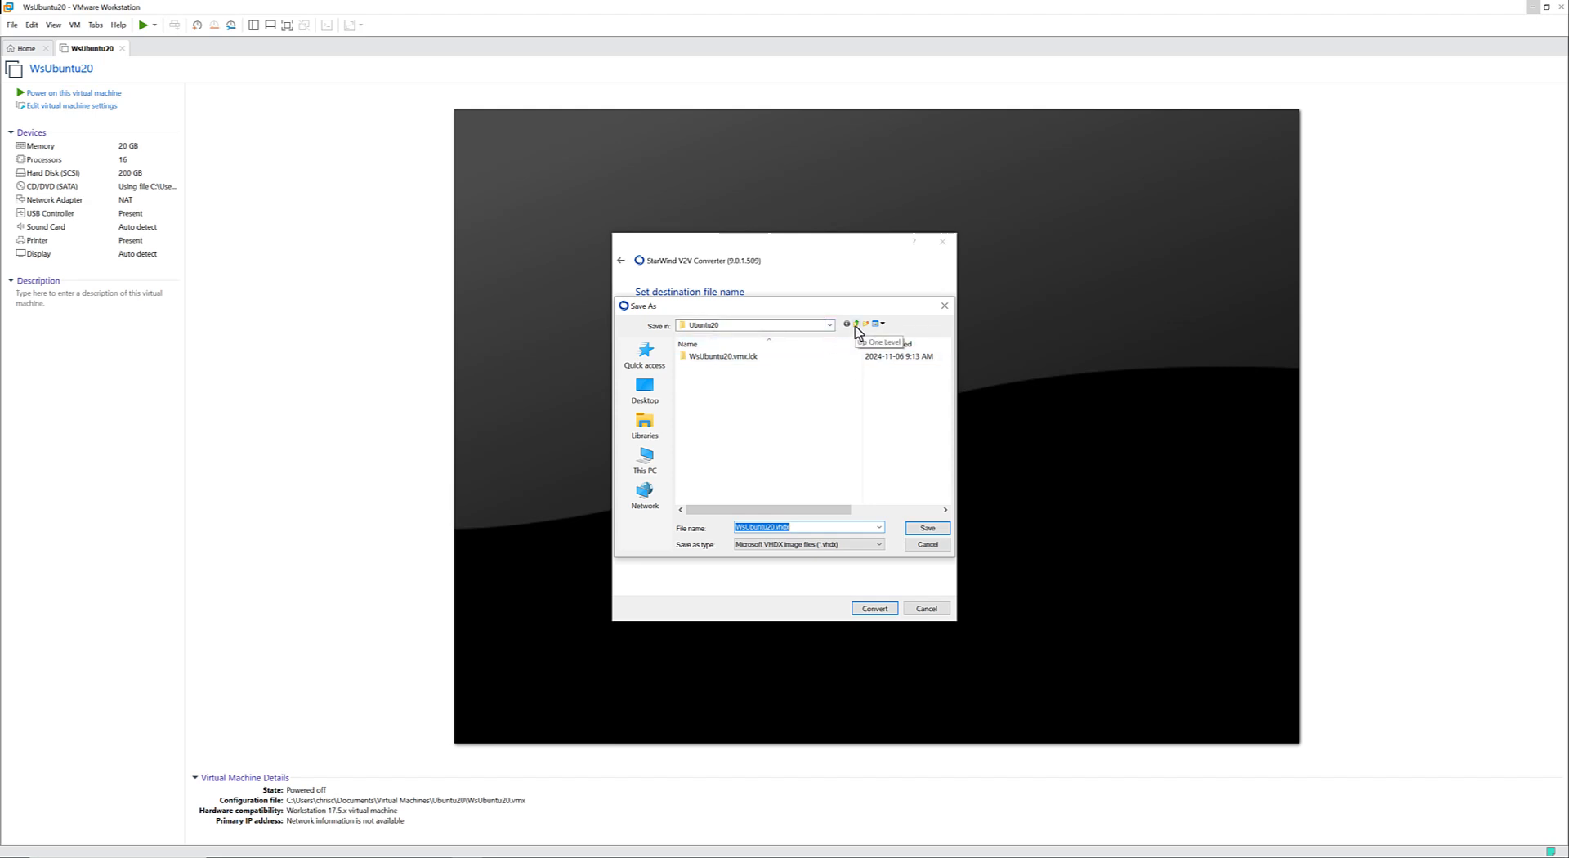
click(856, 325)
click(856, 325)
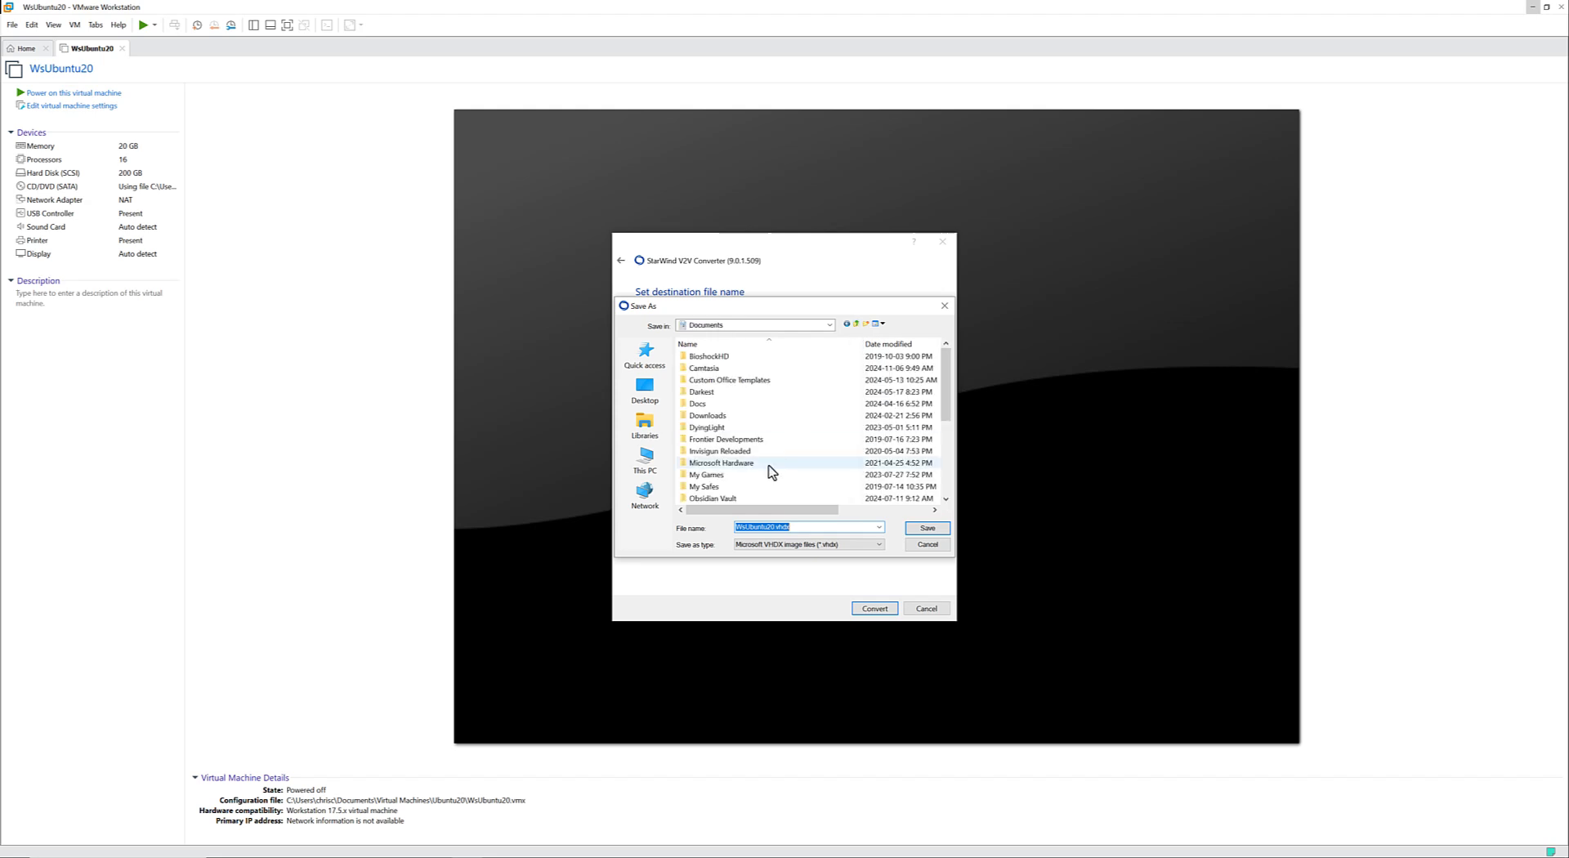
scroll(765, 467, down, 5)
double_click(718, 492)
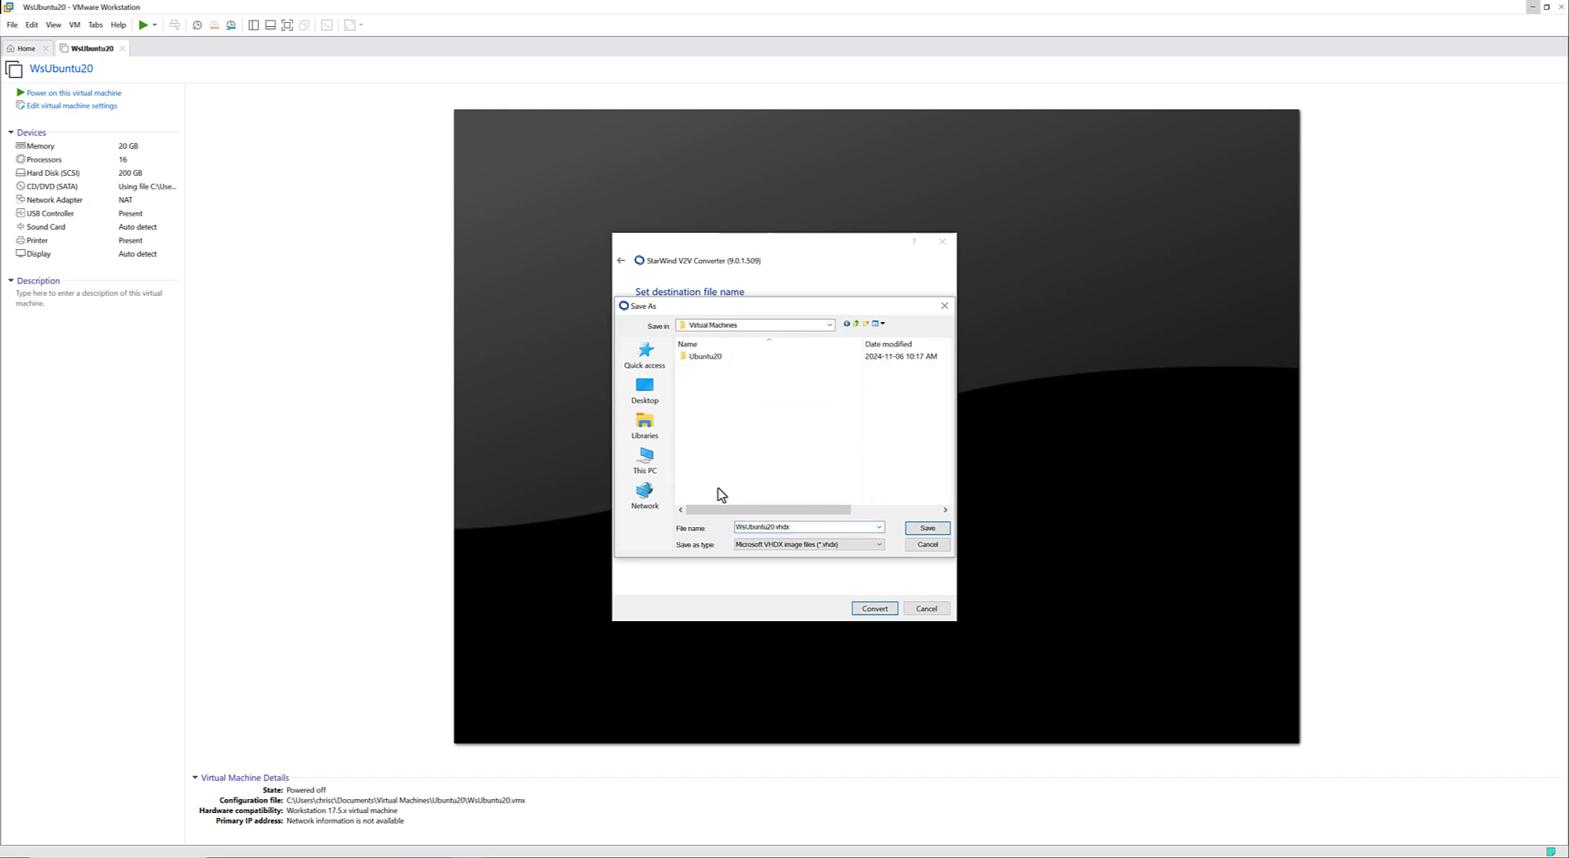
right_click(753, 442)
mouse_move(811, 613)
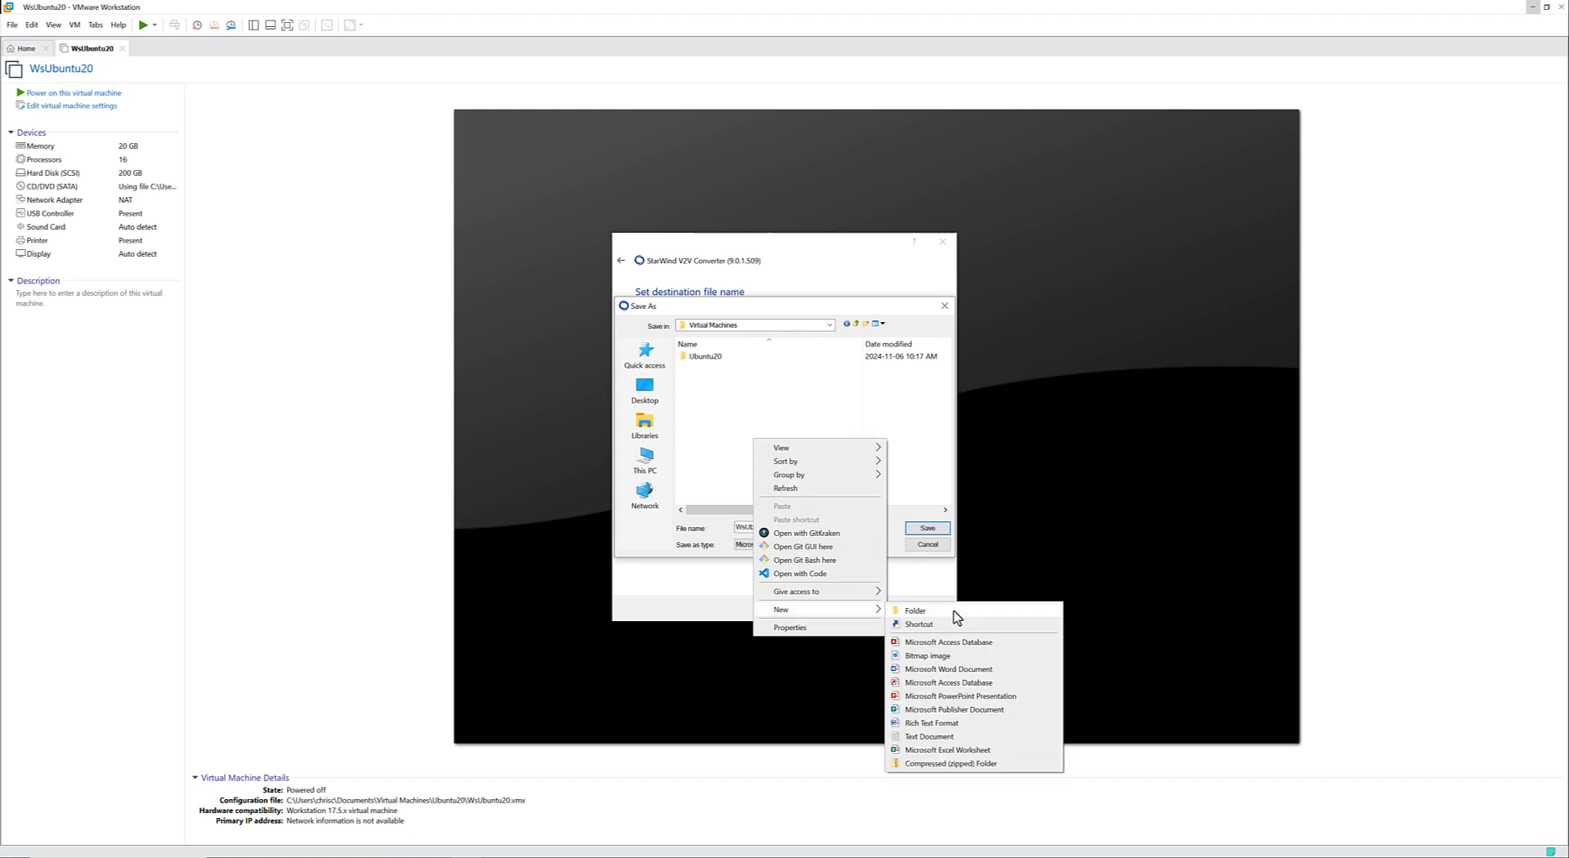
click(954, 611)
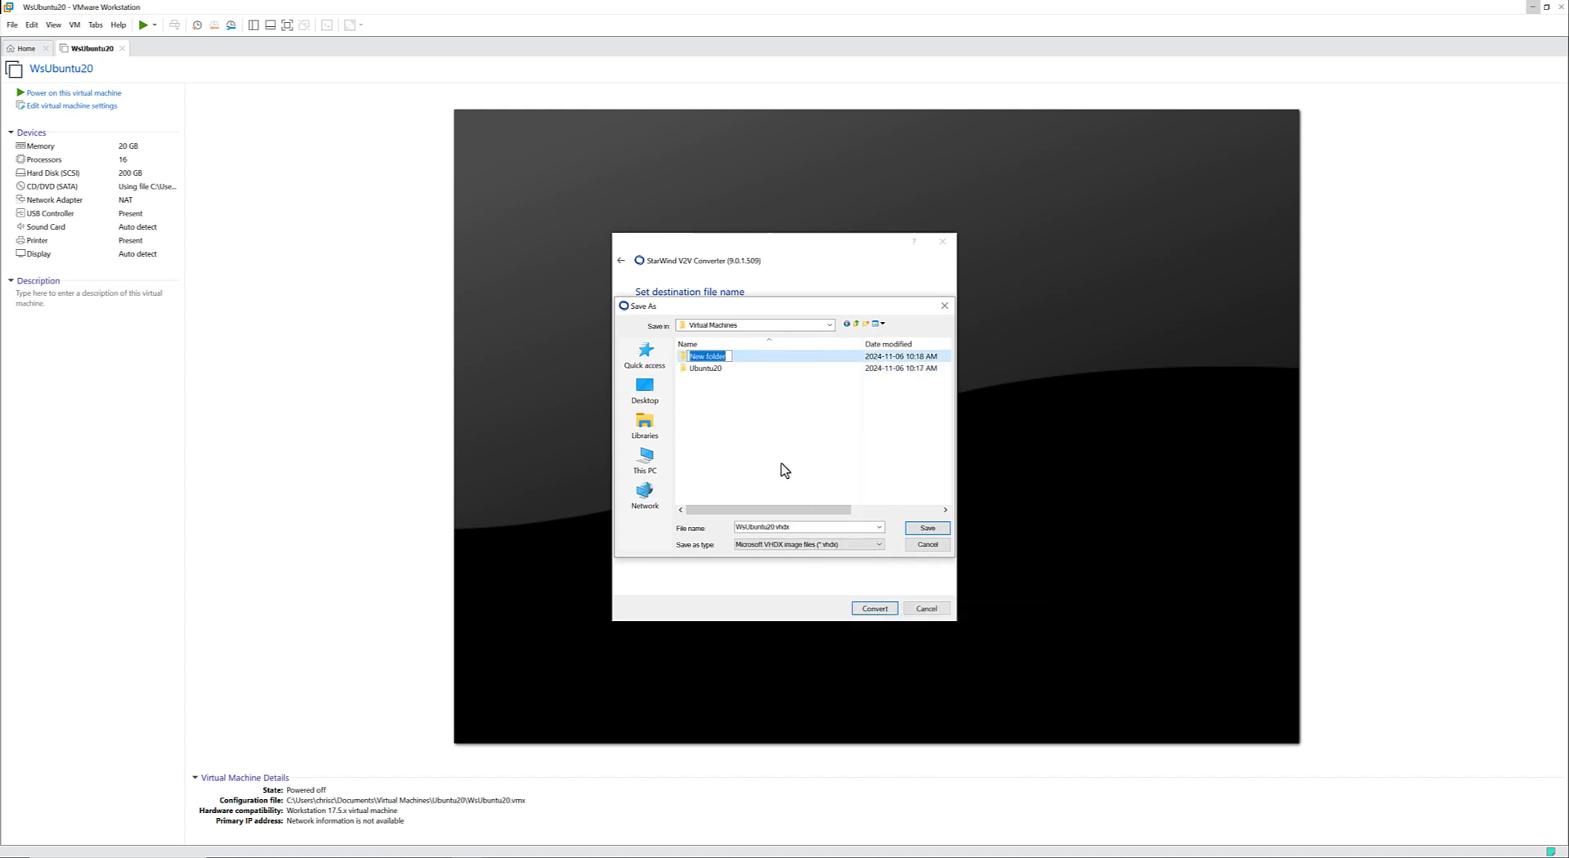
text(Ubuntu20HyperV)
key(Return)
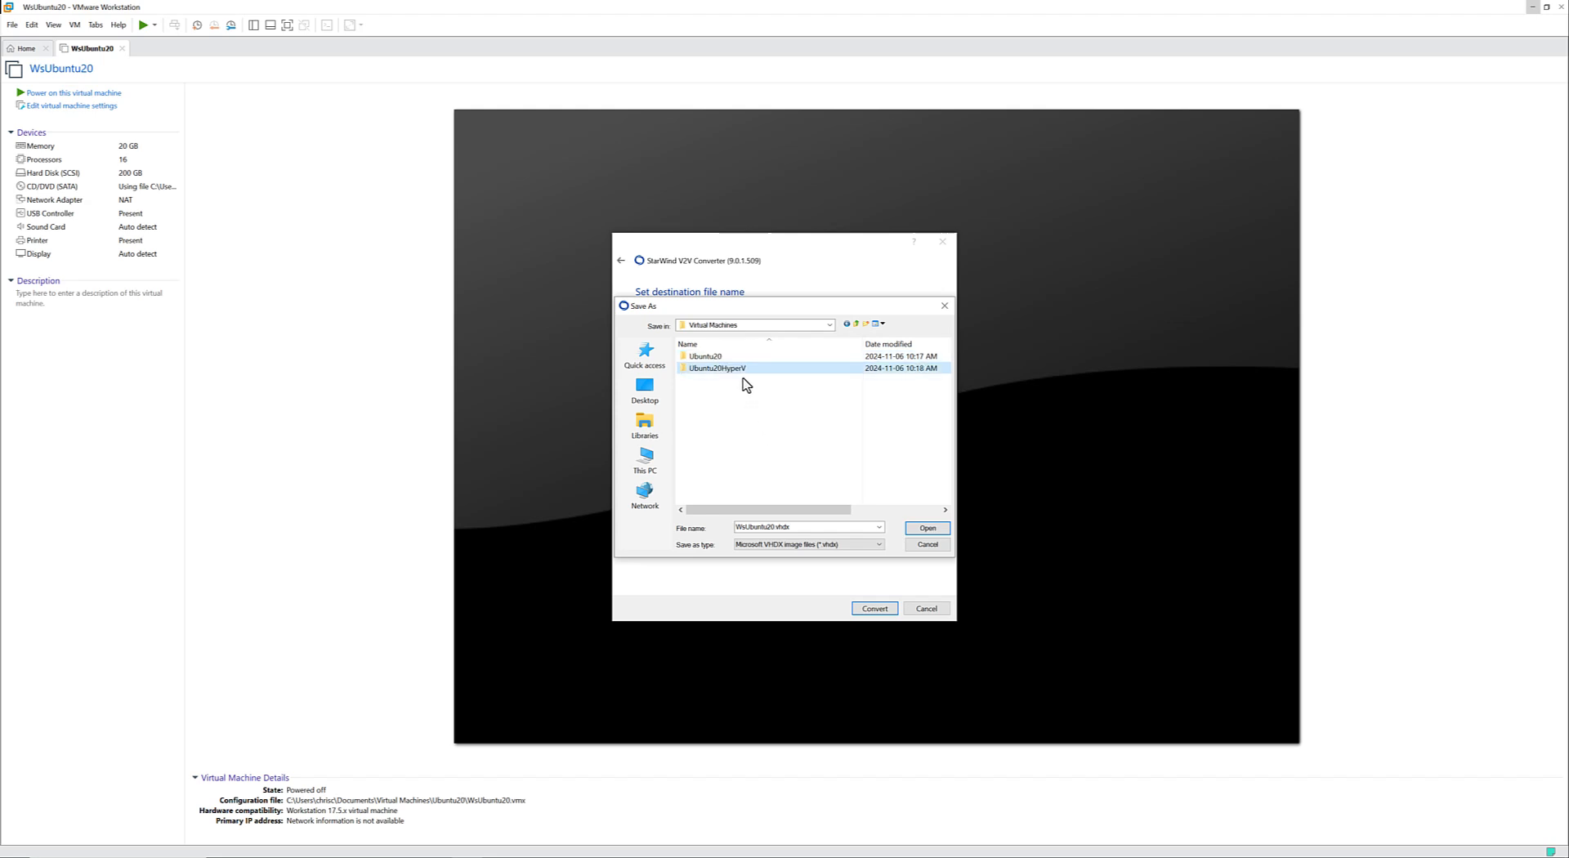
Save the destination as WsUbuntu20.vhdx in the Ubuntu20HyperV folder and start the conversion.
key(Return)
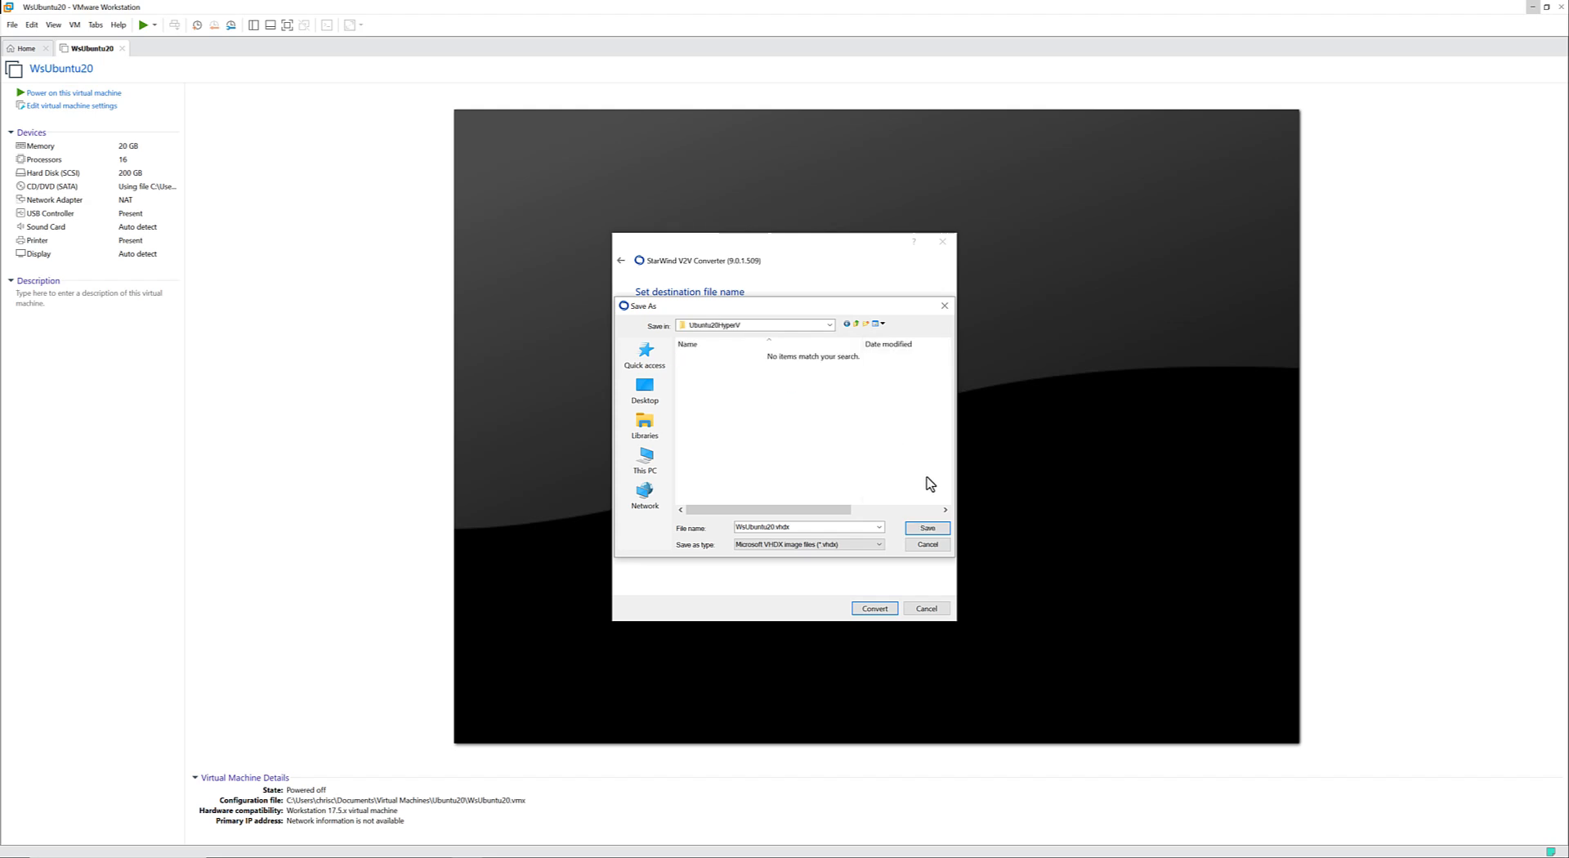
click(923, 529)
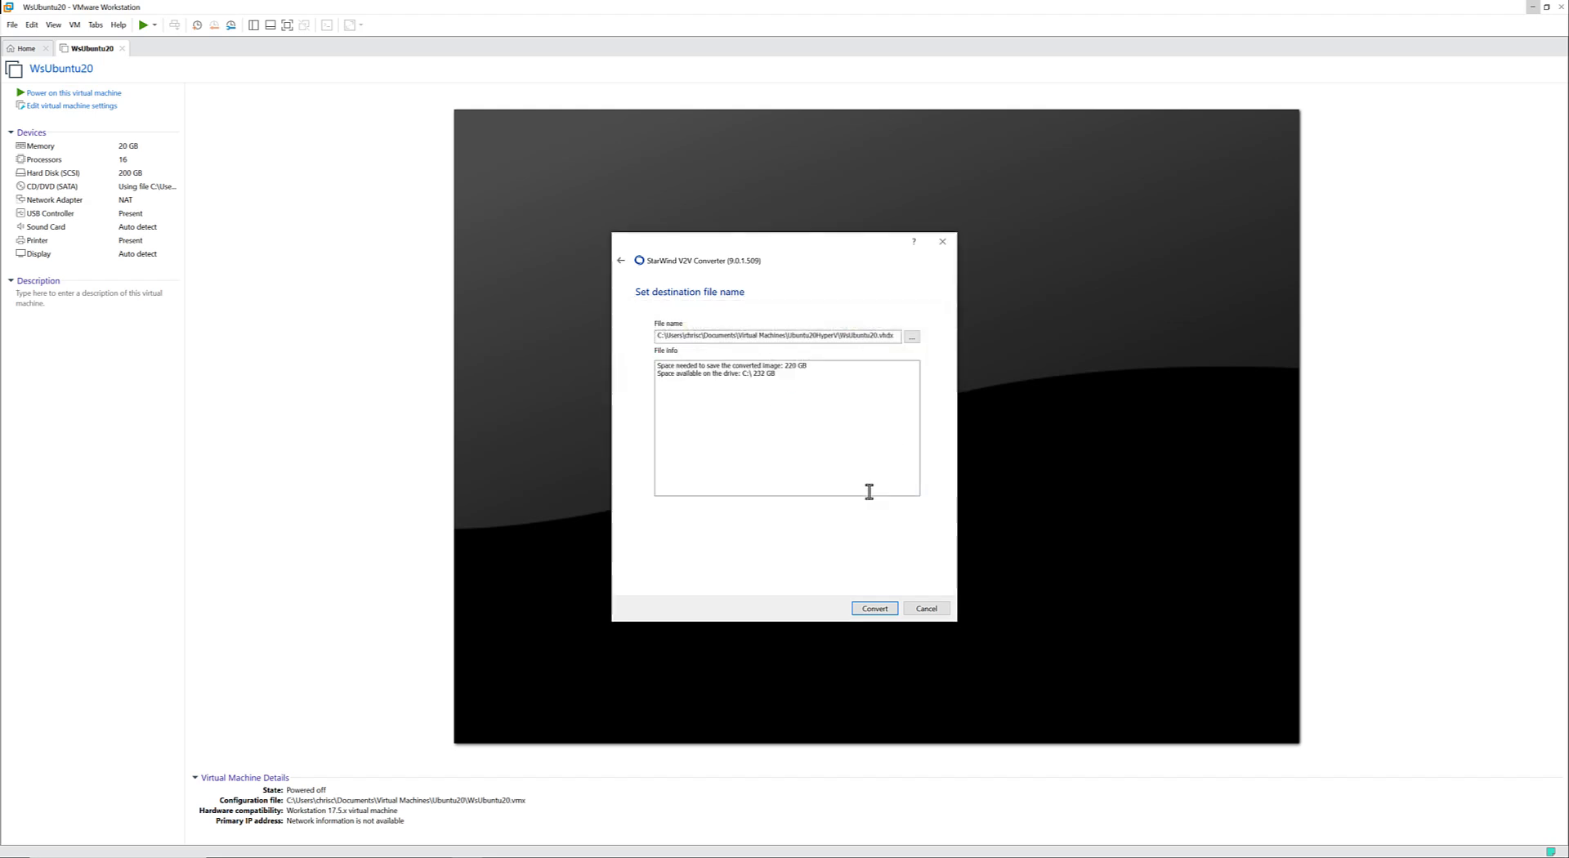
click(875, 609)
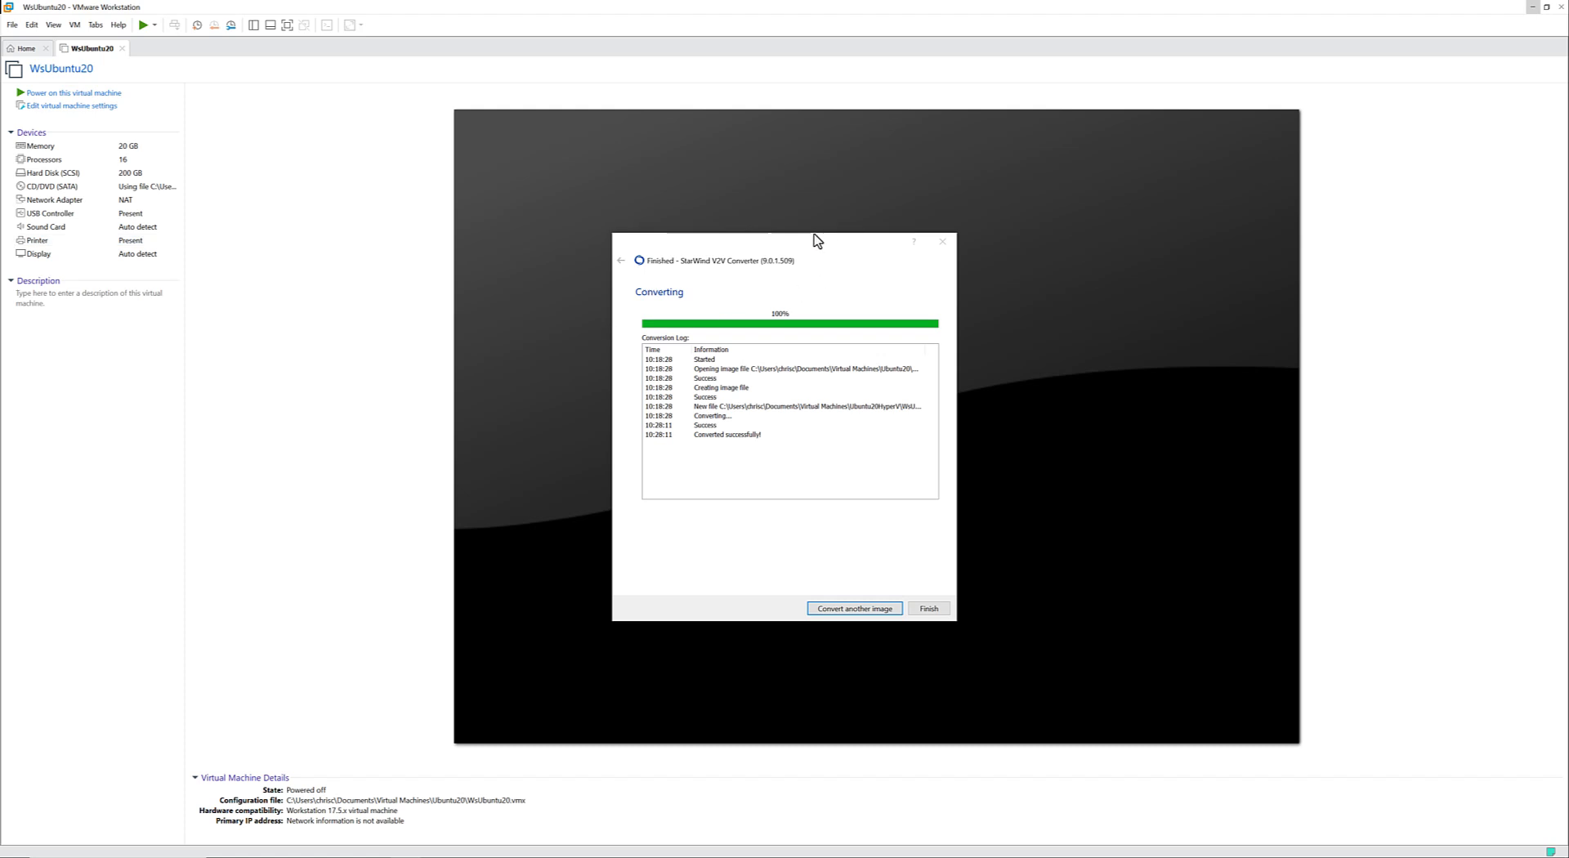
Review the entries in the conversion log and finish the converter wizard.
mouse_move(802, 249)
mouse_down()
mouse_move(768, 238)
mouse_move(793, 247)
mouse_up()
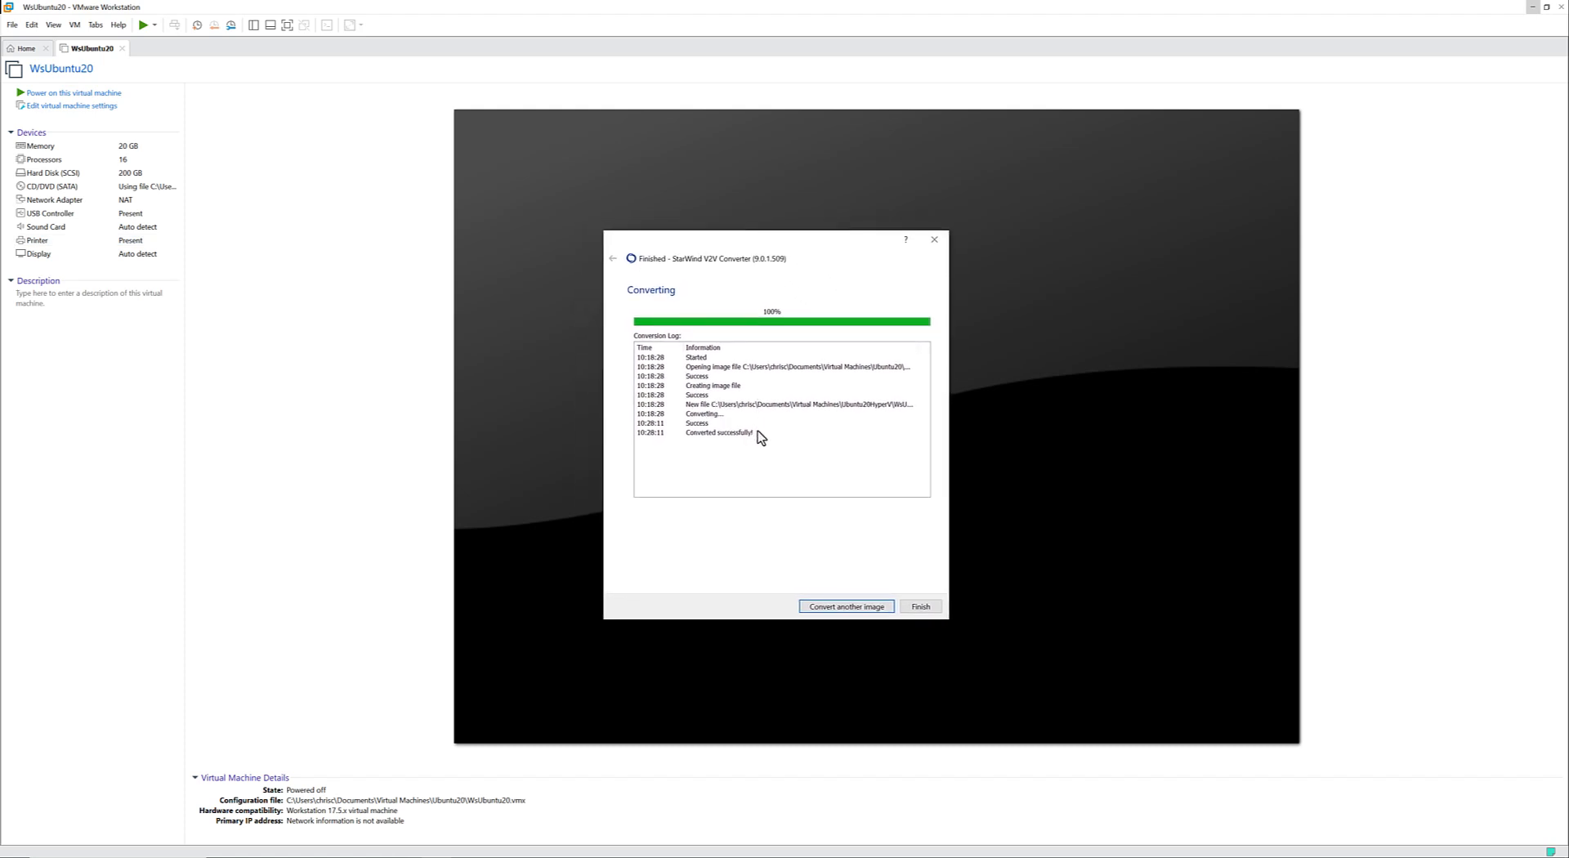
drag(749, 424, 652, 349)
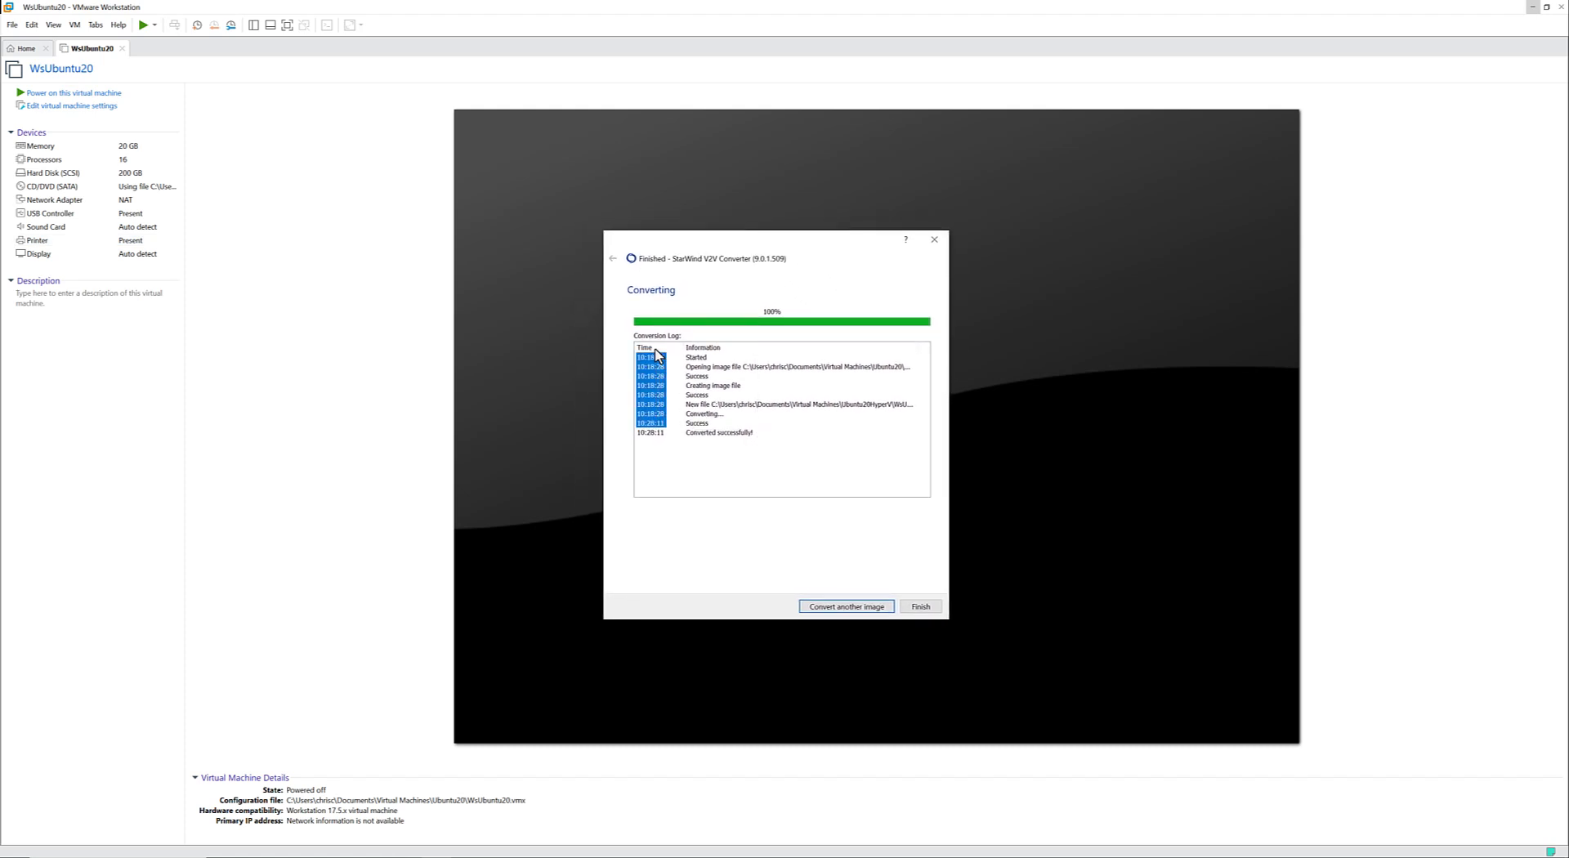
click(925, 612)
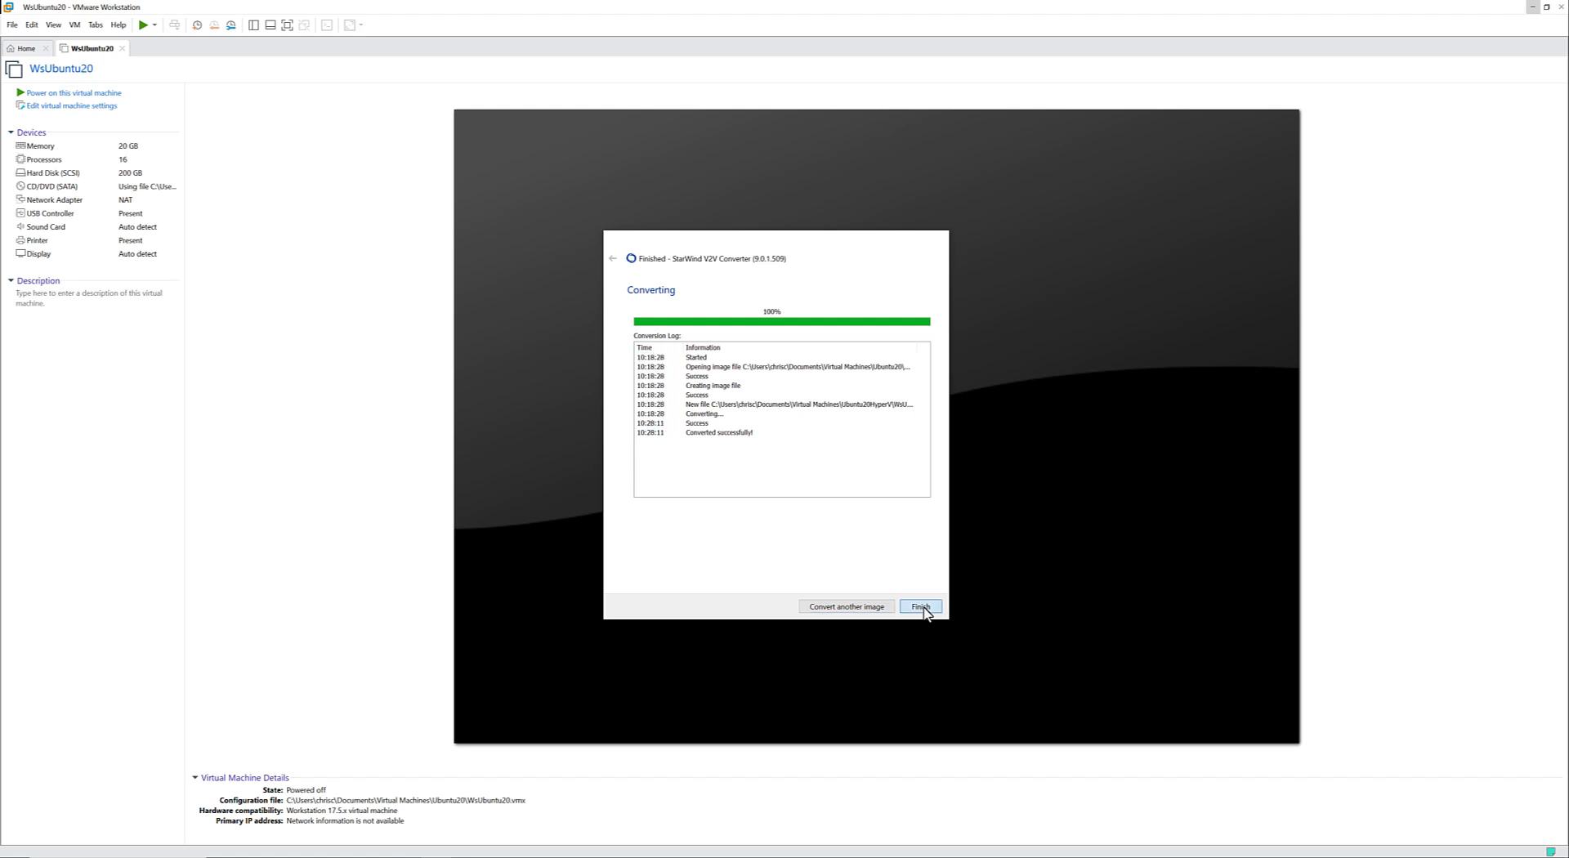
click(921, 607)
Search Windows for the Turn Windows features on or off setting and open it.
key(super)
text(a)
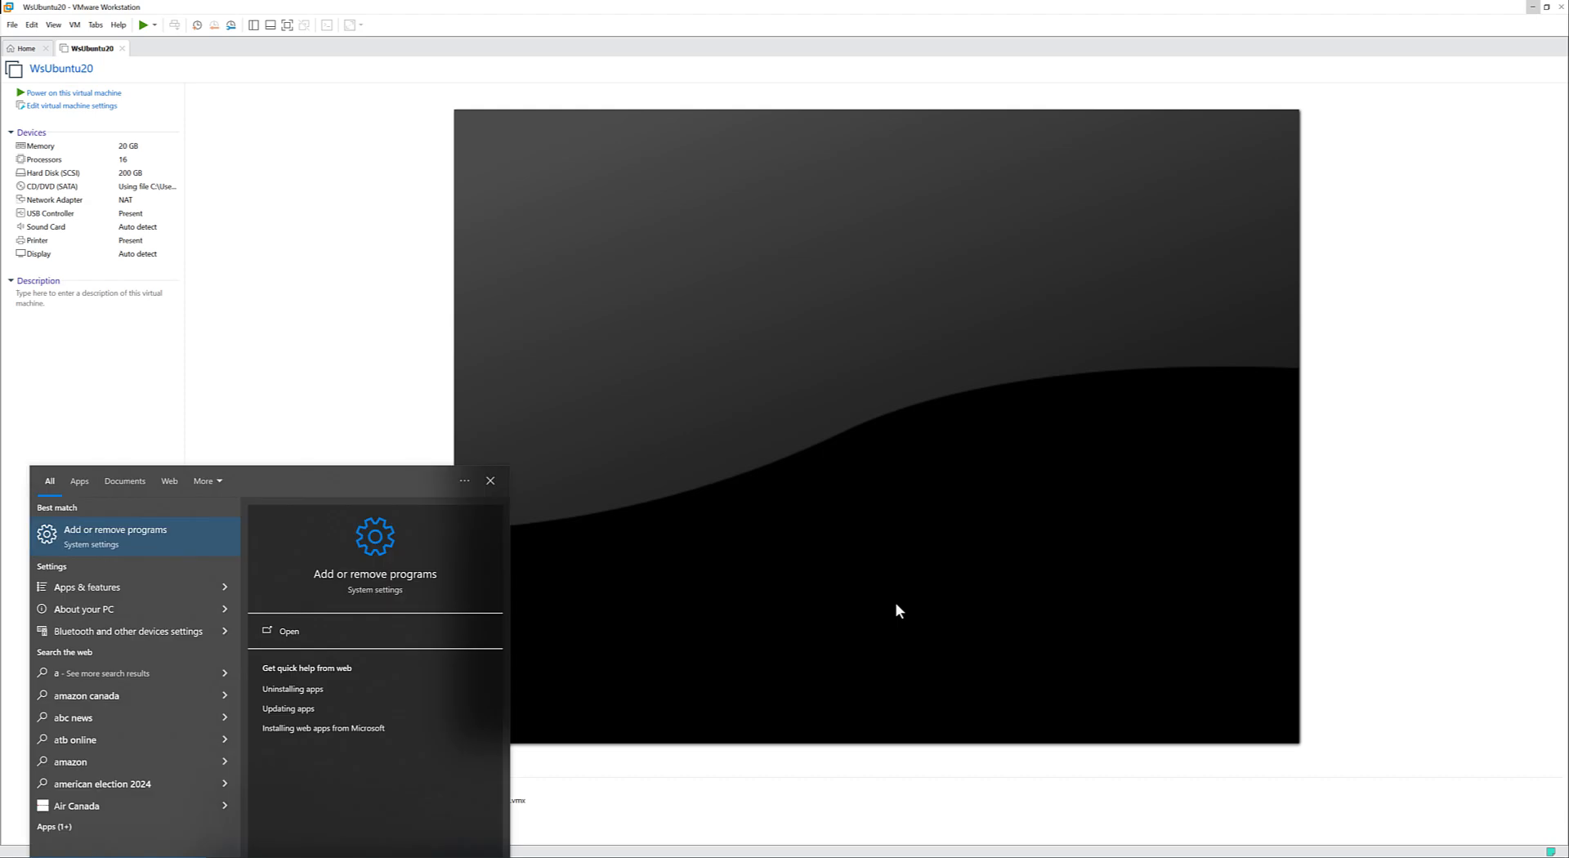
key(BackSpace)
text(windo)
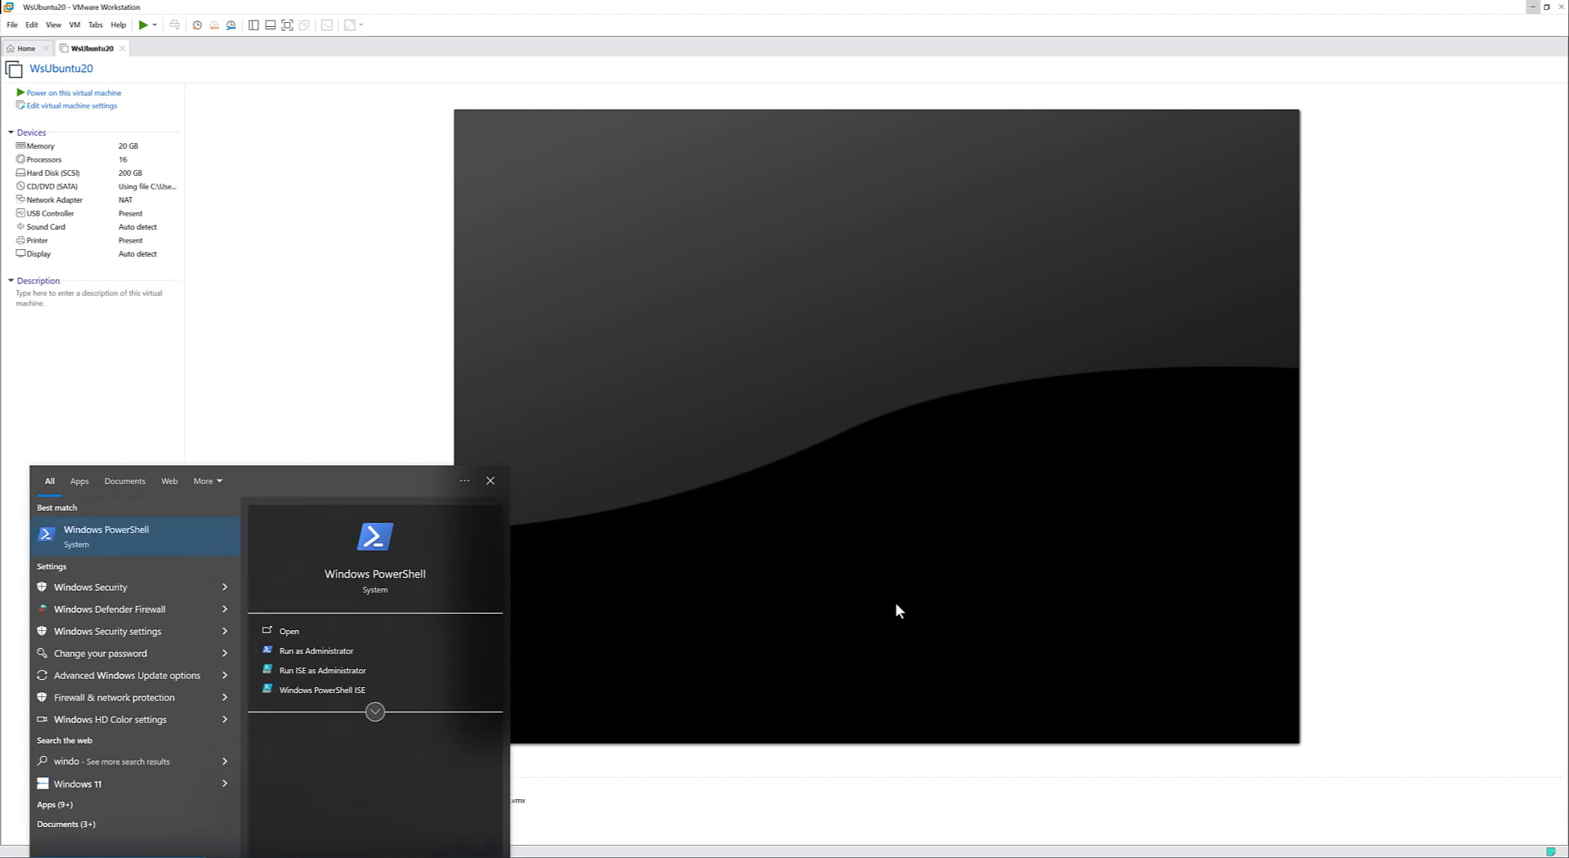
key(BackSpace)
key(BackSpace)
key(BackSpace)
key(BackSpace)
key(BackSpace)
text(turn)
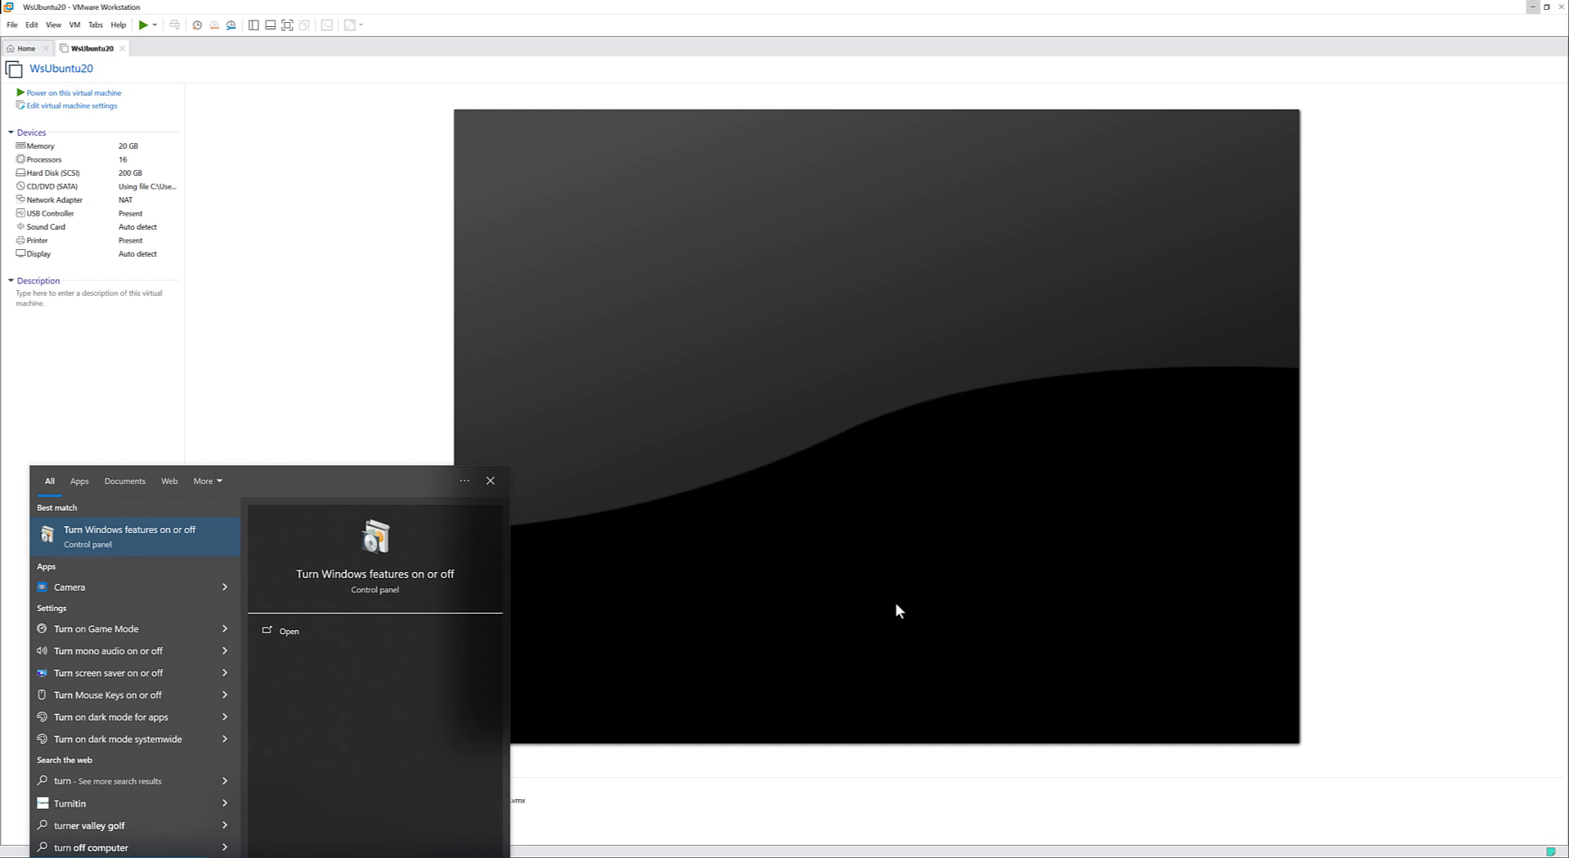
key(Return)
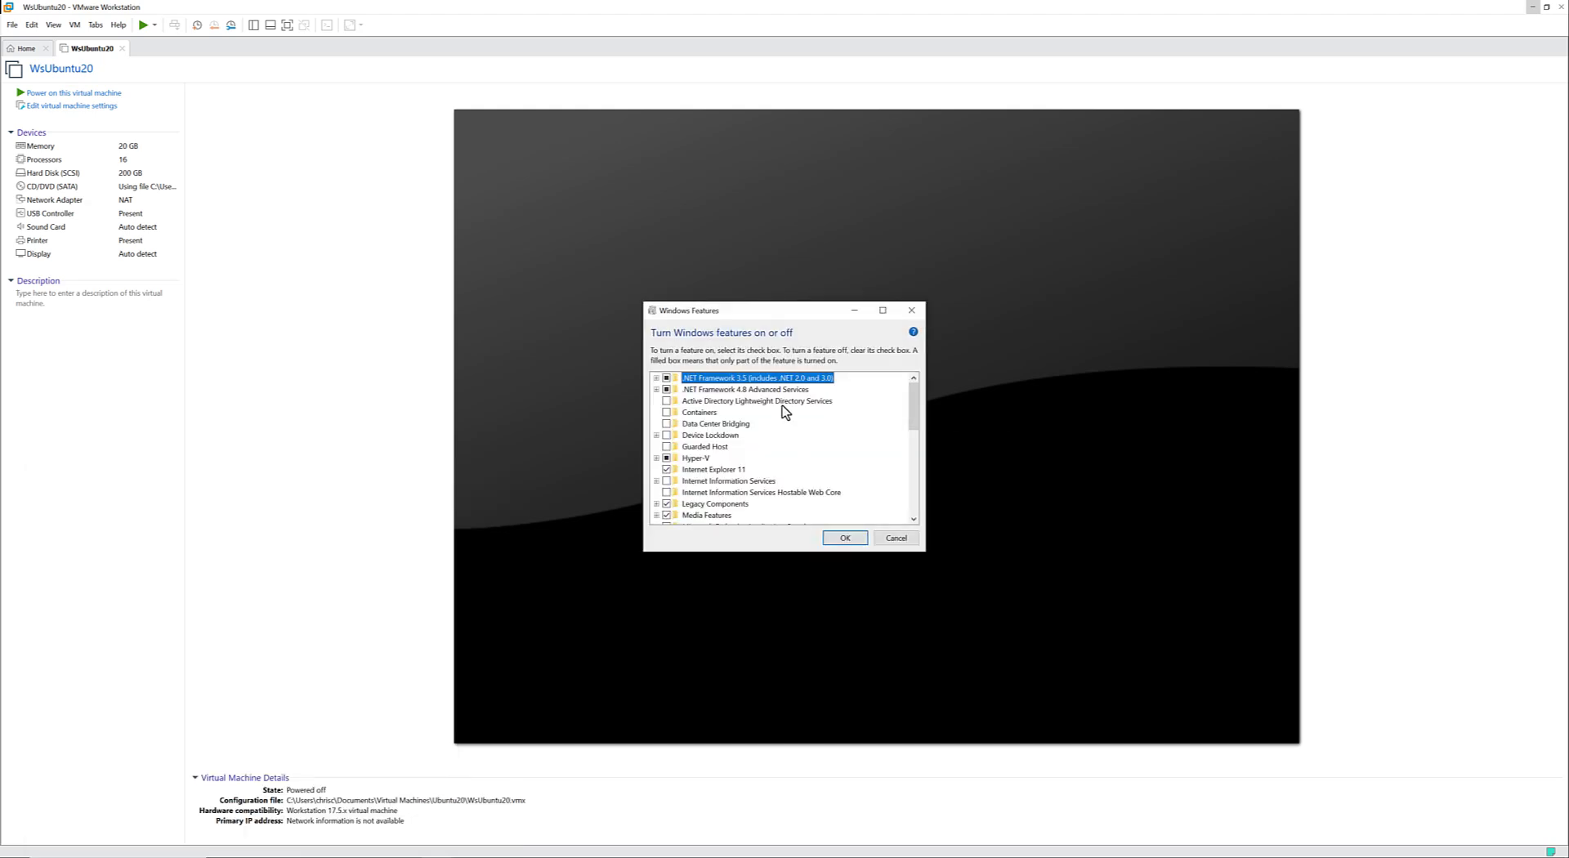
Enable Hyper-V Hypervisor under Hyper-V Platform, apply the Windows feature change, and close the completion dialog.
click(656, 458)
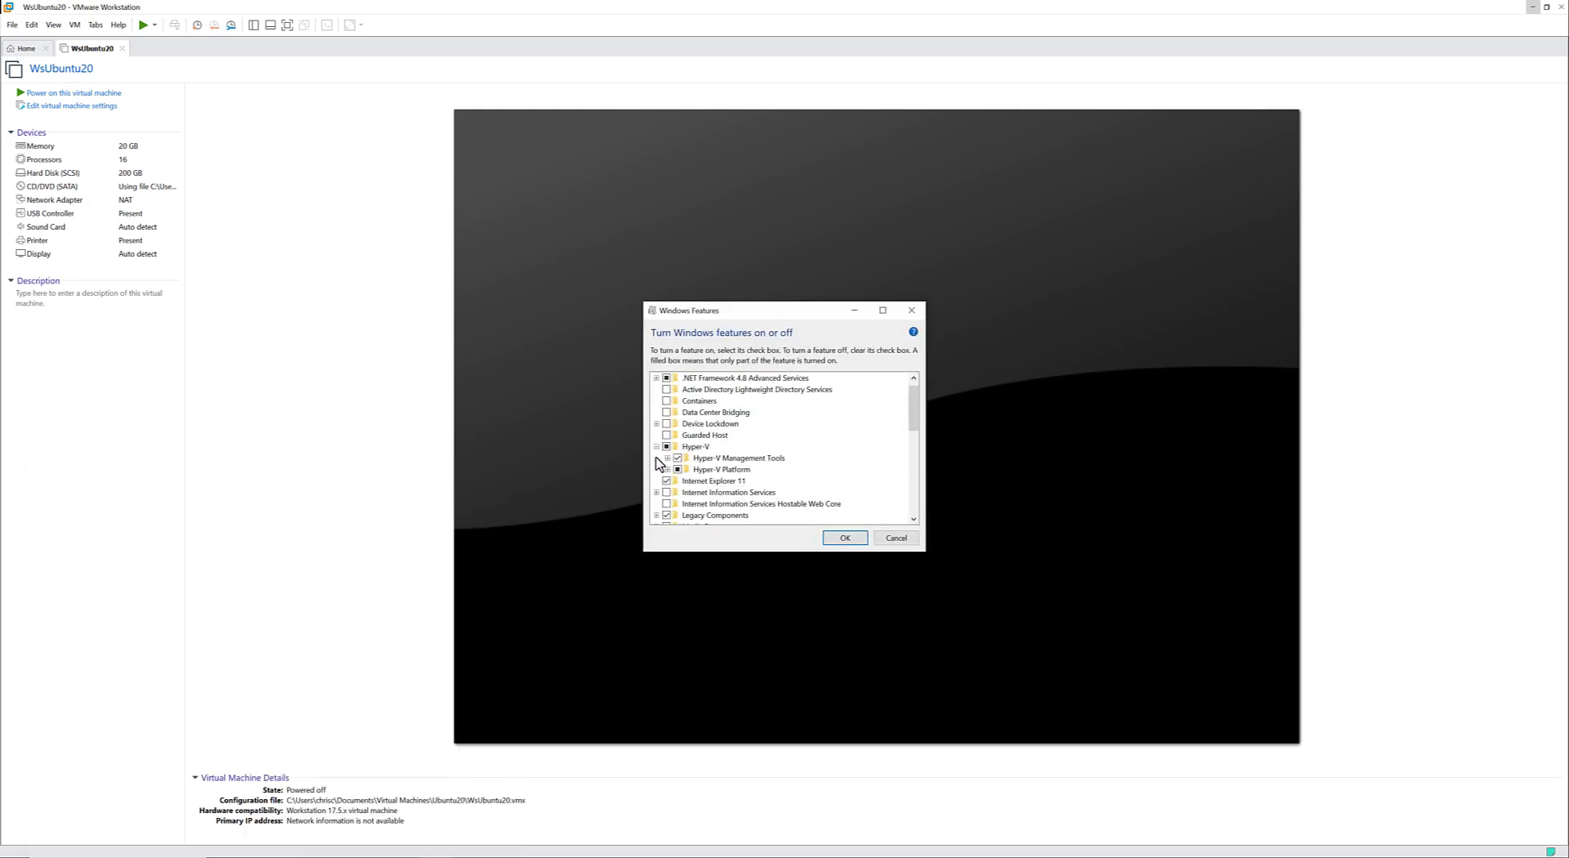
click(667, 469)
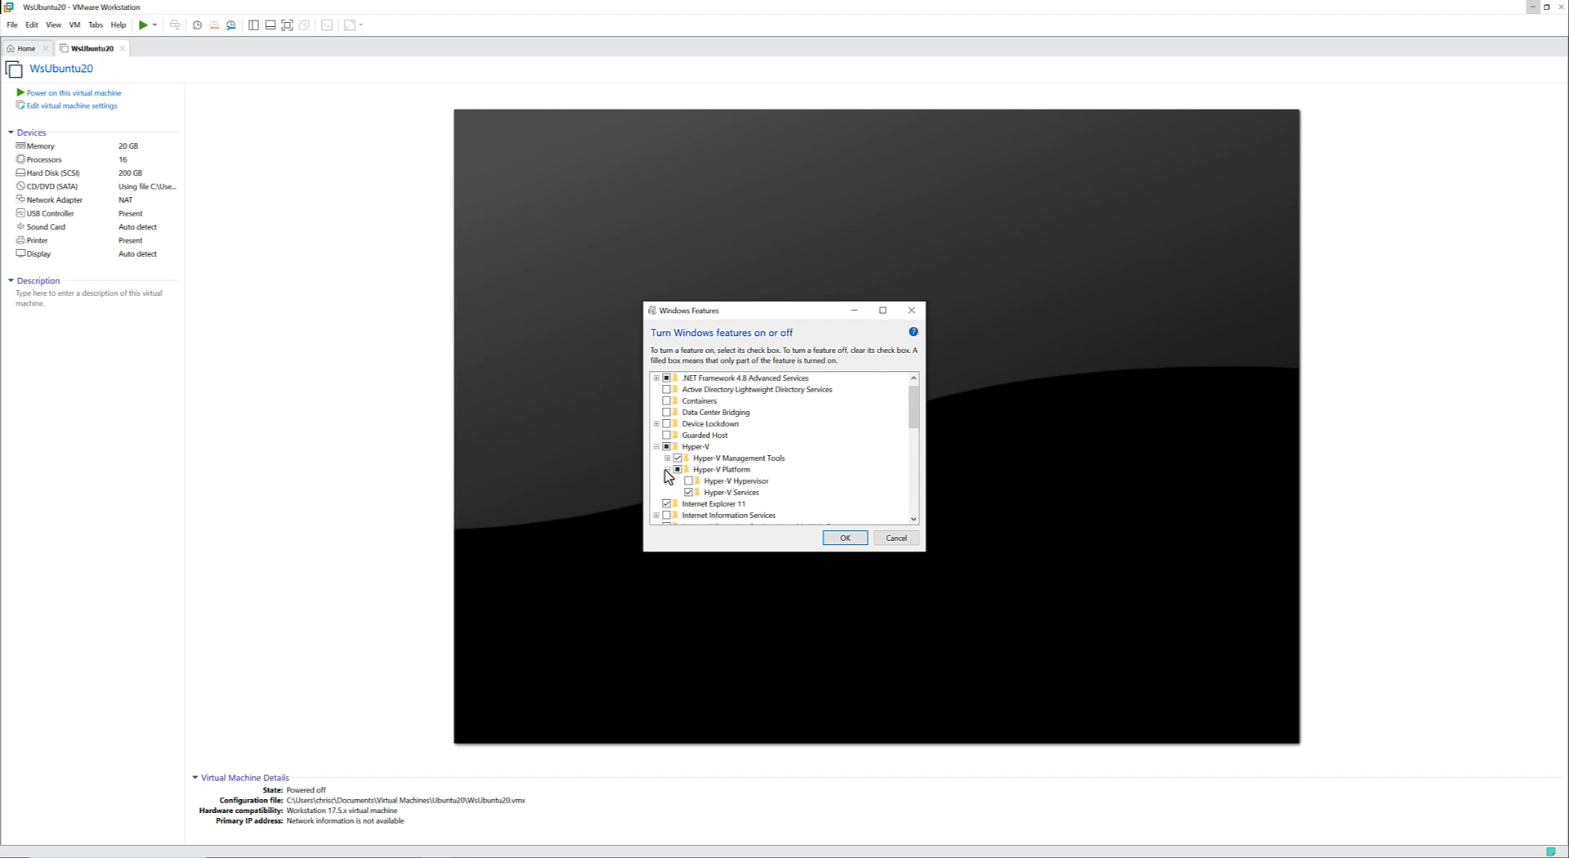
click(688, 469)
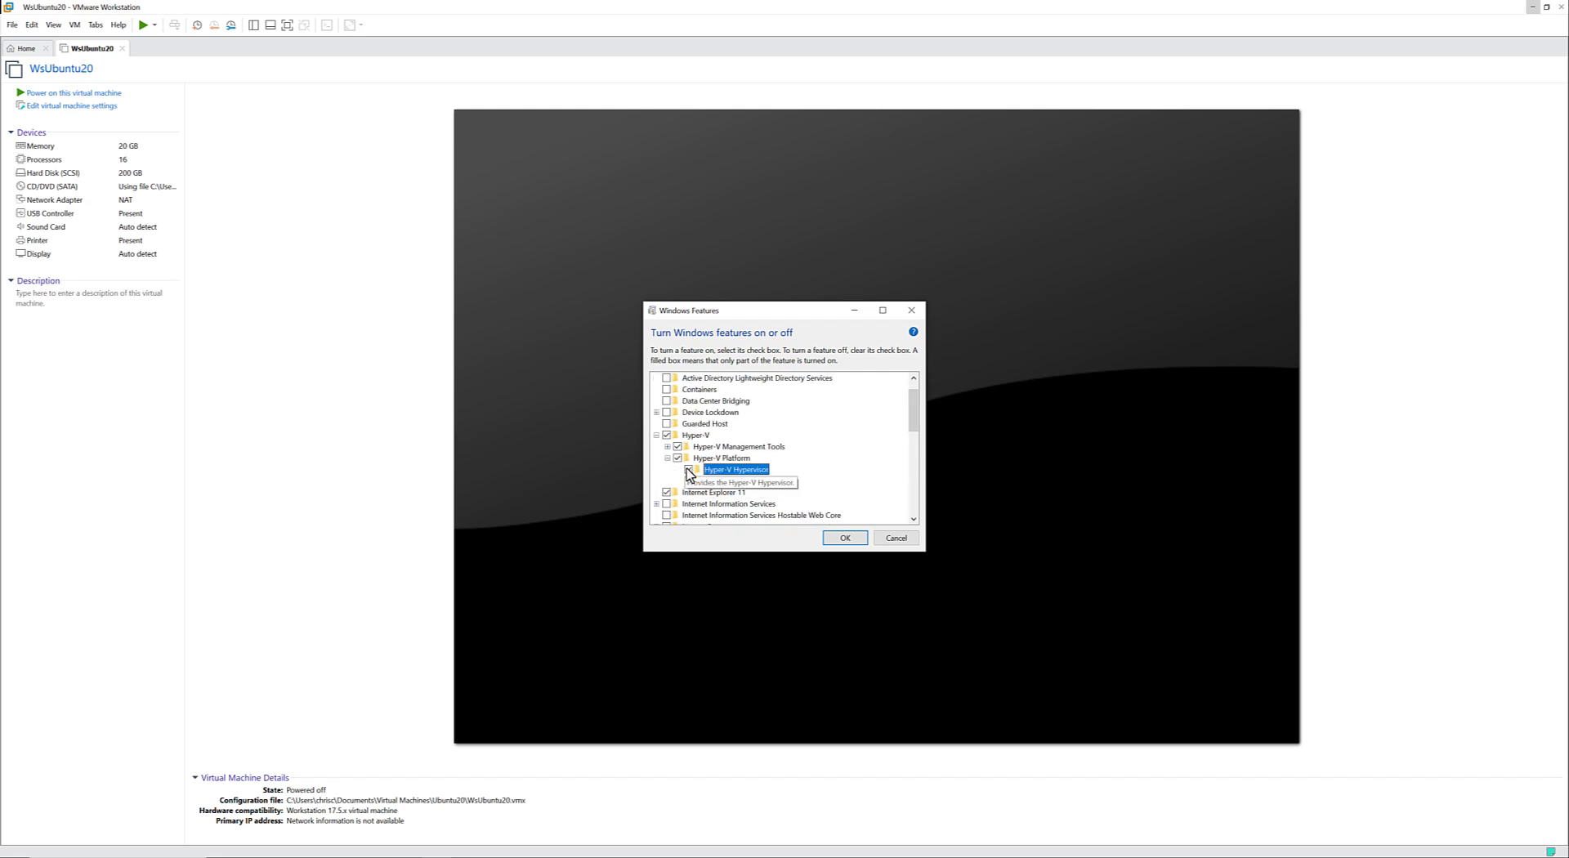
click(845, 537)
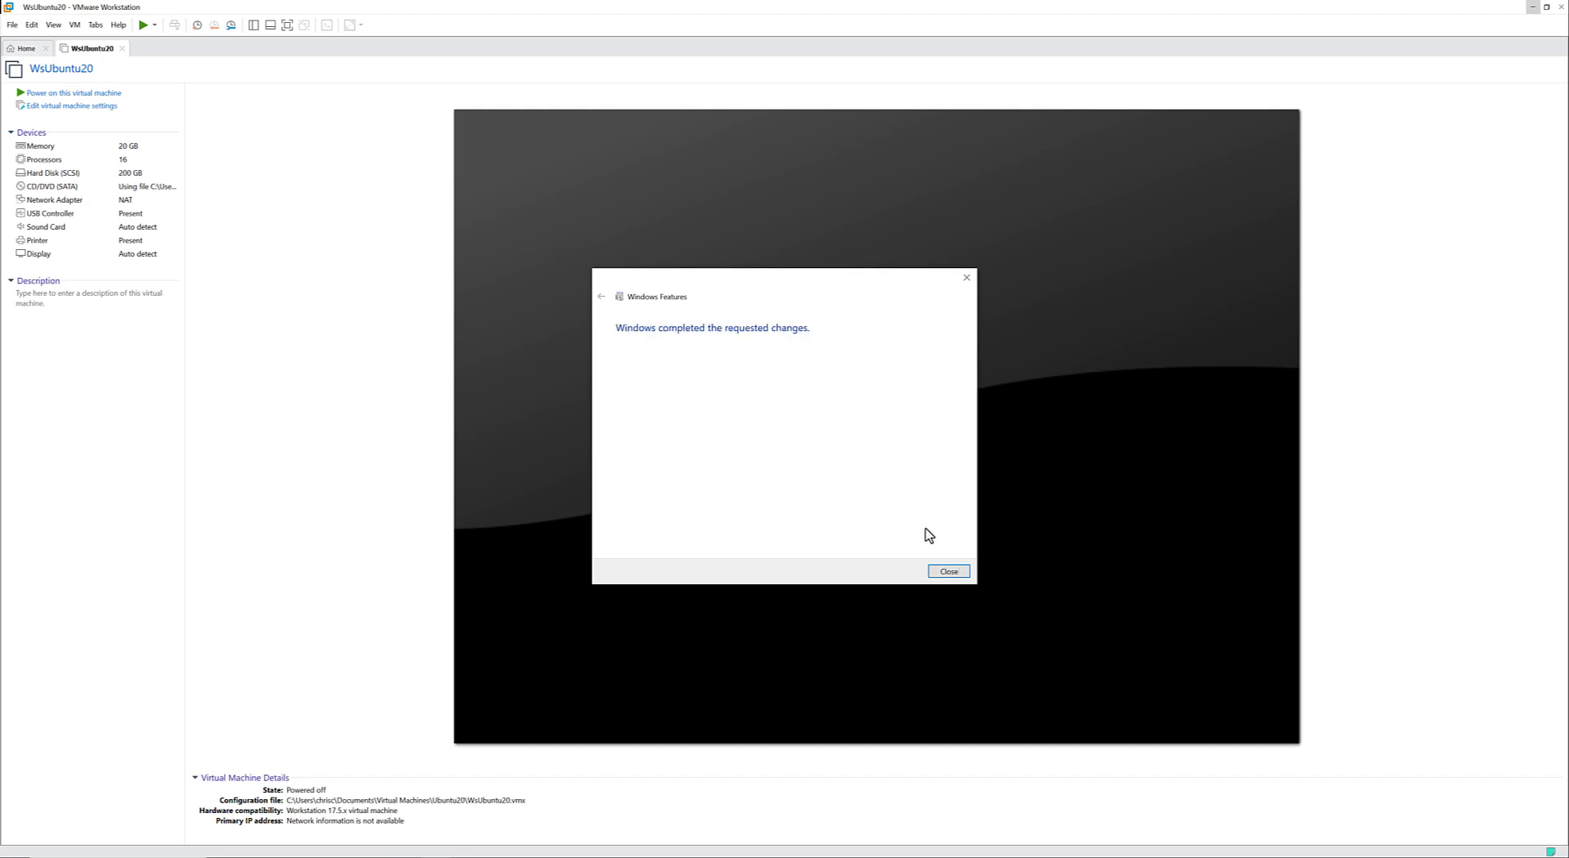
click(948, 572)
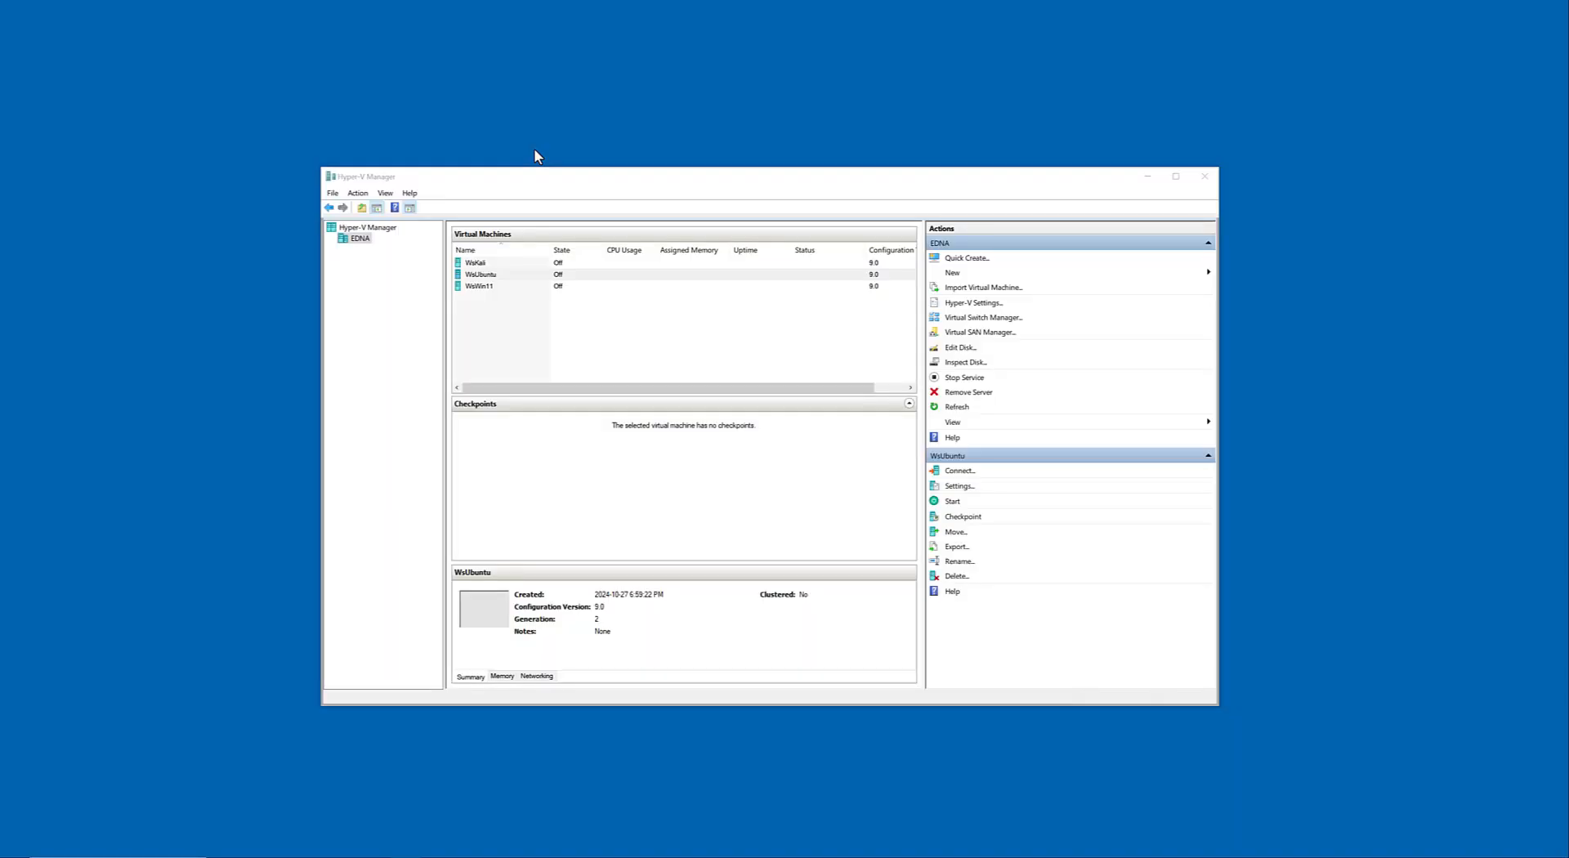
Reposition the Hyper-V Manager window and widen the virtual machines pane to fit the full Configuration Version column.
drag(617, 173, 634, 173)
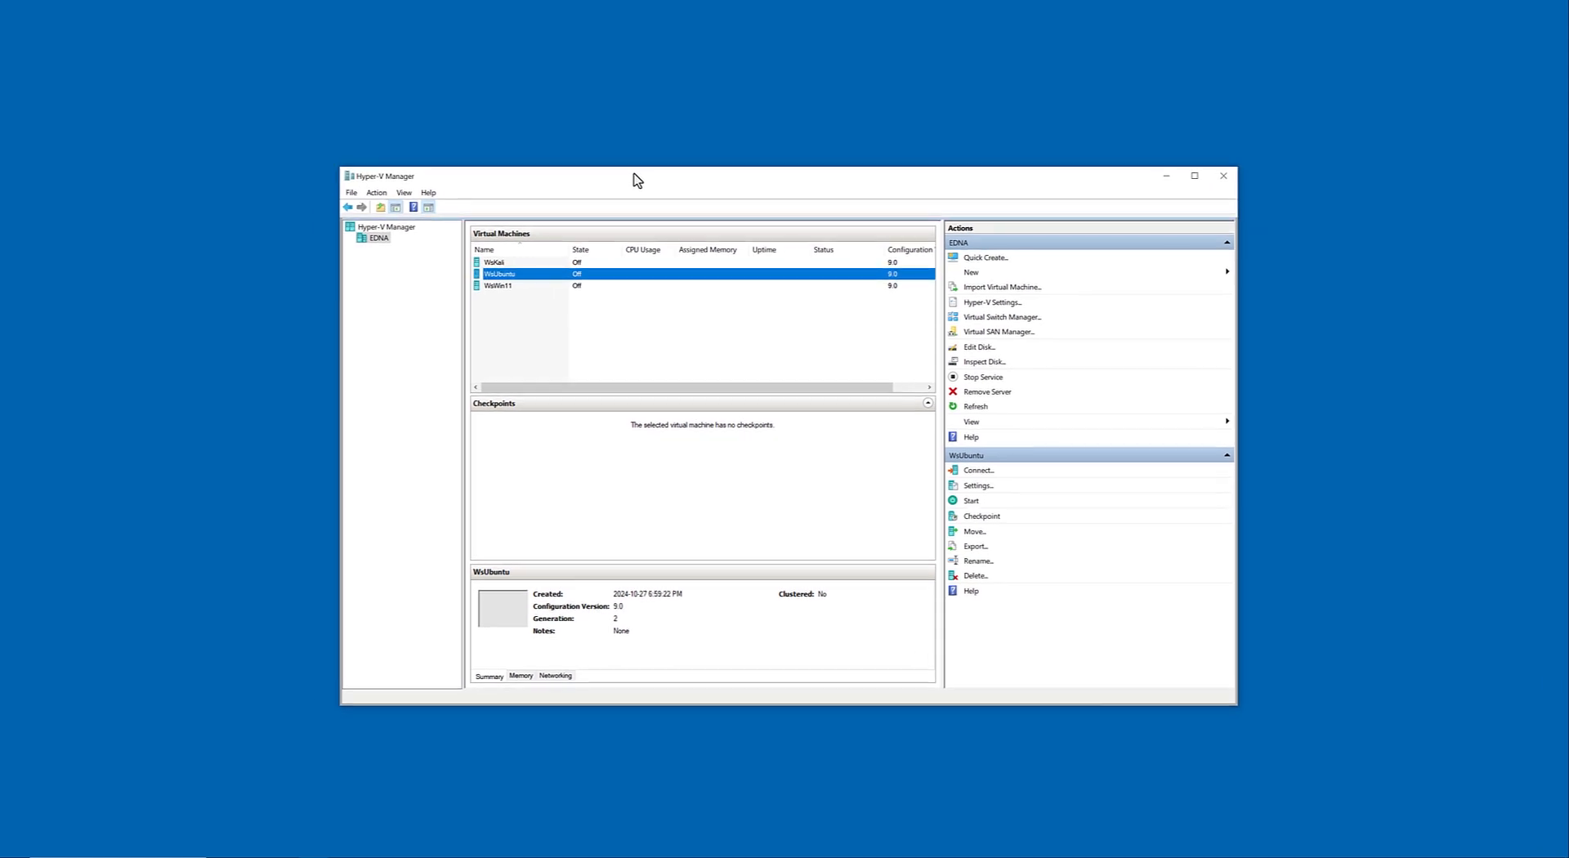
drag(634, 175, 595, 148)
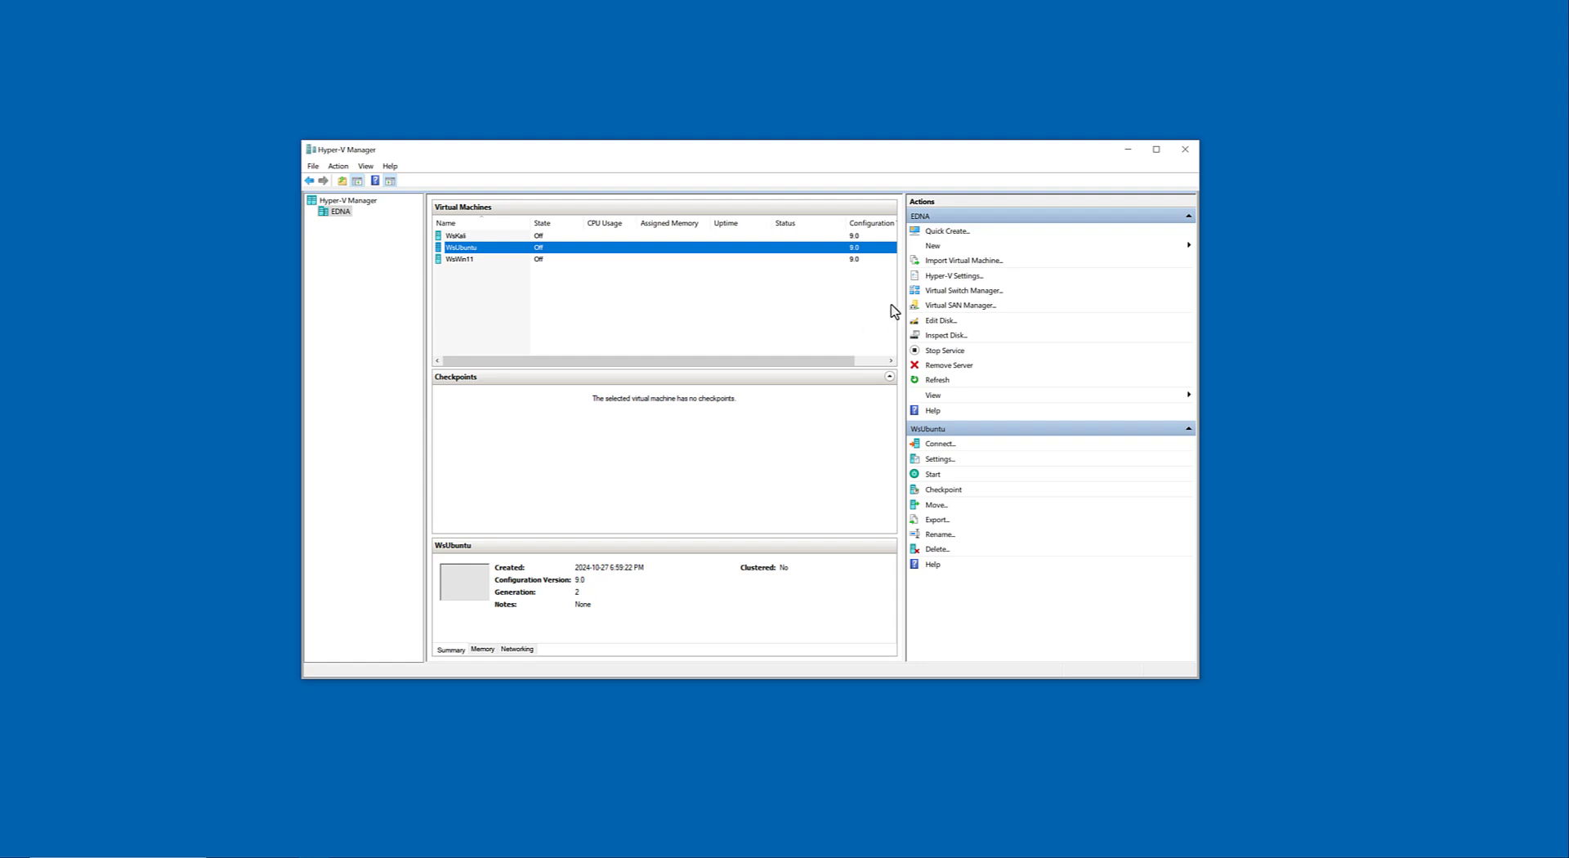
drag(902, 292, 984, 293)
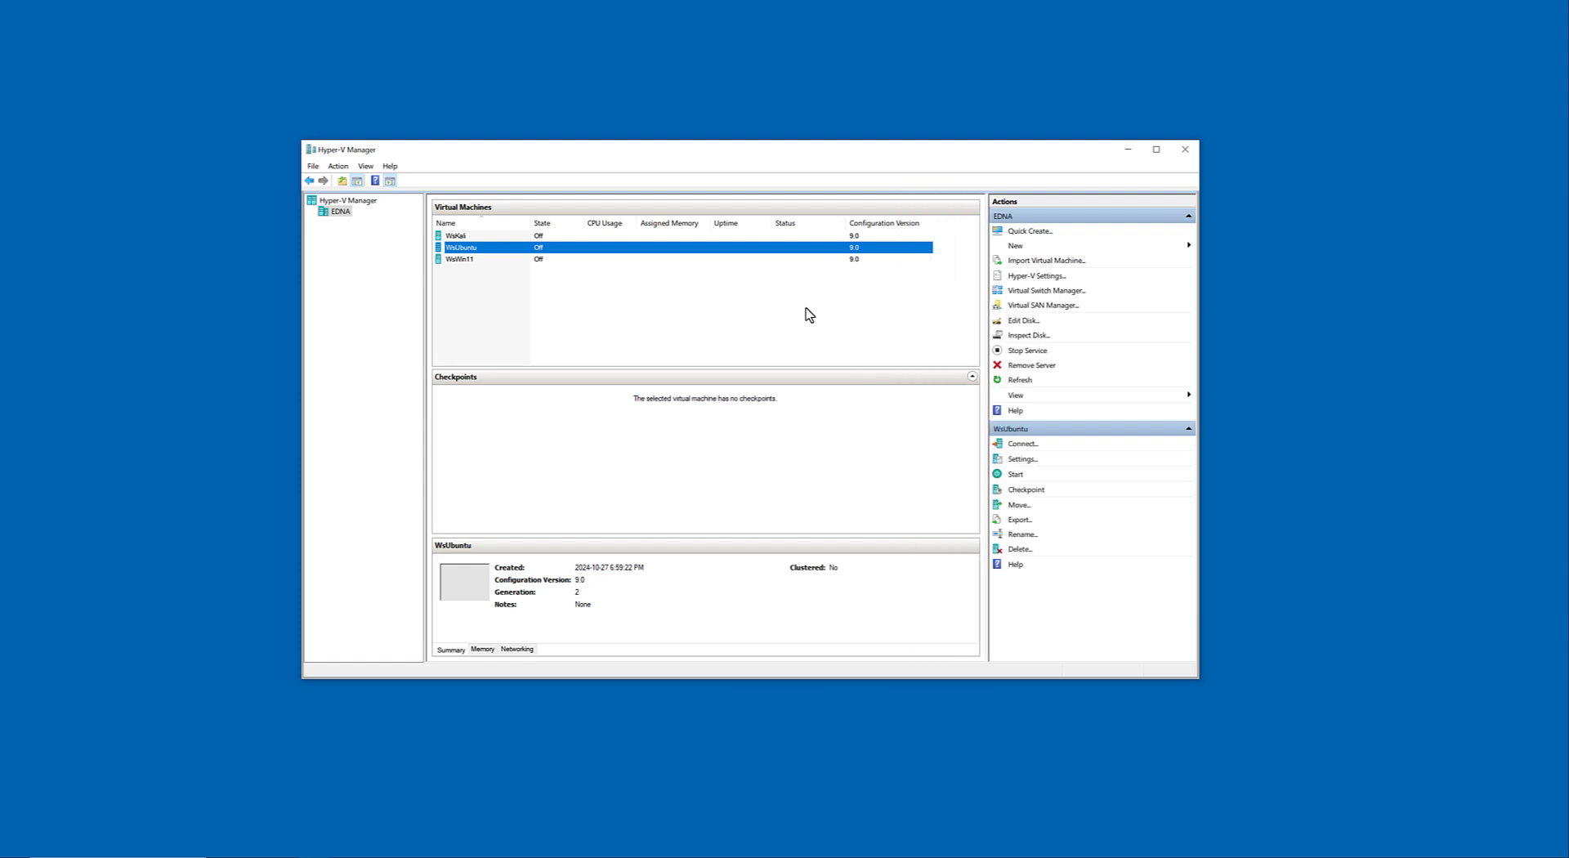
drag(712, 153, 698, 145)
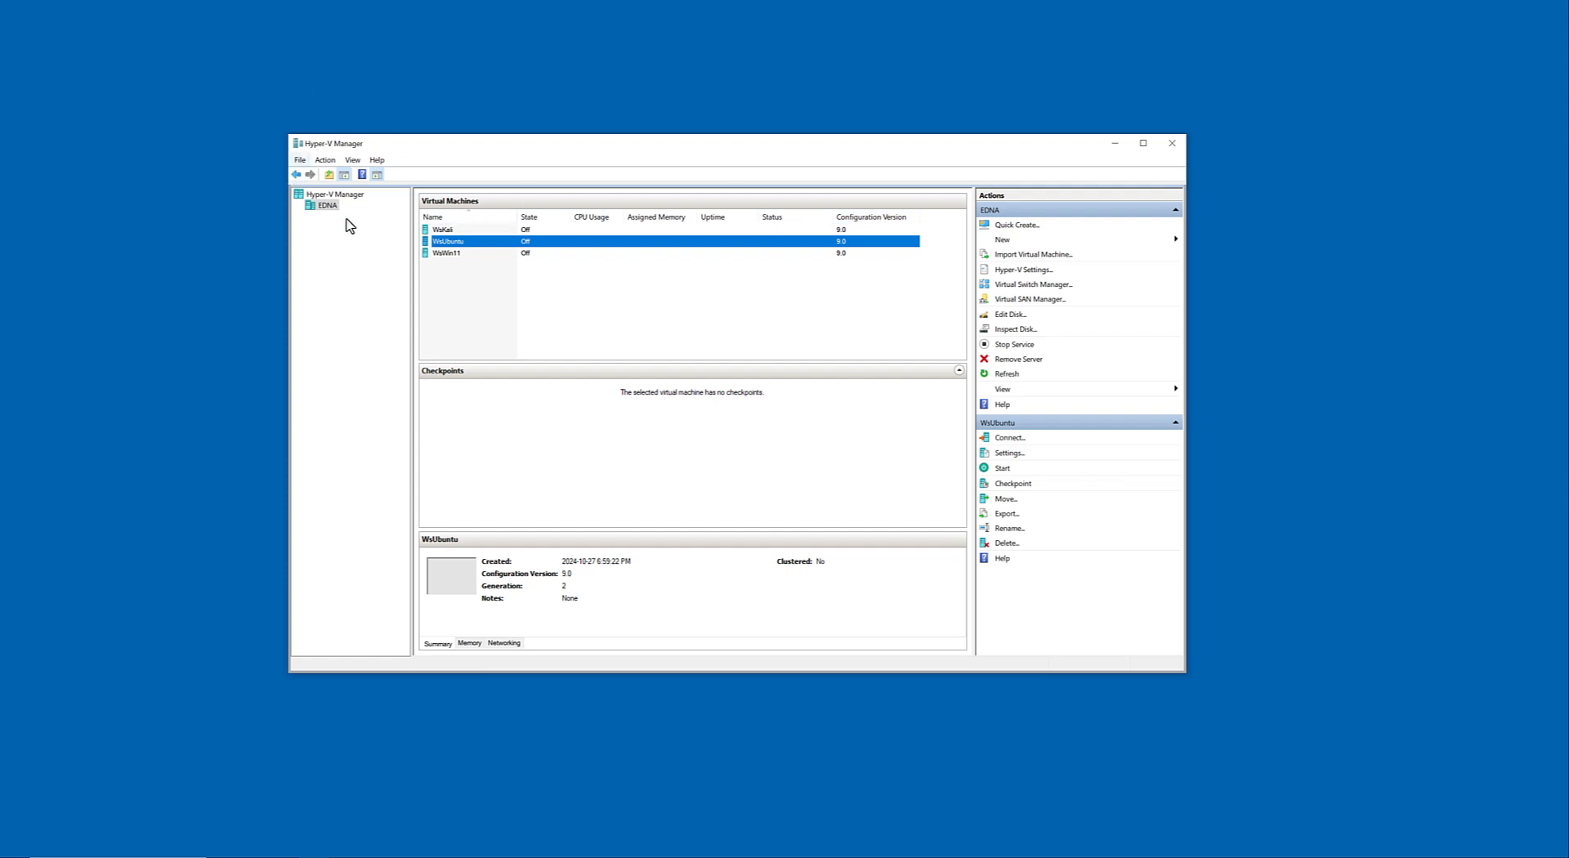
Start creating a new virtual machine on the EDNA server and name it WsUbuntuExample.
right_click(327, 205)
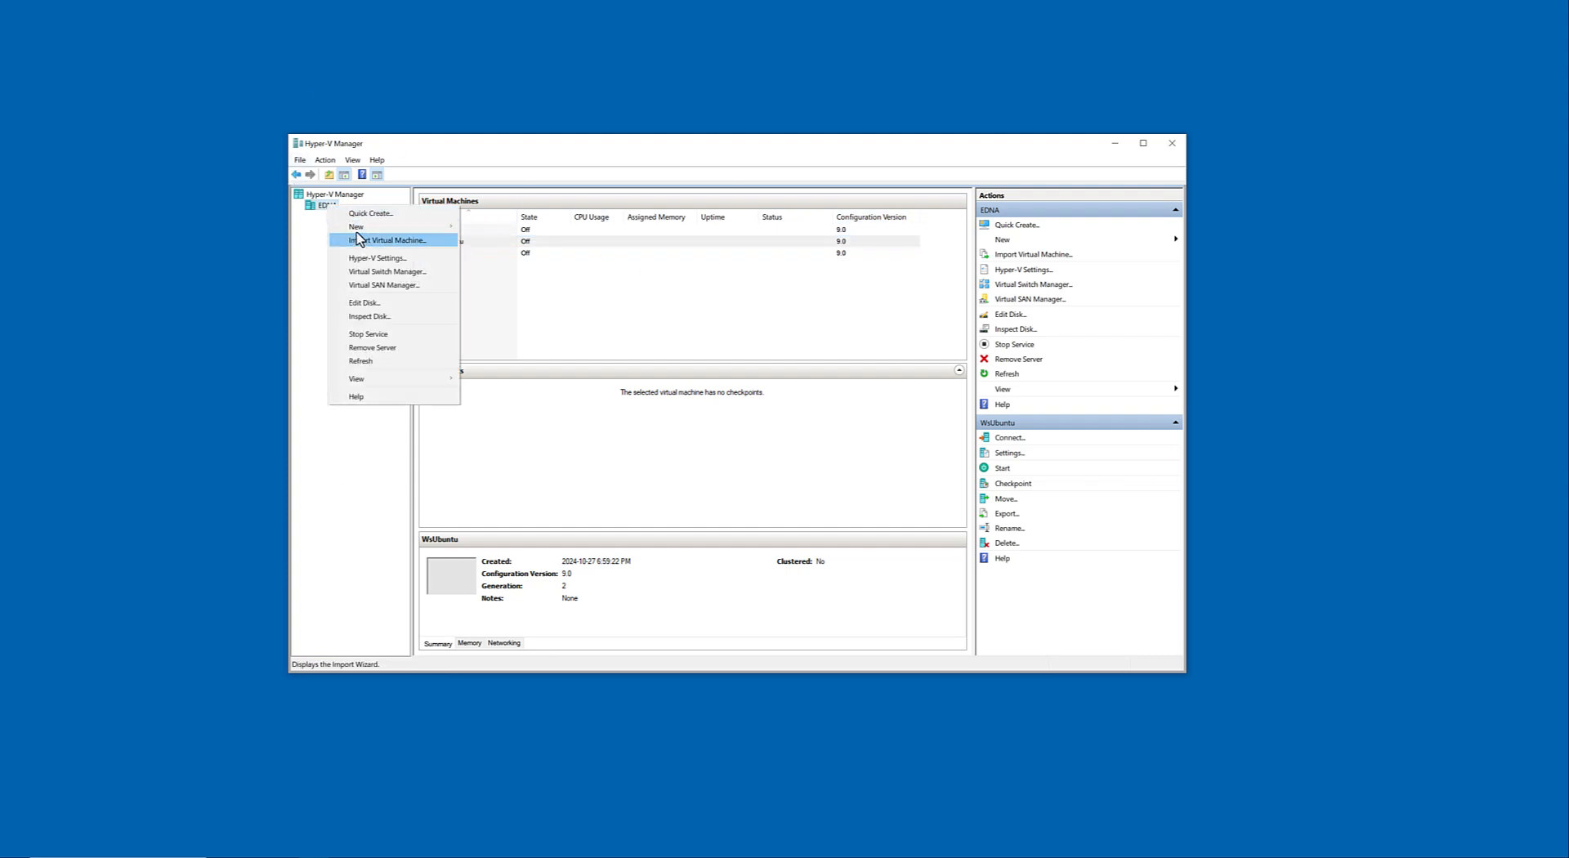
mouse_move(360, 226)
click(511, 228)
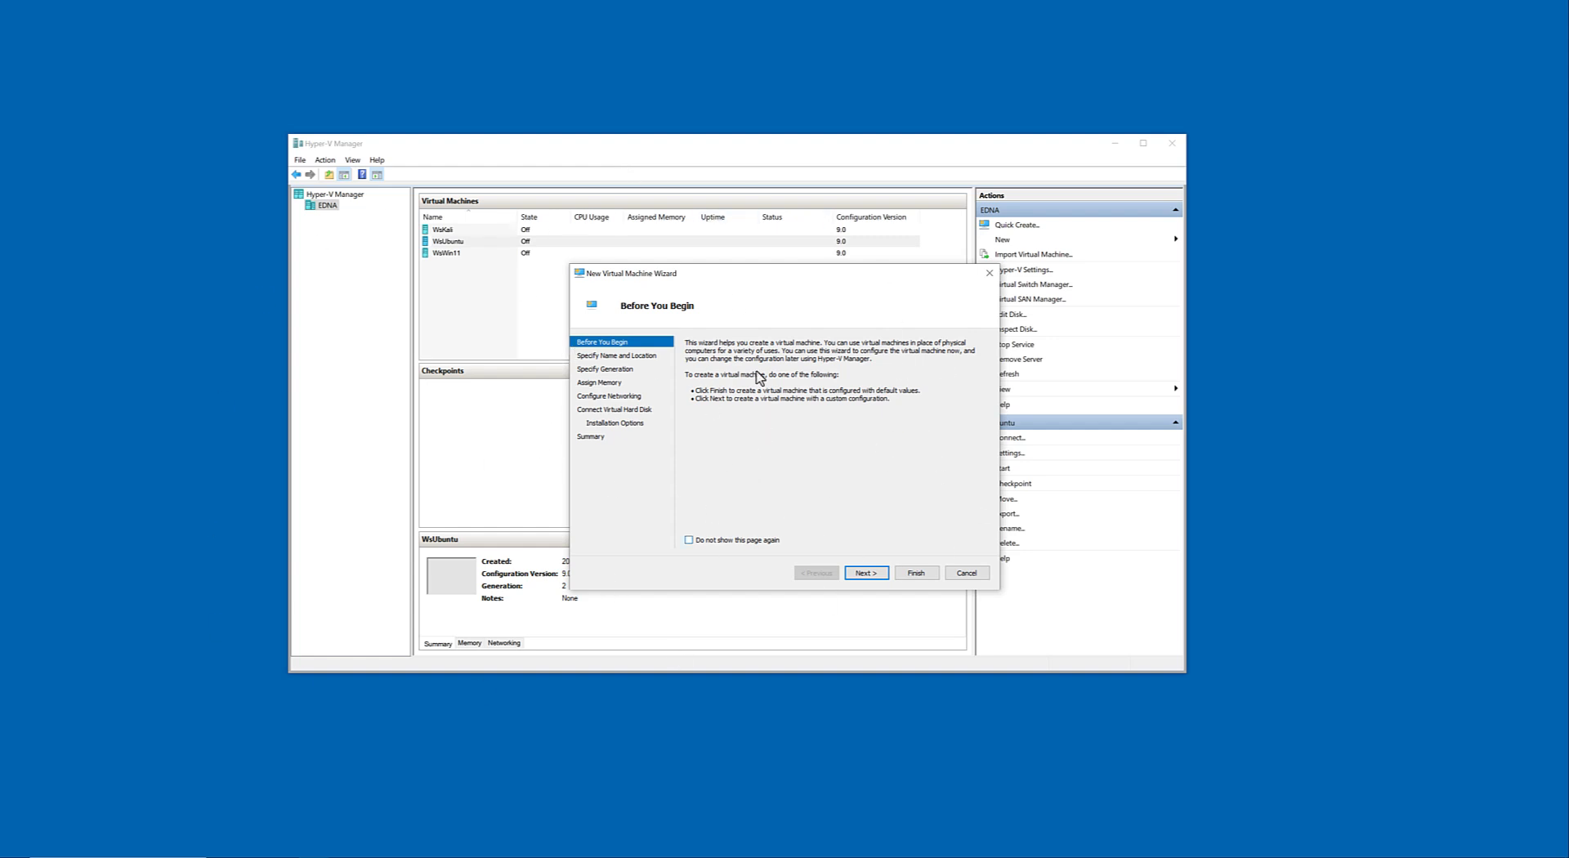
click(864, 574)
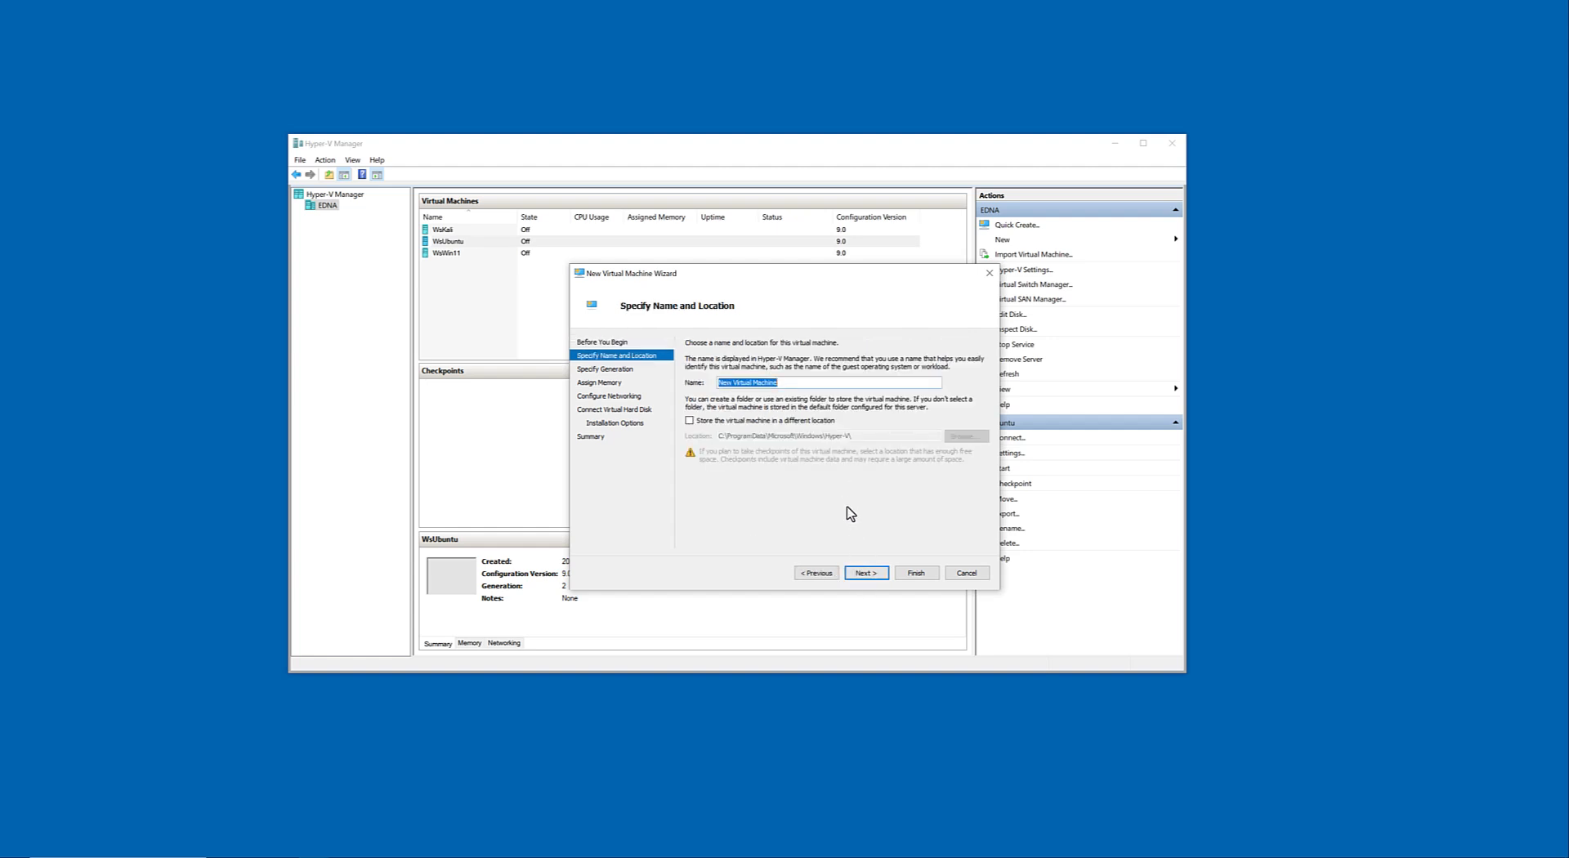
text(WsUbuntuExample)
Store the new virtual machine in a different location, the HyperV folder on Local Disk (D:), and continue to the generation choice.
click(754, 421)
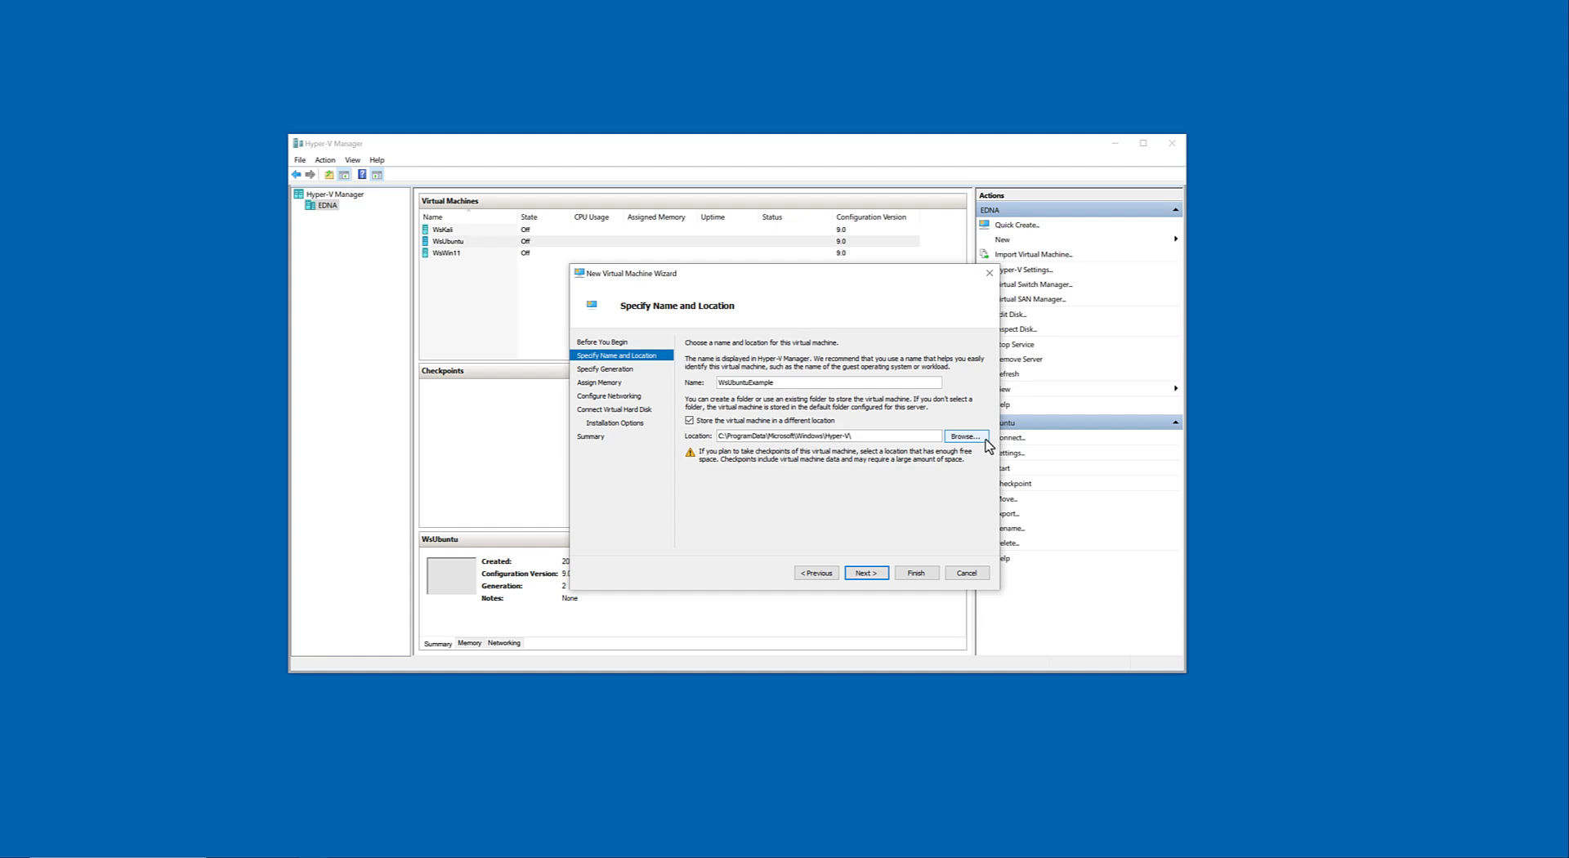
click(985, 439)
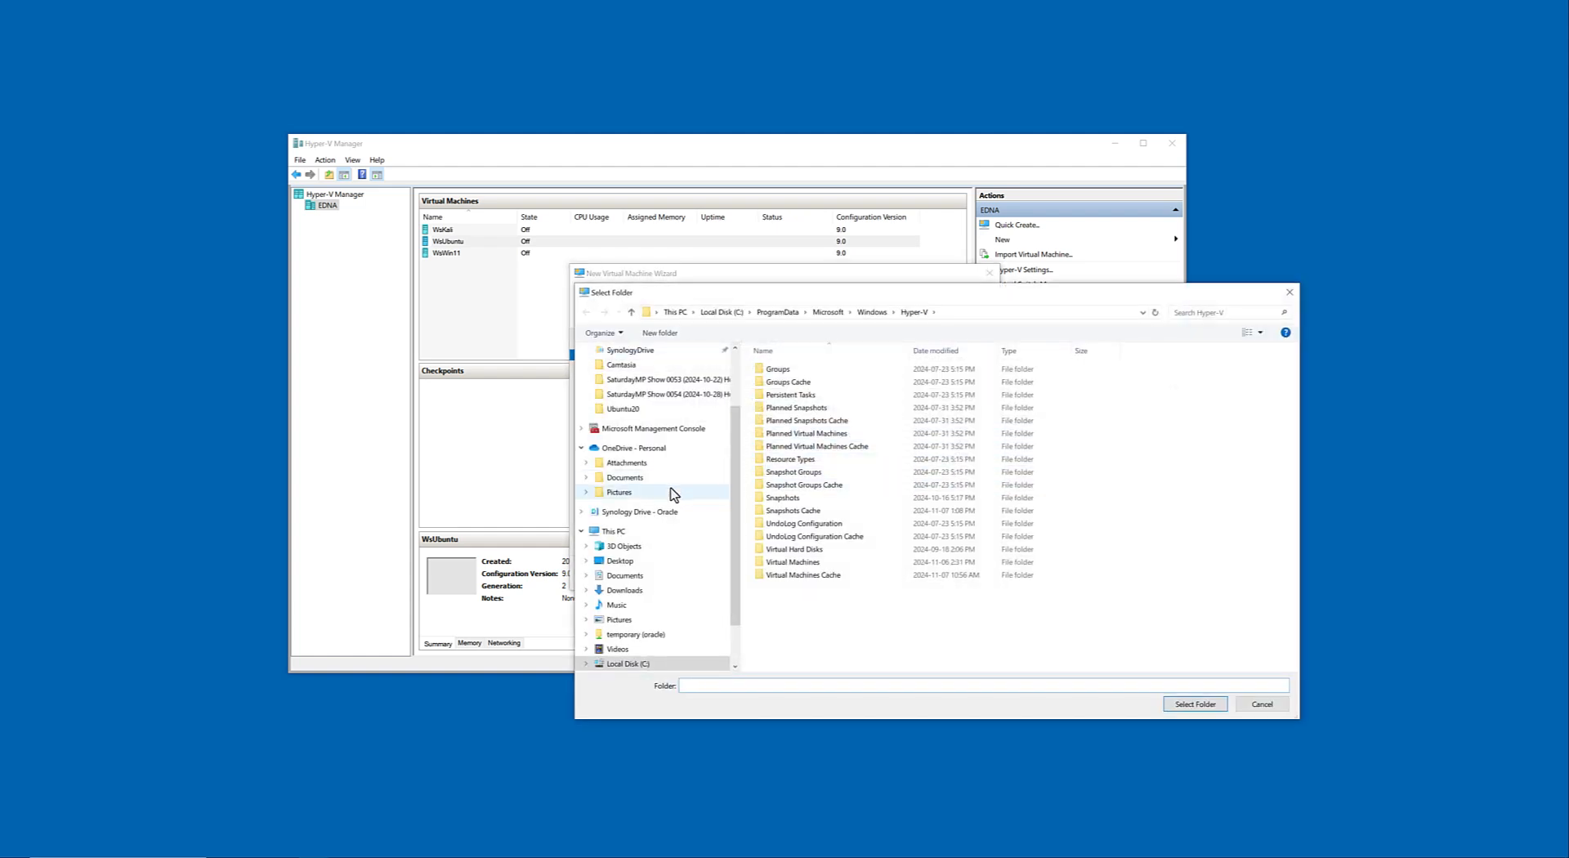
scroll(671, 494, down, 1)
click(646, 620)
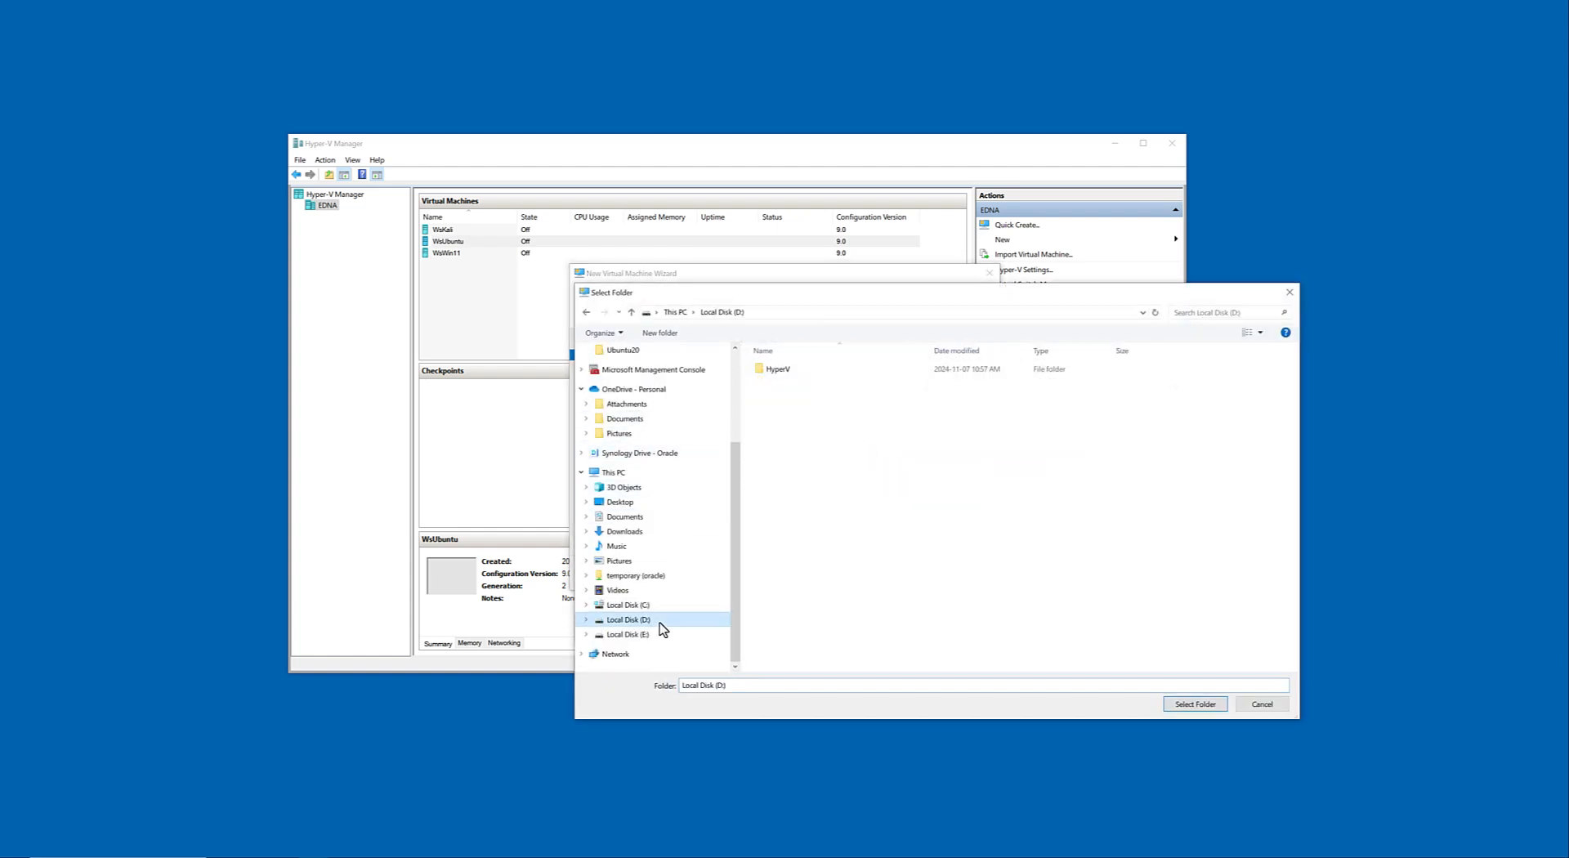
double_click(790, 368)
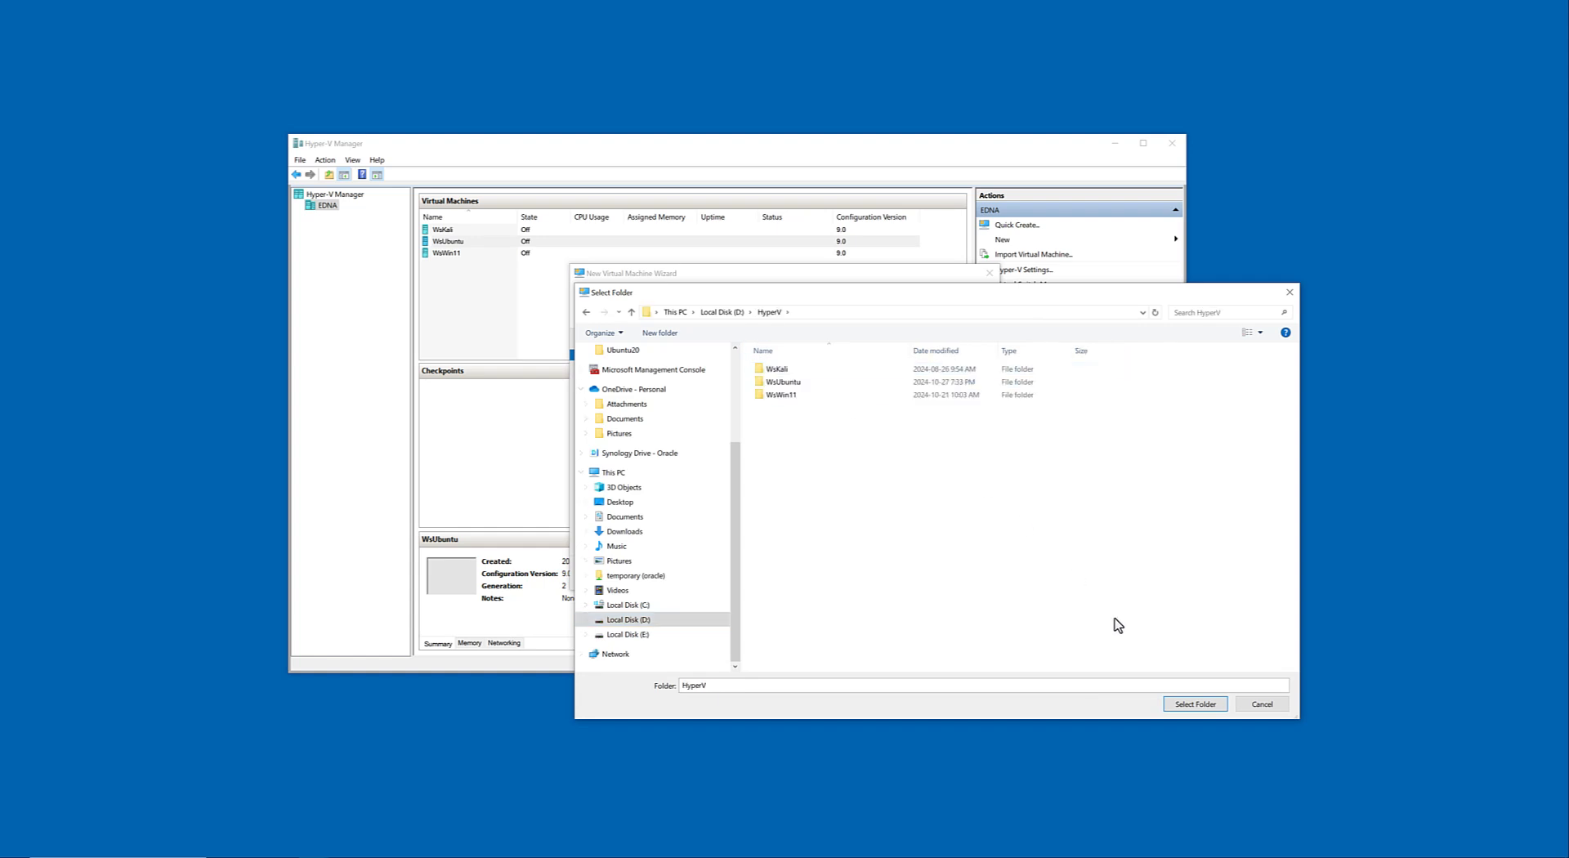
click(1189, 705)
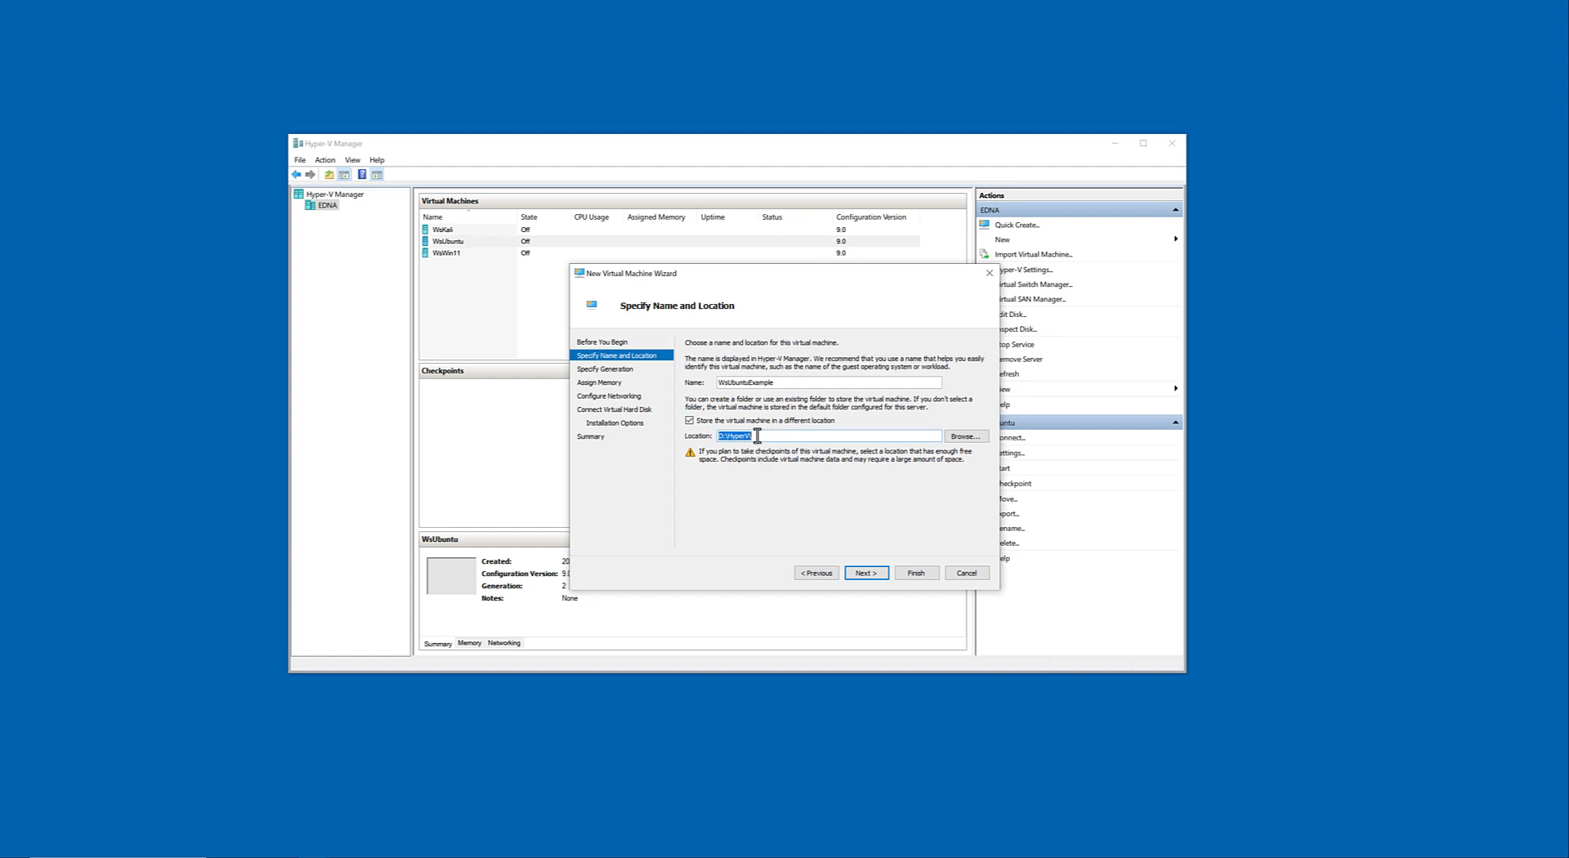
click(868, 574)
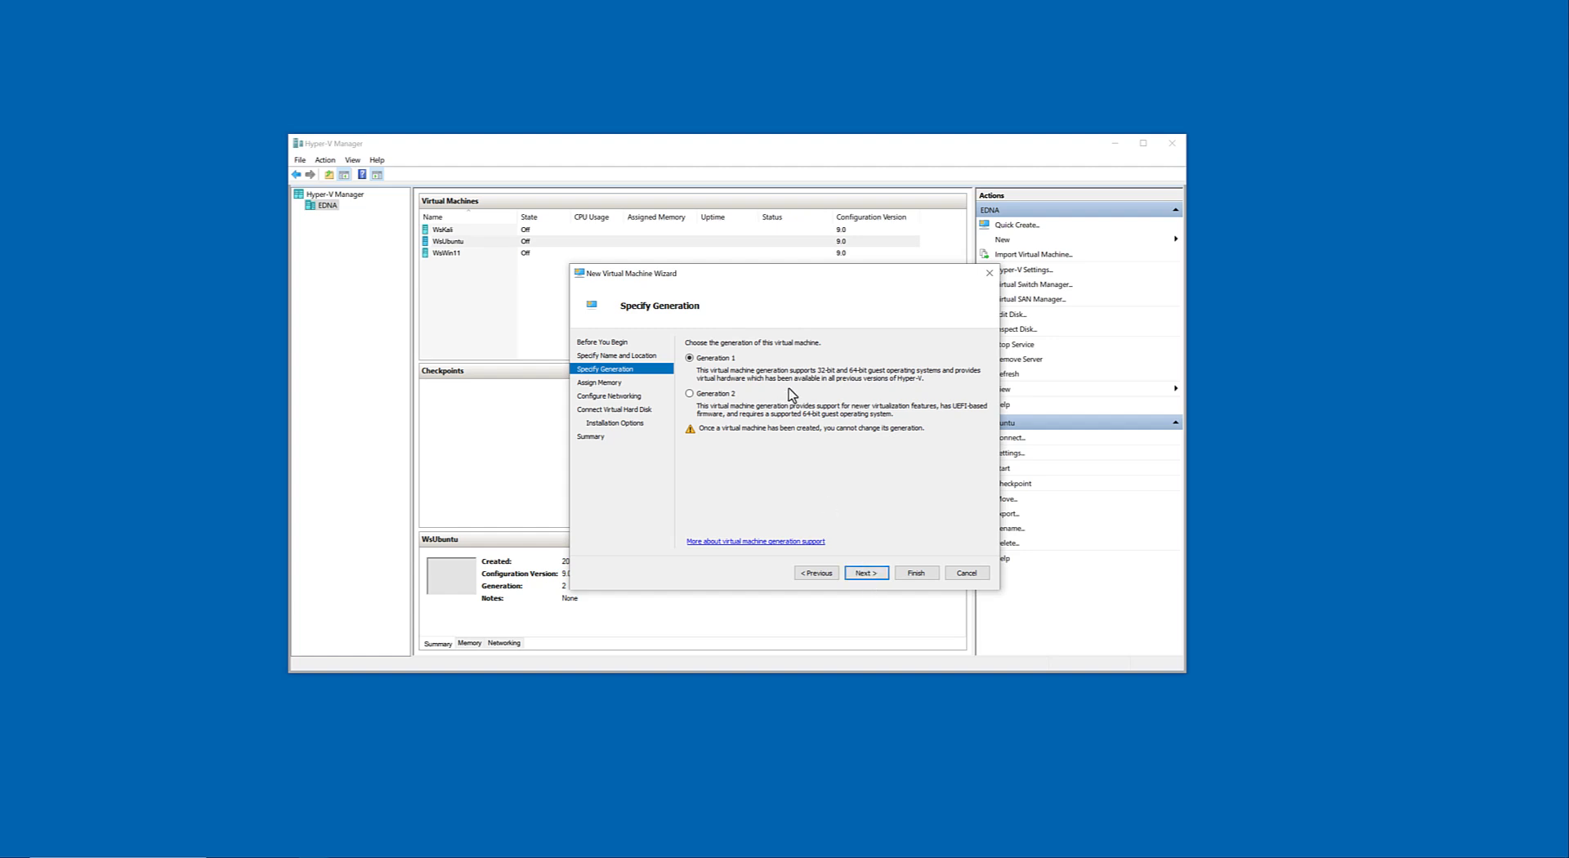
Keep the virtual machine at Generation 1 and assign 16384 MB of startup memory with Dynamic Memory left on.
click(862, 576)
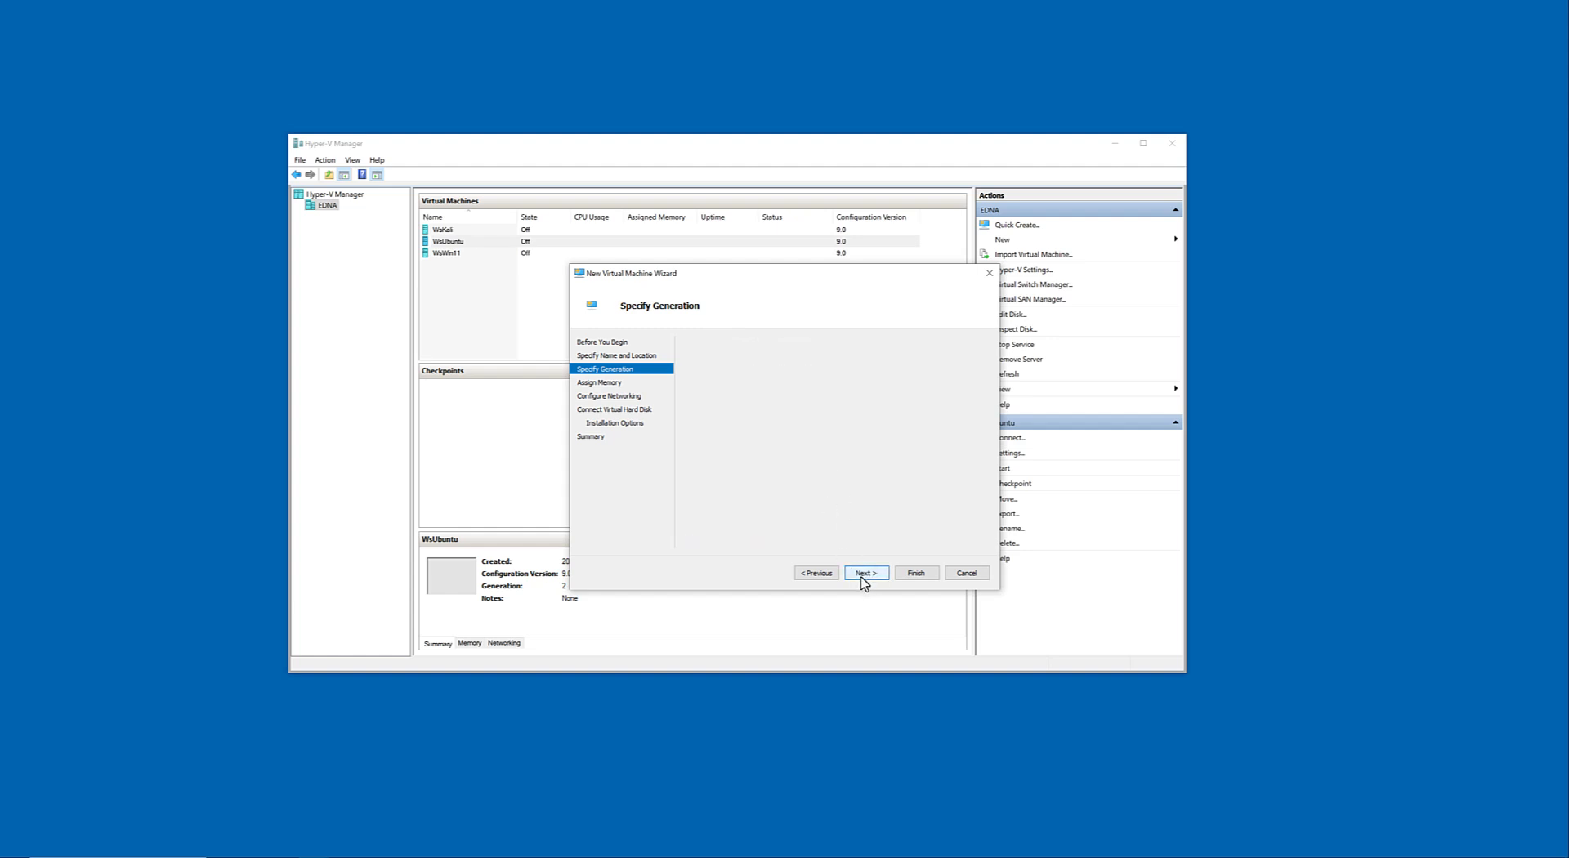
key(Right)
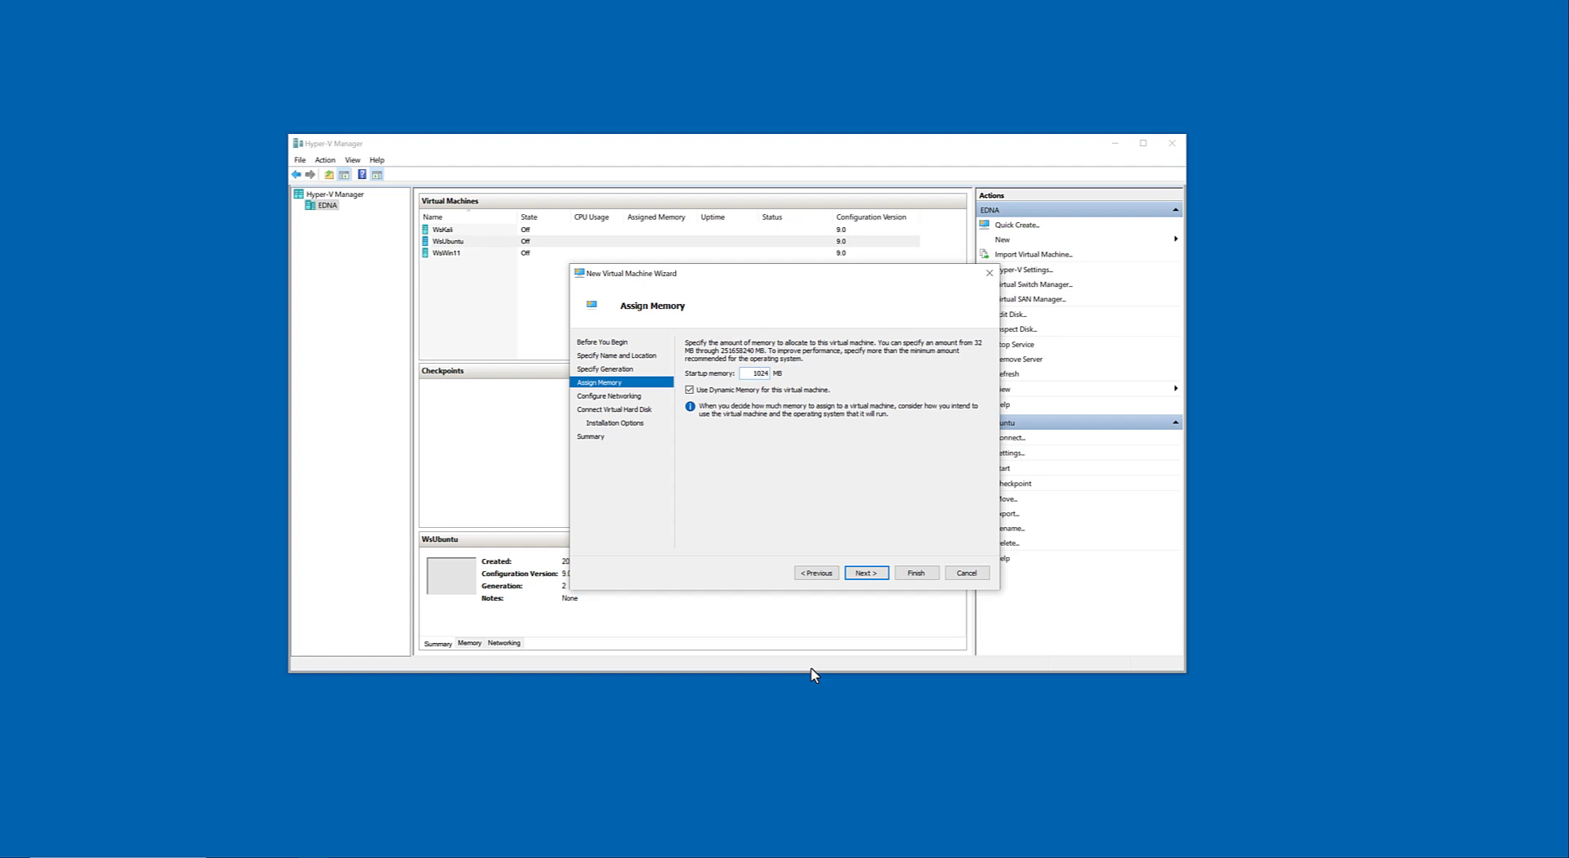
key(BackSpace)
key(BackSpace)
key(BackSpace)
key(BackSpace)
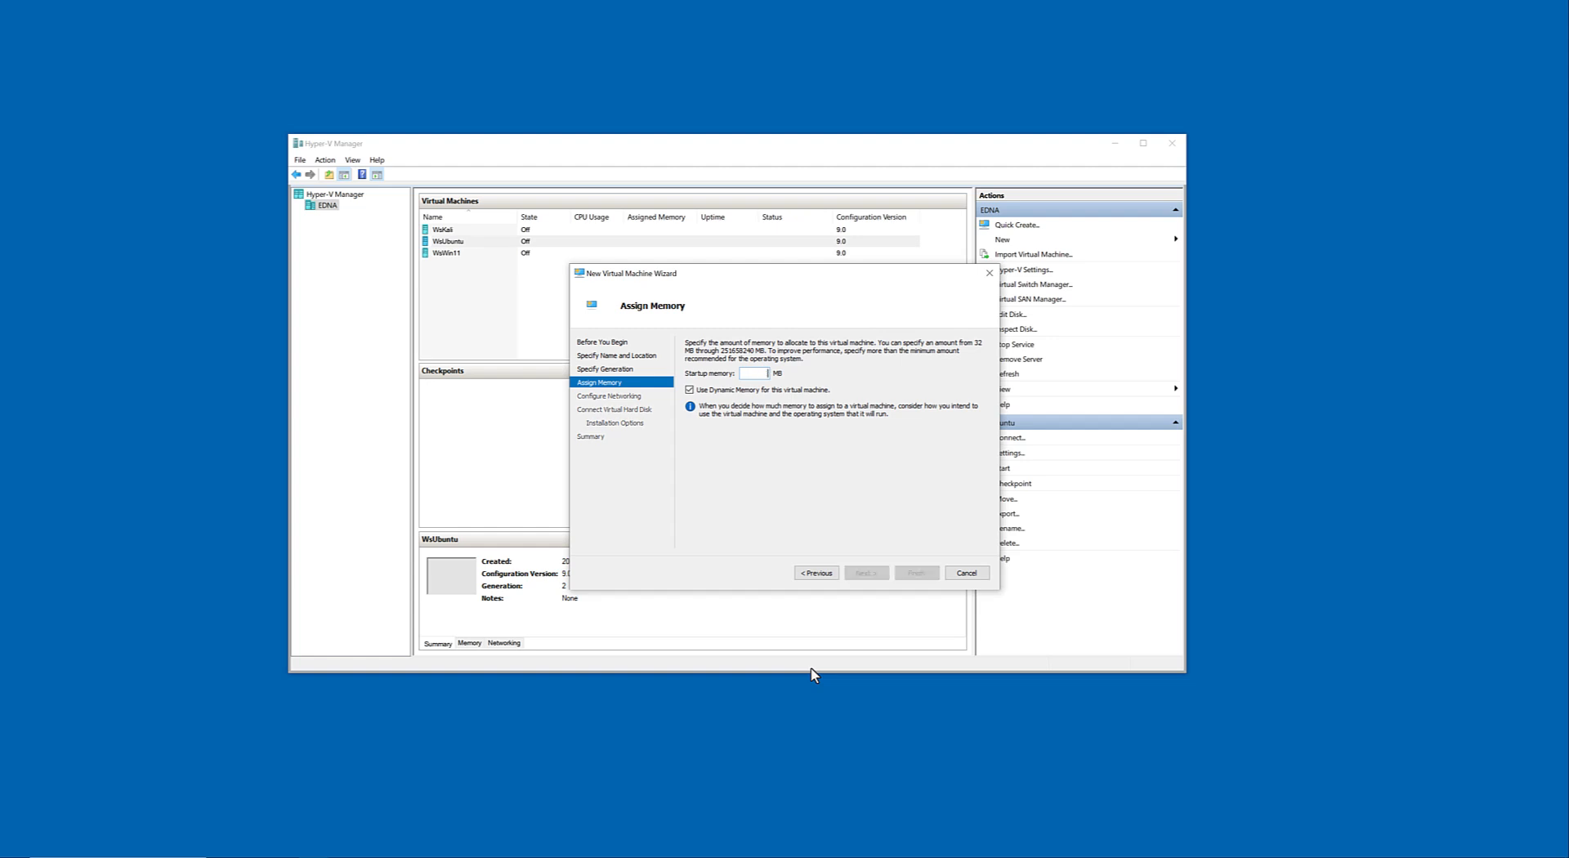
text(16384)
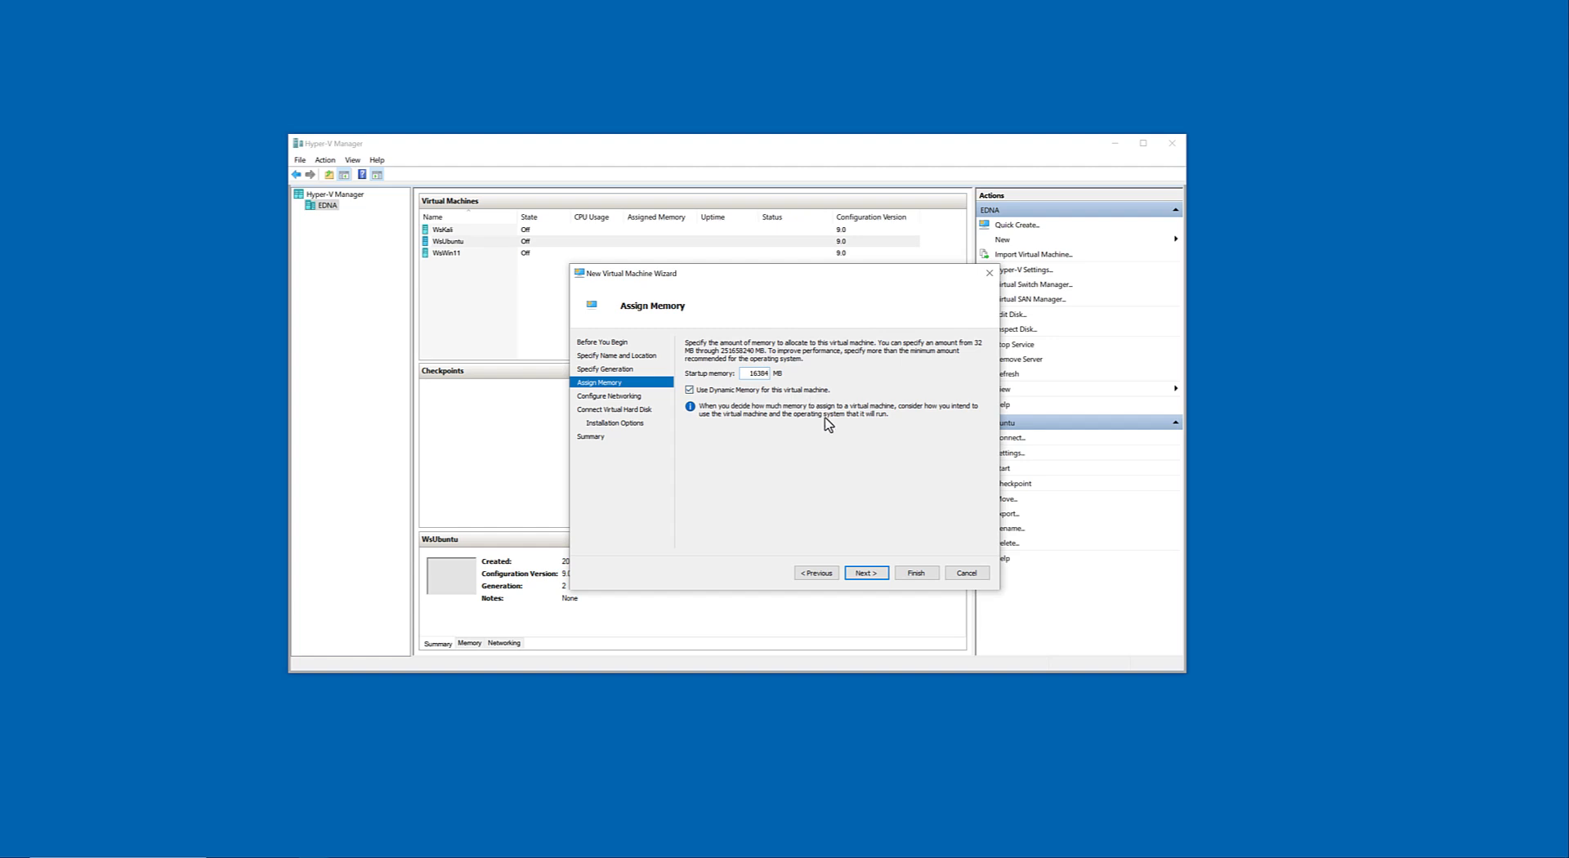
click(871, 575)
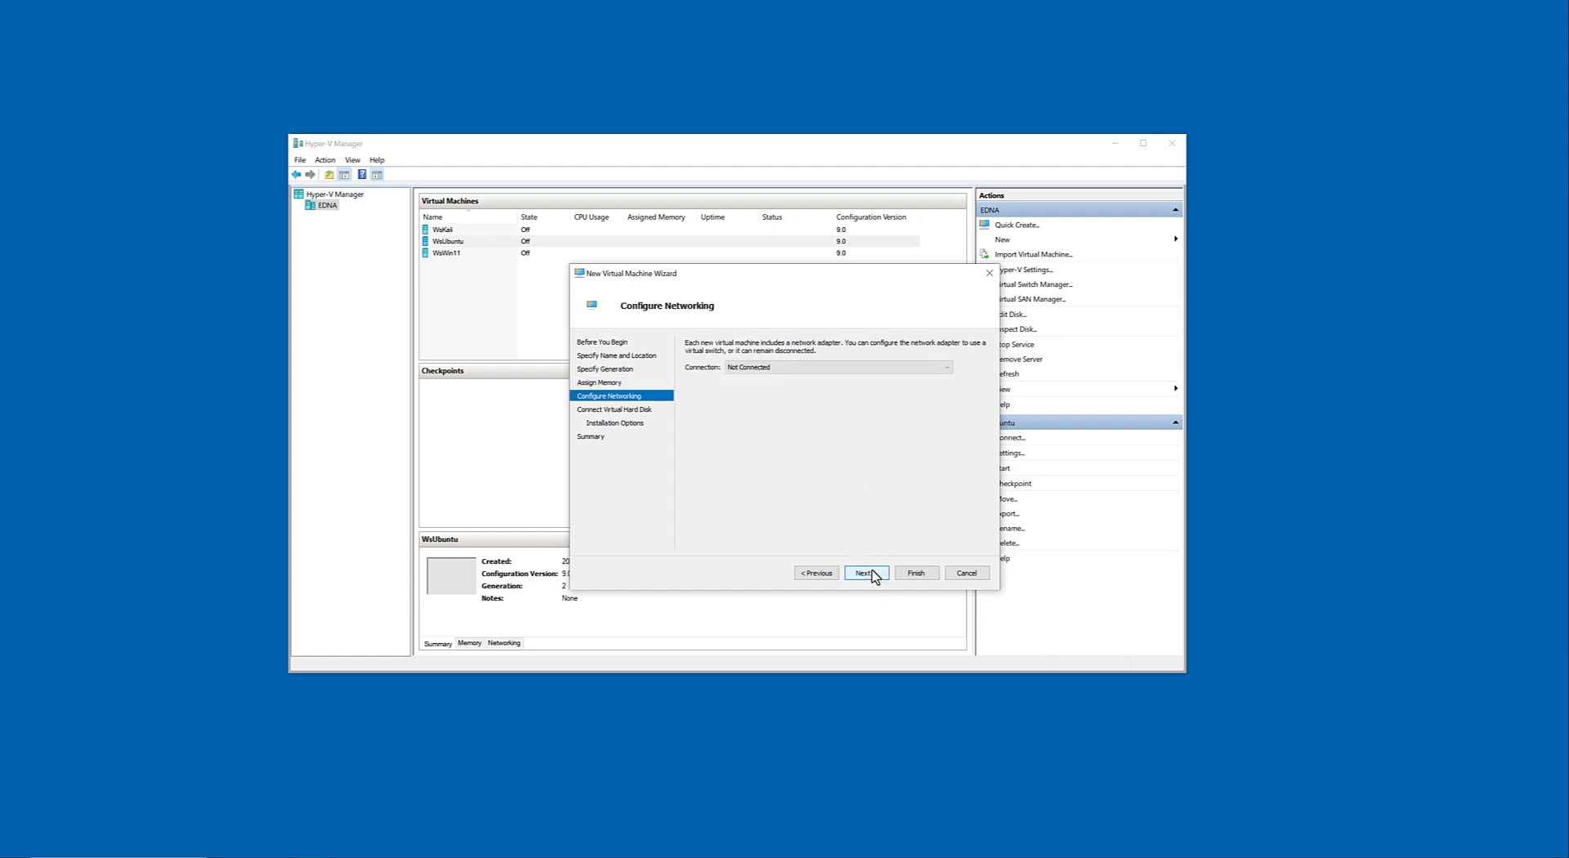
Connect the new virtual machine's network adapter to Default Switch and continue to the virtual hard disk options.
click(833, 368)
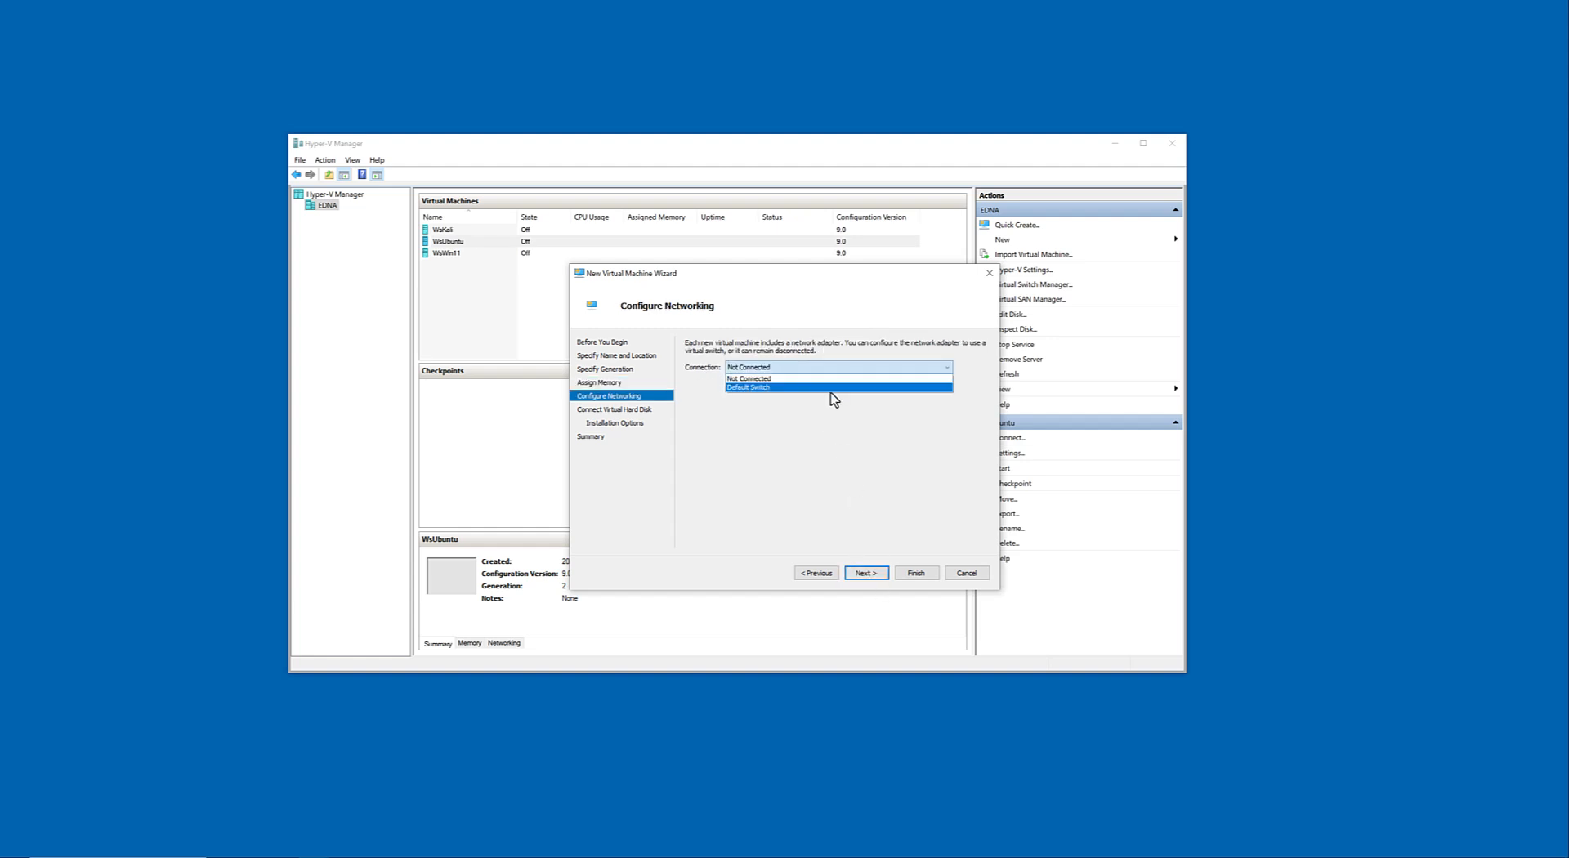
click(828, 388)
click(867, 573)
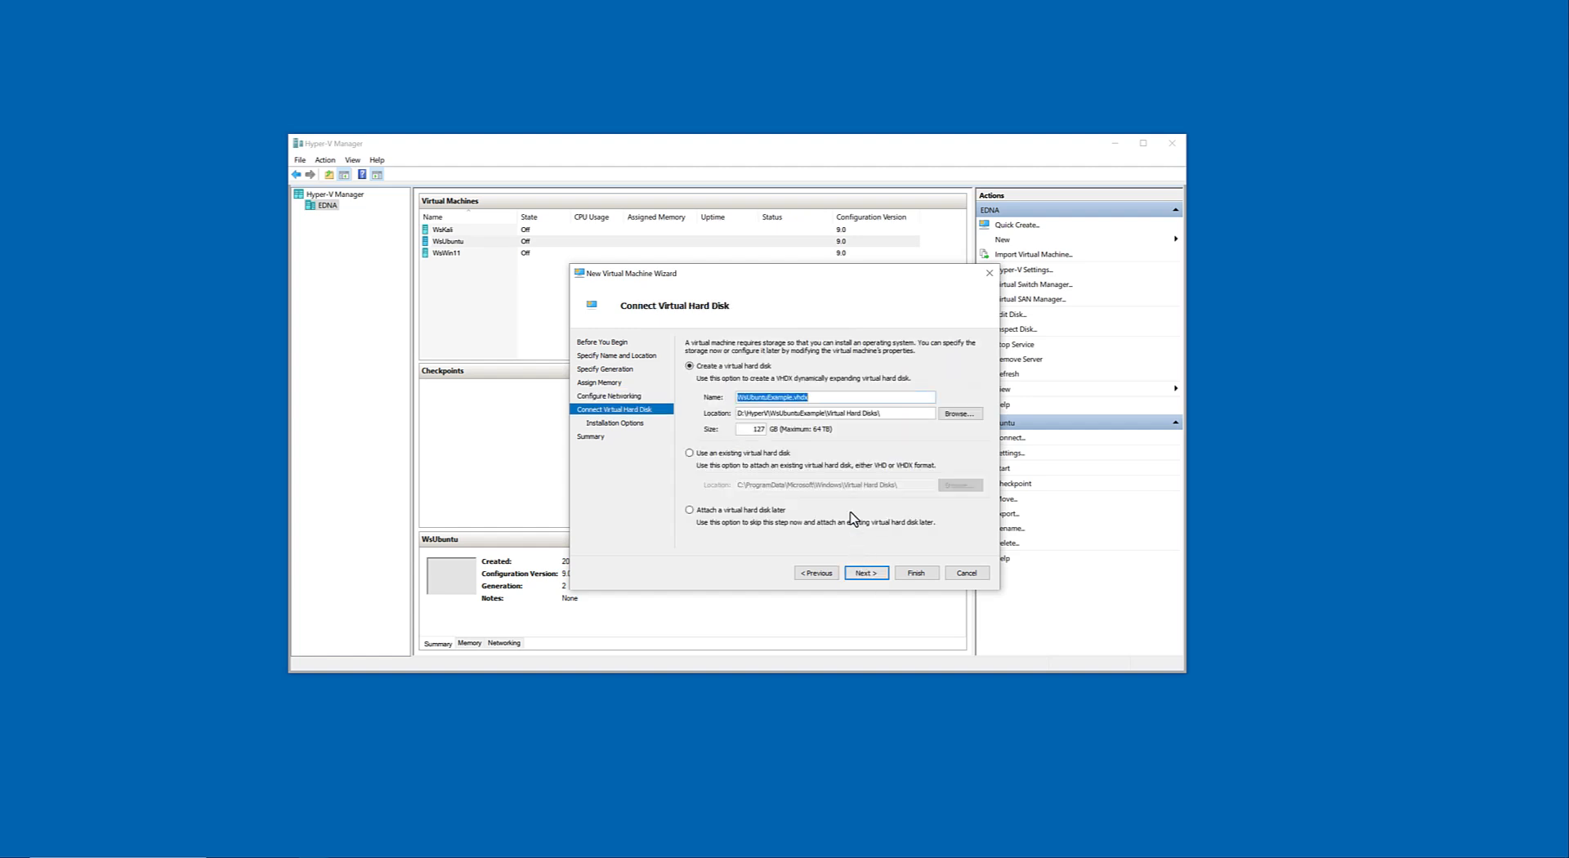
Choose to attach a virtual hard disk later and finish the wizard to create the virtual machine.
click(711, 511)
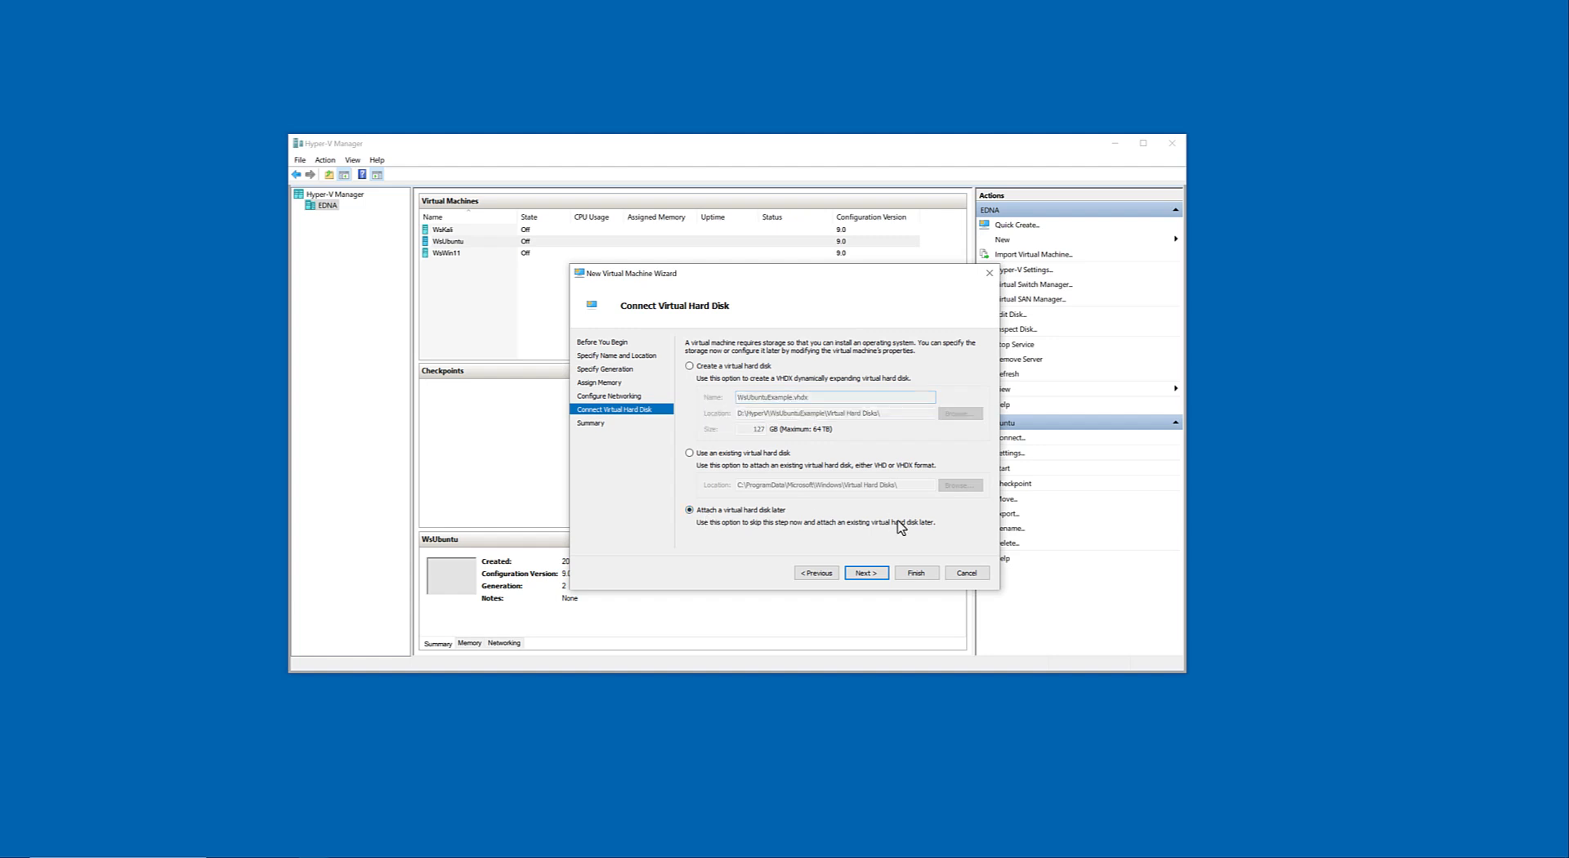
click(855, 575)
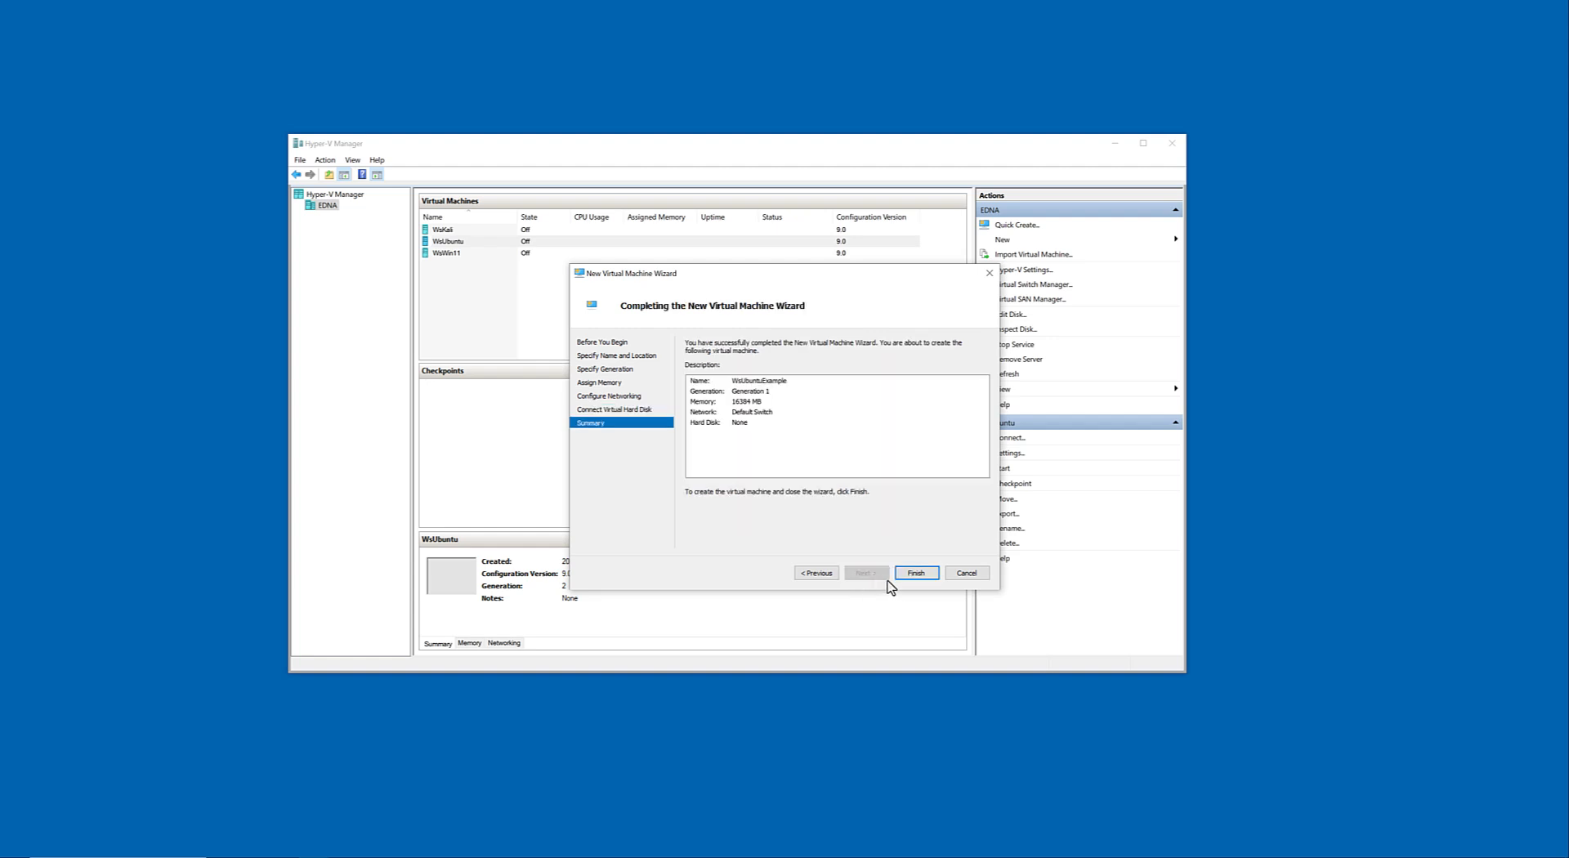
click(915, 576)
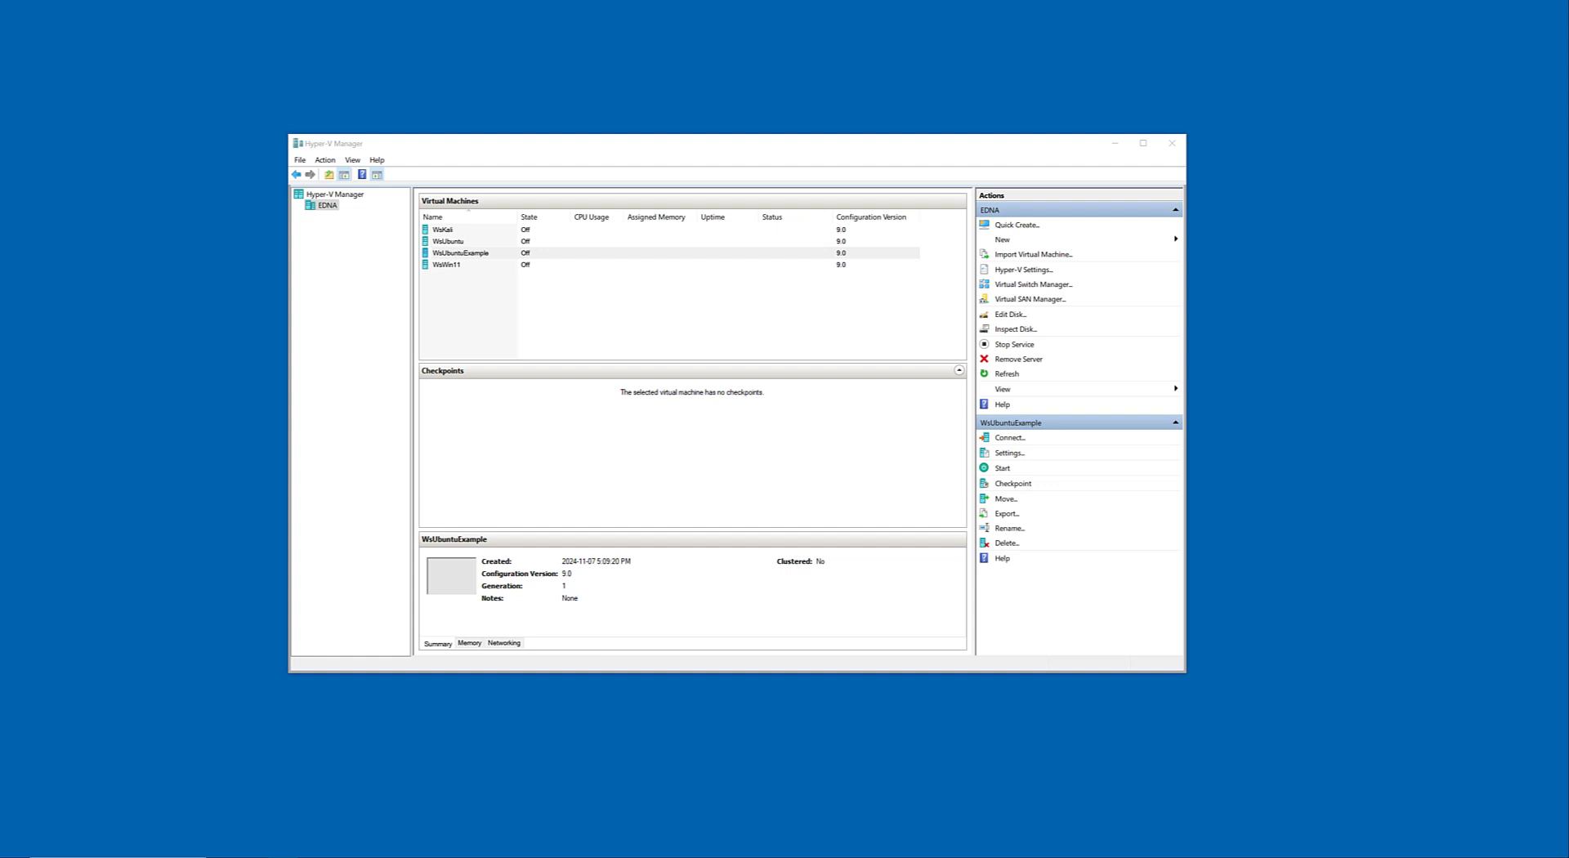
In File Explorer, open Documents > Virtual Machines > Ubuntu20HyperV and cut the WsUbuntu20.vhdx file.
drag(1567, 135, 591, 128)
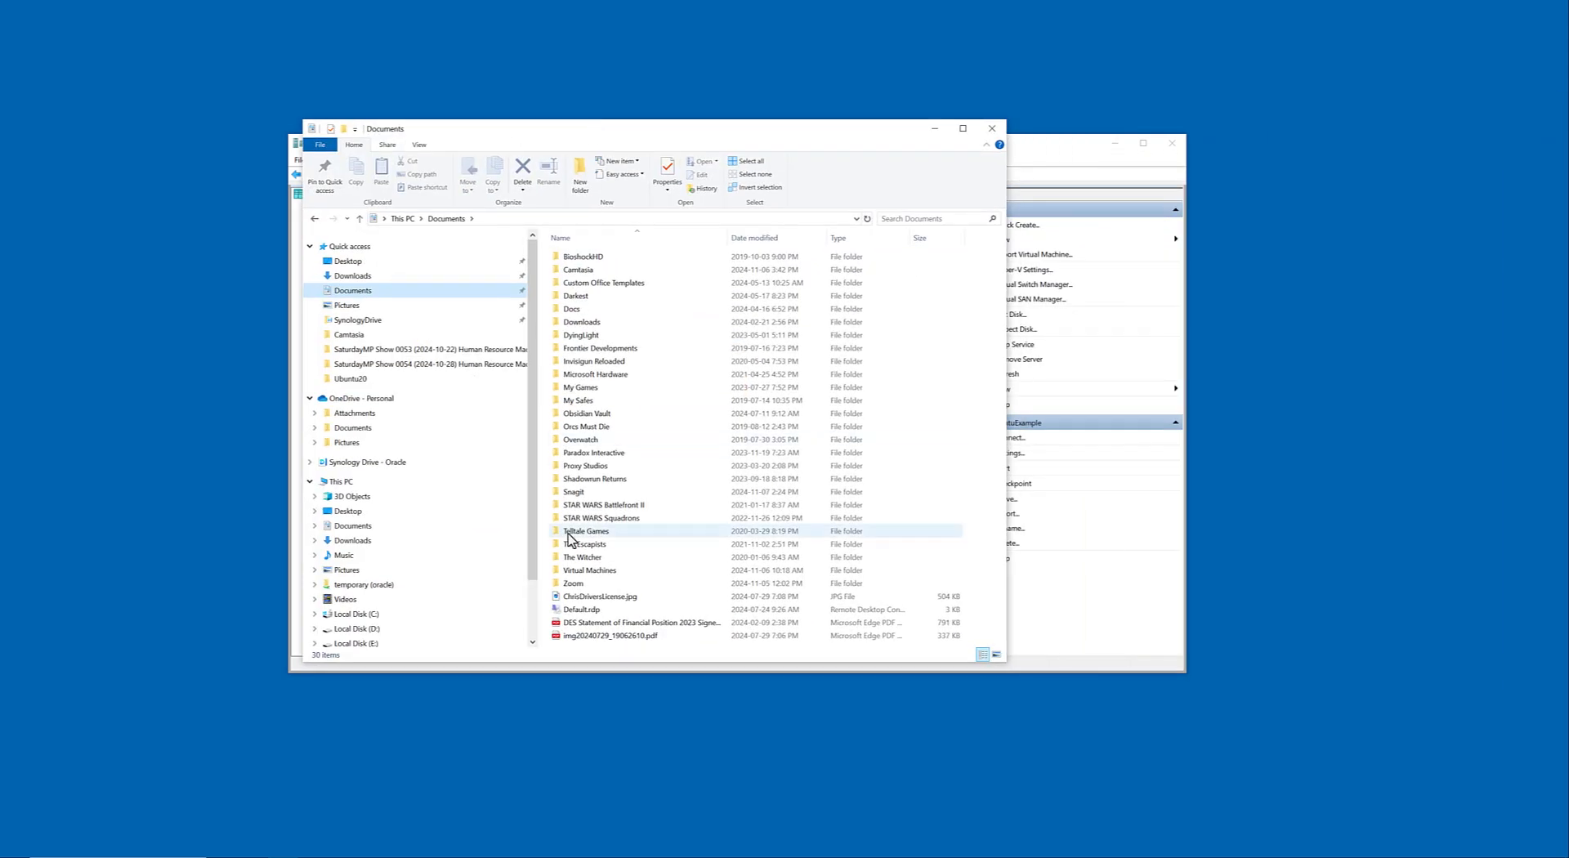
double_click(577, 572)
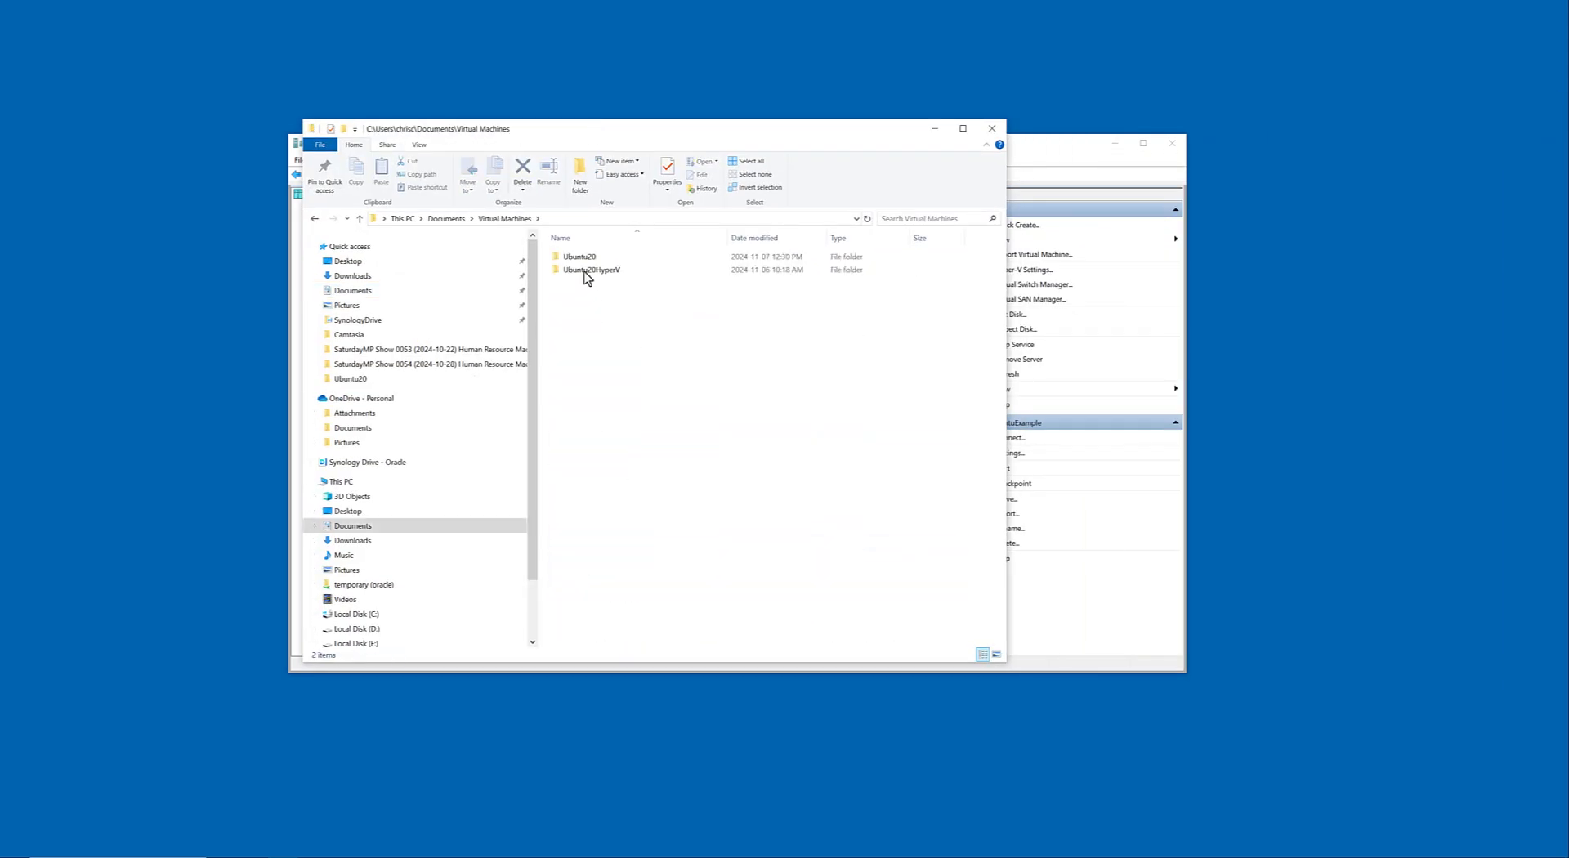
double_click(583, 270)
click(582, 257)
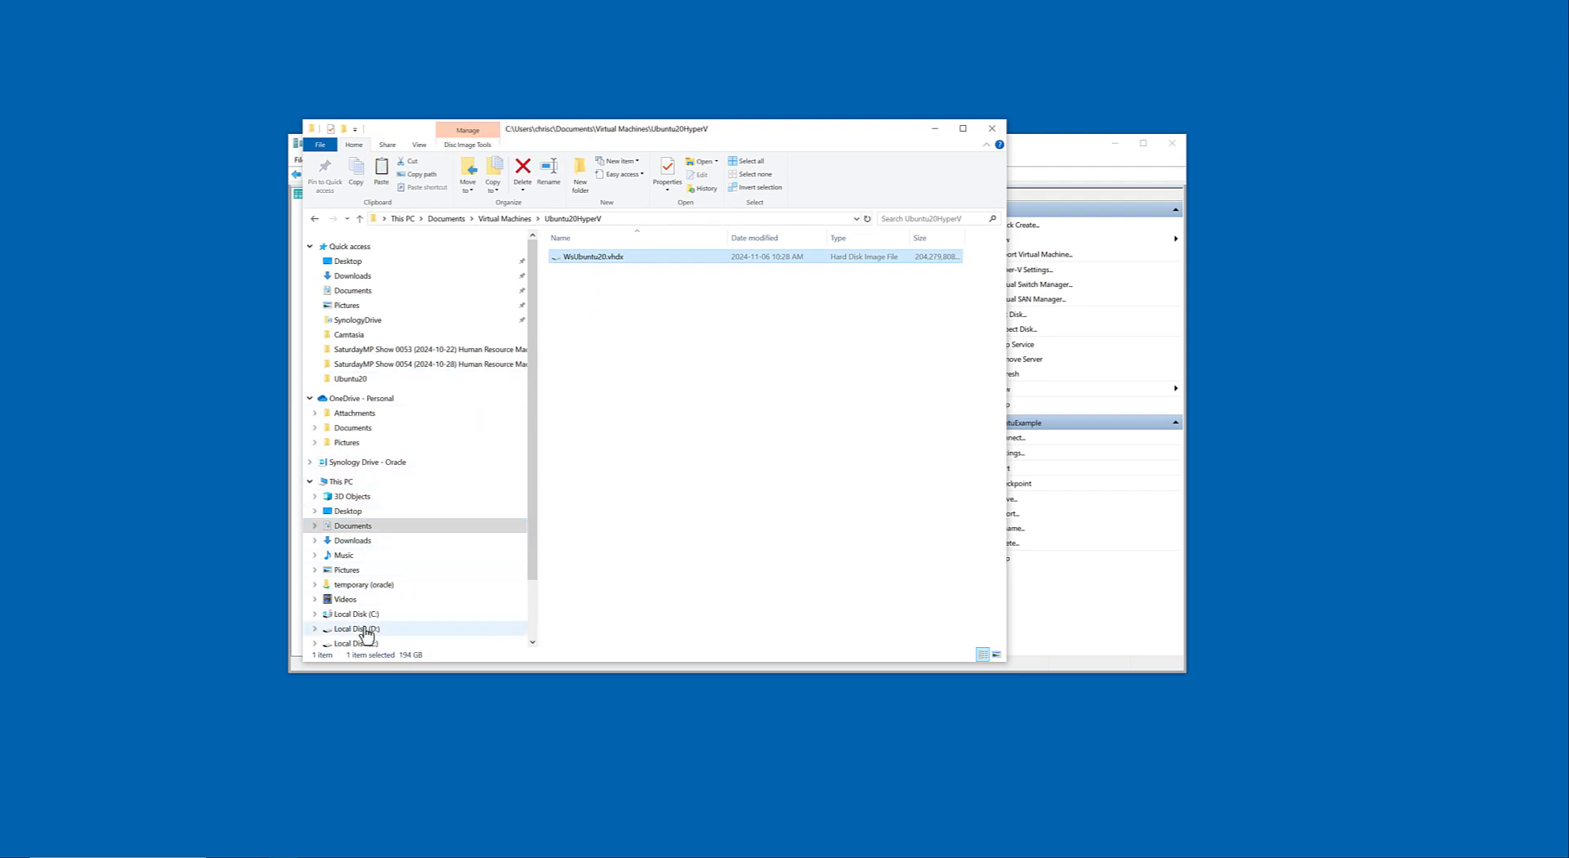
Check the subfolders of WsUbuntu in D:\HyperV and open the neighbouring WsUbuntuExample folder.
click(343, 628)
double_click(581, 257)
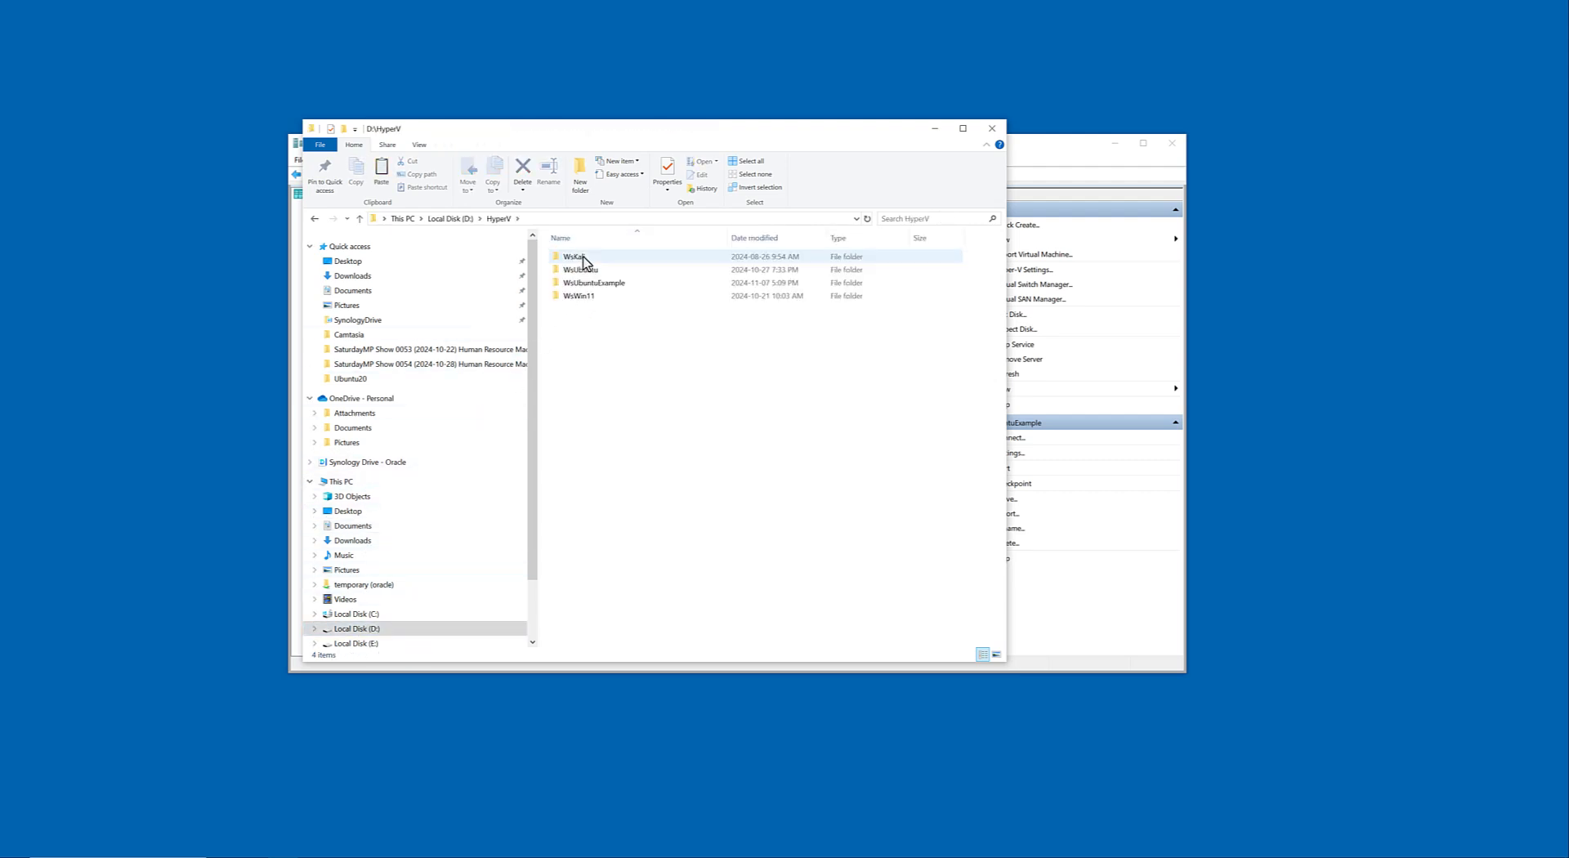
double_click(586, 270)
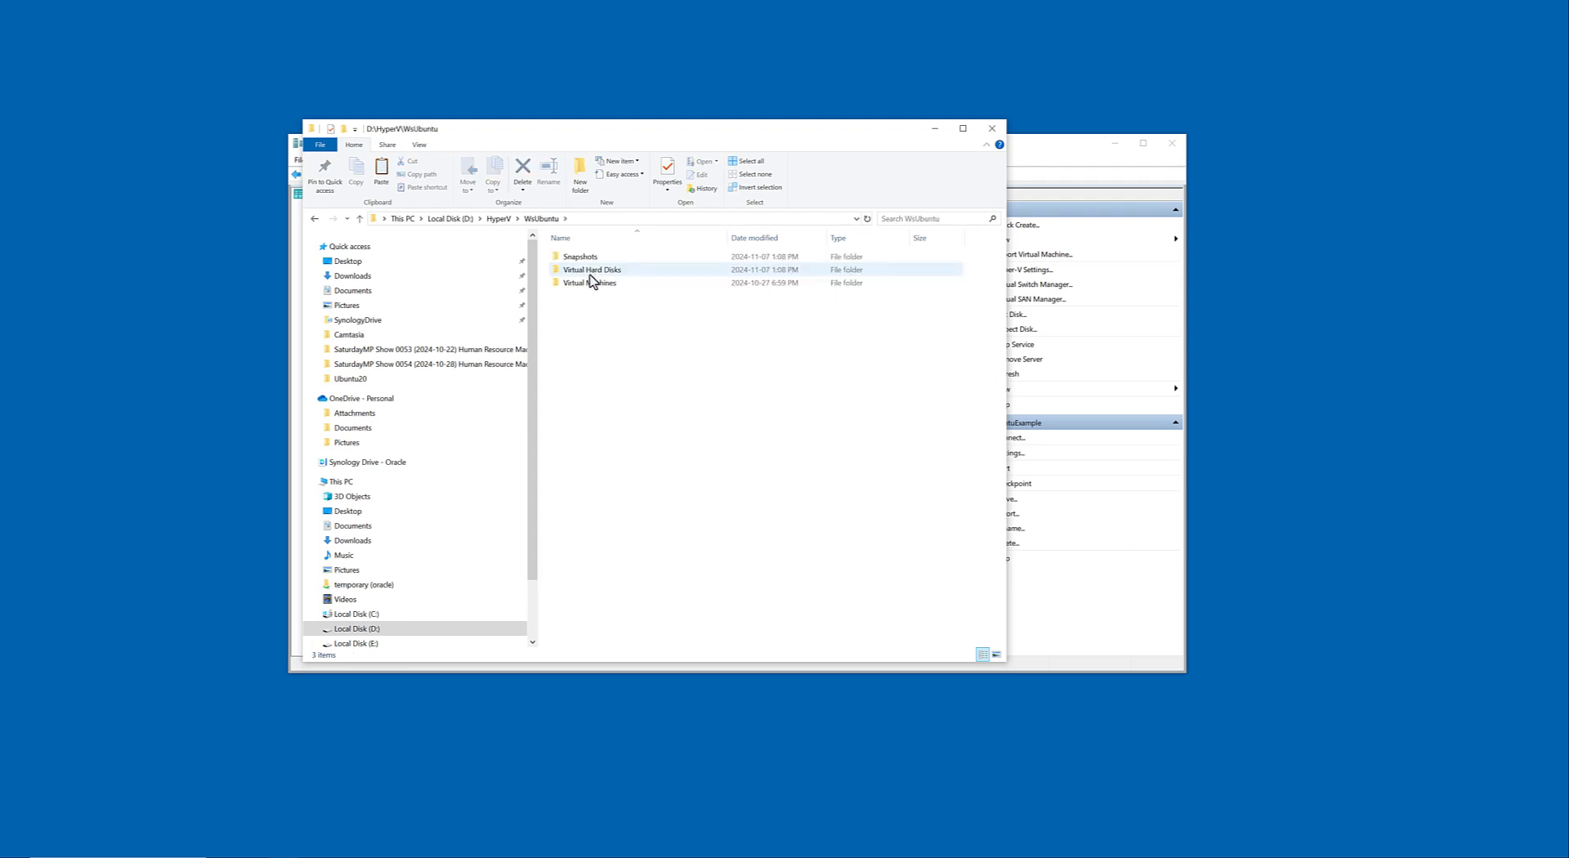
click(314, 219)
double_click(585, 288)
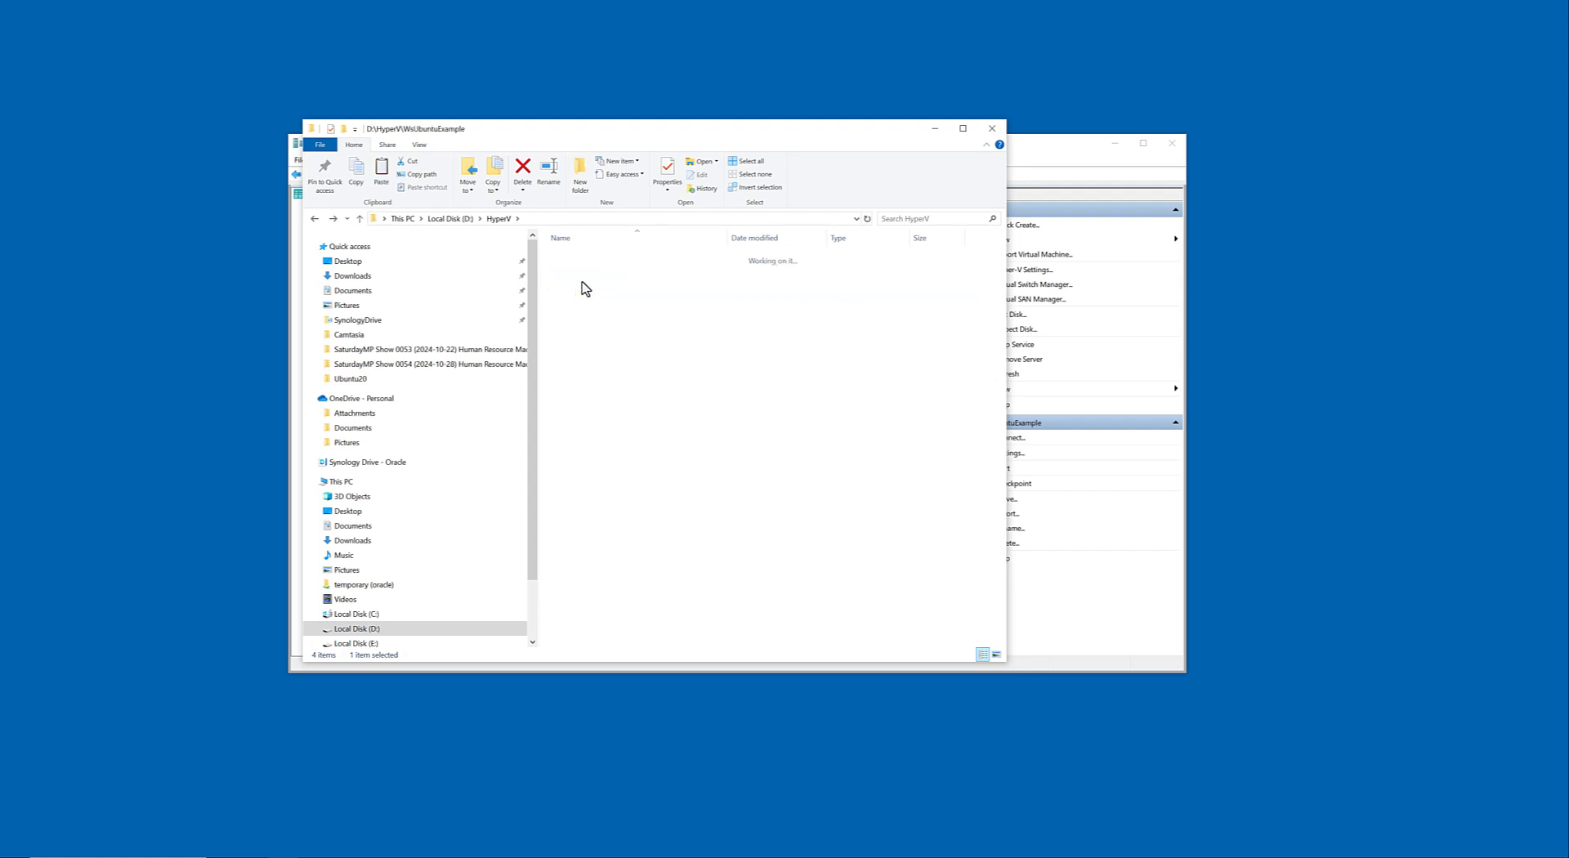
Create a folder named Virtual Hard Disks inside WsUbuntuExample and open it.
right_click(603, 346)
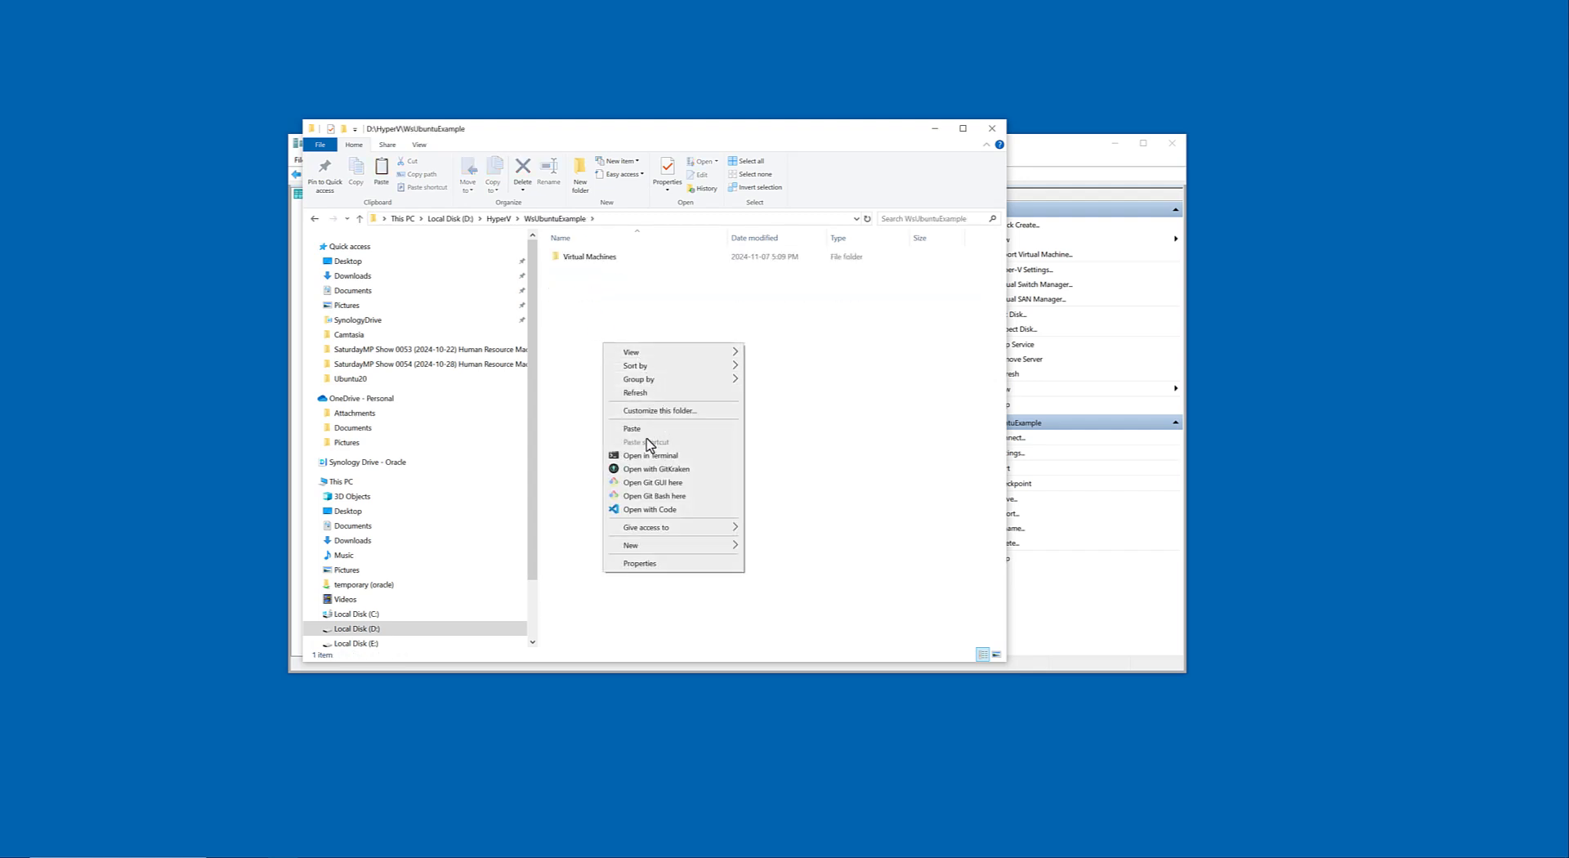
mouse_move(660, 545)
click(826, 544)
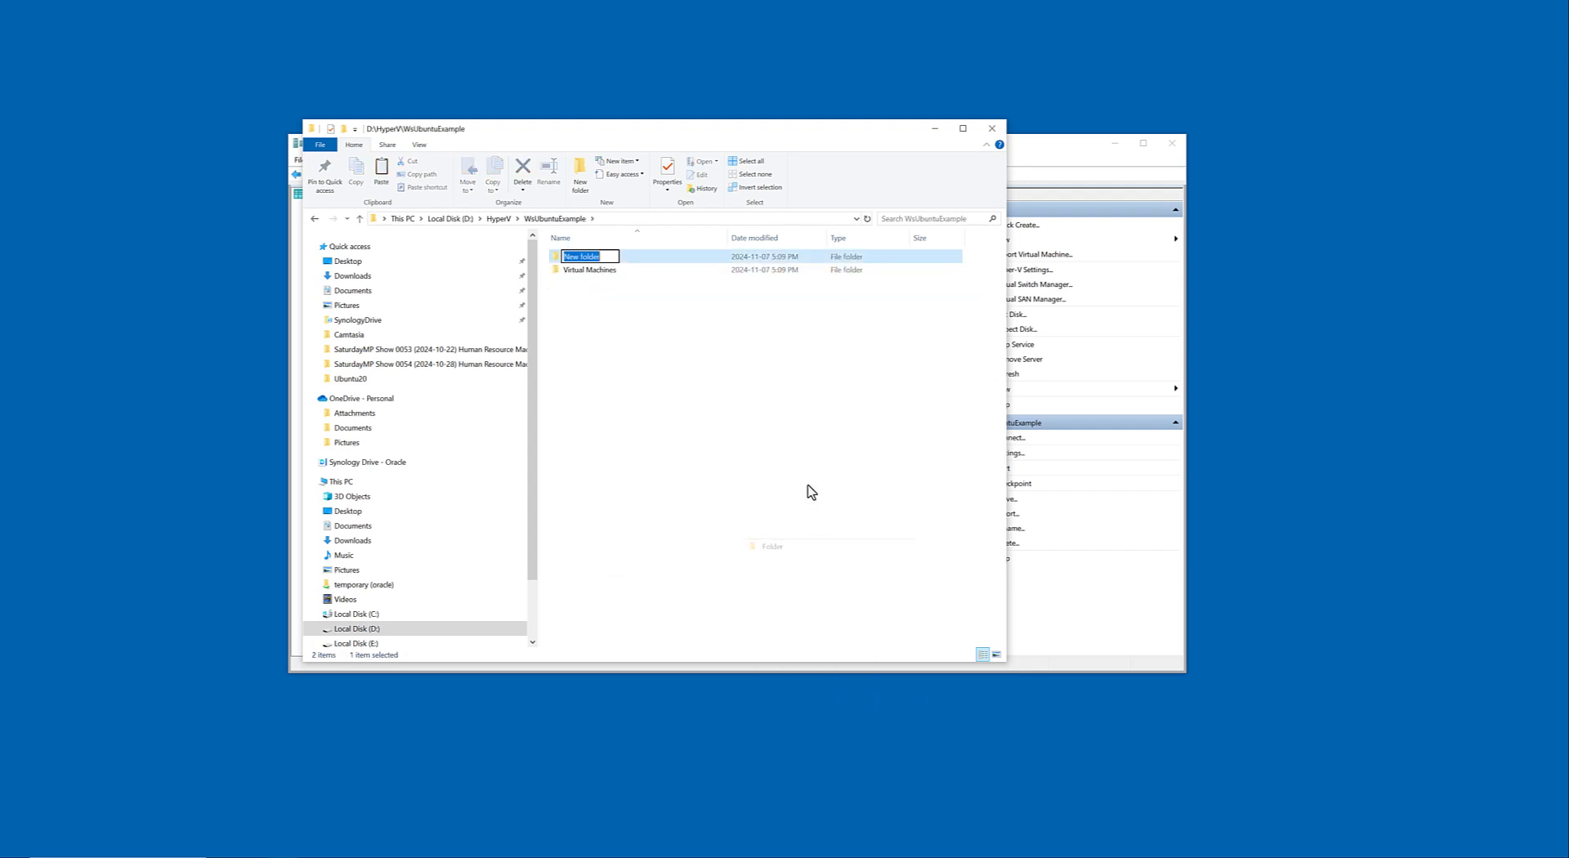
text(Virtual )
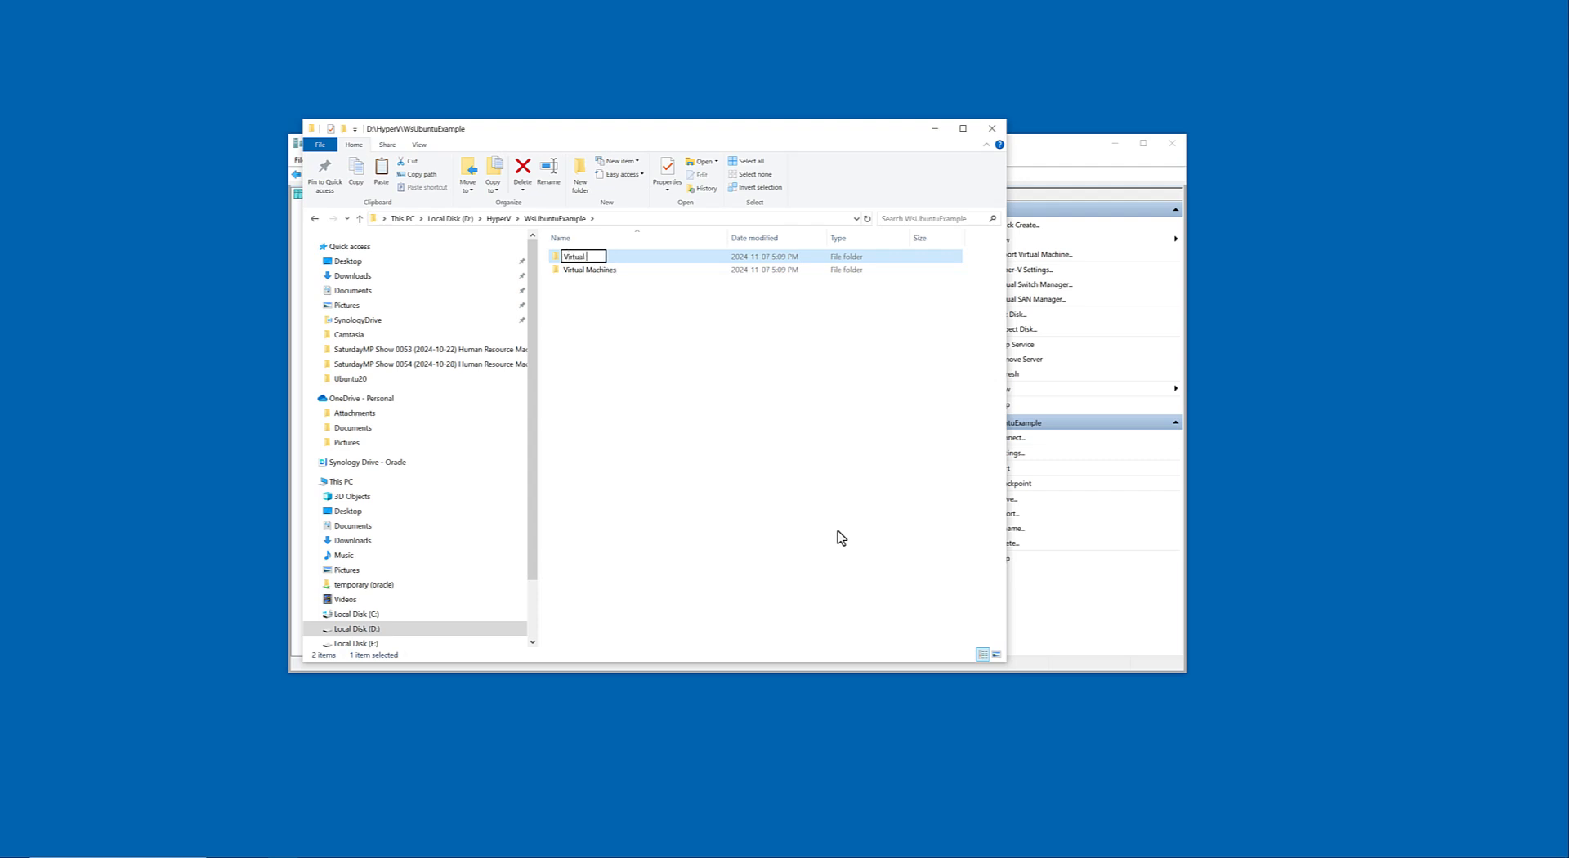
text(Hard Disks)
key(Return)
key(Return)
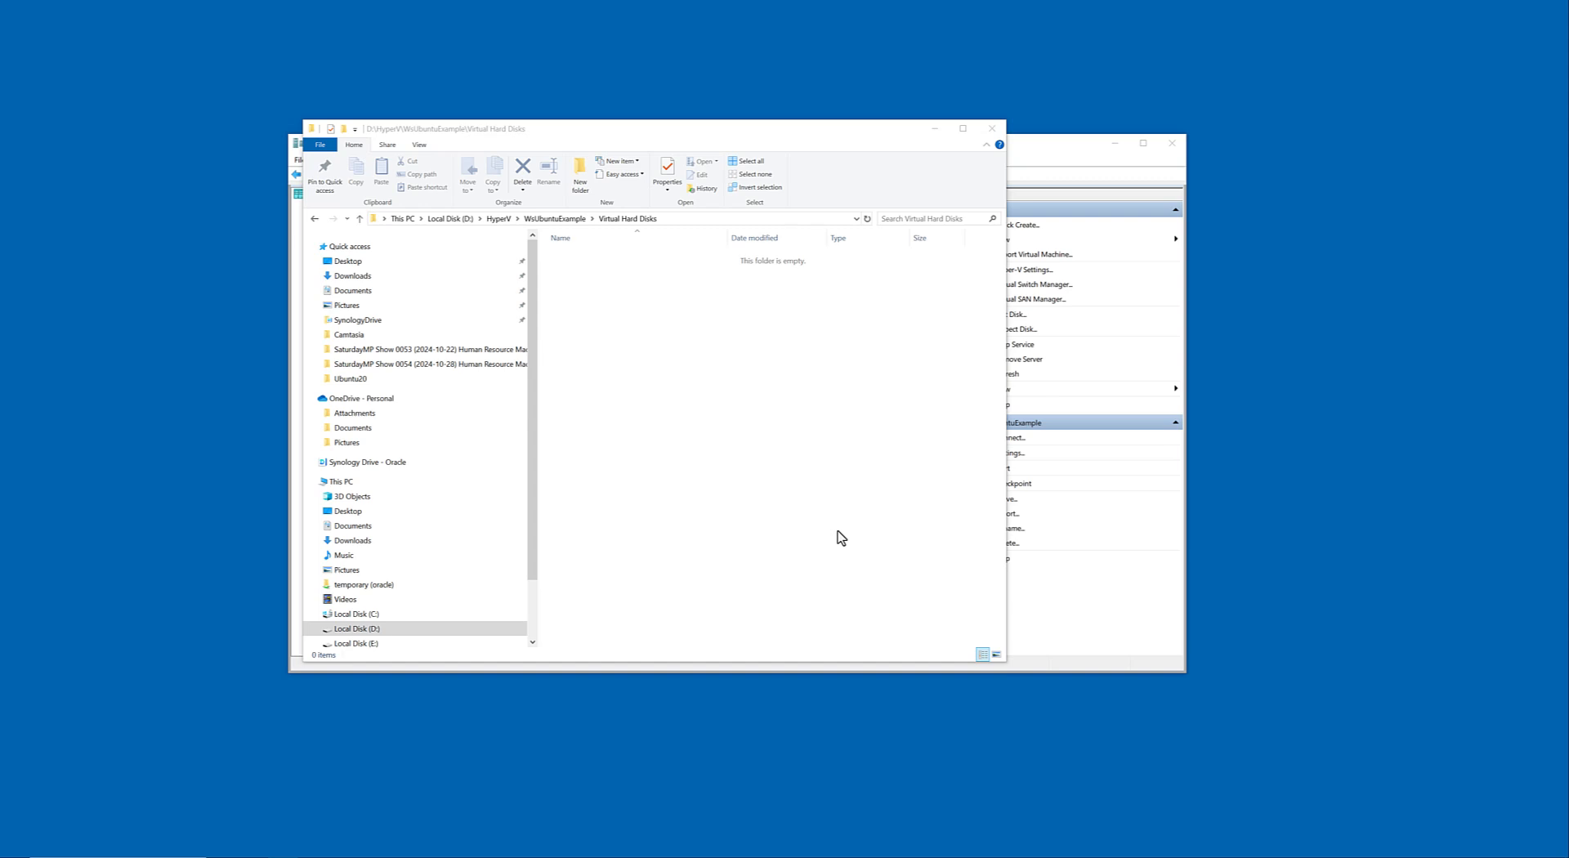
Paste the cut WsUbuntu20.vhdx into Virtual Hard Disks and shift the progress and File Explorer windows aside.
key(ctrl+v)
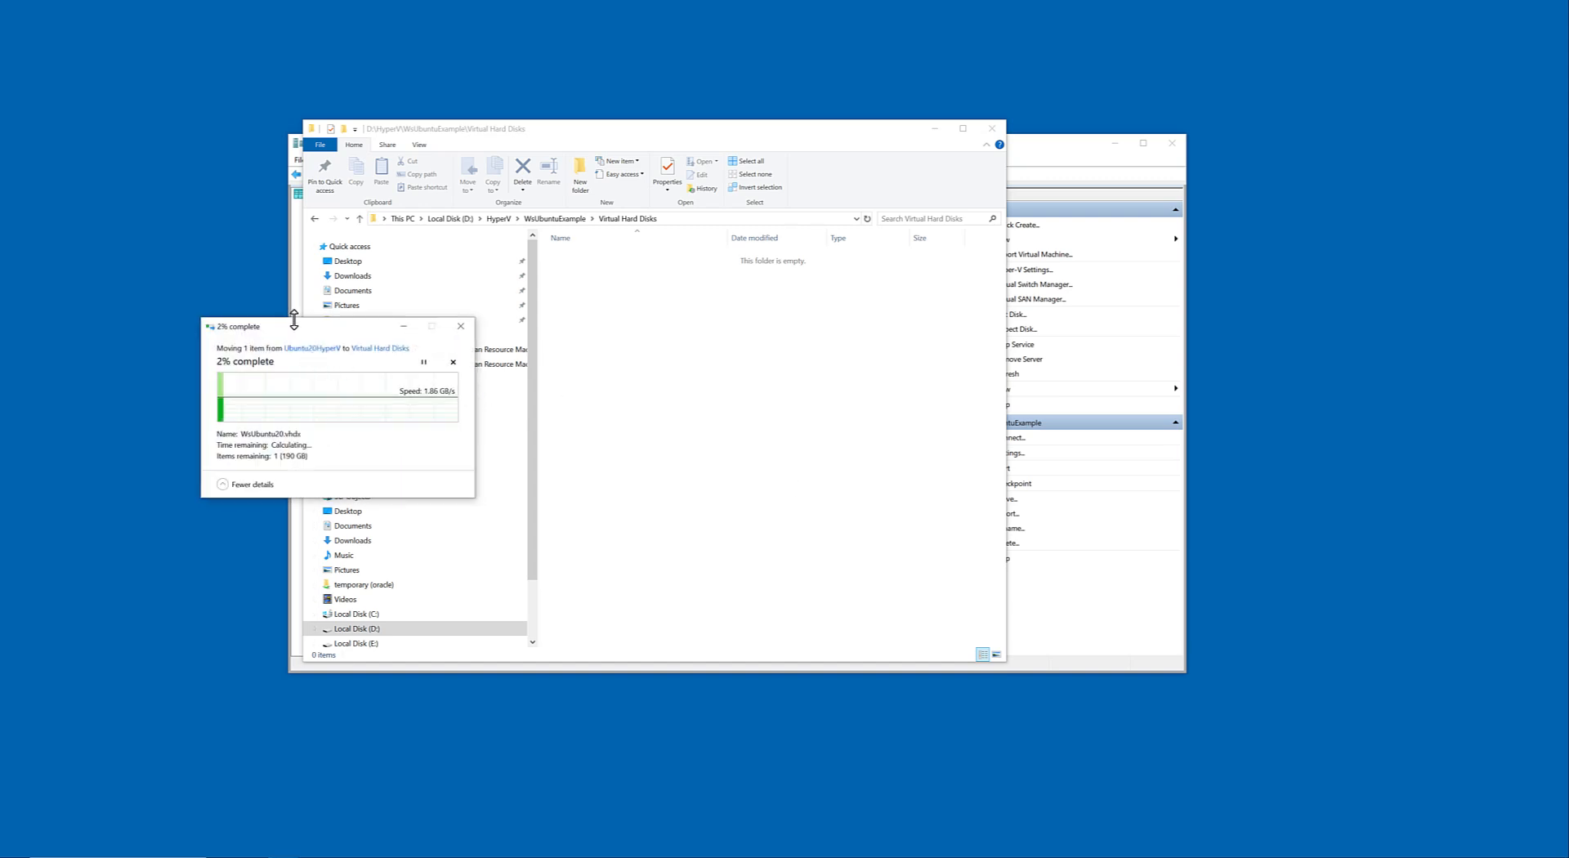
drag(295, 333, 170, 431)
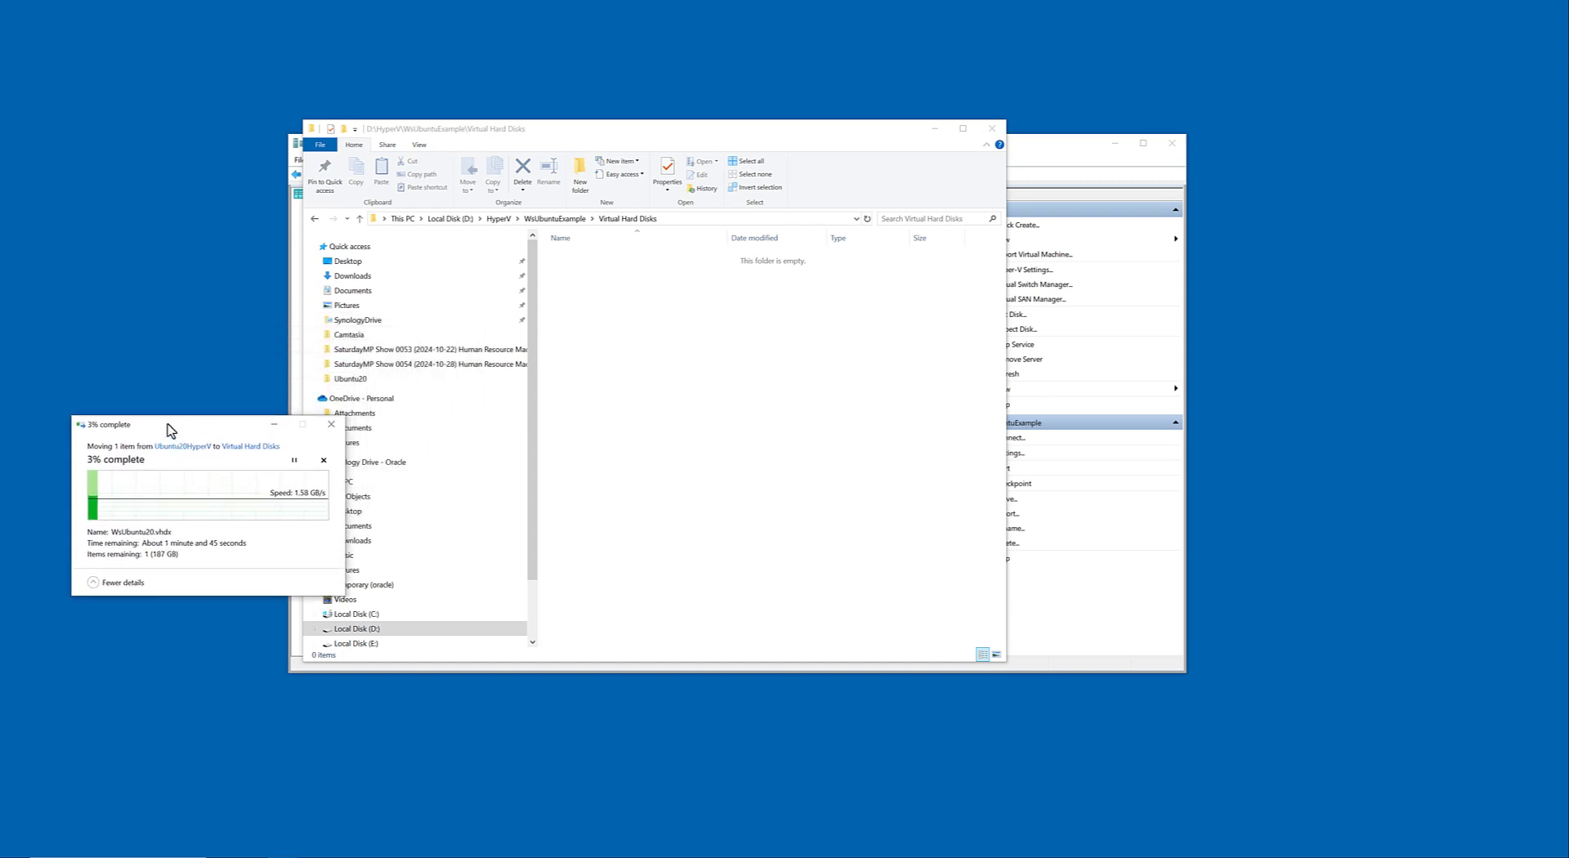
drag(633, 139, 885, 181)
In Hyper-V Manager, open the WsUbuntuExample settings, check BIOS, Security and Memory, and set the number of virtual processors to 4.
click(483, 156)
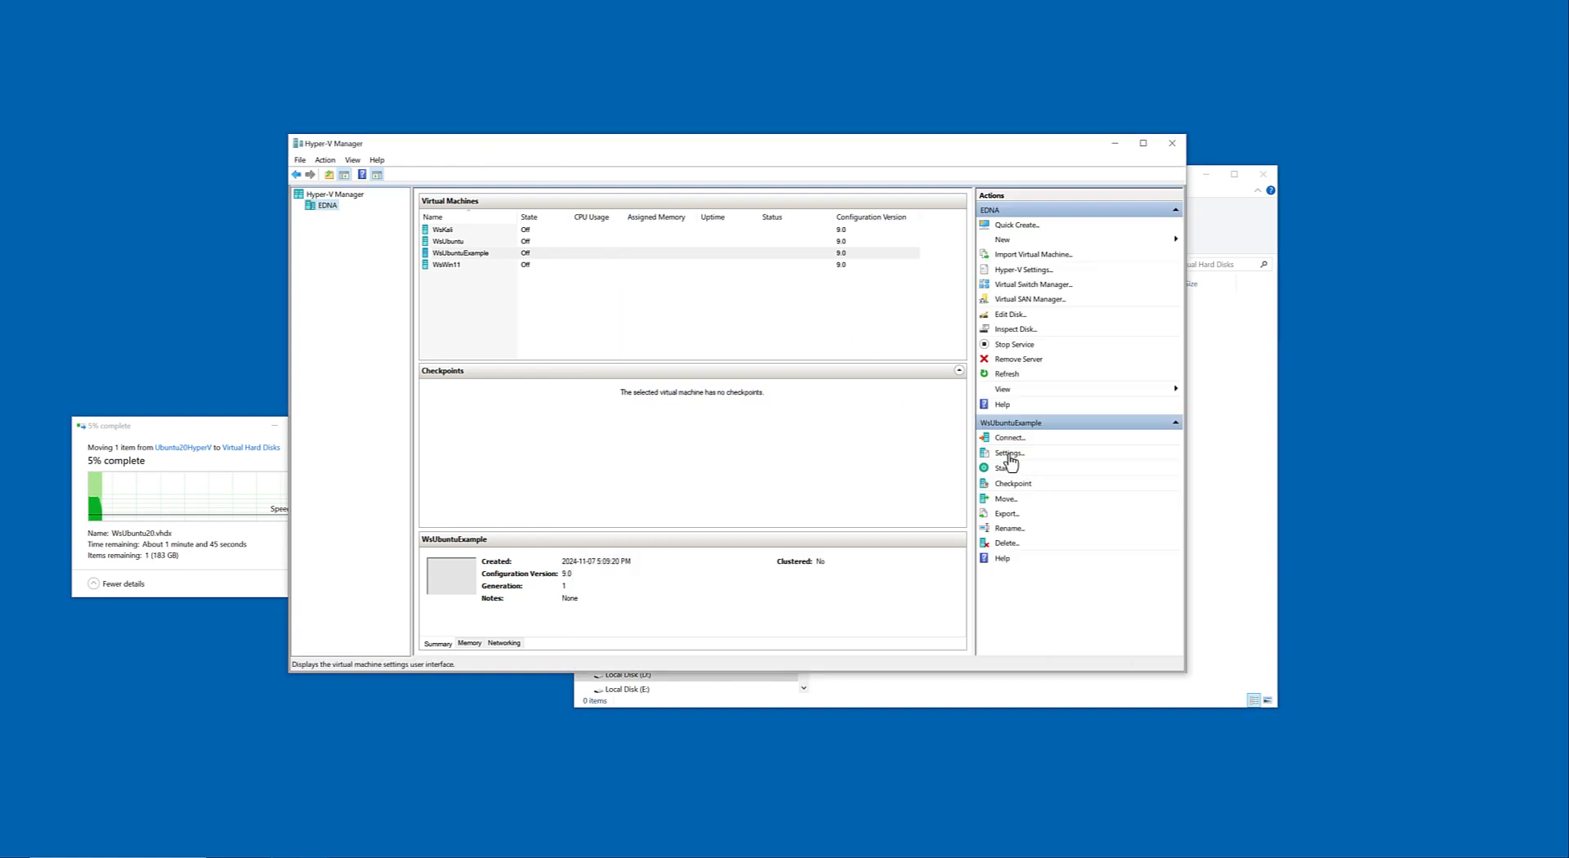
click(1009, 454)
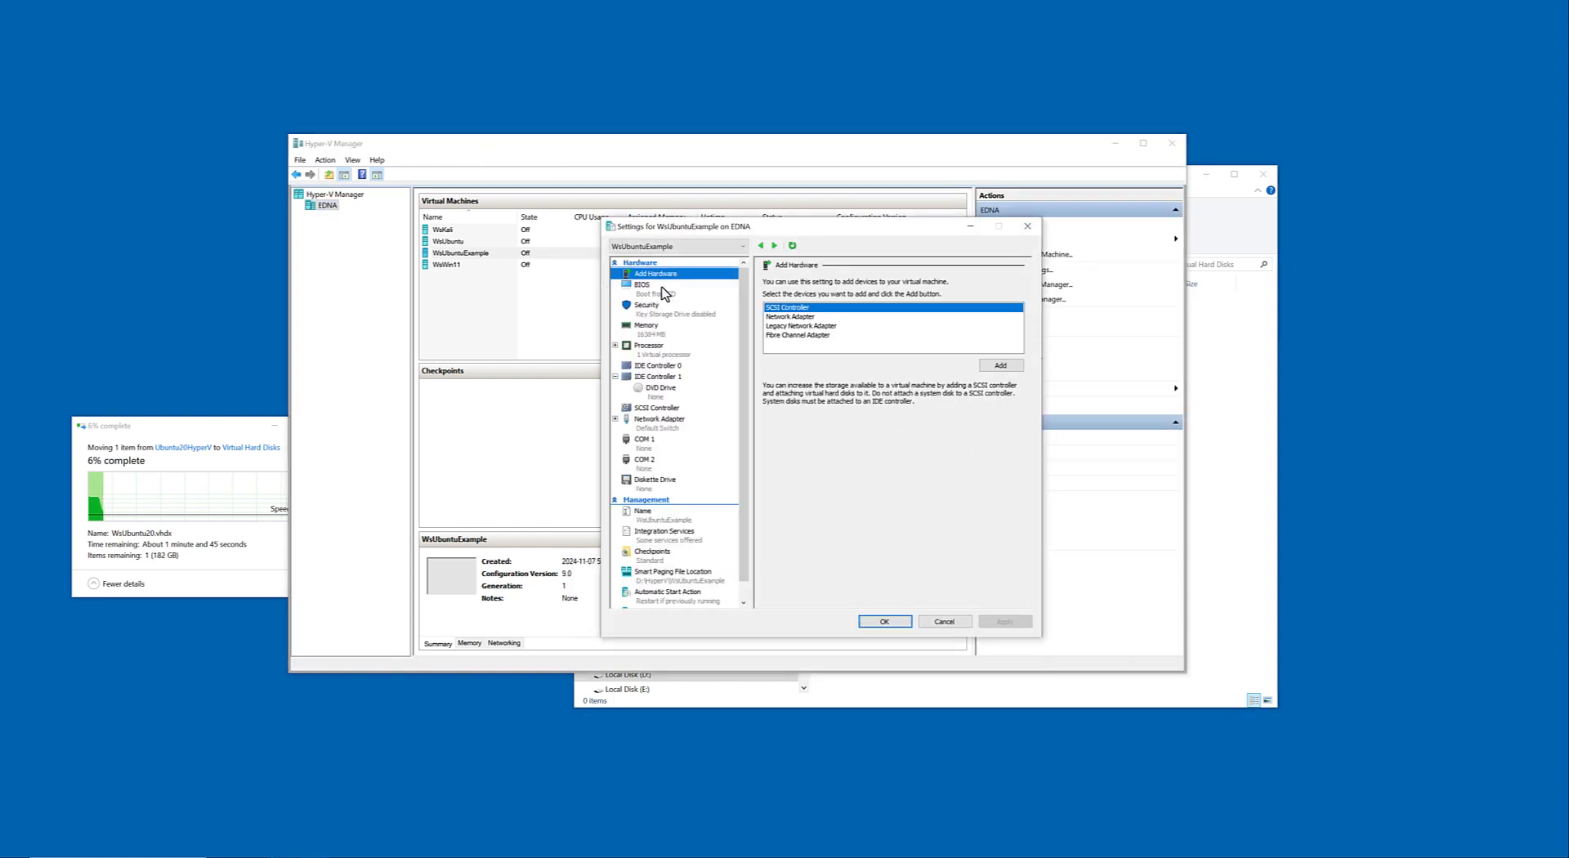
click(665, 293)
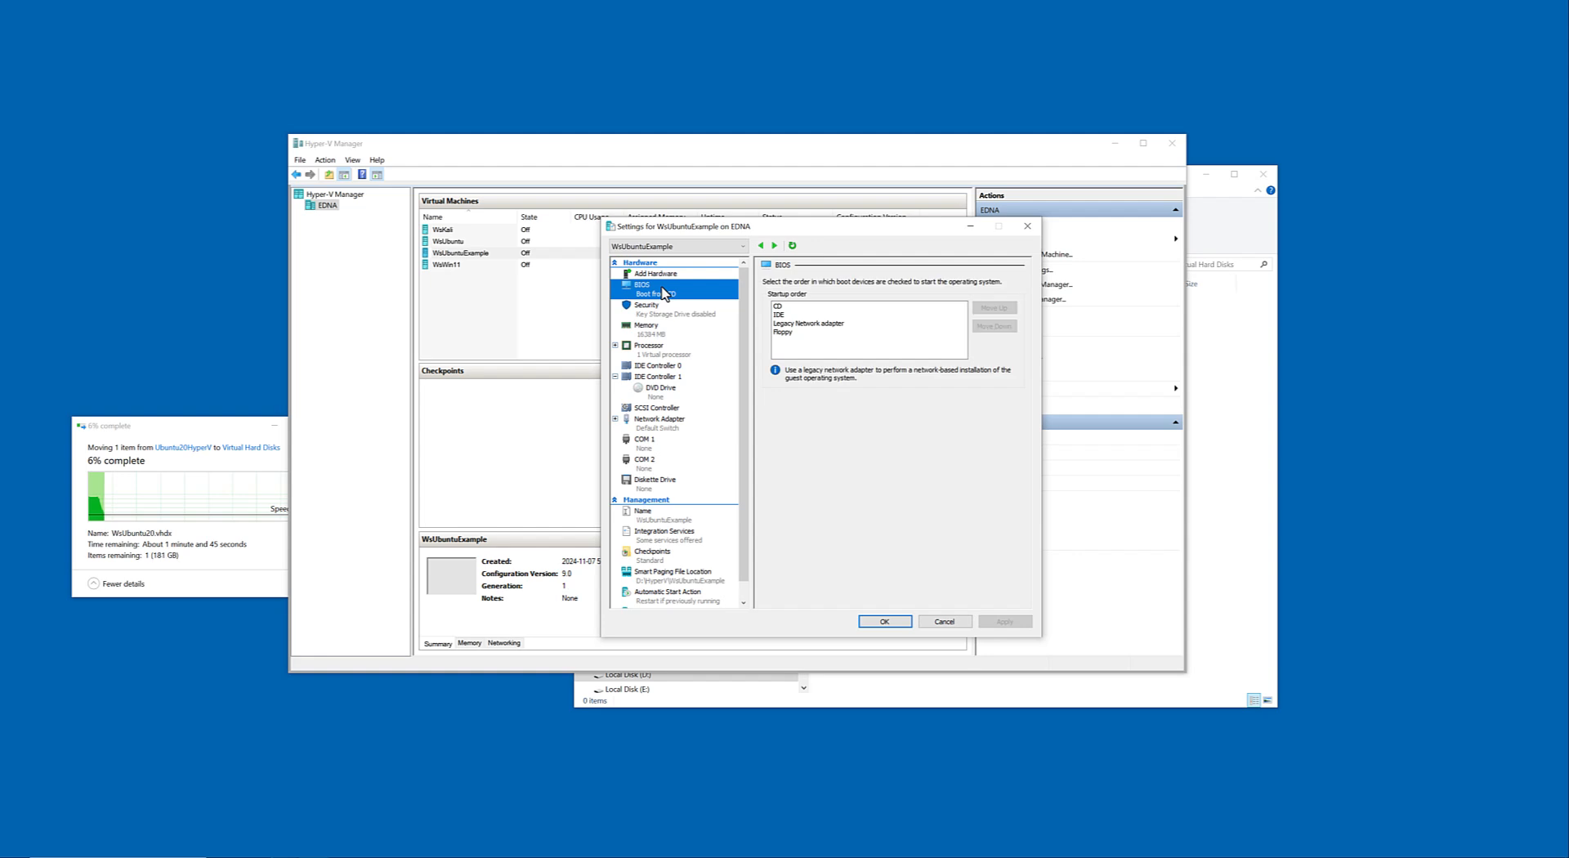
click(660, 316)
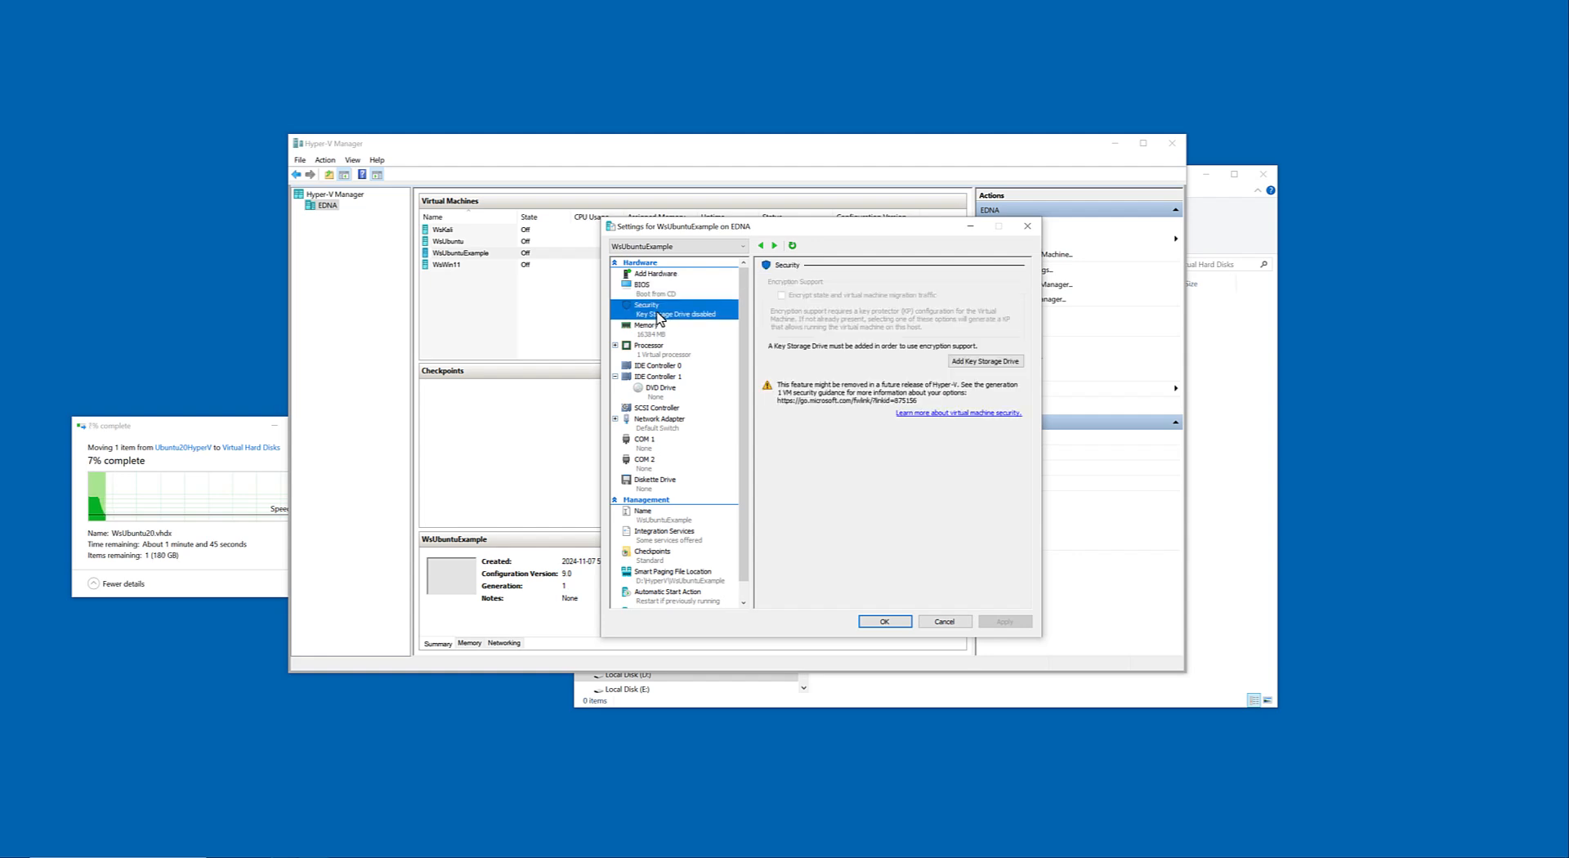
click(659, 330)
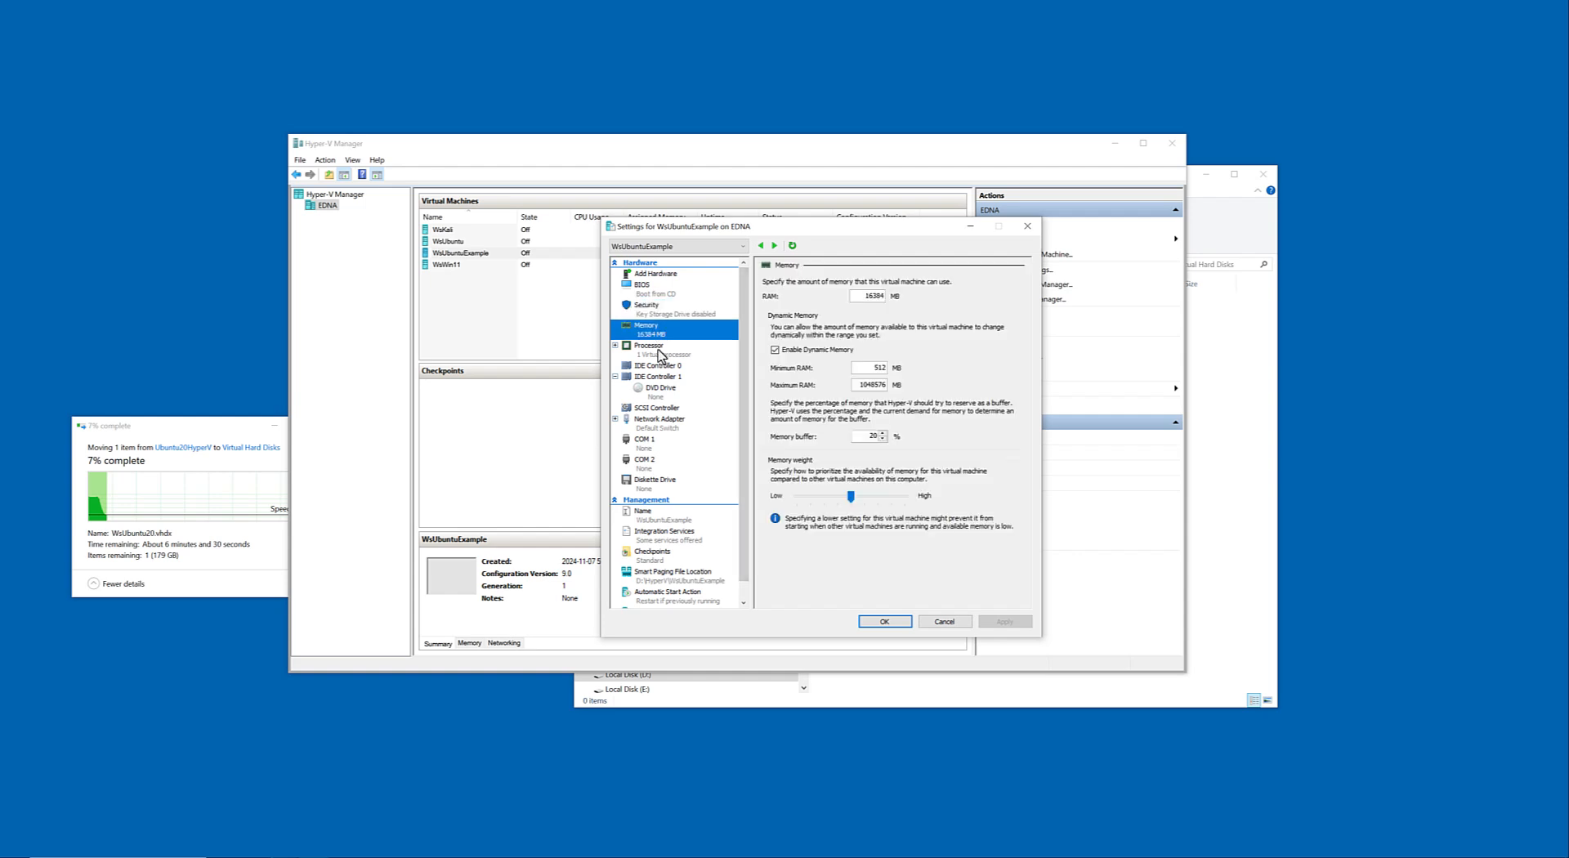
click(660, 355)
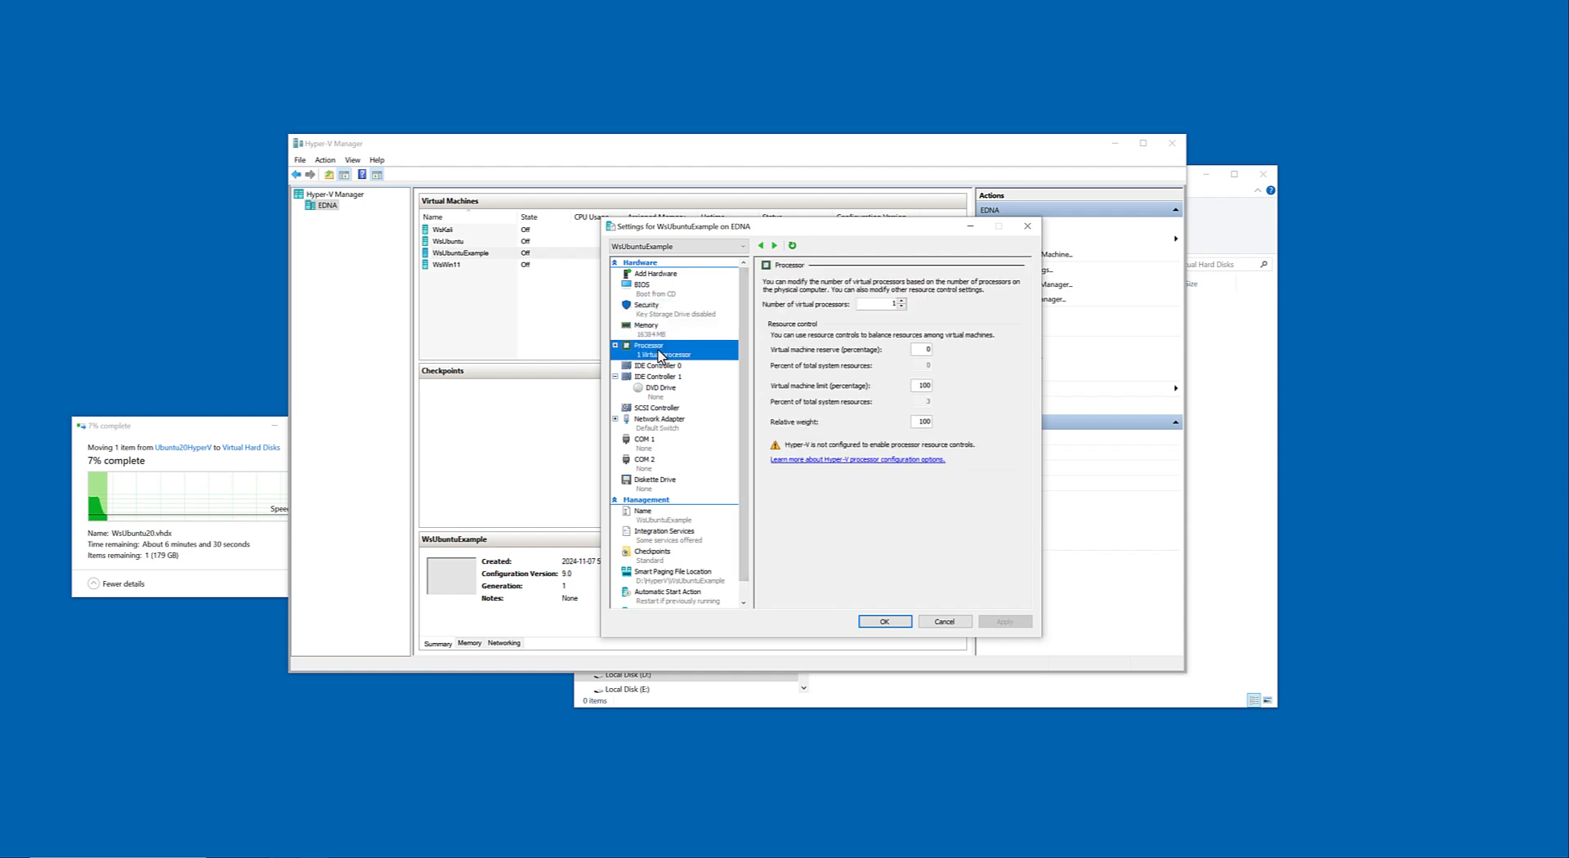
click(903, 301)
click(903, 302)
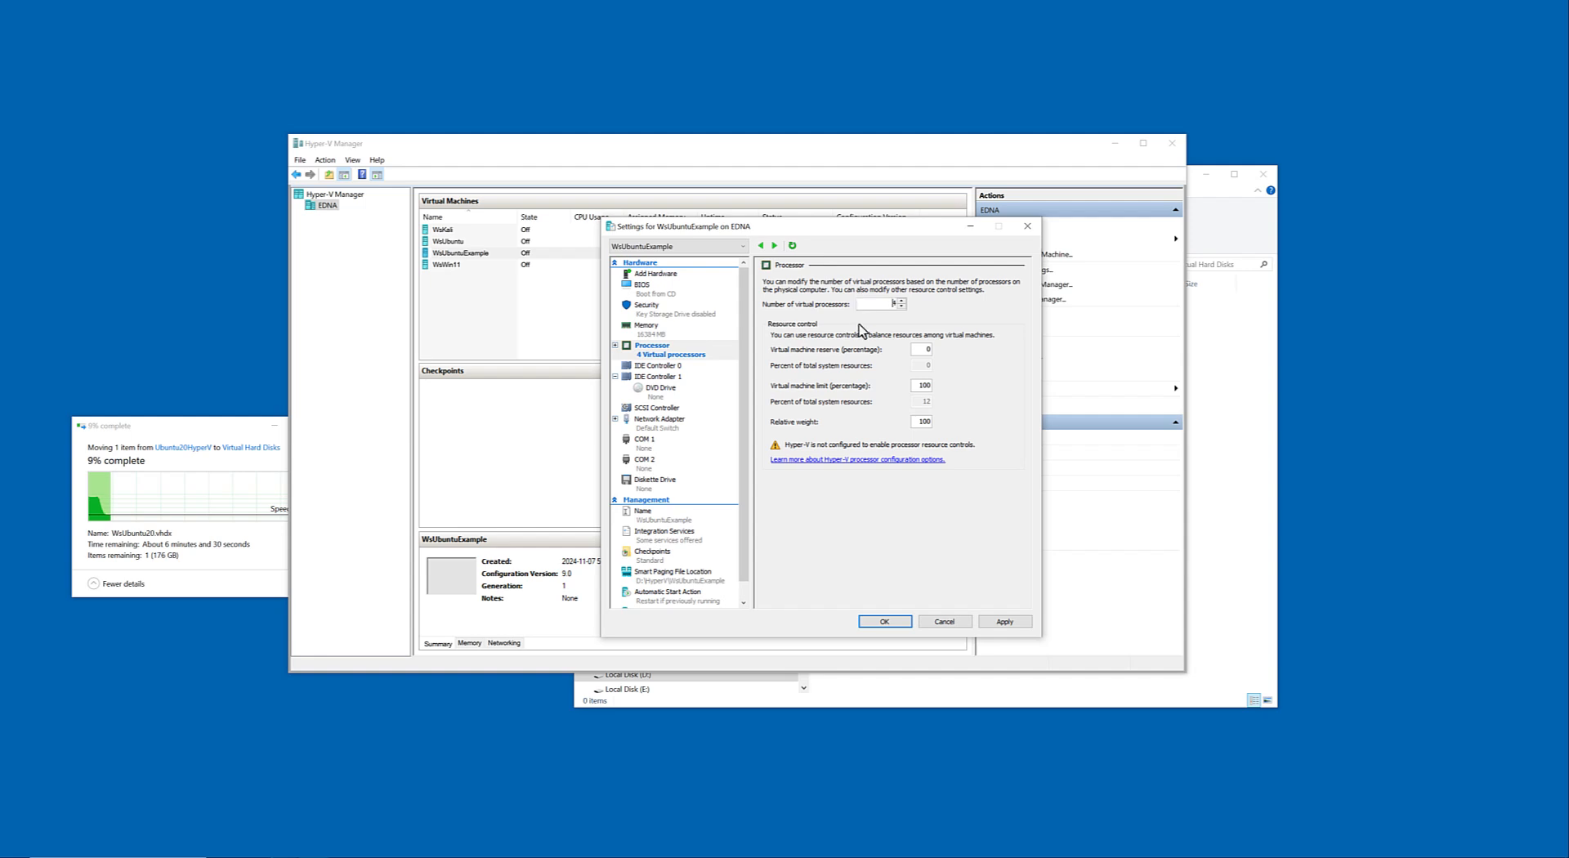
Review the drive controller, Name, Integration Services, Checkpoints and Smart Paging settings of WsUbuntuExample, and apply the pending settings change.
click(650, 377)
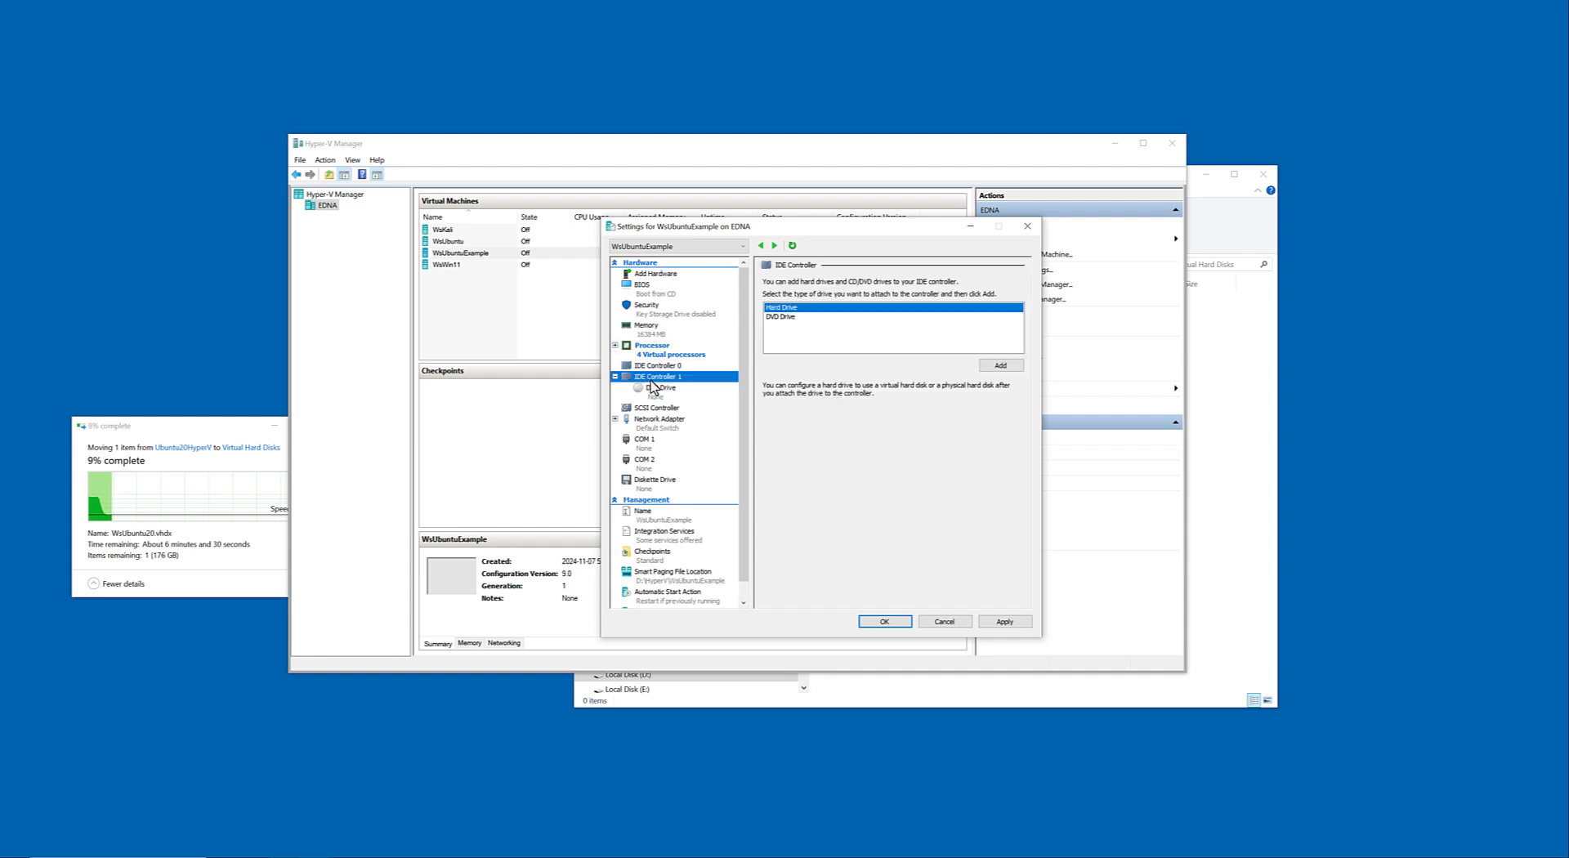
click(659, 390)
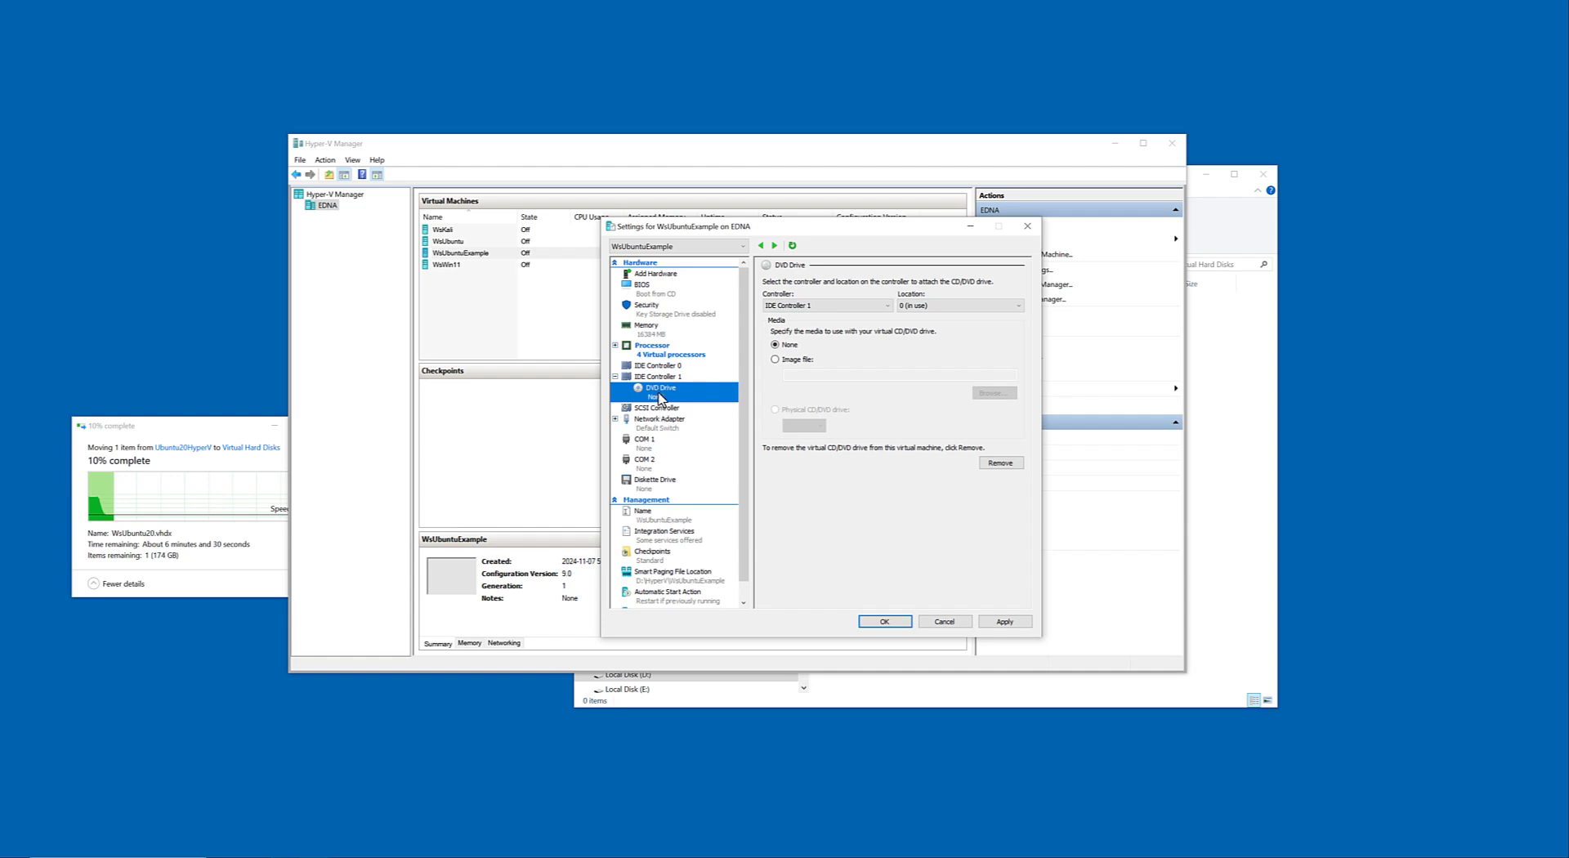
click(661, 408)
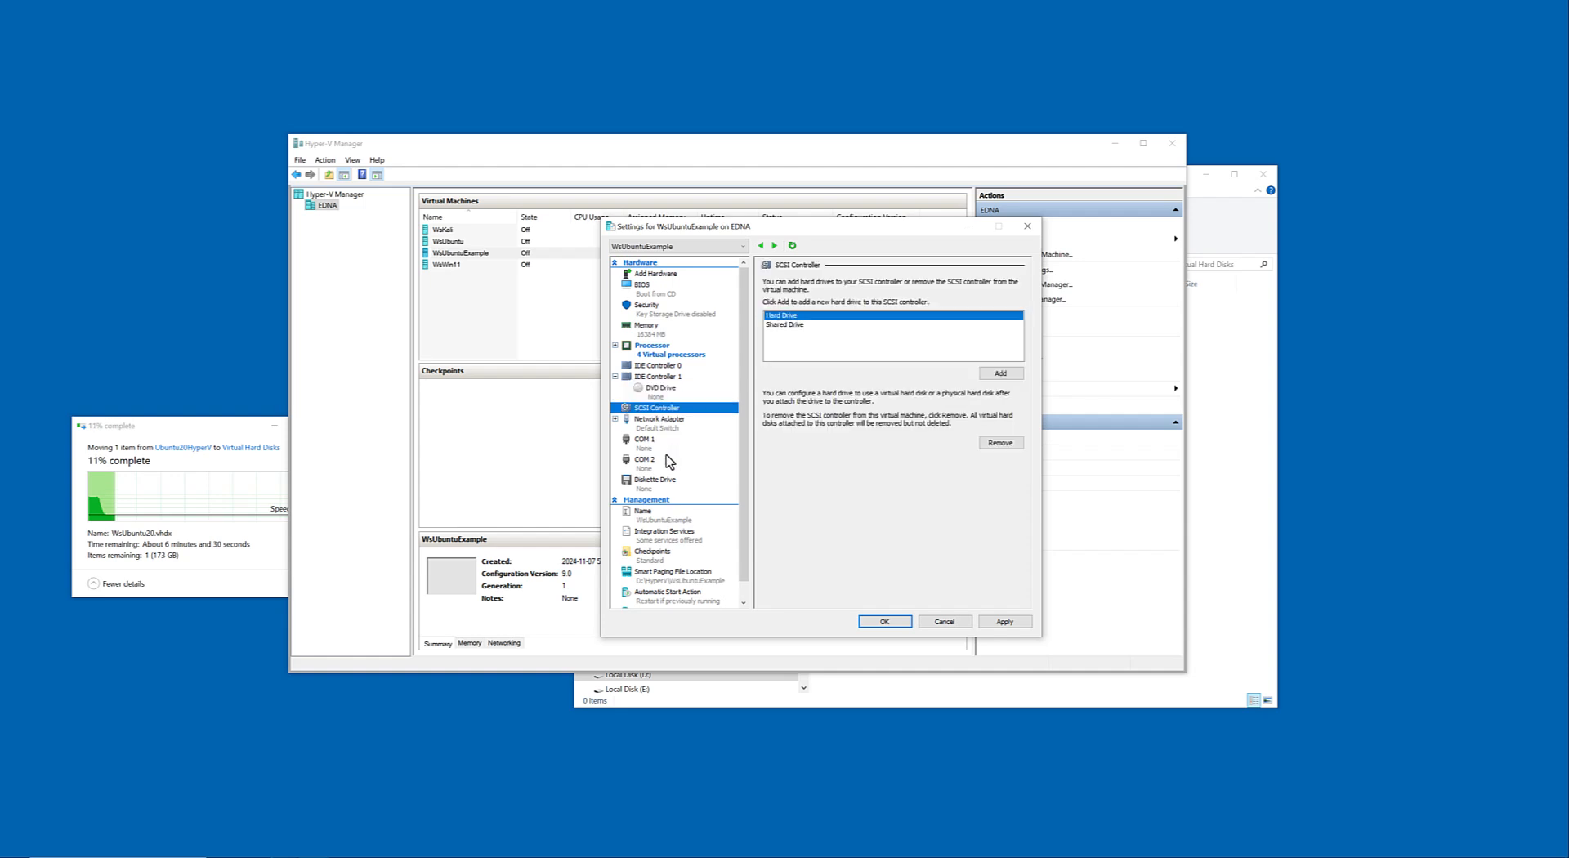
scroll(668, 462, down, 1)
click(666, 498)
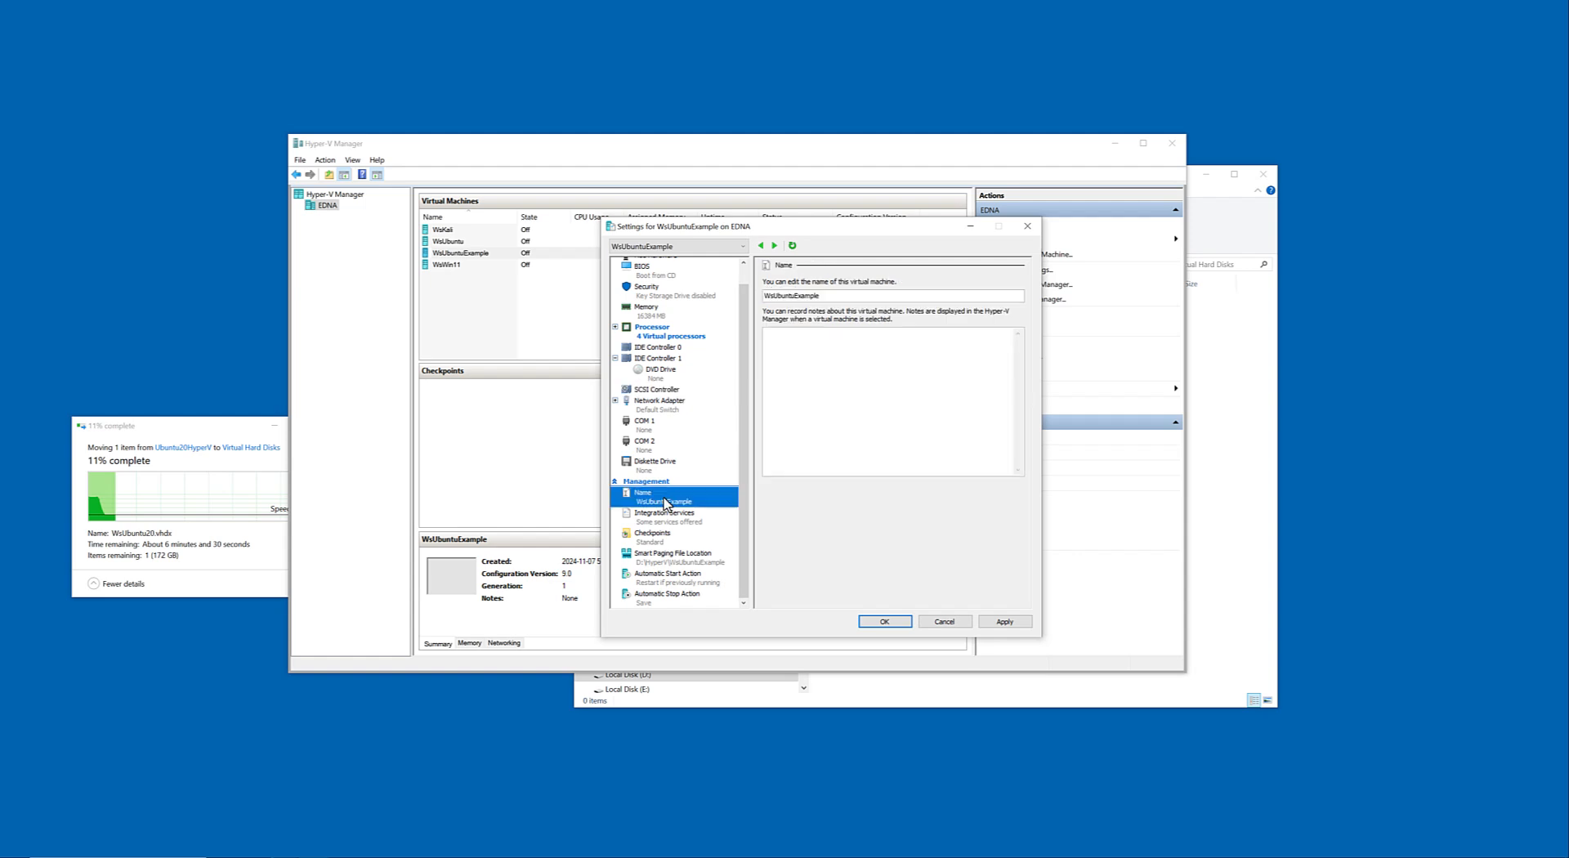
click(668, 518)
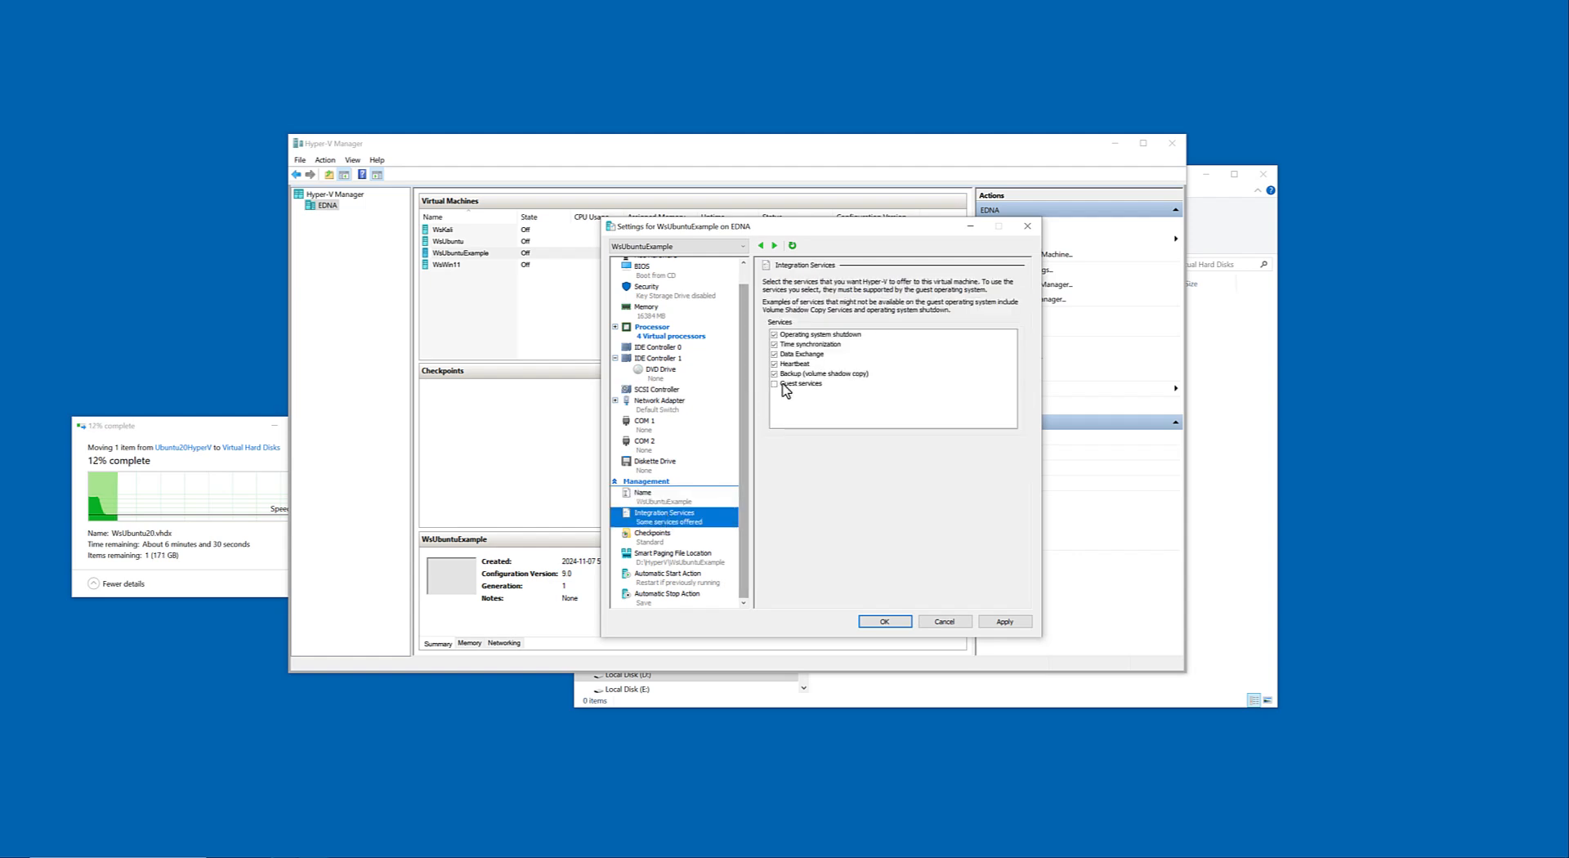
click(675, 537)
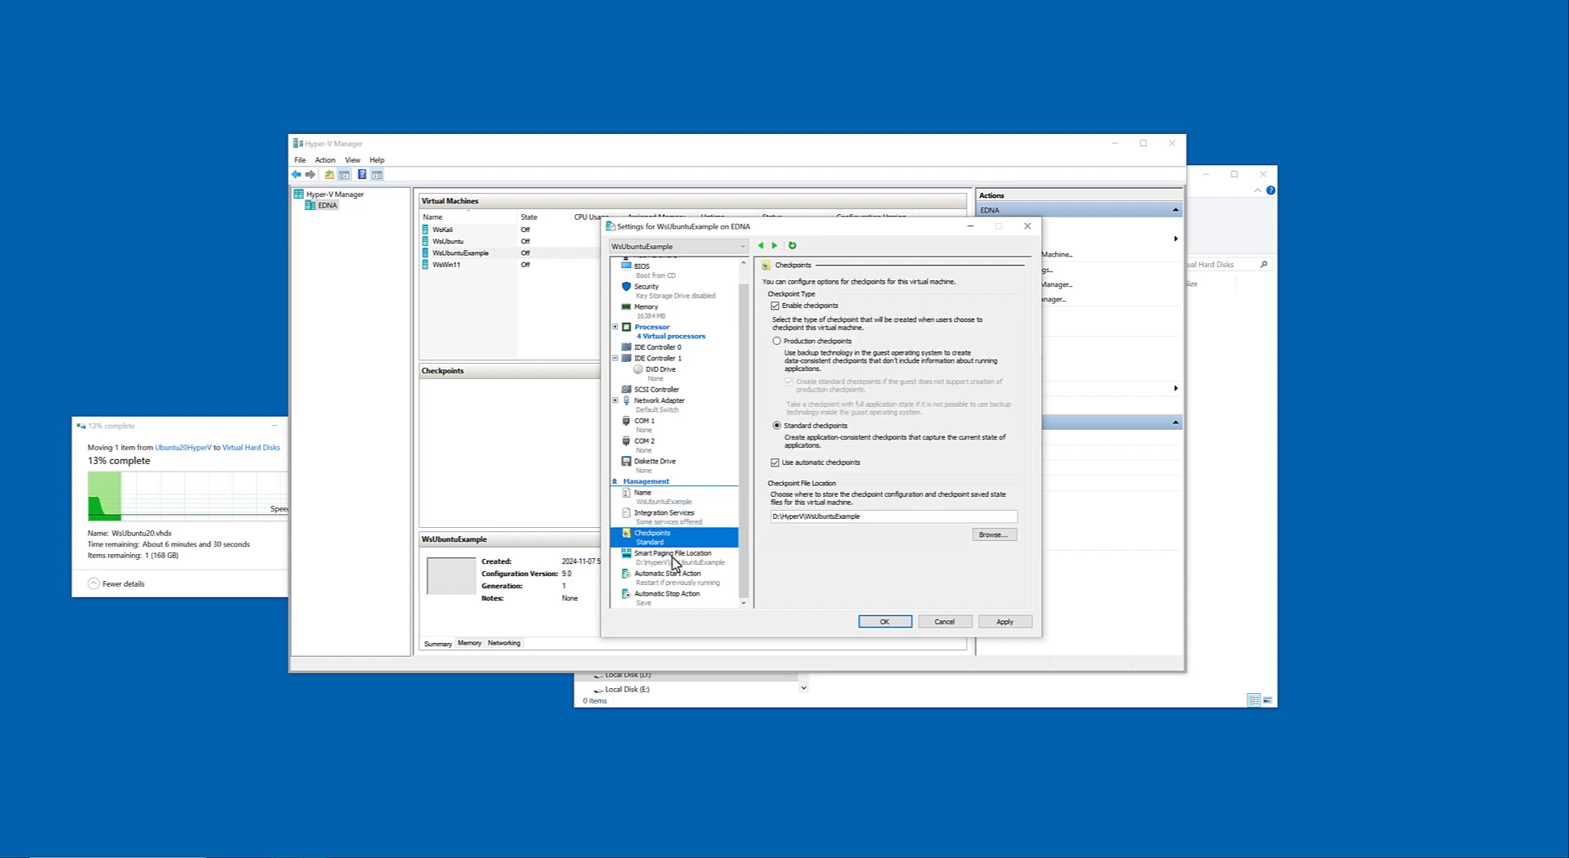
click(674, 561)
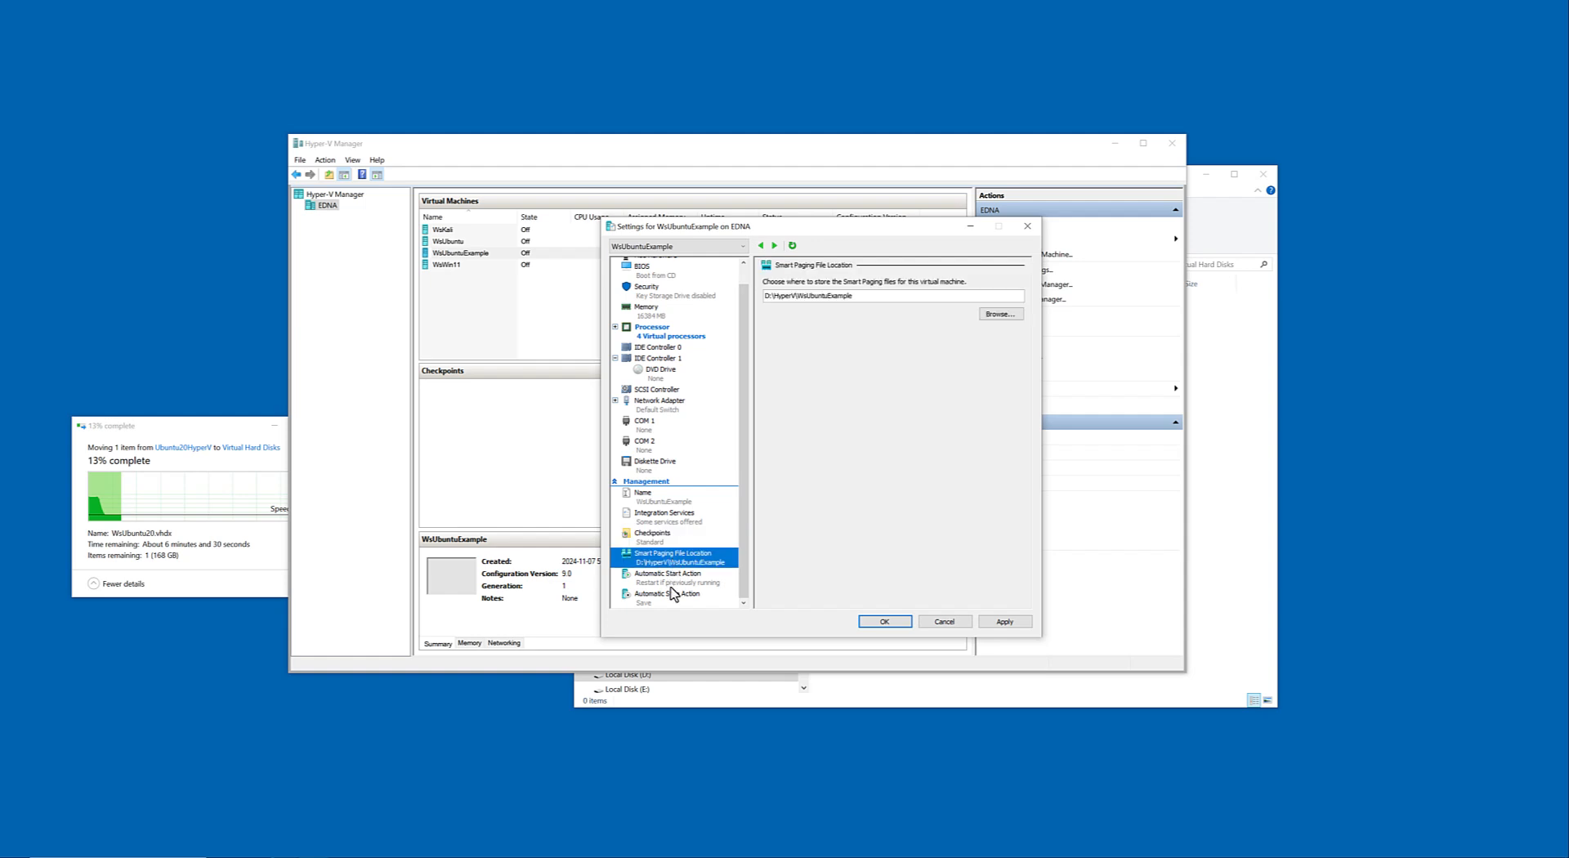
click(662, 542)
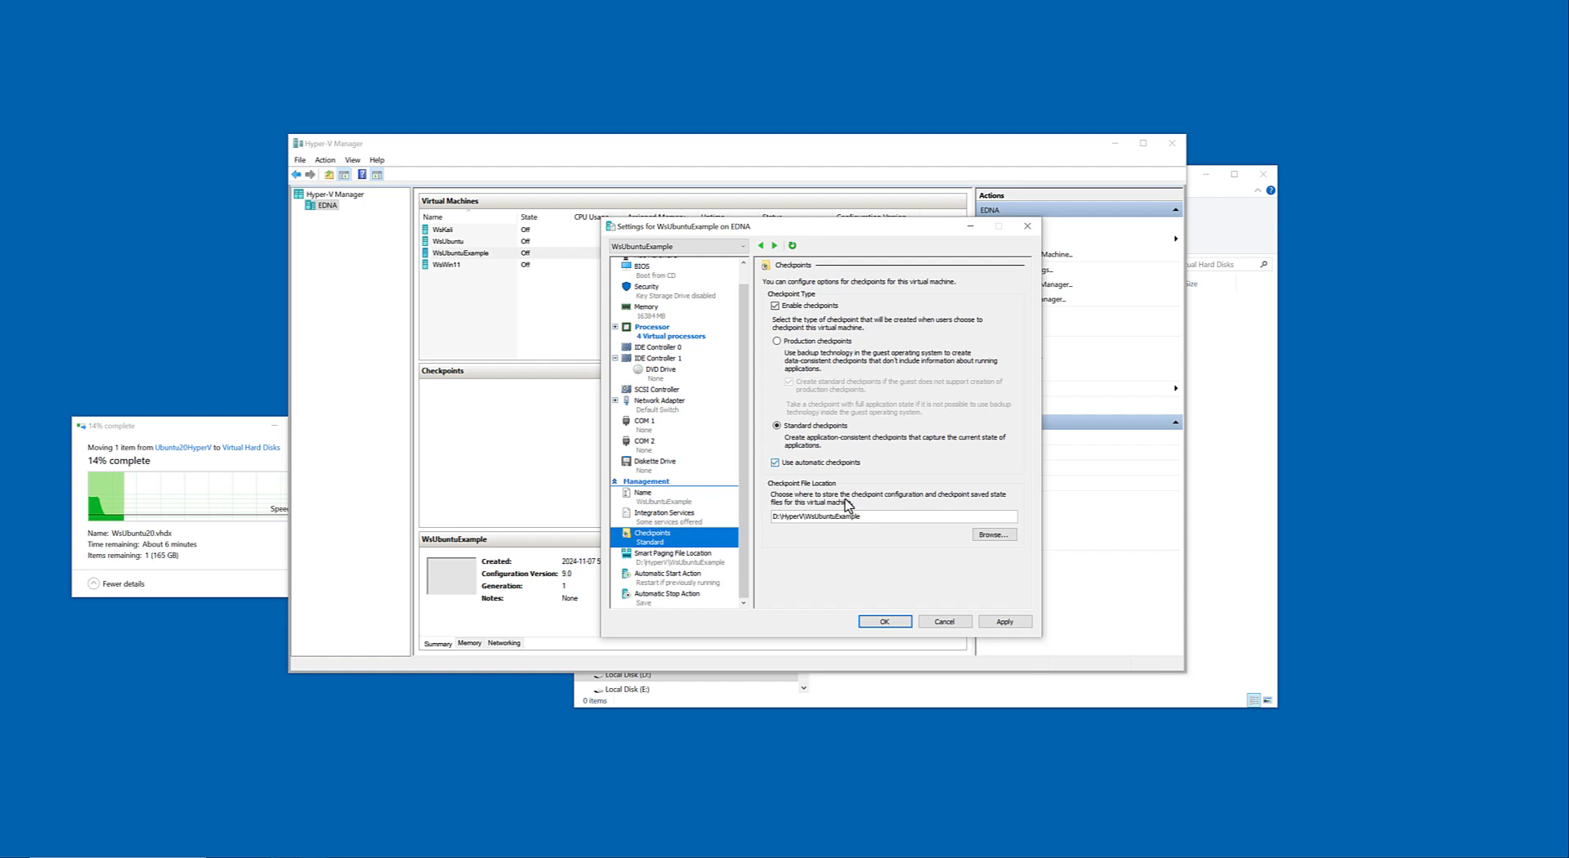
click(1012, 625)
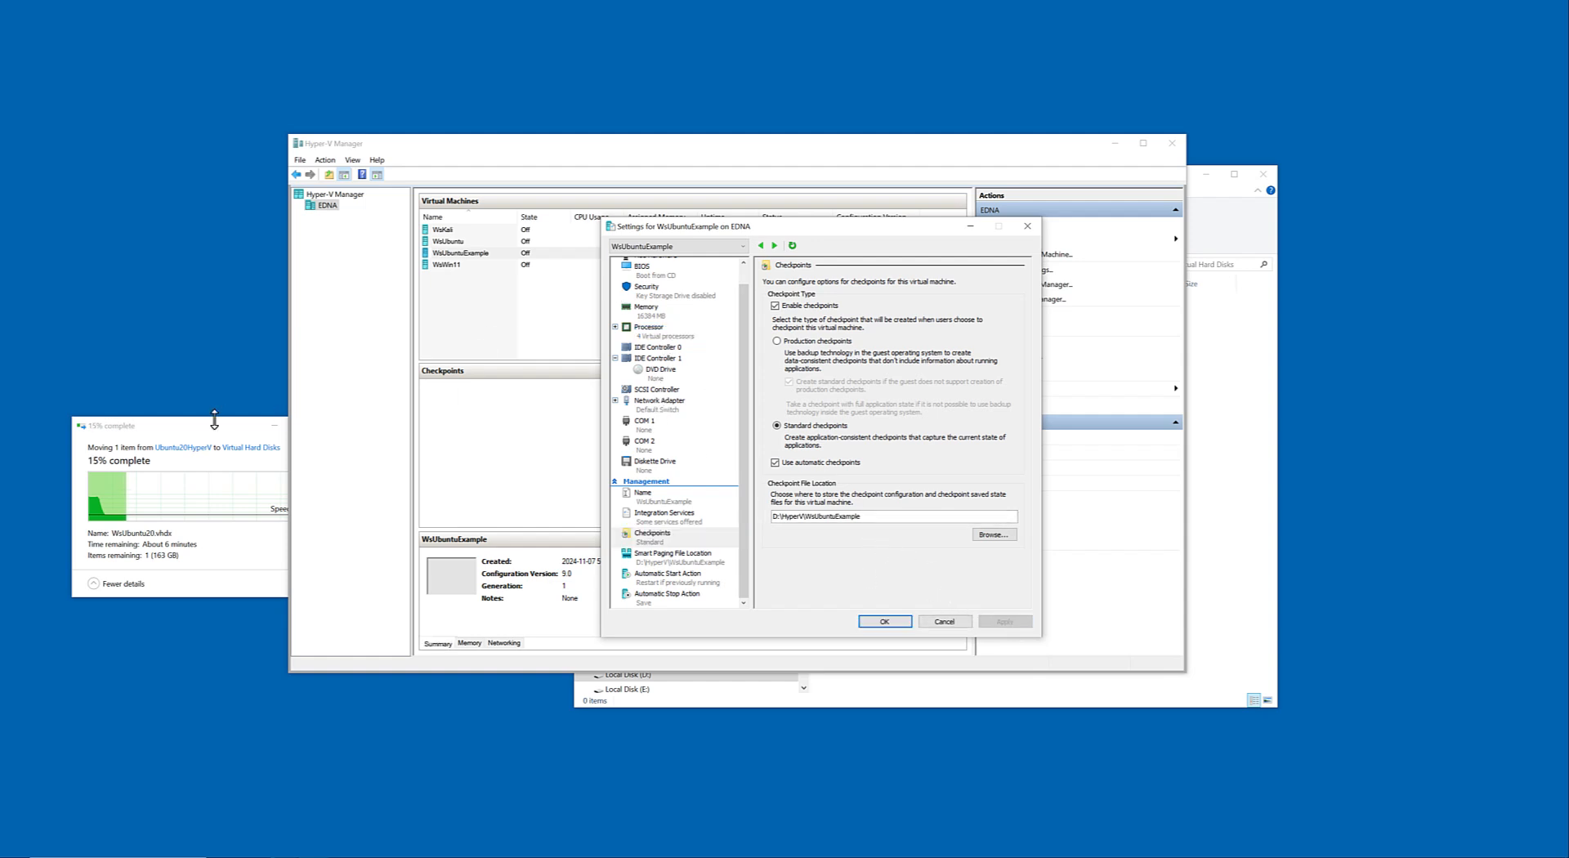
Move the progress and settings windows aside, and examine the generation of each listed virtual machine, from WsKali to WsWin11.
drag(212, 430, 156, 66)
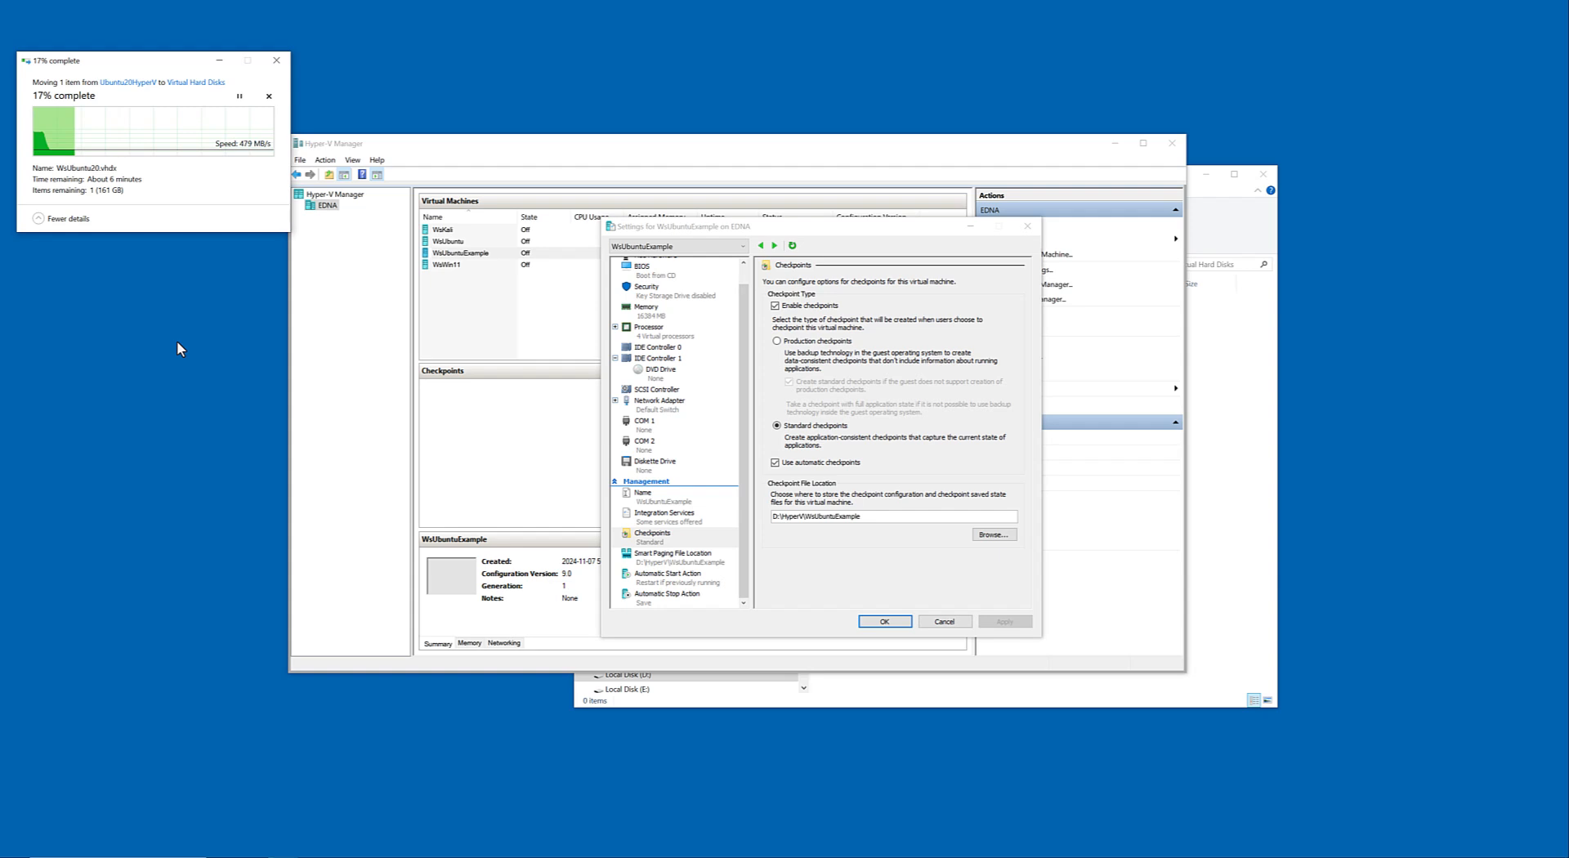
drag(800, 232, 952, 200)
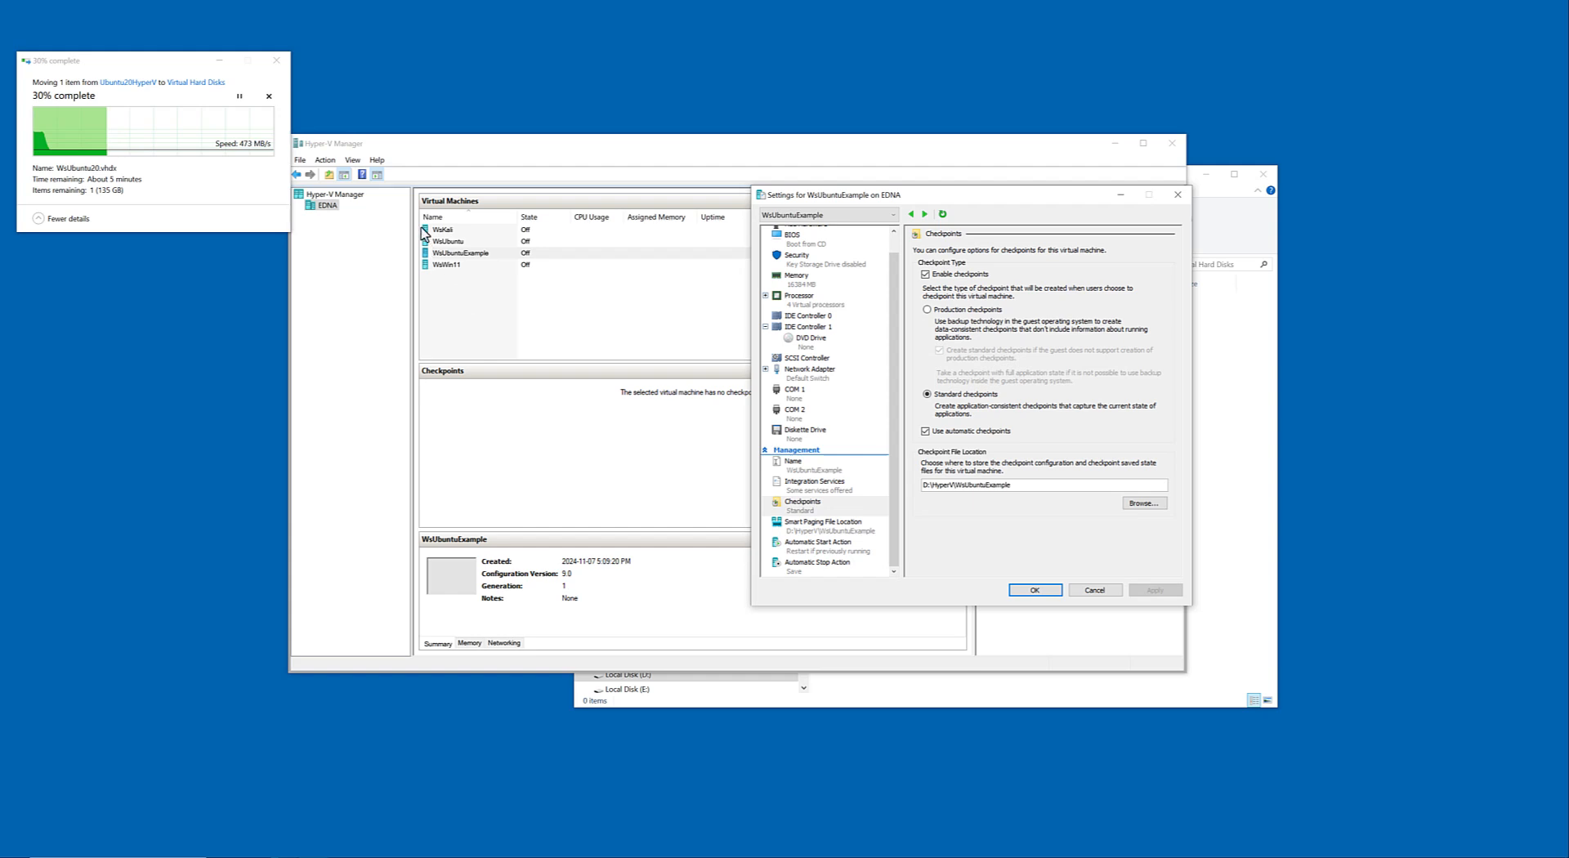
click(449, 231)
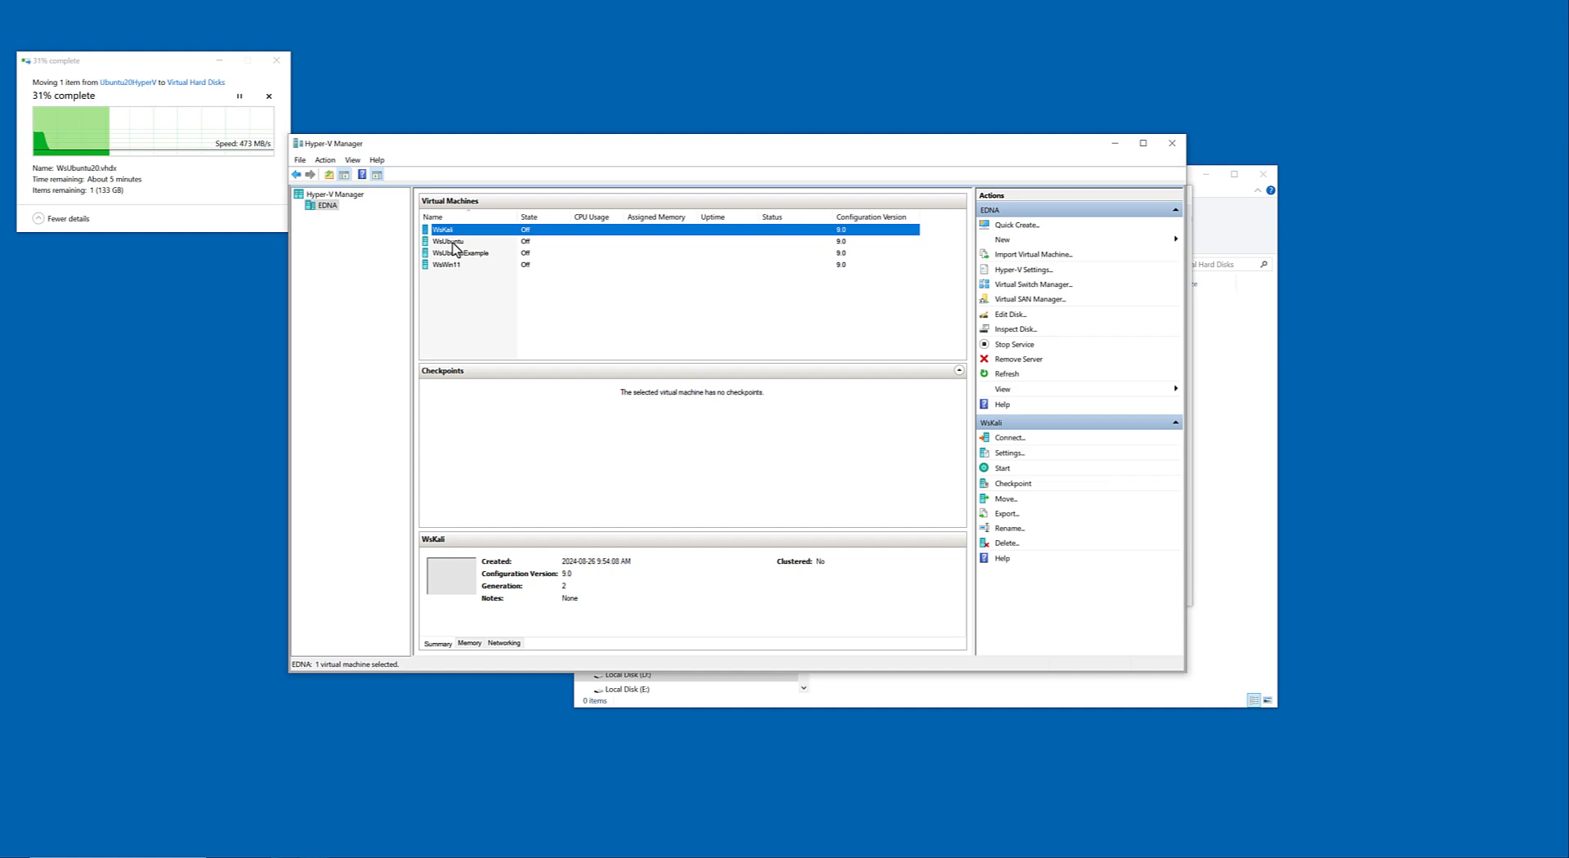
click(454, 242)
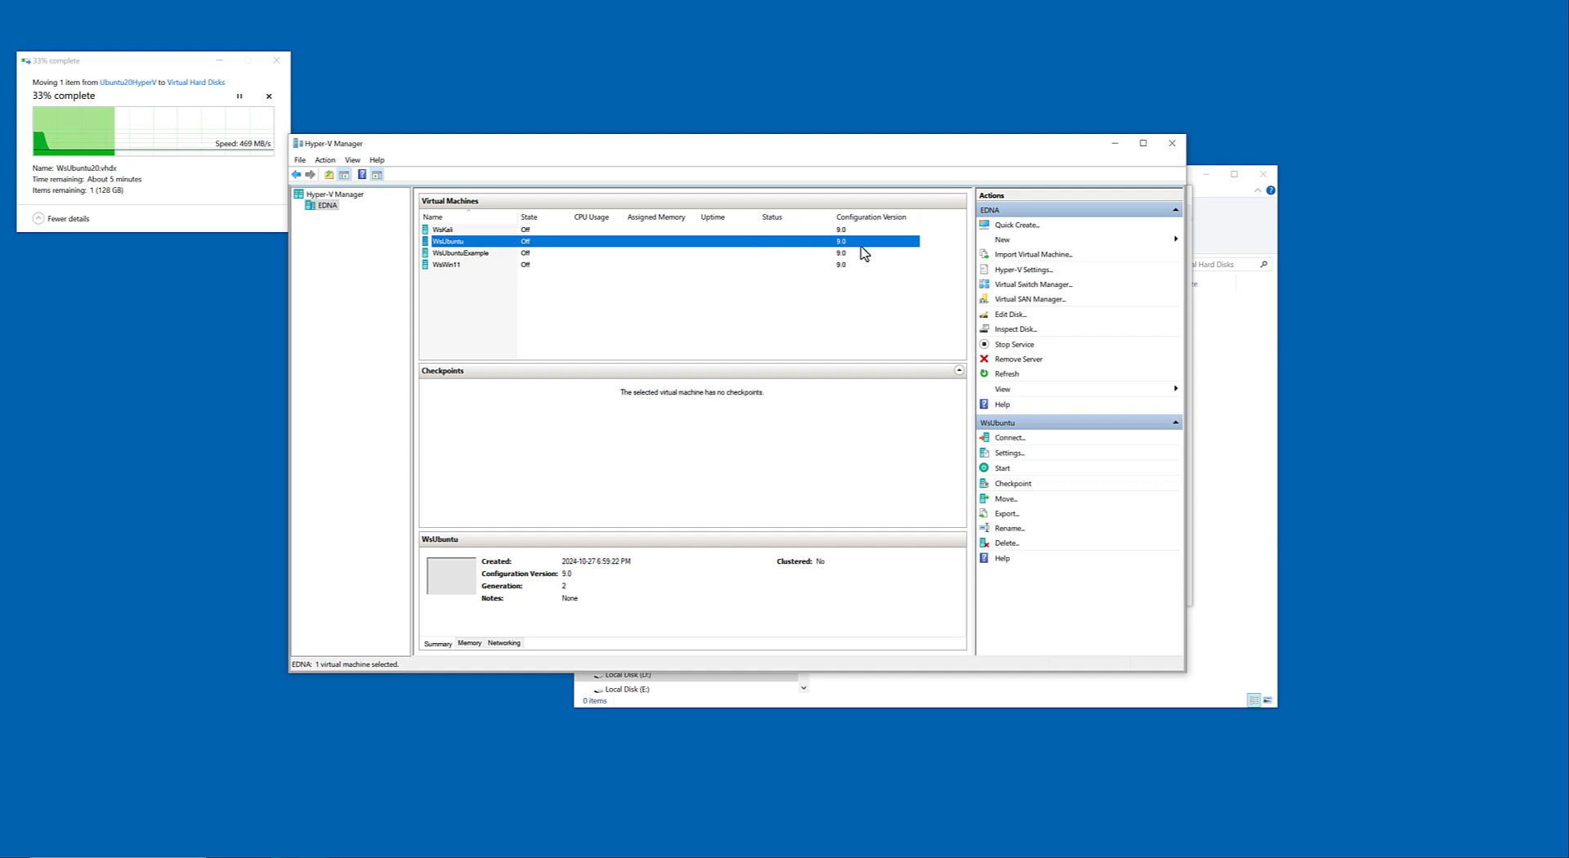
click(449, 265)
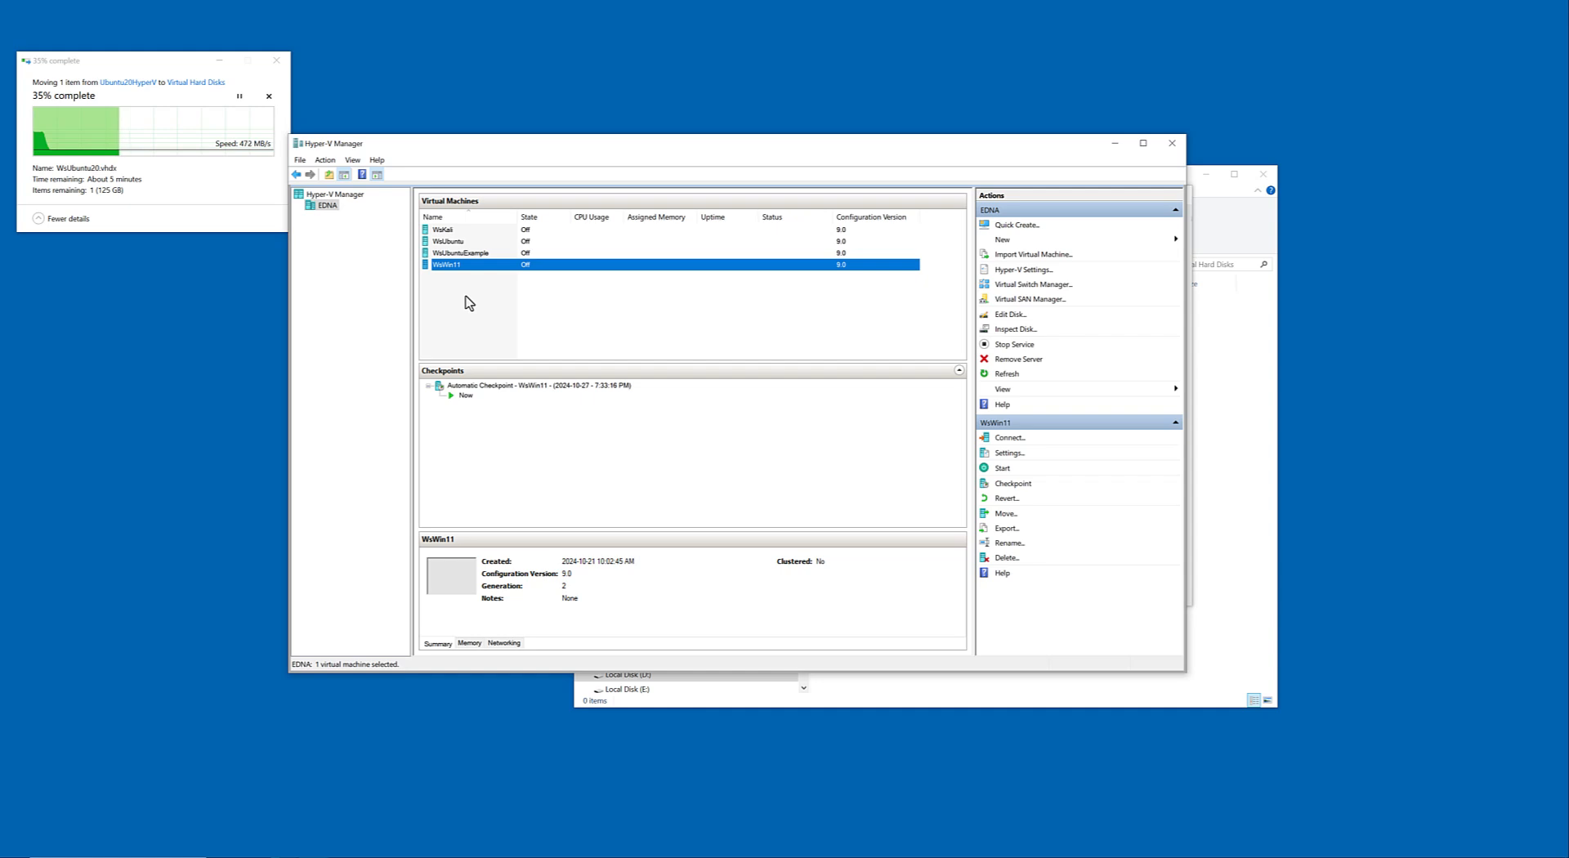
drag(815, 152, 835, 184)
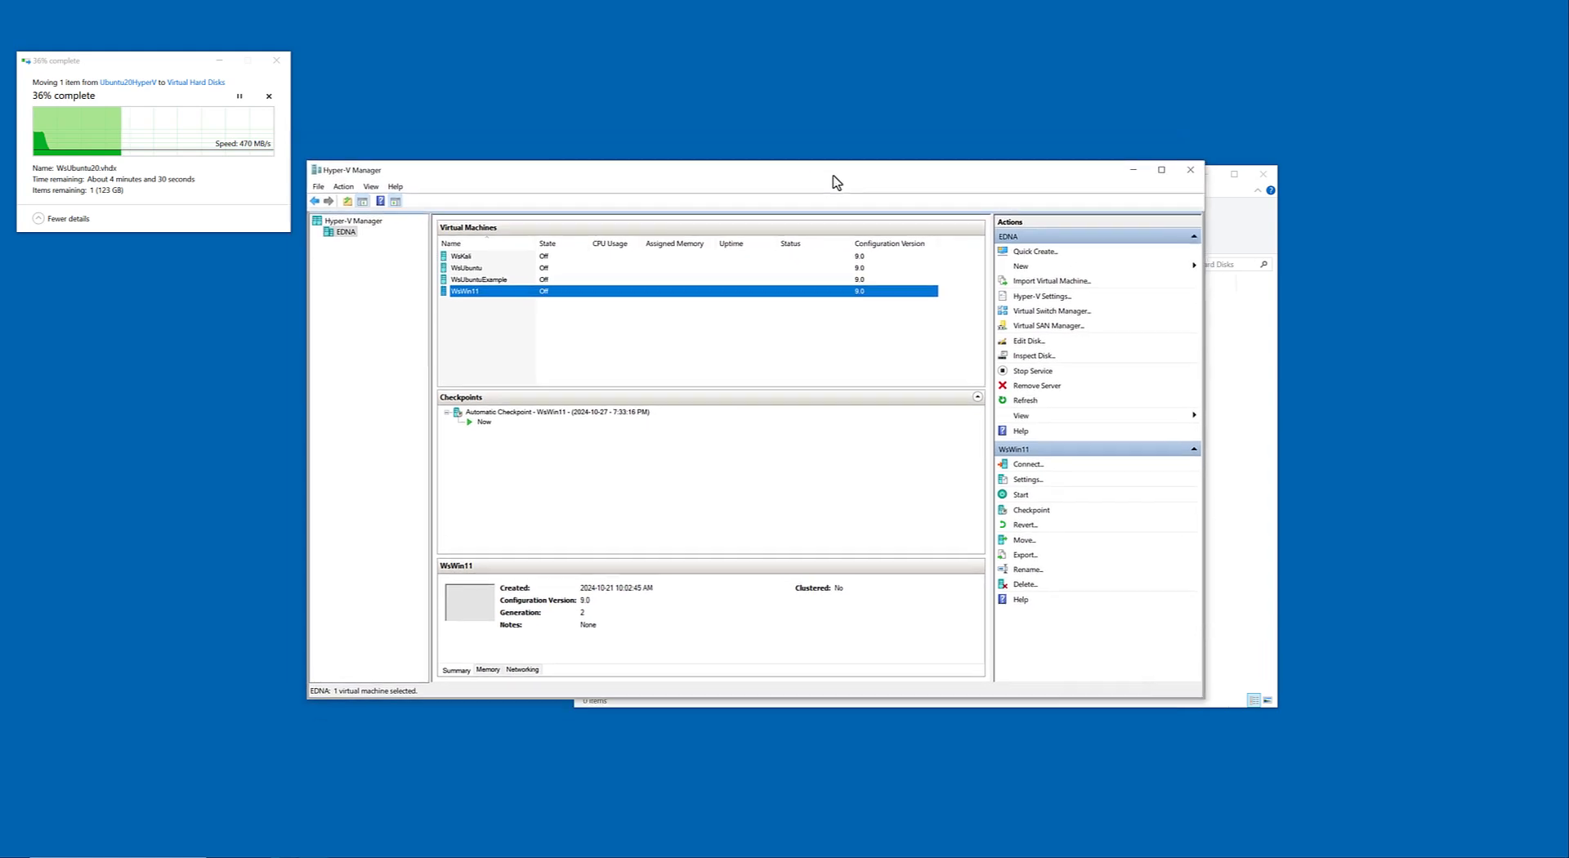
click(477, 279)
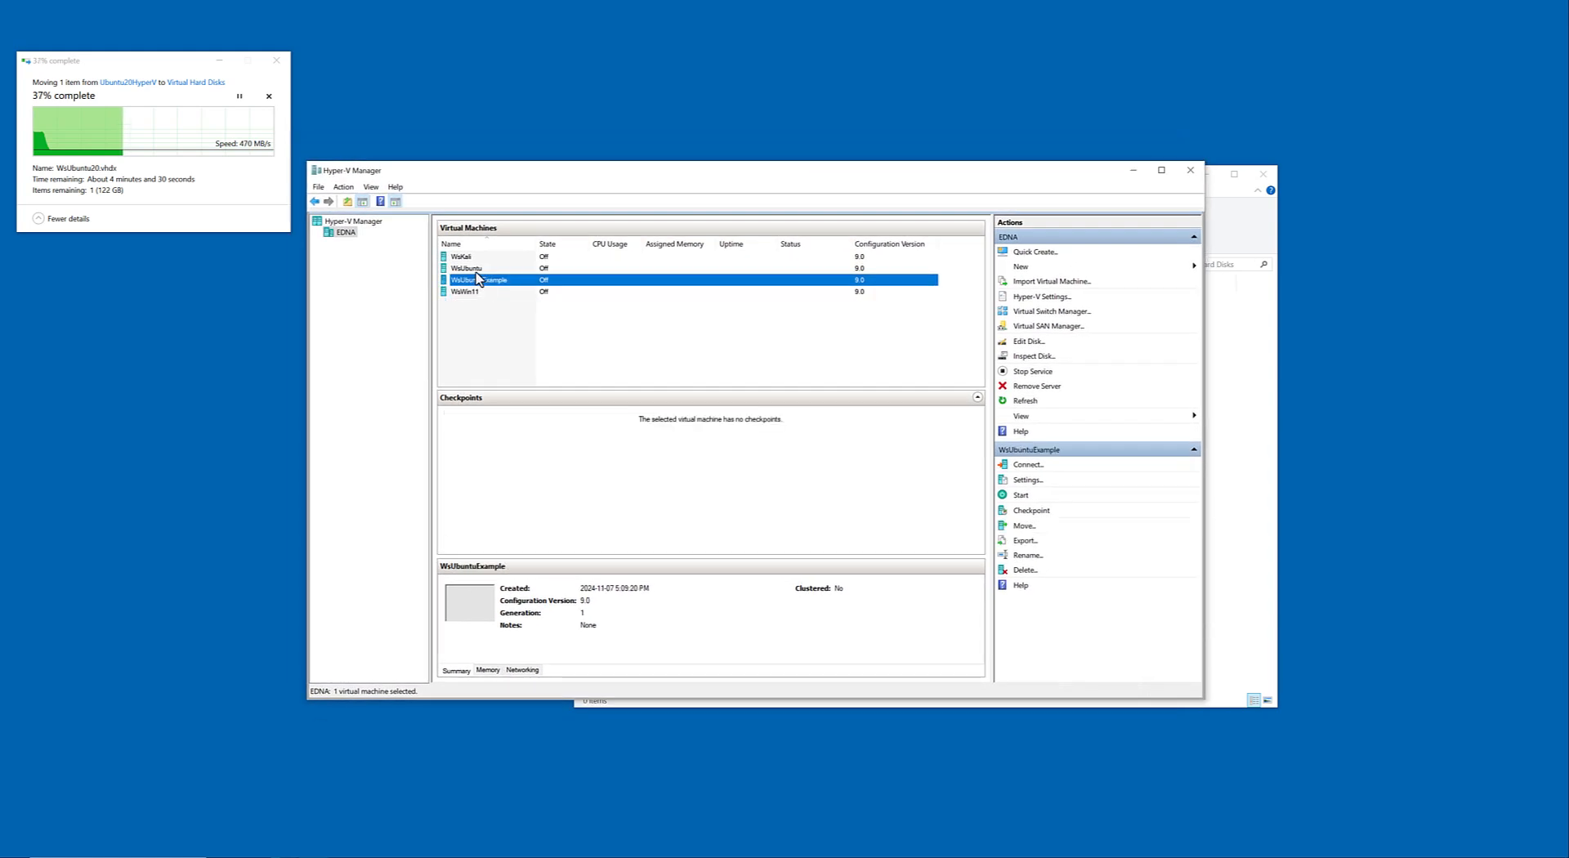
click(477, 270)
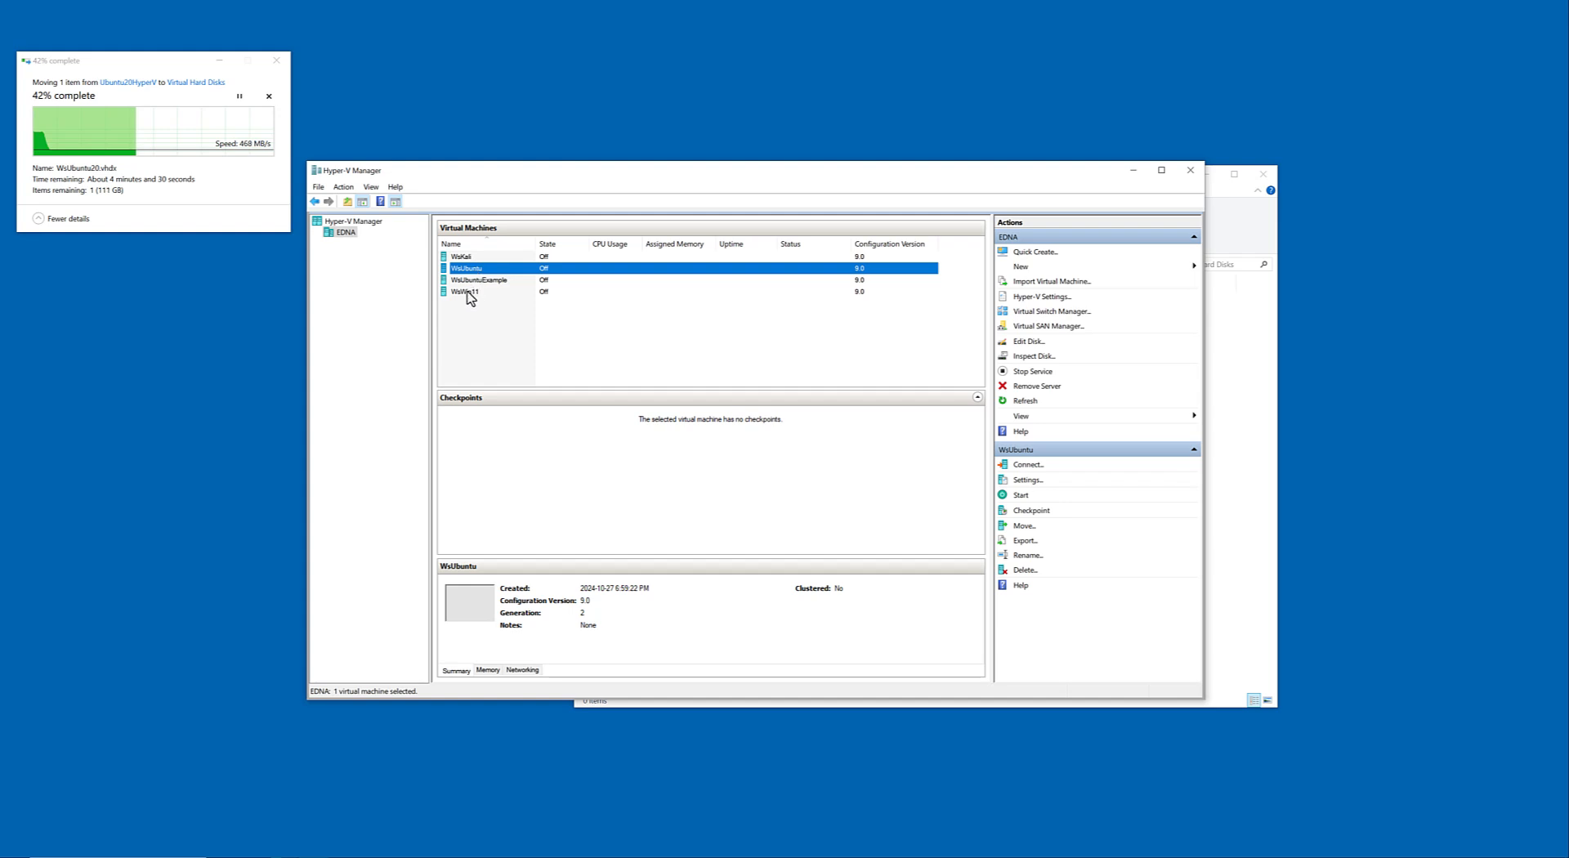
click(469, 293)
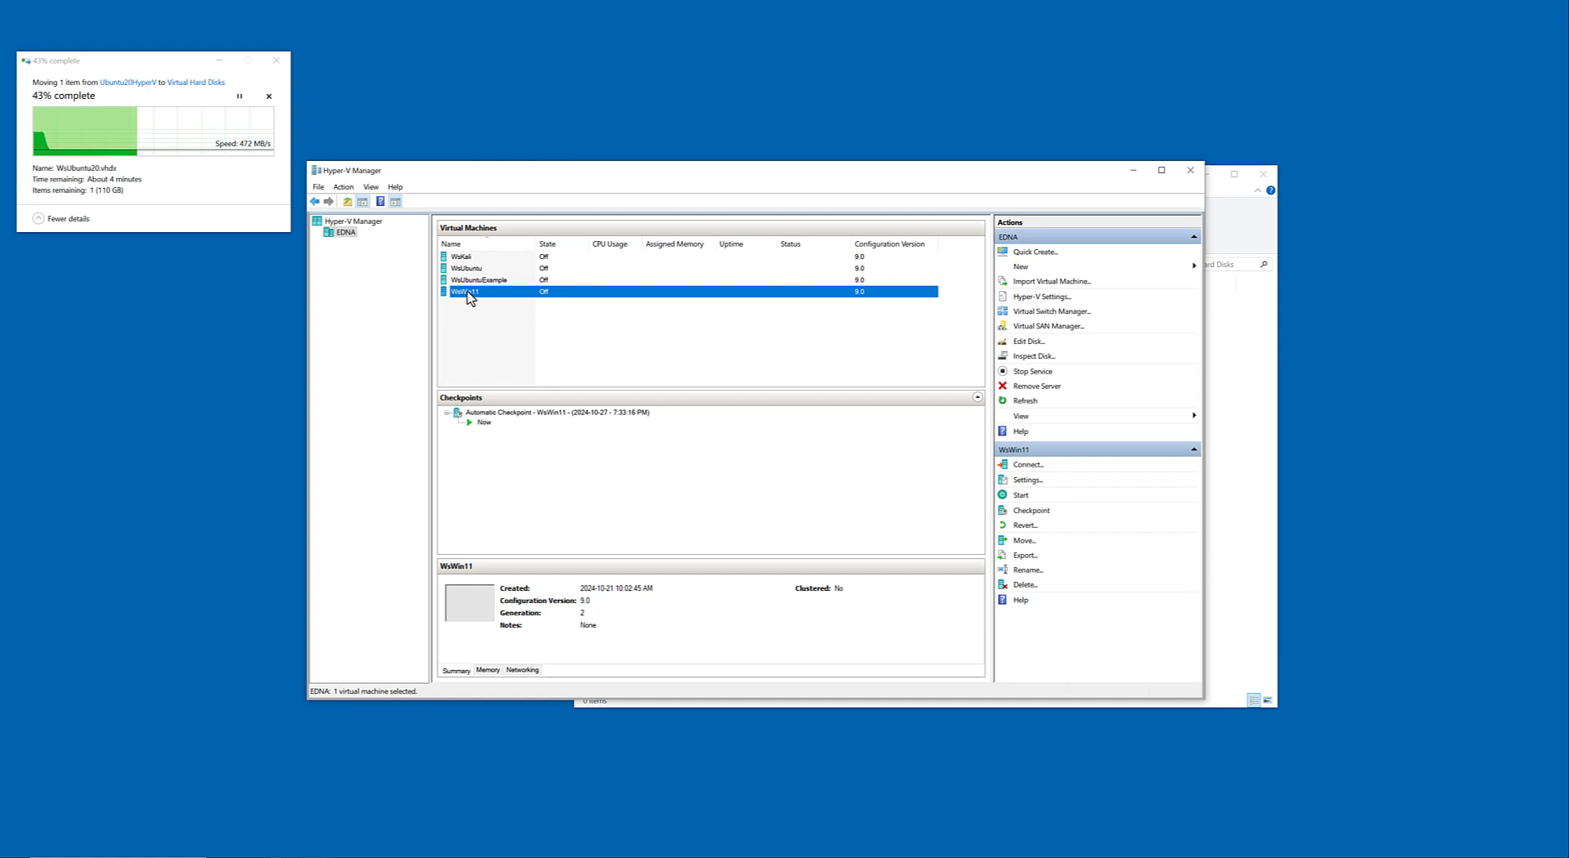
click(468, 270)
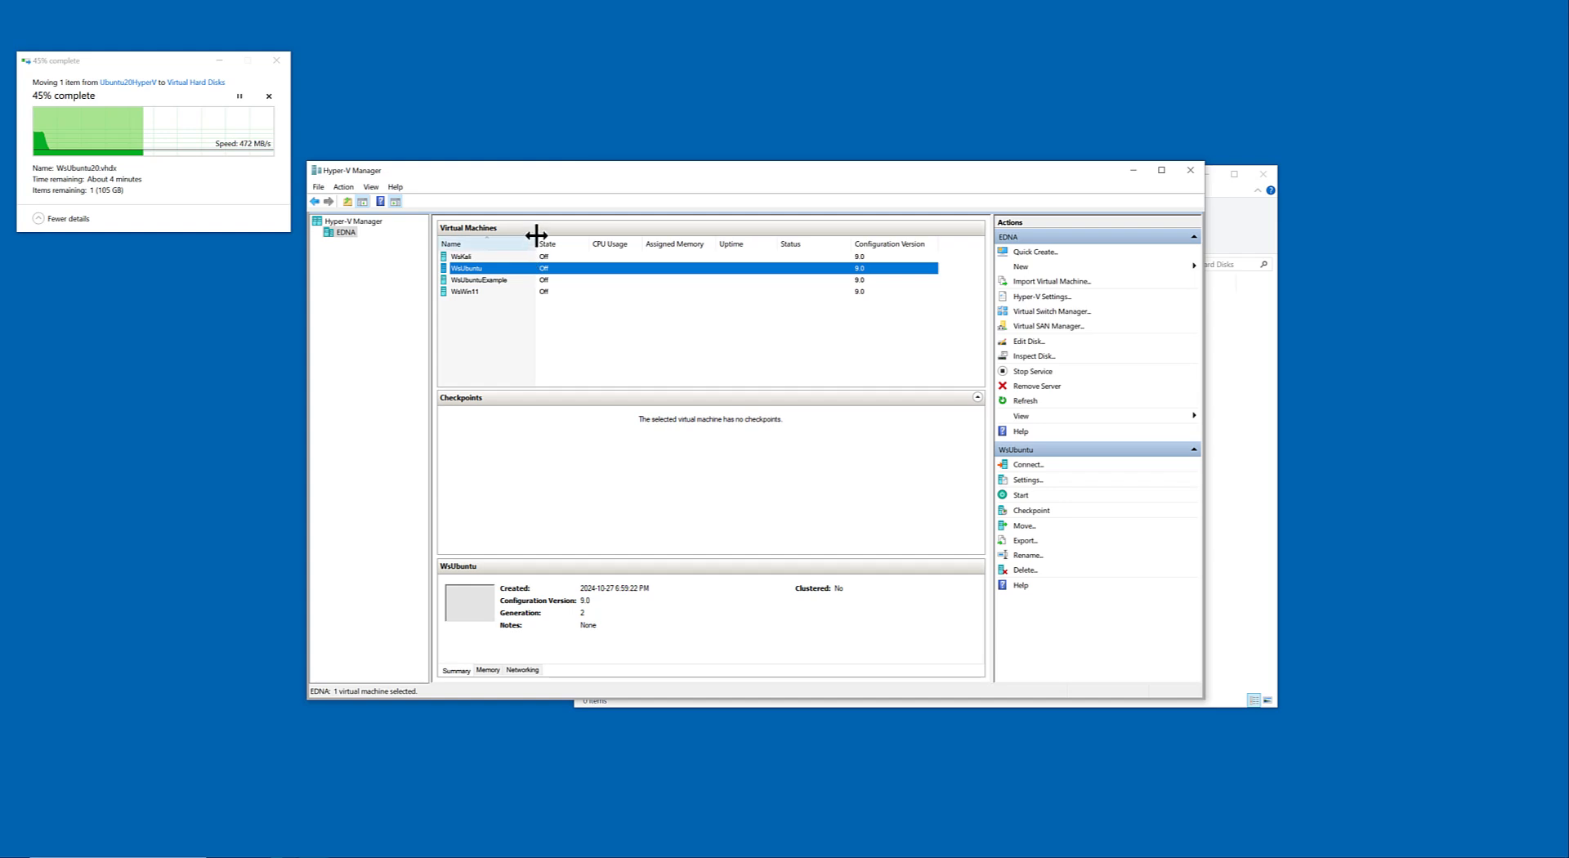
drag(536, 241, 531, 242)
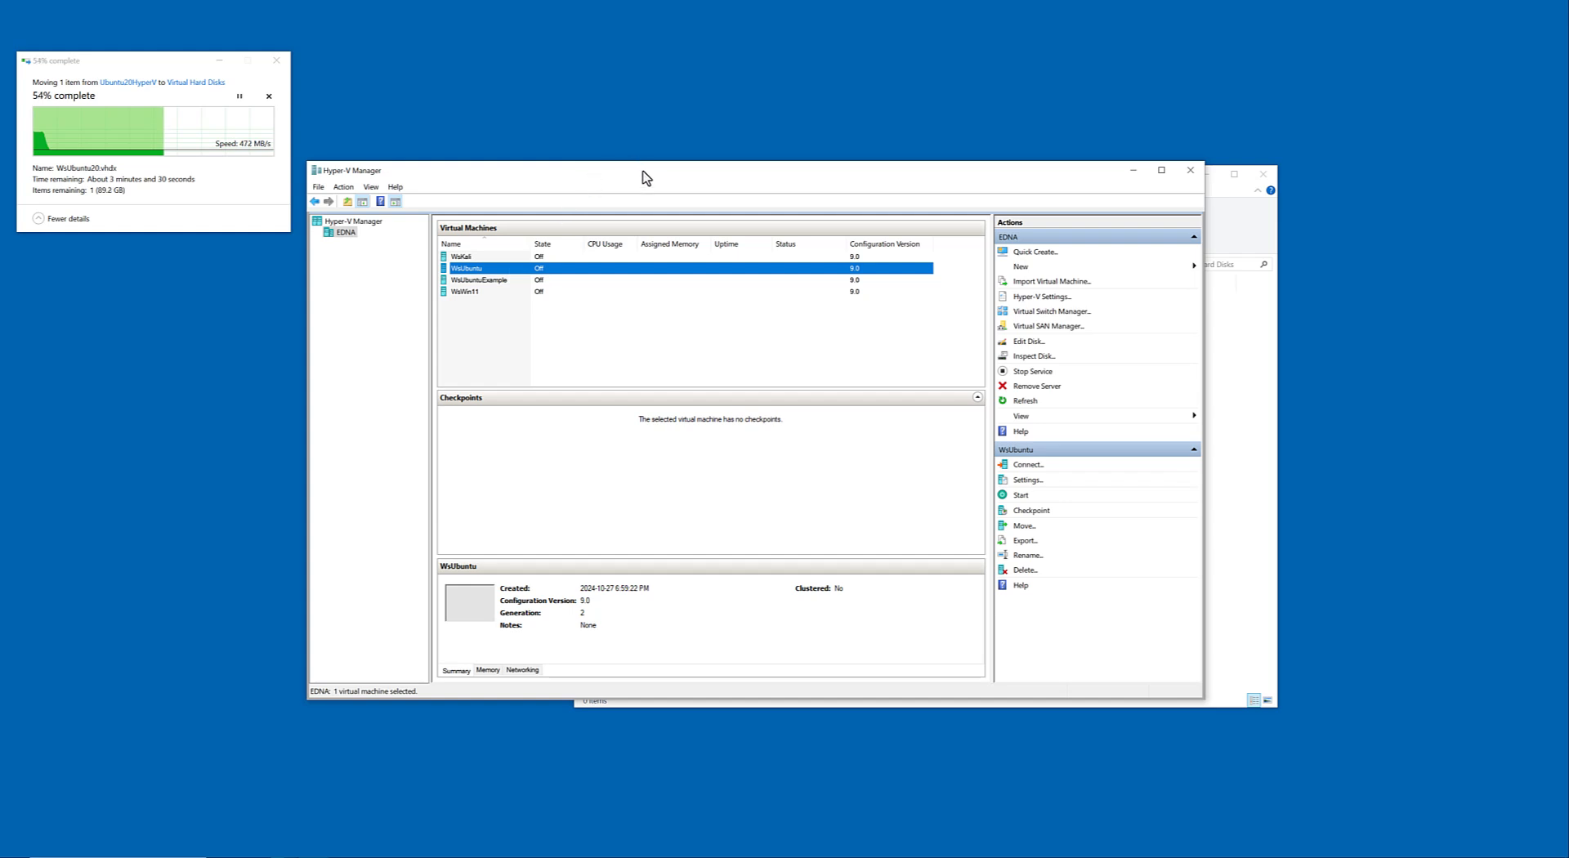
Reposition the Hyper-V Manager window, bring the WsUbuntuExample settings window into view and minimize File Explorer.
drag(641, 172, 643, 214)
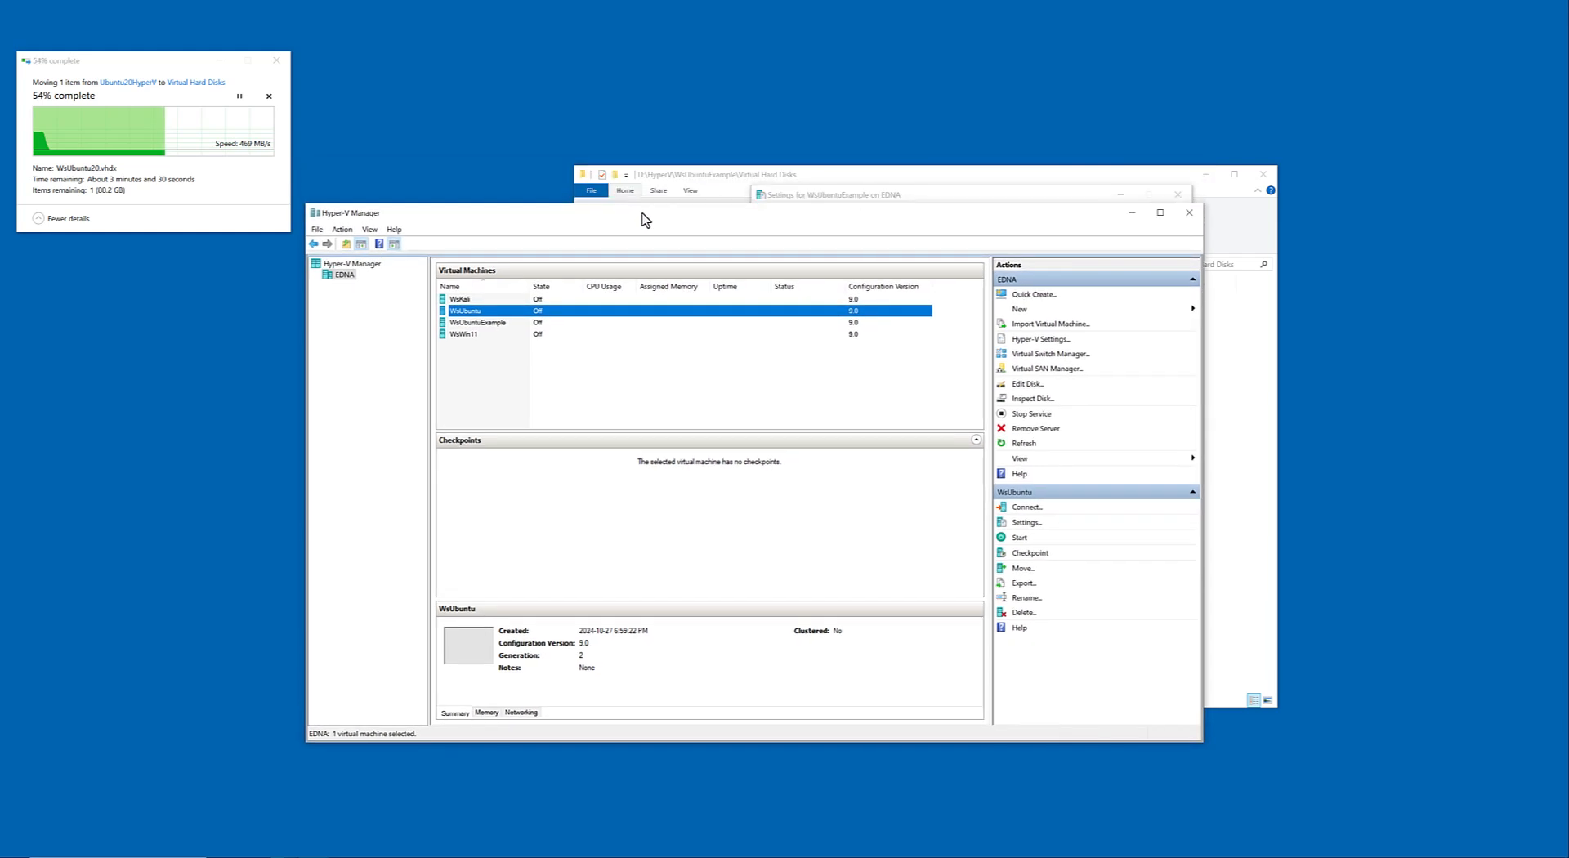
drag(694, 178, 655, 251)
click(855, 195)
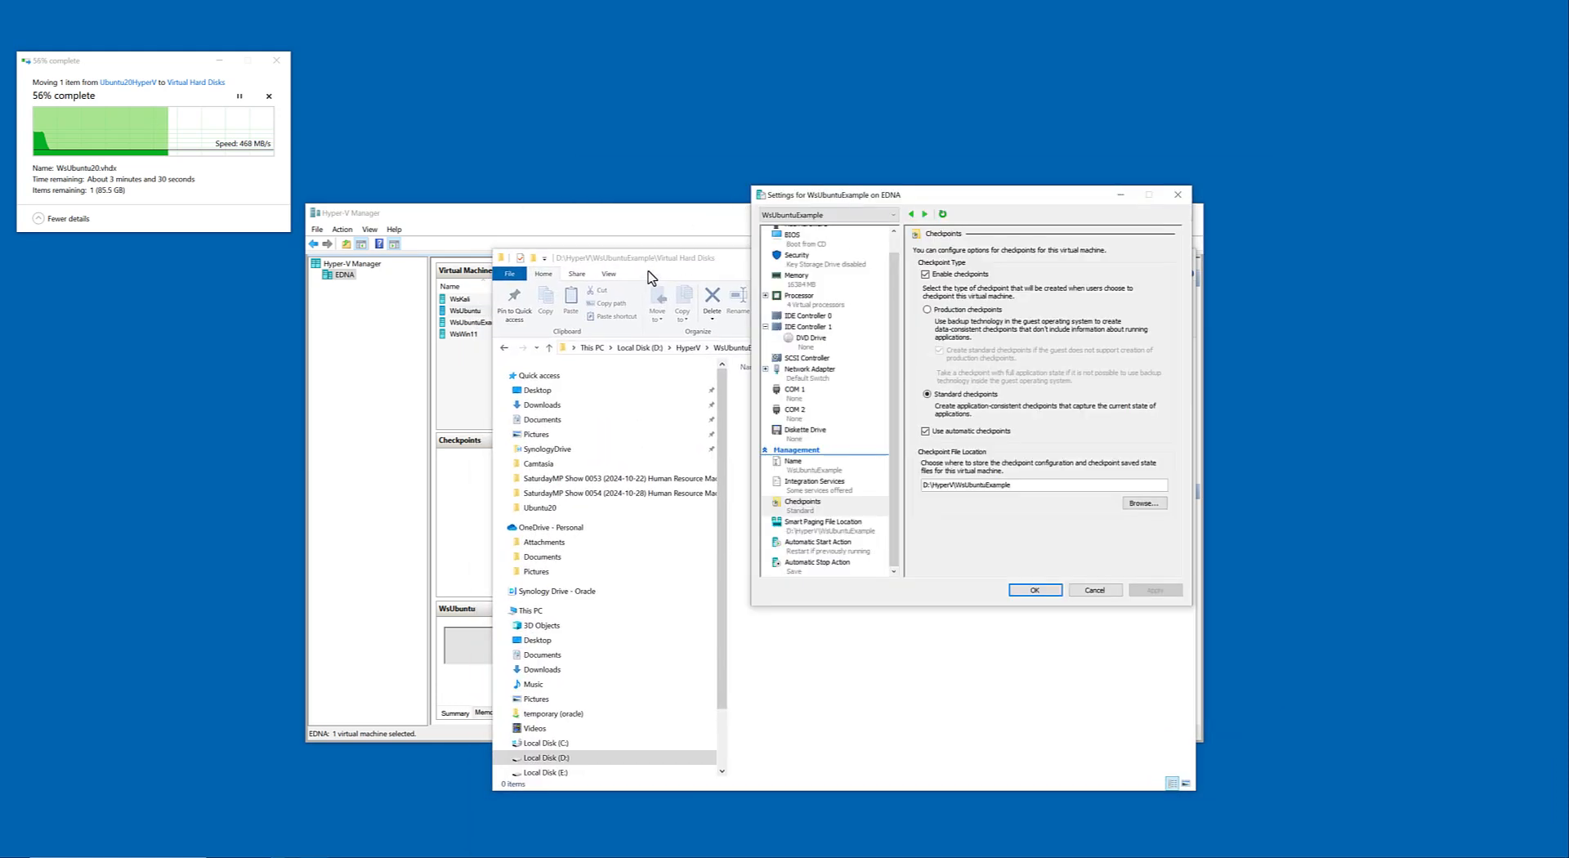
click(647, 273)
click(1125, 258)
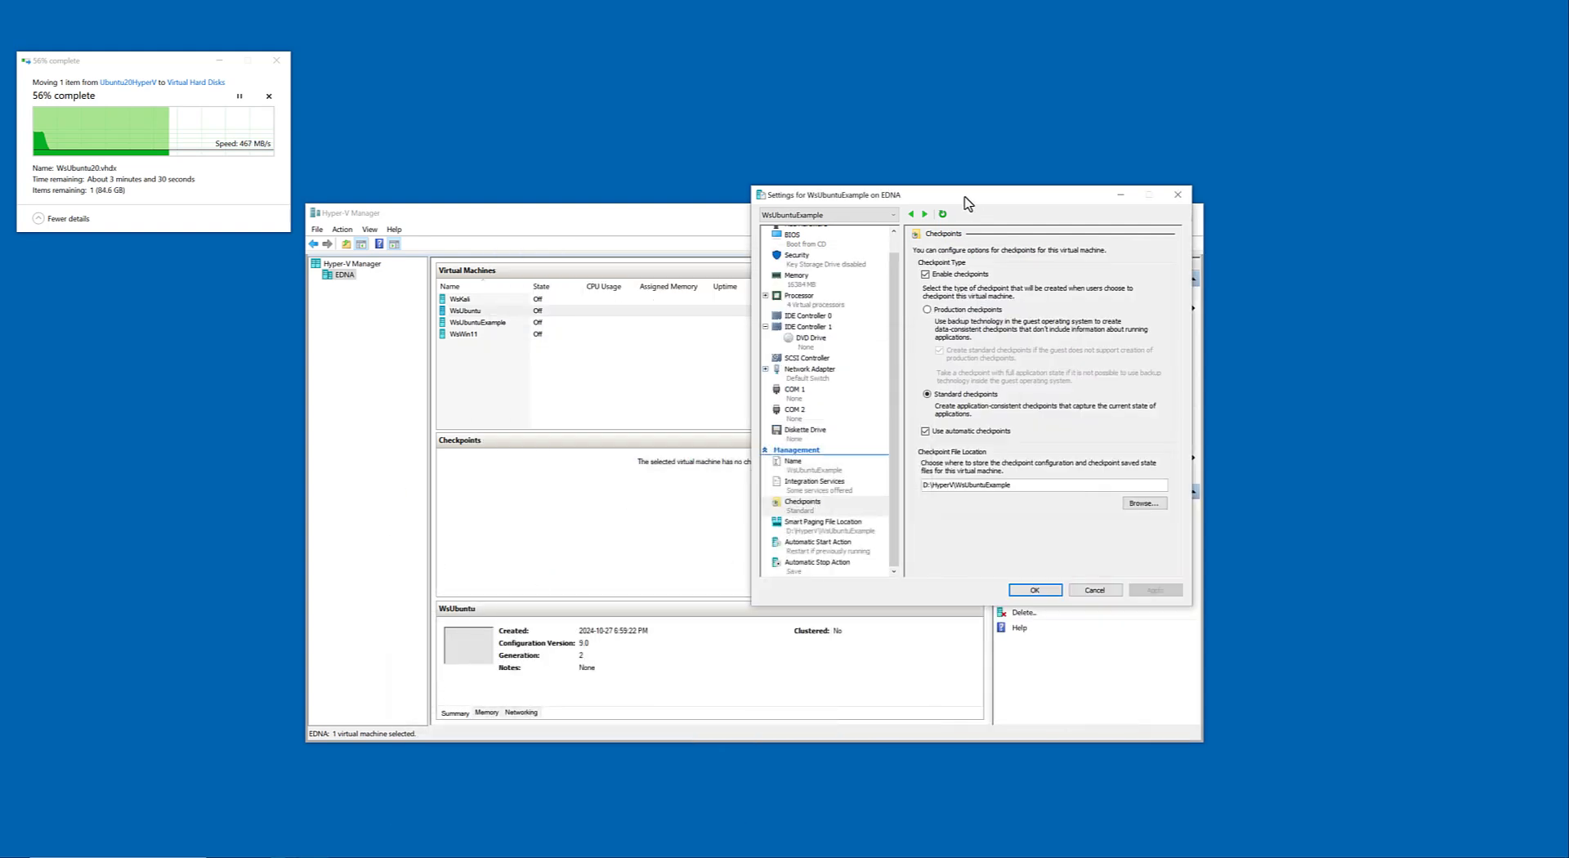
Place the WsUbuntuExample settings window in front of Hyper-V Manager and collapse IDE Controller 1 in its hardware list.
drag(966, 200, 1028, 132)
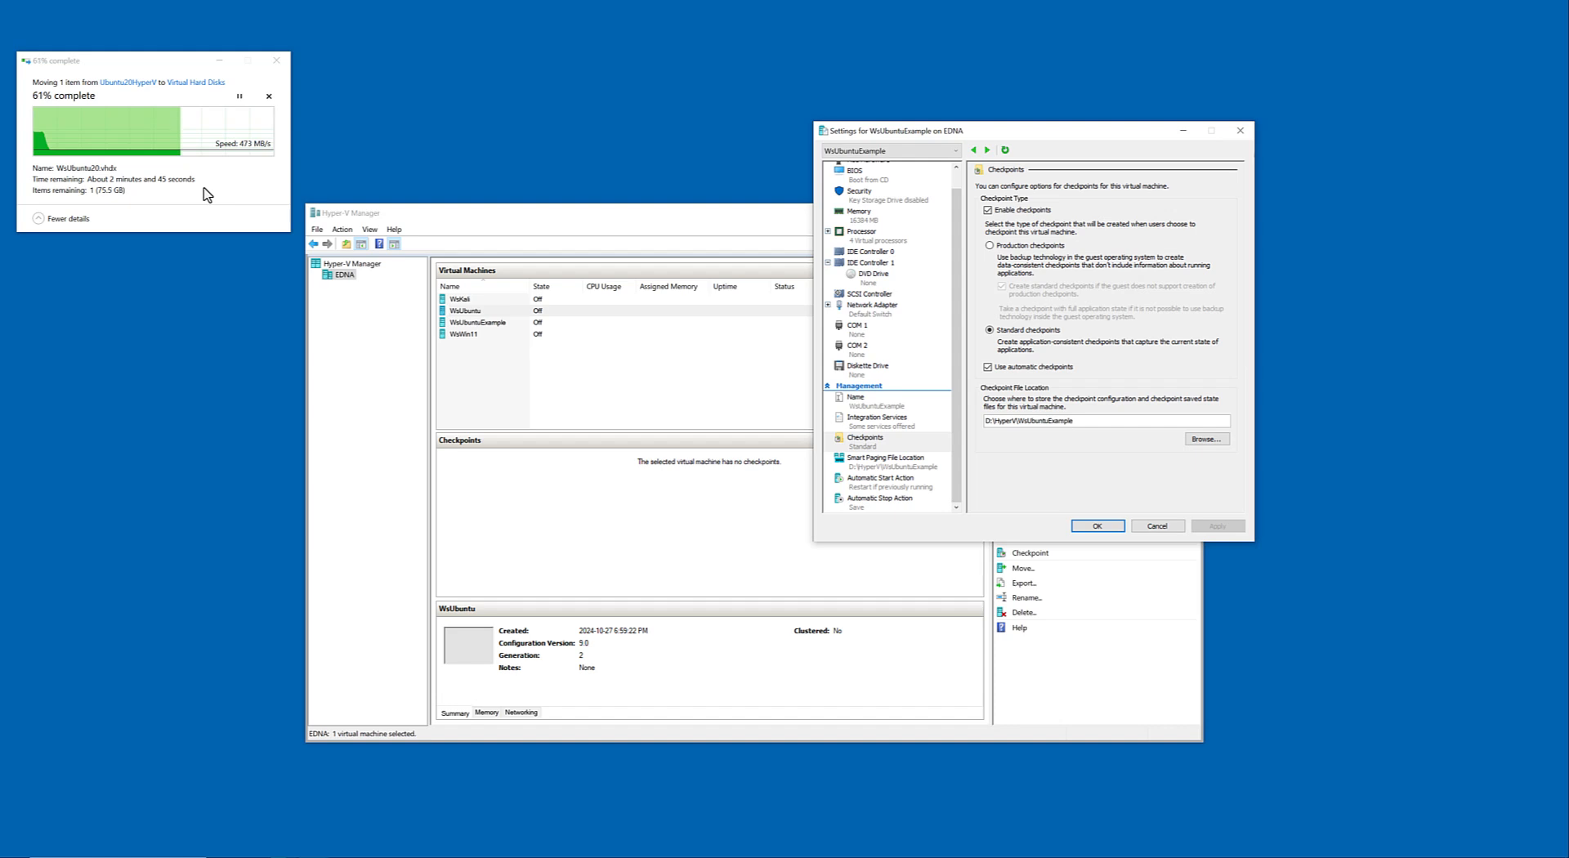
click(448, 221)
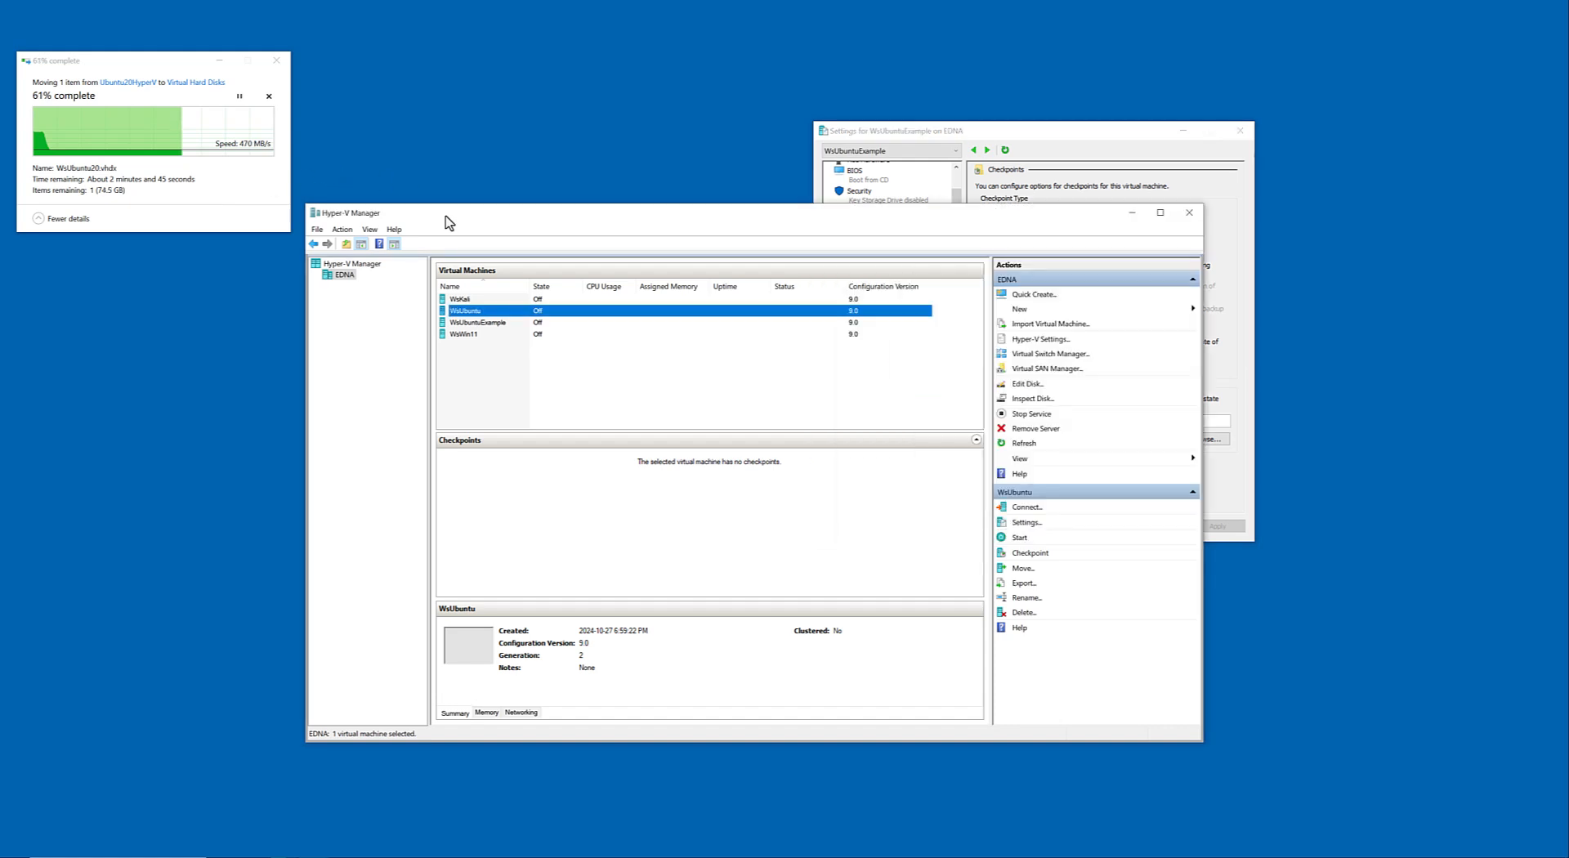
drag(936, 138, 899, 135)
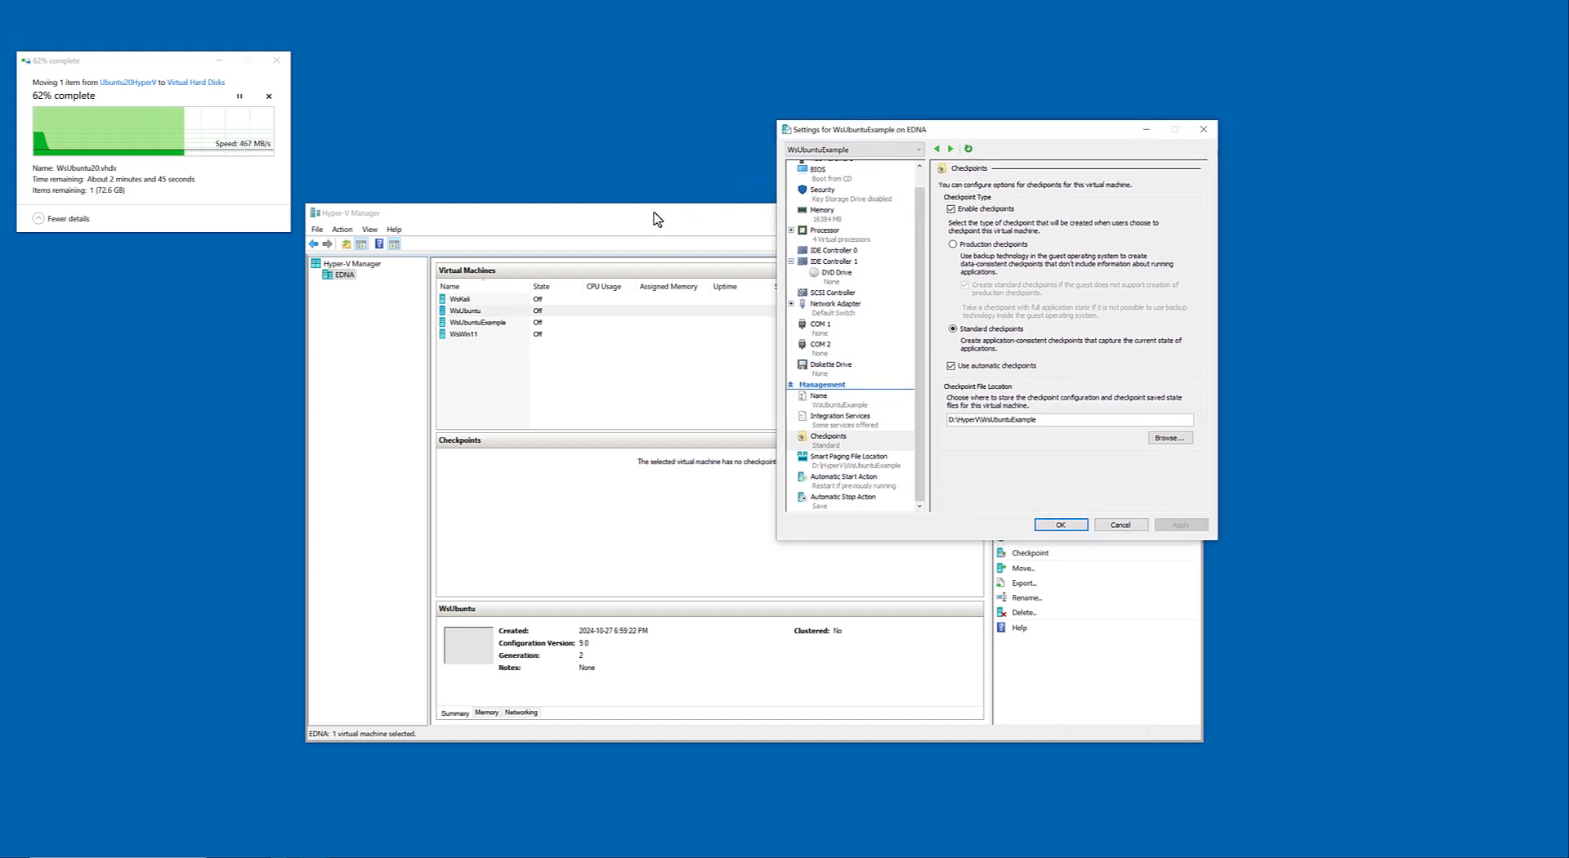
mouse_move(921, 221)
mouse_down()
mouse_move(923, 196)
mouse_move(921, 265)
mouse_move(922, 200)
mouse_up()
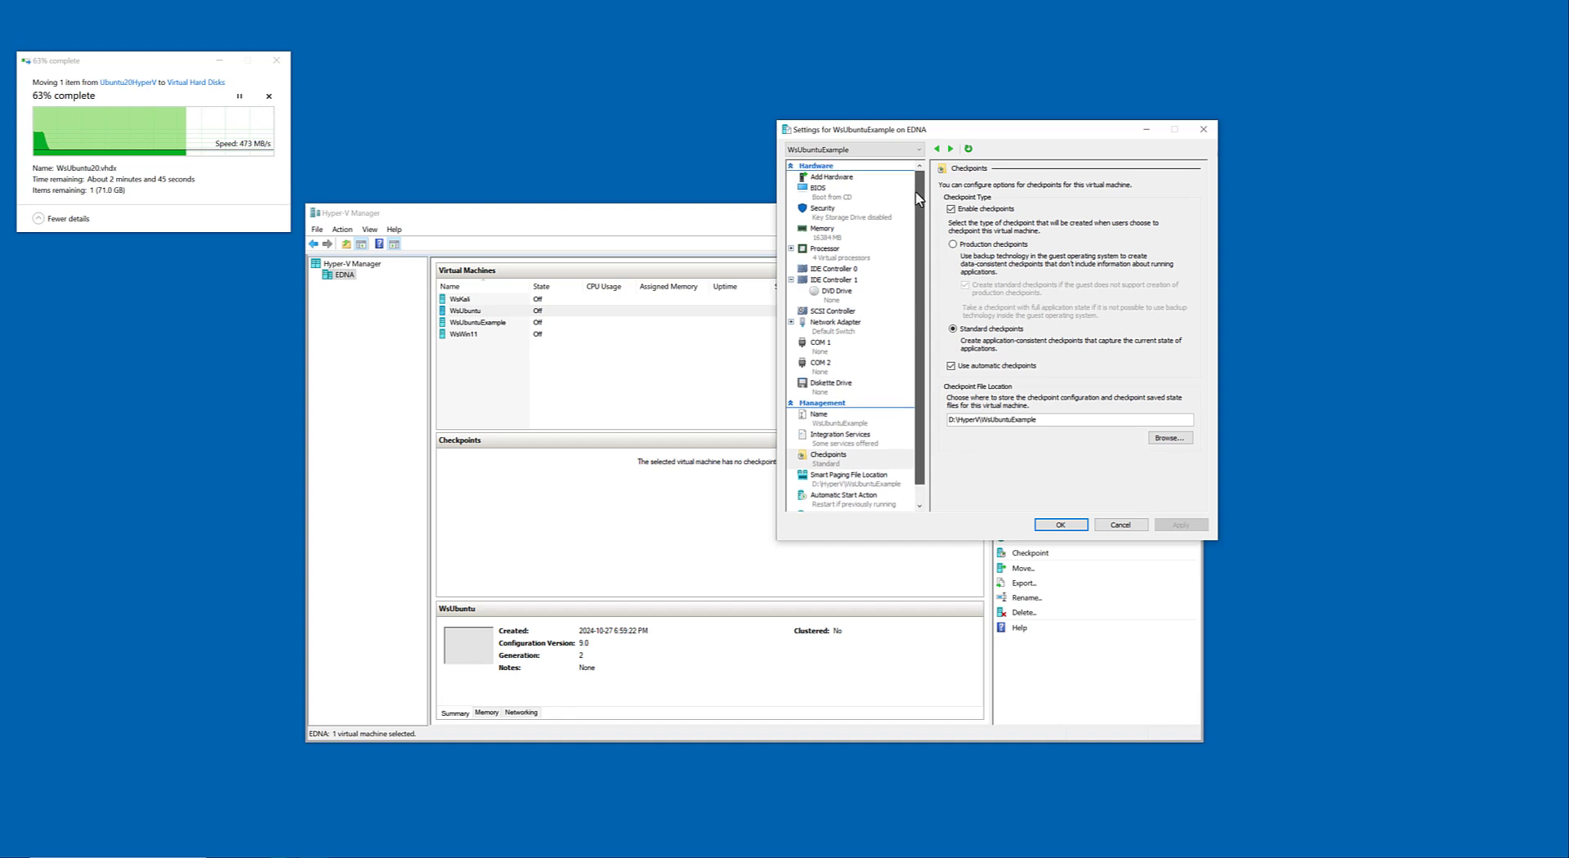
click(792, 279)
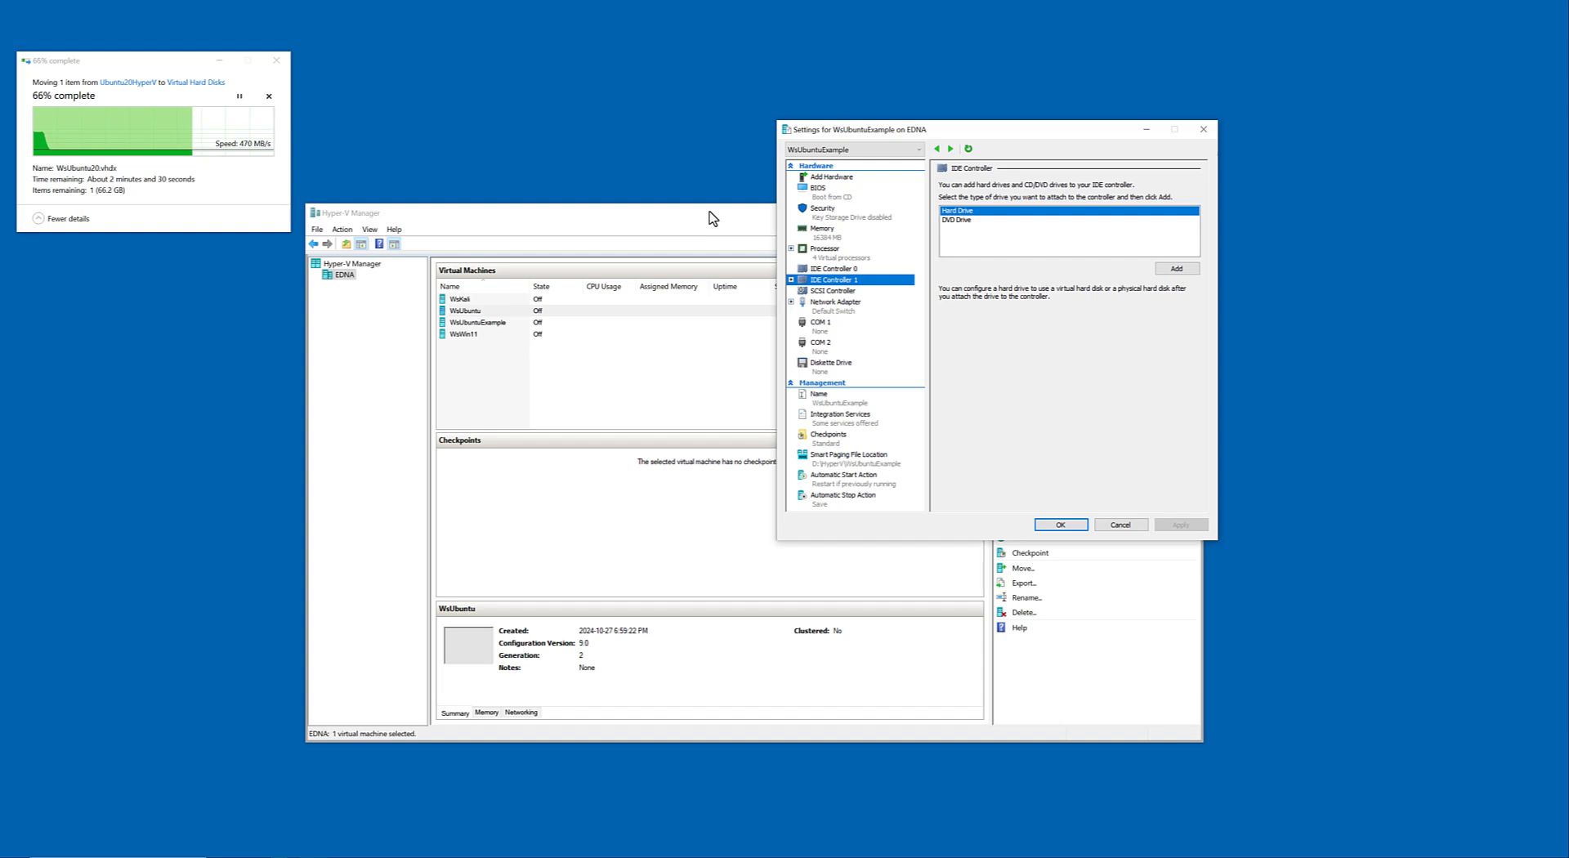
Reposition the Hyper-V Manager window slightly, and examine the summaries of WsWin11 and WsUbuntu in the virtual machine list.
click(474, 335)
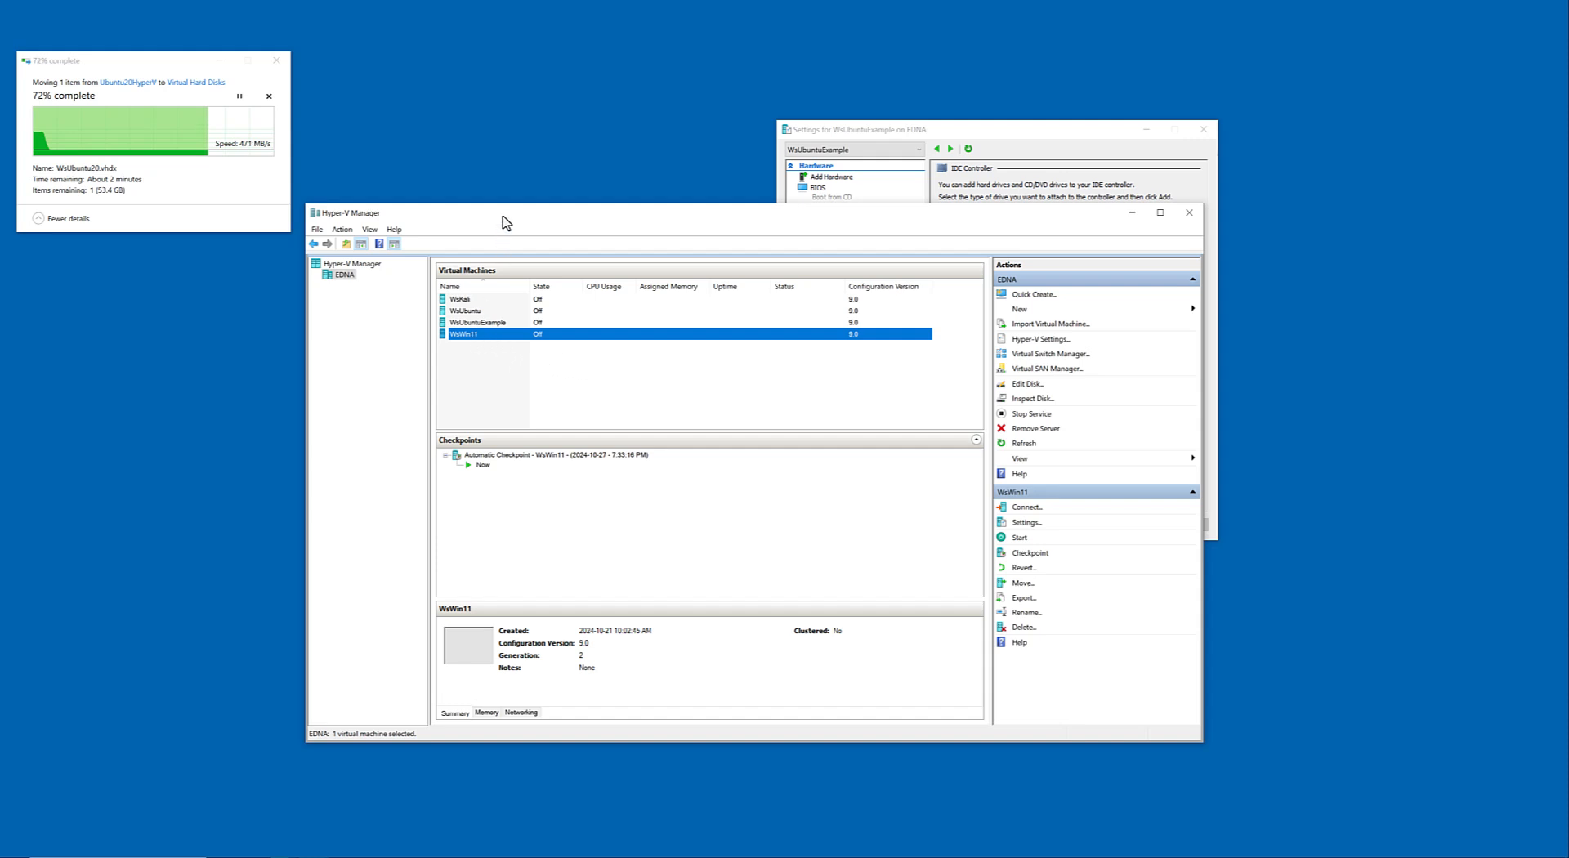
mouse_move(505, 222)
mouse_down()
mouse_move(518, 248)
mouse_move(512, 232)
mouse_up()
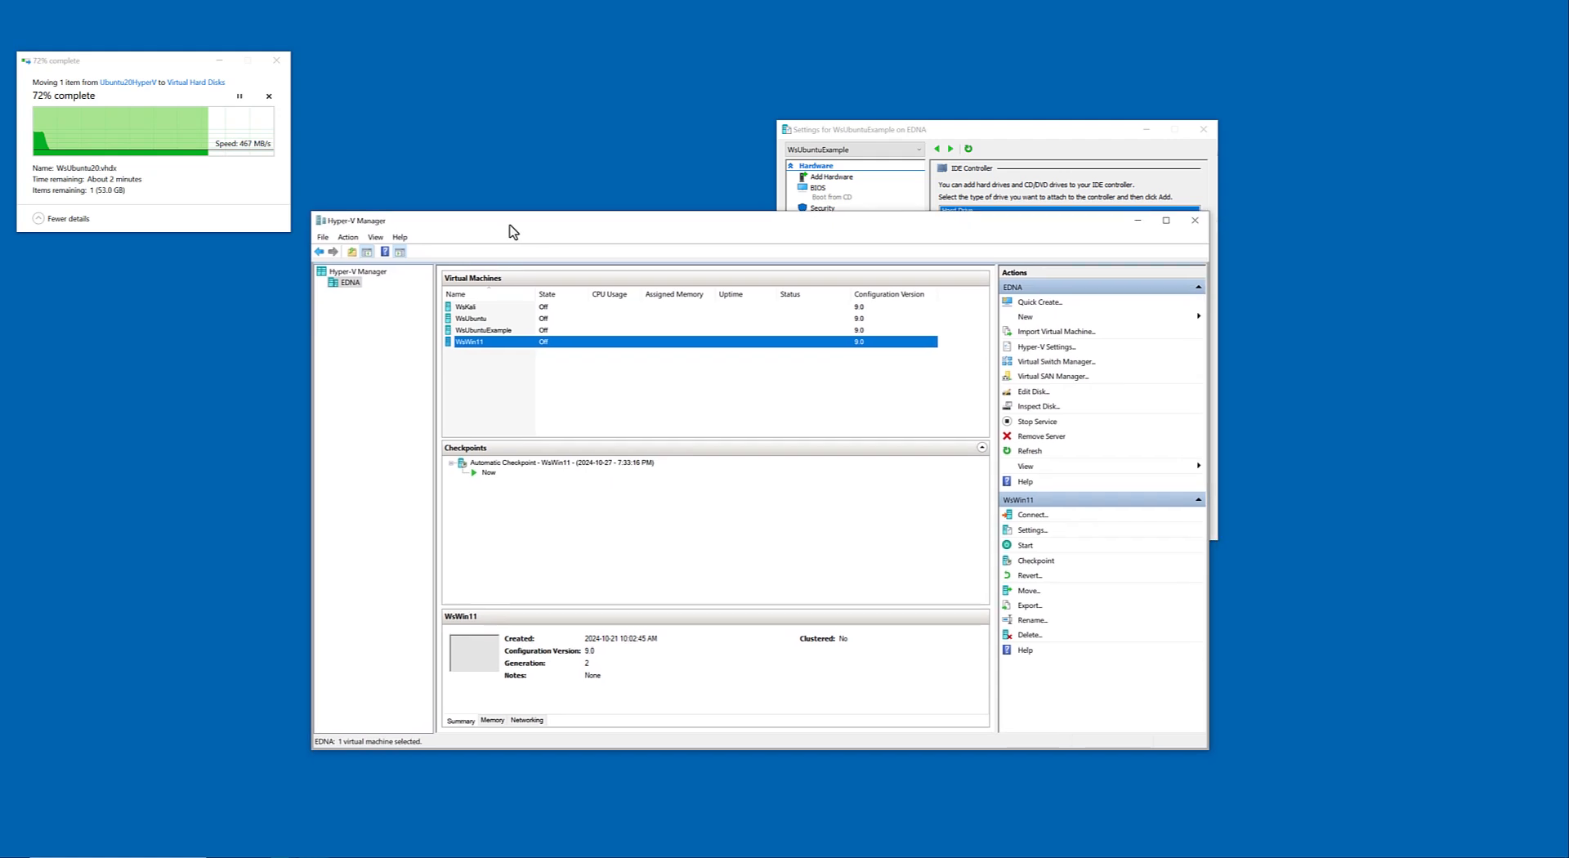
click(463, 322)
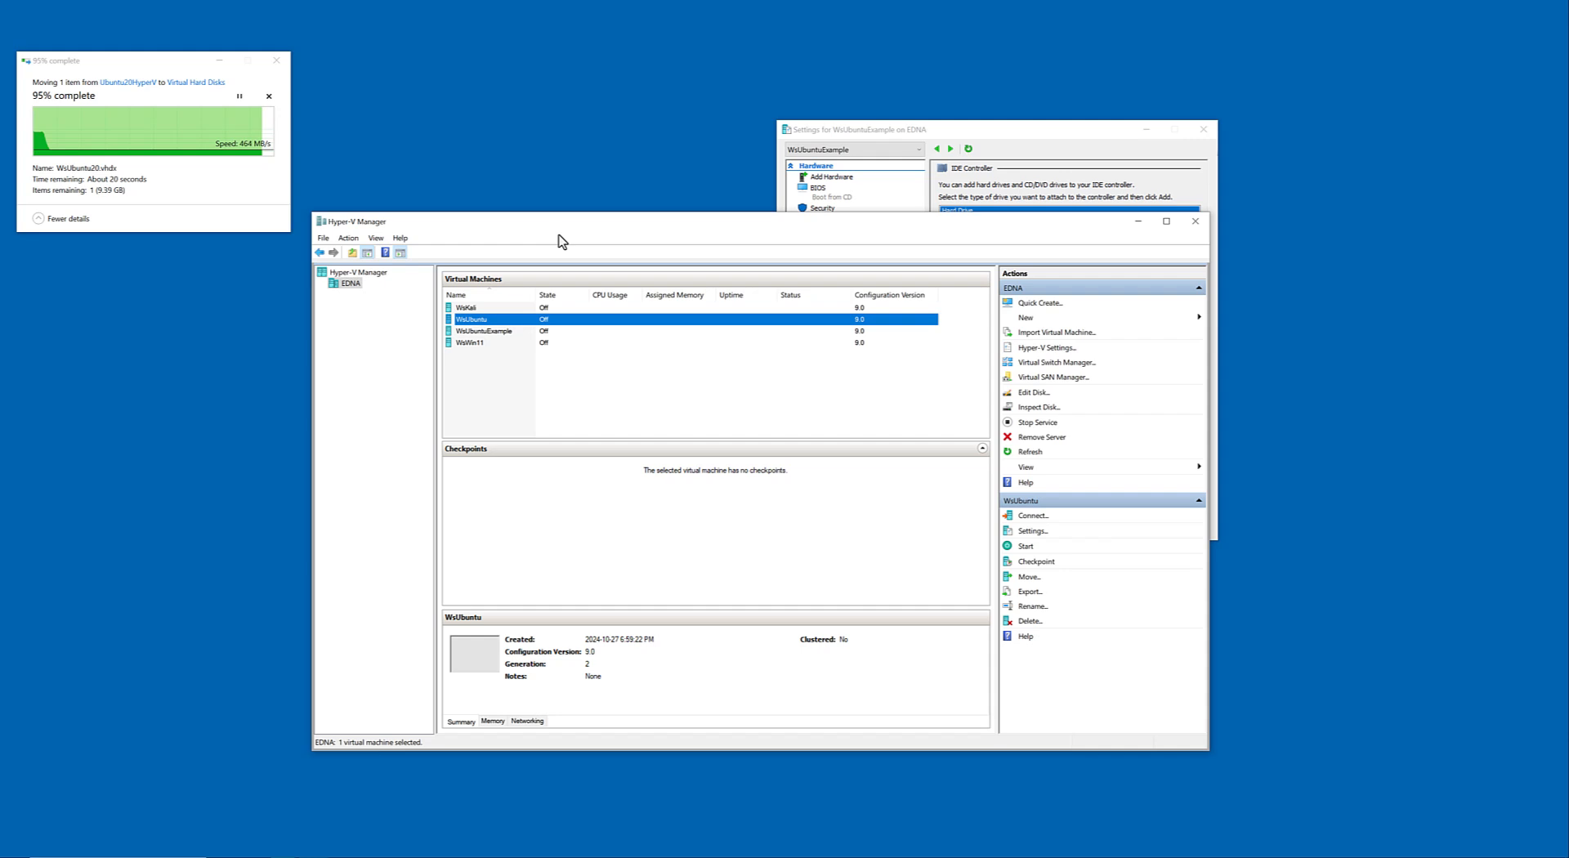
Expand IDE Controller 1 in the WsUbuntuExample settings and compare its drive options with those of the SCSI Controller.
click(927, 128)
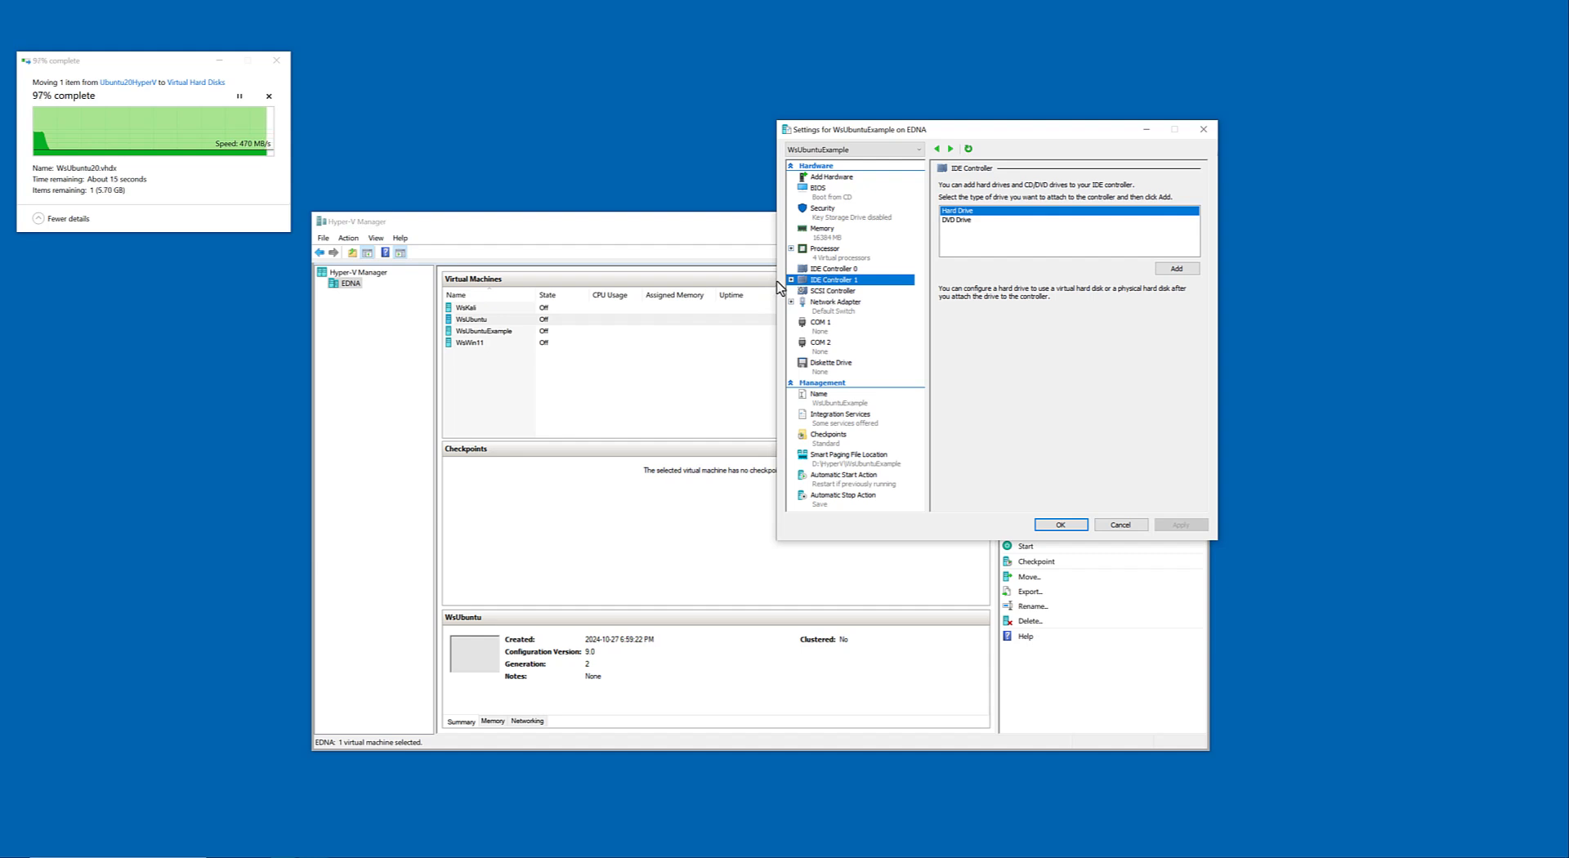
click(791, 280)
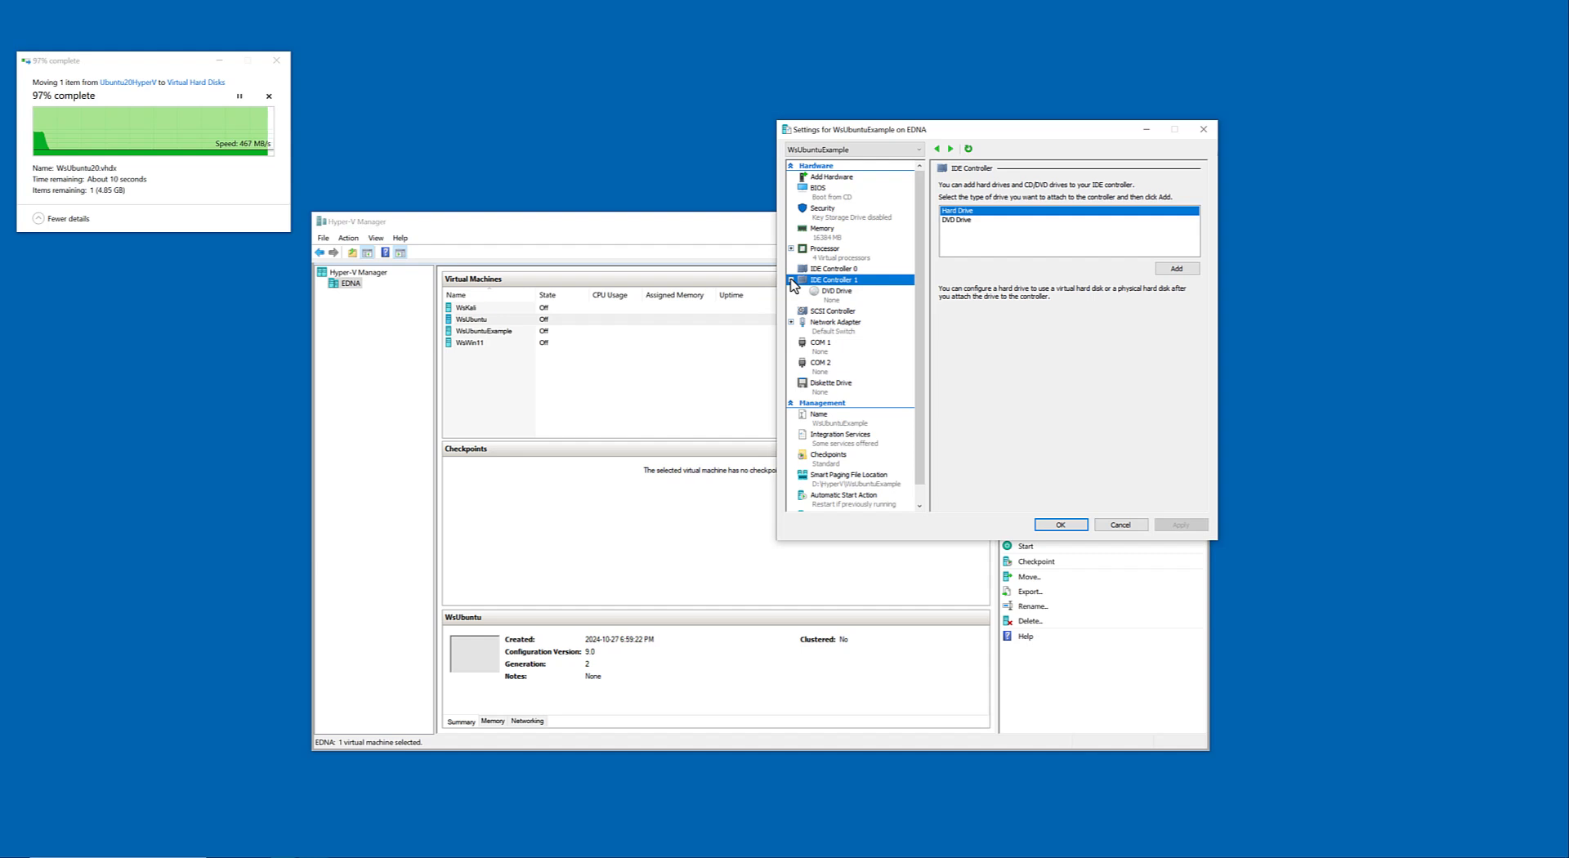
click(821, 314)
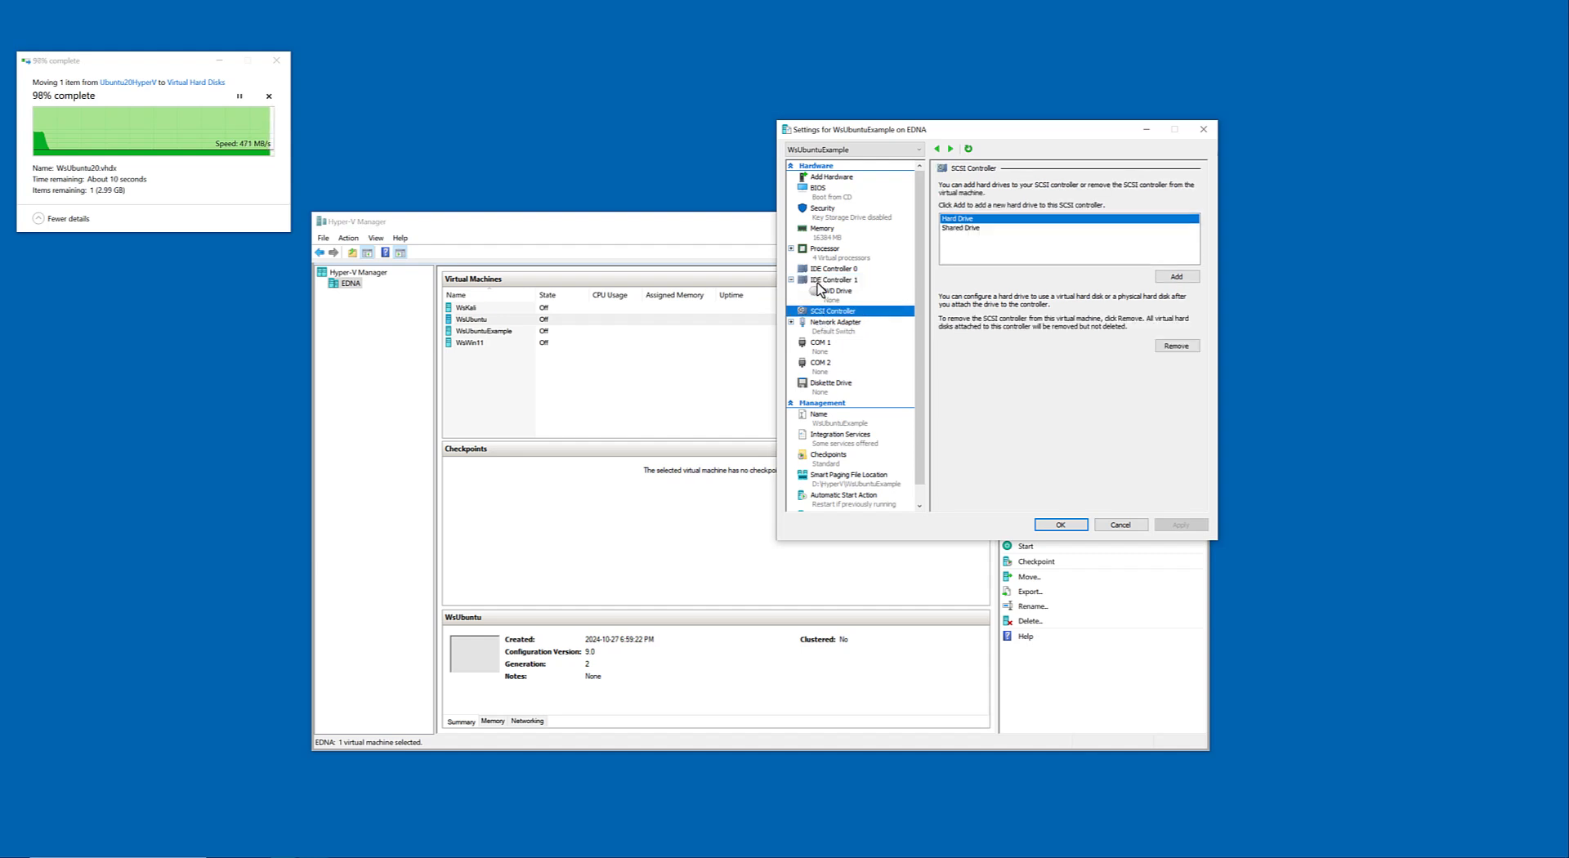
click(819, 281)
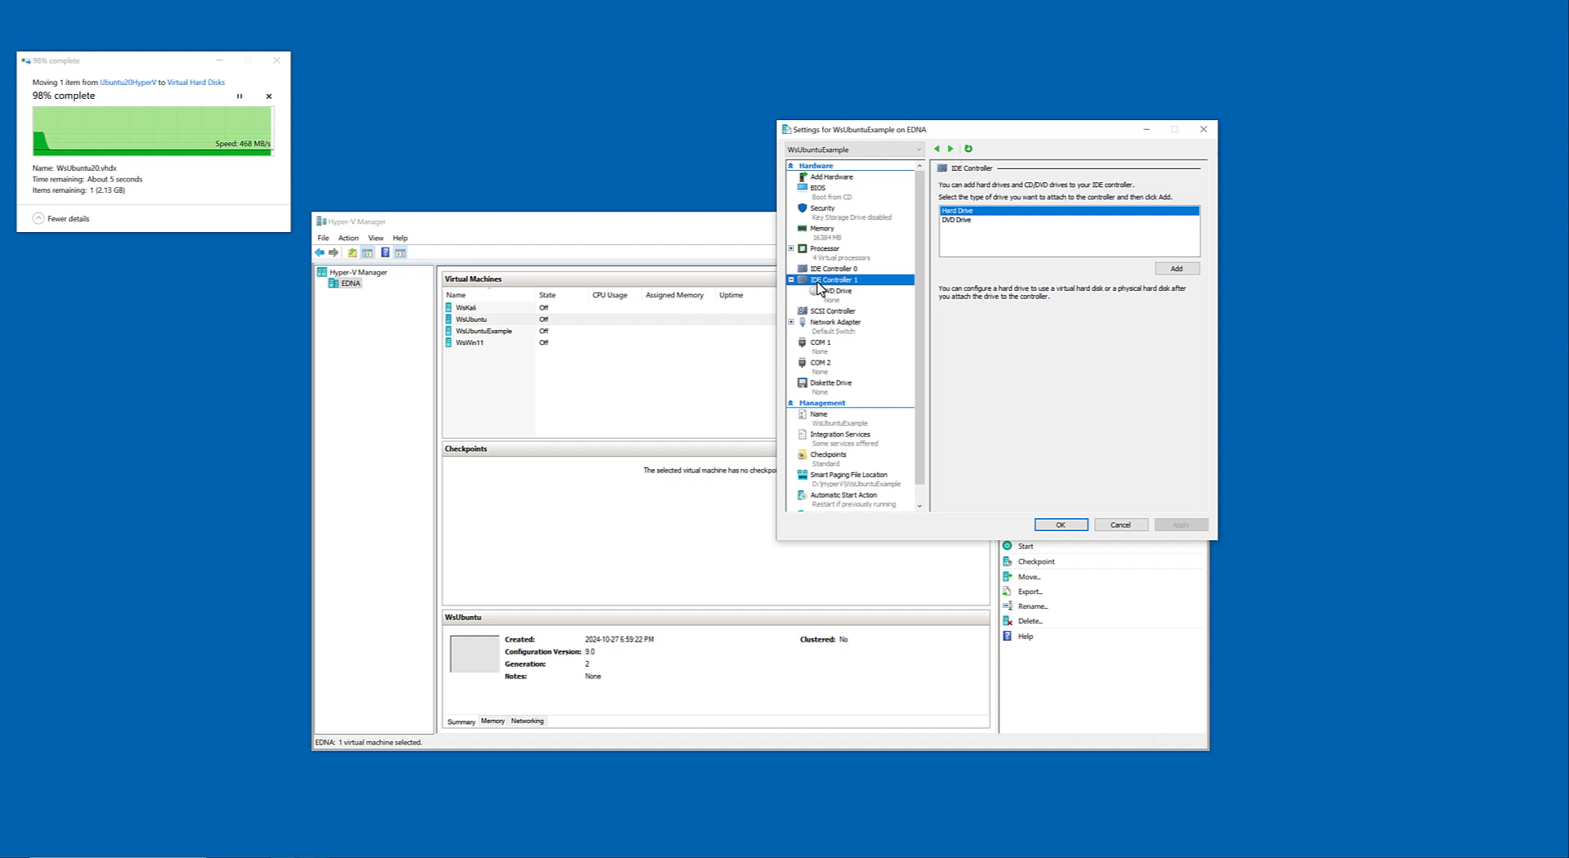
click(829, 313)
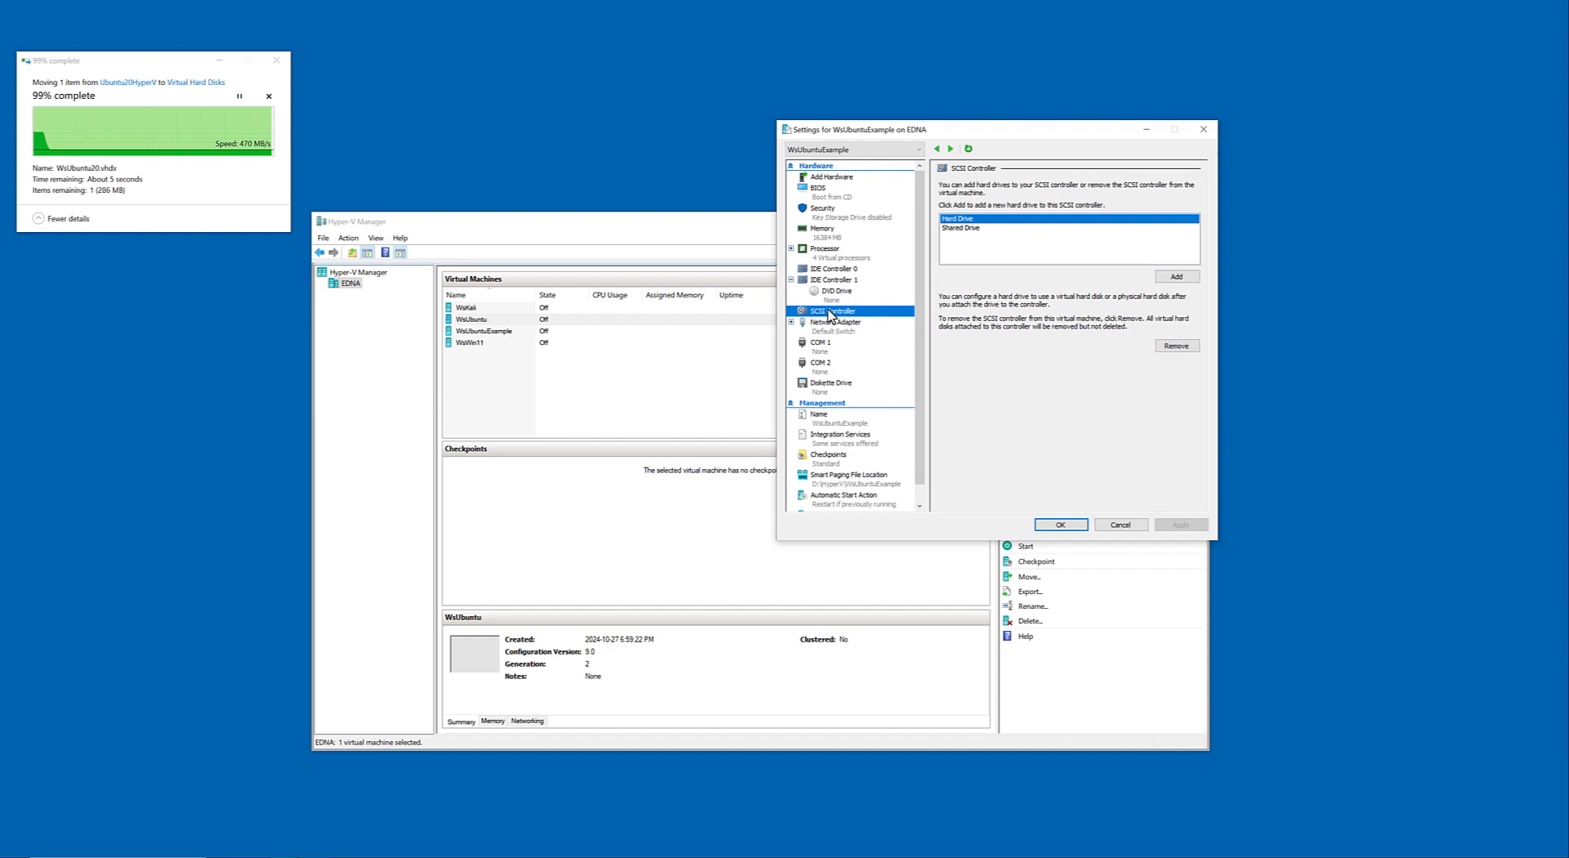
click(826, 282)
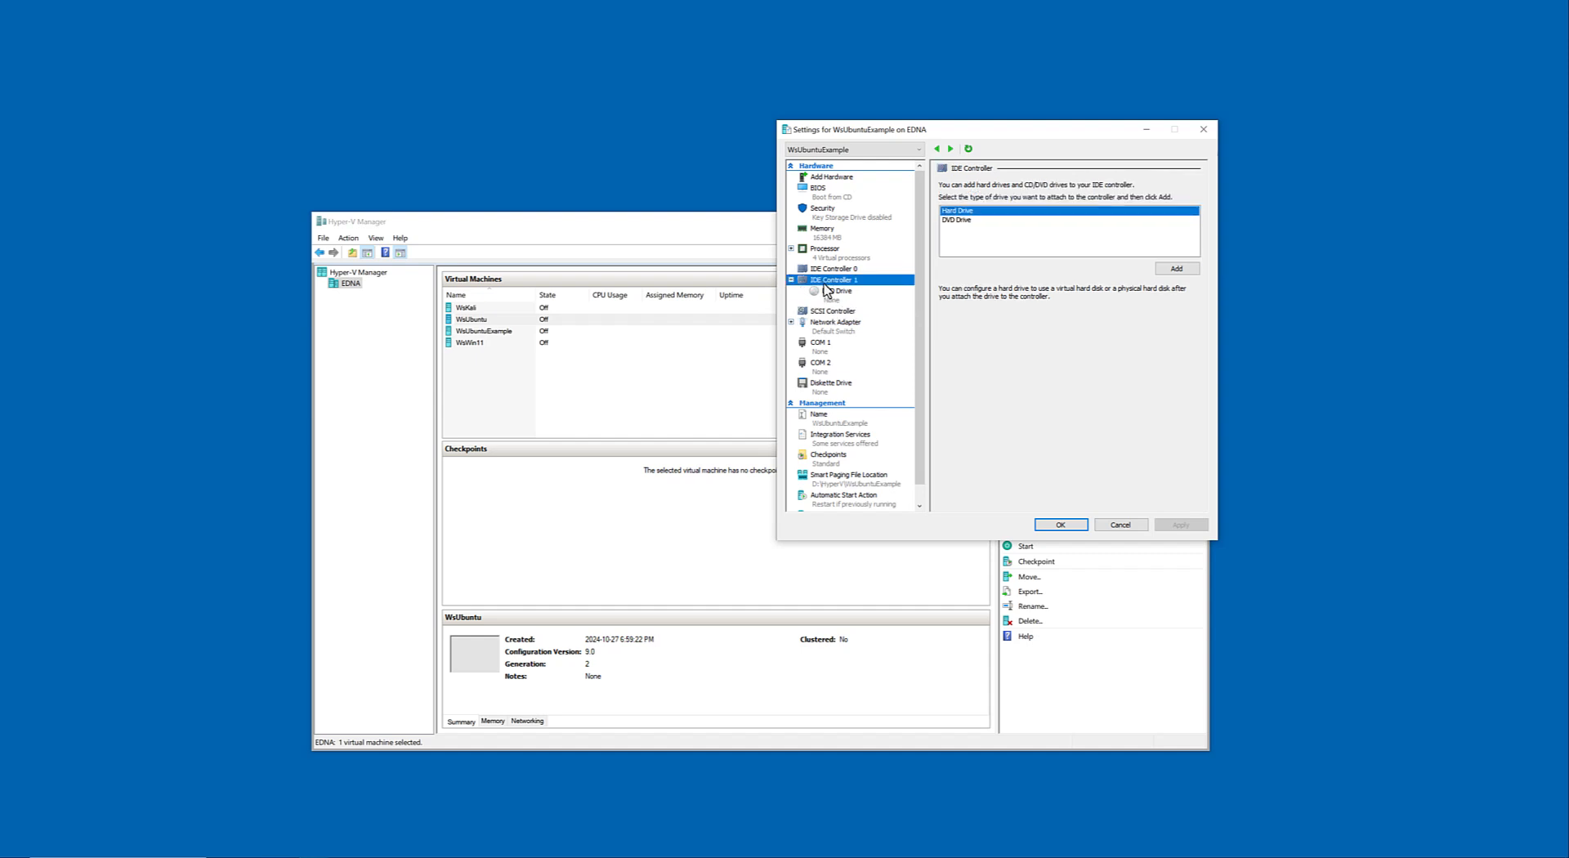
click(833, 315)
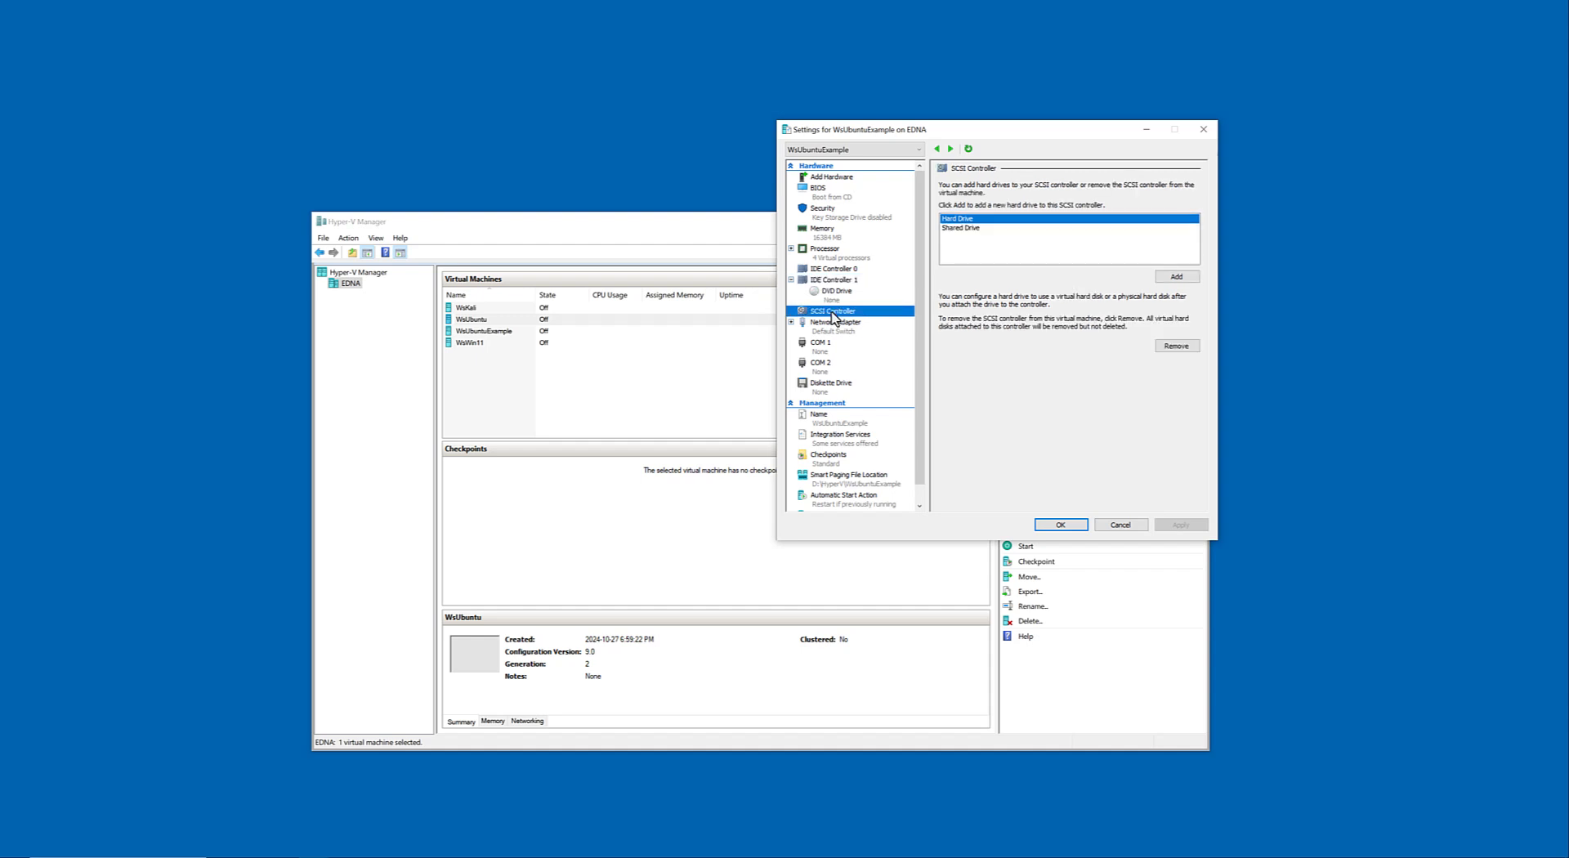
click(830, 280)
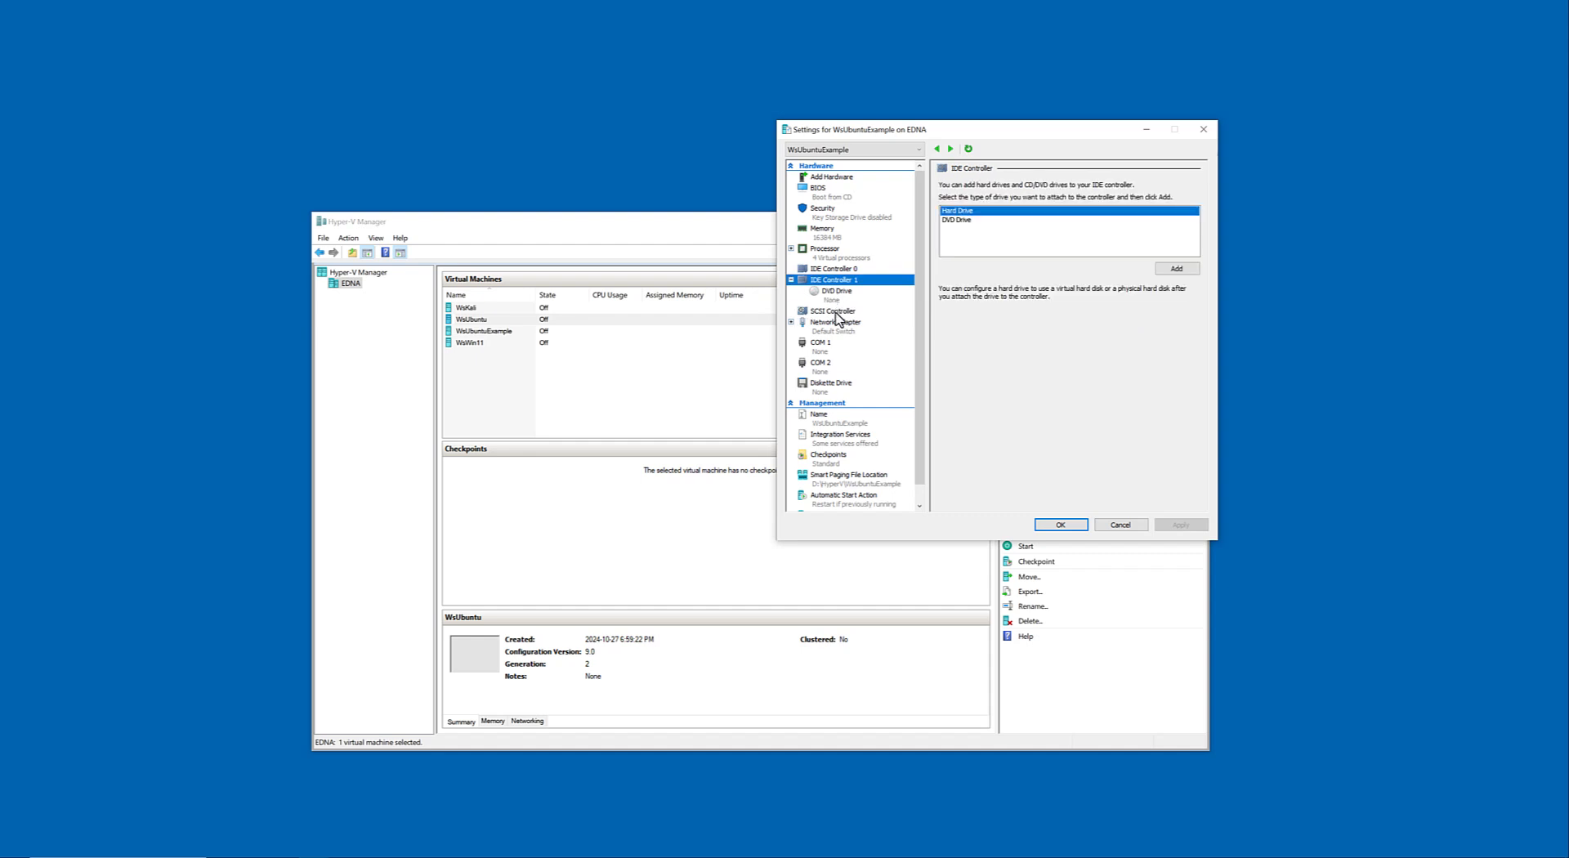
Add a hard drive to the SCSI Controller using WsUbuntu20.vhdx from D:\HyperV\WsUbuntuExample\Virtual Hard Disks.
click(834, 311)
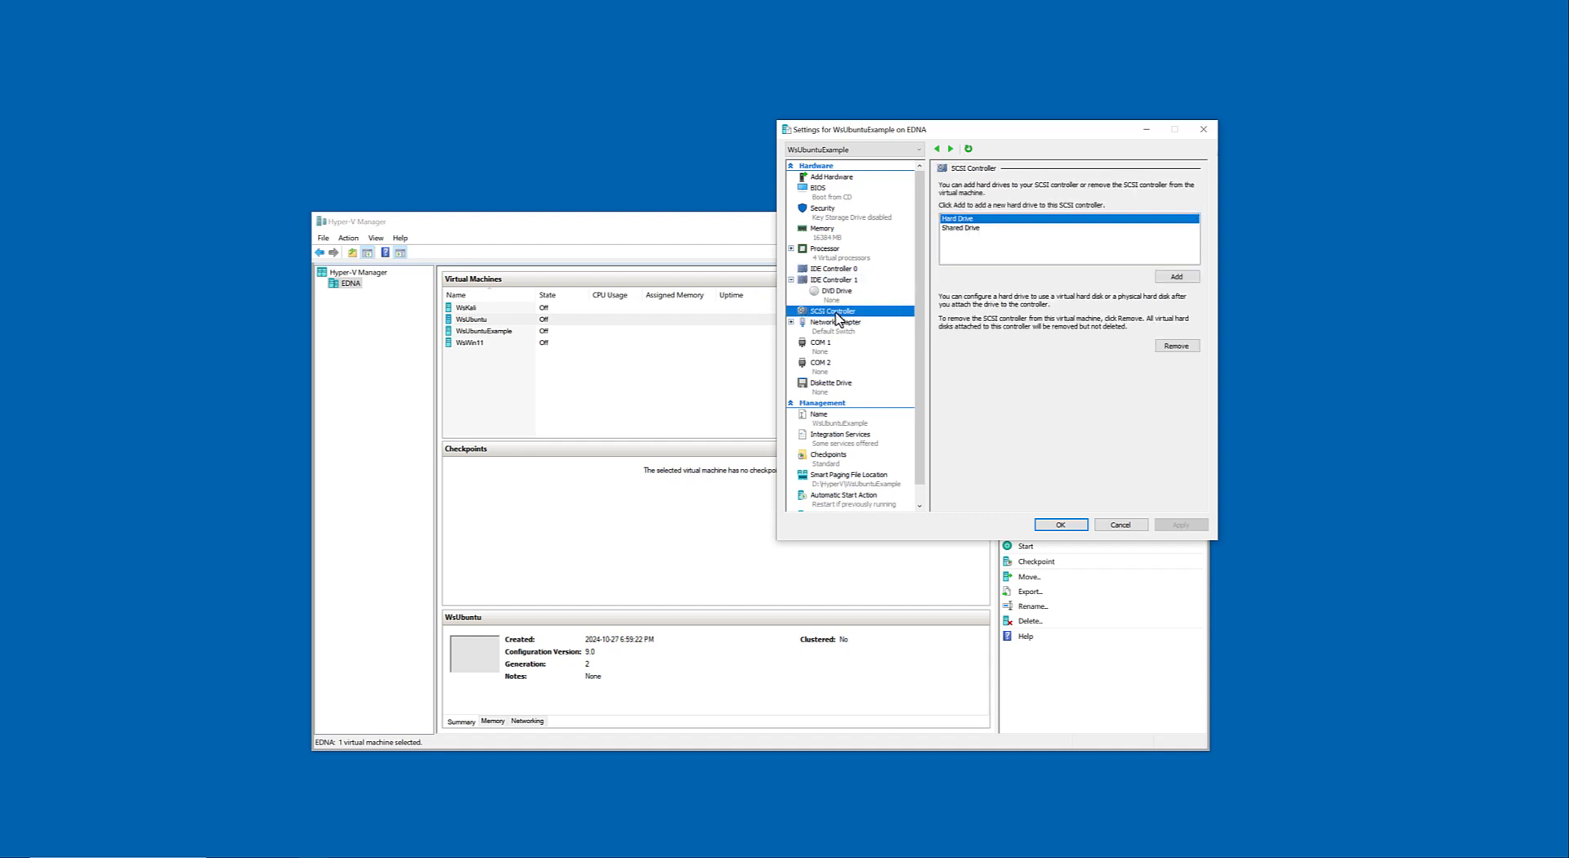
click(1177, 277)
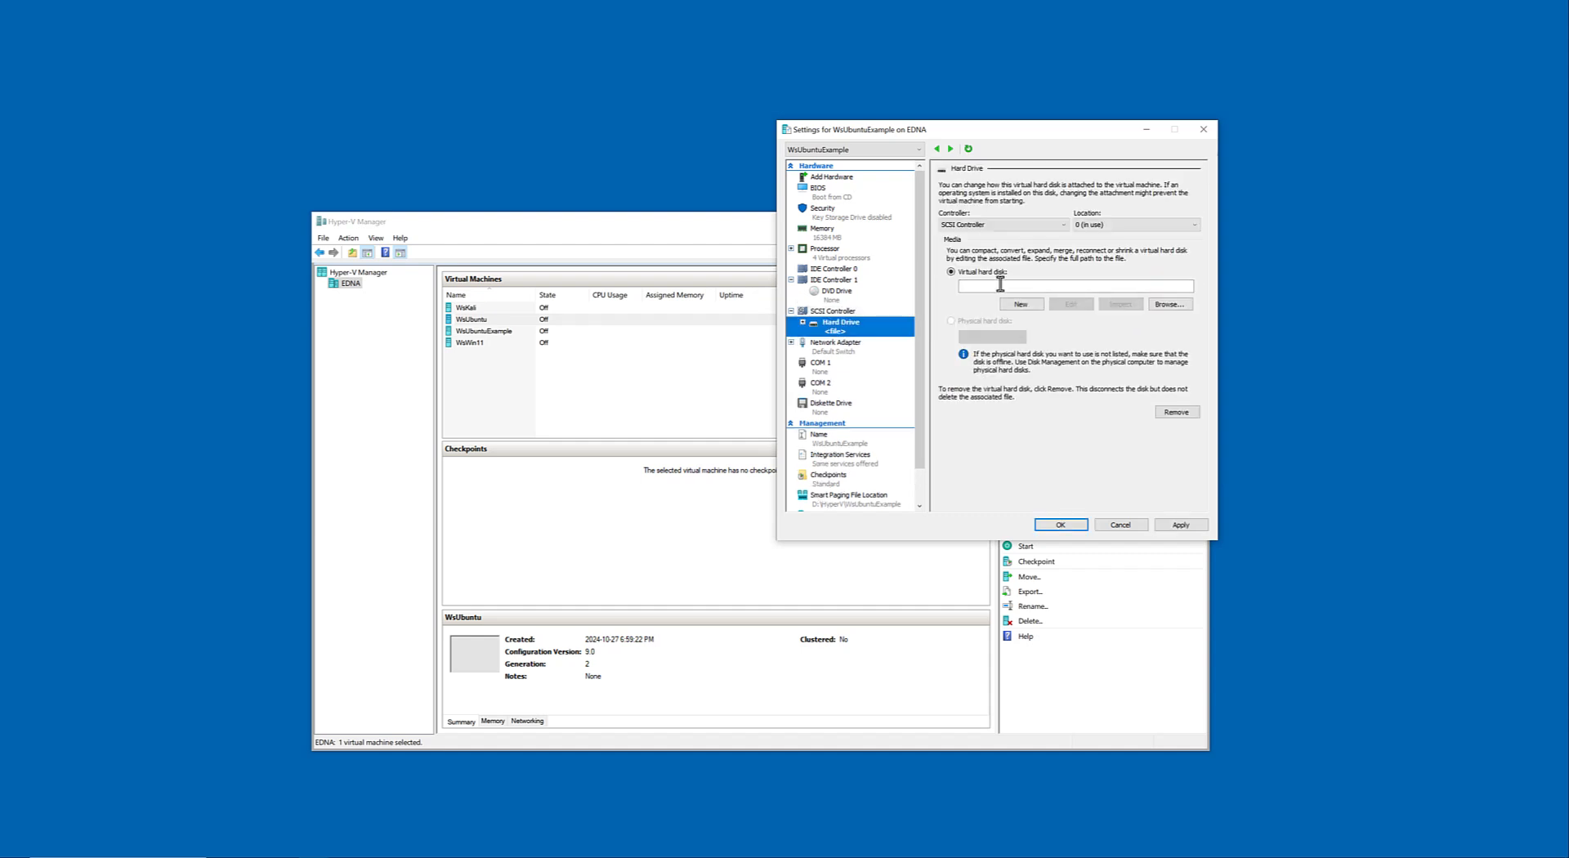
click(1176, 305)
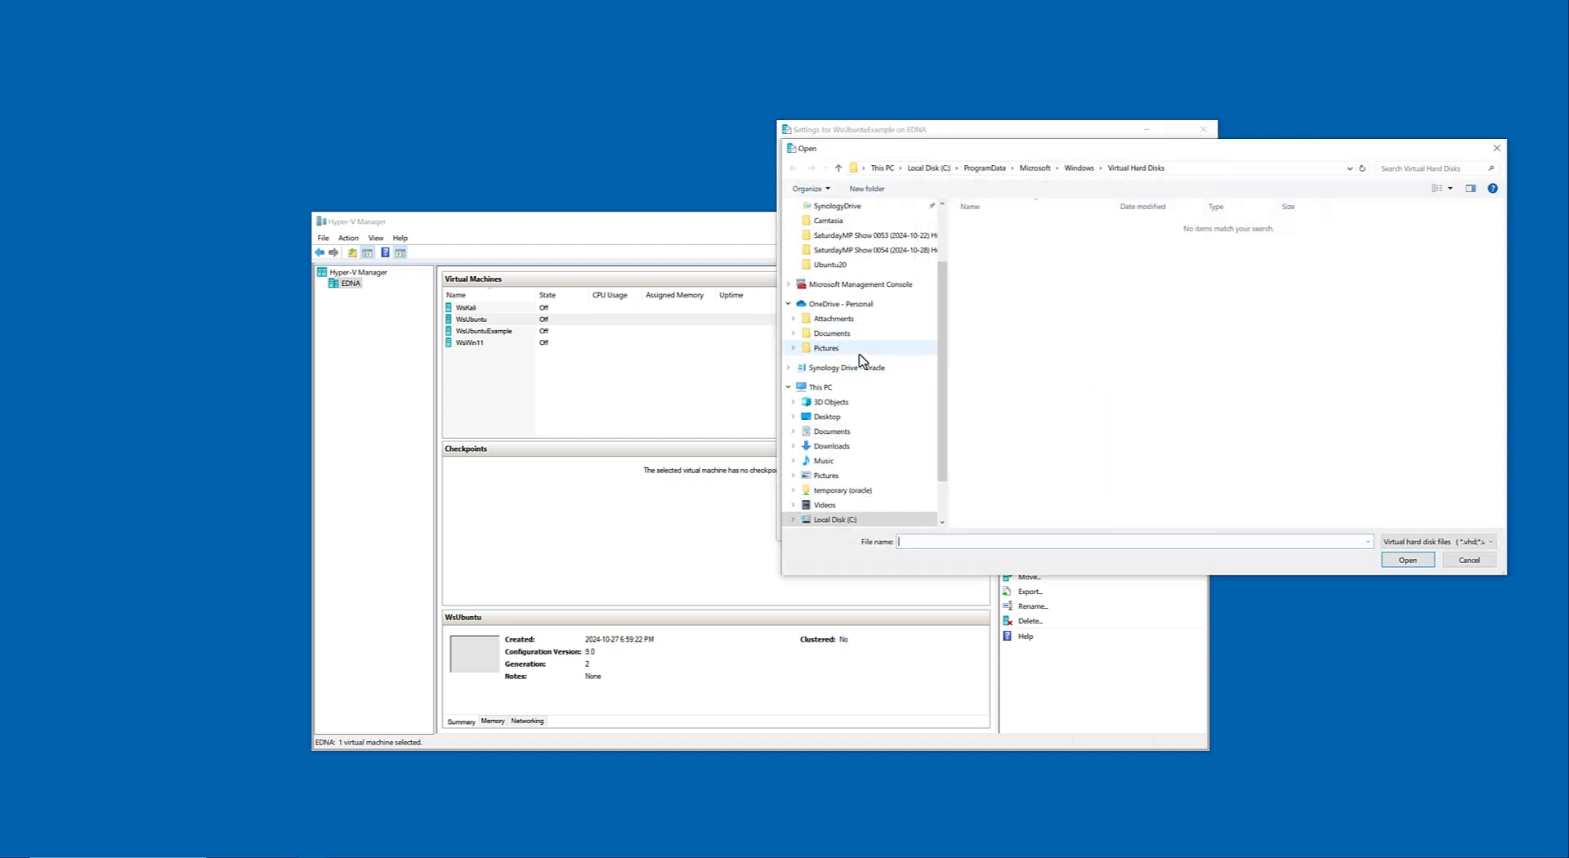
scroll(862, 360, down, 1)
click(899, 475)
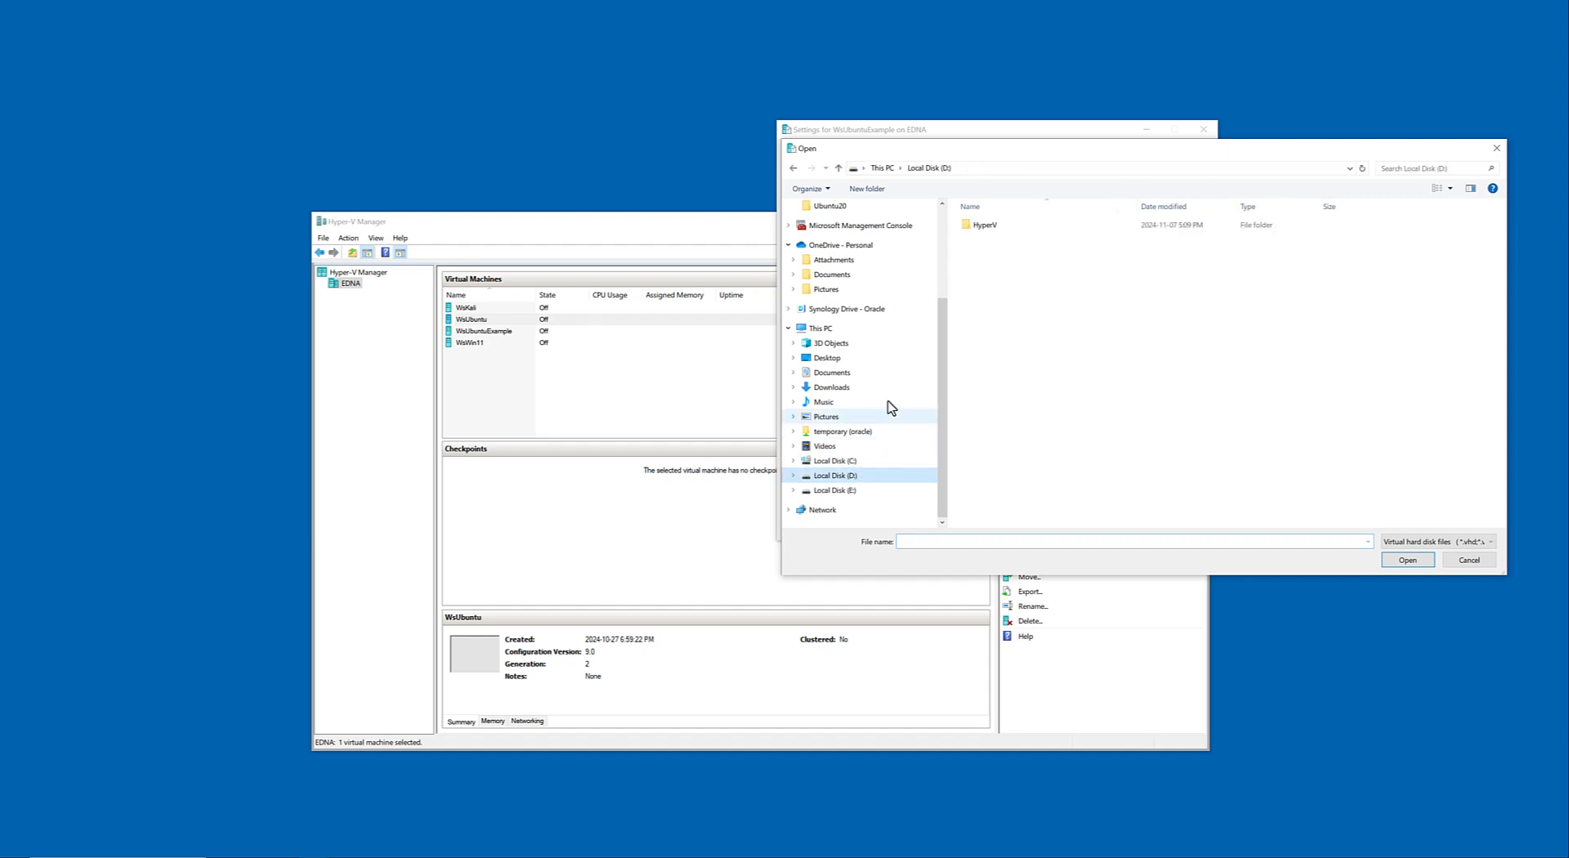
double_click(983, 233)
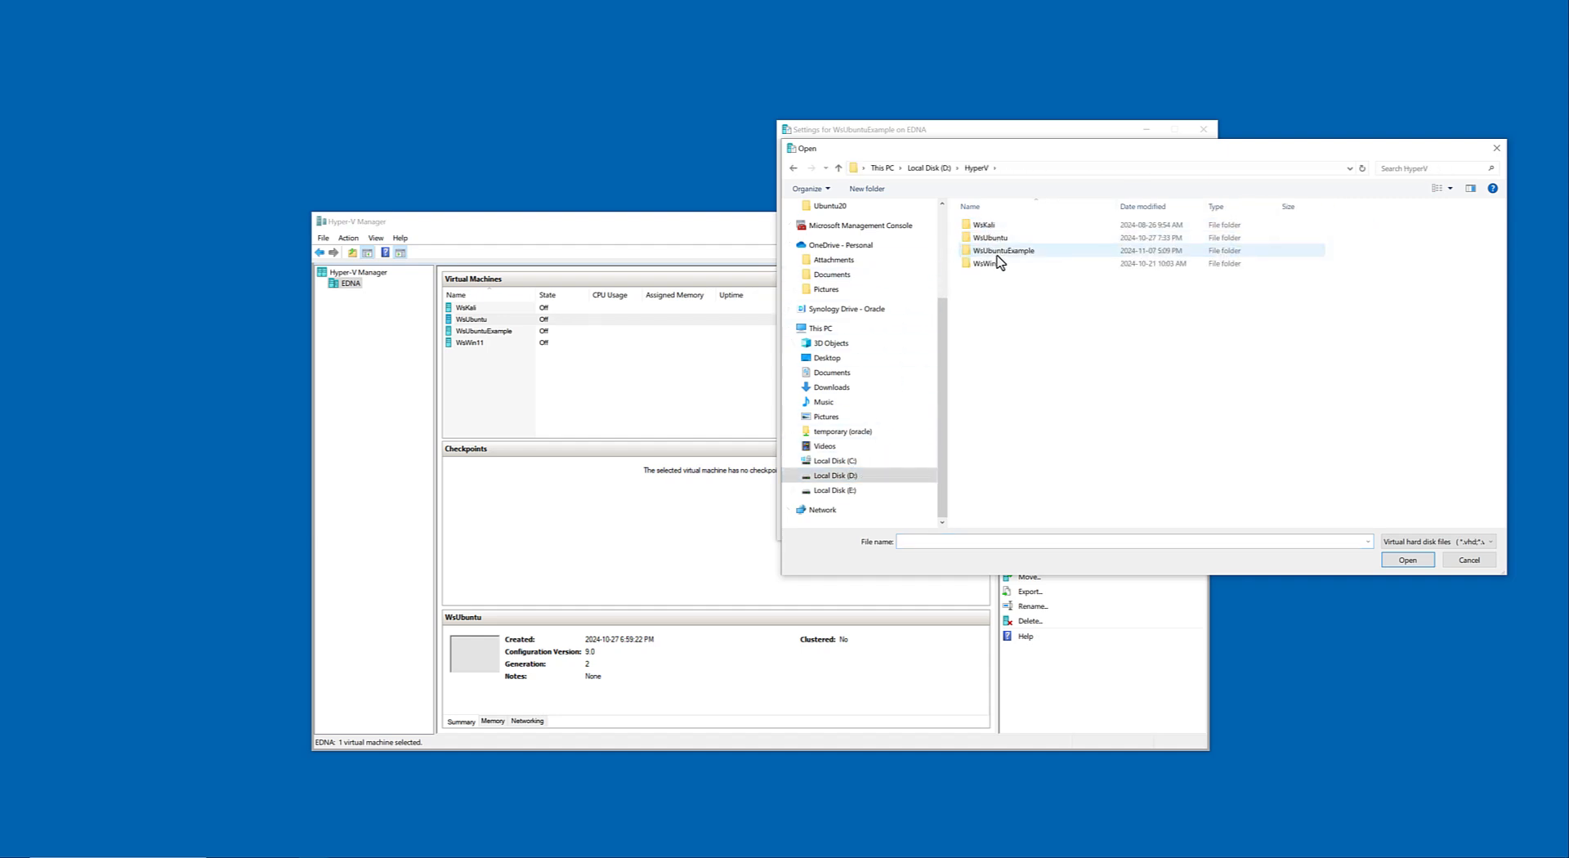
double_click(999, 251)
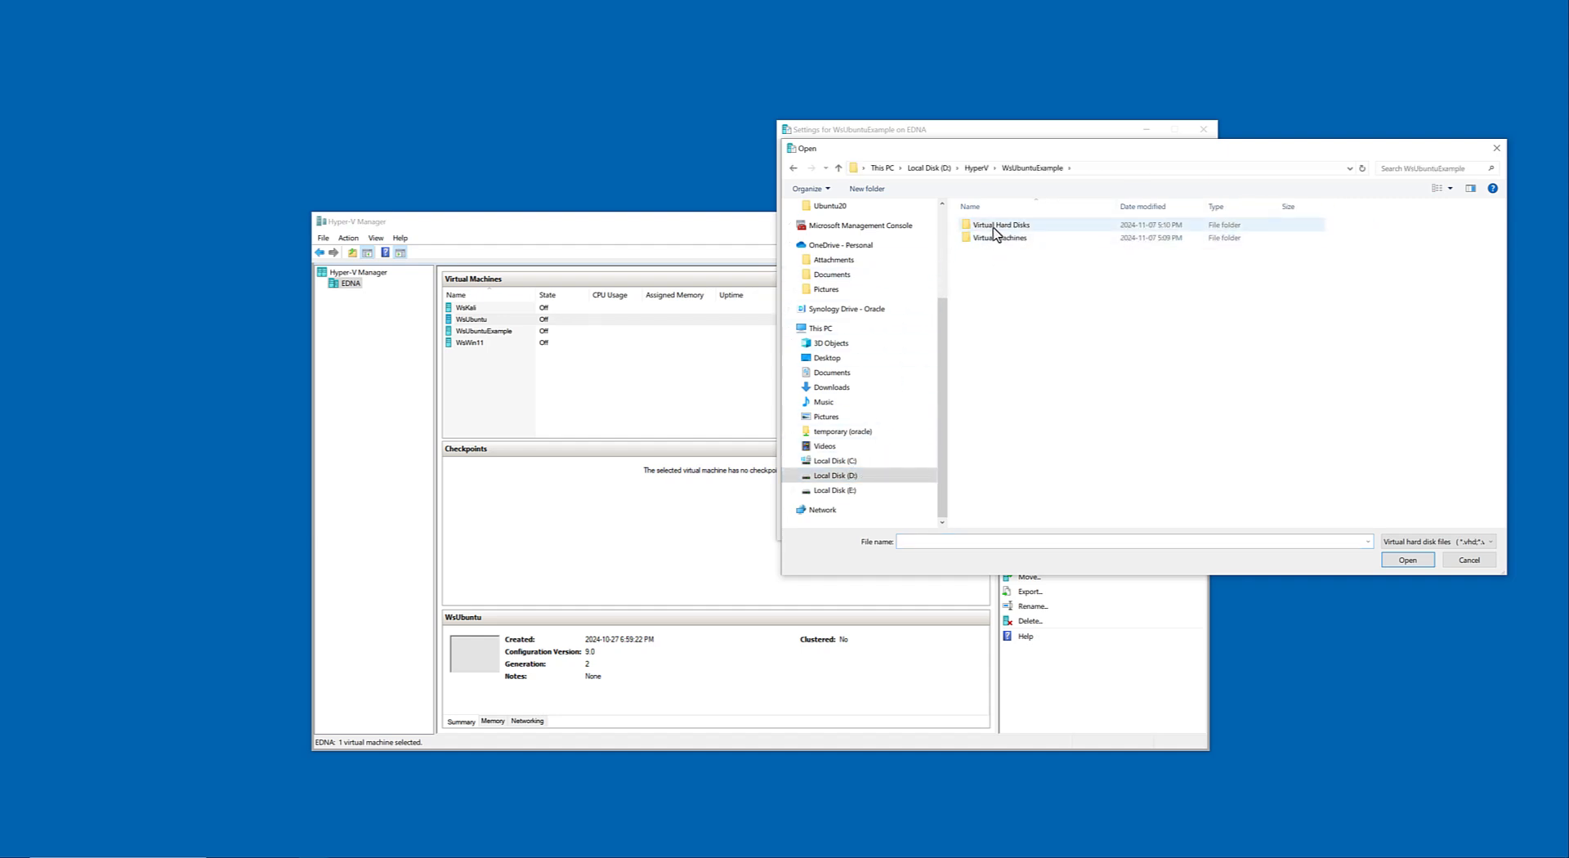
double_click(995, 227)
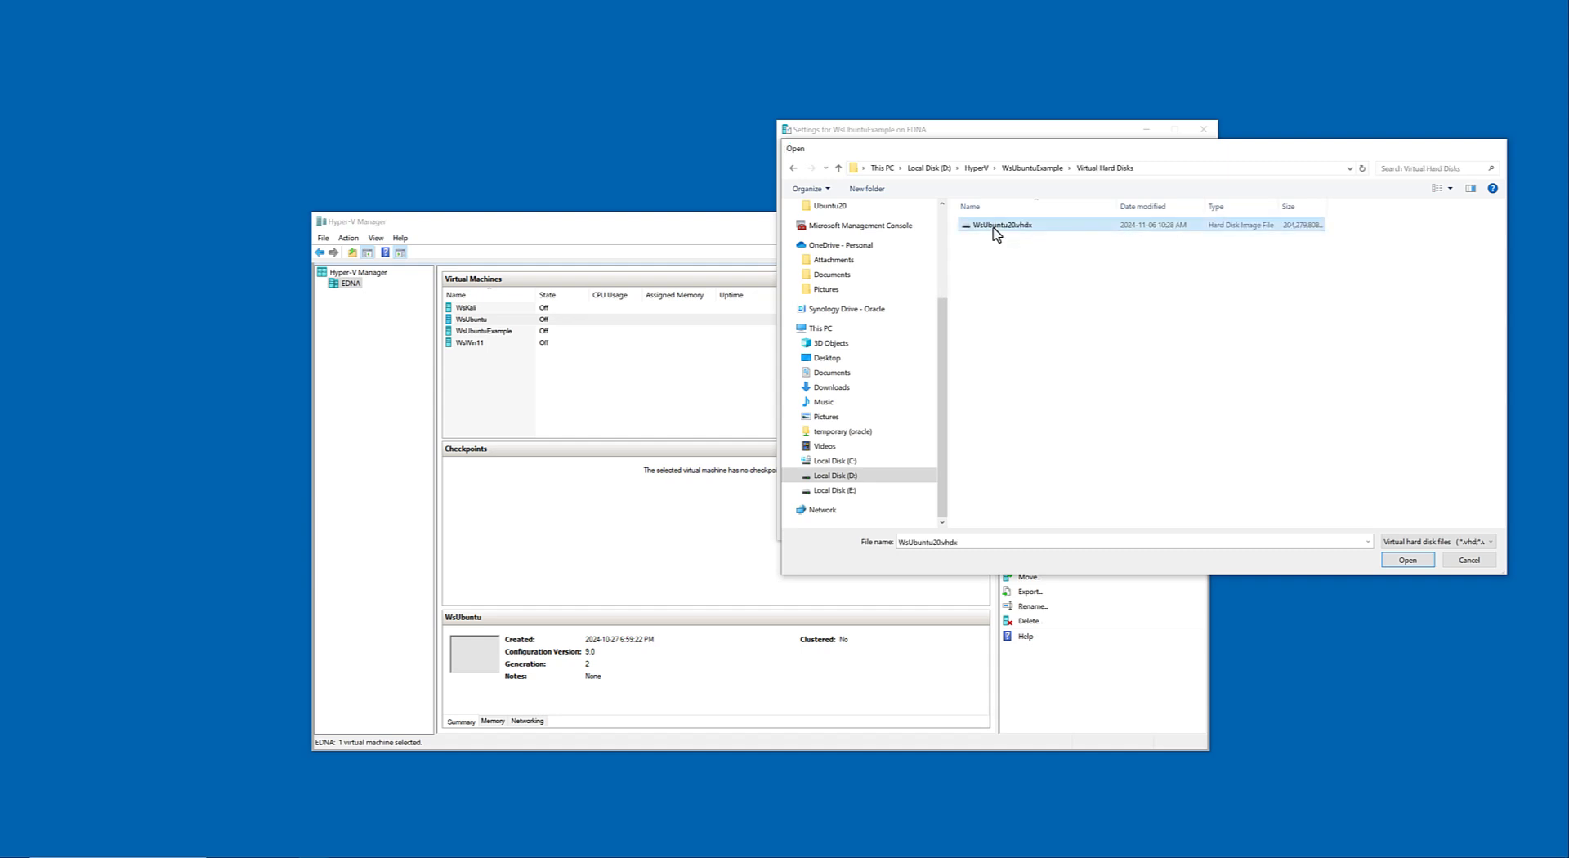
double_click(997, 229)
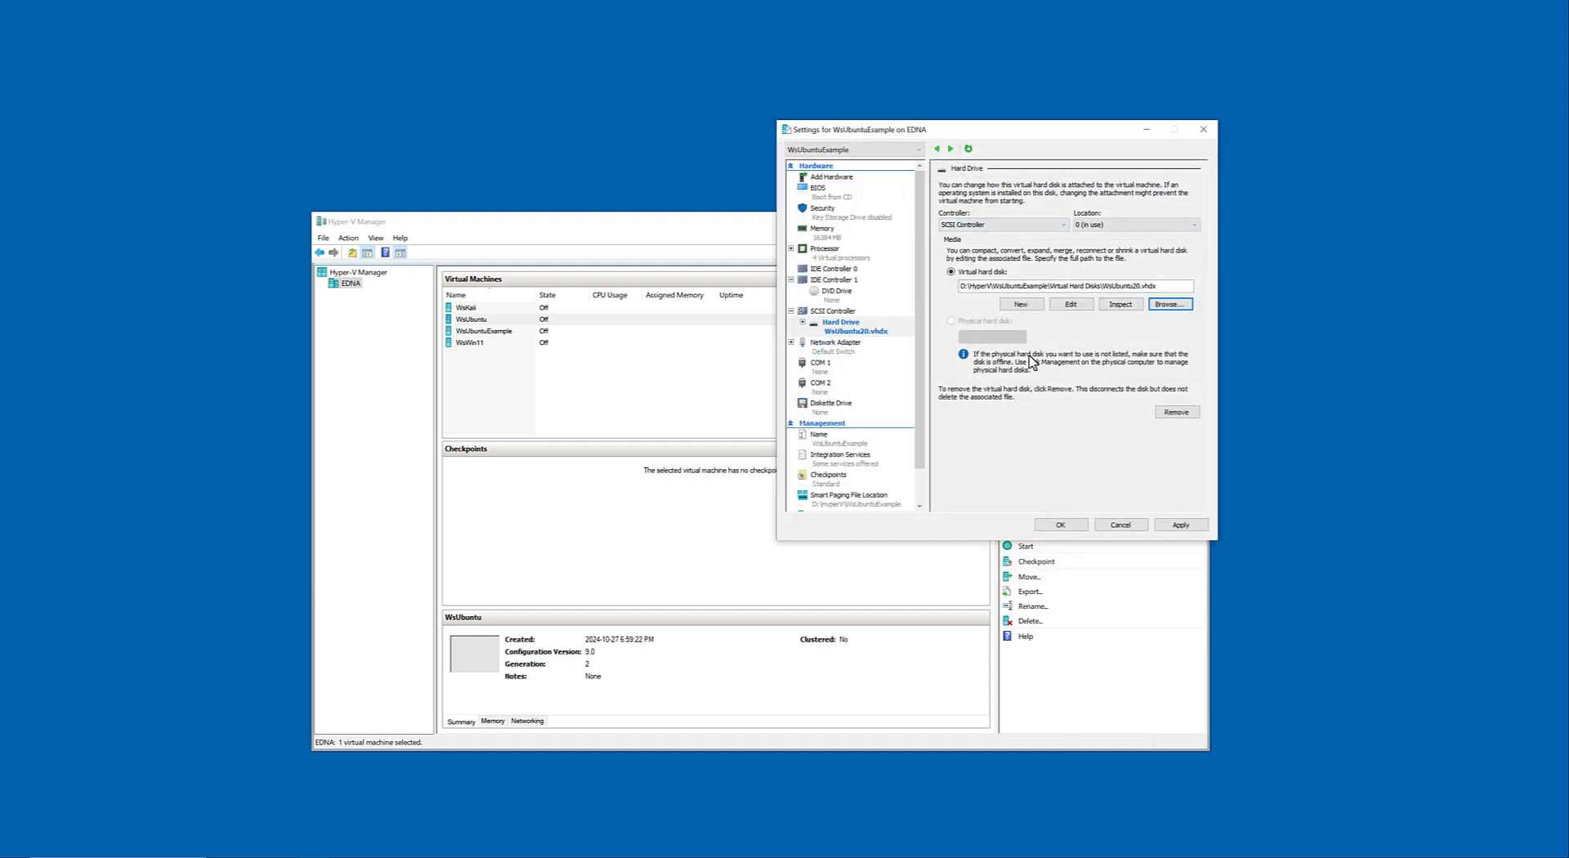
Apply the hard drive change, check Integration Services, and close the WsUbuntuExample settings with the changes accepted.
click(1180, 524)
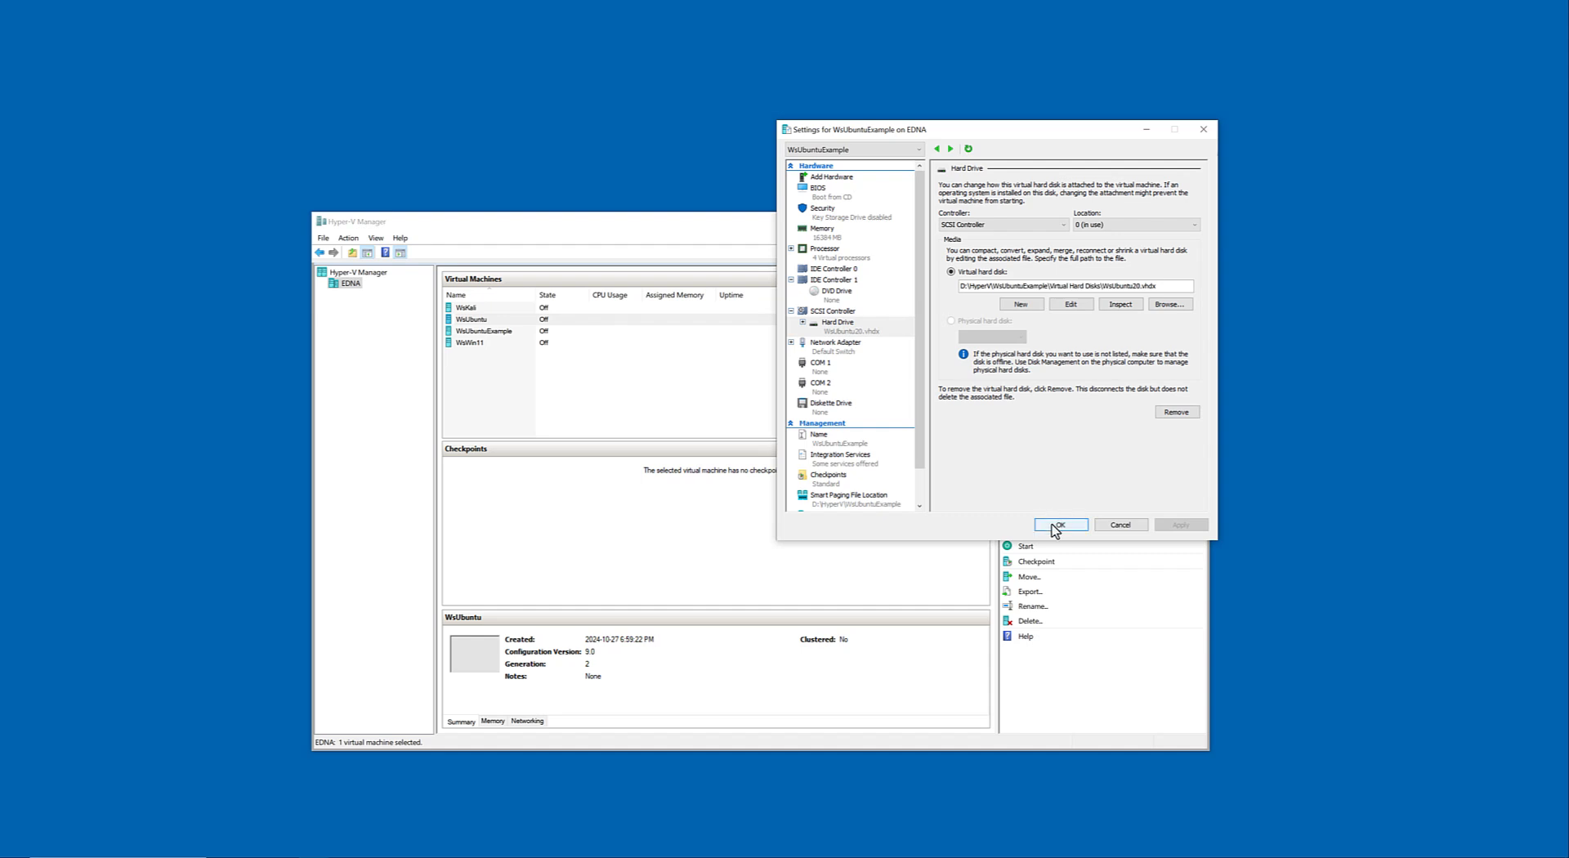
click(860, 459)
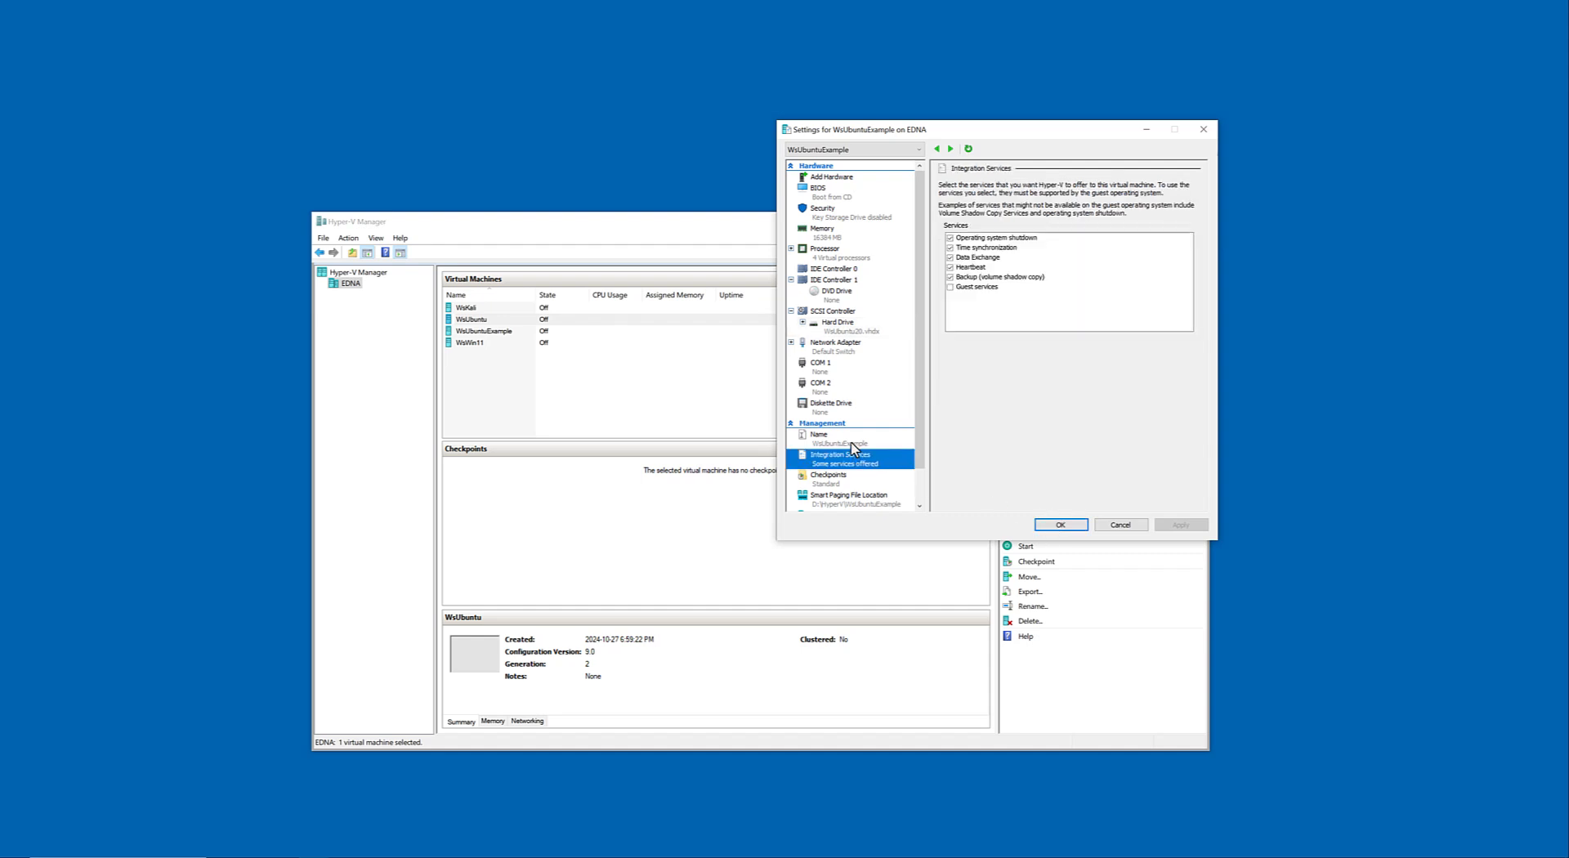
click(1061, 525)
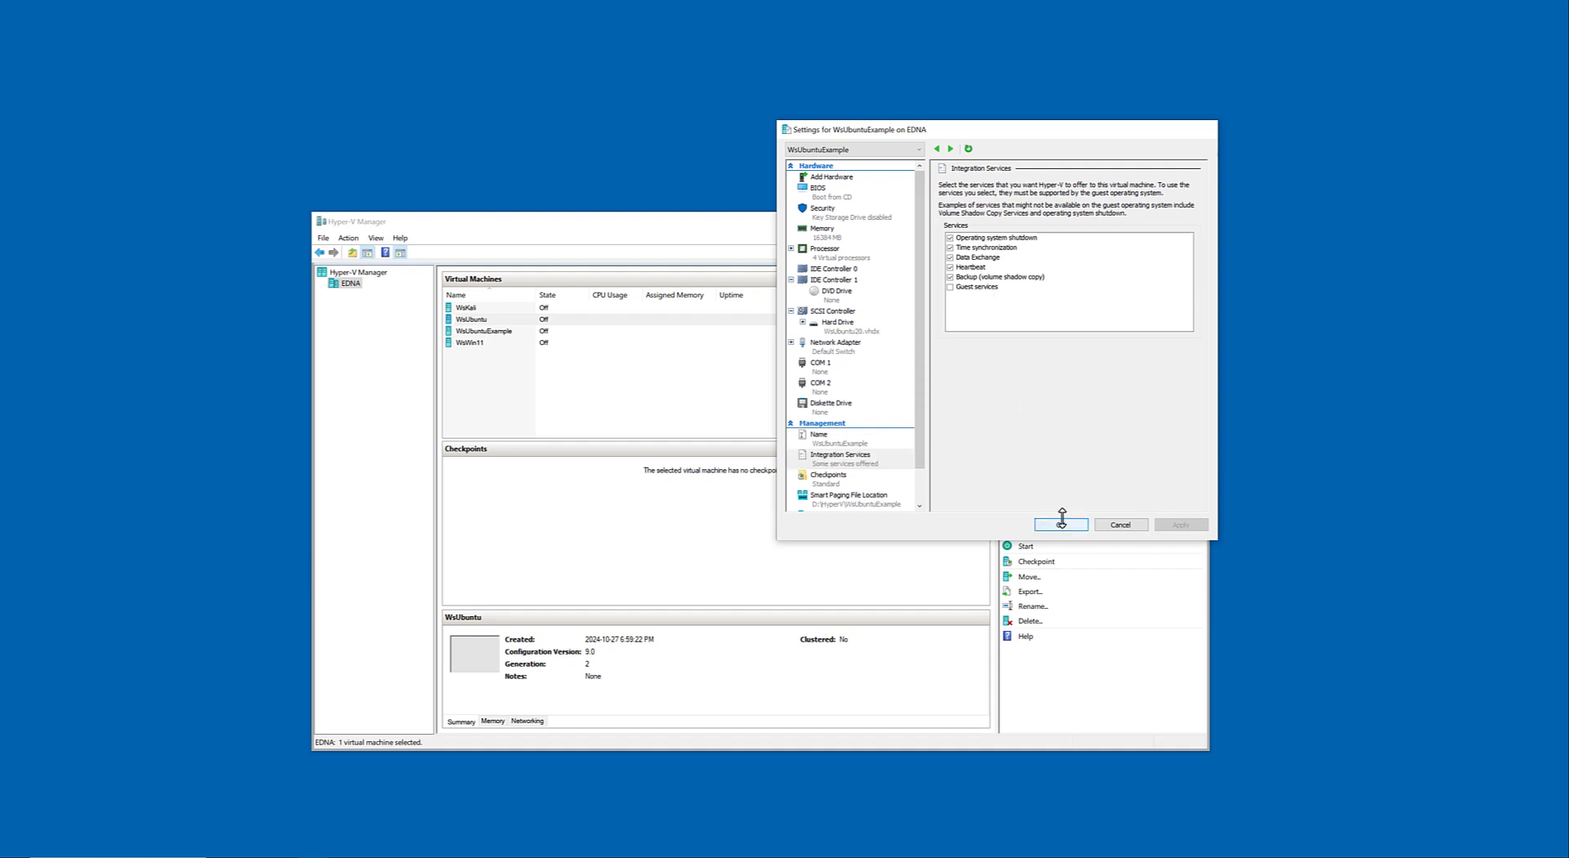
Connect to the existing WsUbuntu virtual machine and start it.
right_click(530, 325)
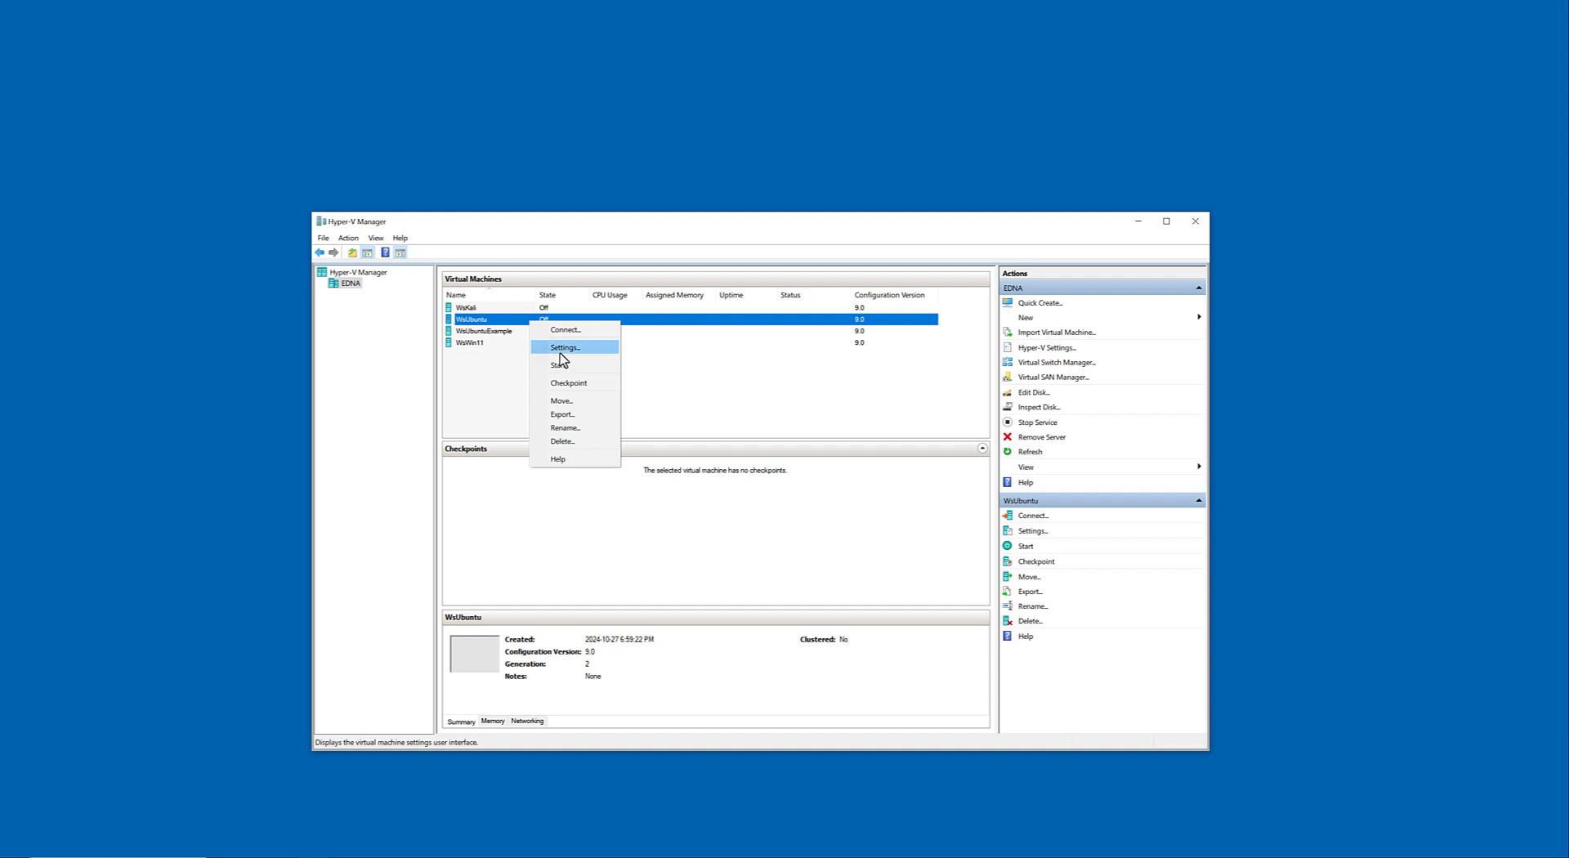
click(567, 331)
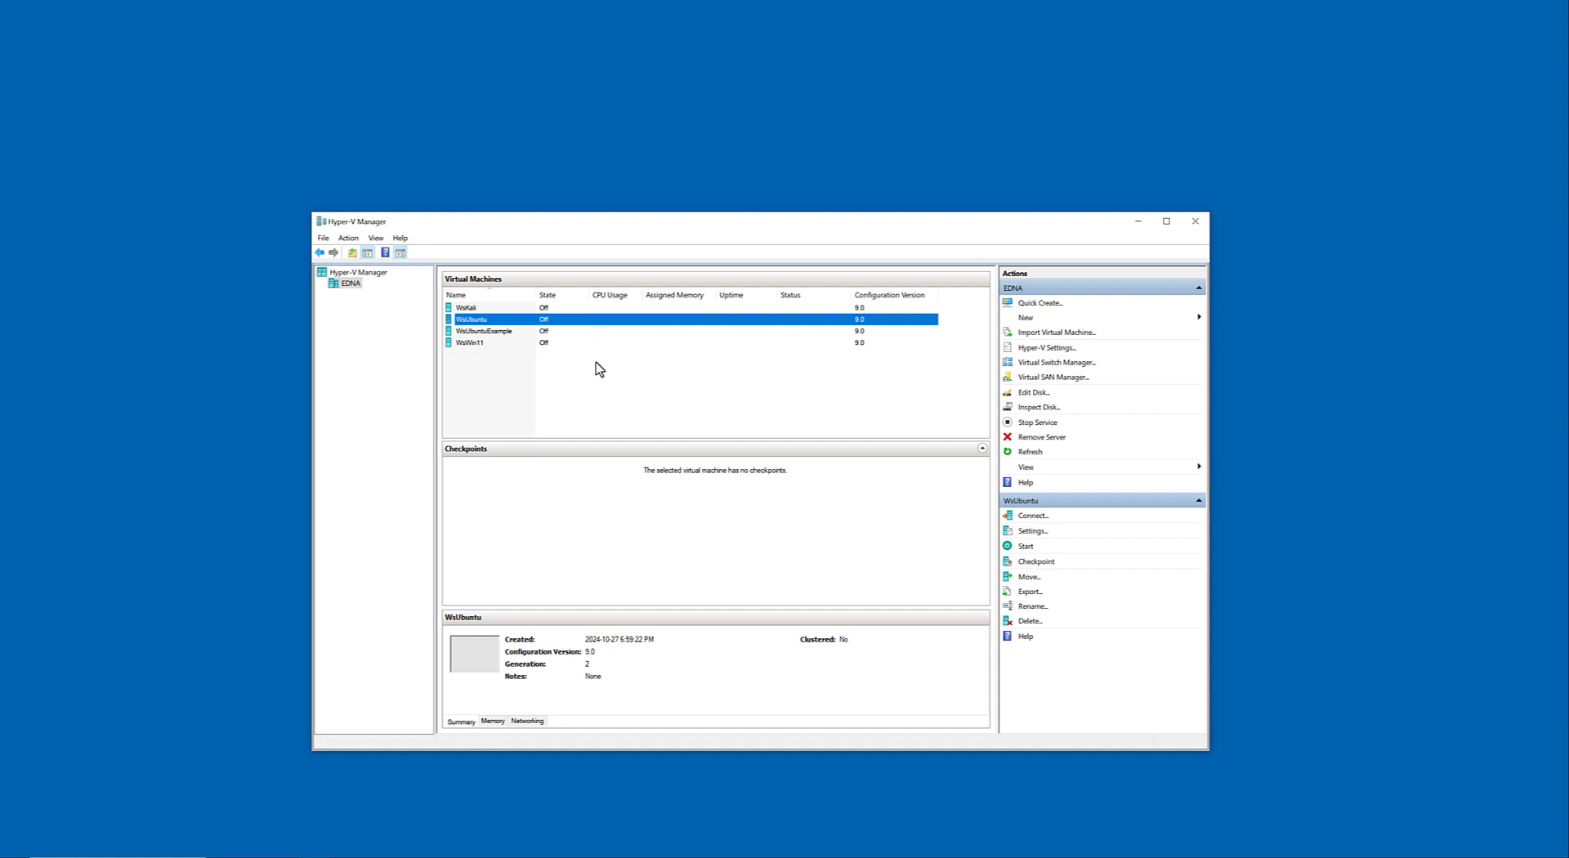
click(563, 411)
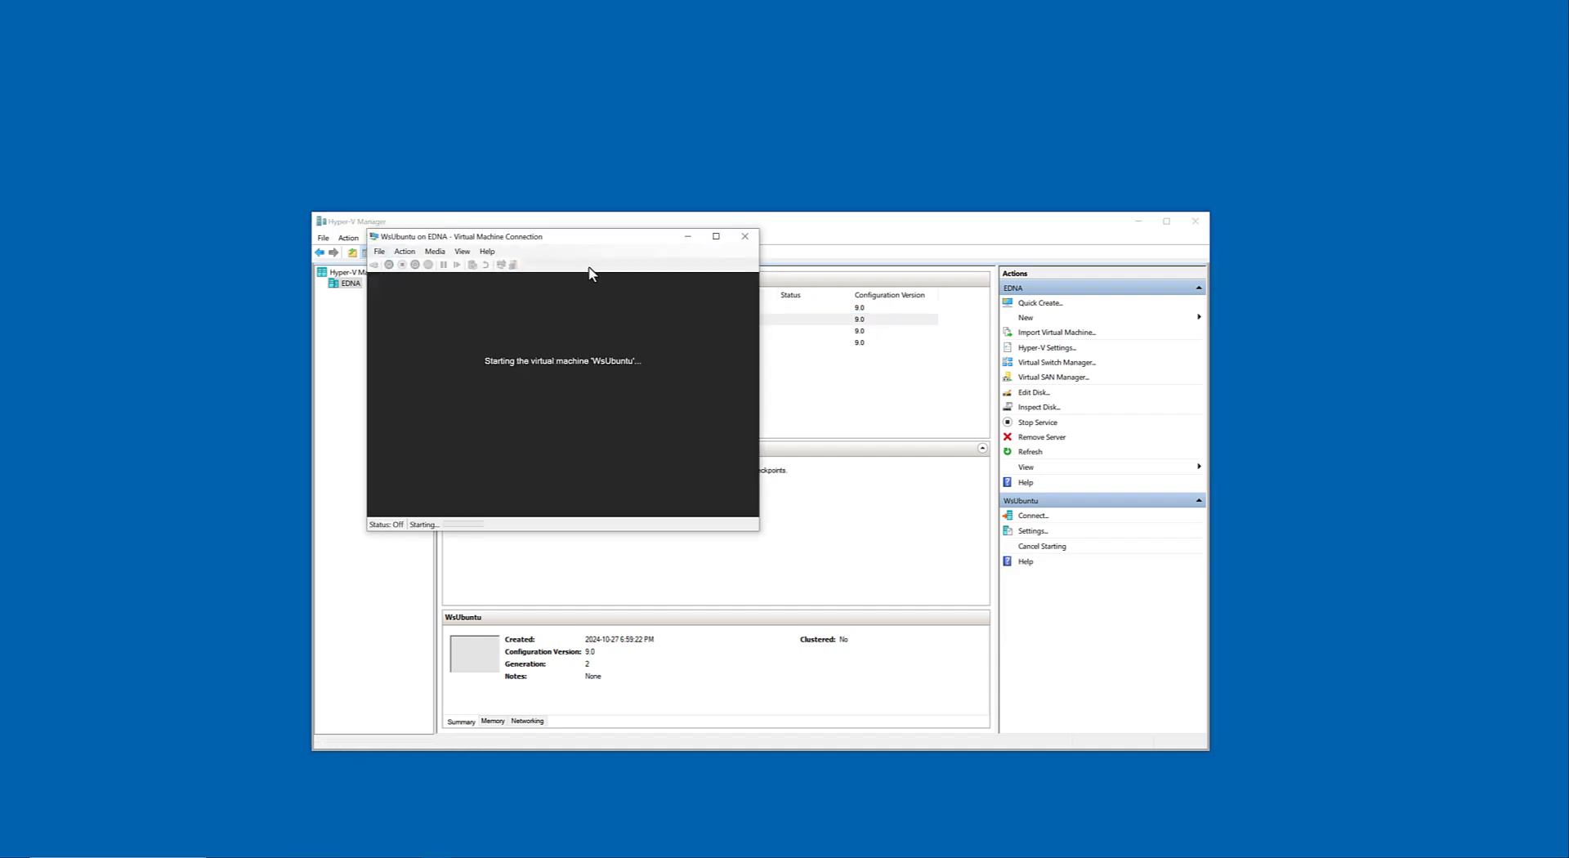
Arrange the WsUbuntu connection window and Hyper-V Manager side by side while the machine boots.
drag(591, 232, 657, 241)
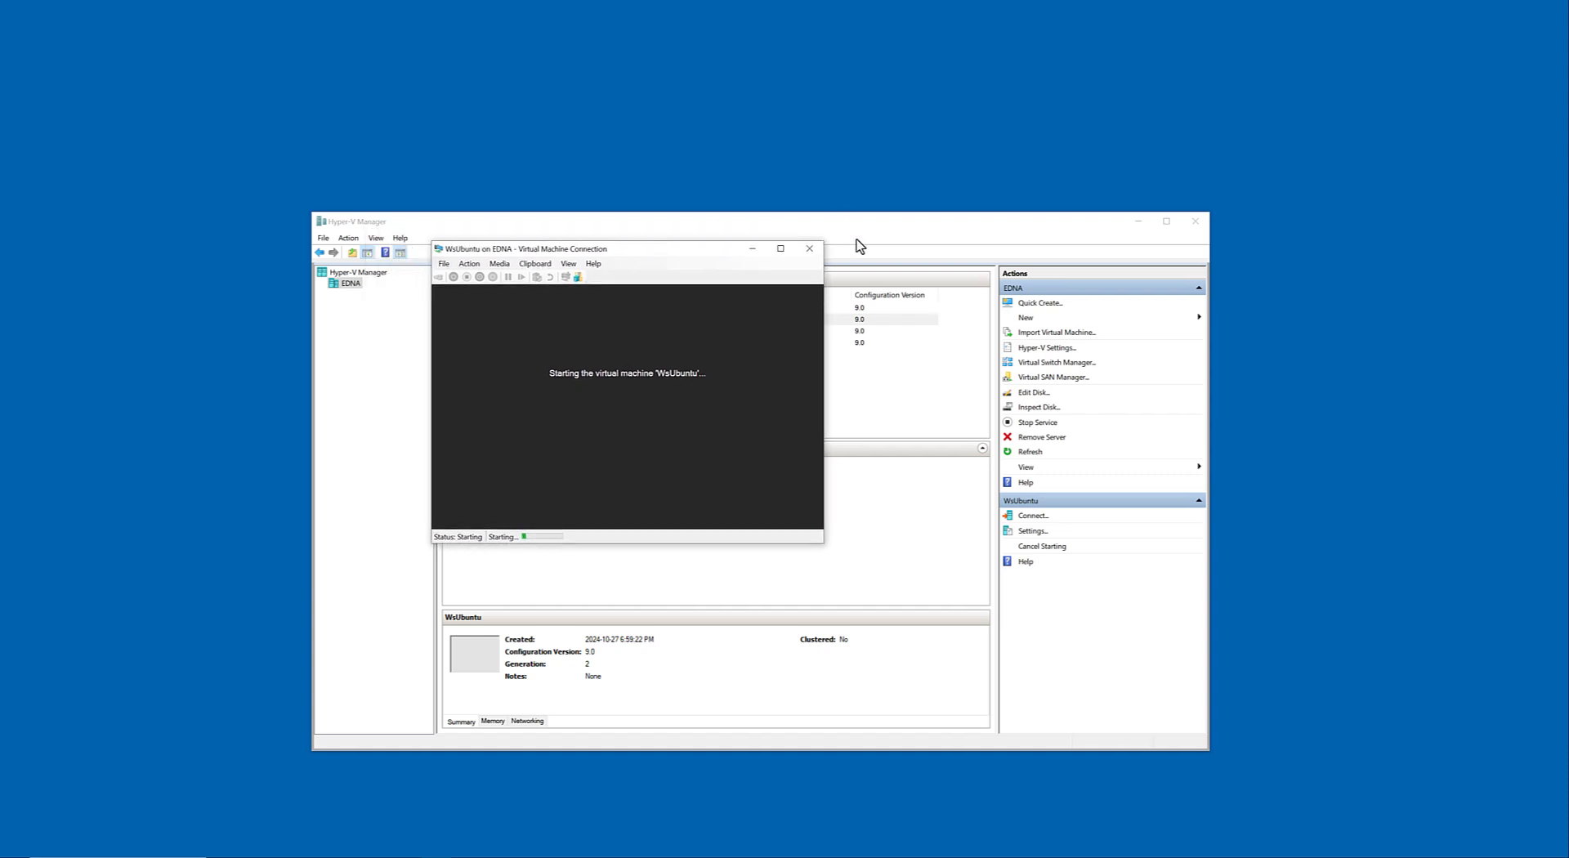
drag(856, 229, 1195, 38)
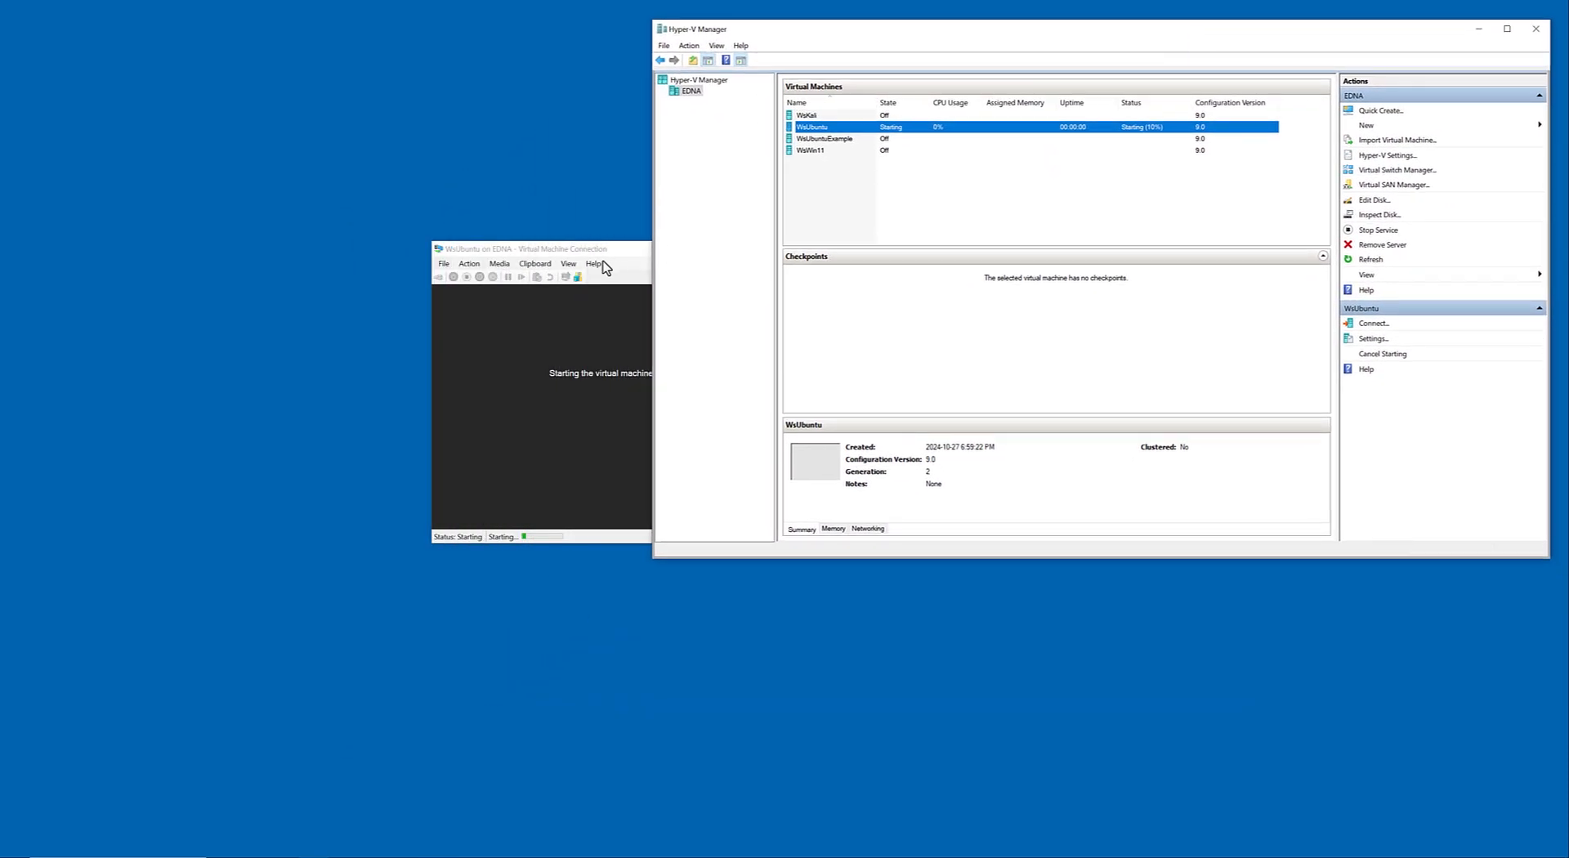
drag(589, 248, 391, 354)
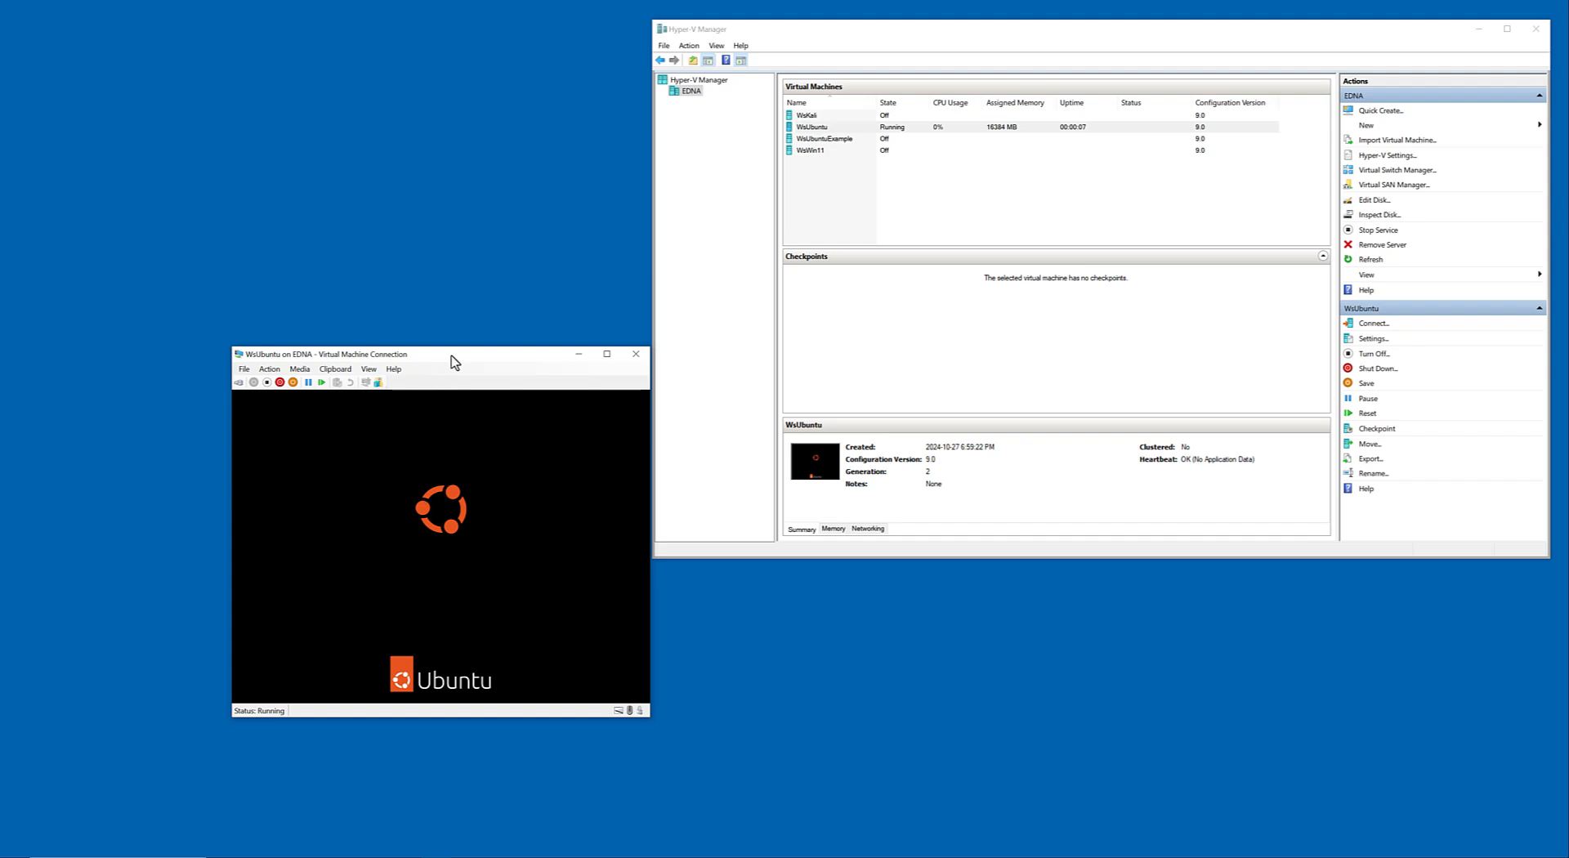
drag(489, 359, 476, 351)
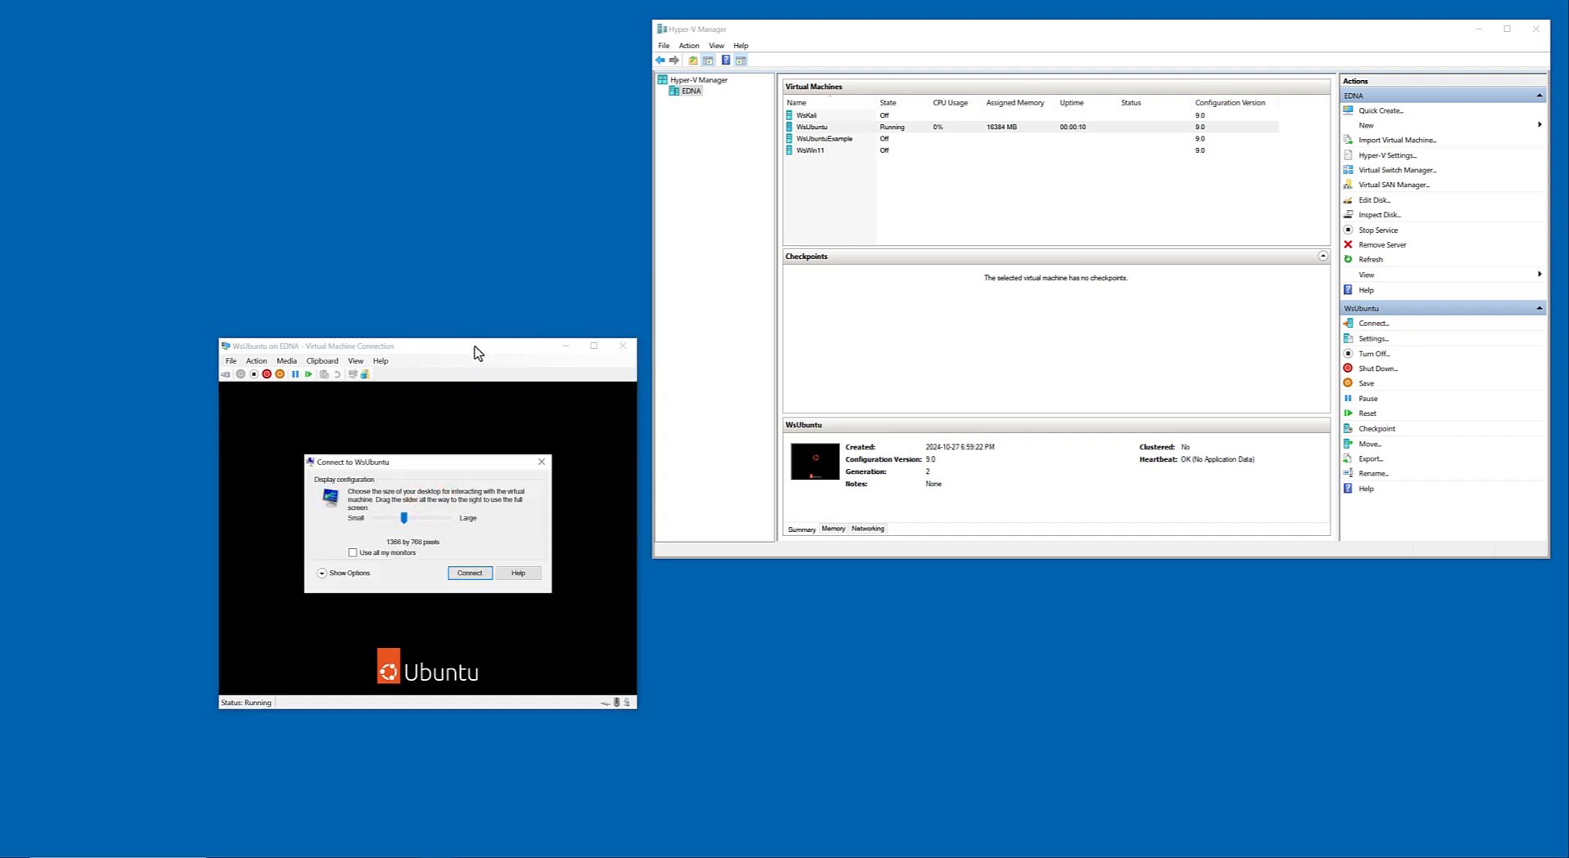
Connect to WsUbuntu at 1366 by 768 pixels and log in to the Xorg session as localadmin with the account password.
drag(401, 524, 401, 524)
click(470, 573)
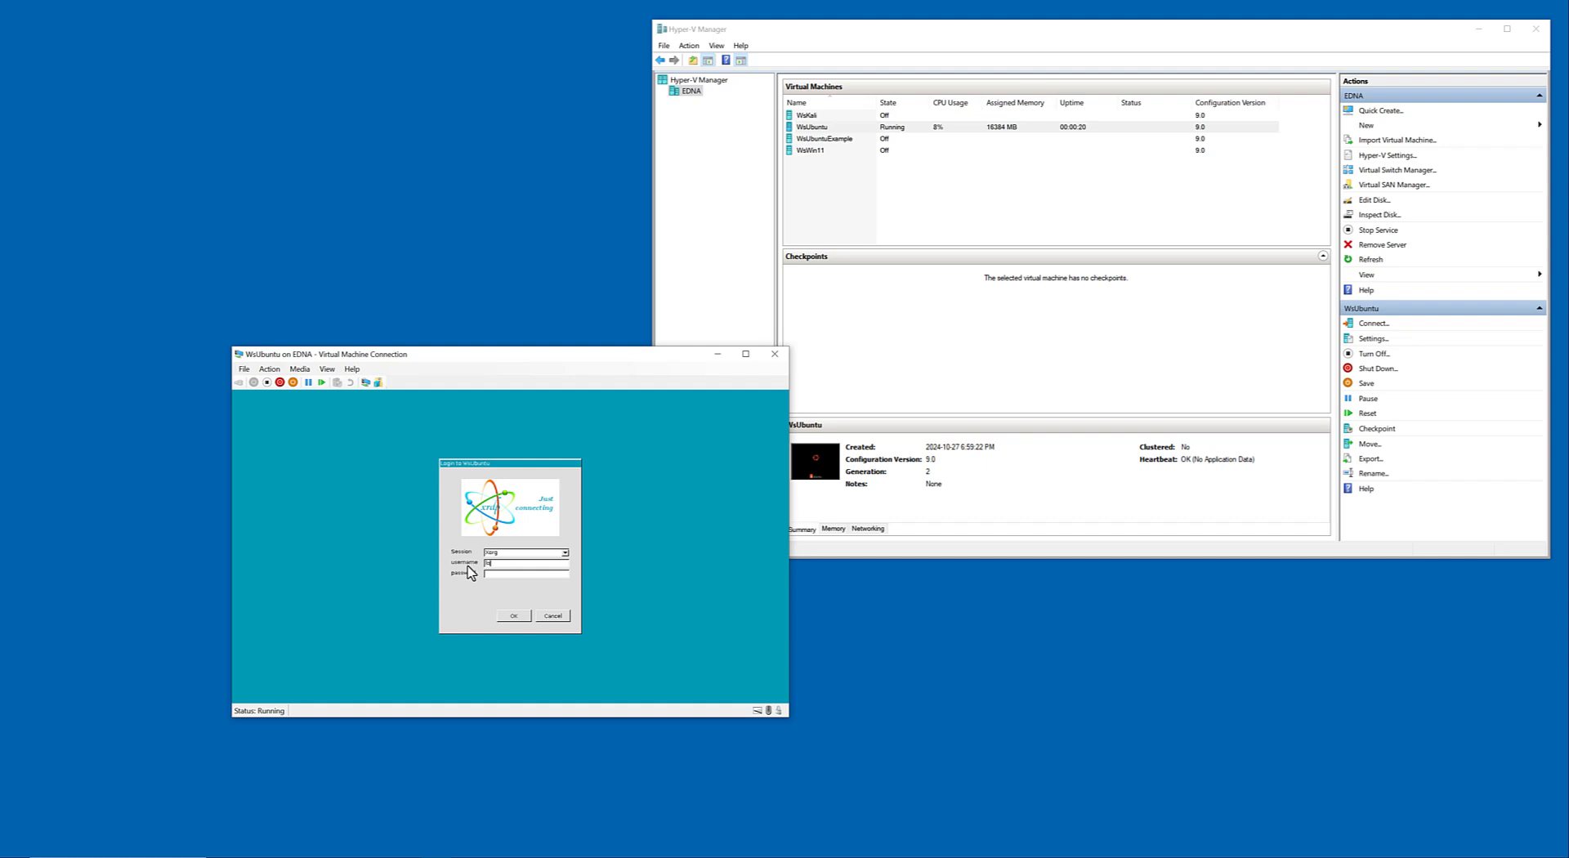
text(localadmin)
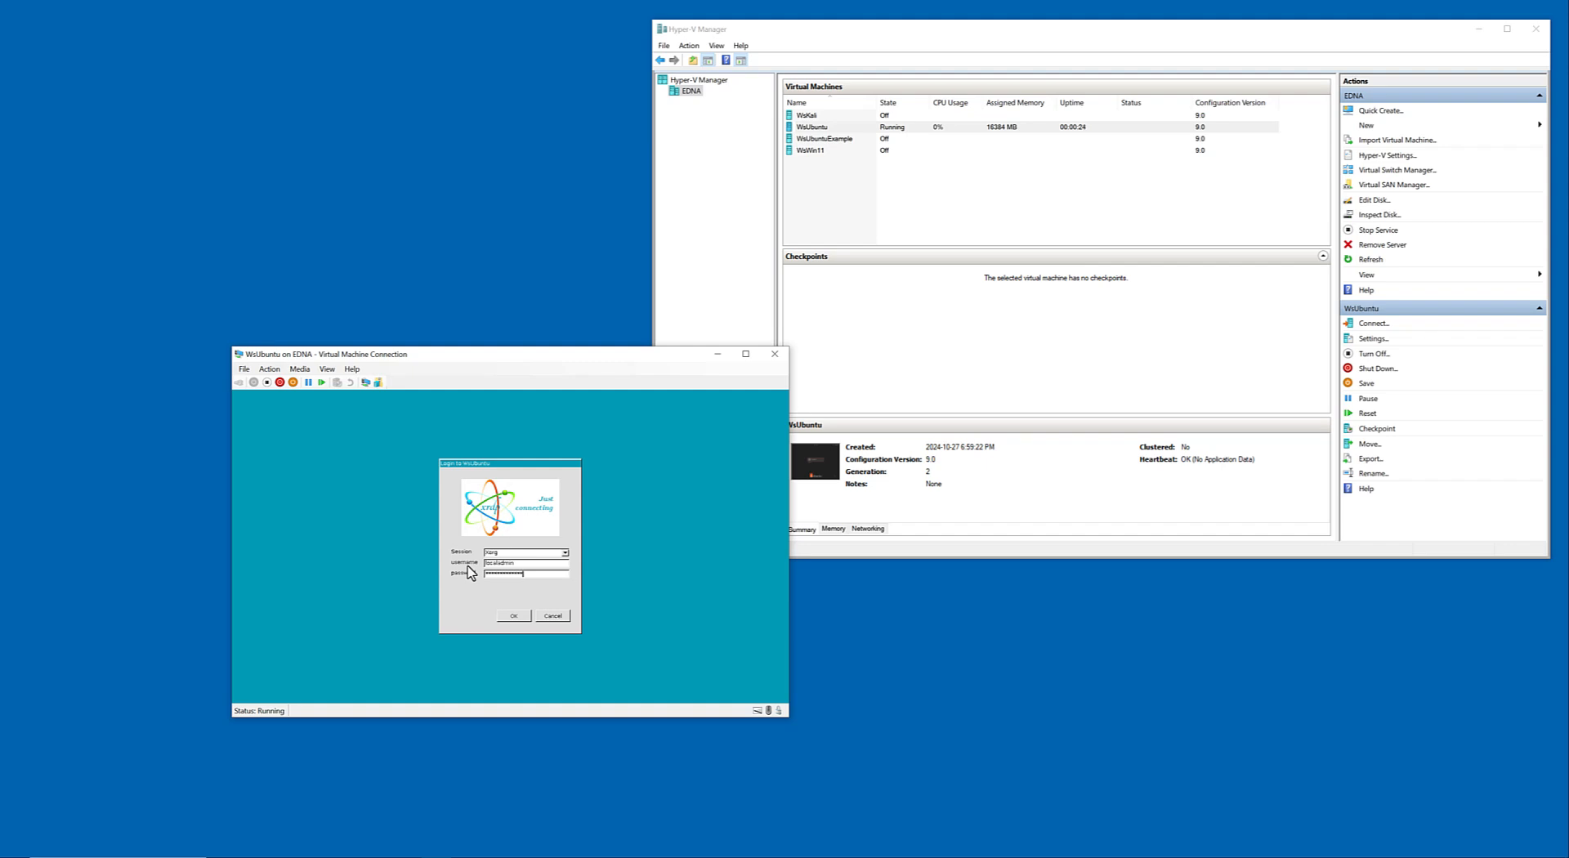
key(Return)
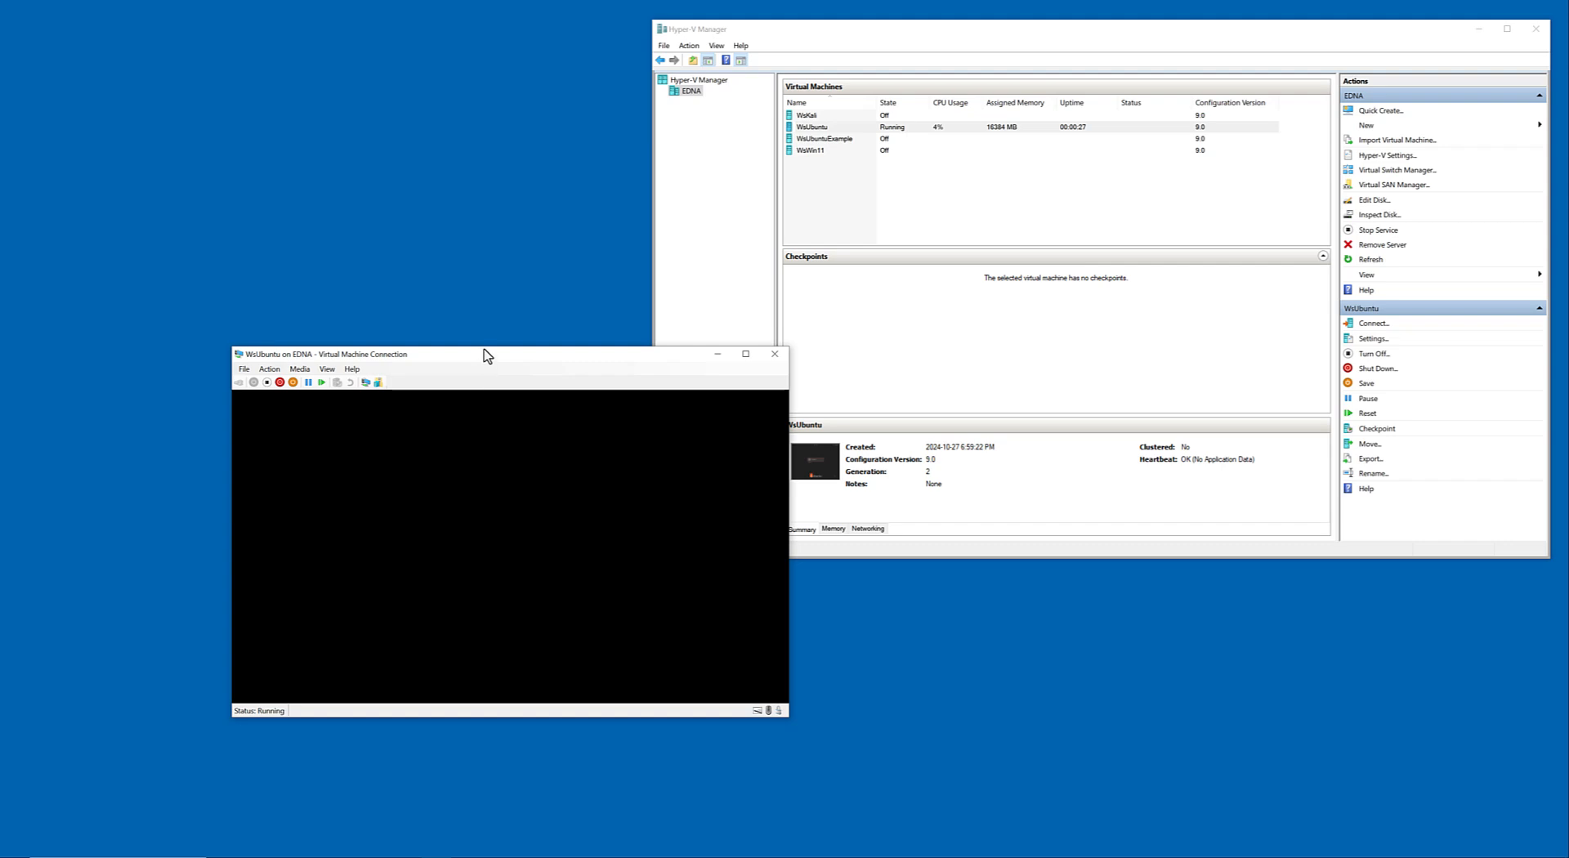
Move the WsUbuntu connection window clear of Hyper-V Manager and close it, leaving the virtual machine running.
drag(489, 361, 330, 110)
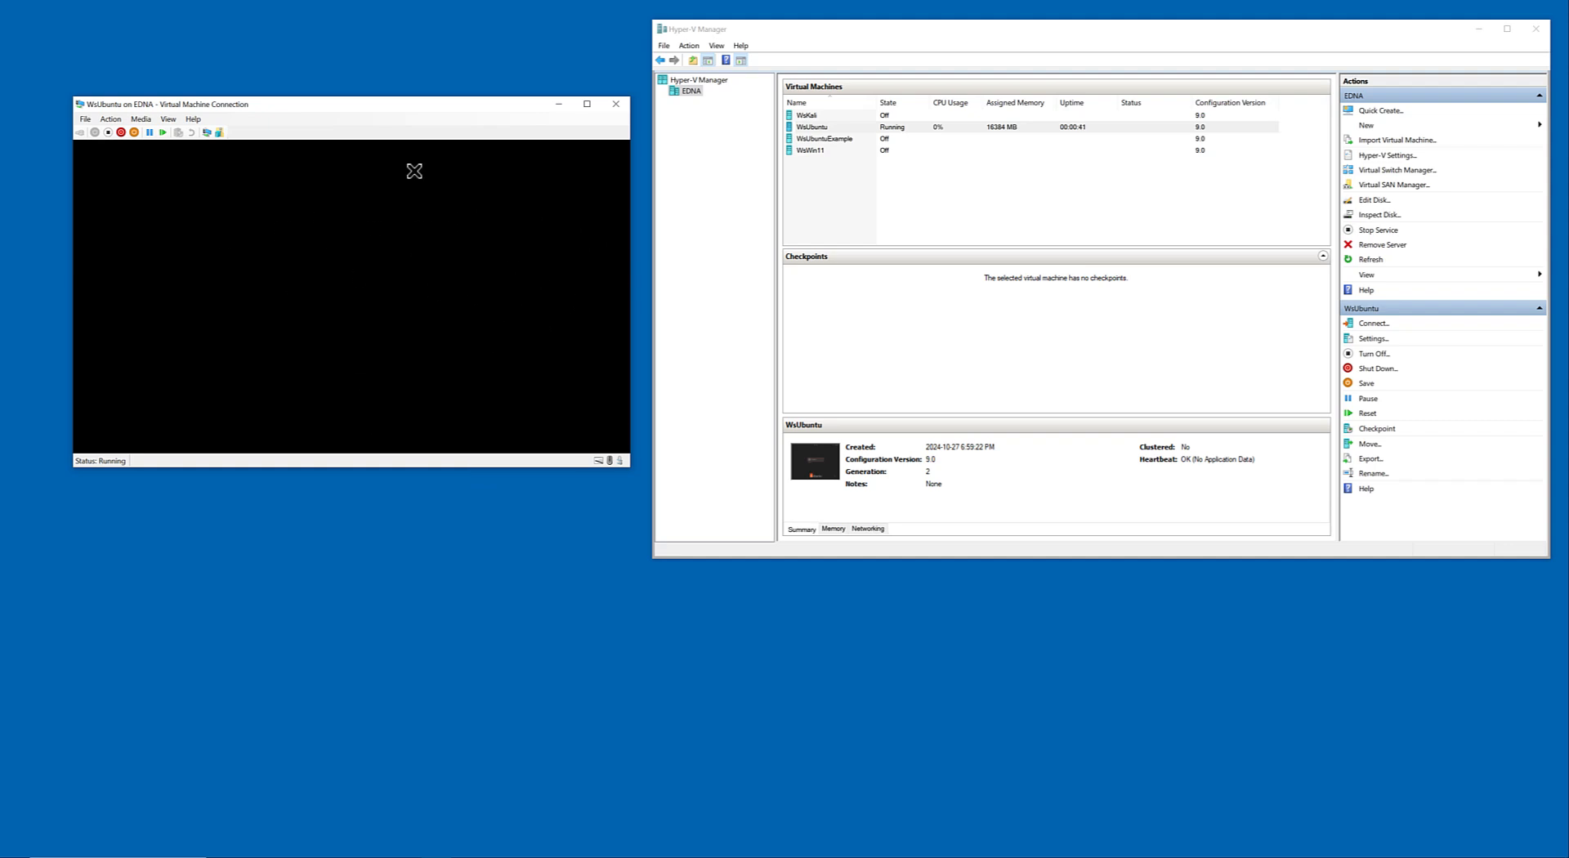
drag(446, 110, 448, 216)
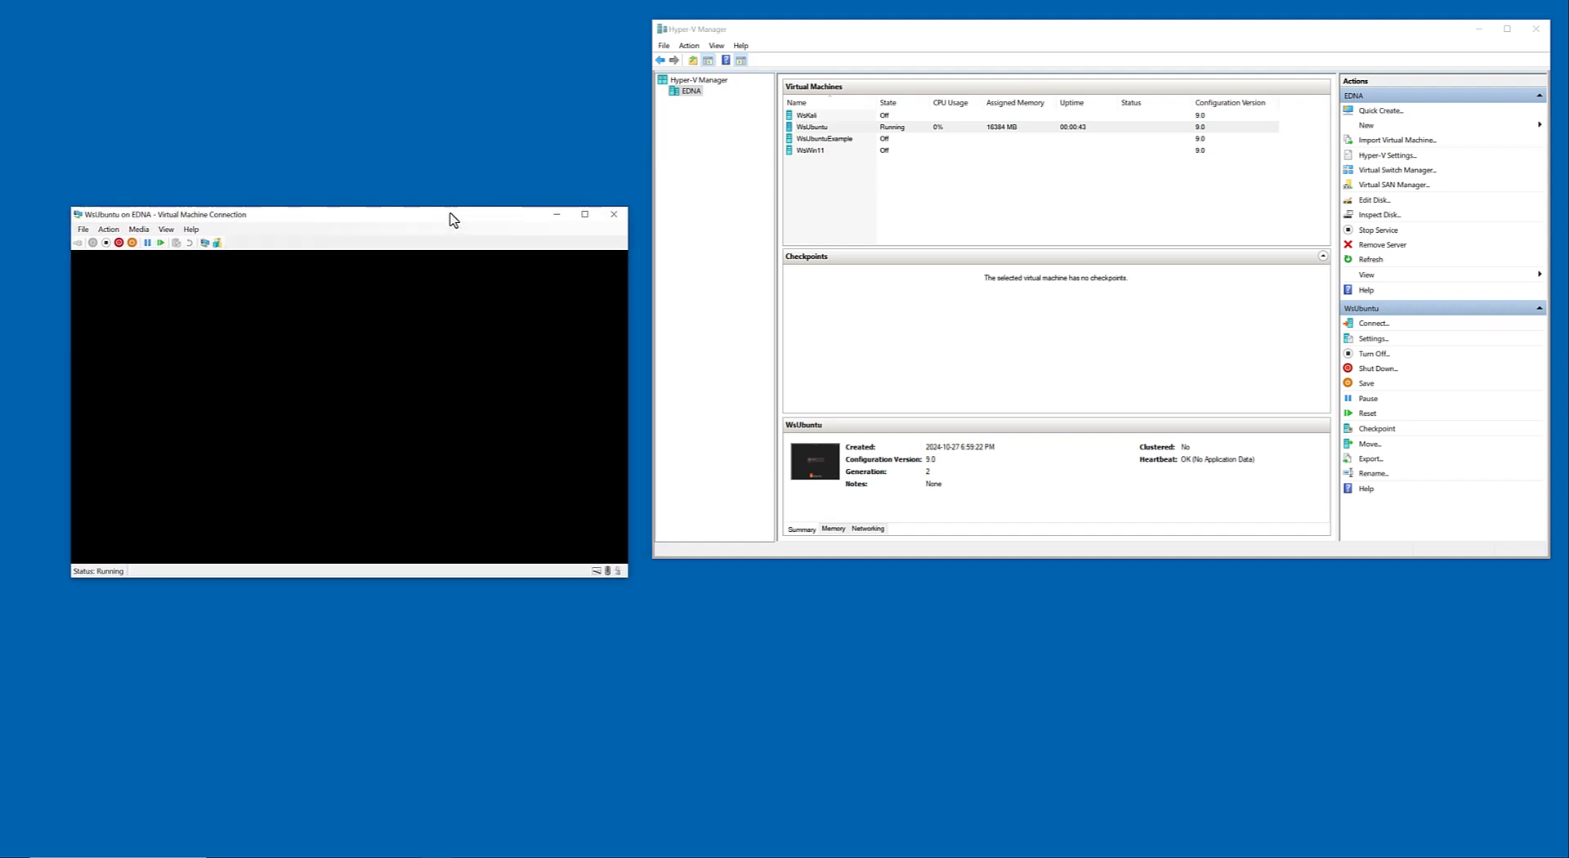
click(613, 214)
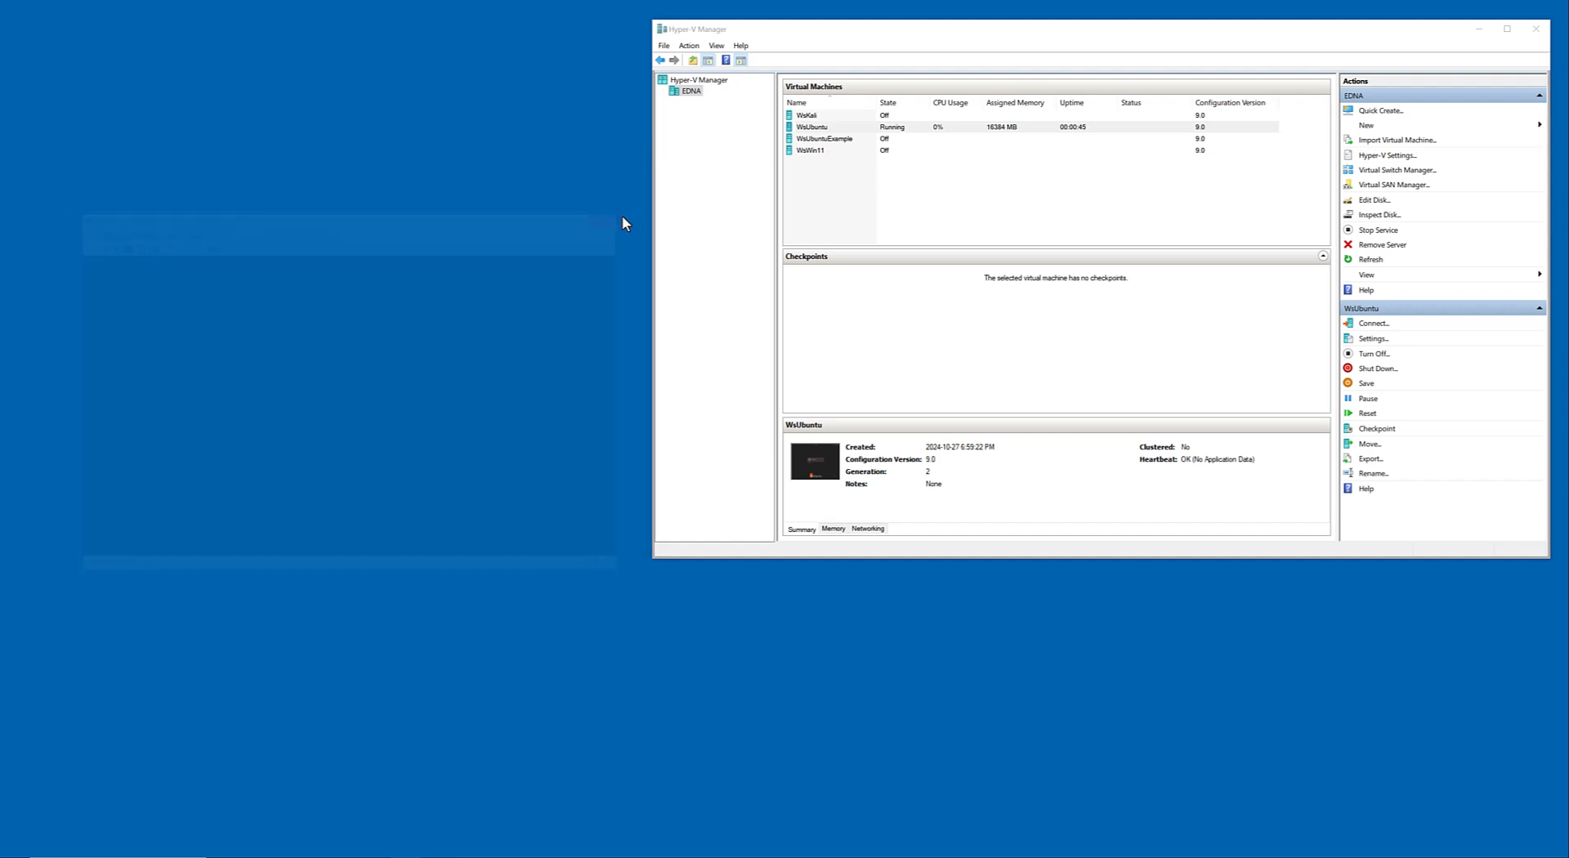
Shut down the running WsUbuntu virtual machine.
right_click(927, 128)
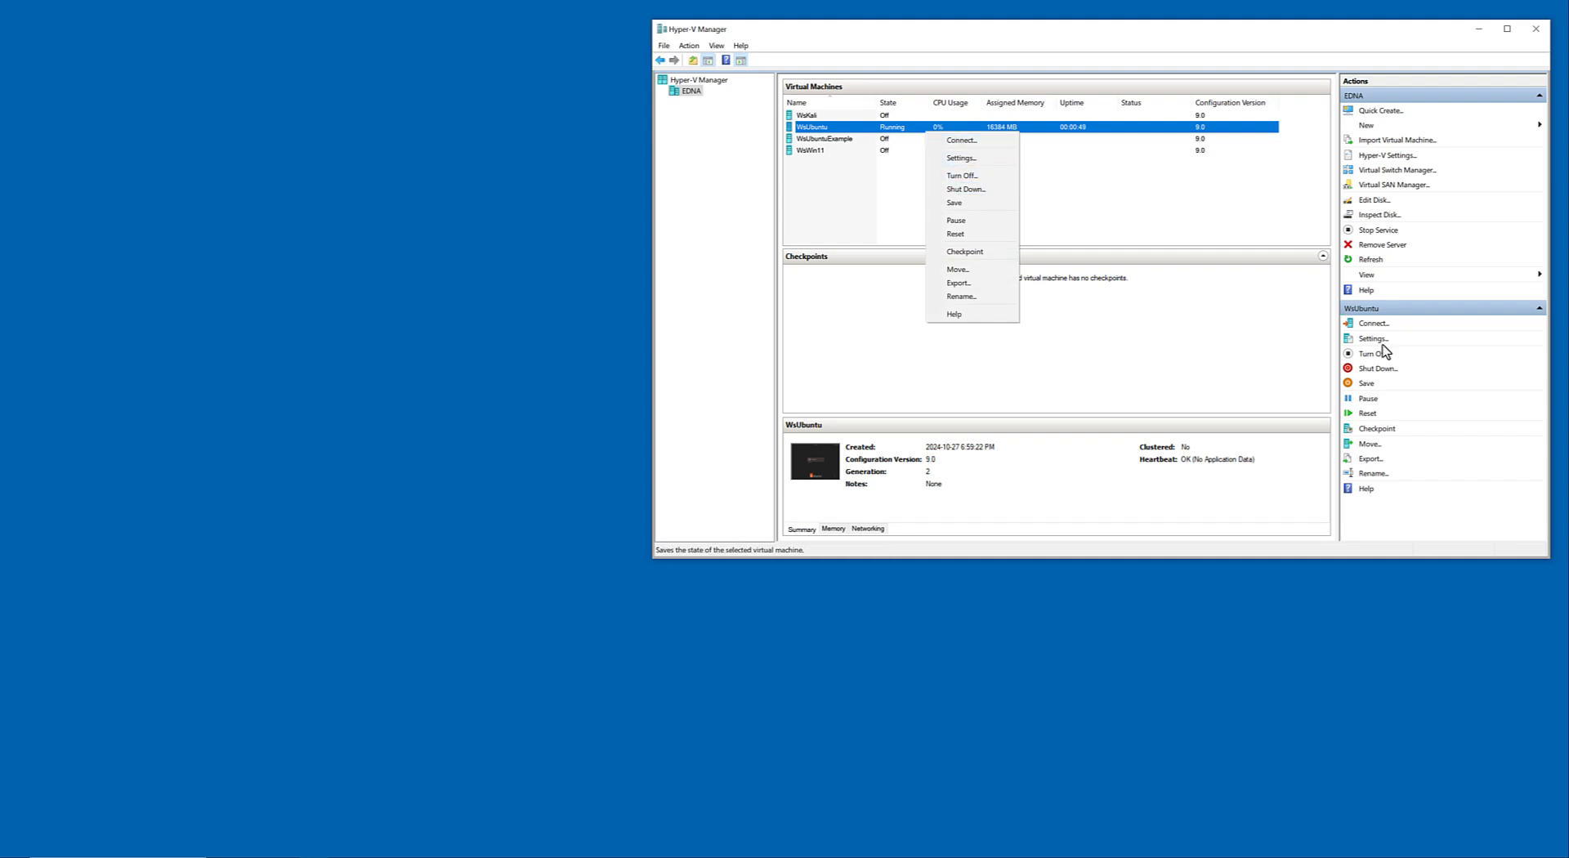
click(1131, 130)
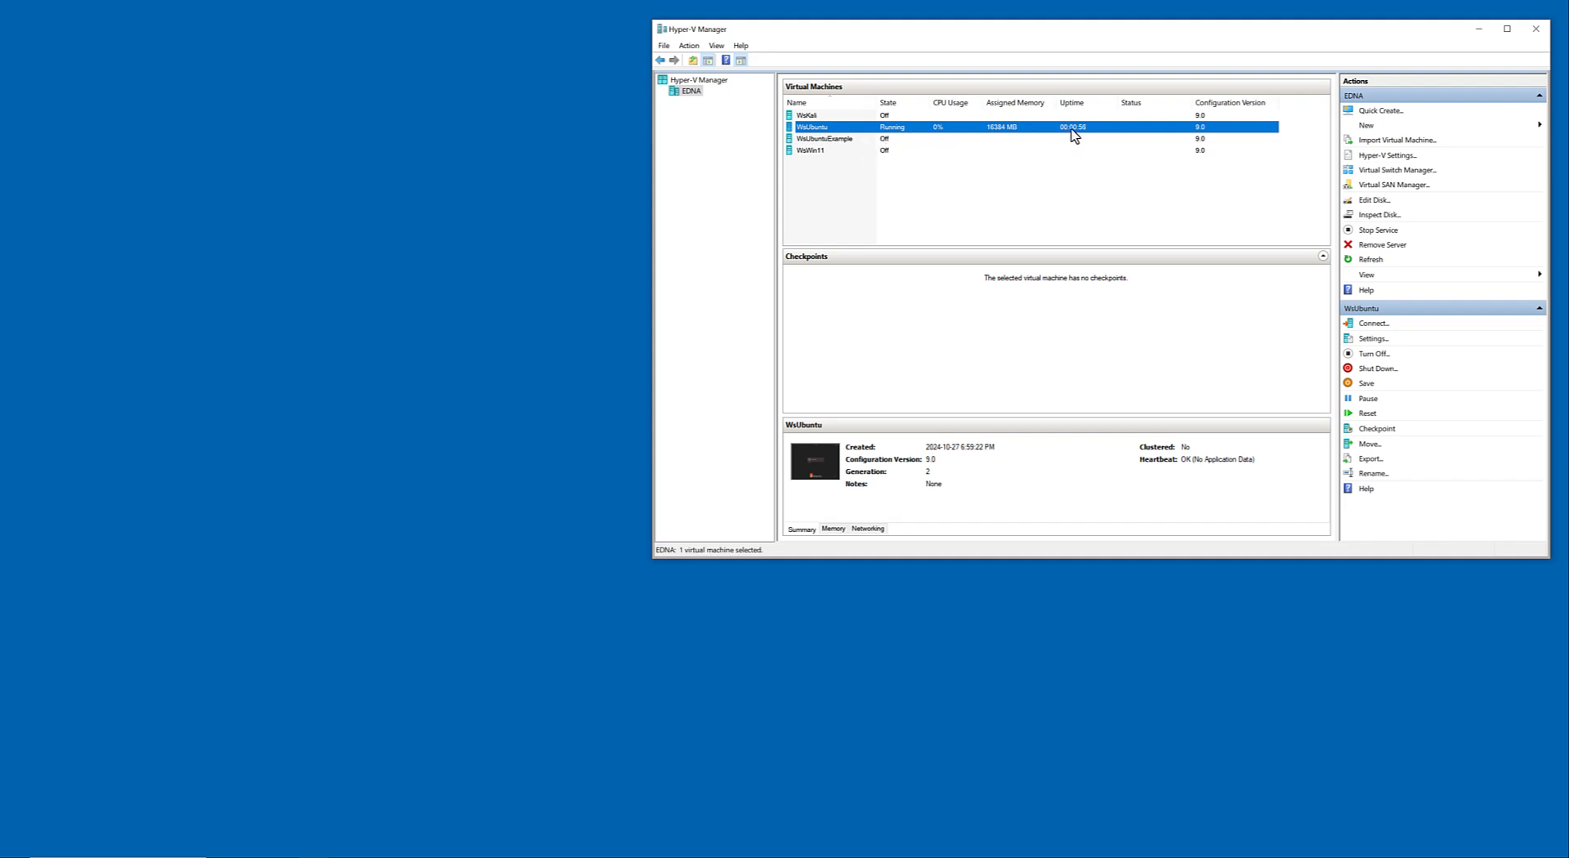
click(1381, 370)
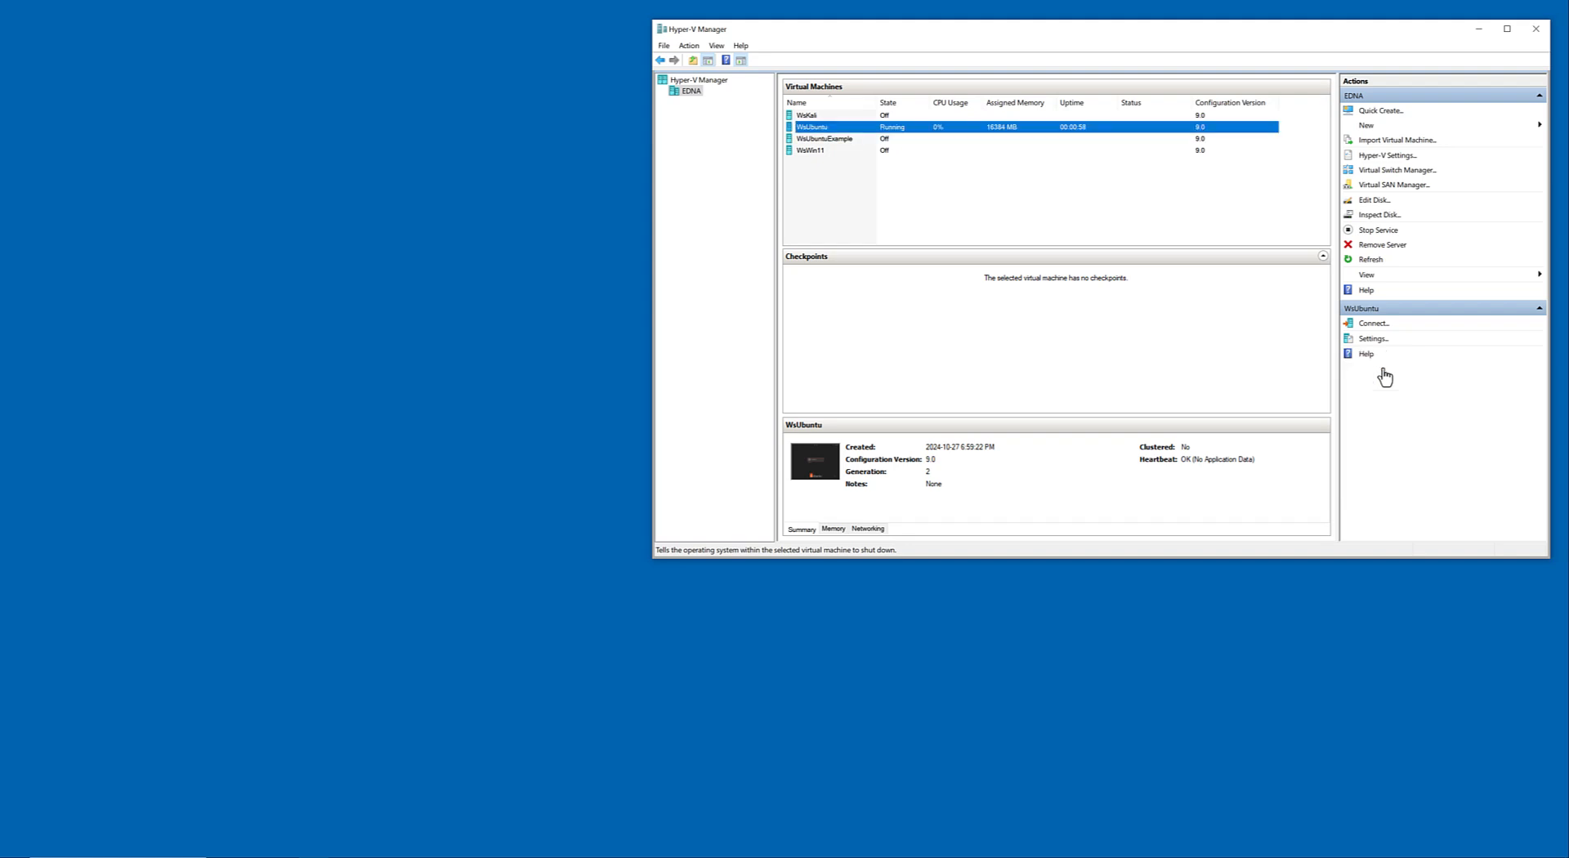
Connect to the WsUbuntuExample virtual machine, start it and shift its connection window slightly.
click(906, 142)
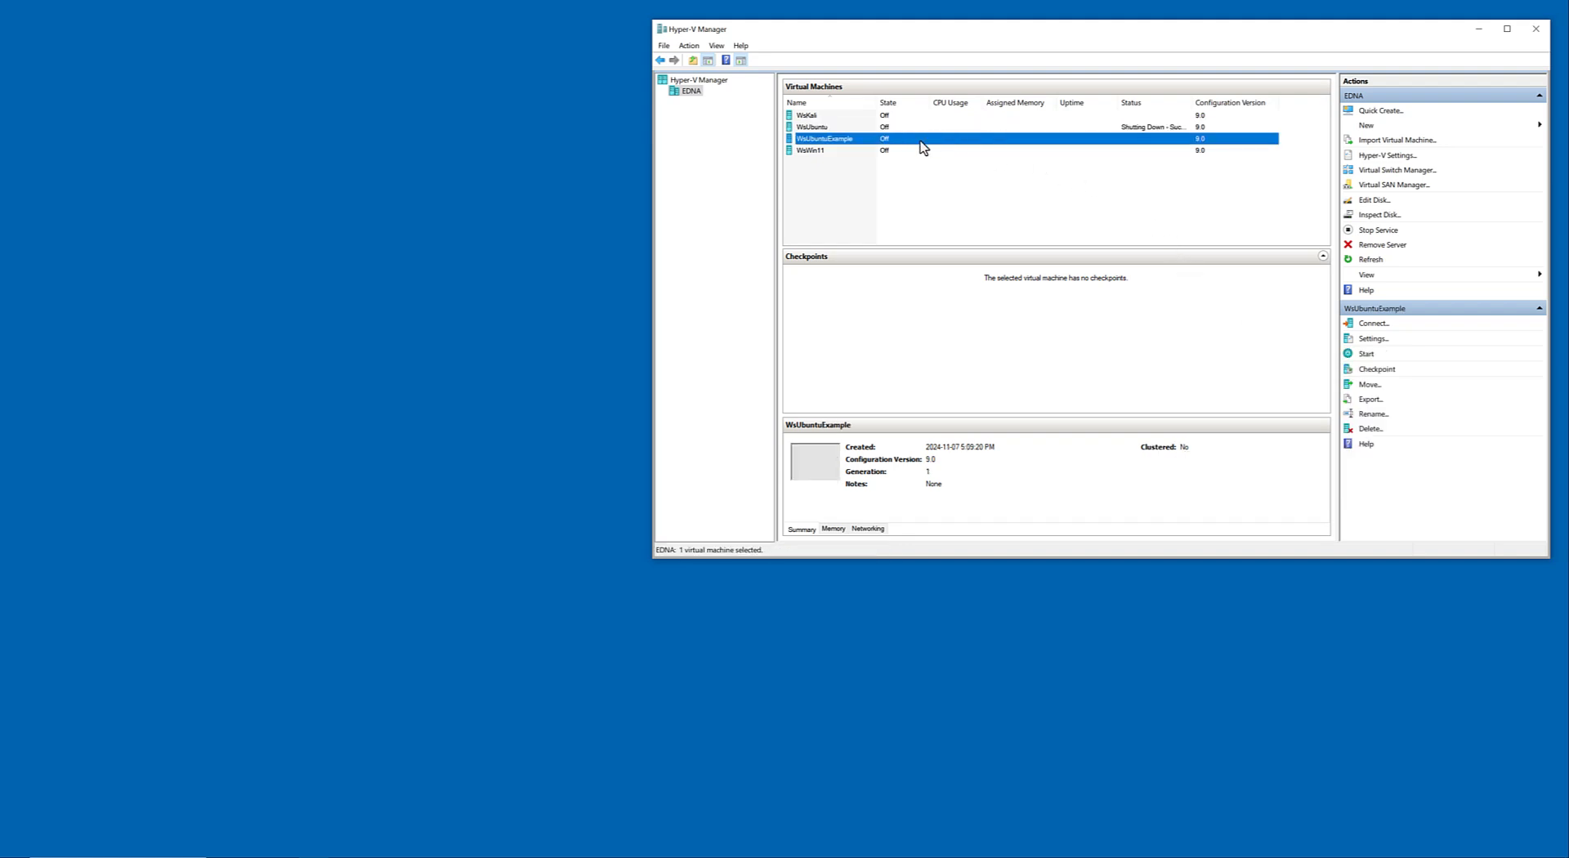
right_click(896, 141)
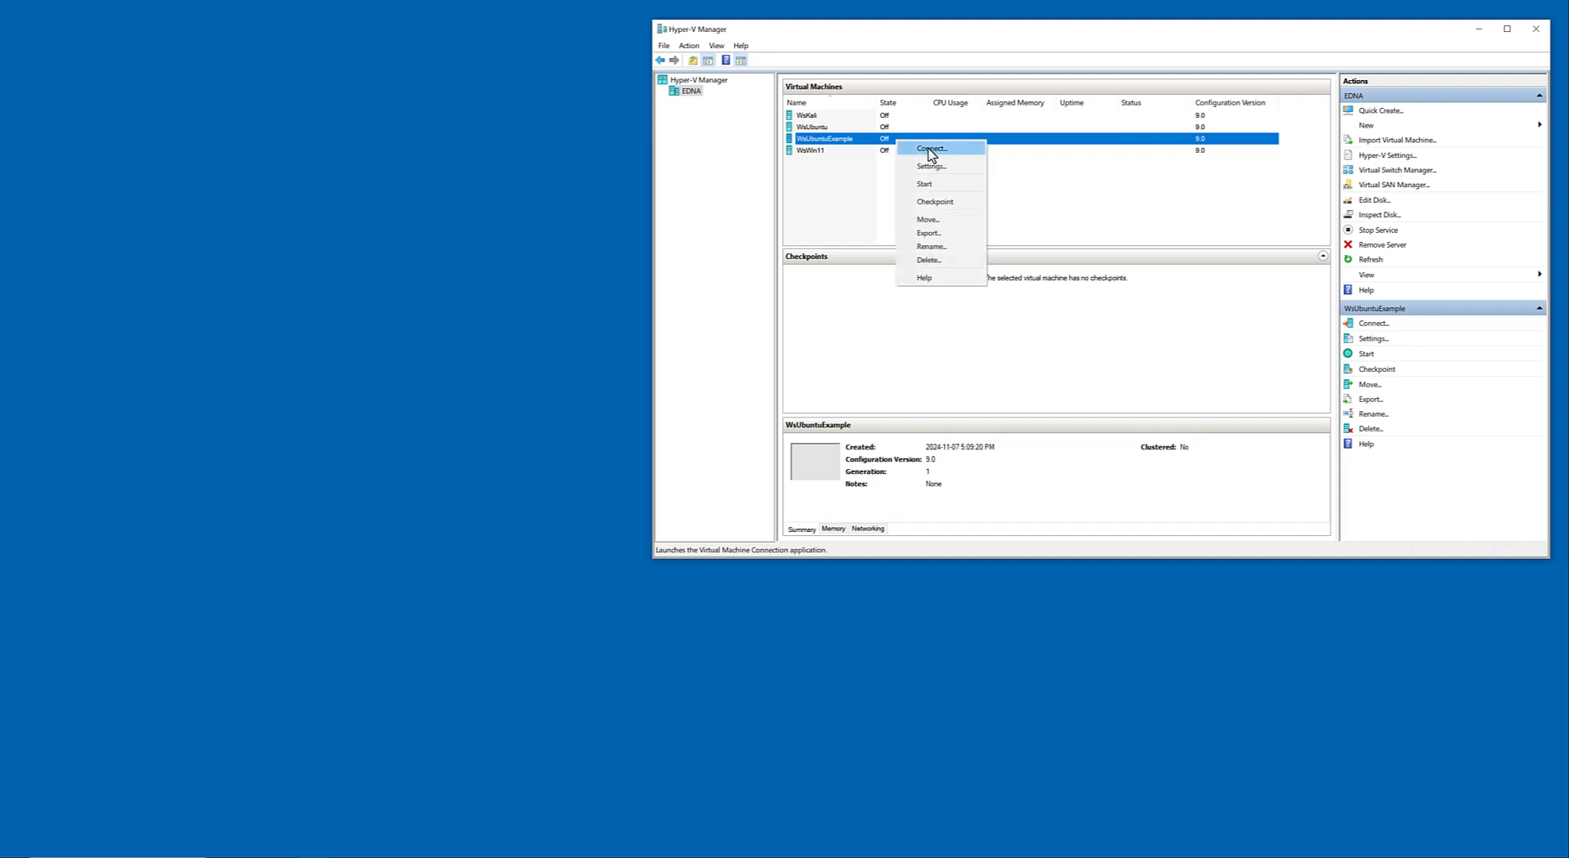
click(931, 151)
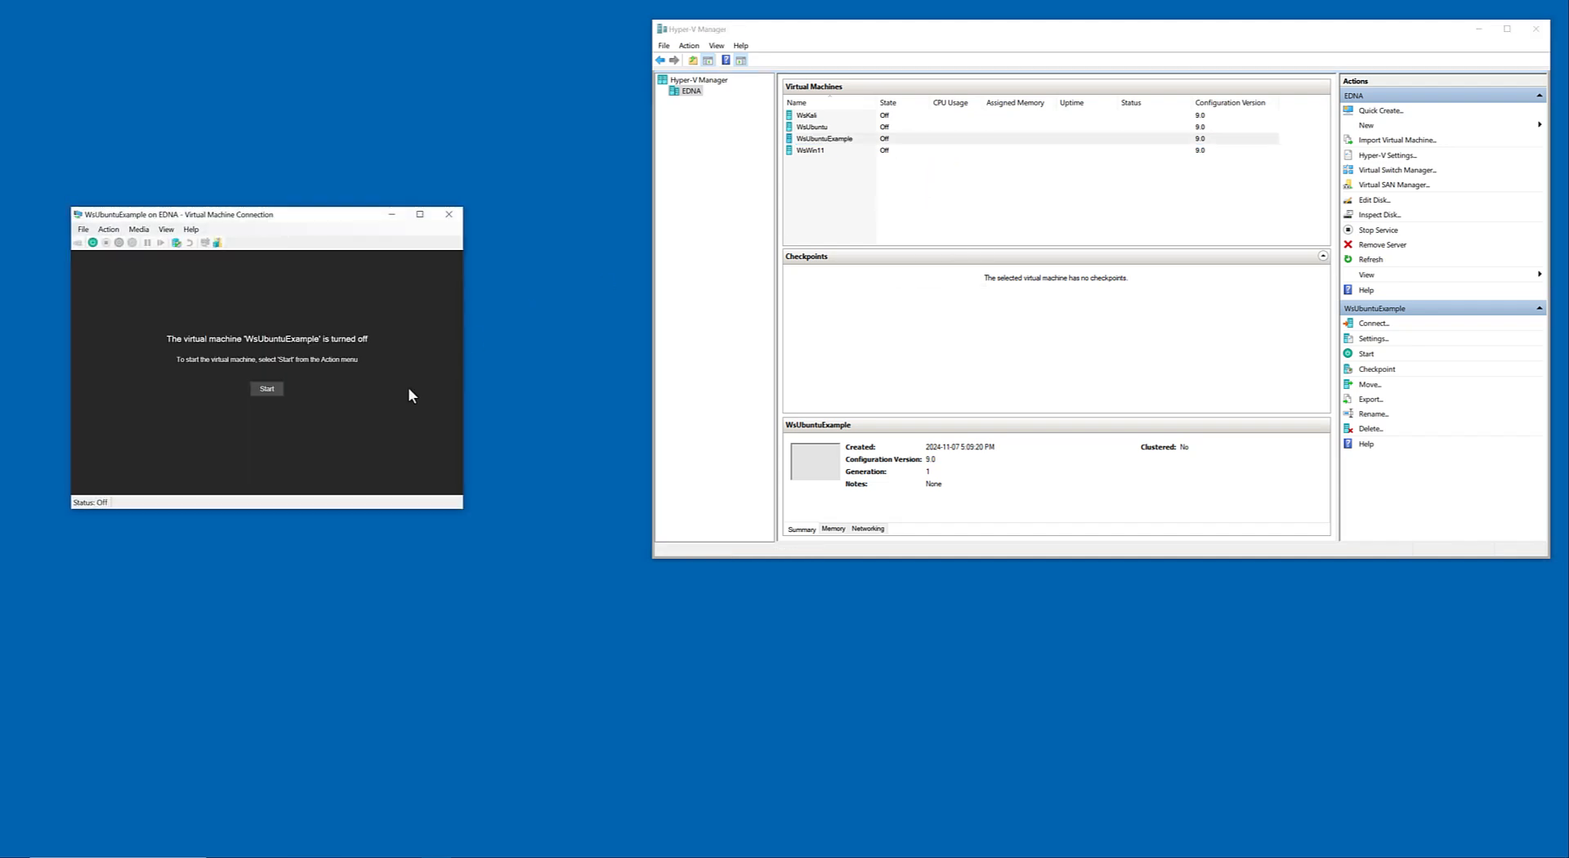
click(268, 384)
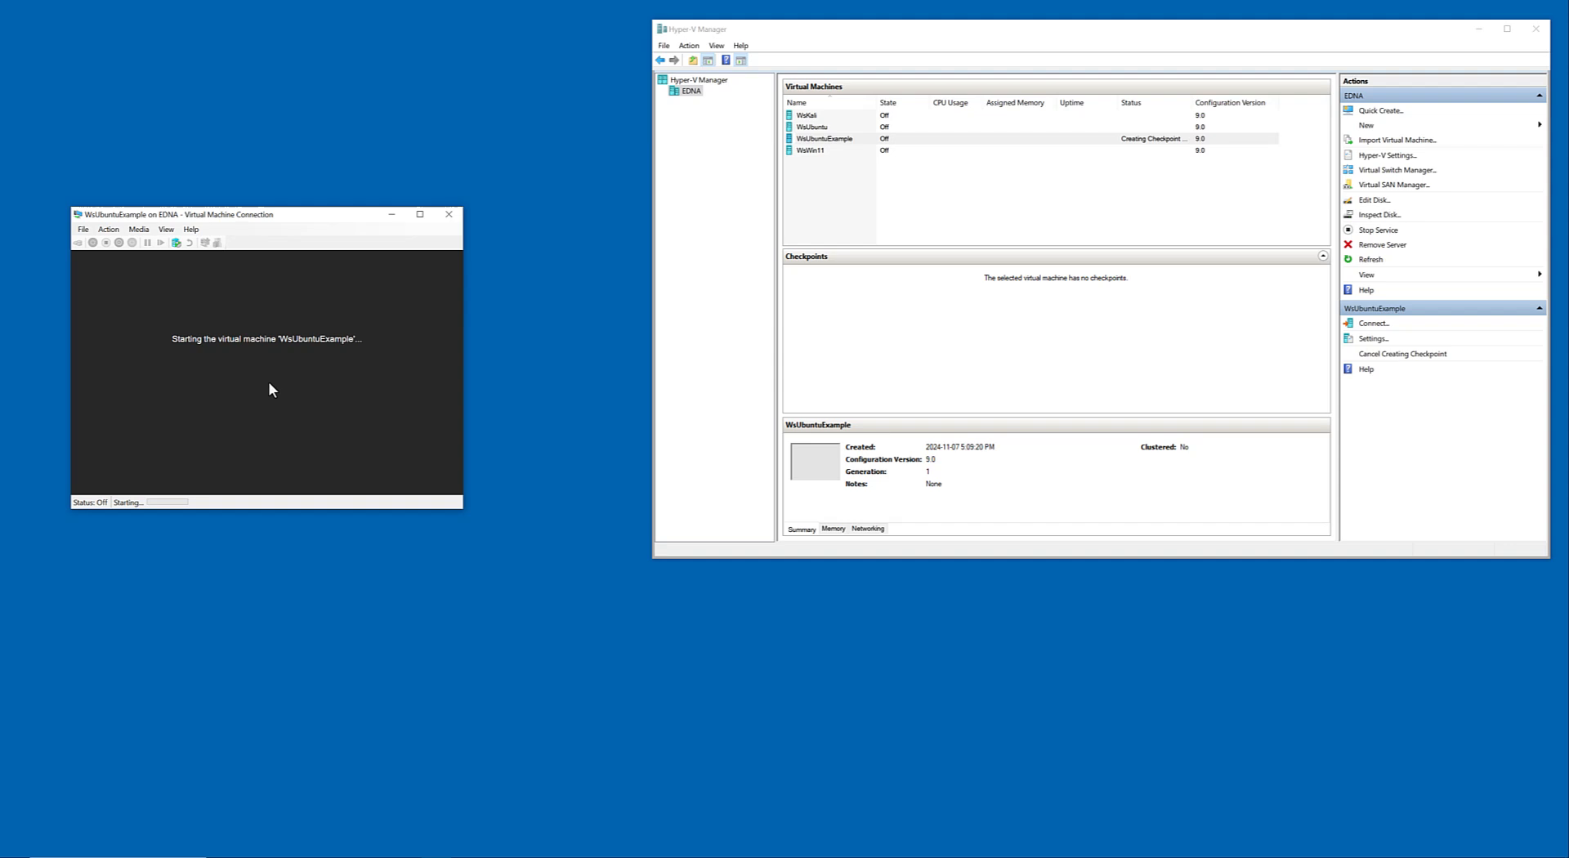
click(157, 228)
click(157, 228)
drag(231, 221, 258, 220)
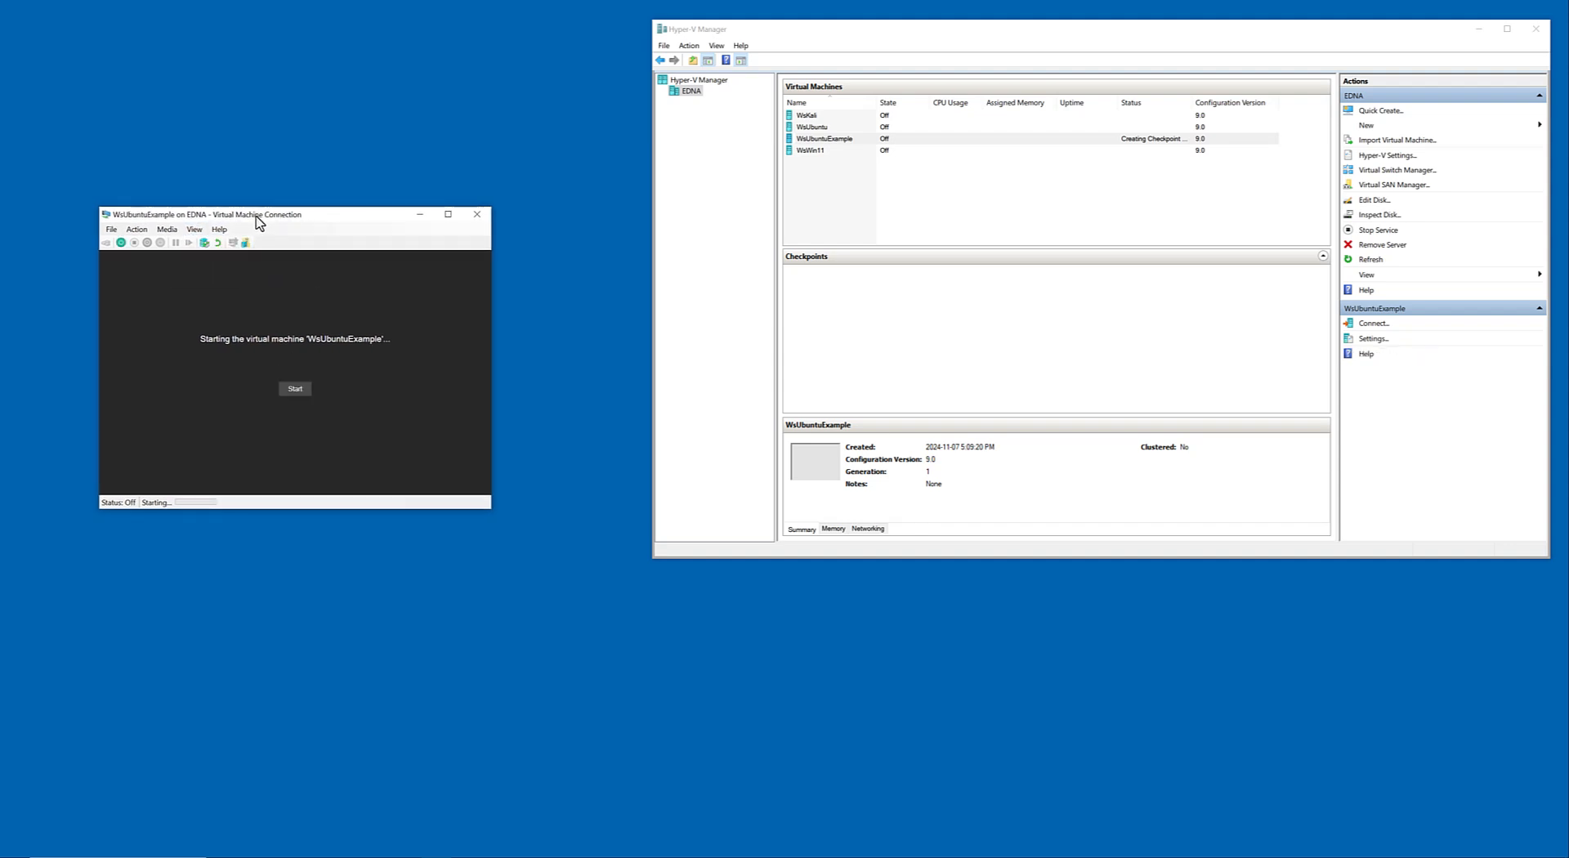
Review the name and integration services settings of WsUbuntuExample, then close the settings without changes.
click(1373, 338)
scroll(670, 431, down, 3)
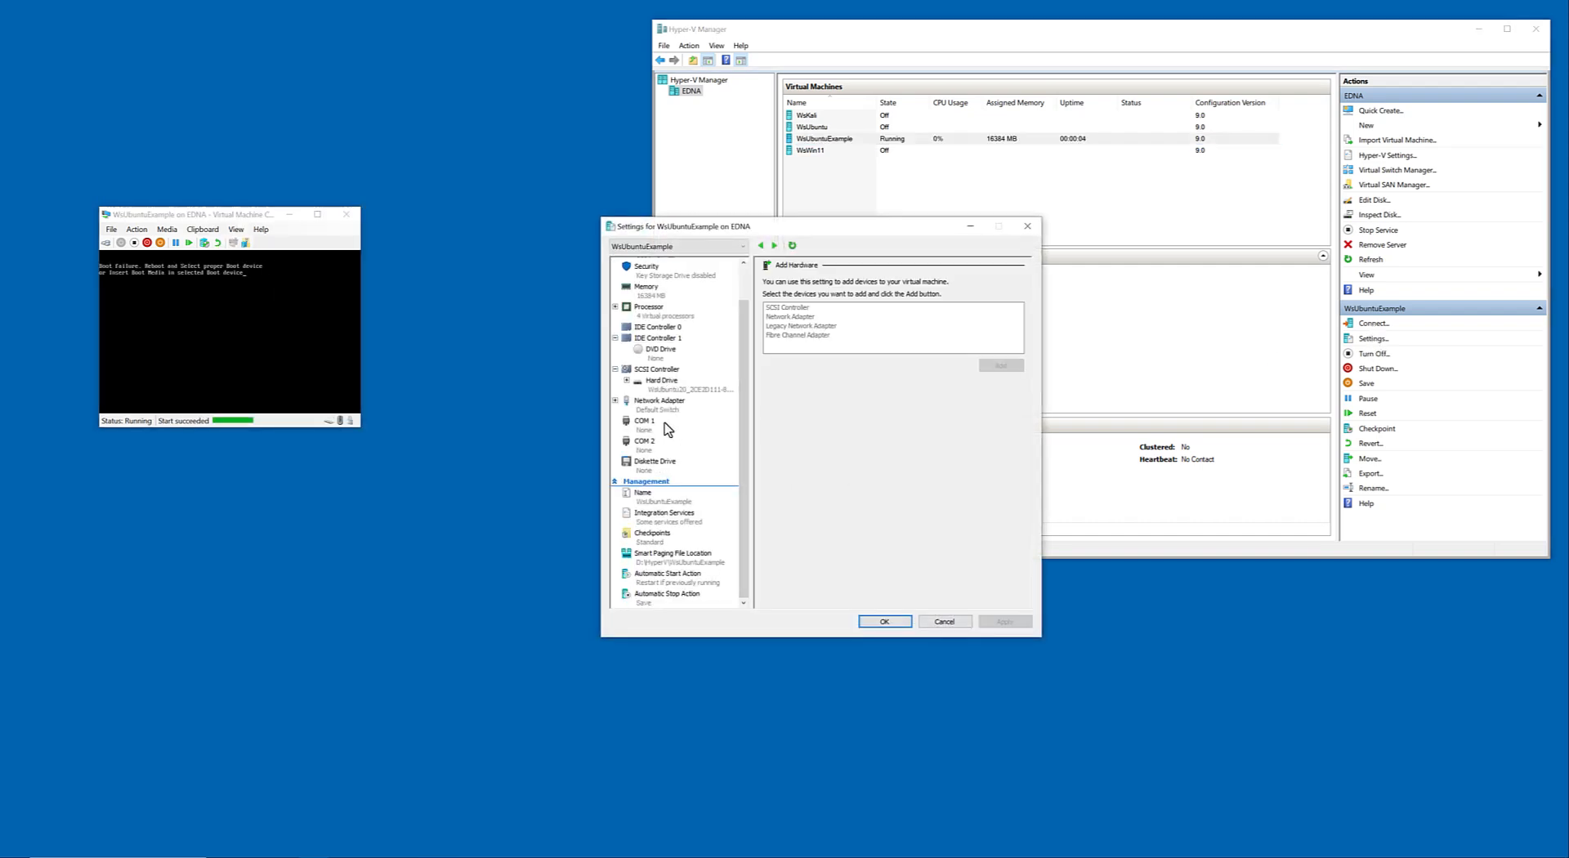
click(648, 500)
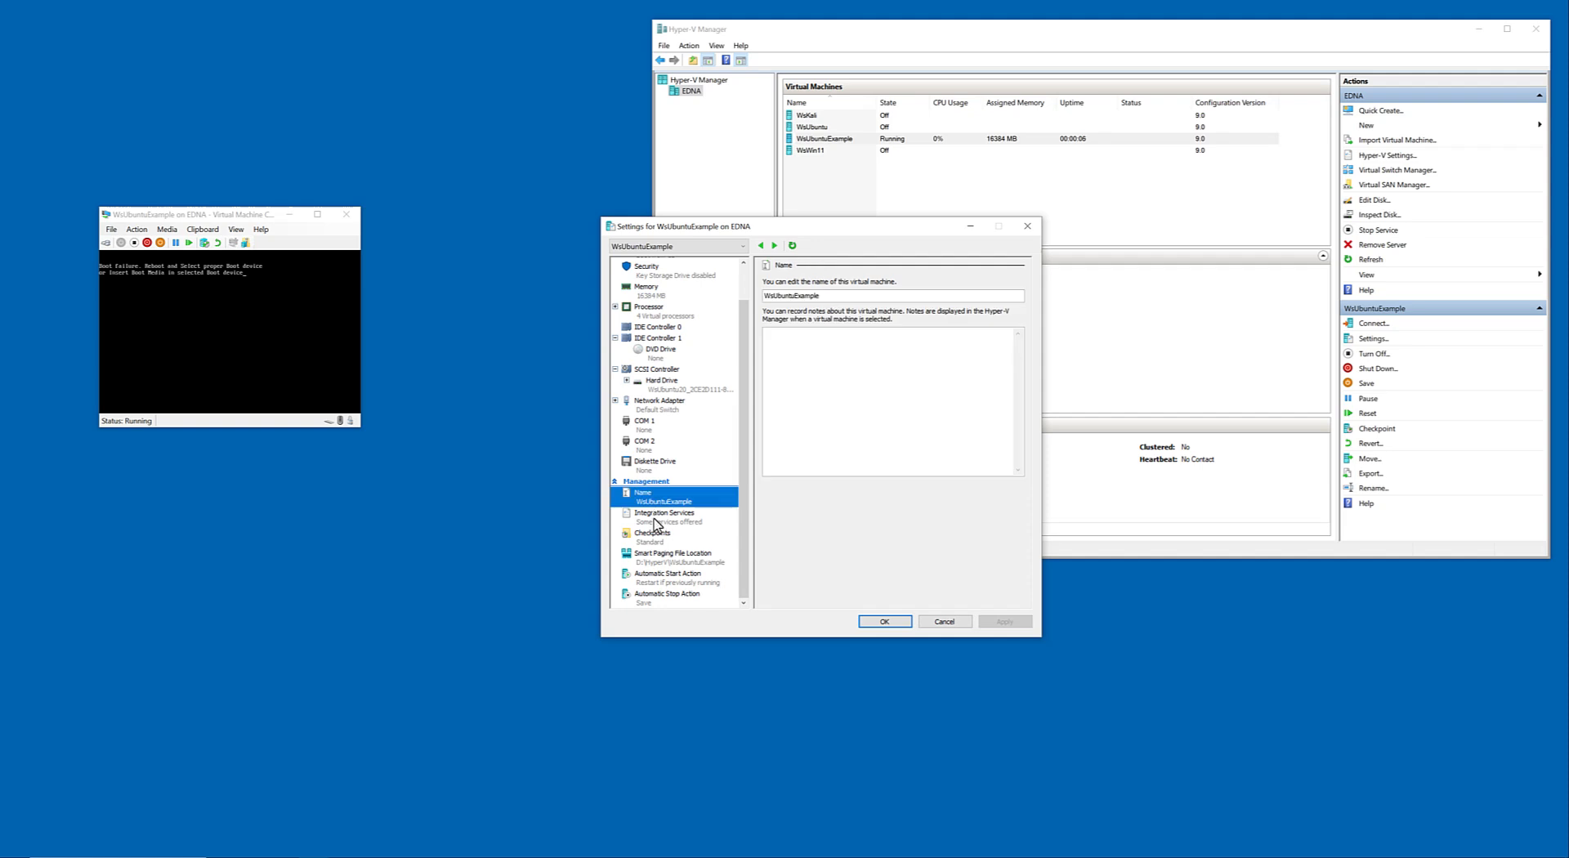
click(654, 517)
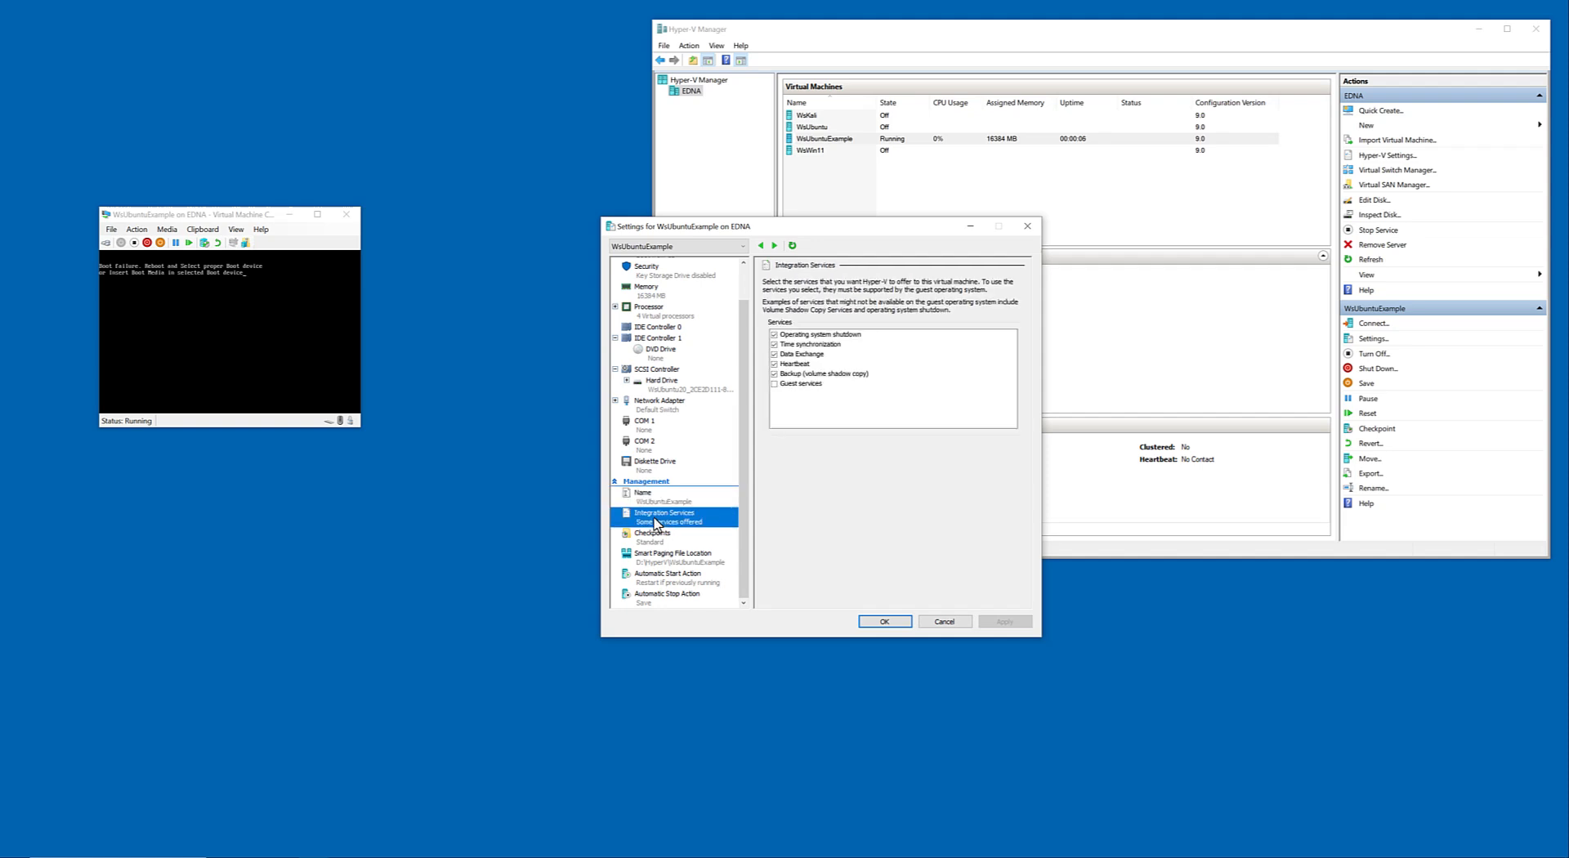
click(944, 622)
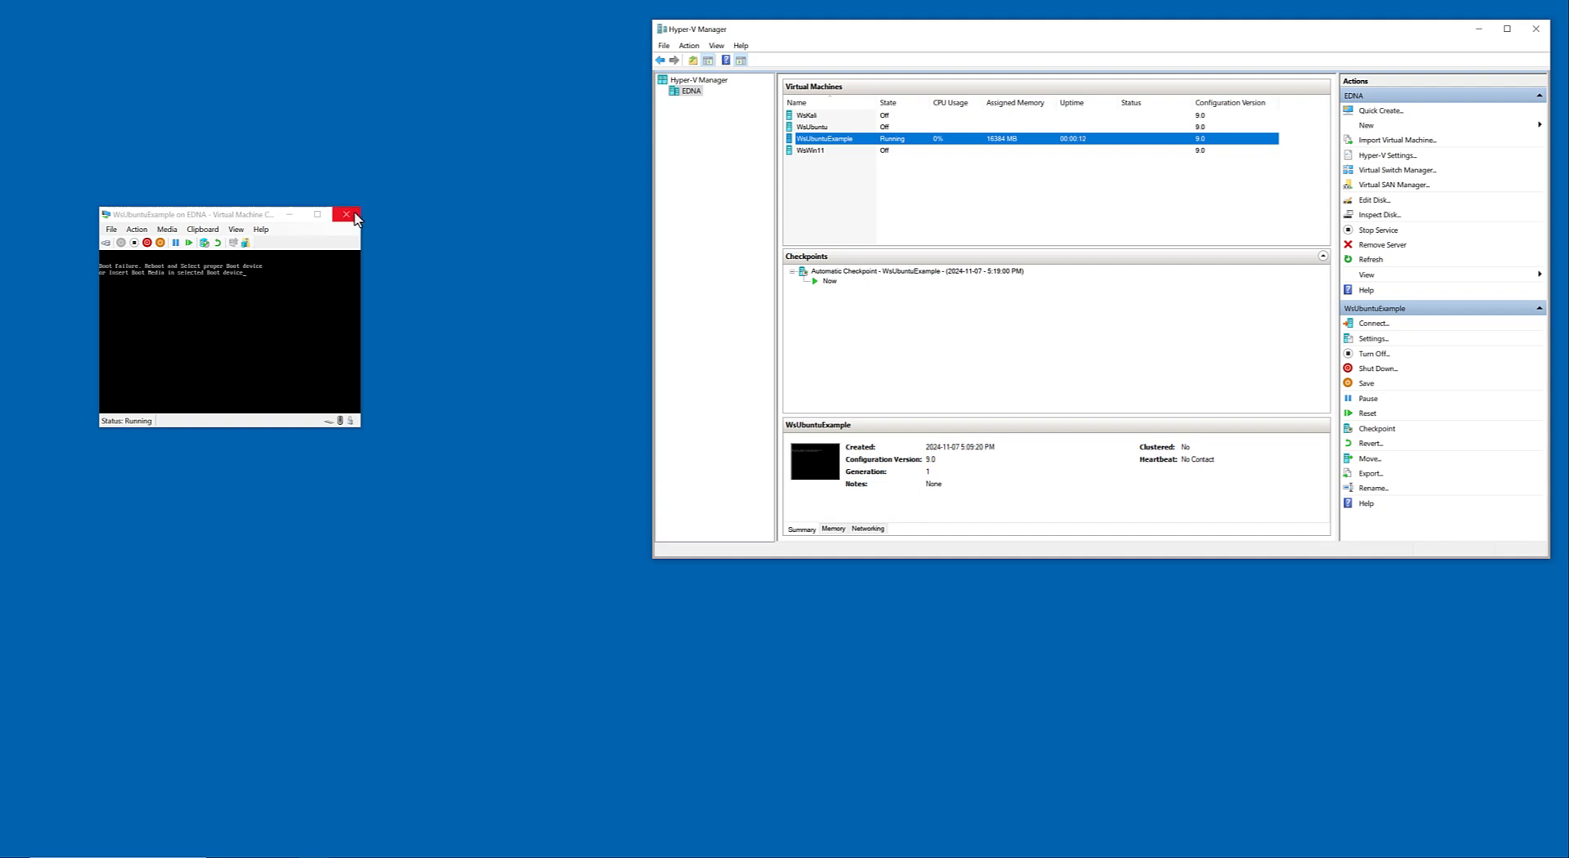
Close the WsUbuntuExample connection window and turn the virtual machine off.
click(355, 216)
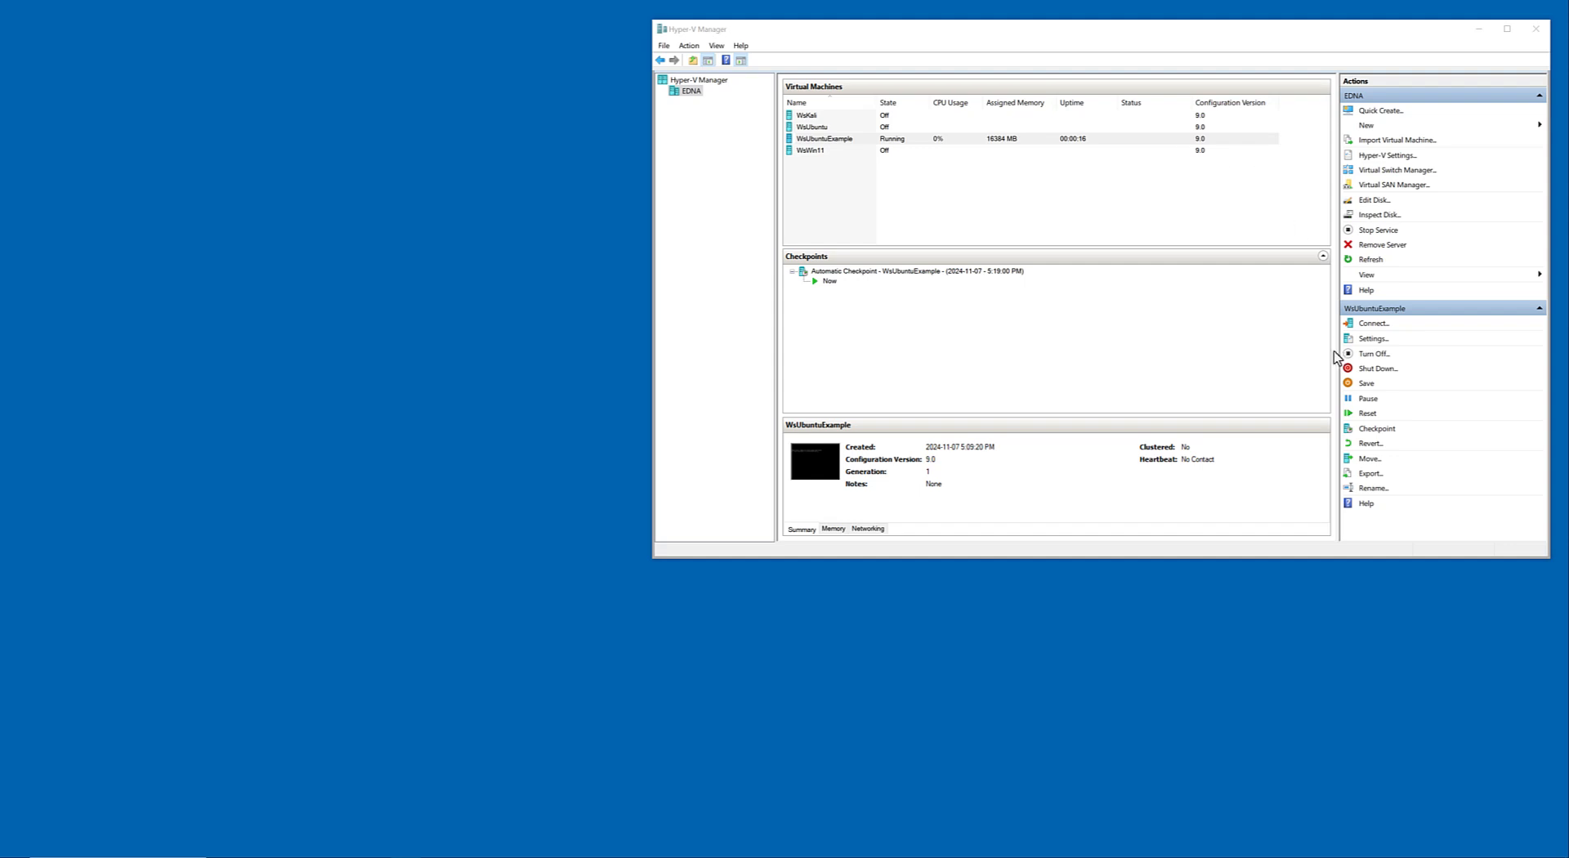
click(1376, 354)
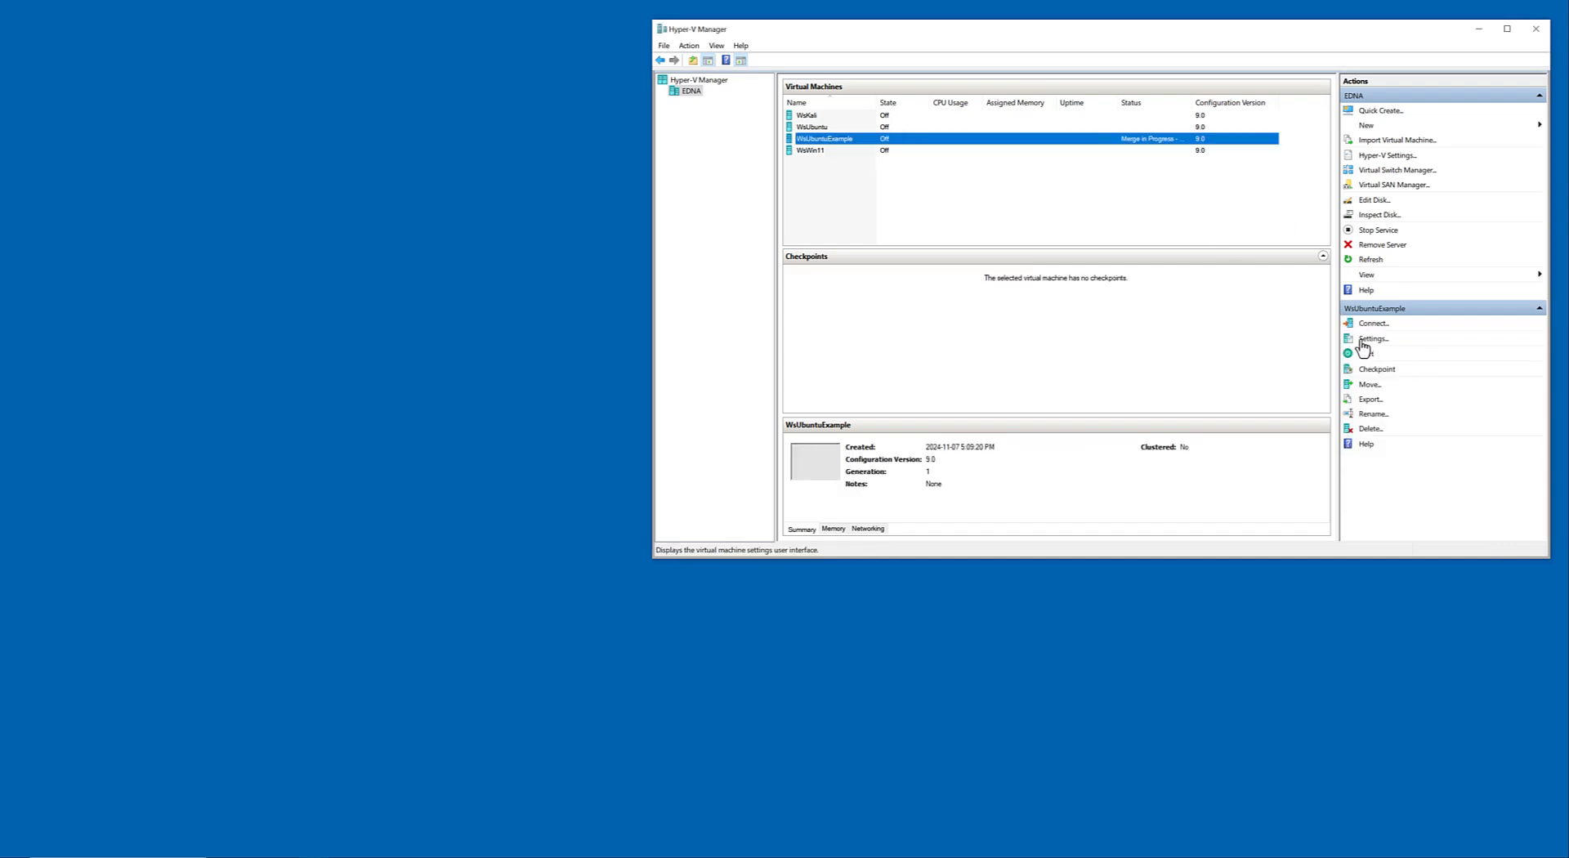
Open the WsUbuntuExample settings and examine the boot devices in the BIOS startup order.
click(1370, 339)
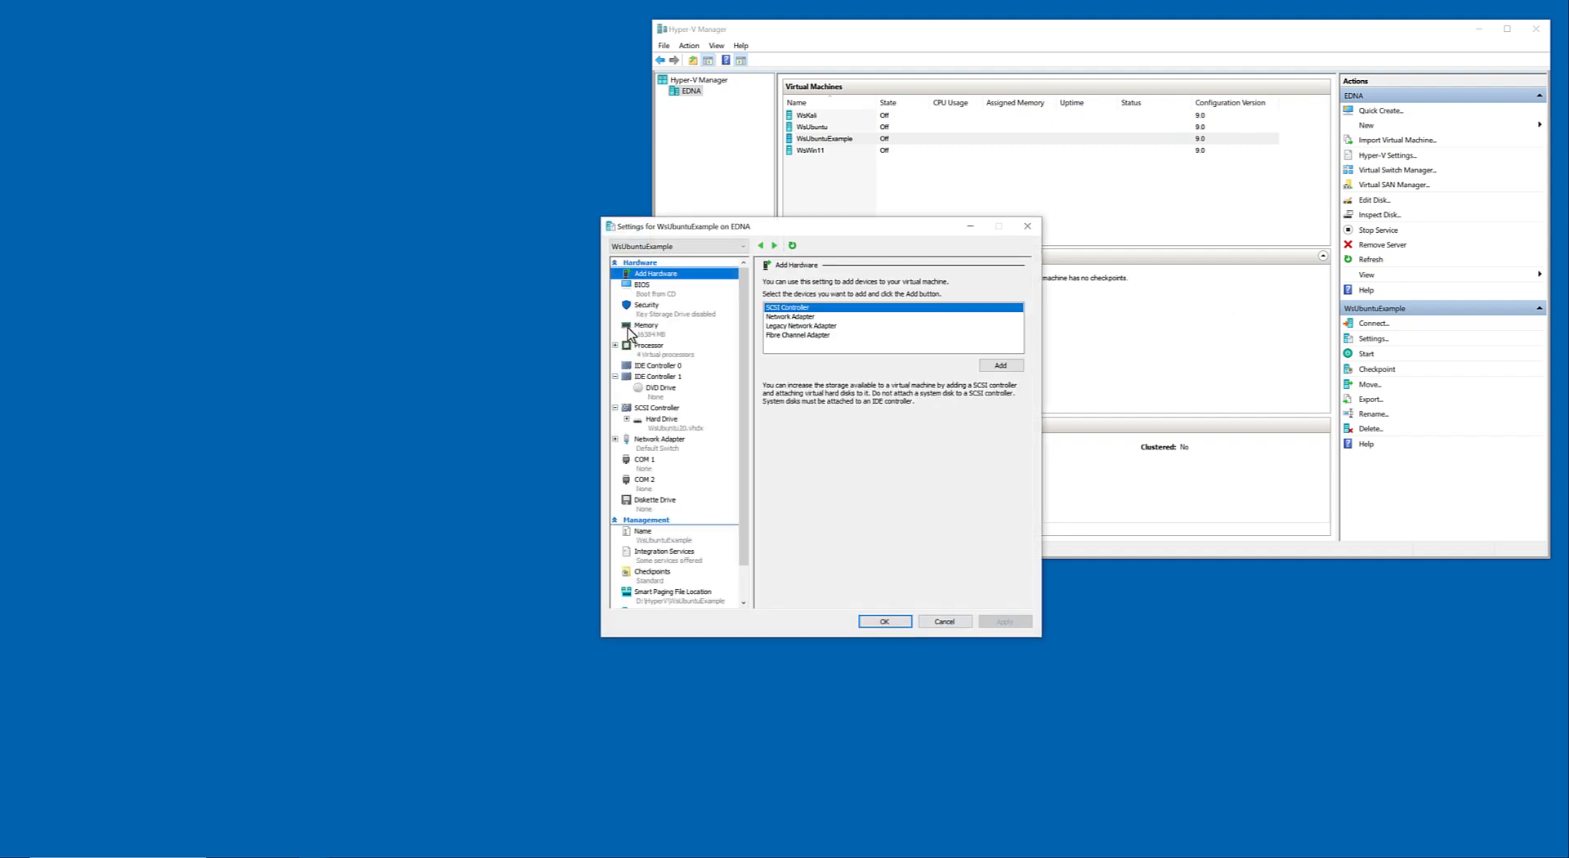
click(640, 292)
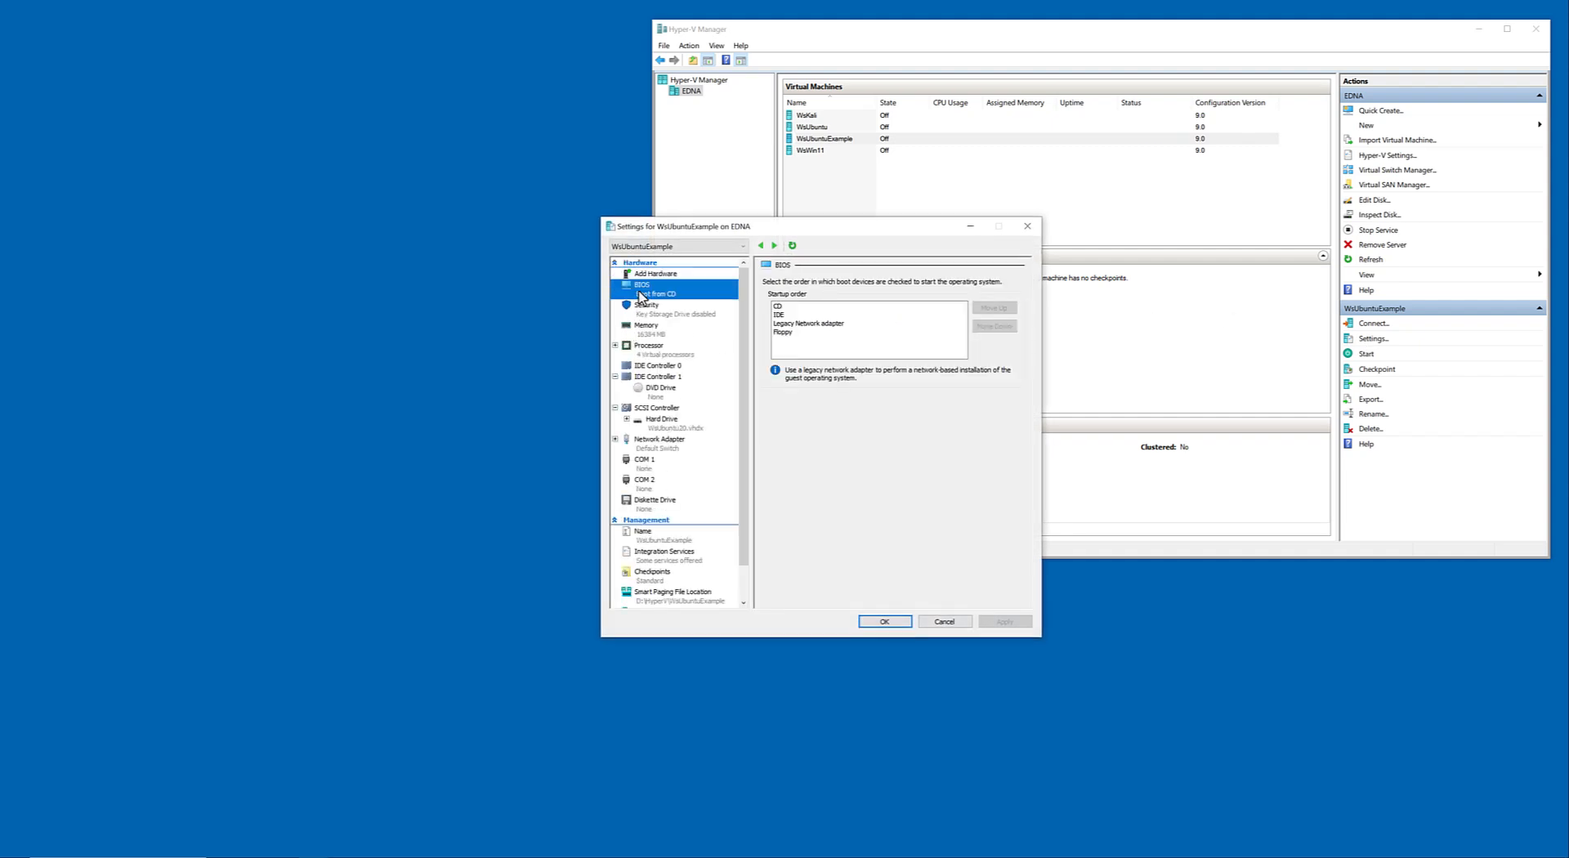
click(640, 277)
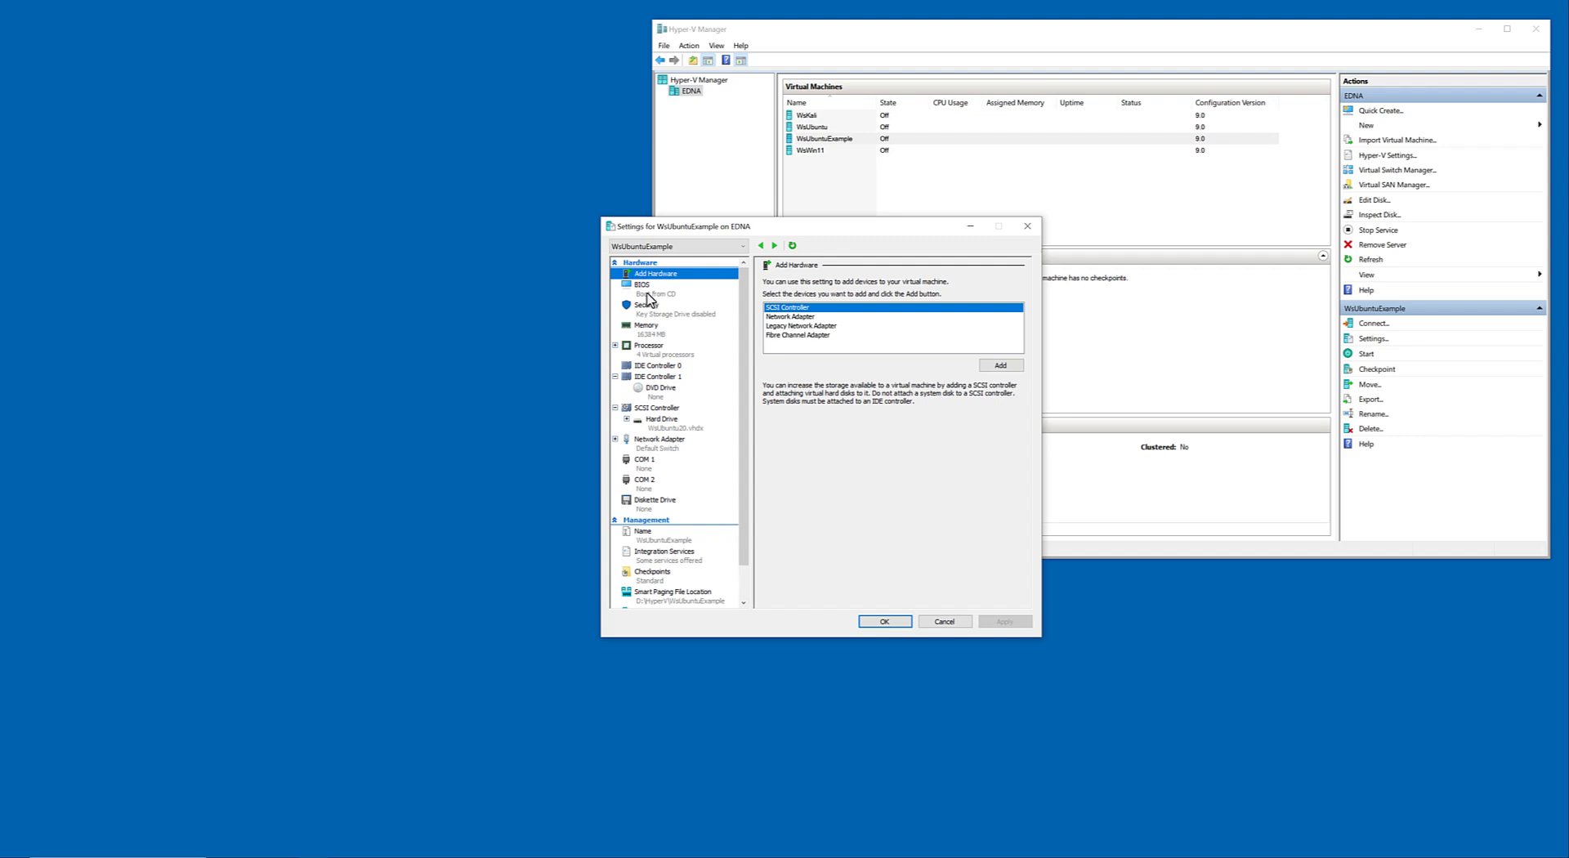
click(650, 298)
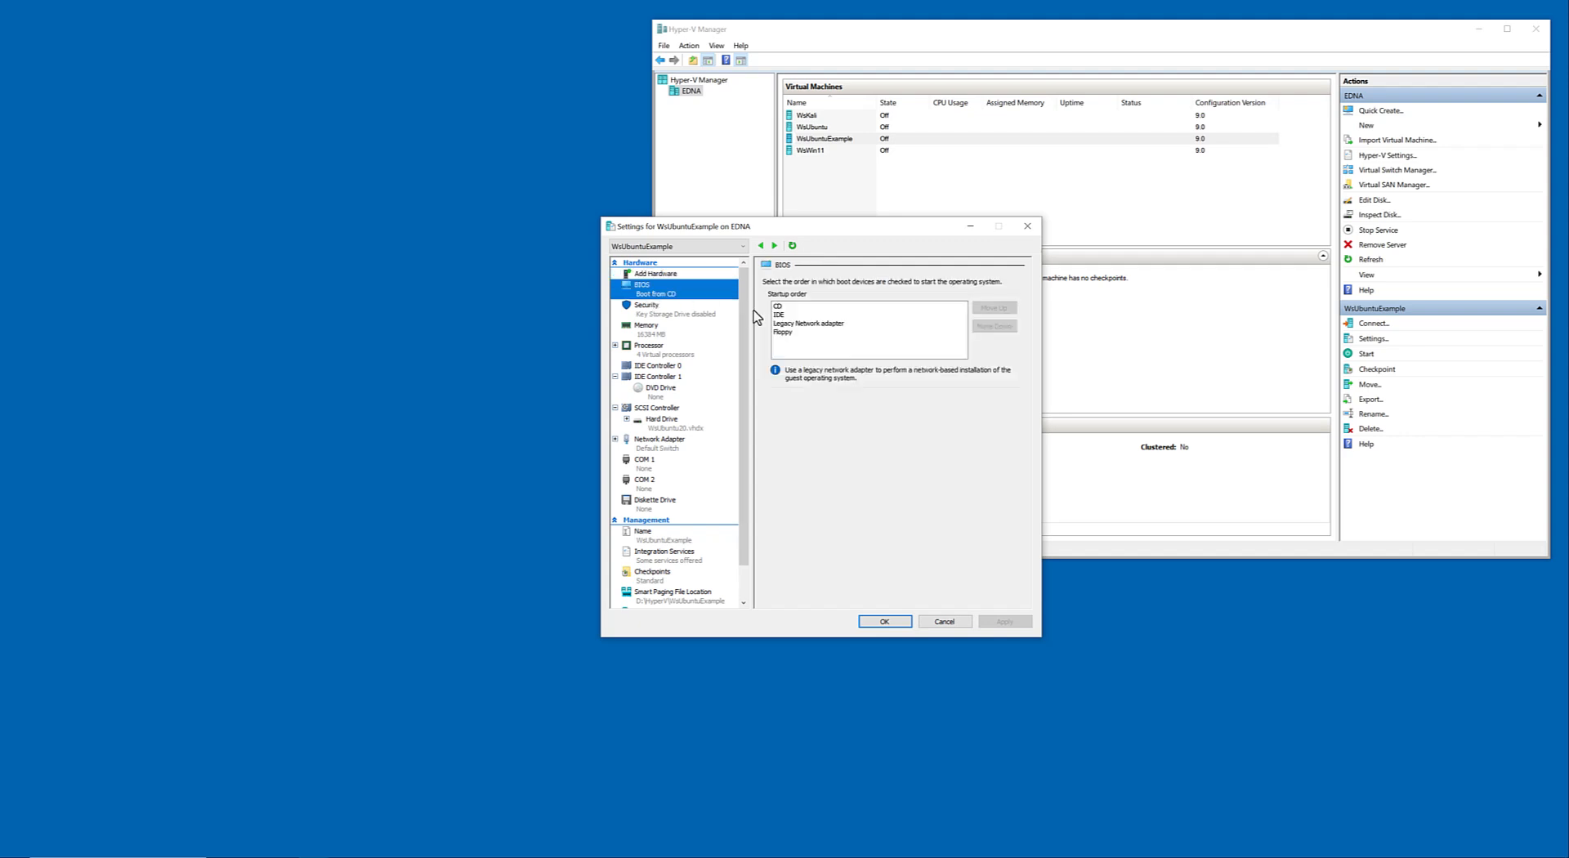
click(798, 316)
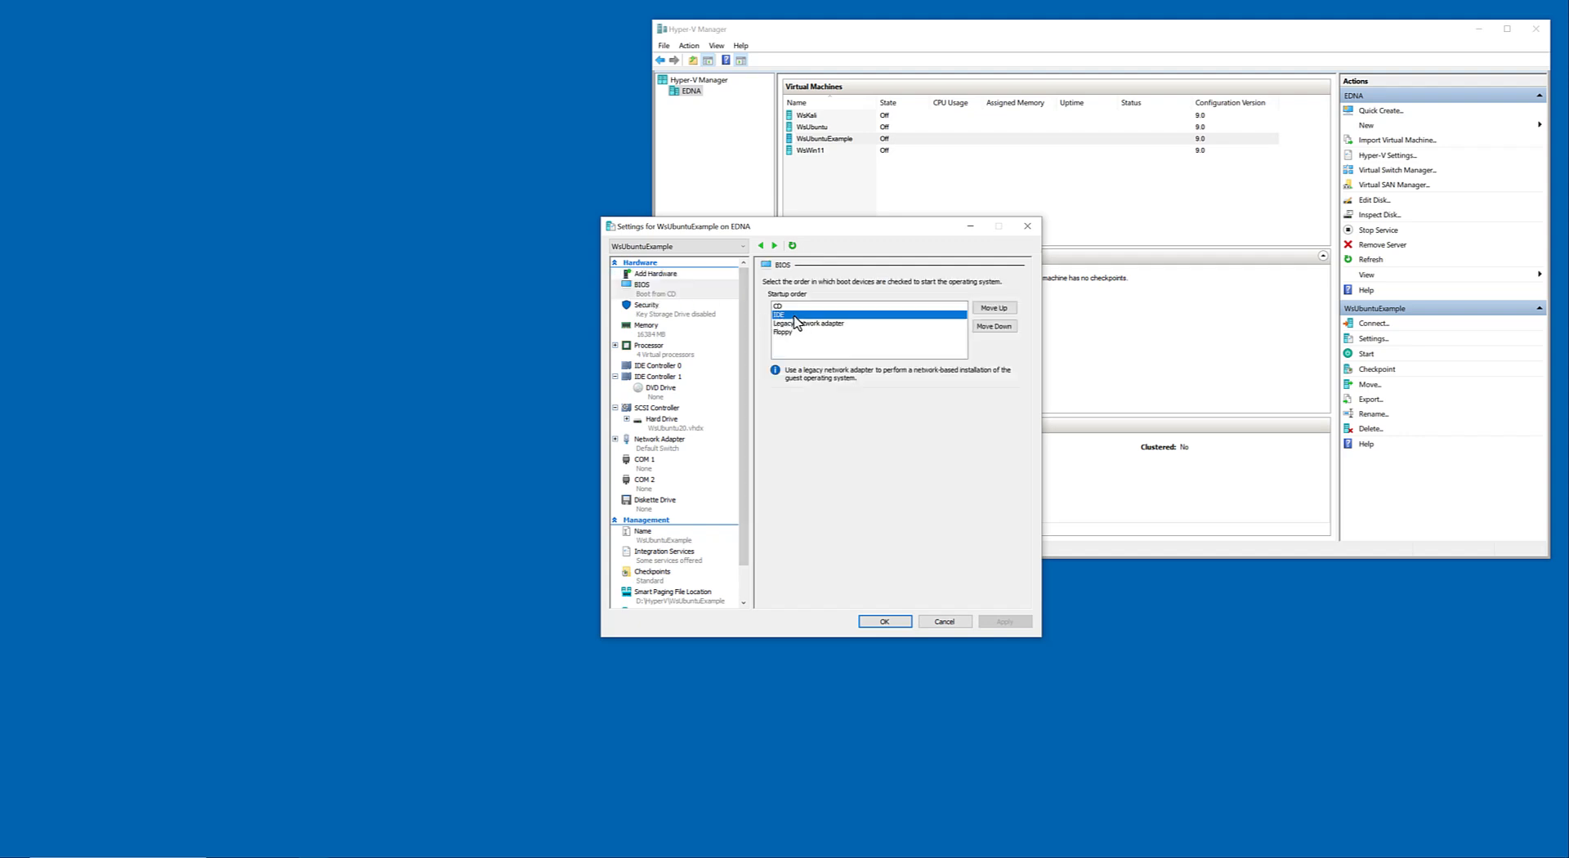
click(792, 306)
click(792, 324)
click(791, 333)
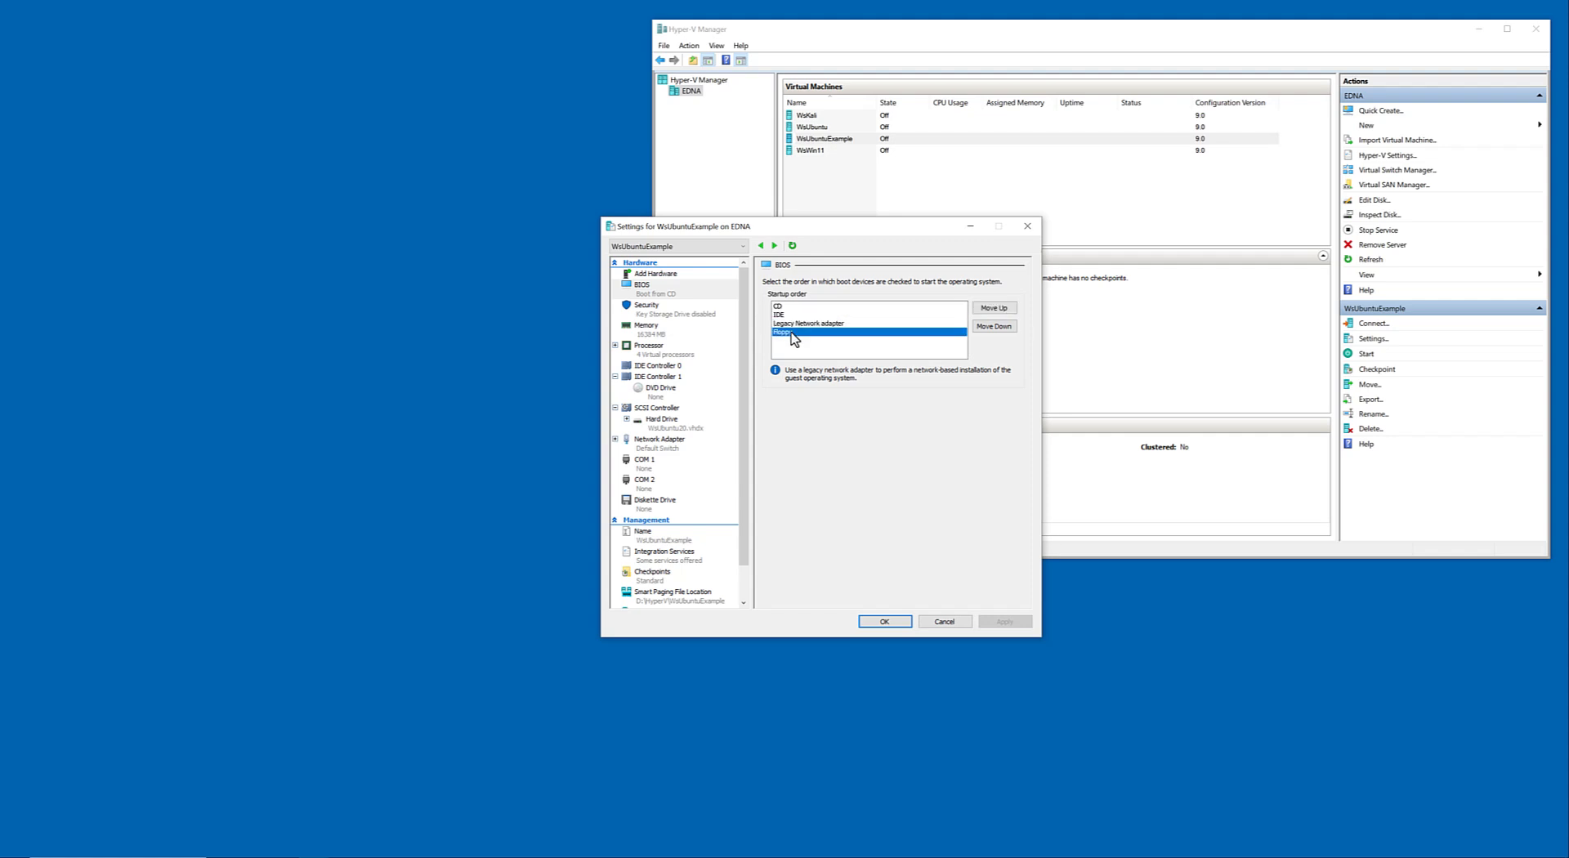
click(789, 324)
click(785, 314)
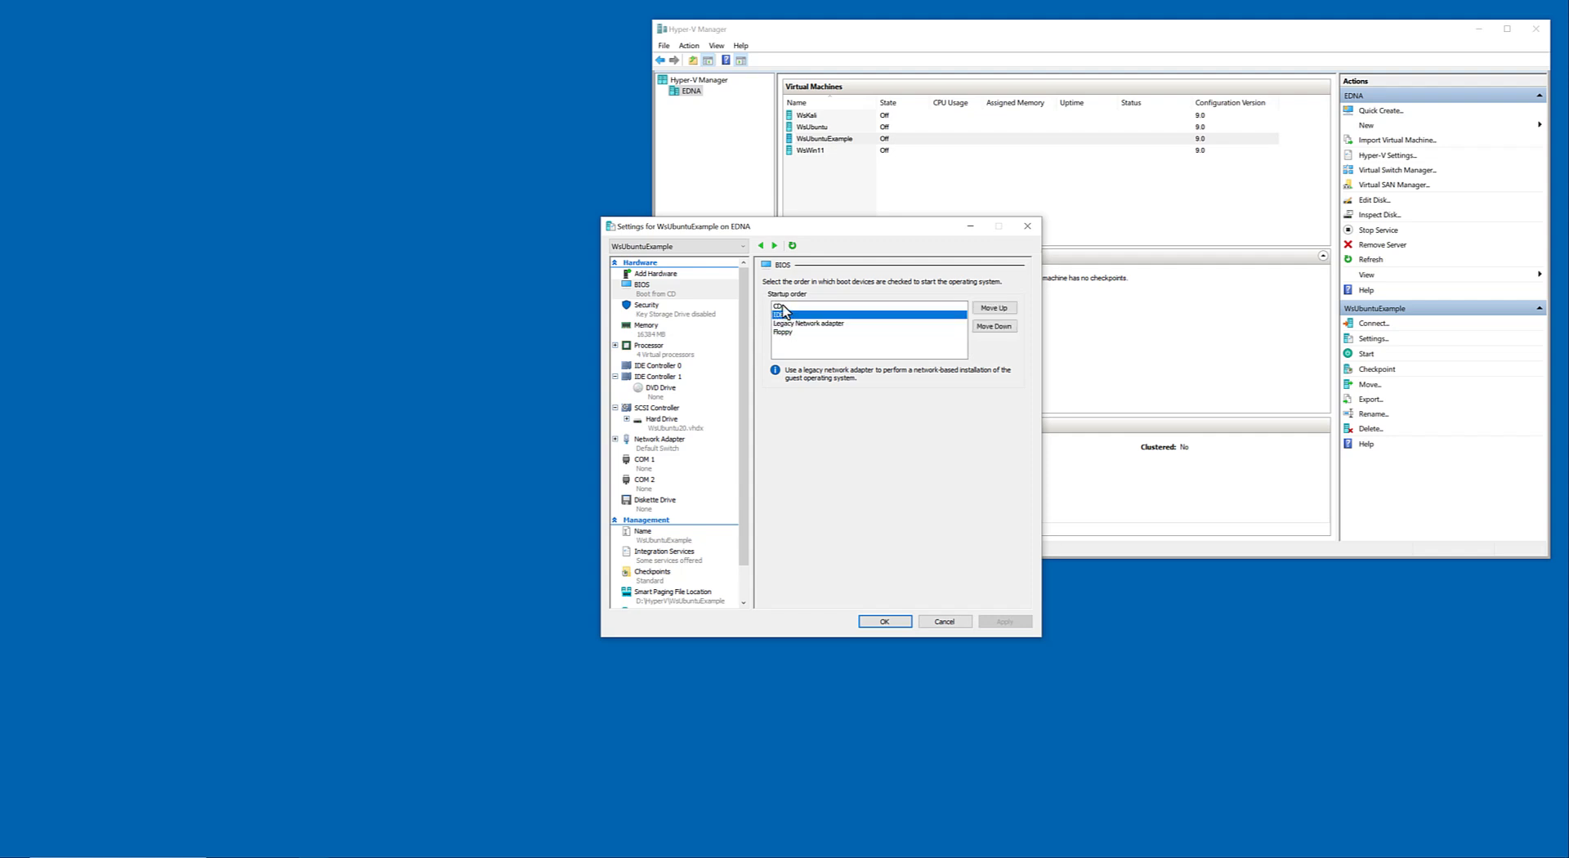
click(785, 306)
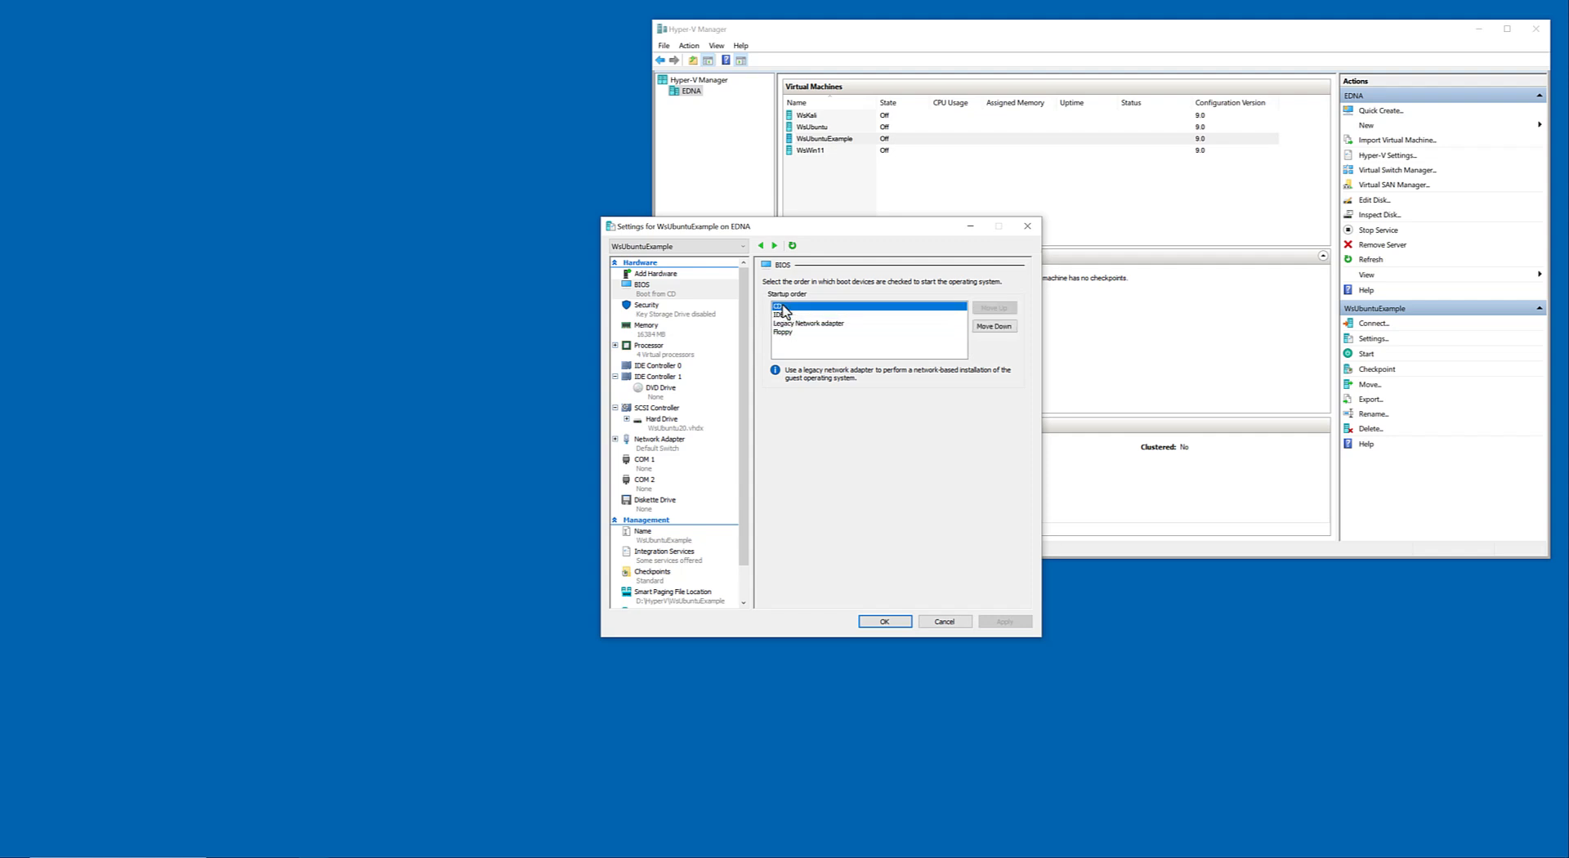
Remove the WsUbuntu20.vhdx hard drive from the SCSI controller and apply the change.
click(662, 420)
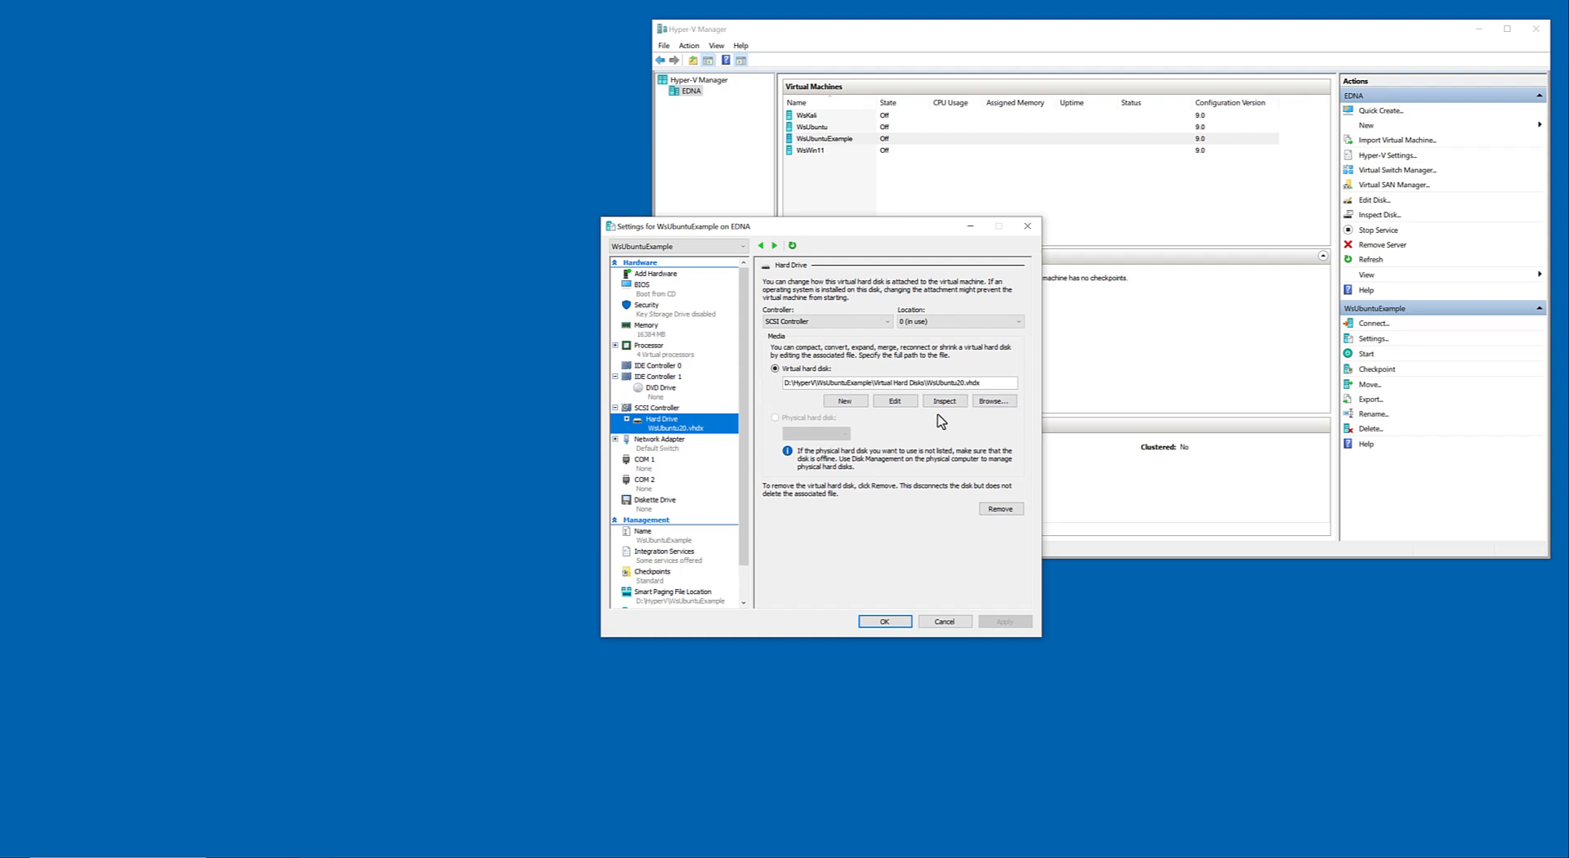
click(989, 508)
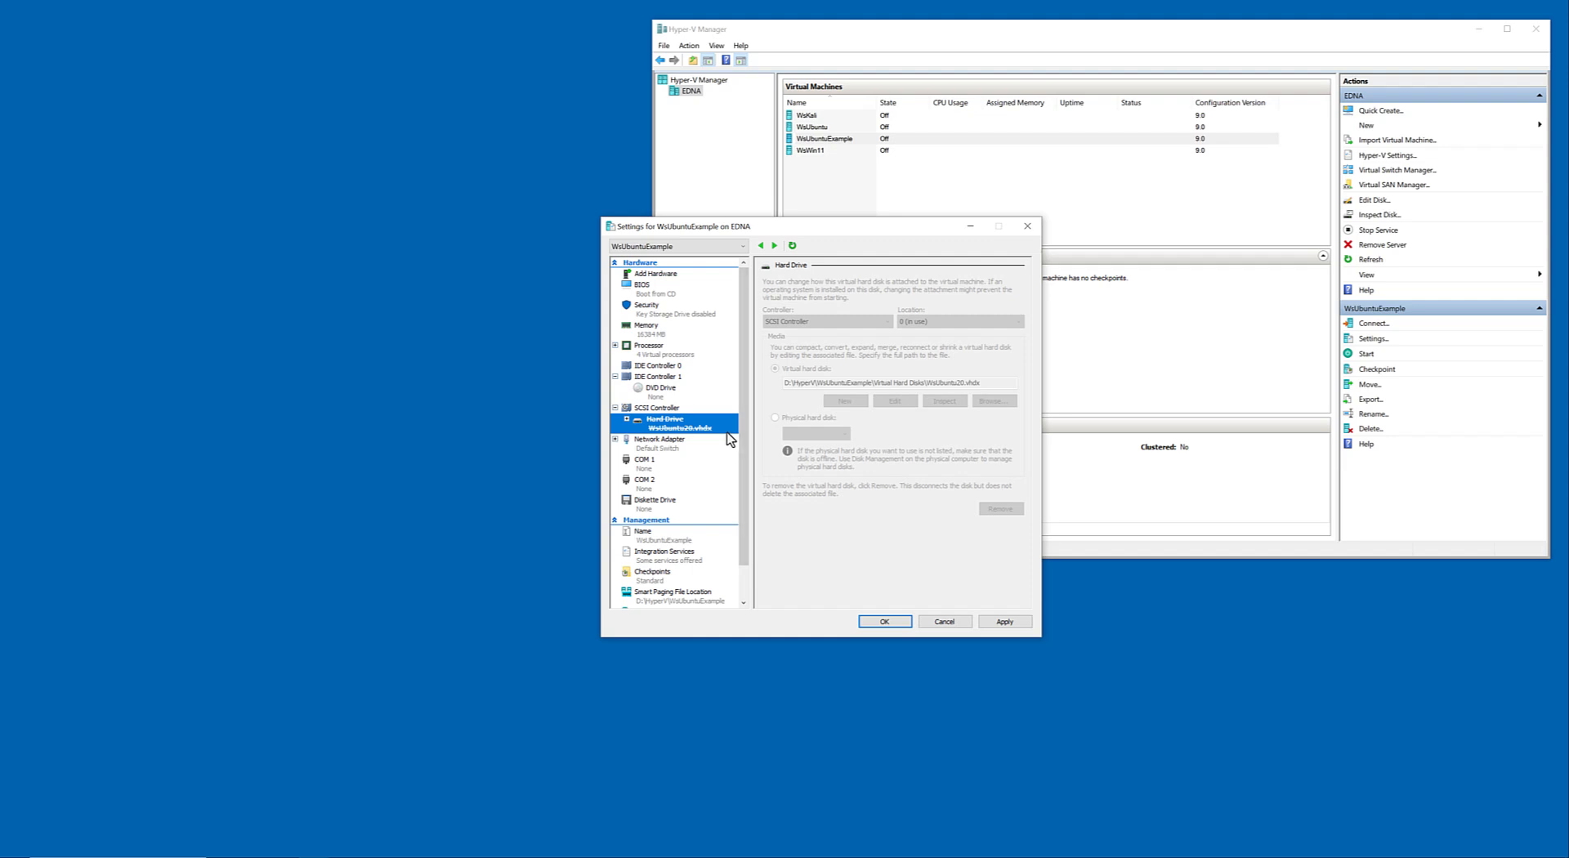
click(1013, 622)
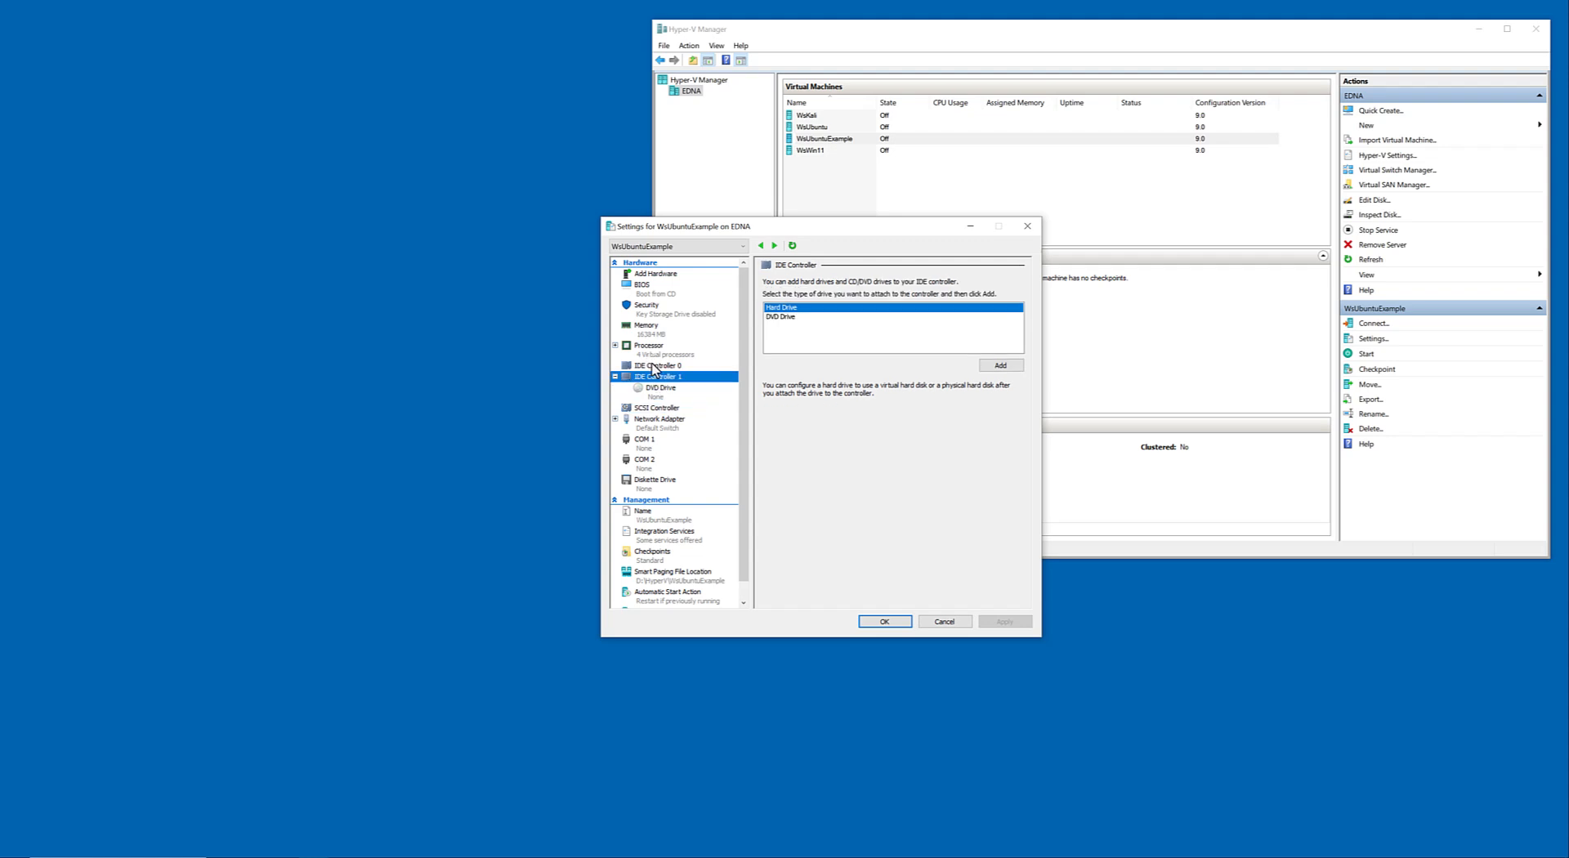
Check the drive options of IDE Controller 0, the hardware types available to add and the IDE entry in the BIOS startup order.
click(654, 367)
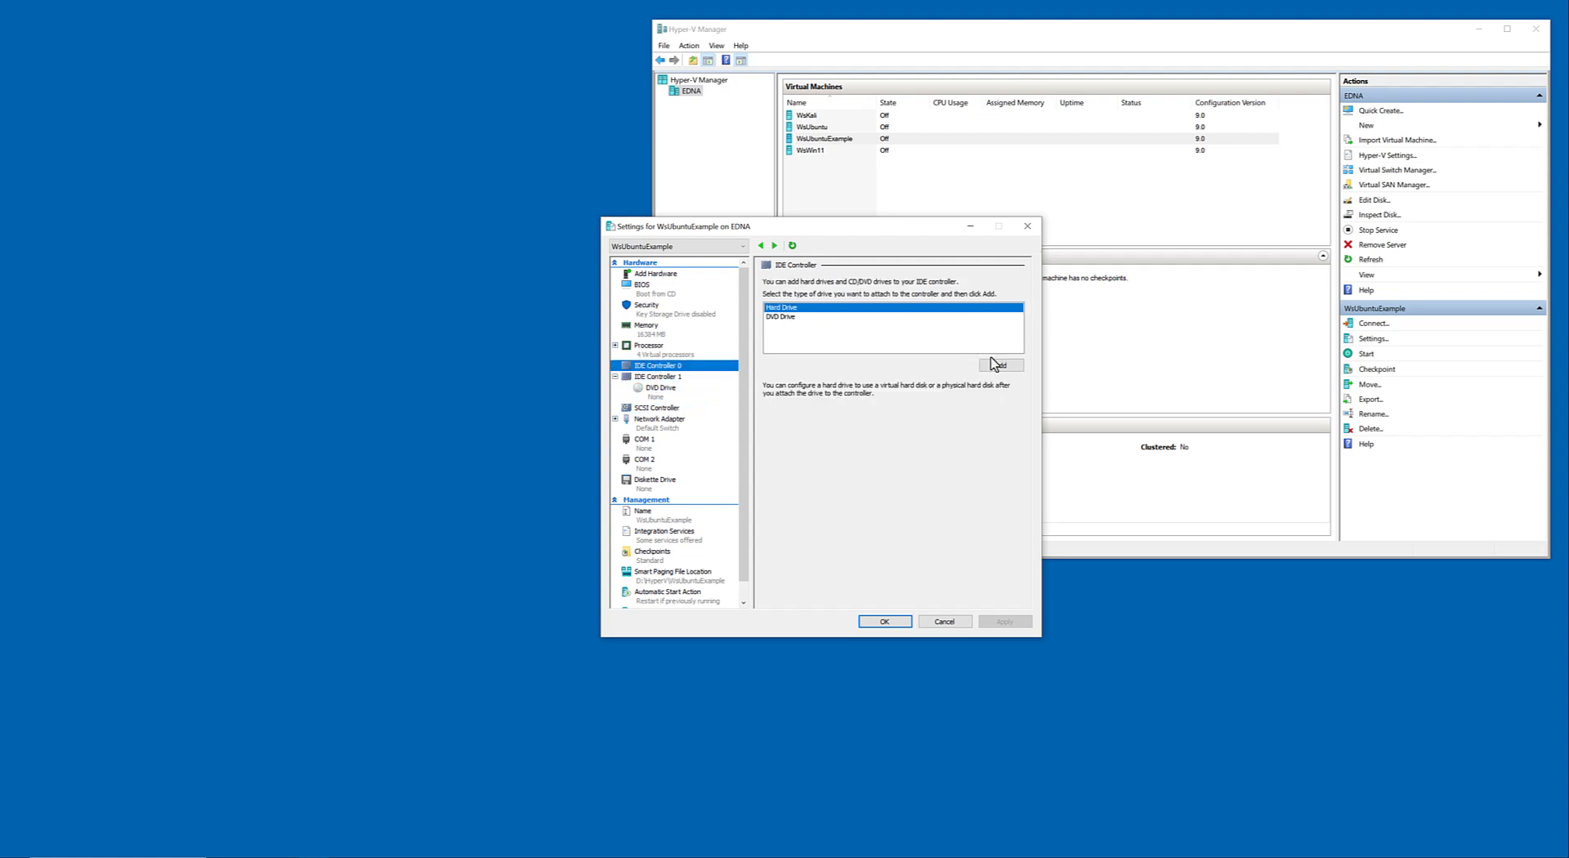
click(650, 274)
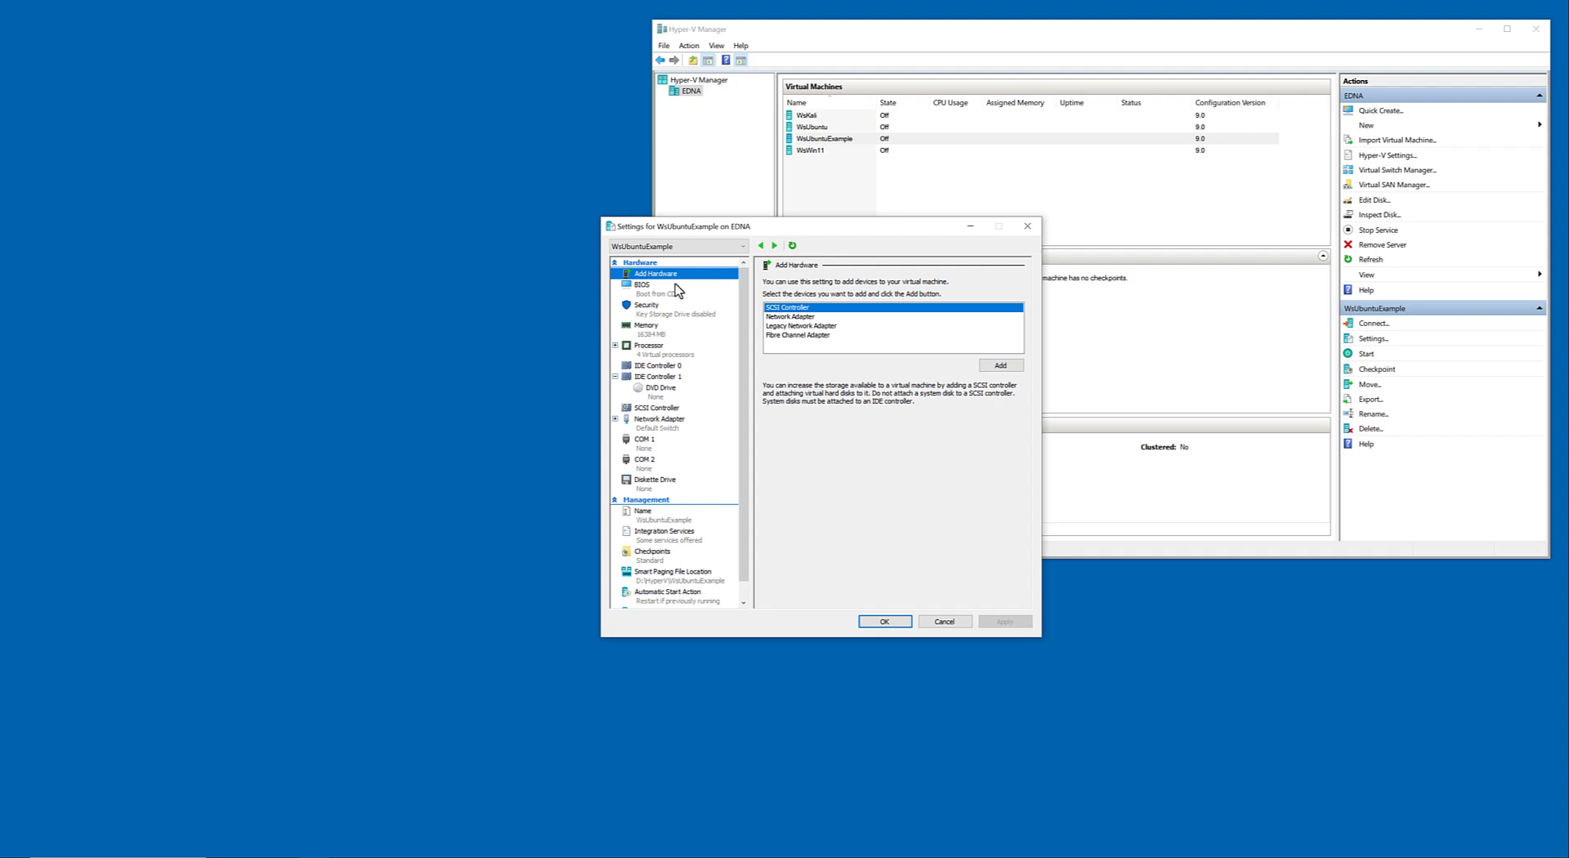
click(787, 318)
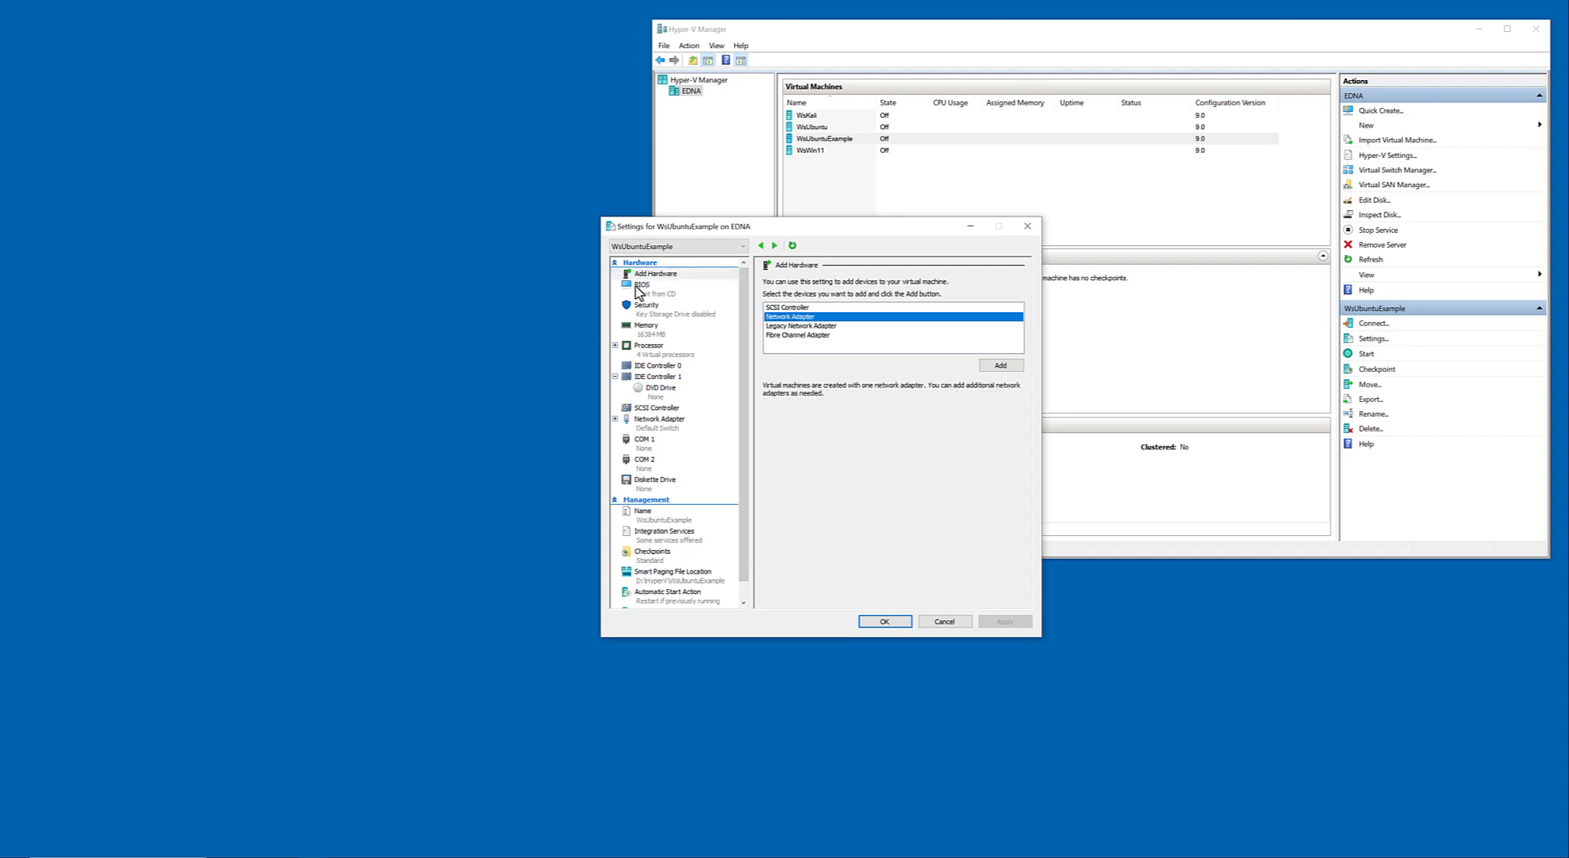
click(641, 299)
click(781, 316)
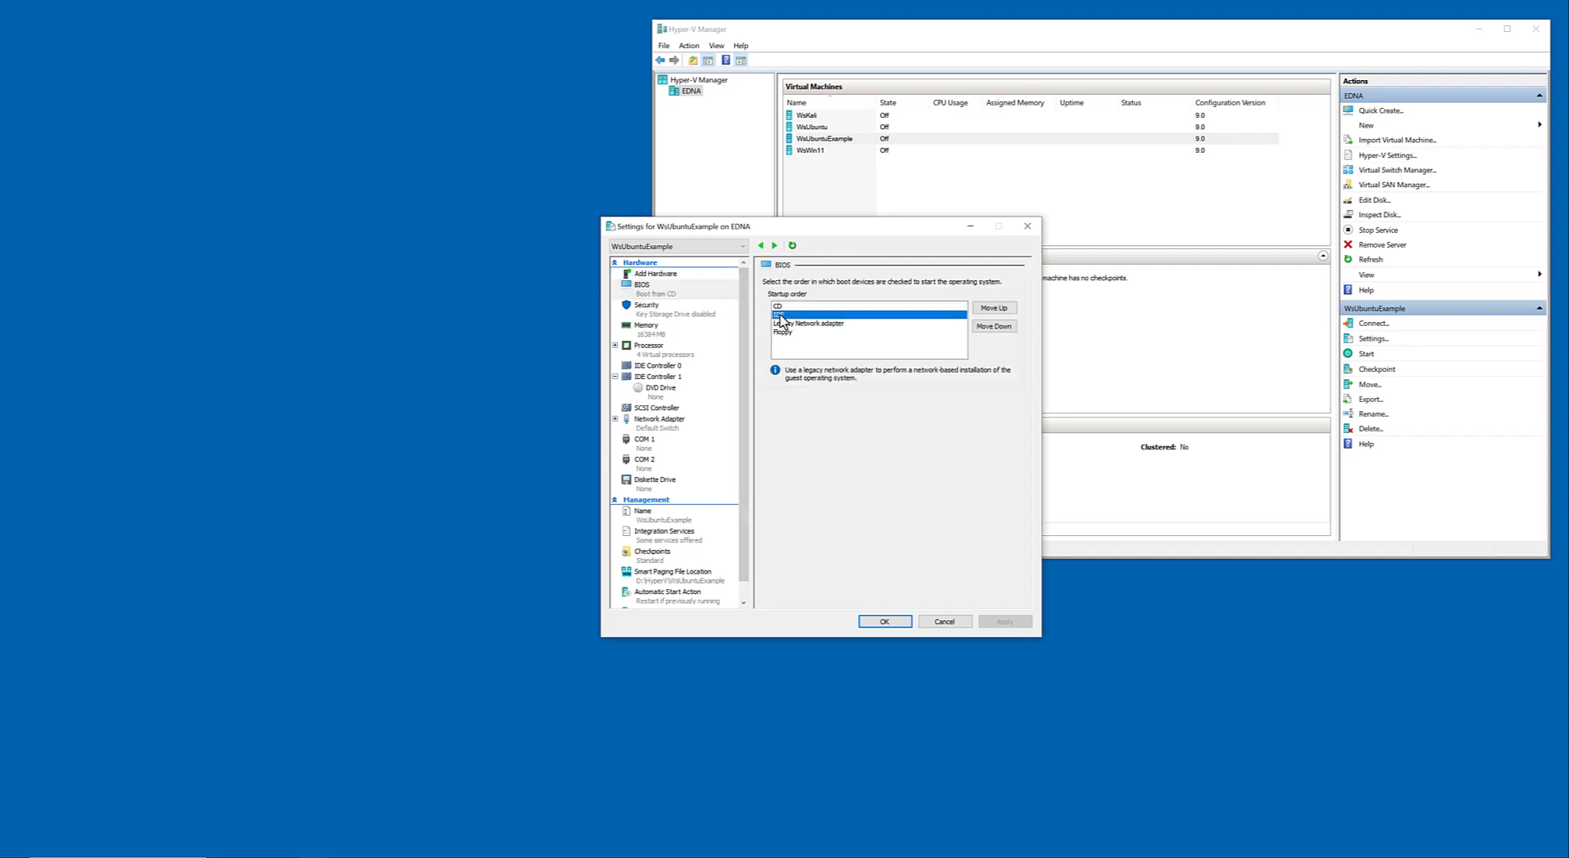
Add a hard drive to IDE Controller 0 using D:\HyperV\WsUbuntuExample\Virtual Hard Disks\WsUbuntu20.vhdx and save the virtual machine settings.
click(658, 367)
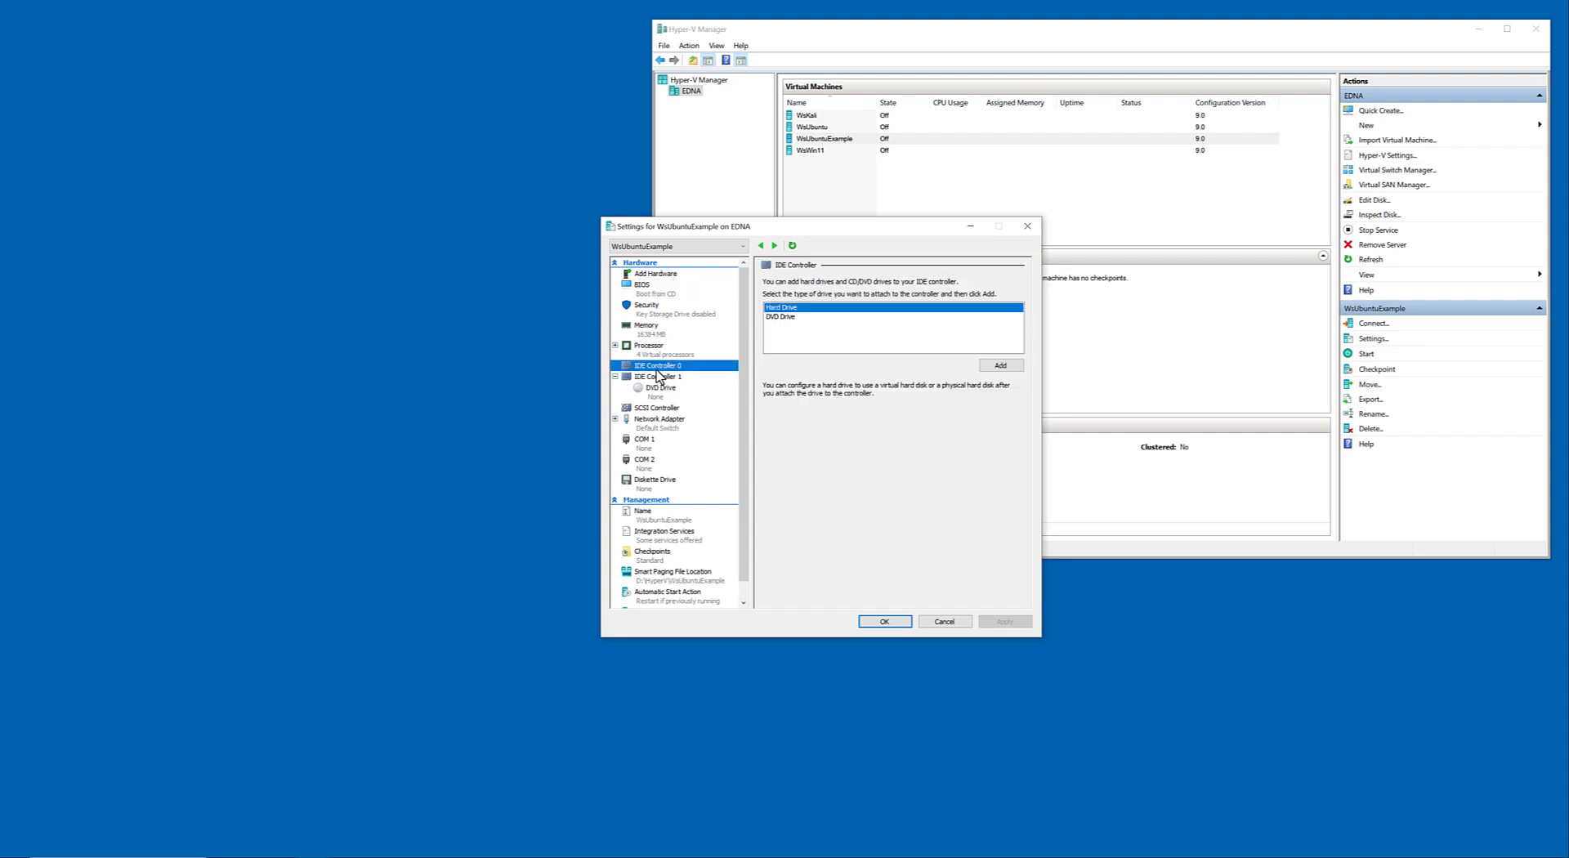
click(1000, 365)
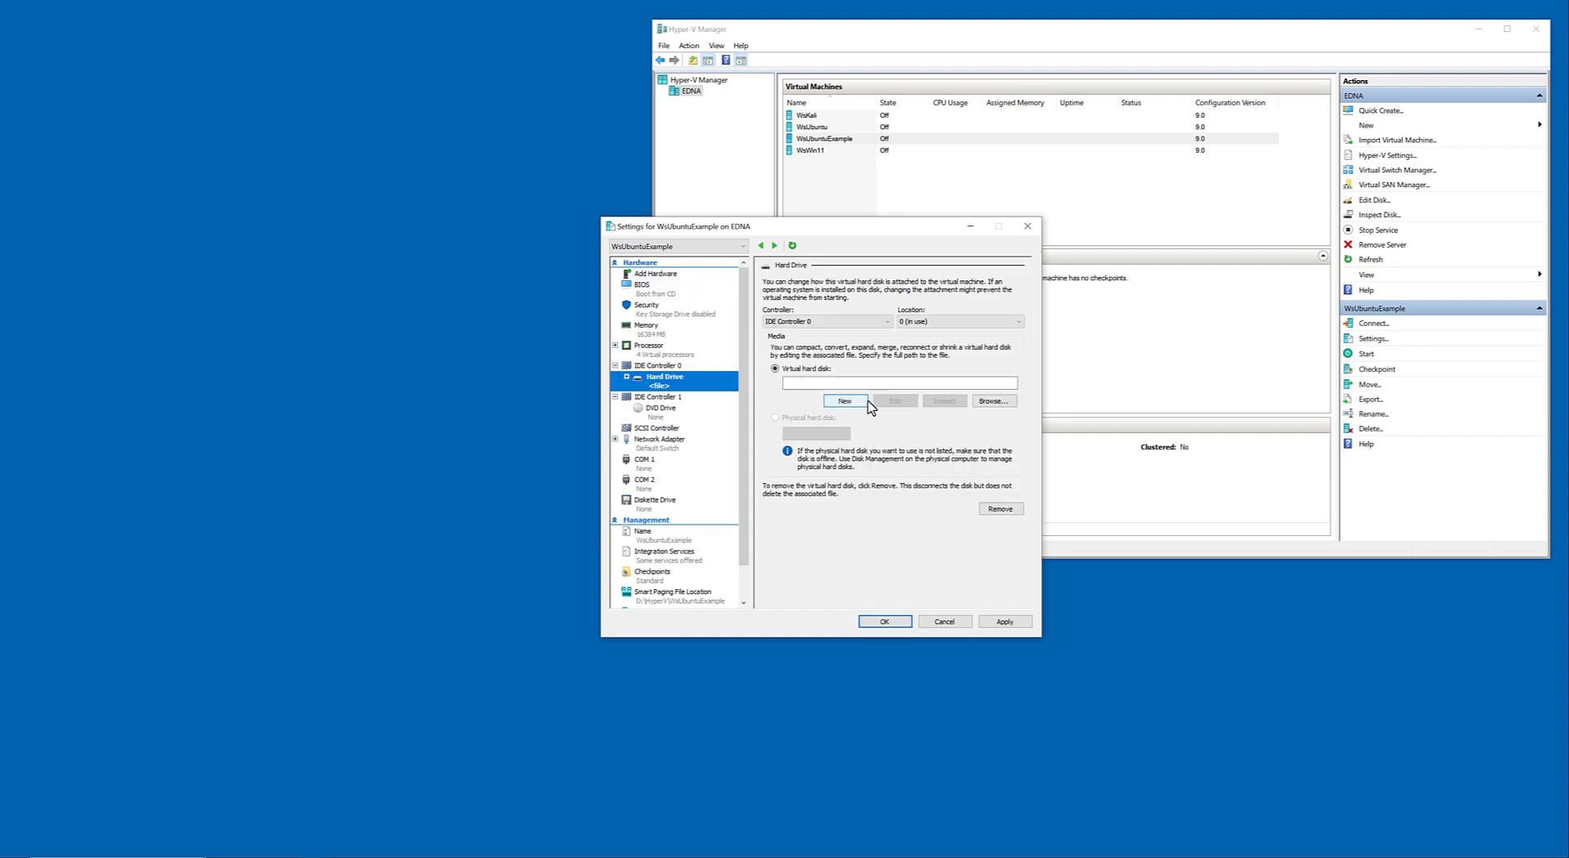
click(979, 400)
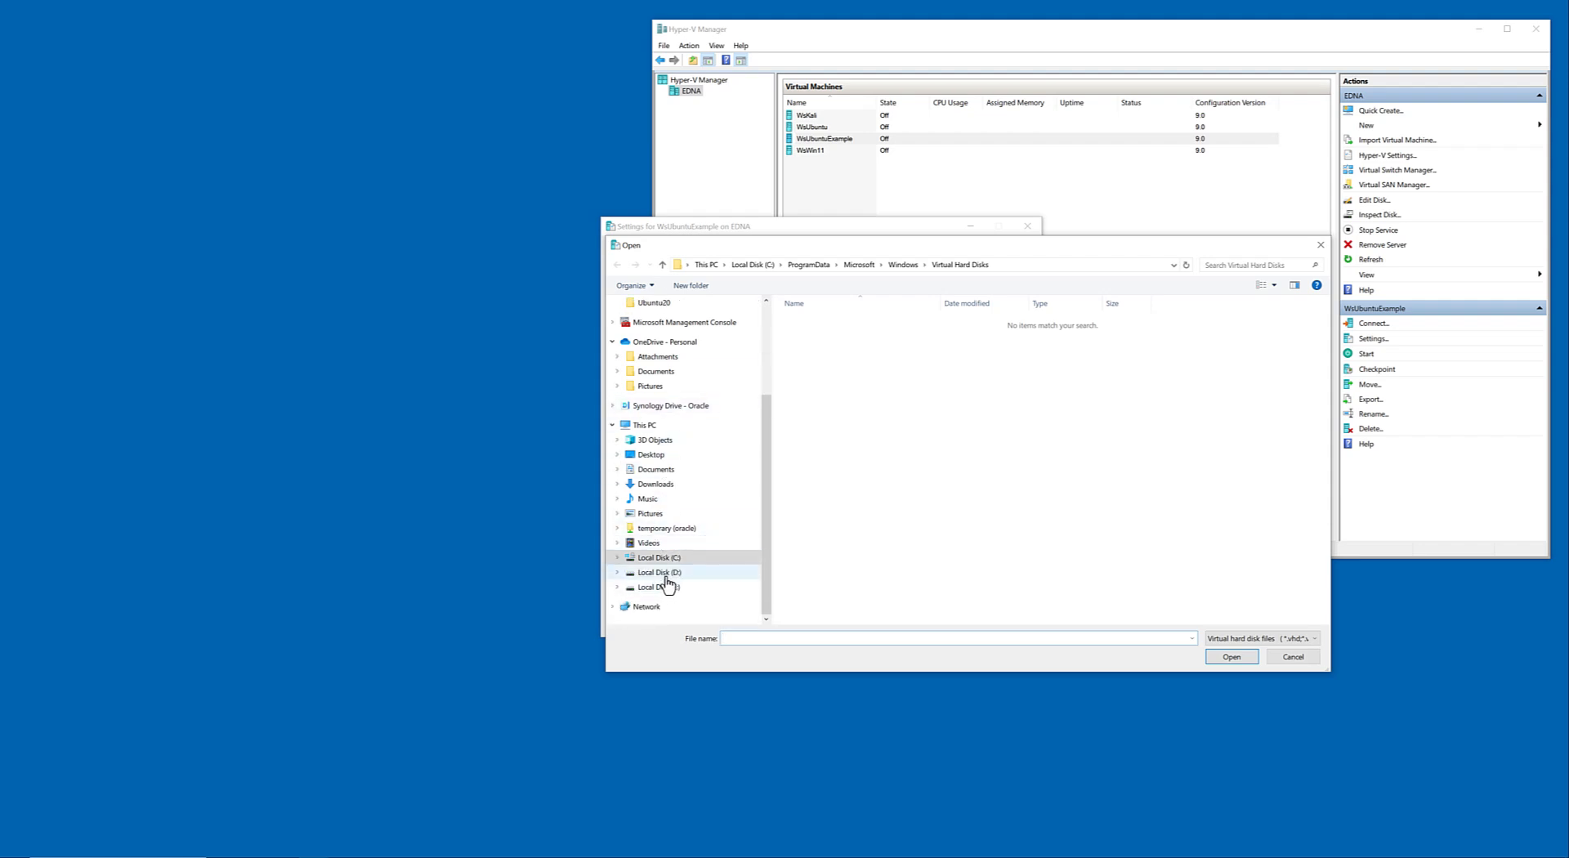
click(665, 575)
double_click(811, 322)
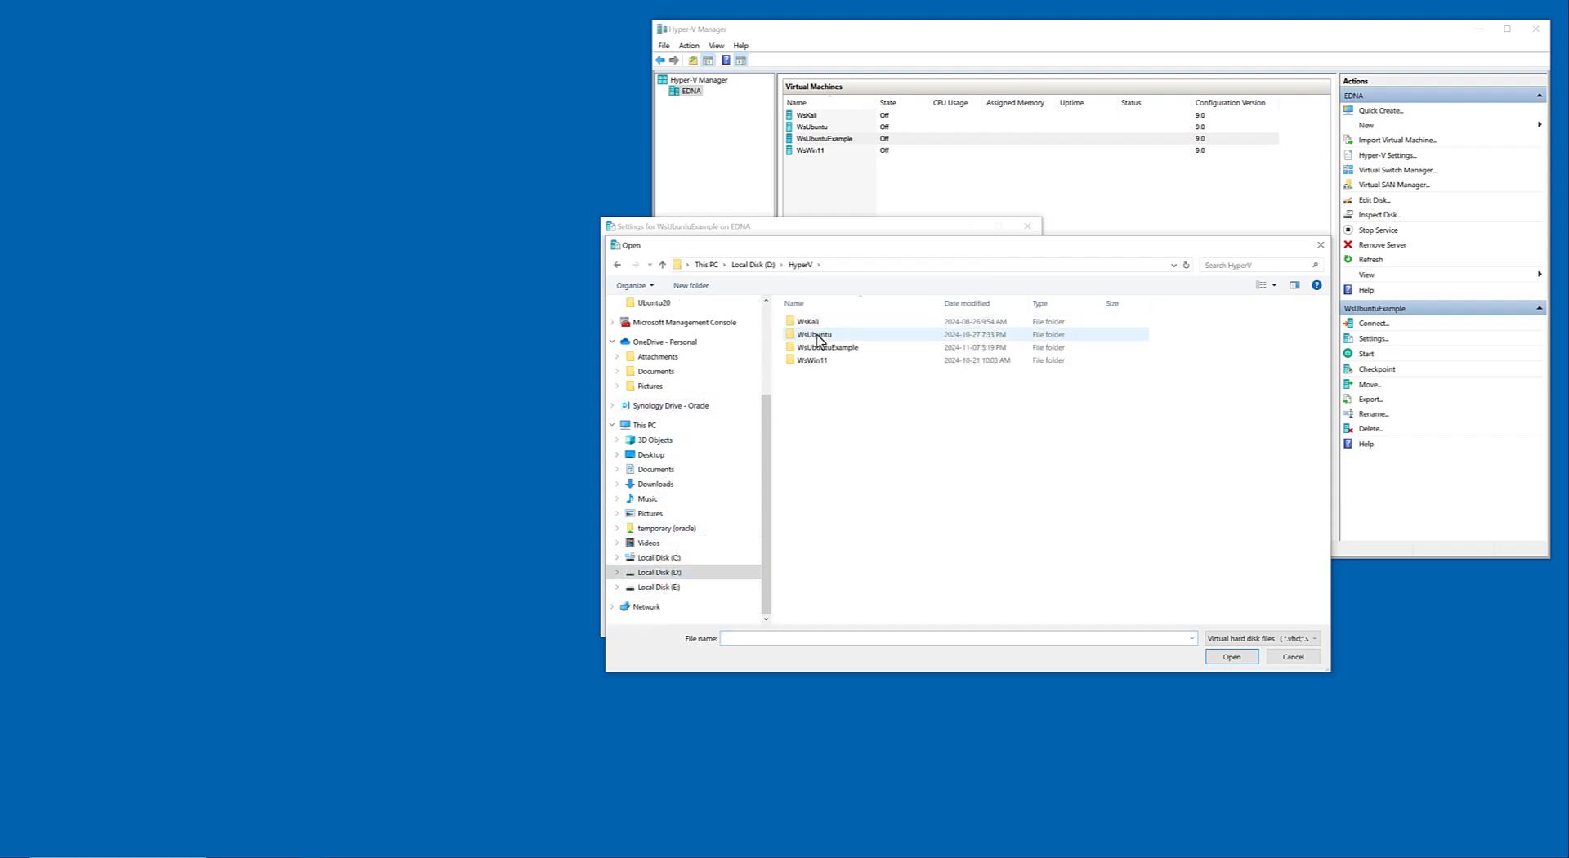
double_click(821, 348)
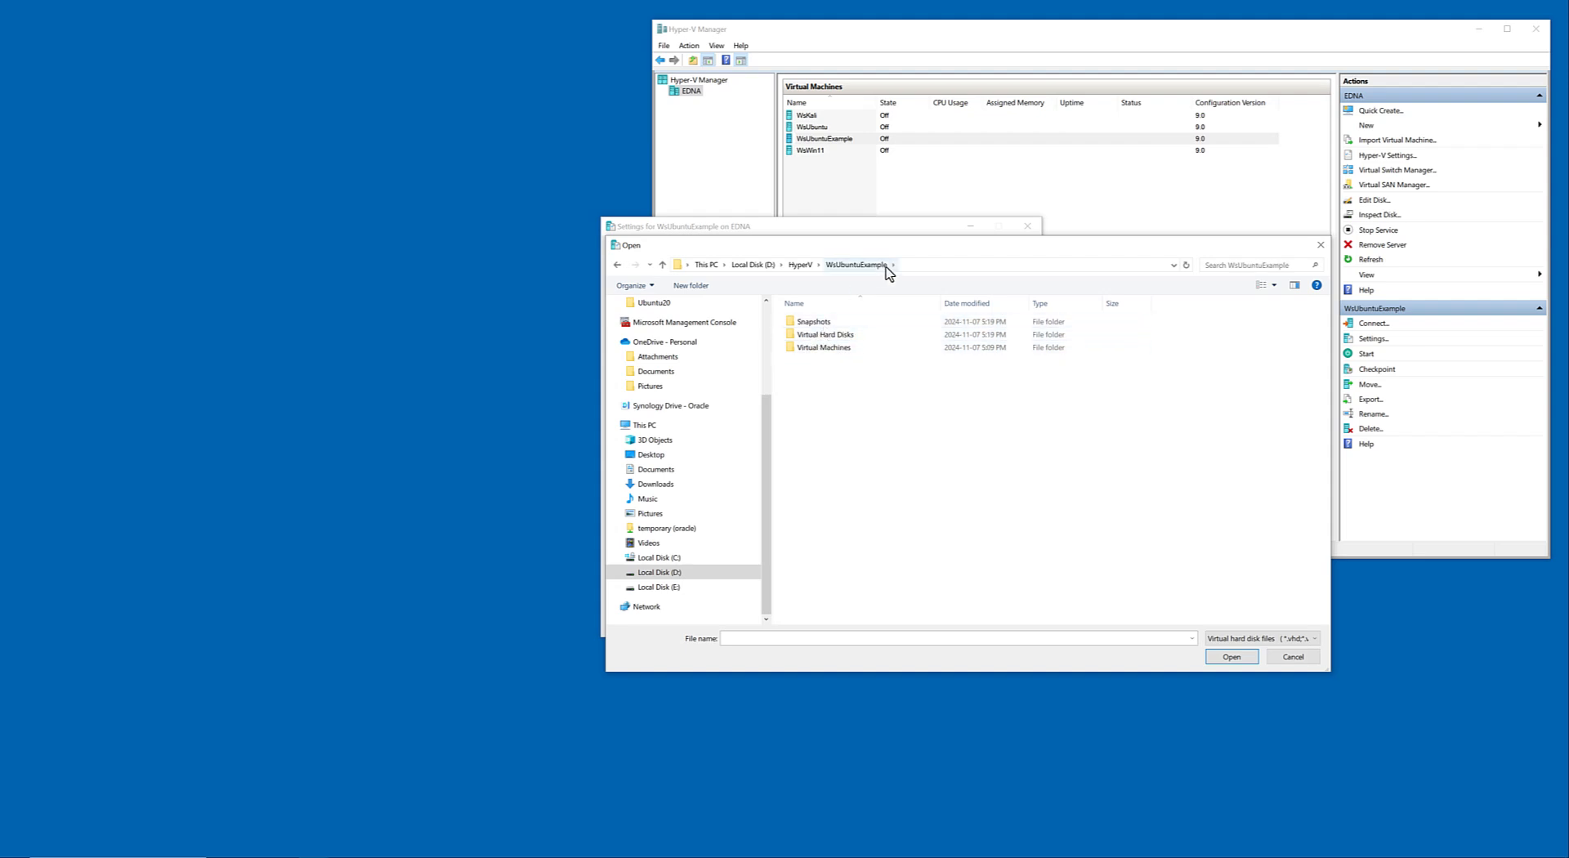
double_click(825, 335)
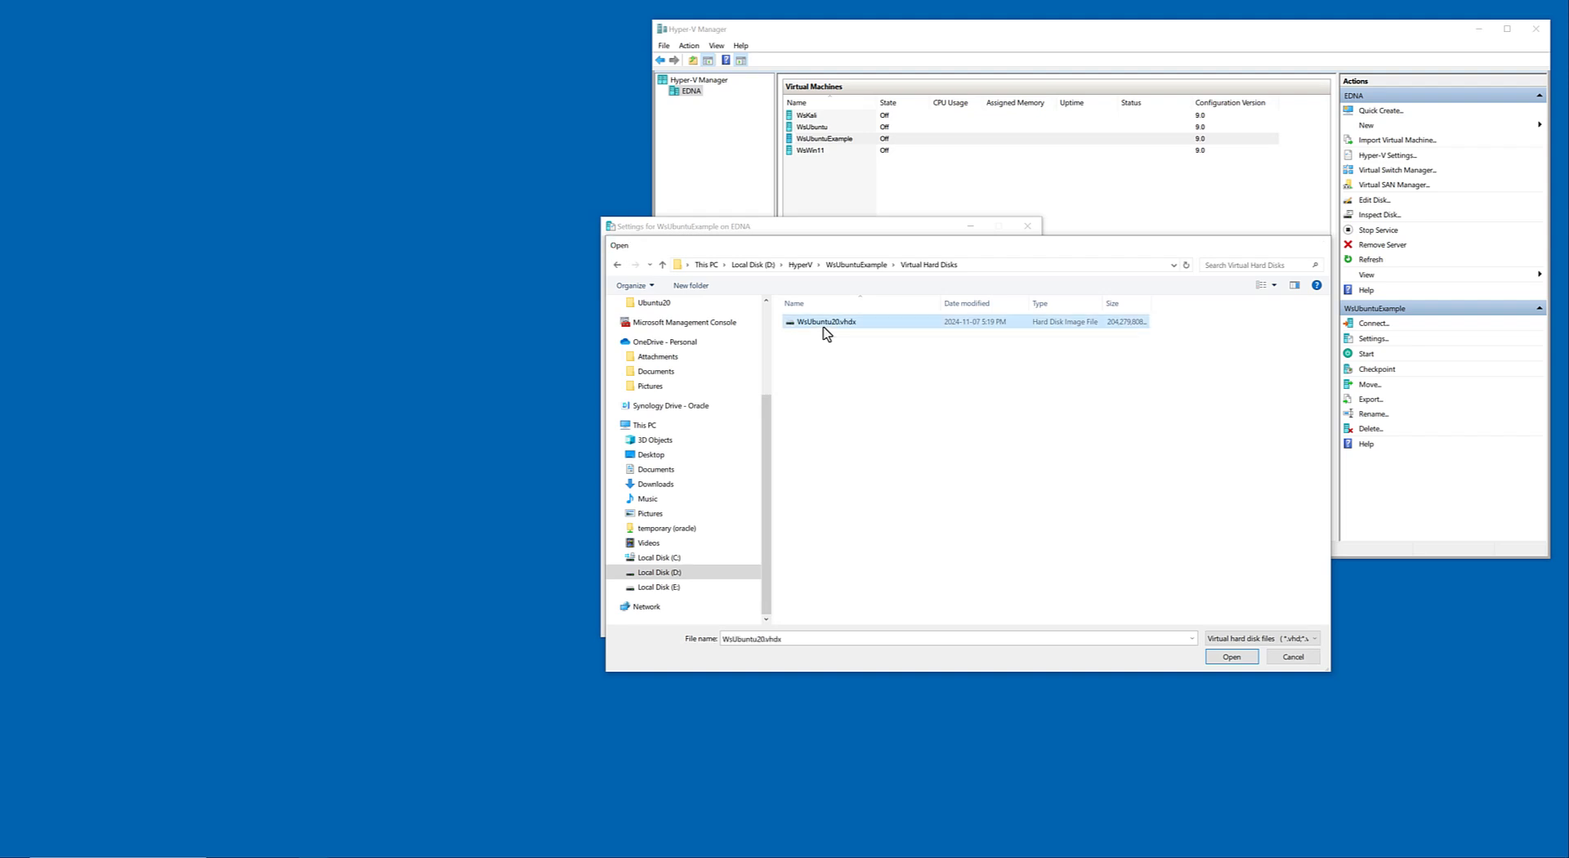
double_click(826, 323)
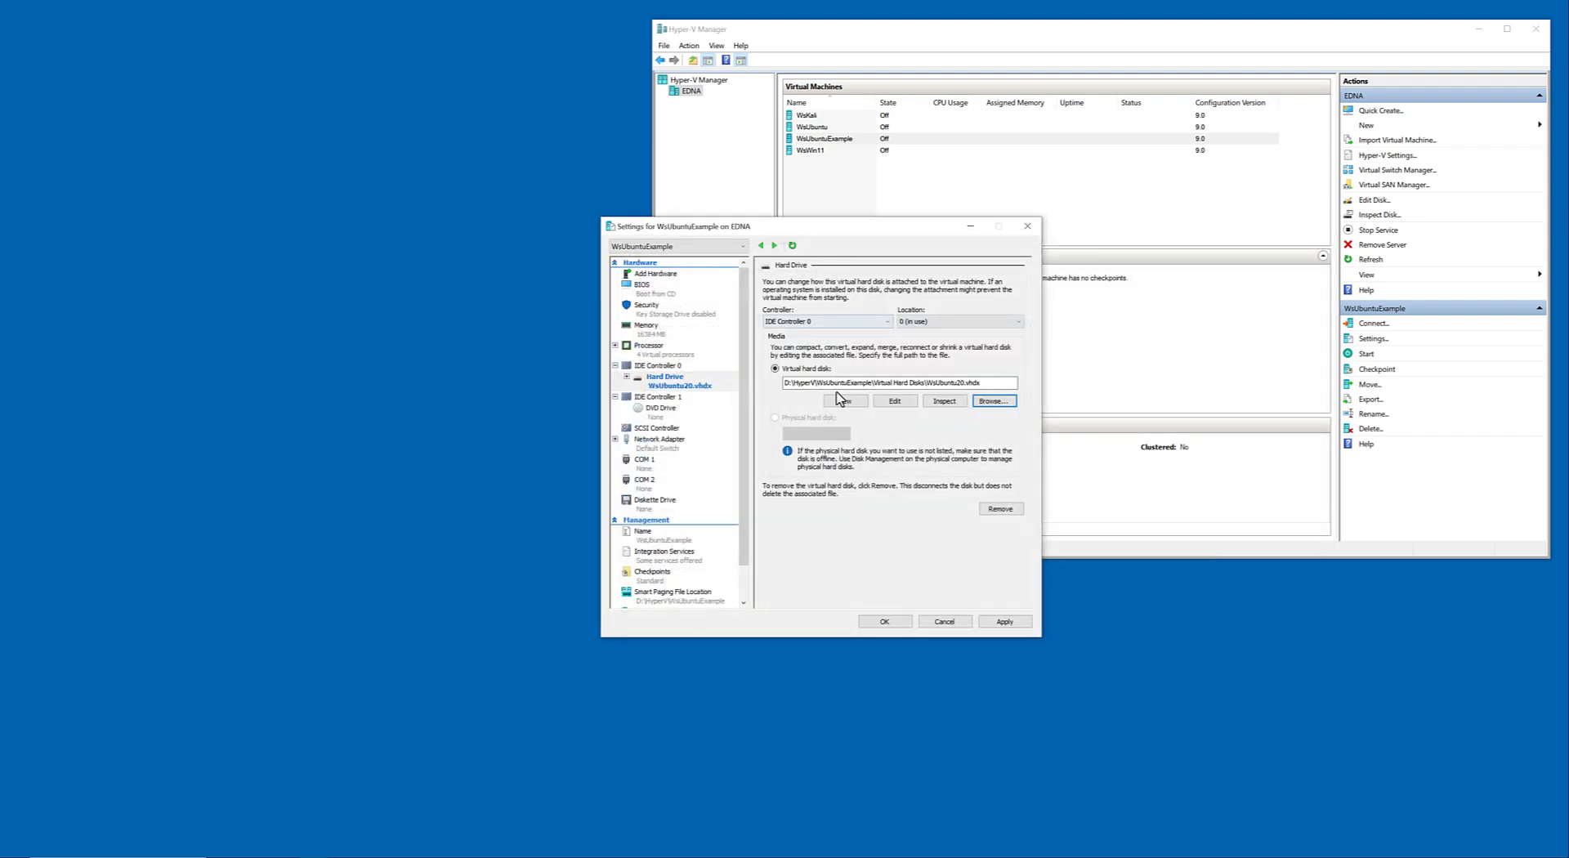
click(1010, 624)
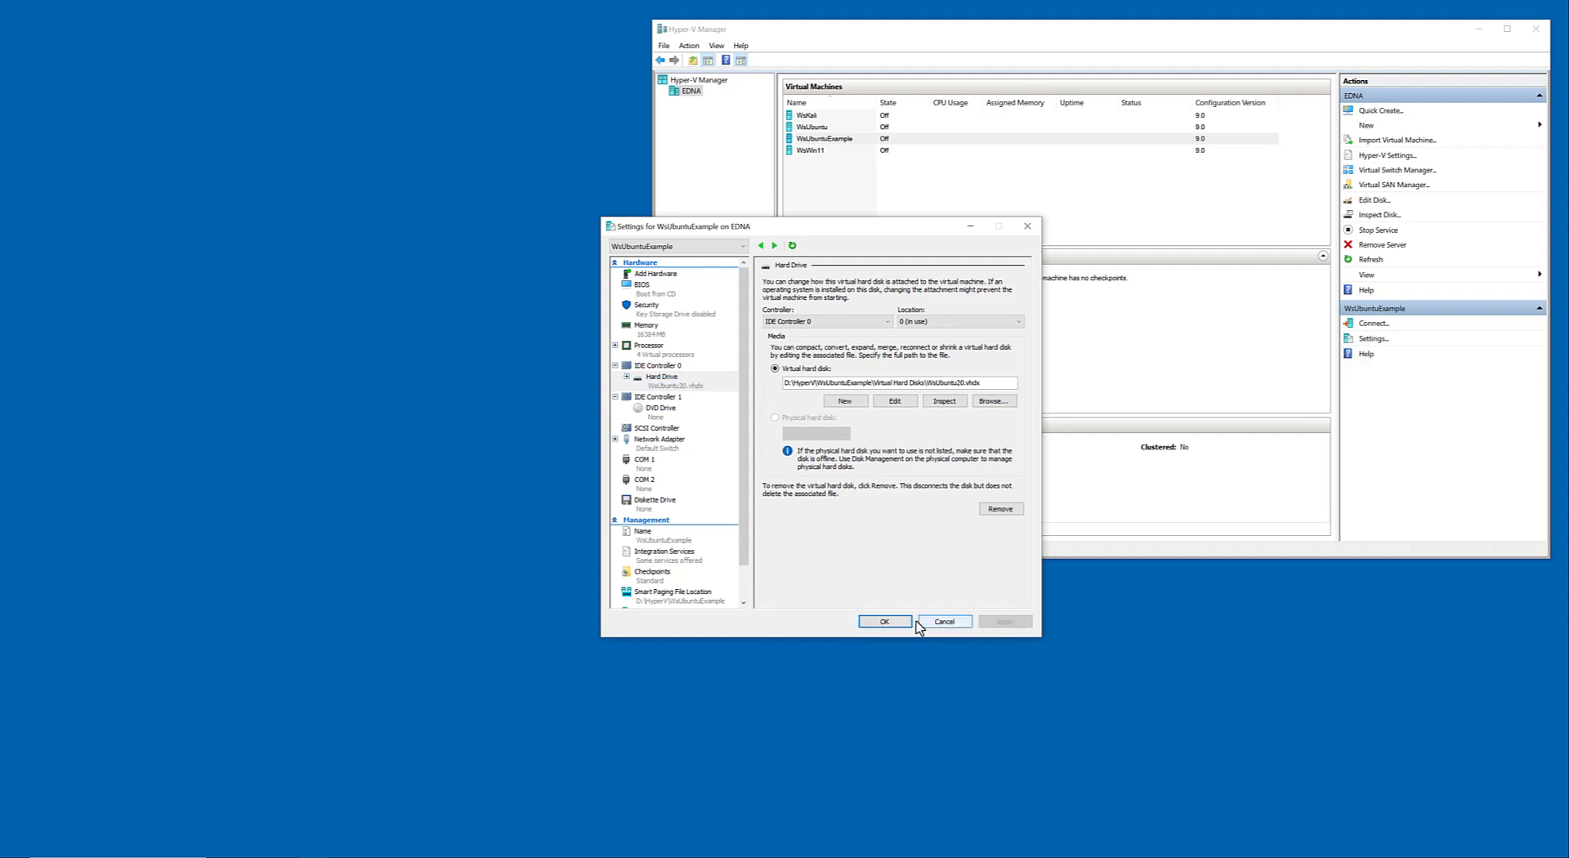
click(885, 622)
Connect to the WsUbuntuExample virtual machine and start it.
right_click(887, 140)
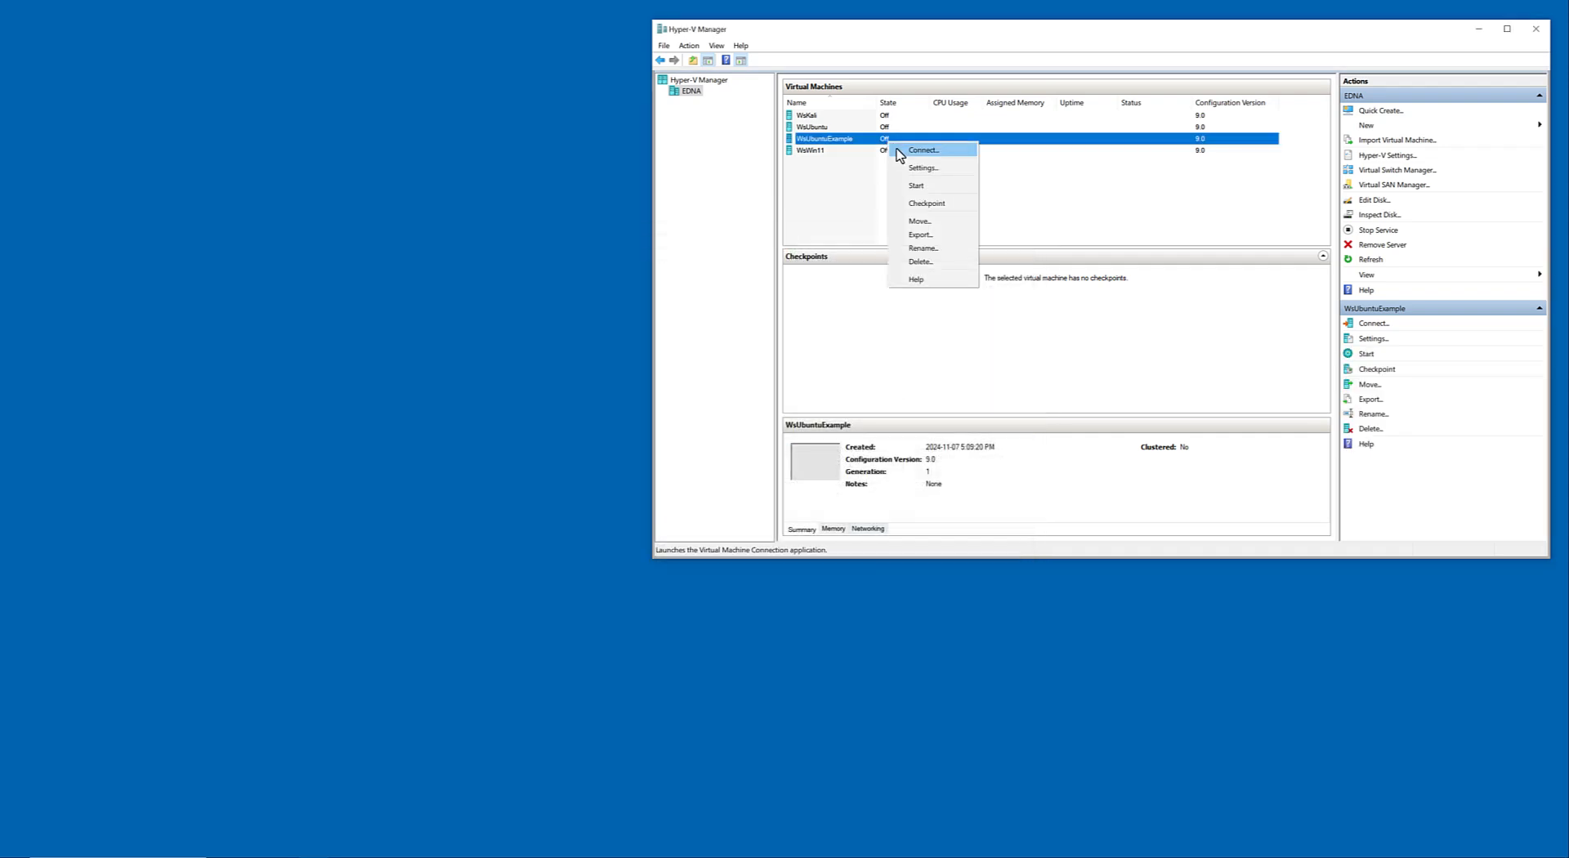
key(Escape)
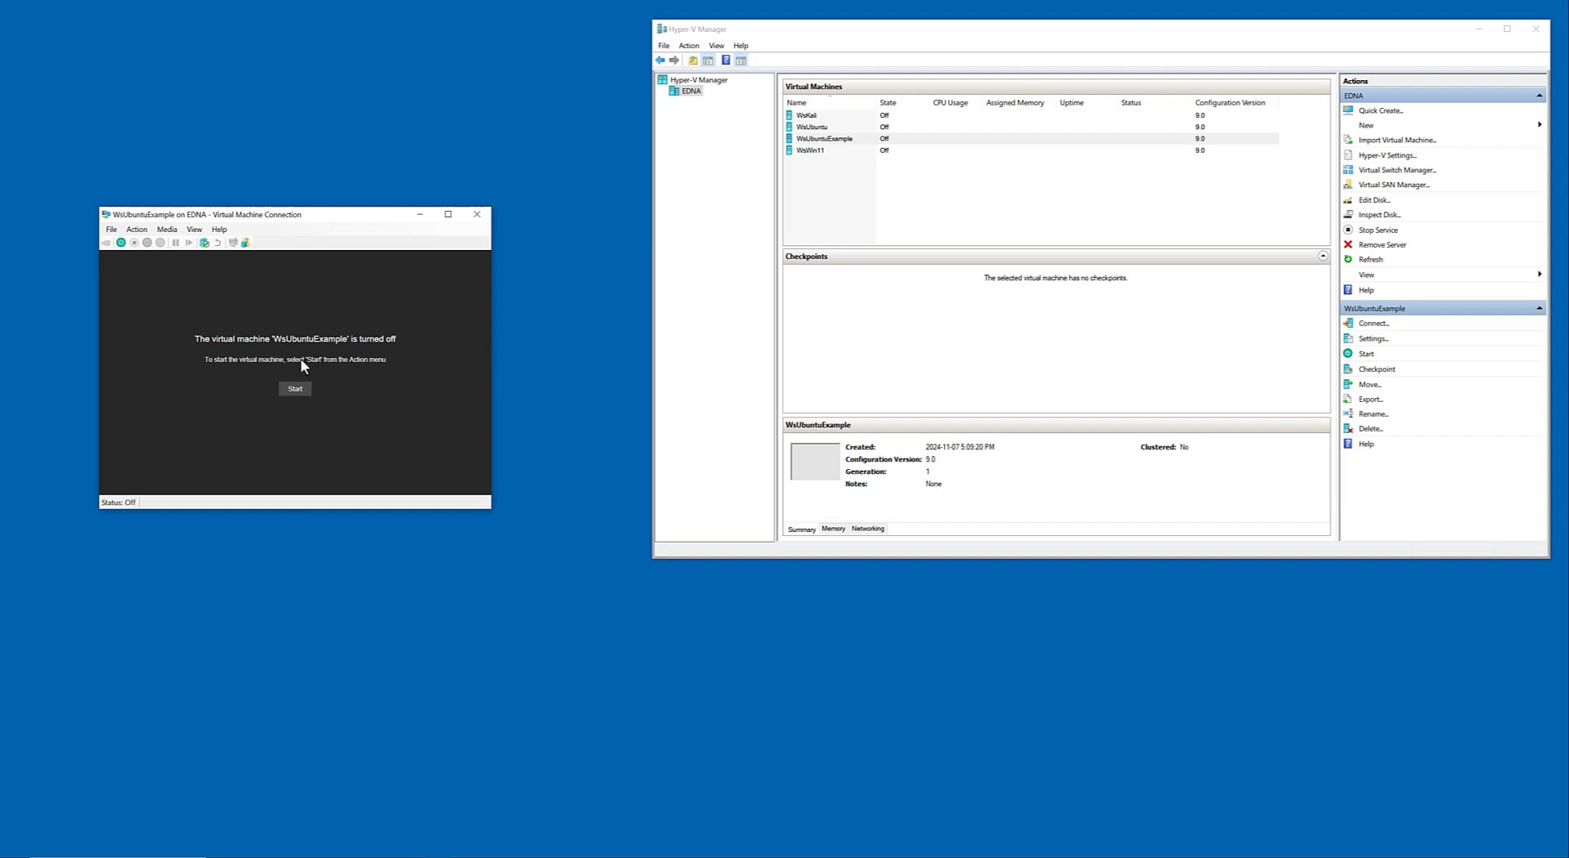
click(284, 390)
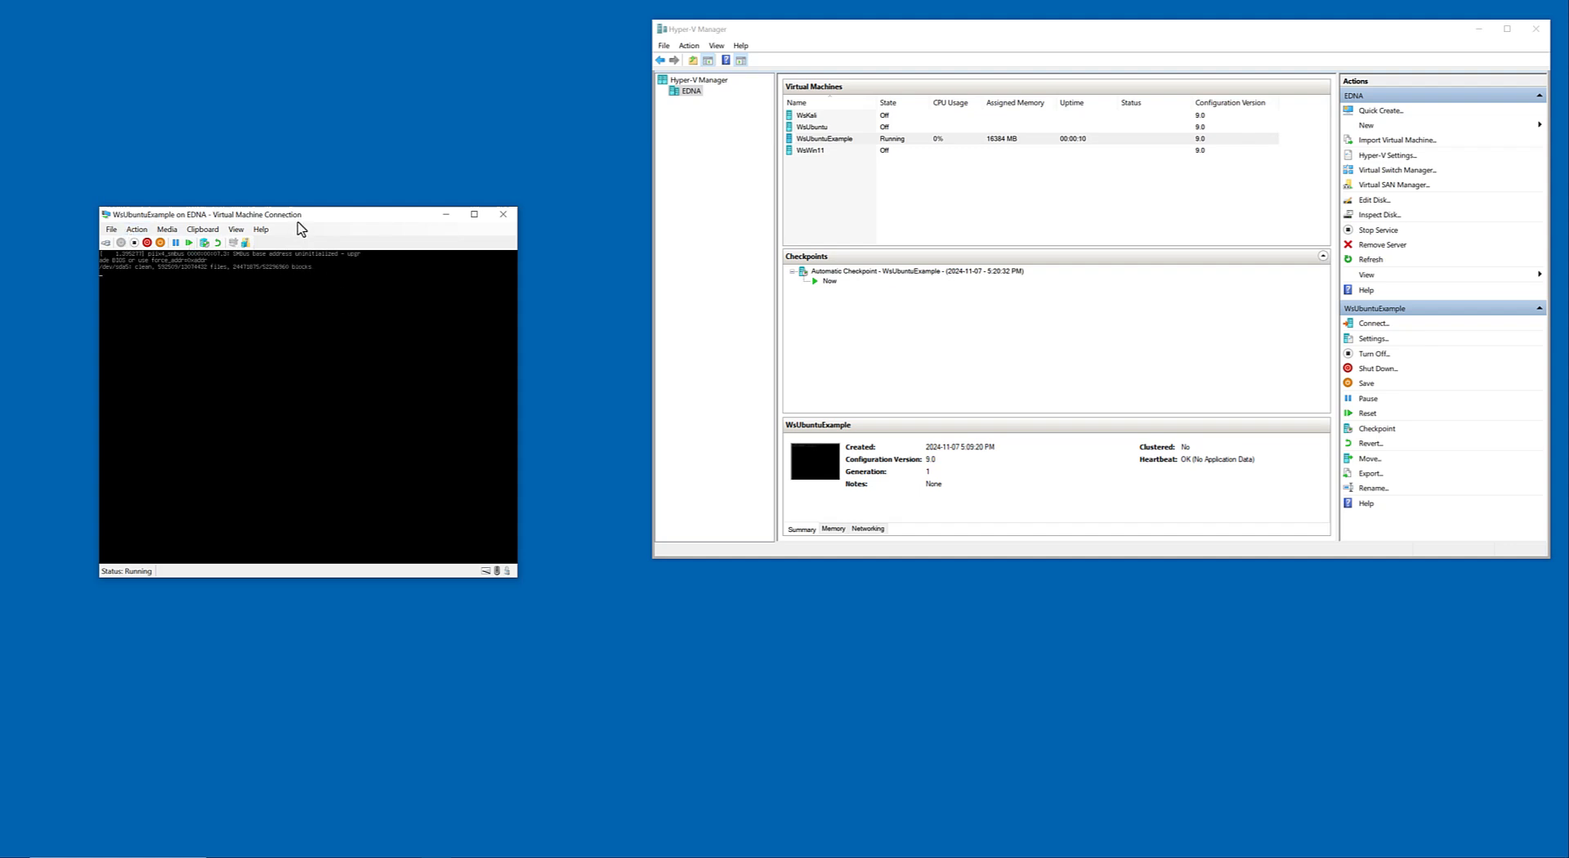
drag(299, 219, 327, 229)
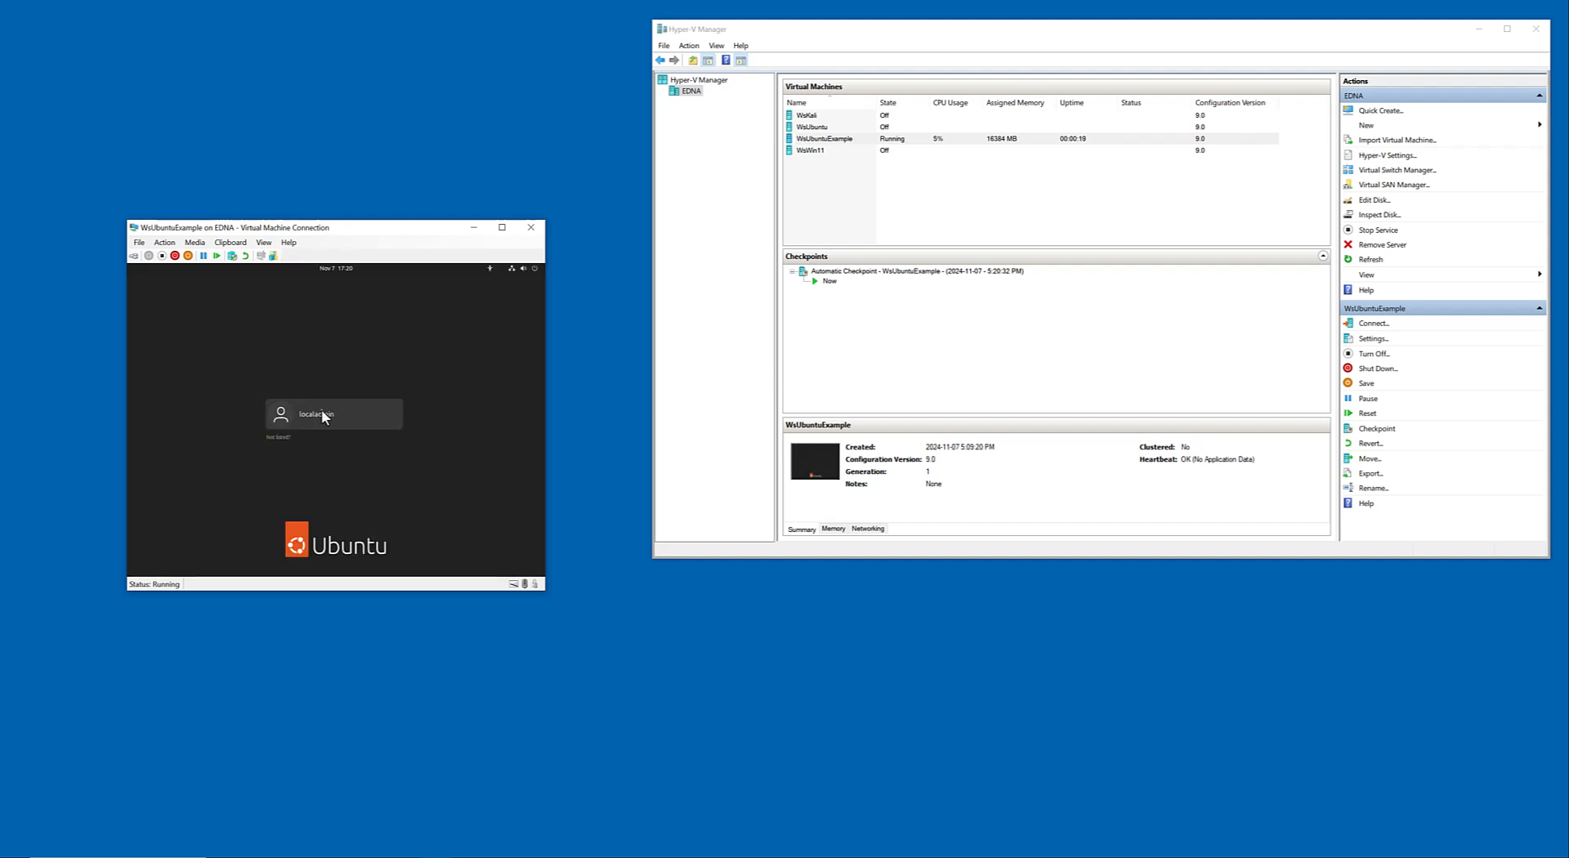
Sign in to the Ubuntu desktop with the account password and quit the Docker Desktop virtualization support dialog.
click(321, 410)
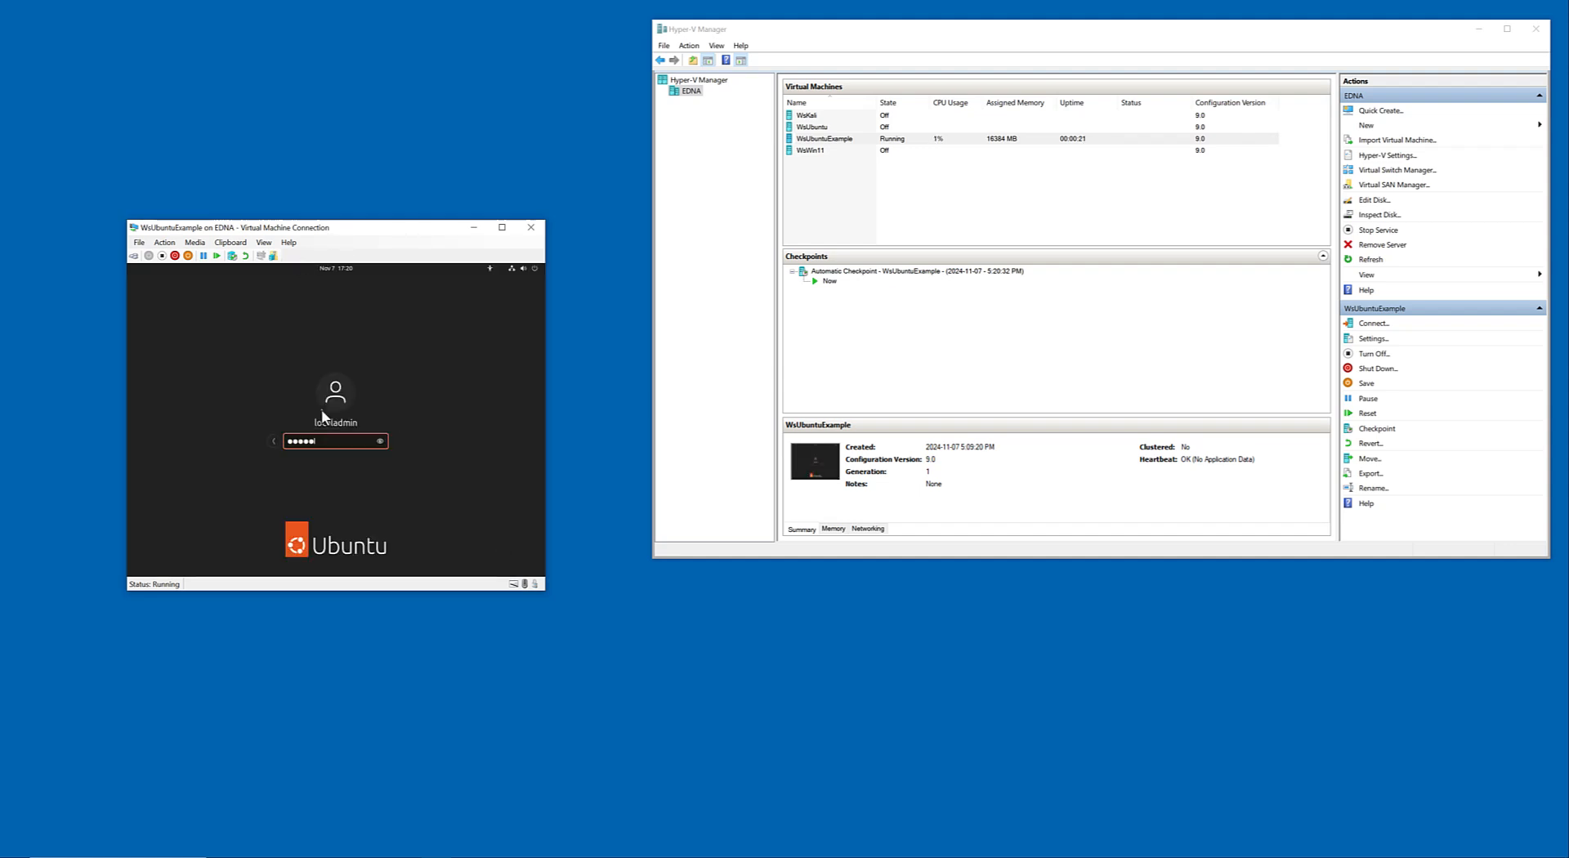
key(Return)
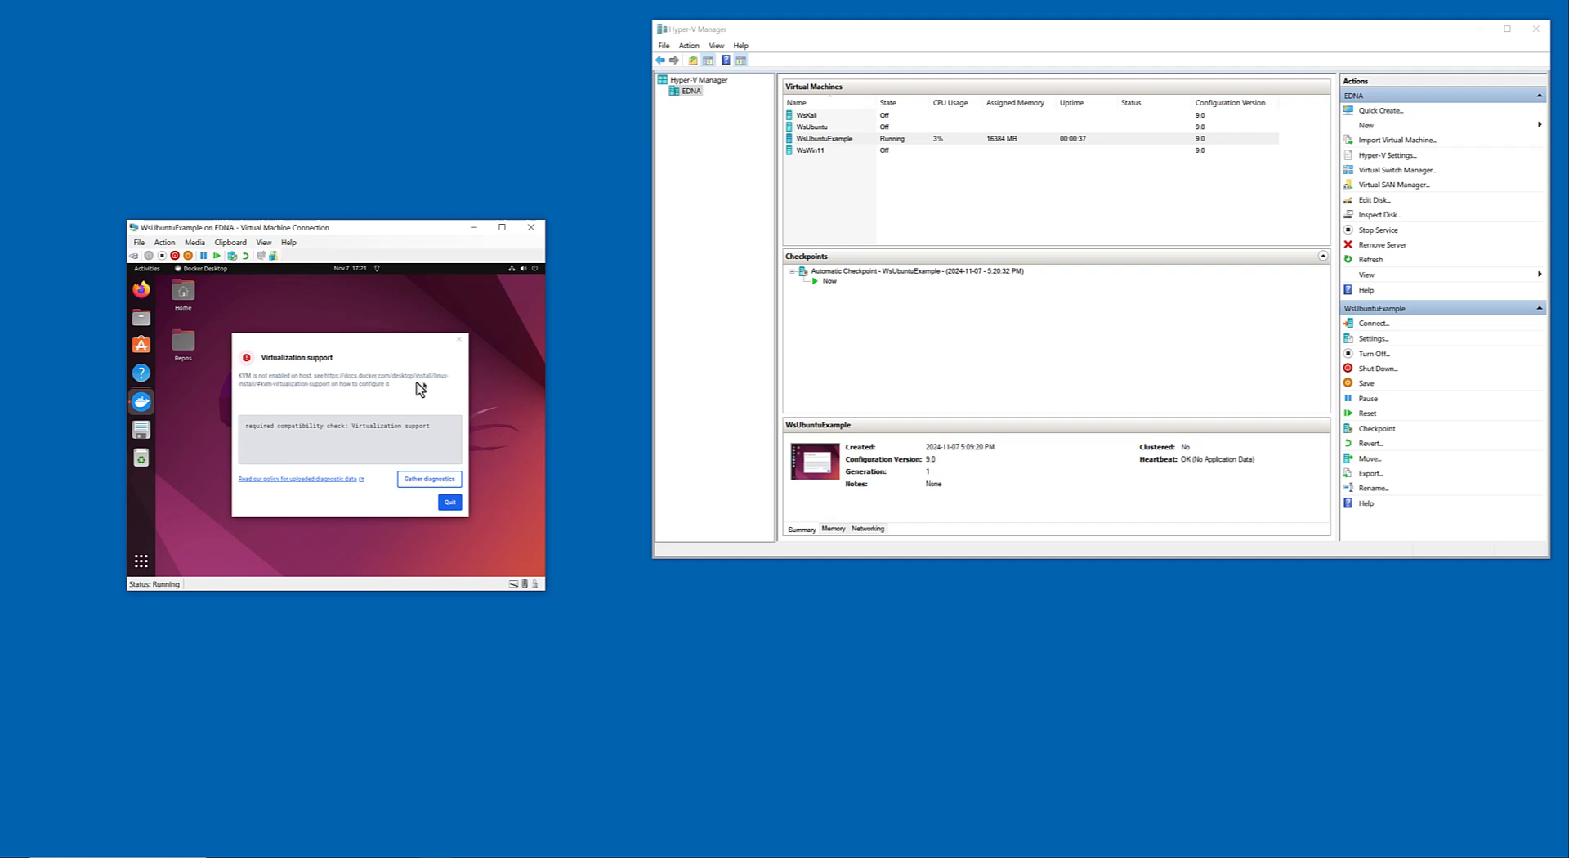
click(451, 502)
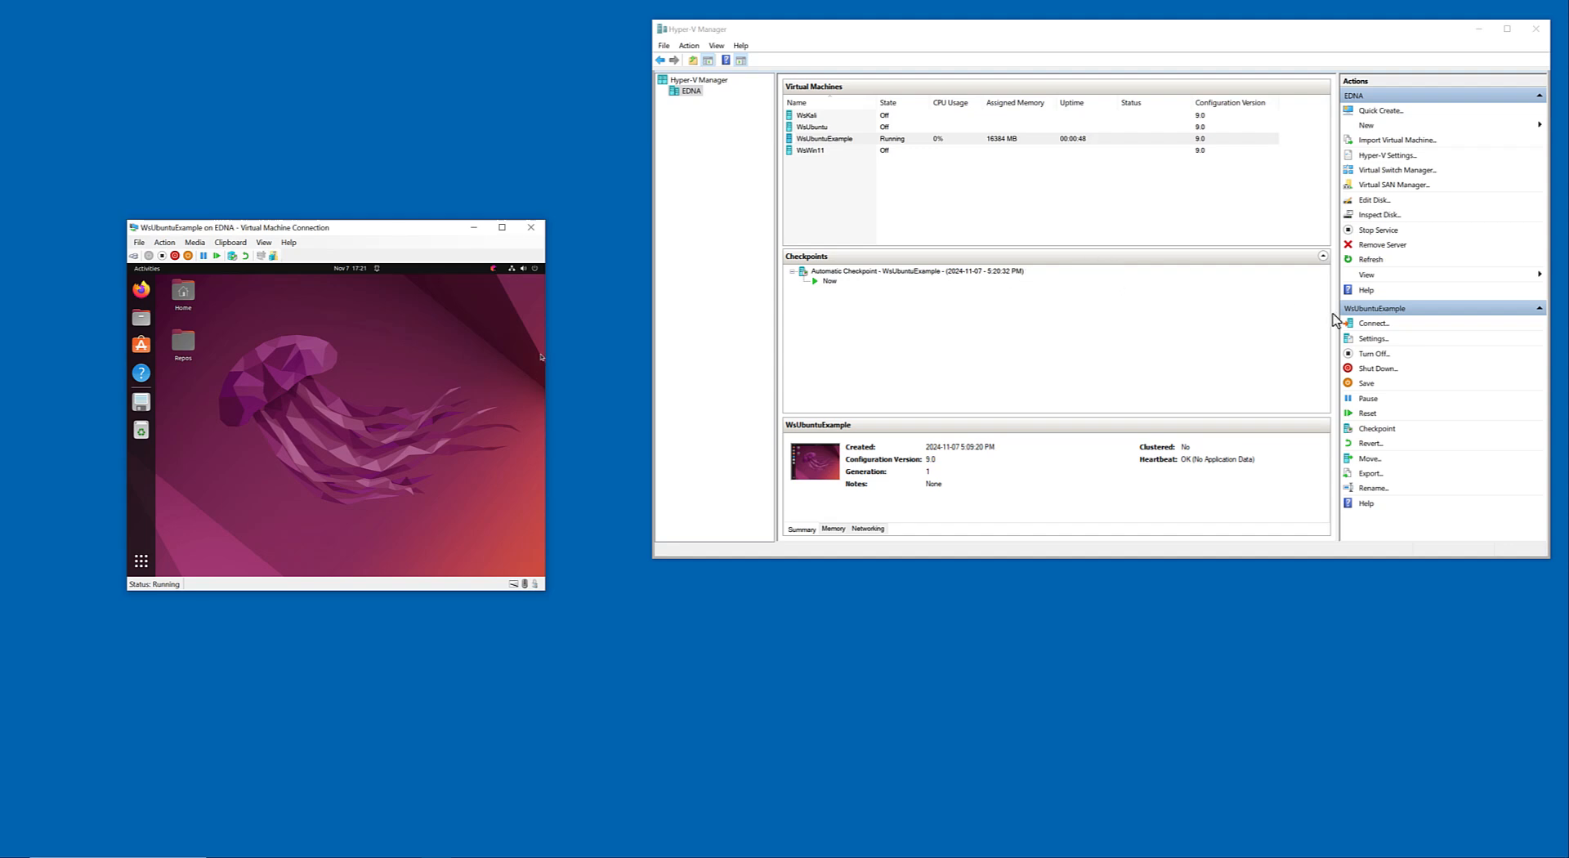
Check the Processor and Add Hardware settings of WsUbuntuExample and close the settings without changes.
click(1373, 338)
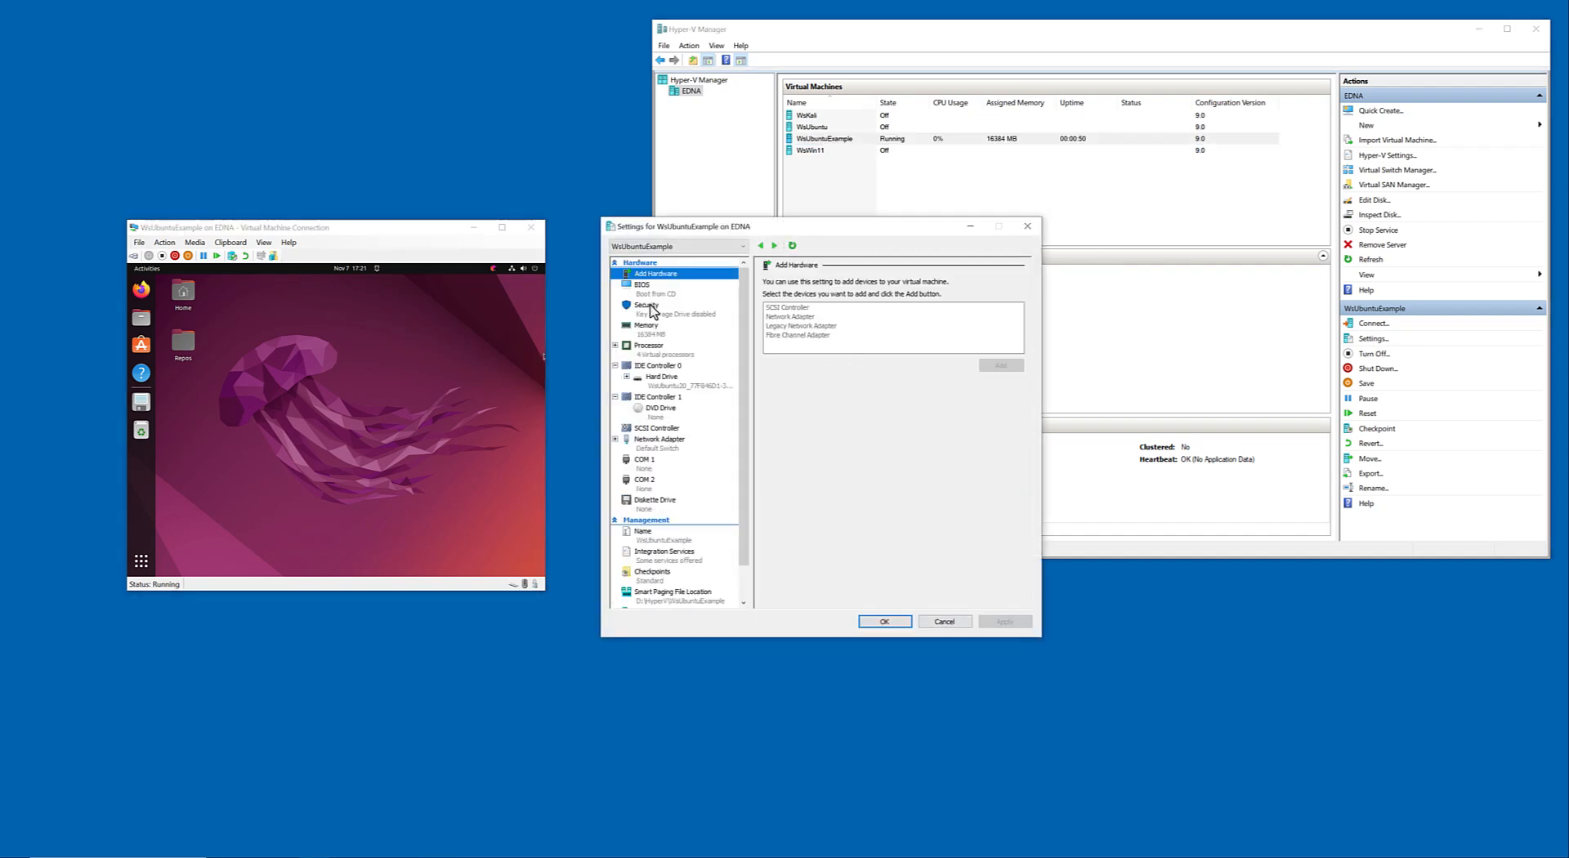
click(656, 351)
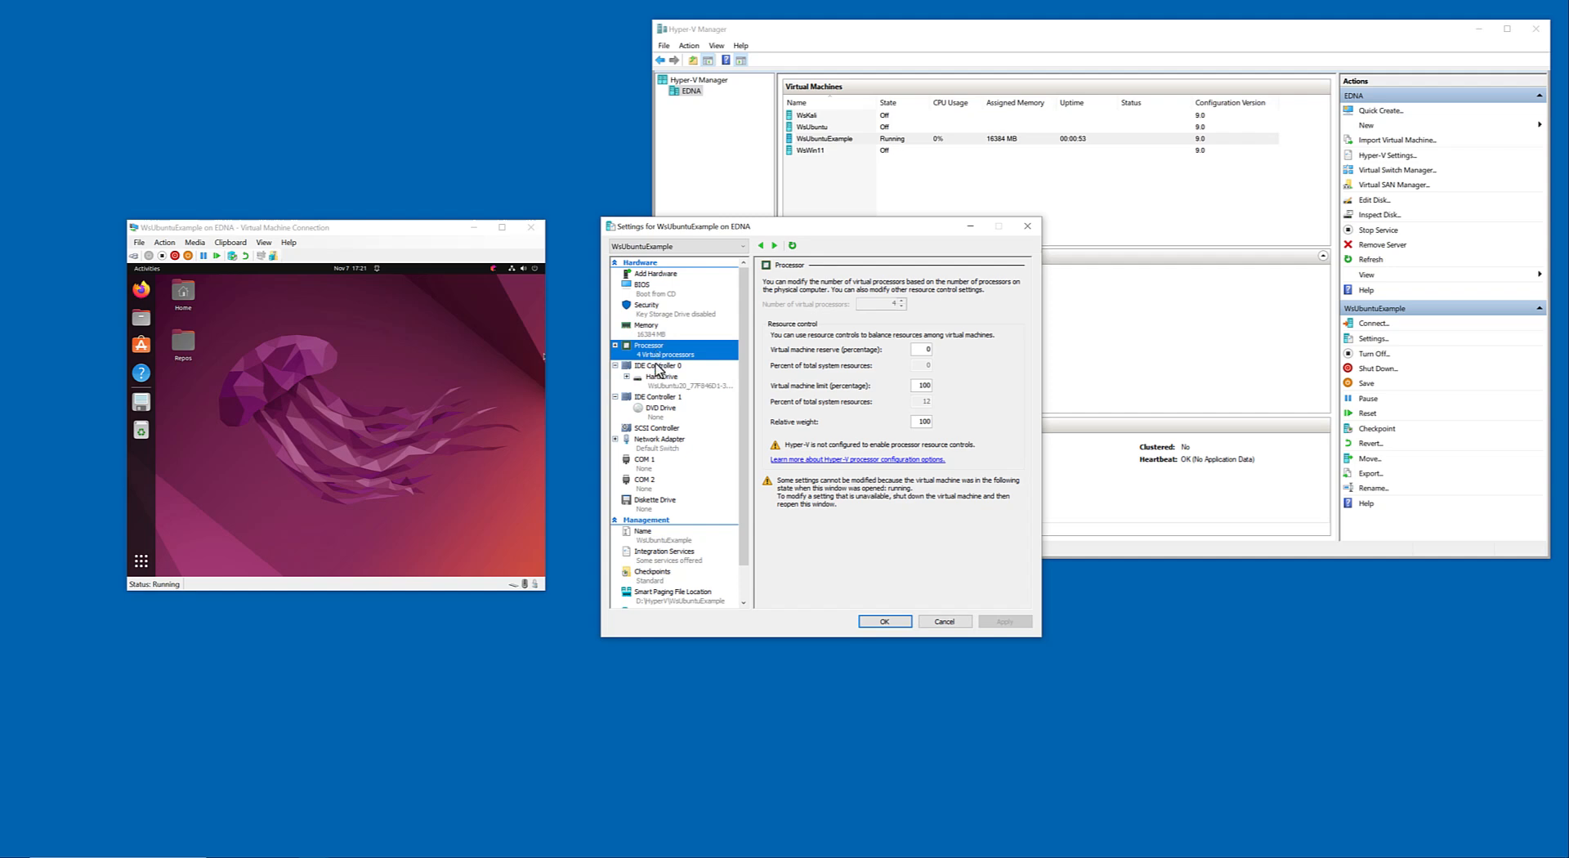
click(642, 276)
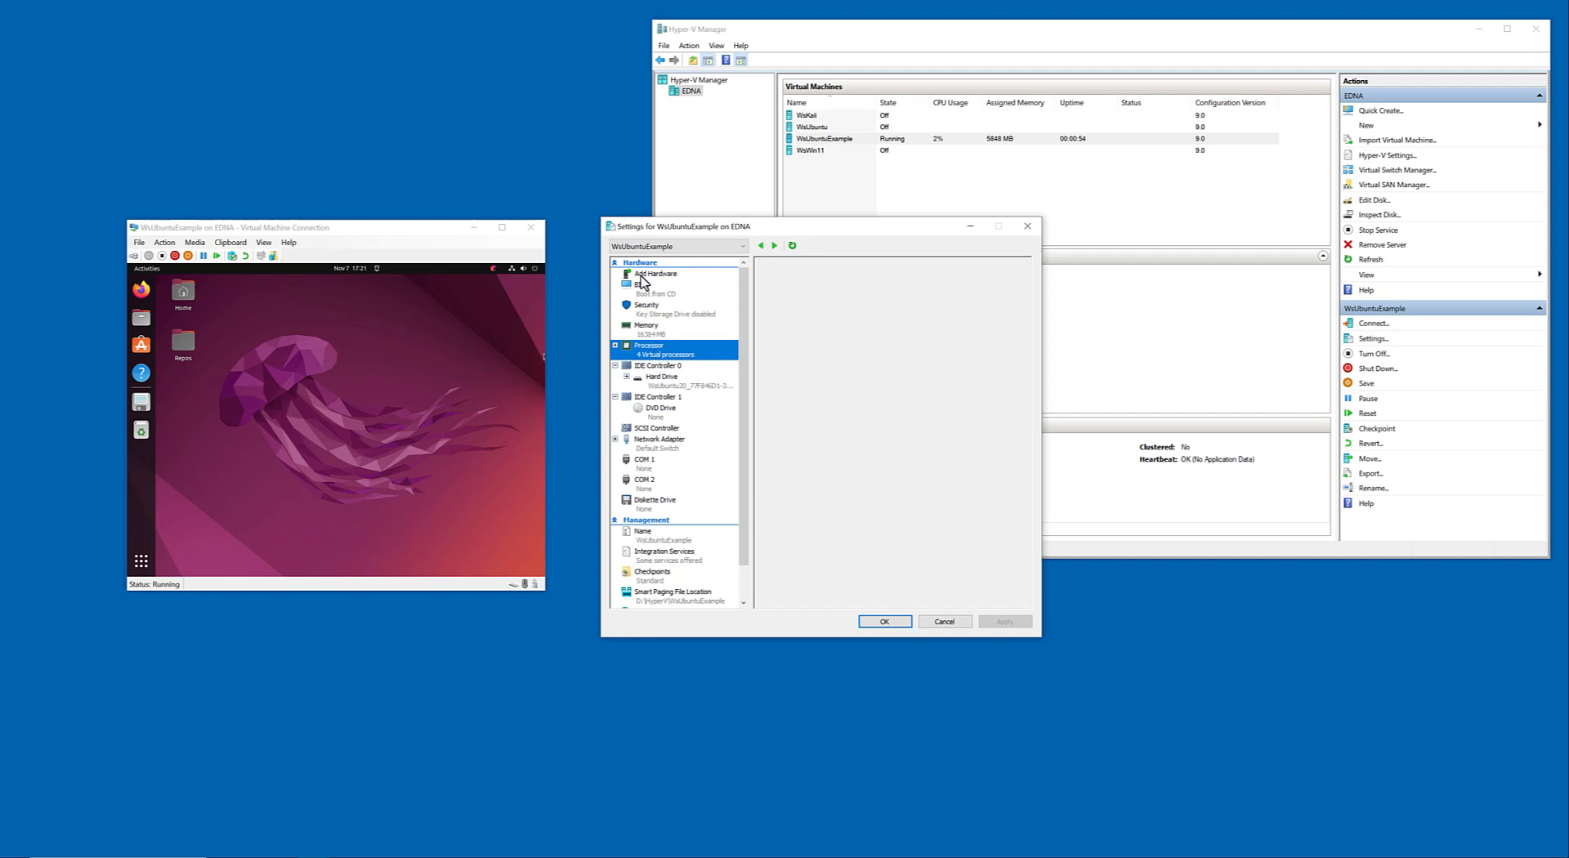
click(436, 323)
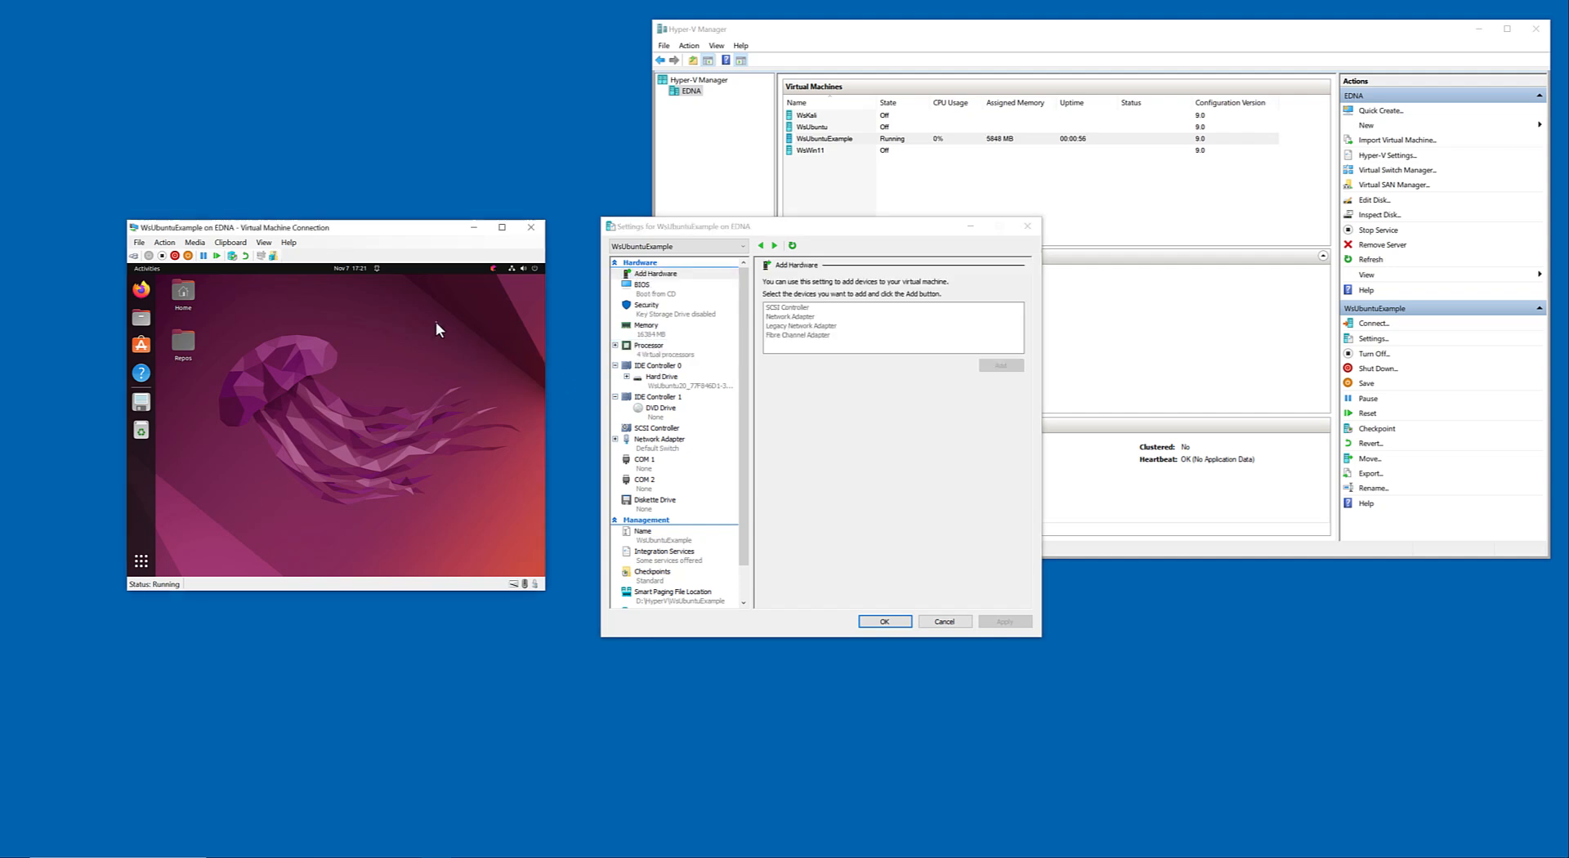
click(944, 622)
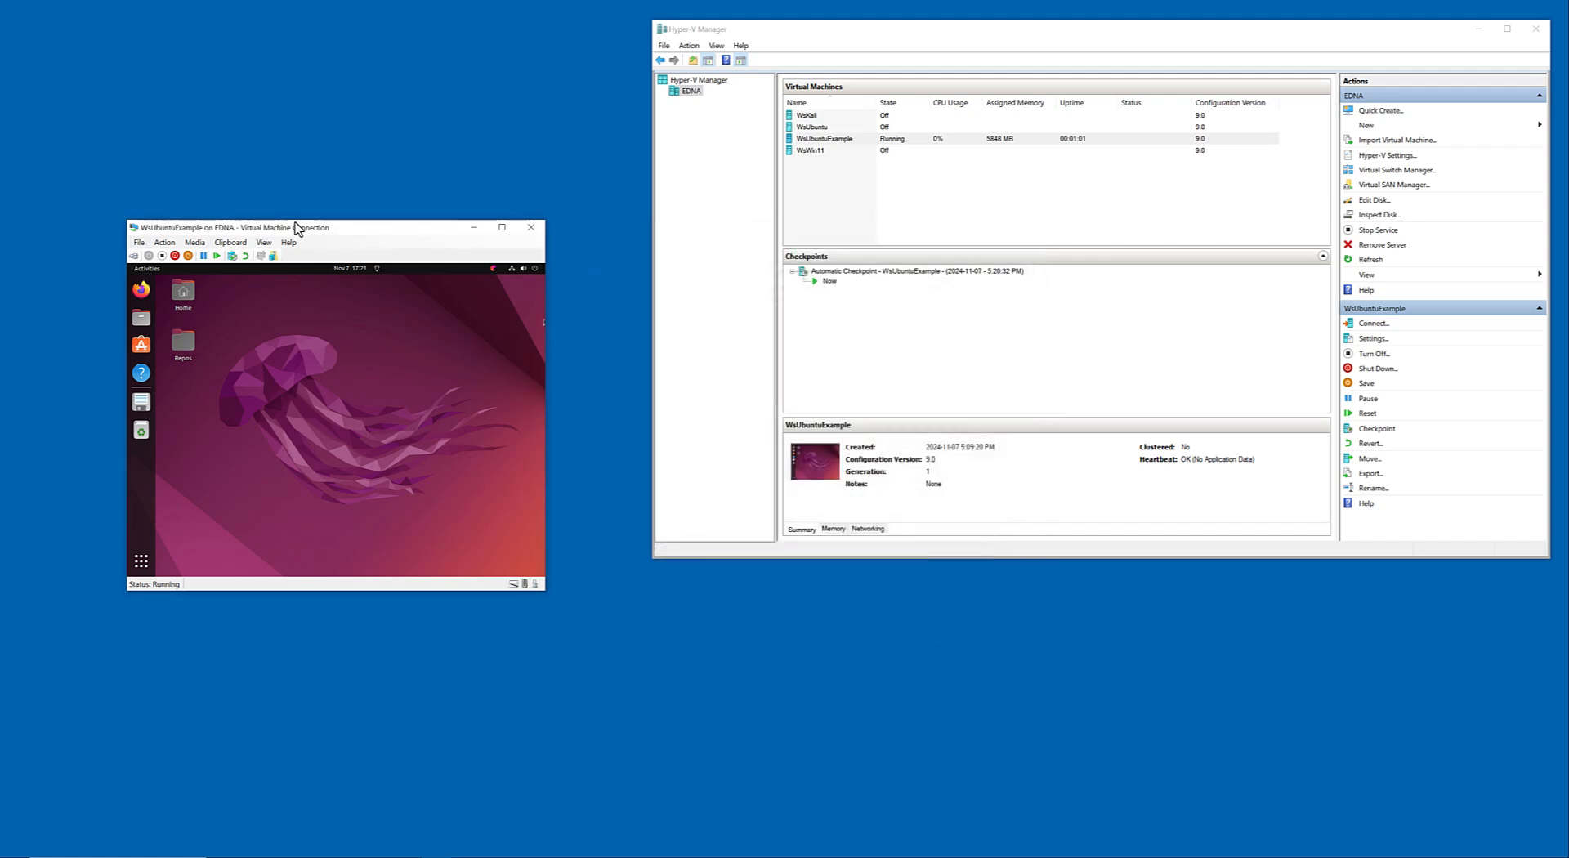
Search the Ubuntu applications for the terminal and open it.
drag(294, 226, 320, 226)
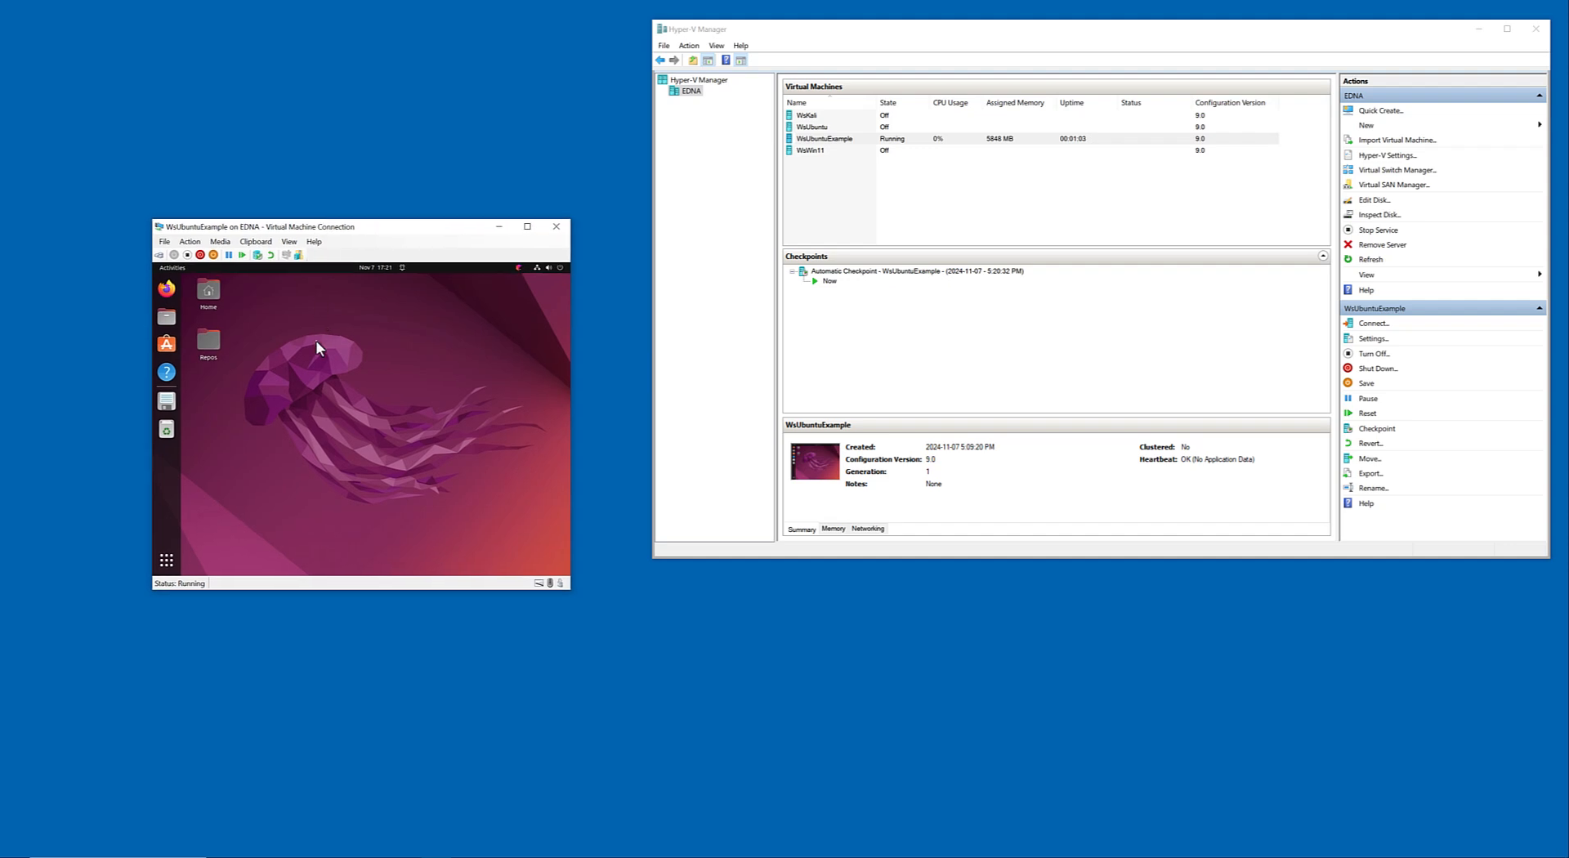
key(super)
text(term)
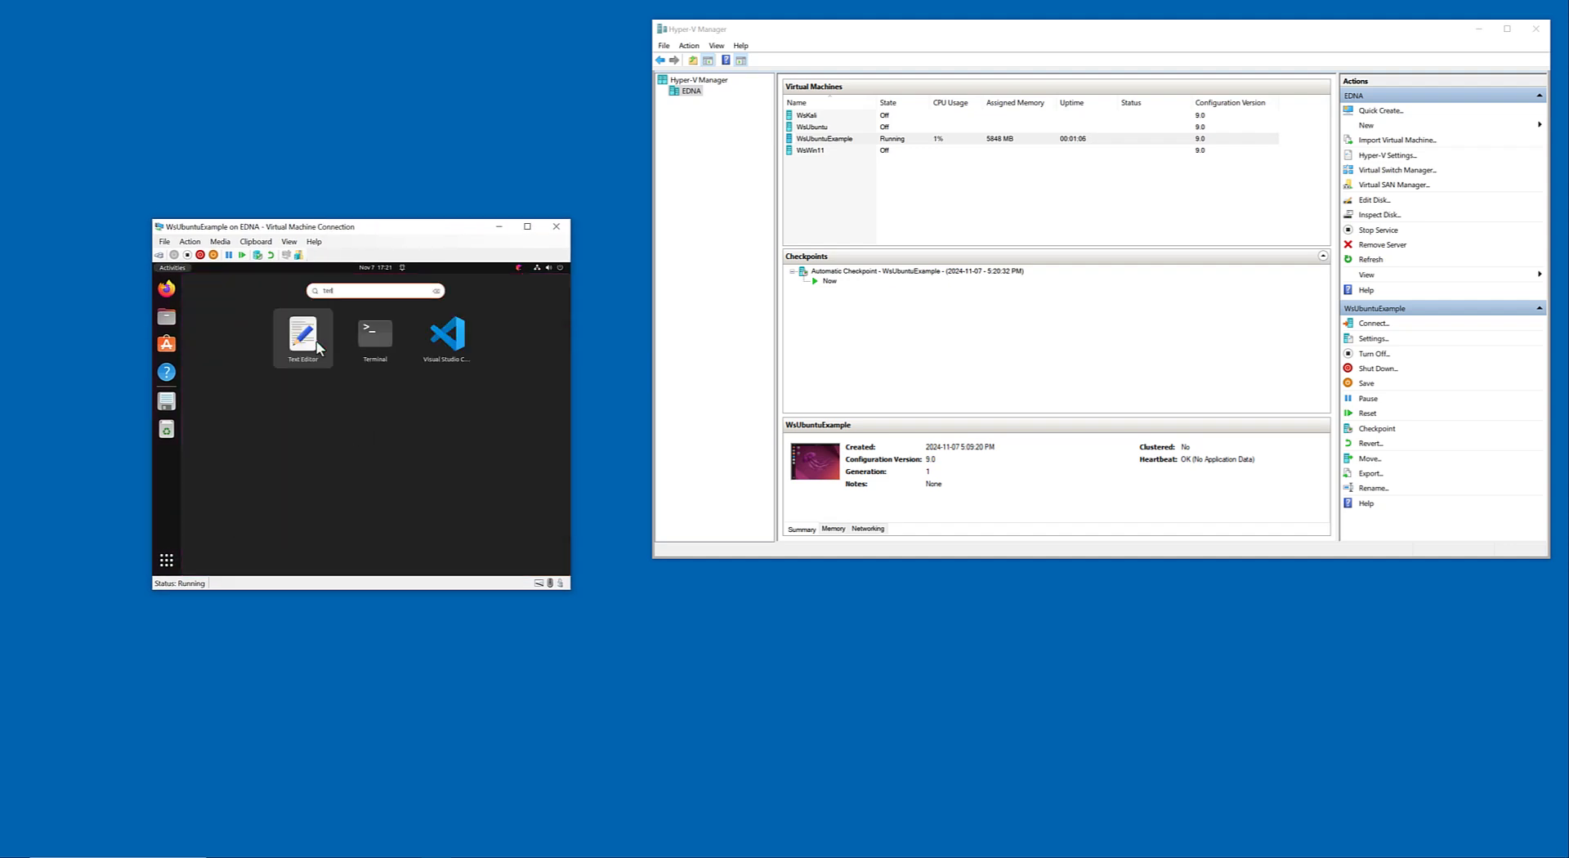
key(Return)
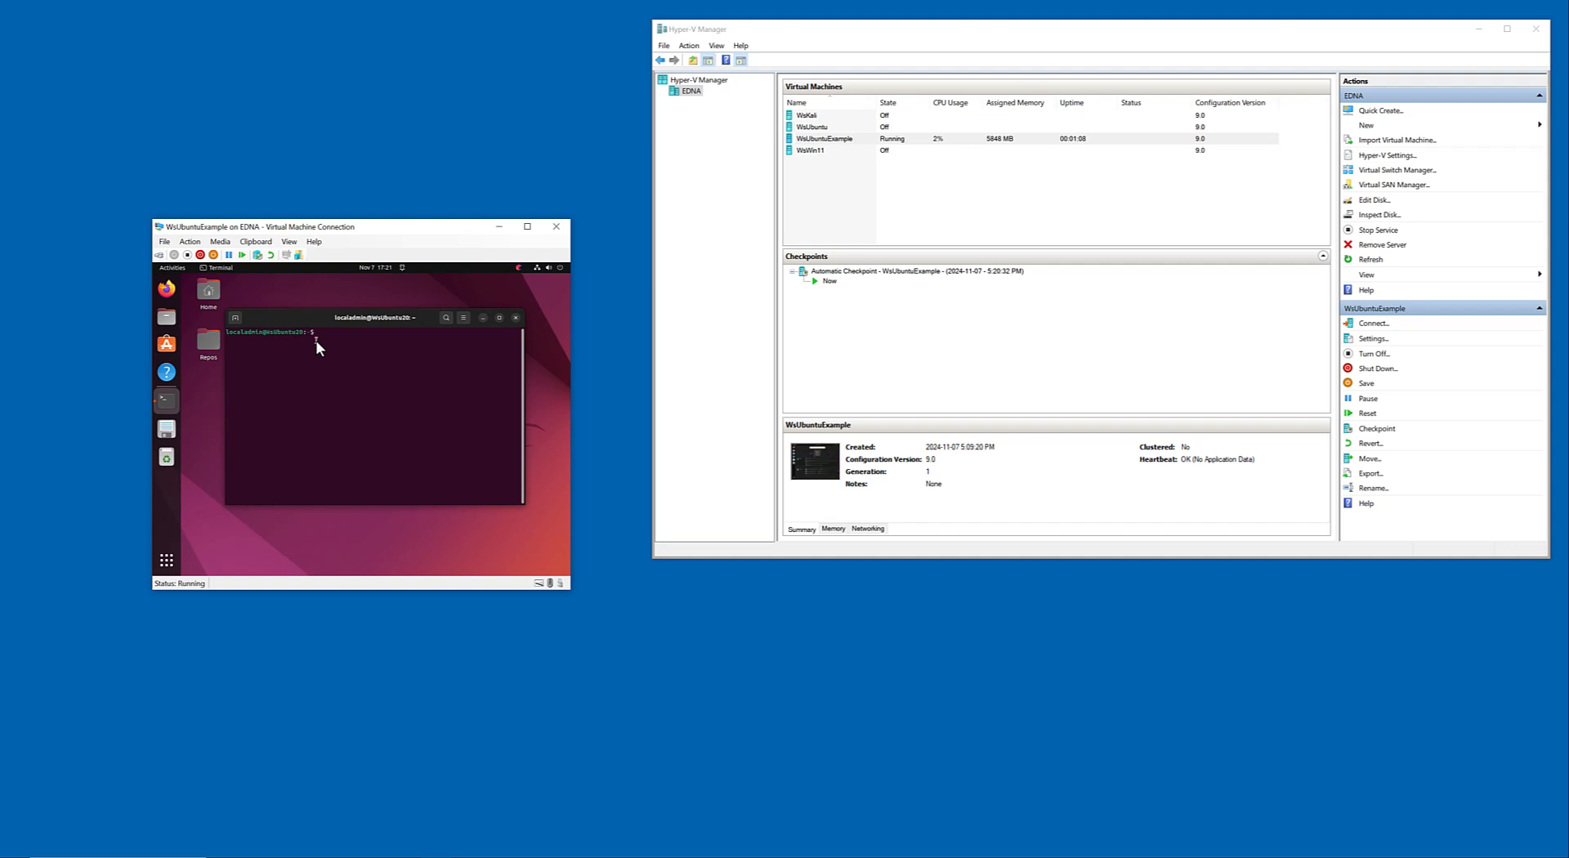
Try to install the package with "sudo apt install linux-azure", entering the account password if asked, and answer n to the continue prompt.
text(sudo apt install li)
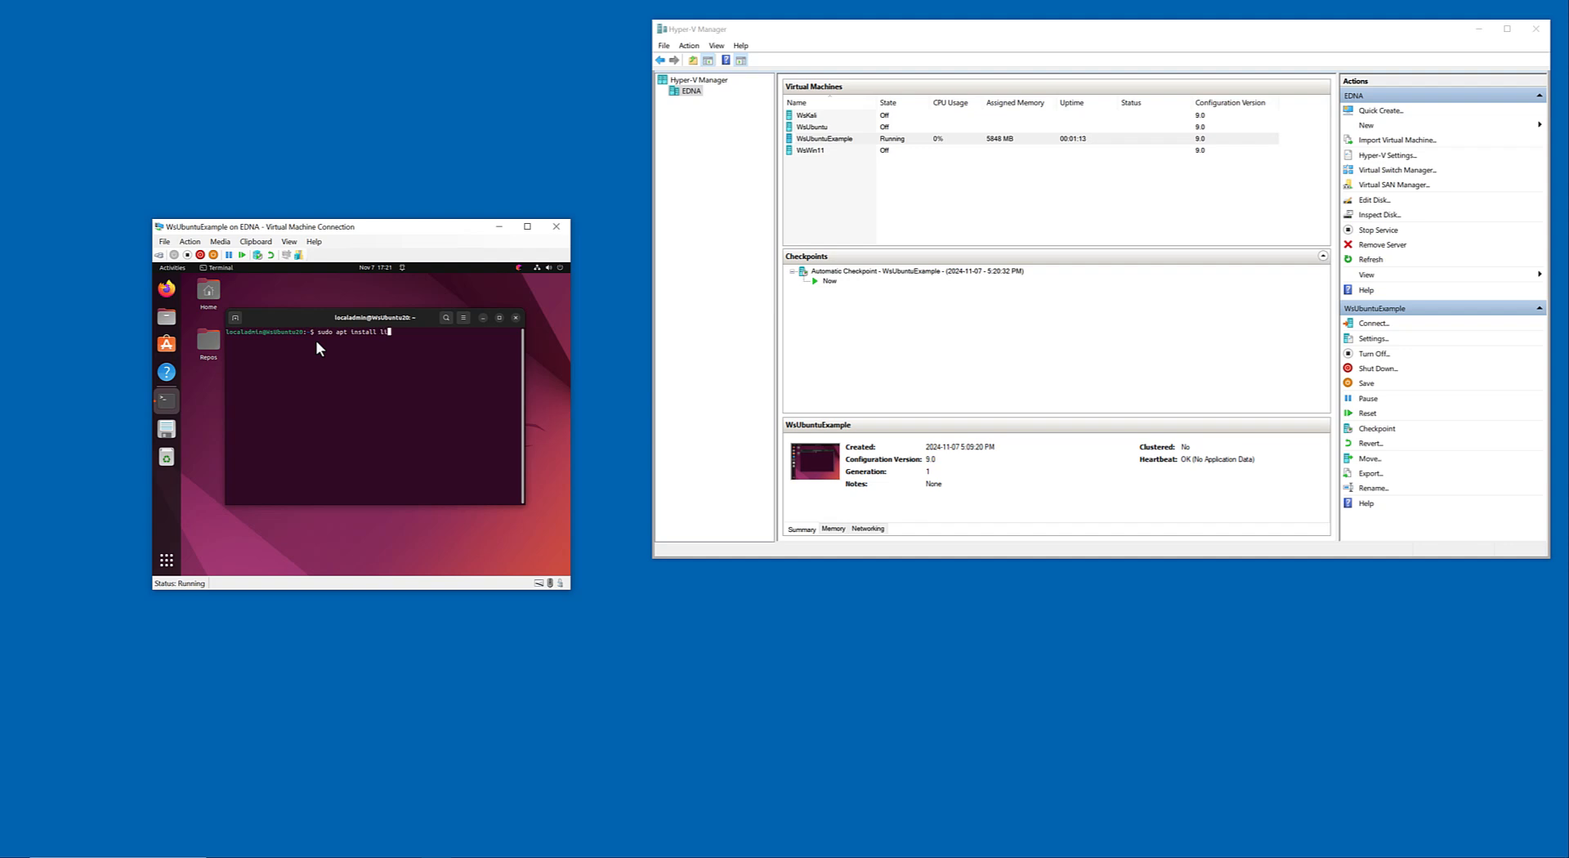
text(nux-azure)
key(Return)
key(Return)
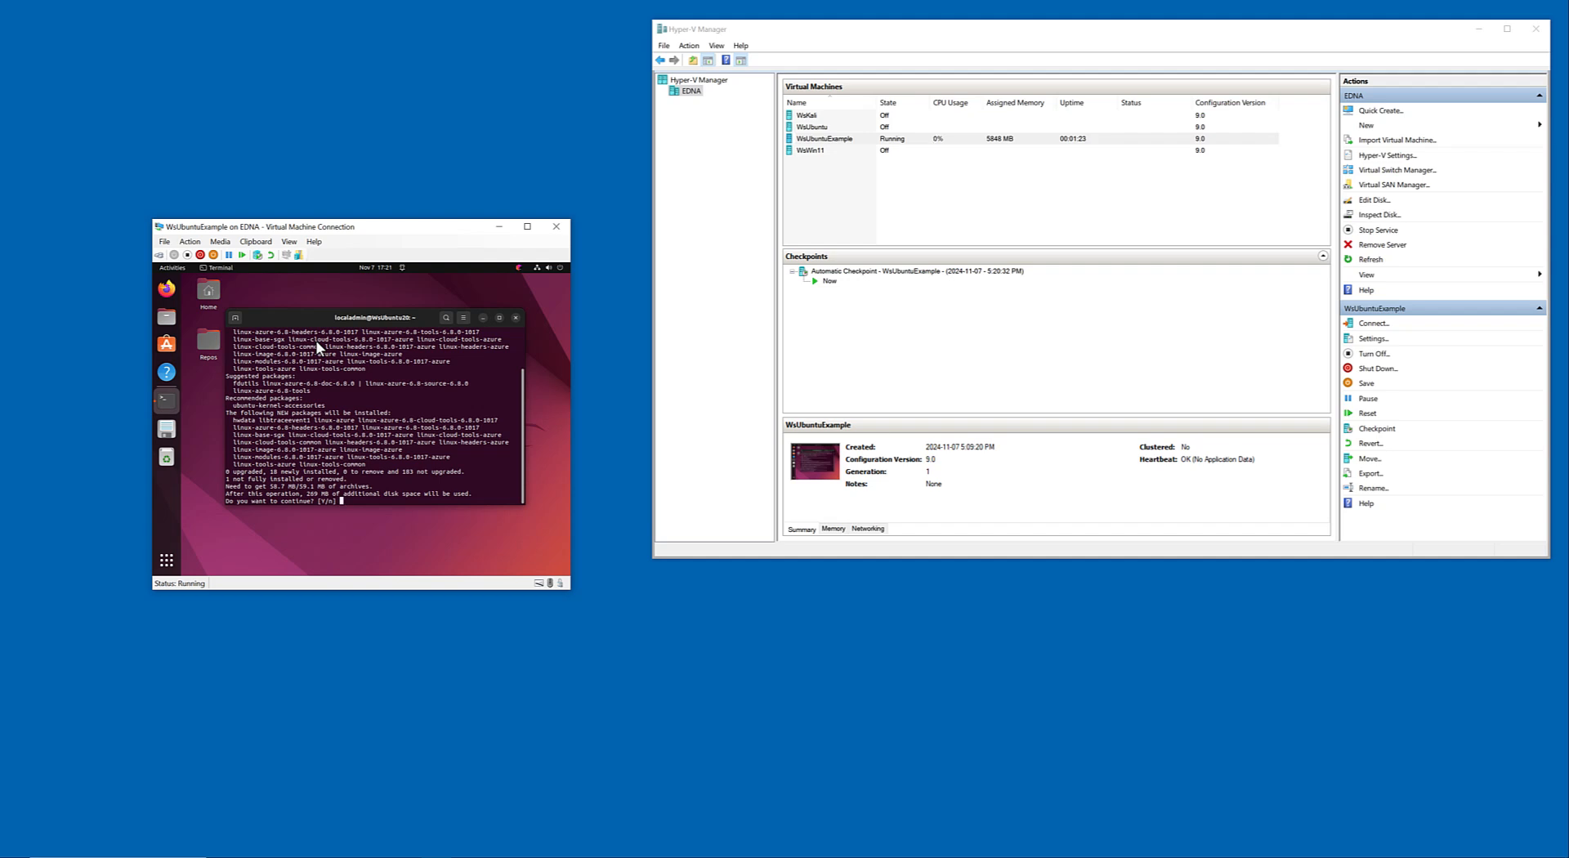
text(n)
key(Return)
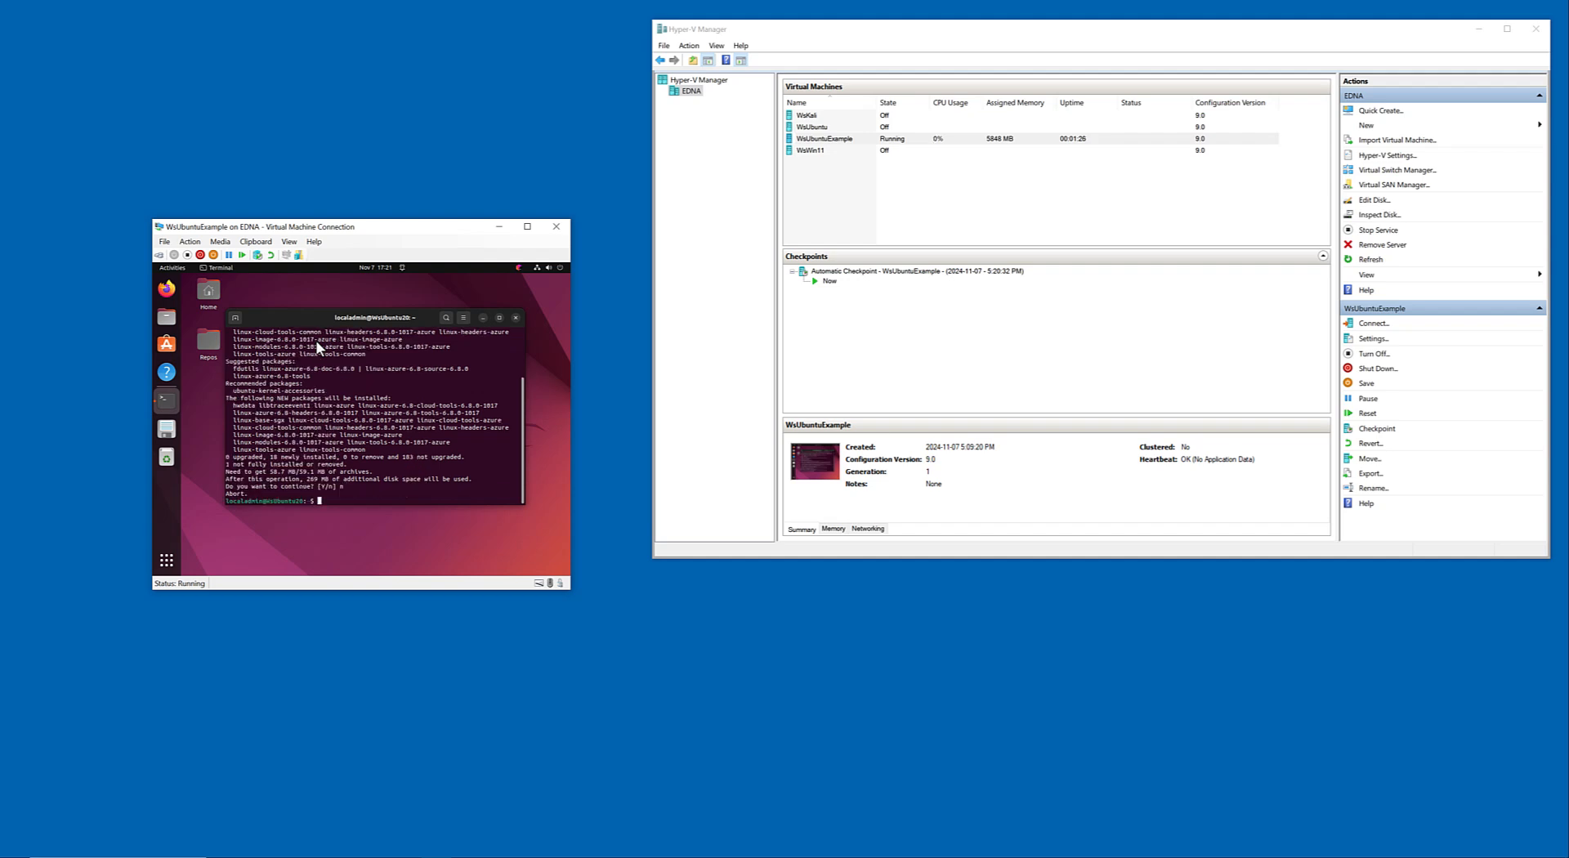
Refresh the package lists with "sudo apt update" and run "sudo apt install linux-azure", answering Y to continue.
text(sudo apt update)
key(Return)
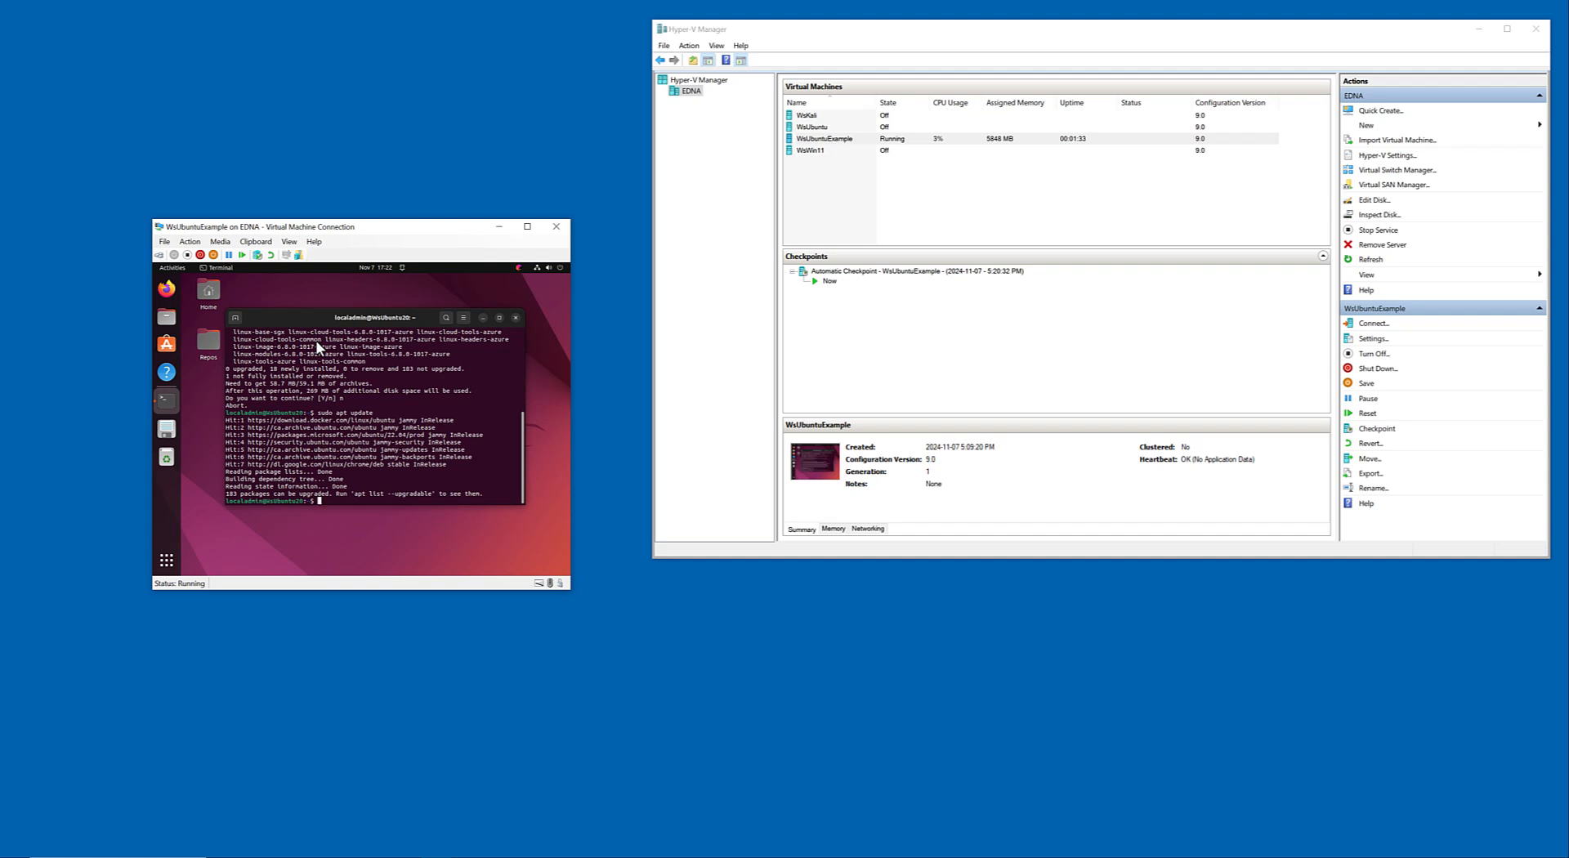
key(Up)
key(Up)
key(Return)
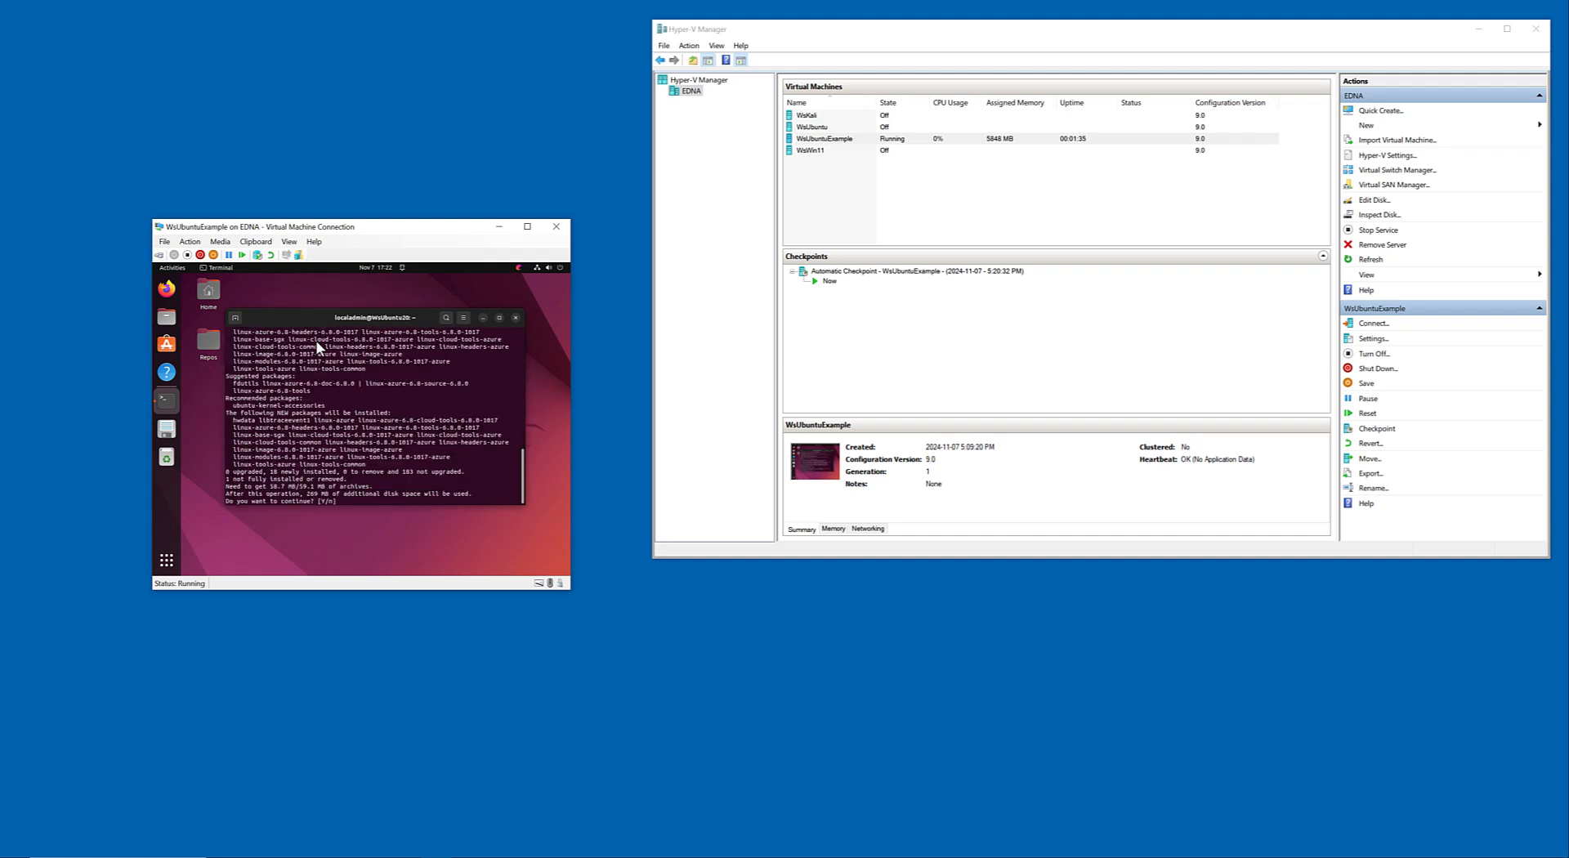
text(Y)
key(Return)
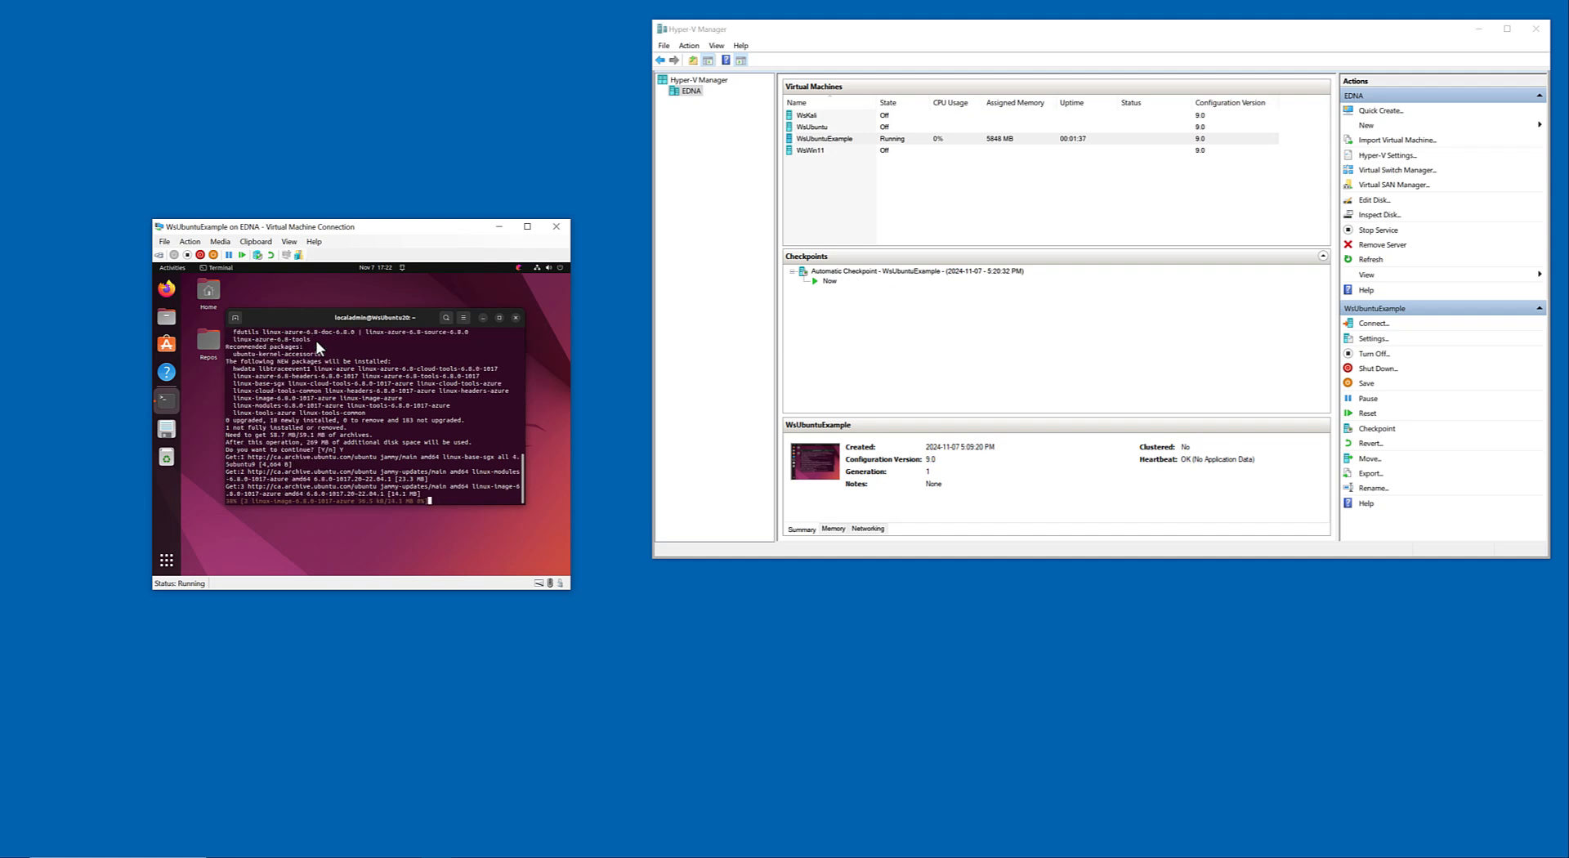
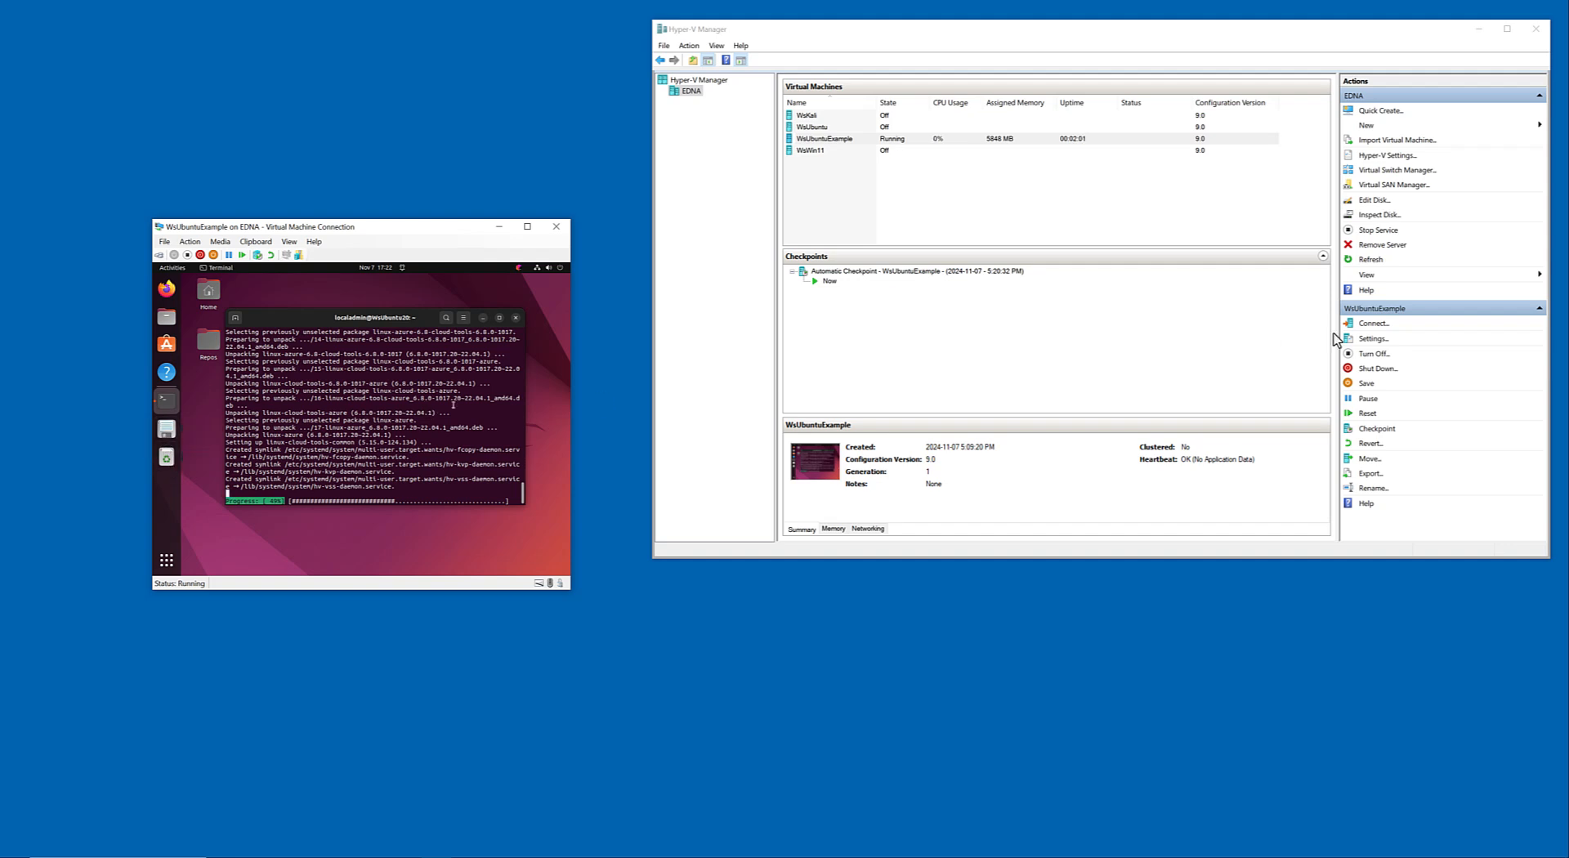
Check the Network Adapter and Diskette Drive settings of WsUbuntuExample and close the settings without changes.
click(1372, 340)
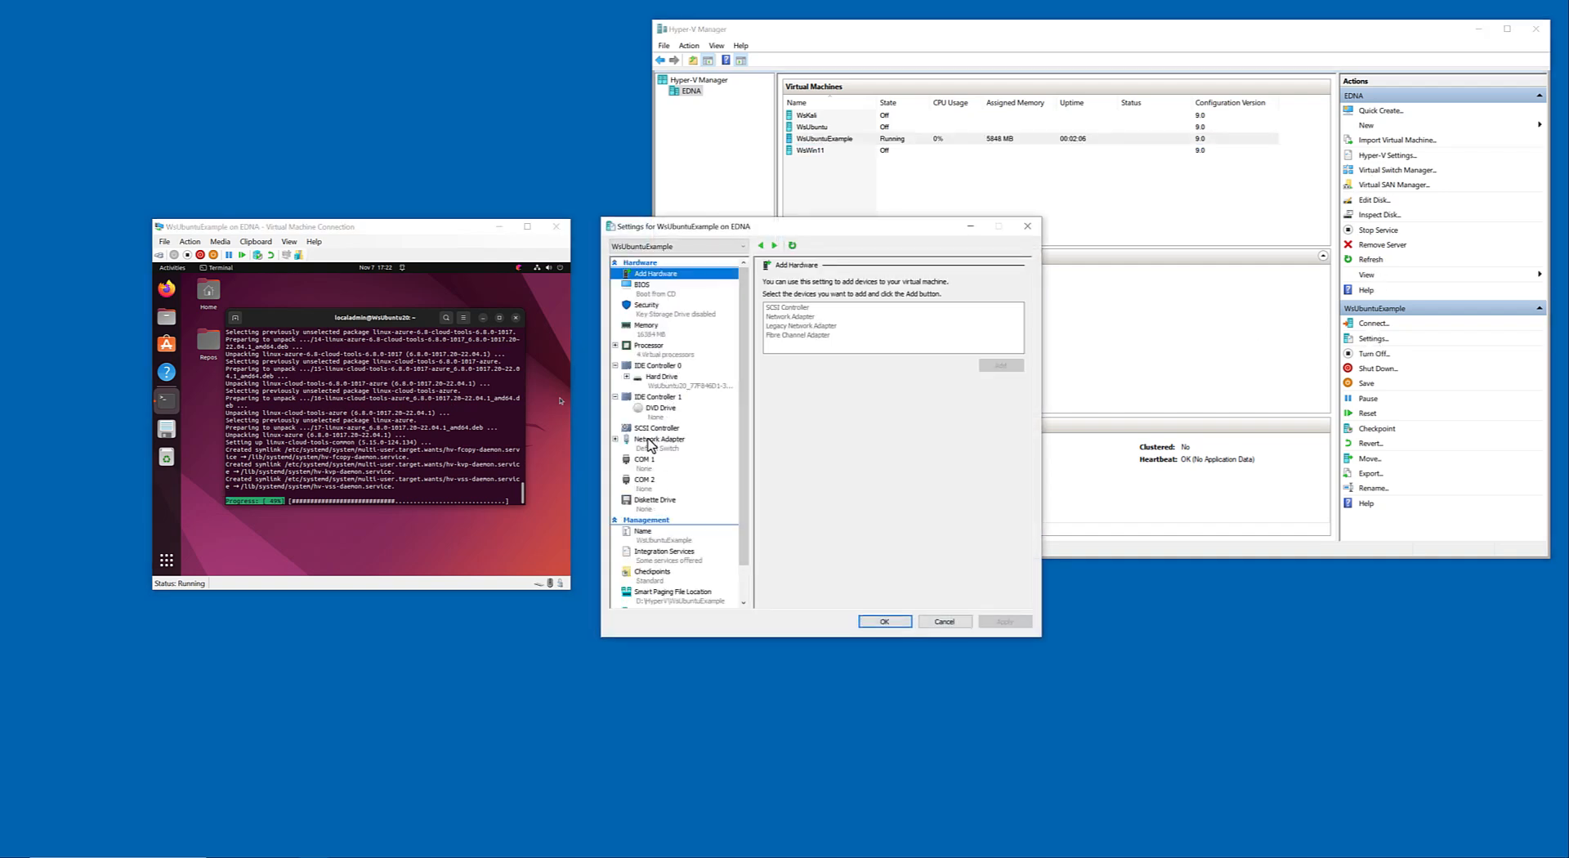
click(616, 441)
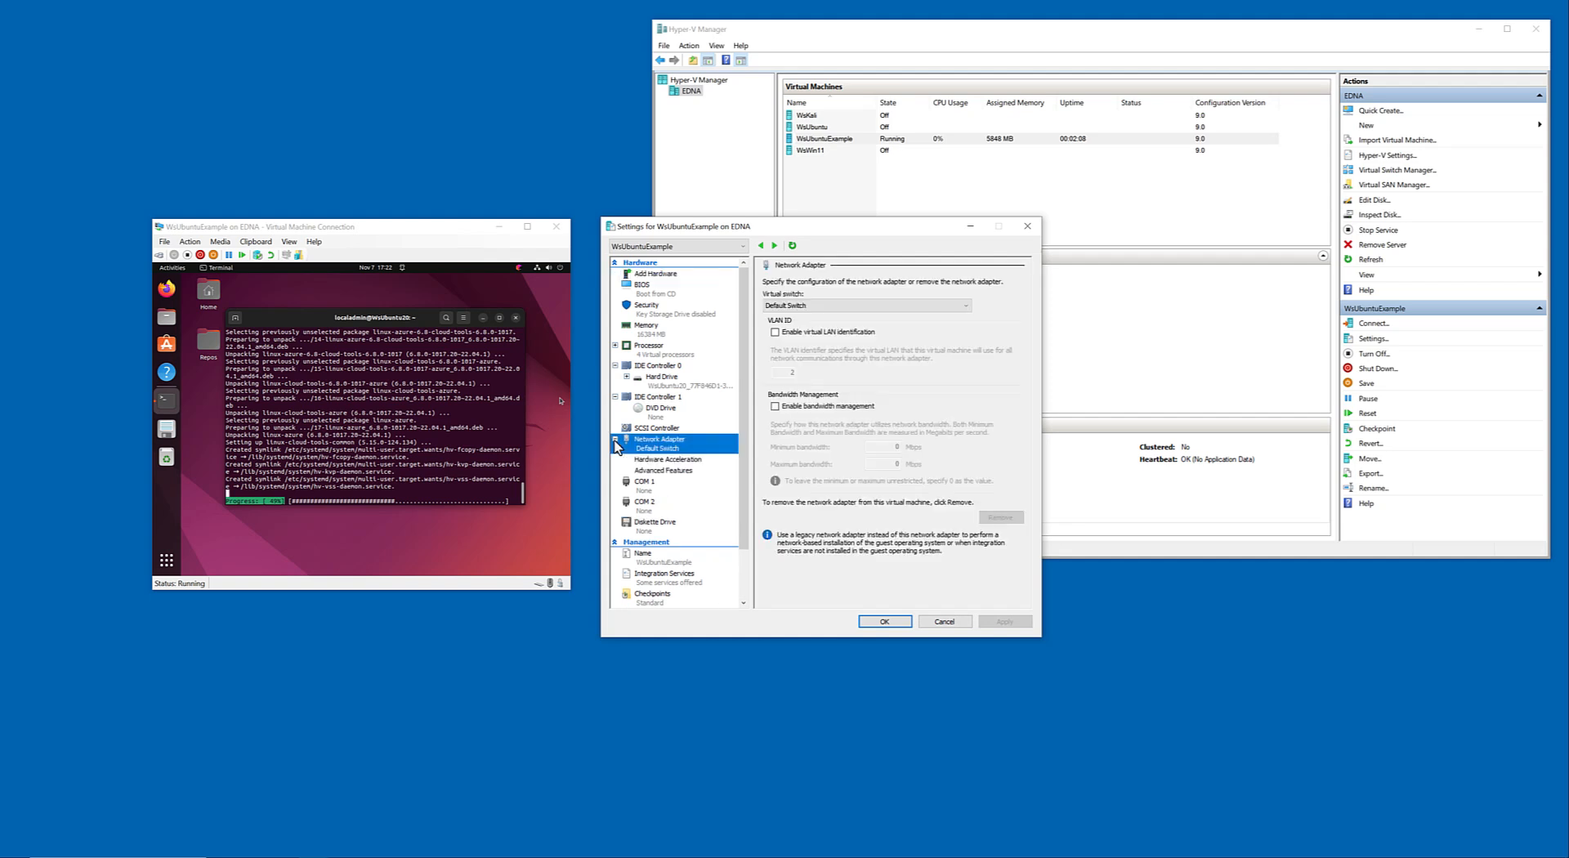
click(648, 502)
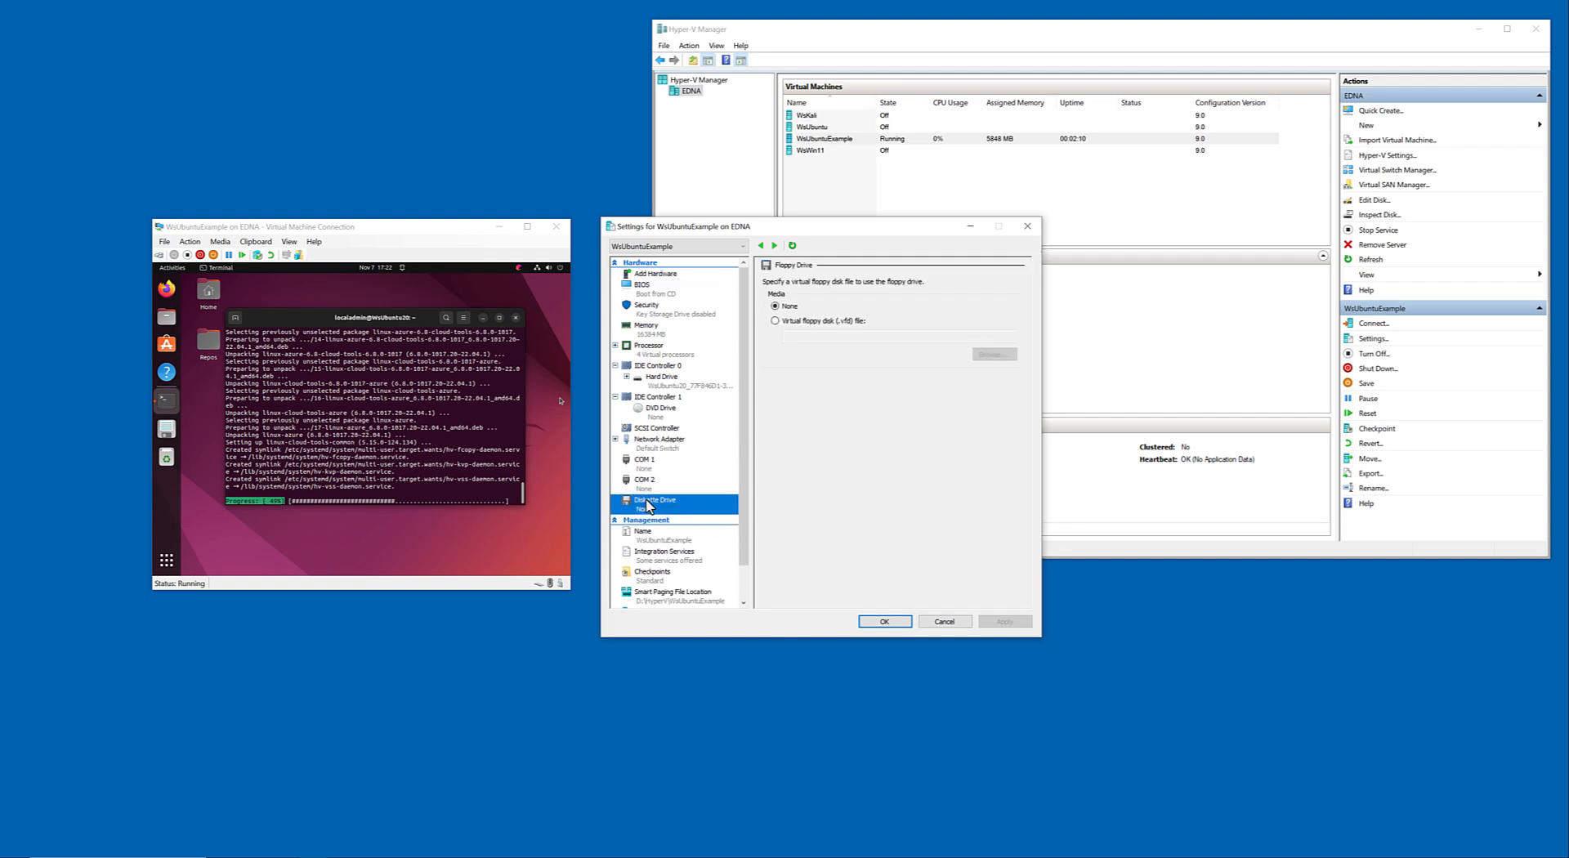
click(944, 622)
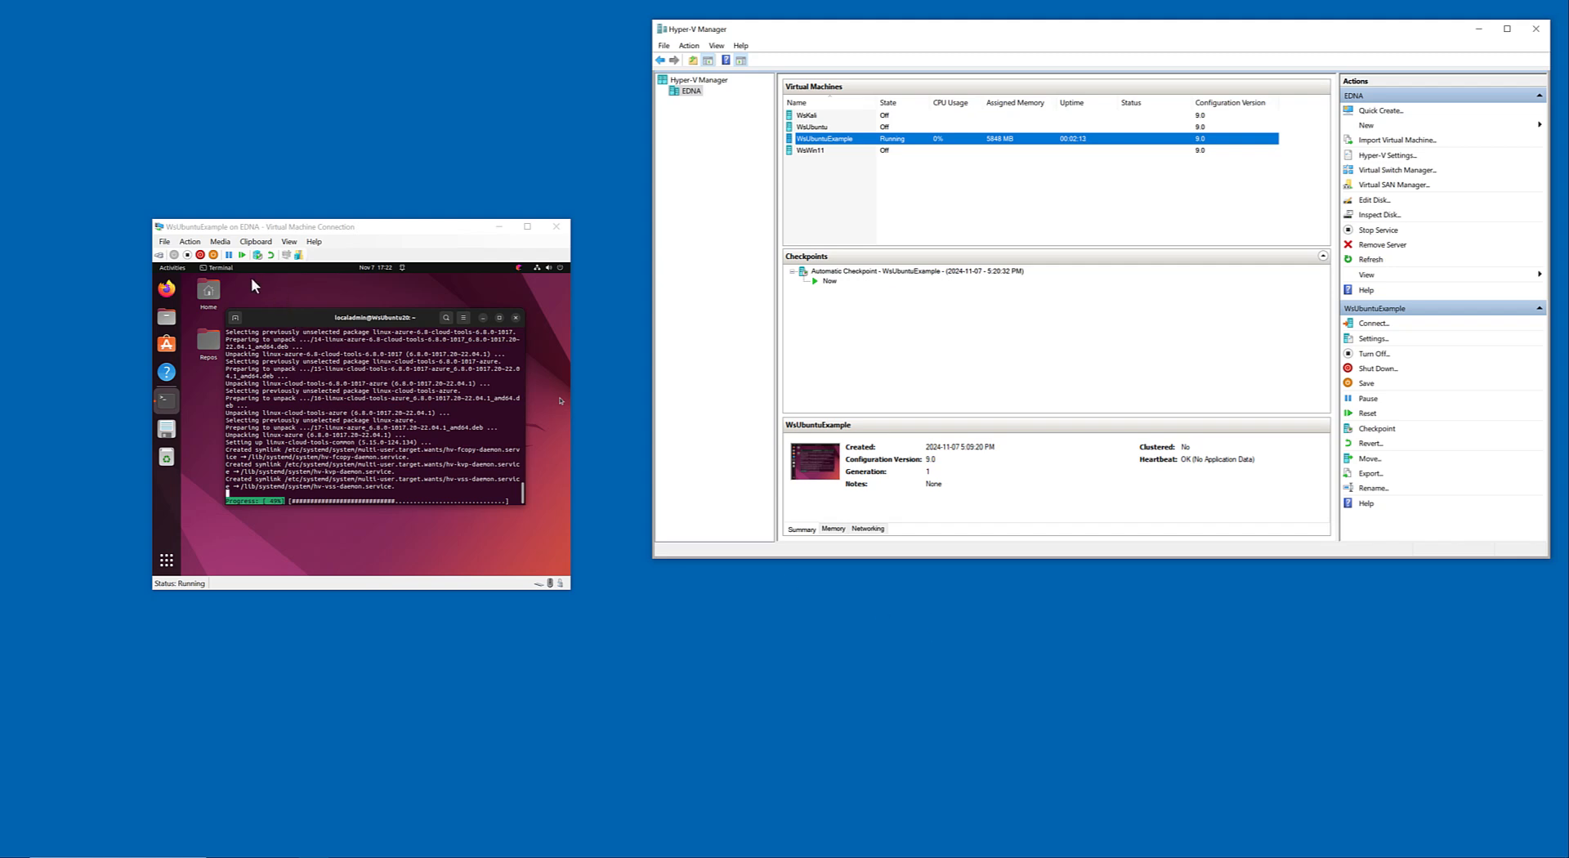
click(260, 374)
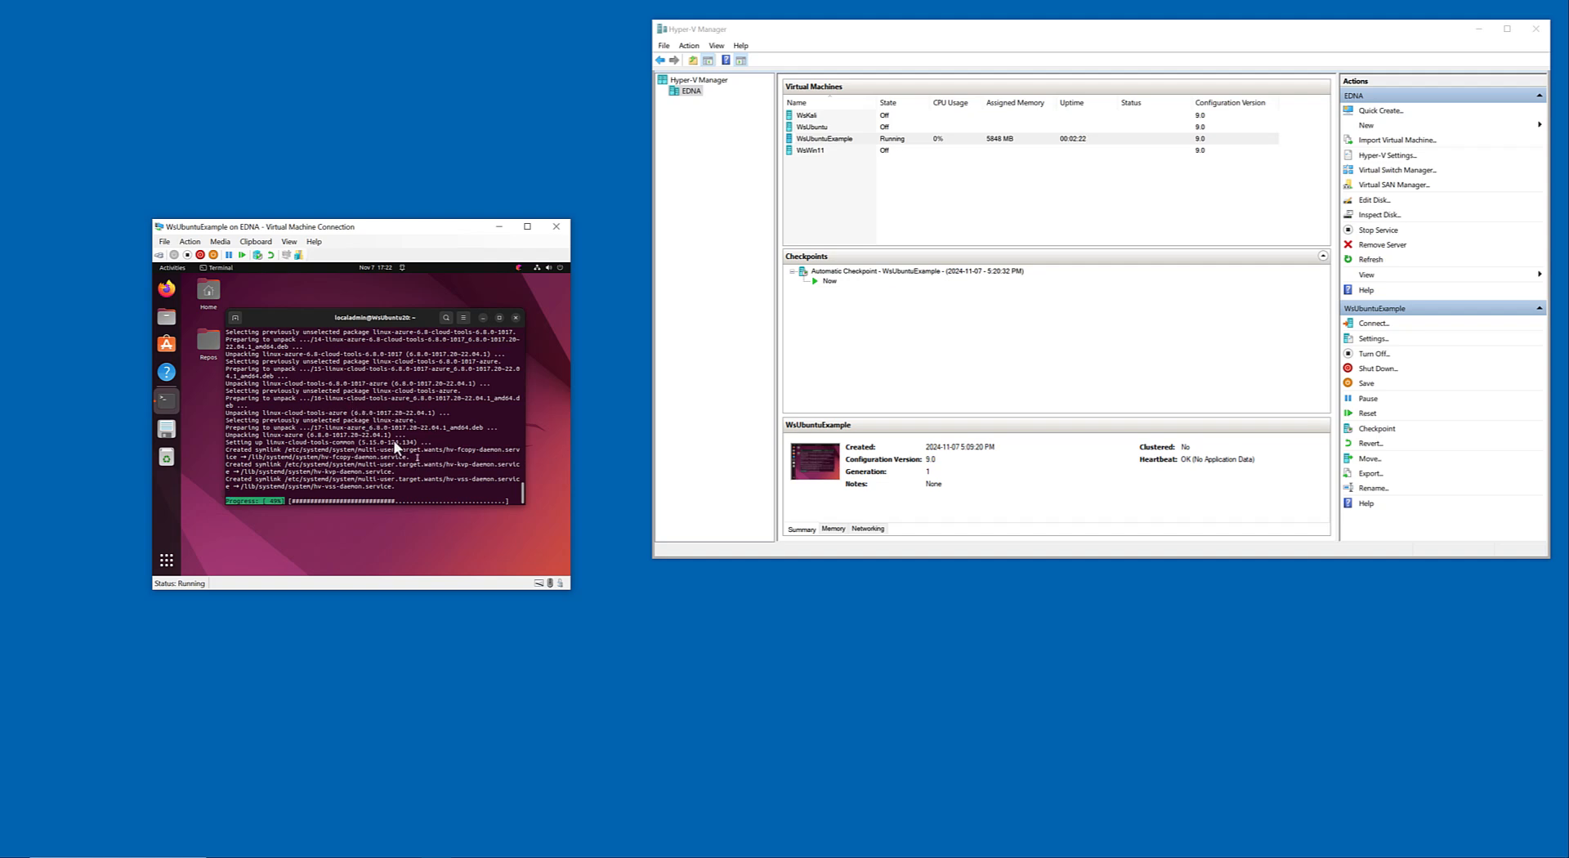
mouse_move(387, 323)
mouse_down()
mouse_move(406, 322)
mouse_move(394, 327)
mouse_up()
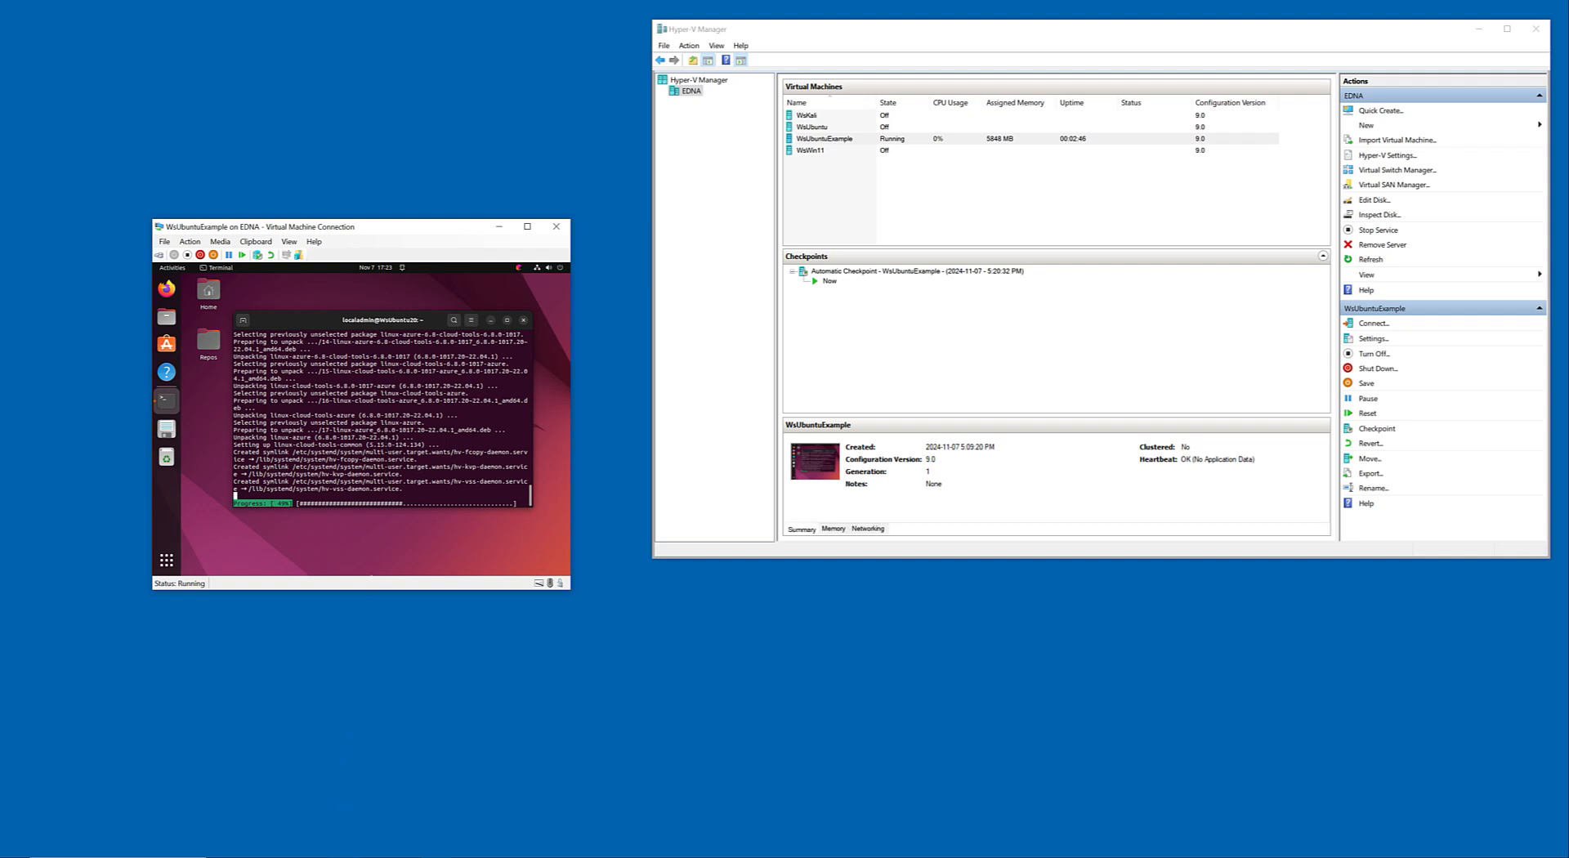
Switch to the web browser and search for "vmware linux guest package".
mouse_move(346, 857)
click(345, 817)
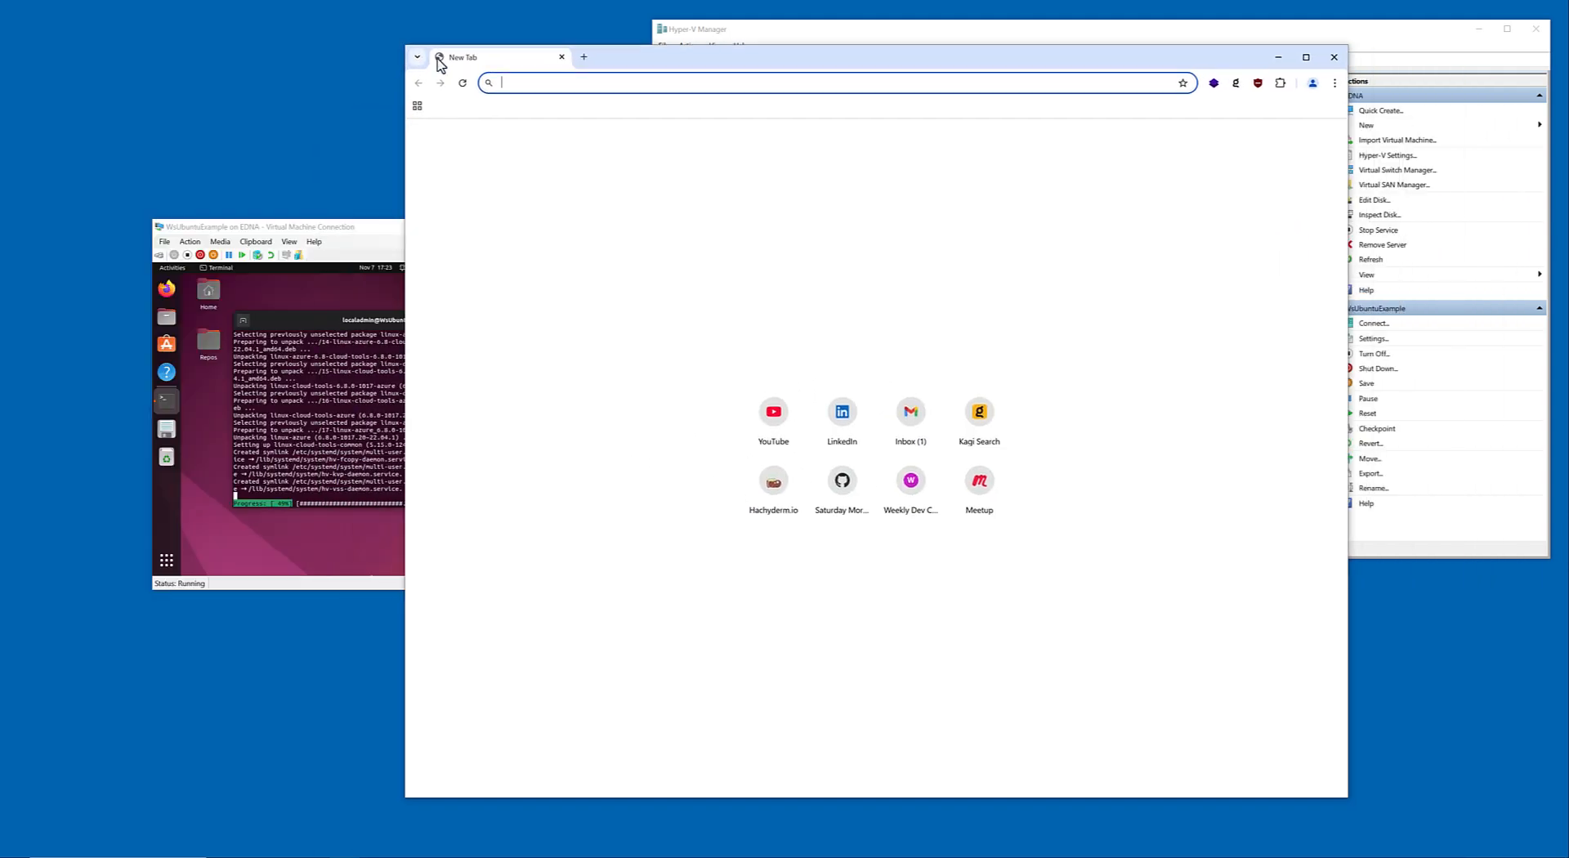
text(vmwar)
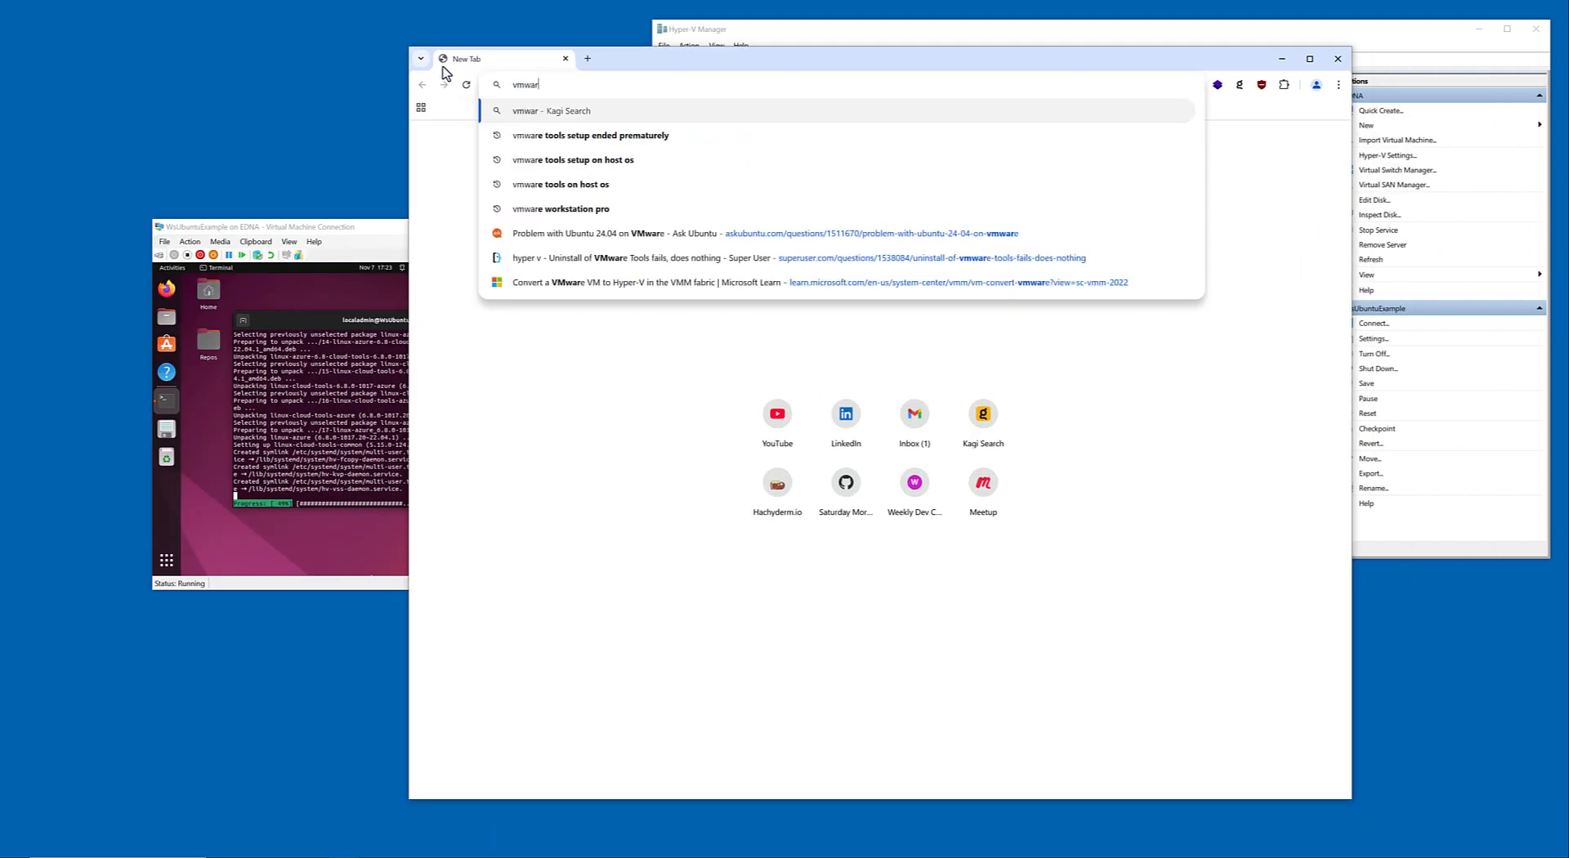
text(e linux guest)
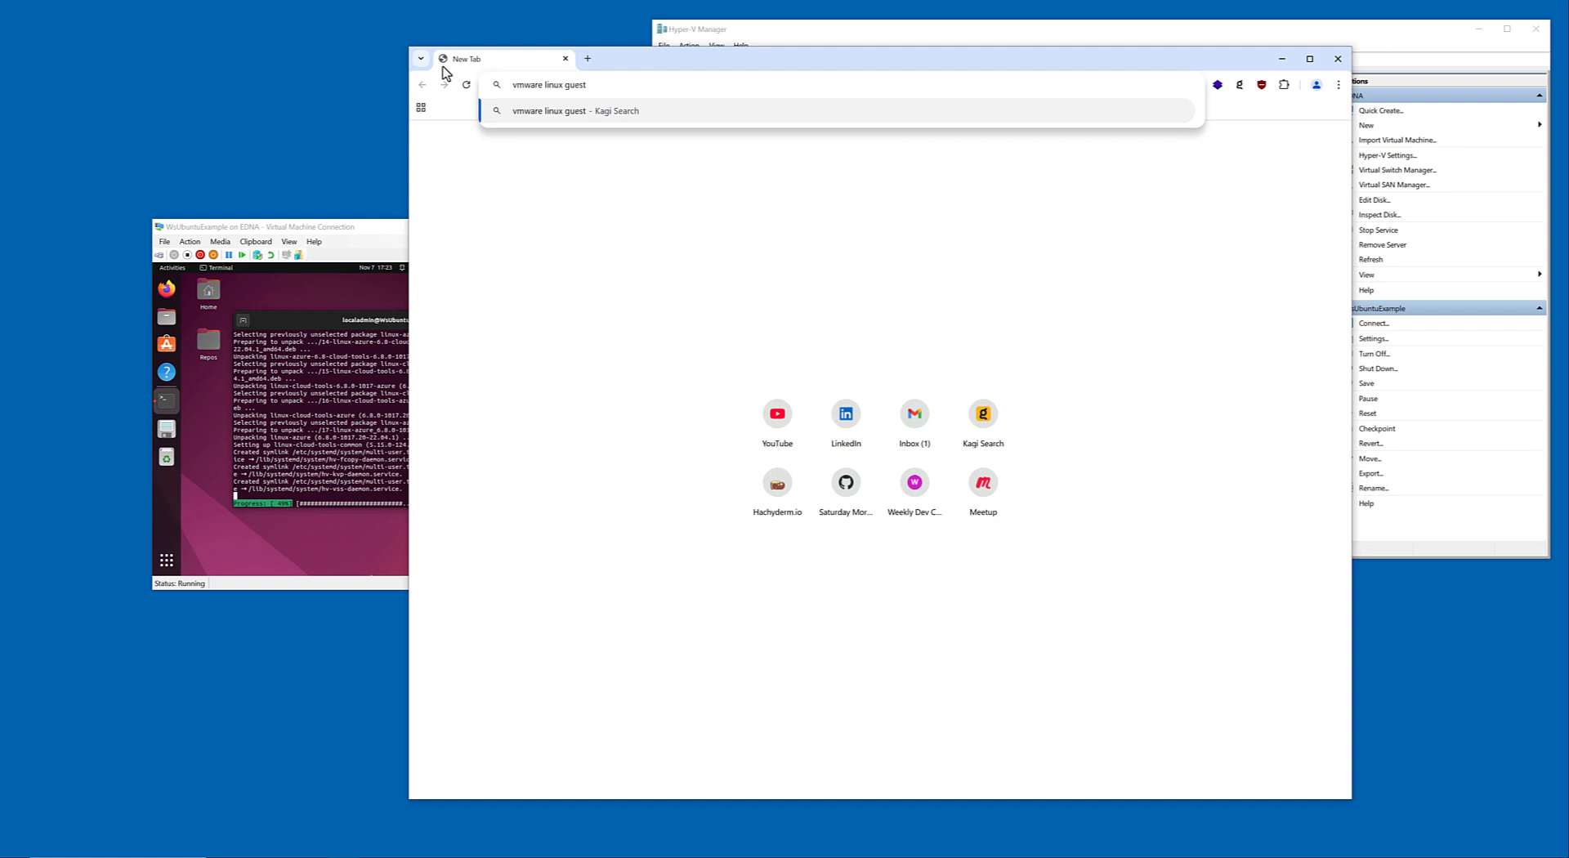
text(pakac)
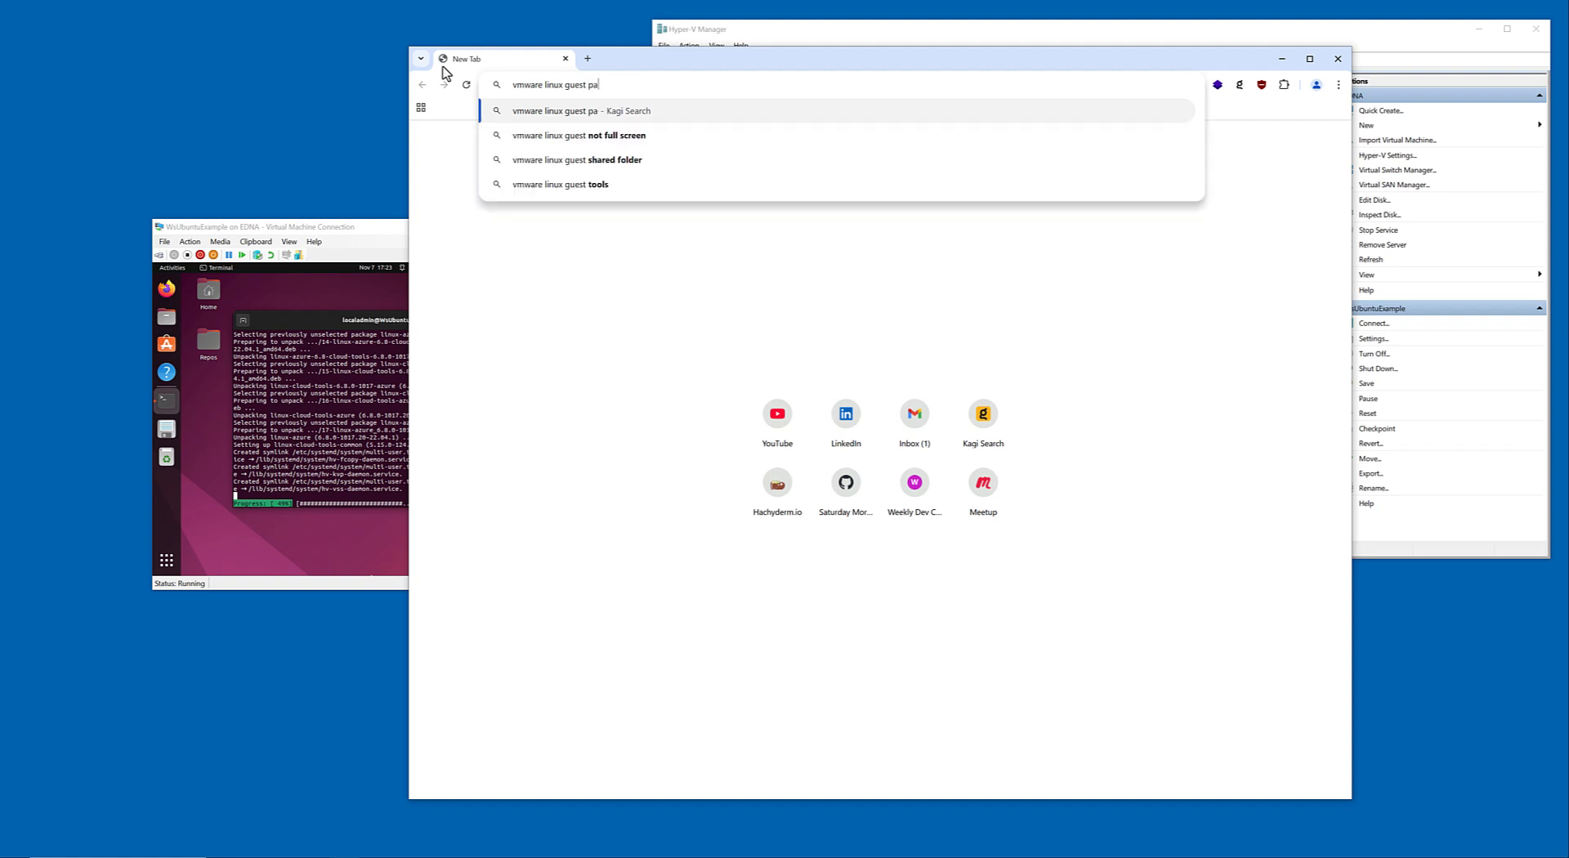
key(BackSpace)
key(BackSpace)
key(BackSpace)
text(ckage)
key(Return)
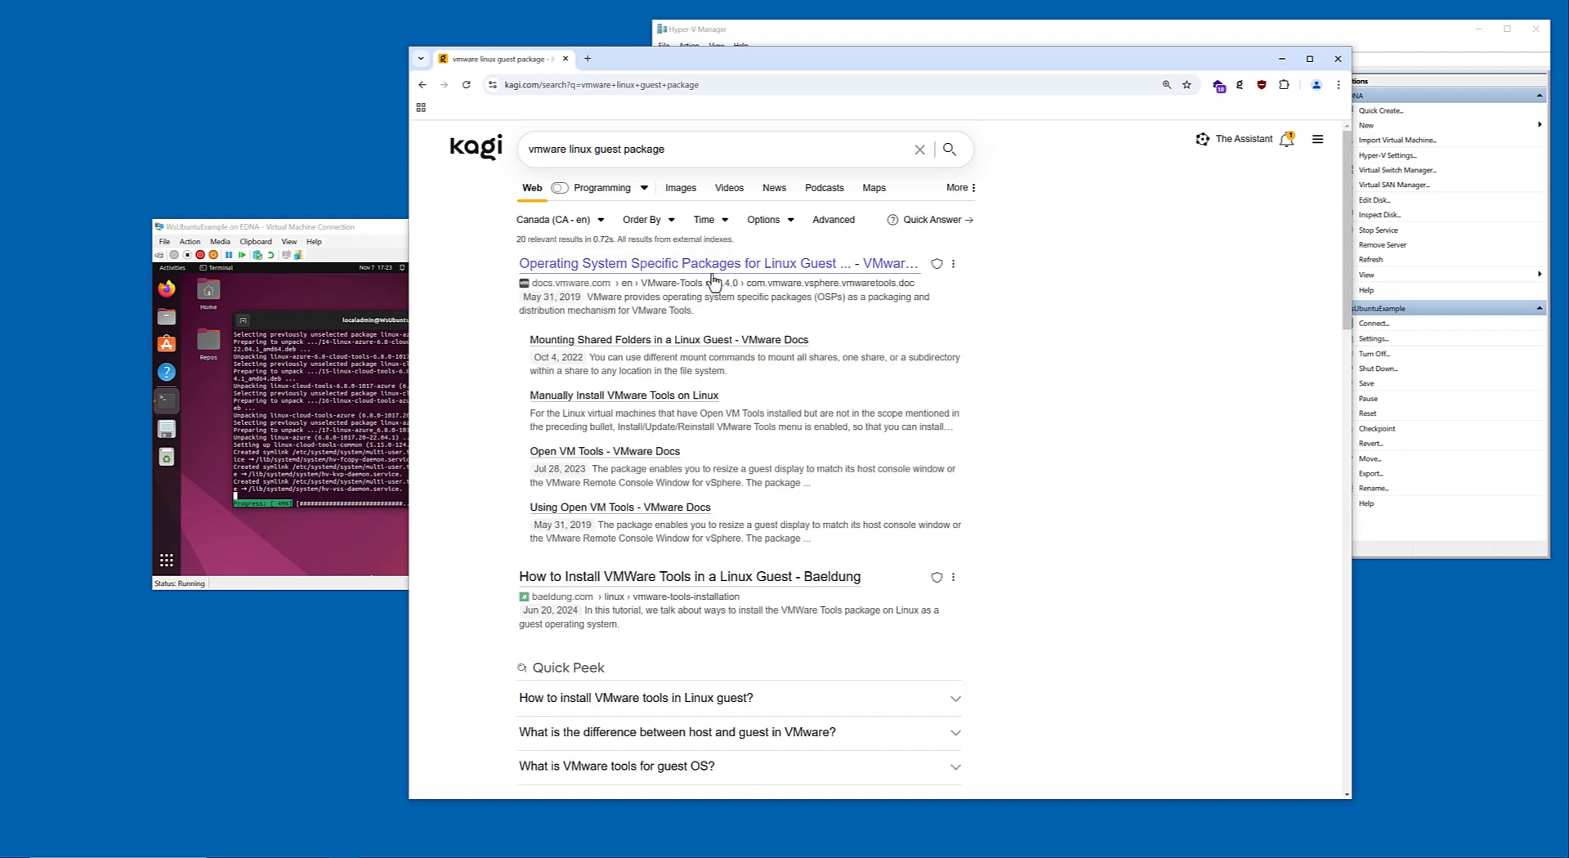
Read the VMware Docs page on operating system specific packages for Linux guests and return to the search results.
click(745, 266)
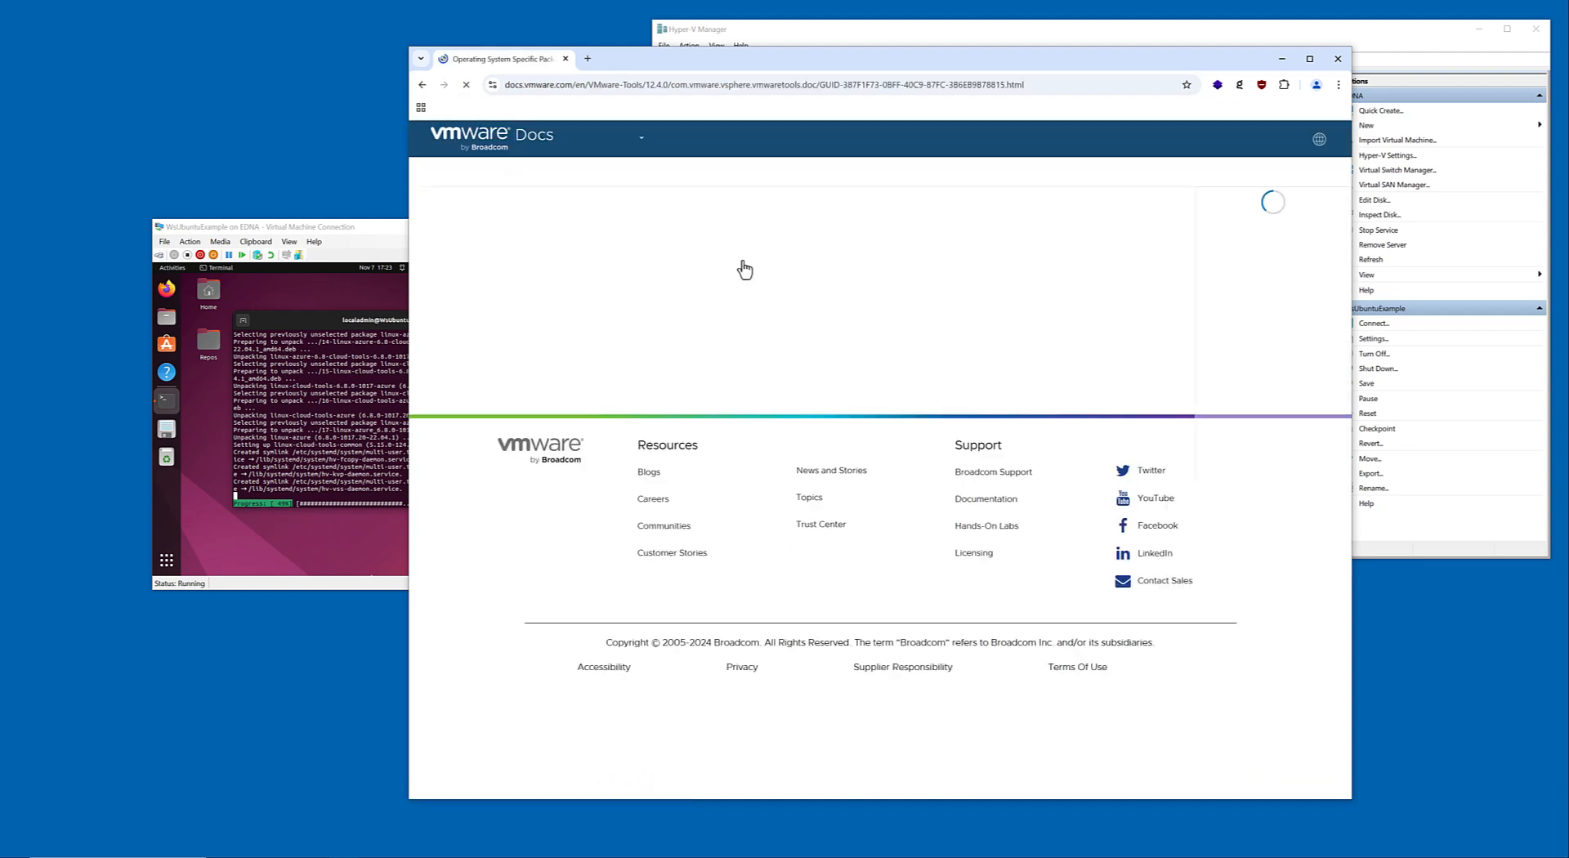
scroll(809, 378, down, 2)
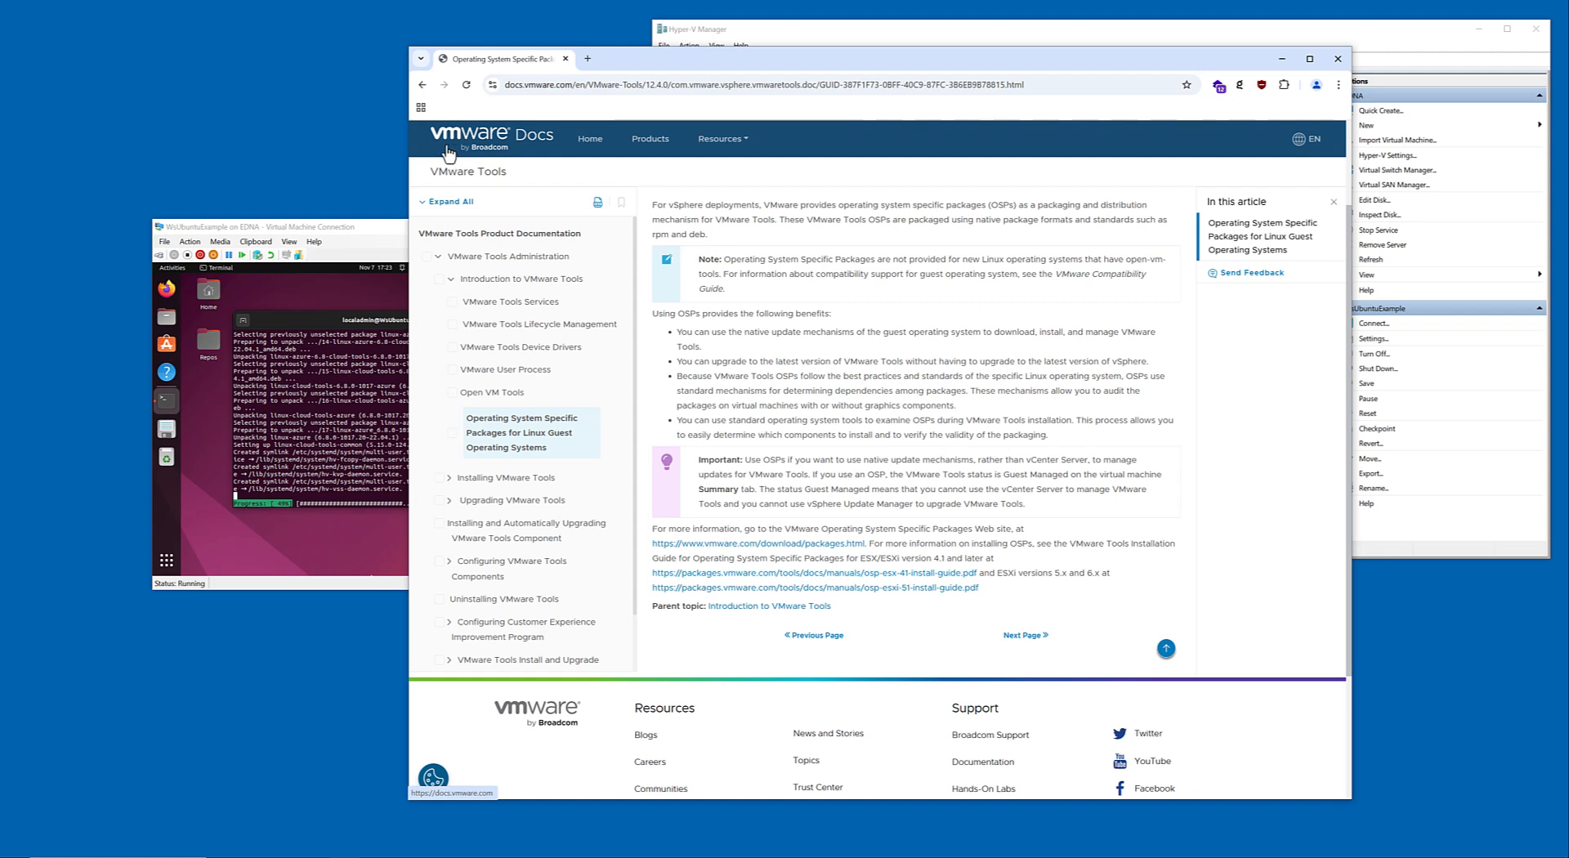
click(421, 84)
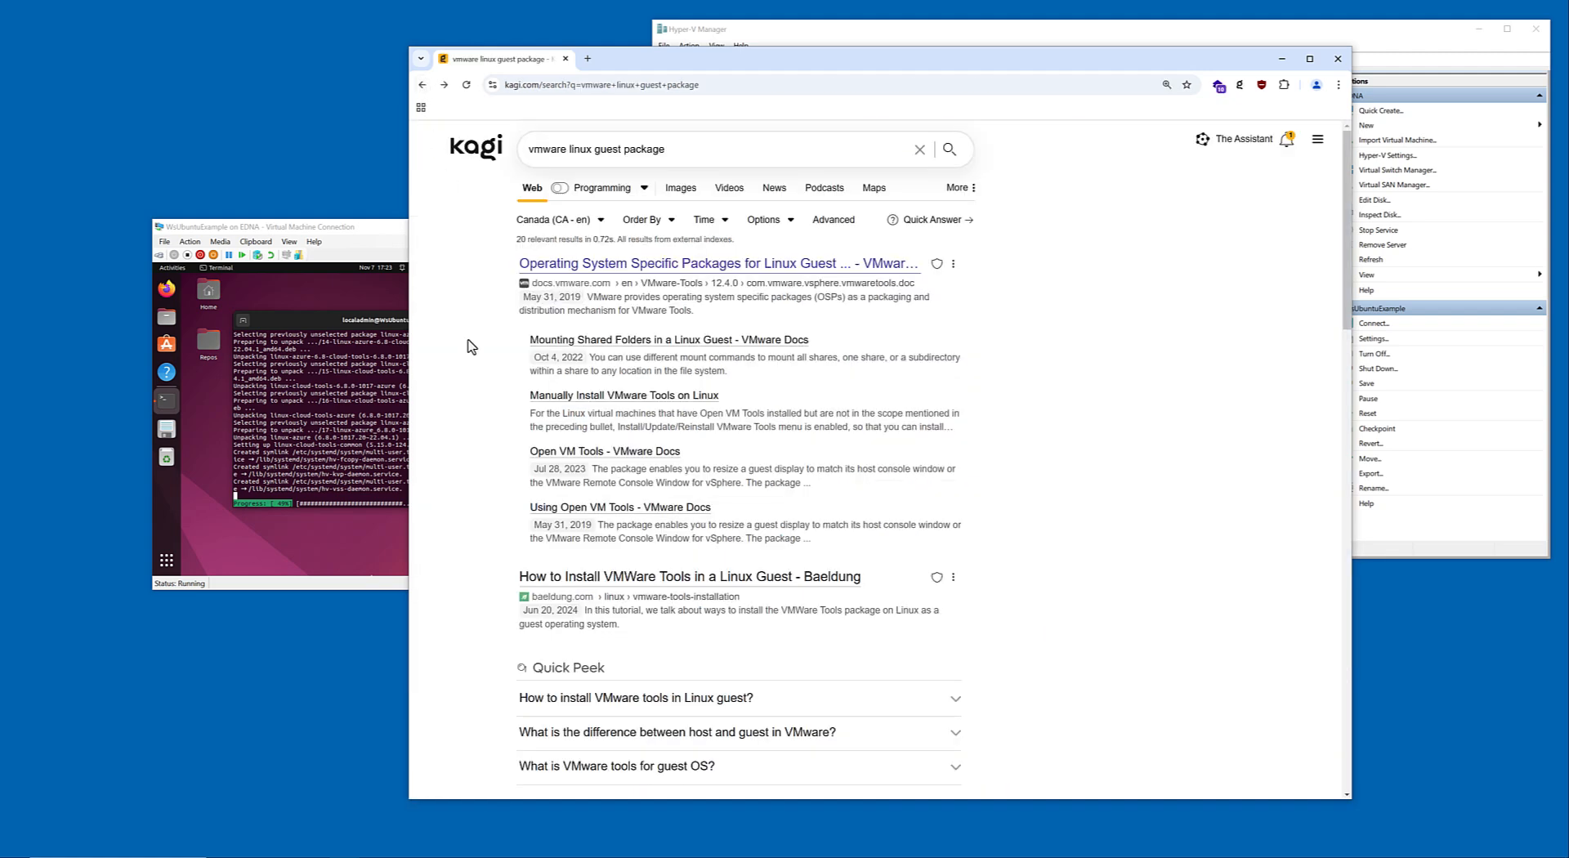
Open Baeldung's article on installing VMware Tools in a Linux guest and find the package names in the automatic installation section.
scroll(469, 343, down, 3)
click(715, 335)
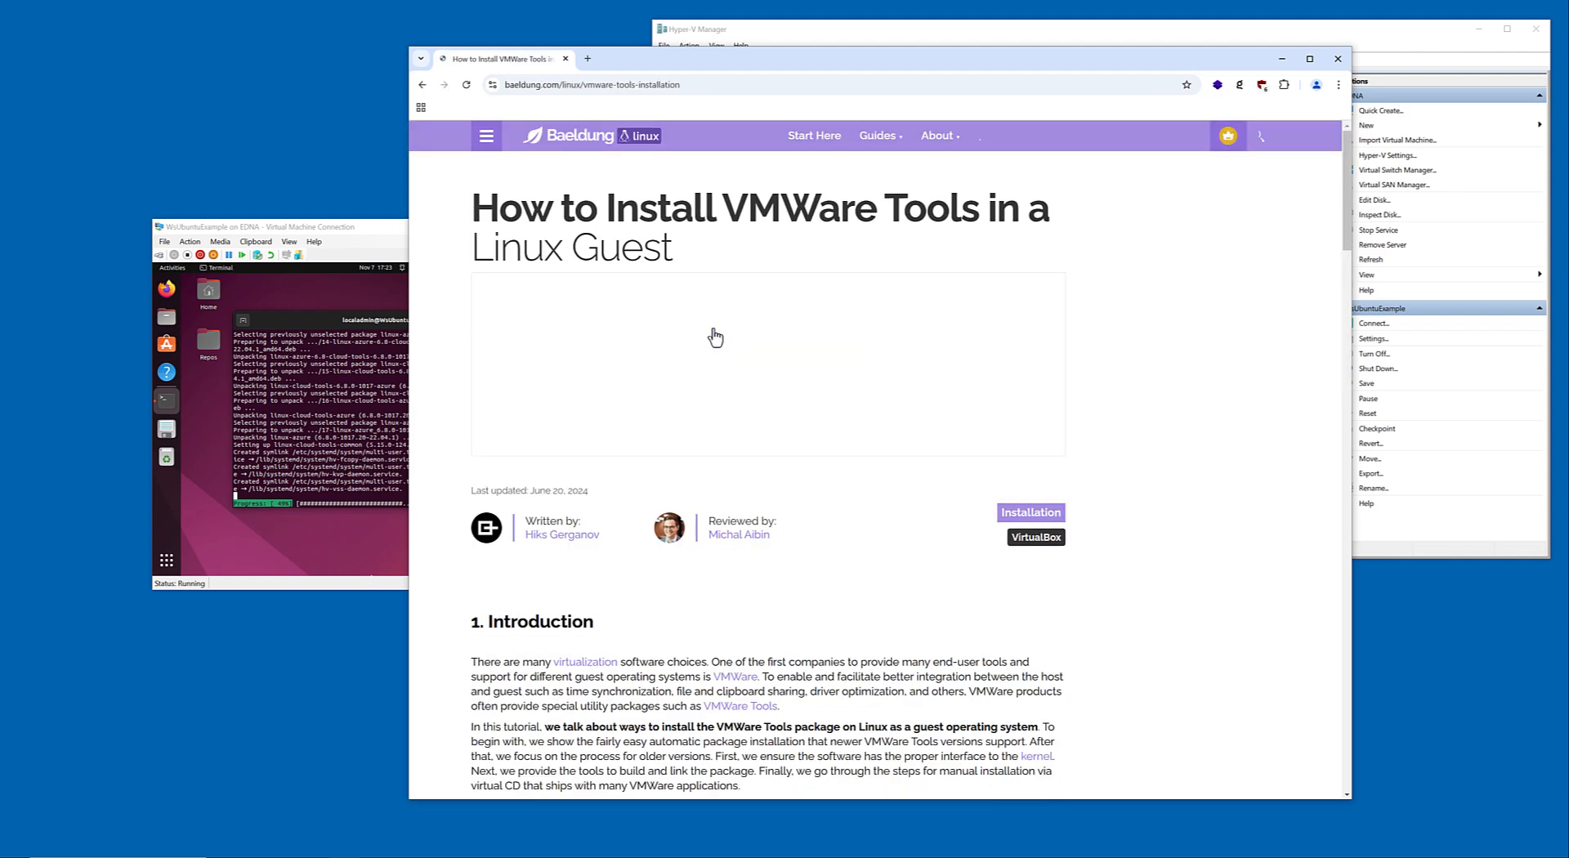
scroll(717, 351, down, 7)
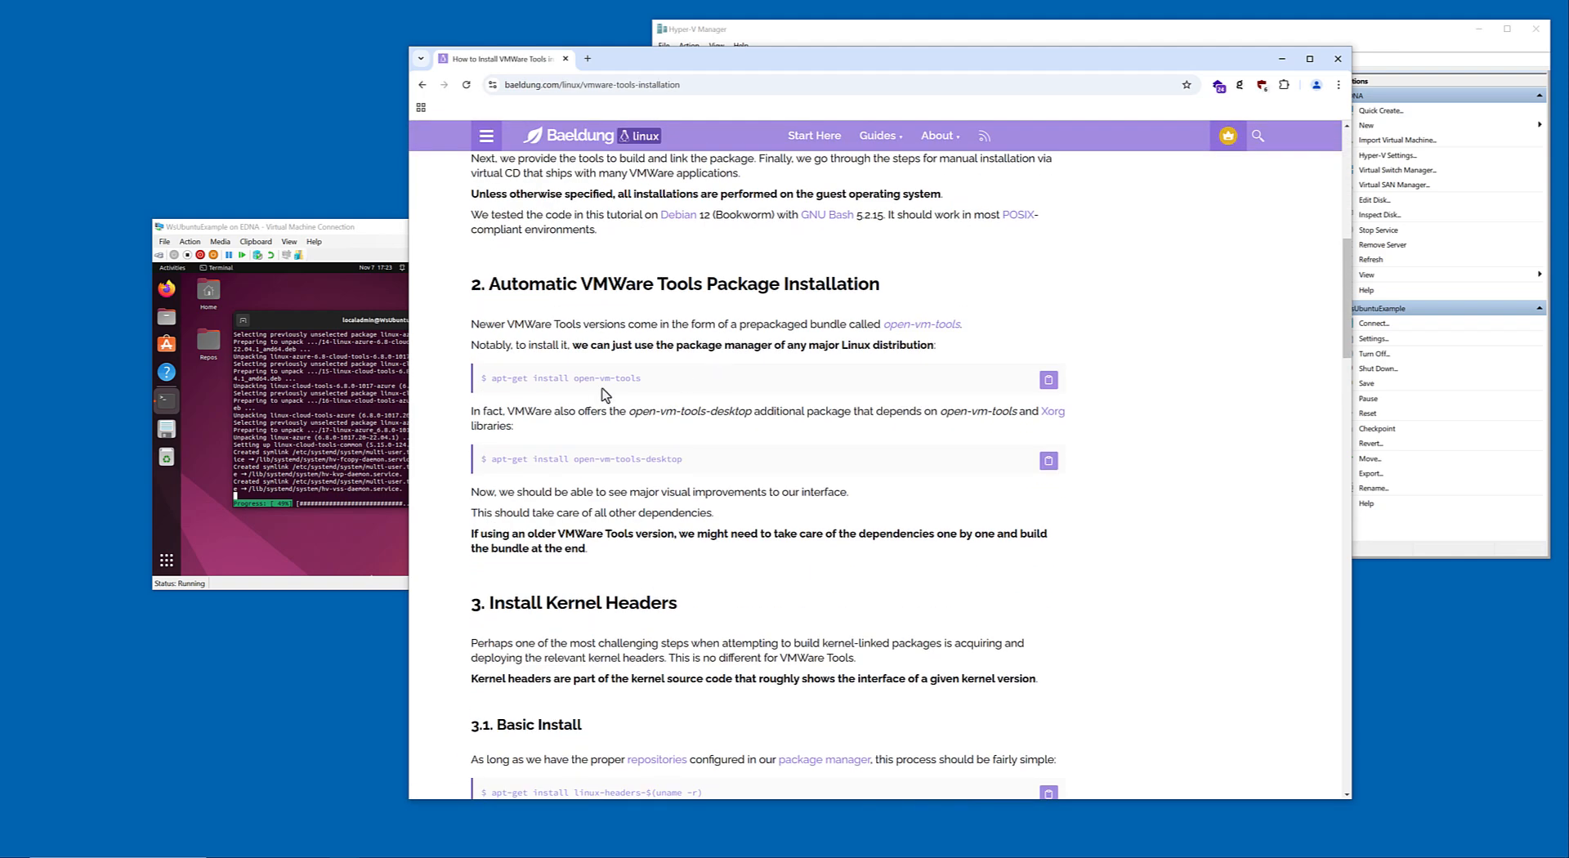
Remove the VMware guest package in the Ubuntu terminal with "sudo apt remove open-vm-tools", answering Y to continue.
click(370, 238)
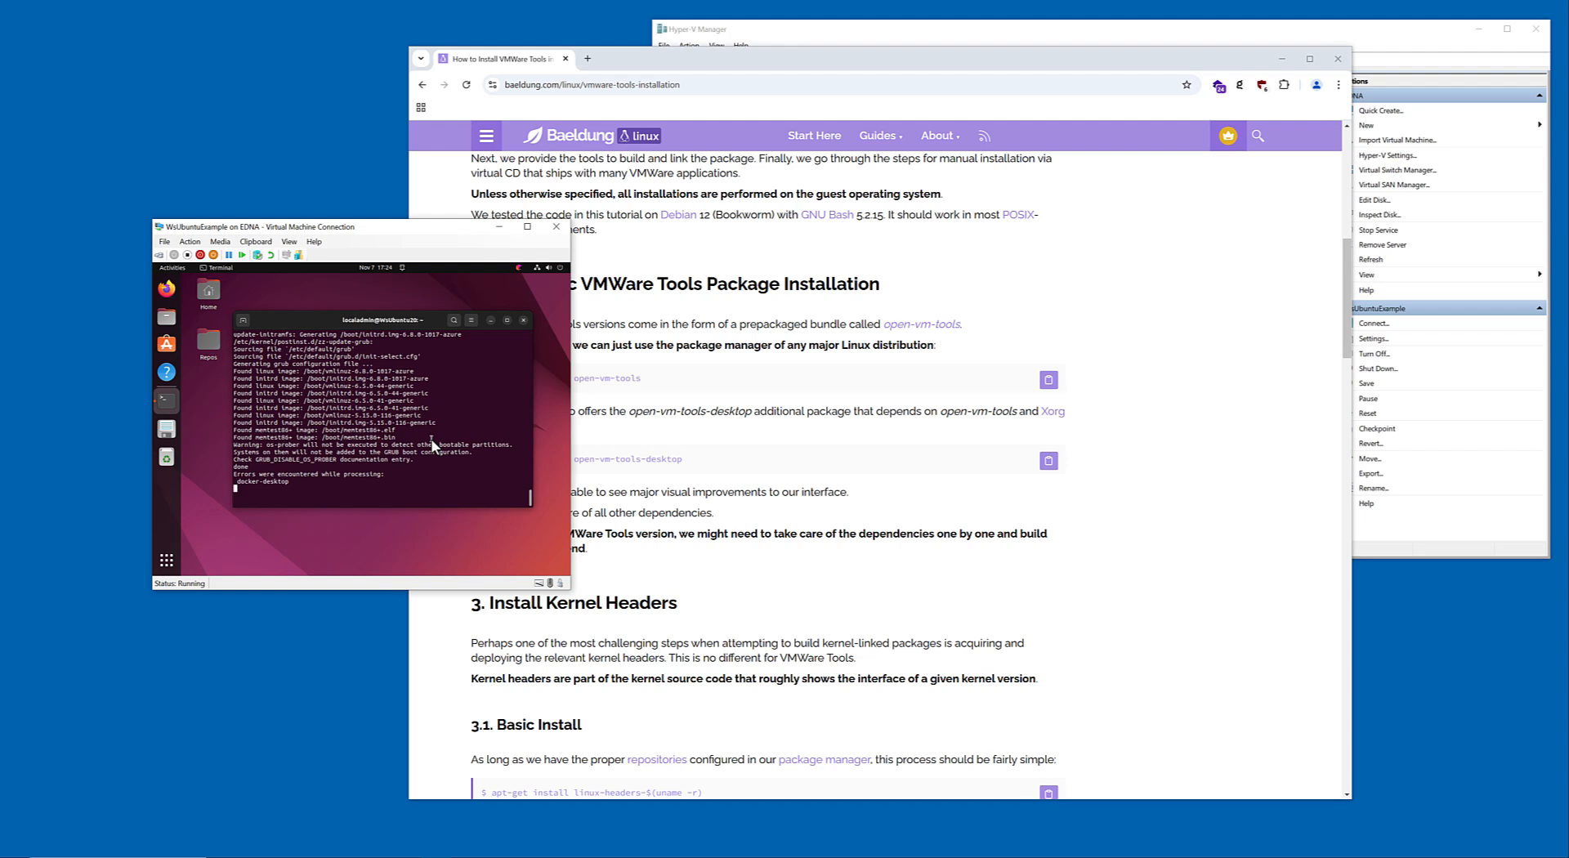
text(sudo a)
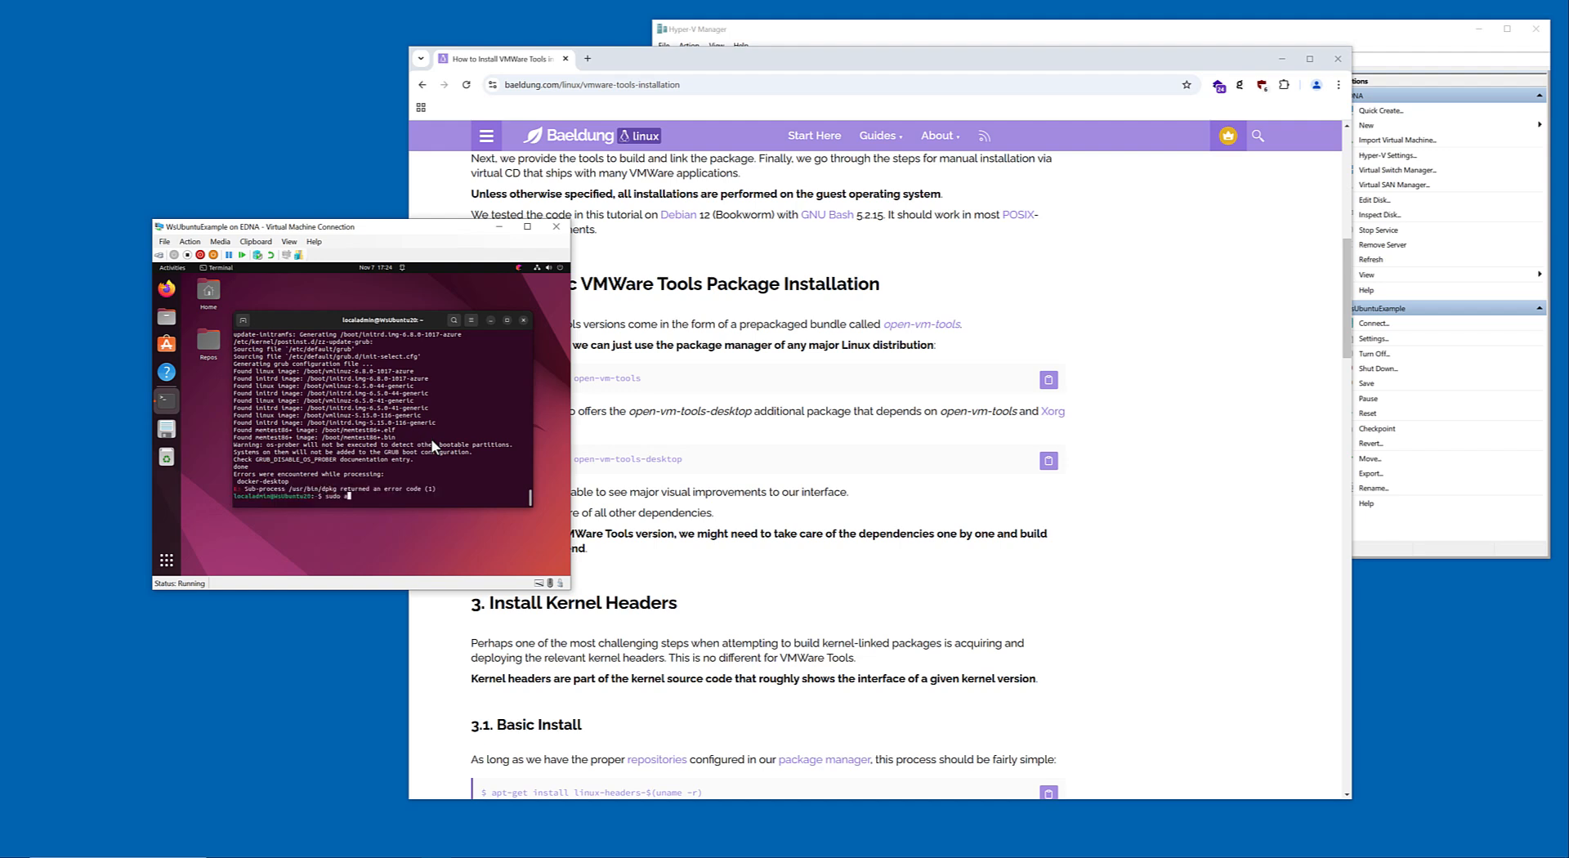
text(pt remove open-vm-tools-)
key(Return)
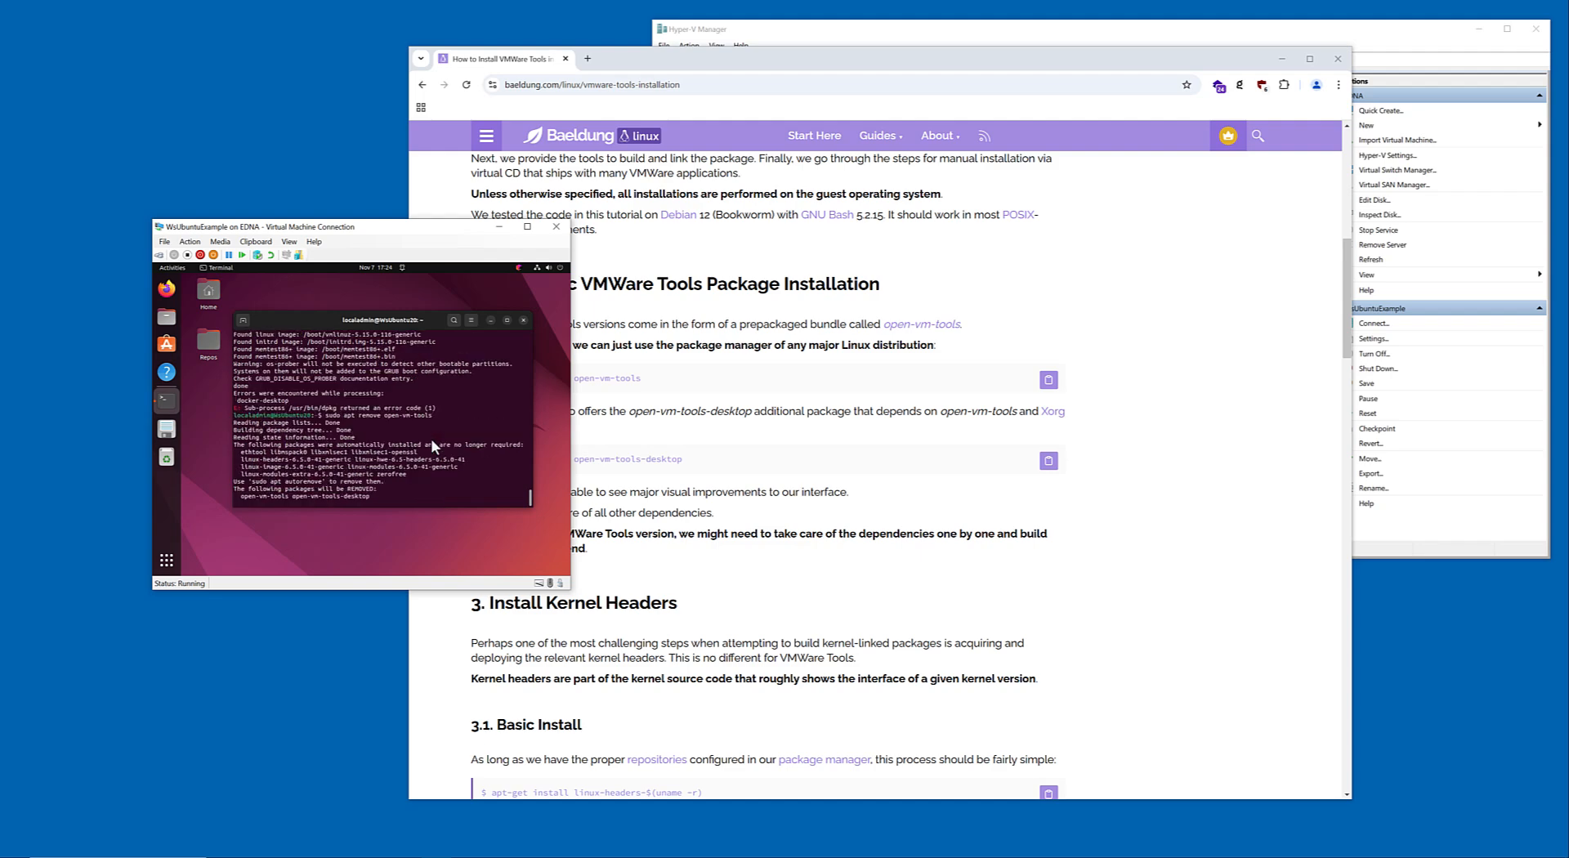
text(Y)
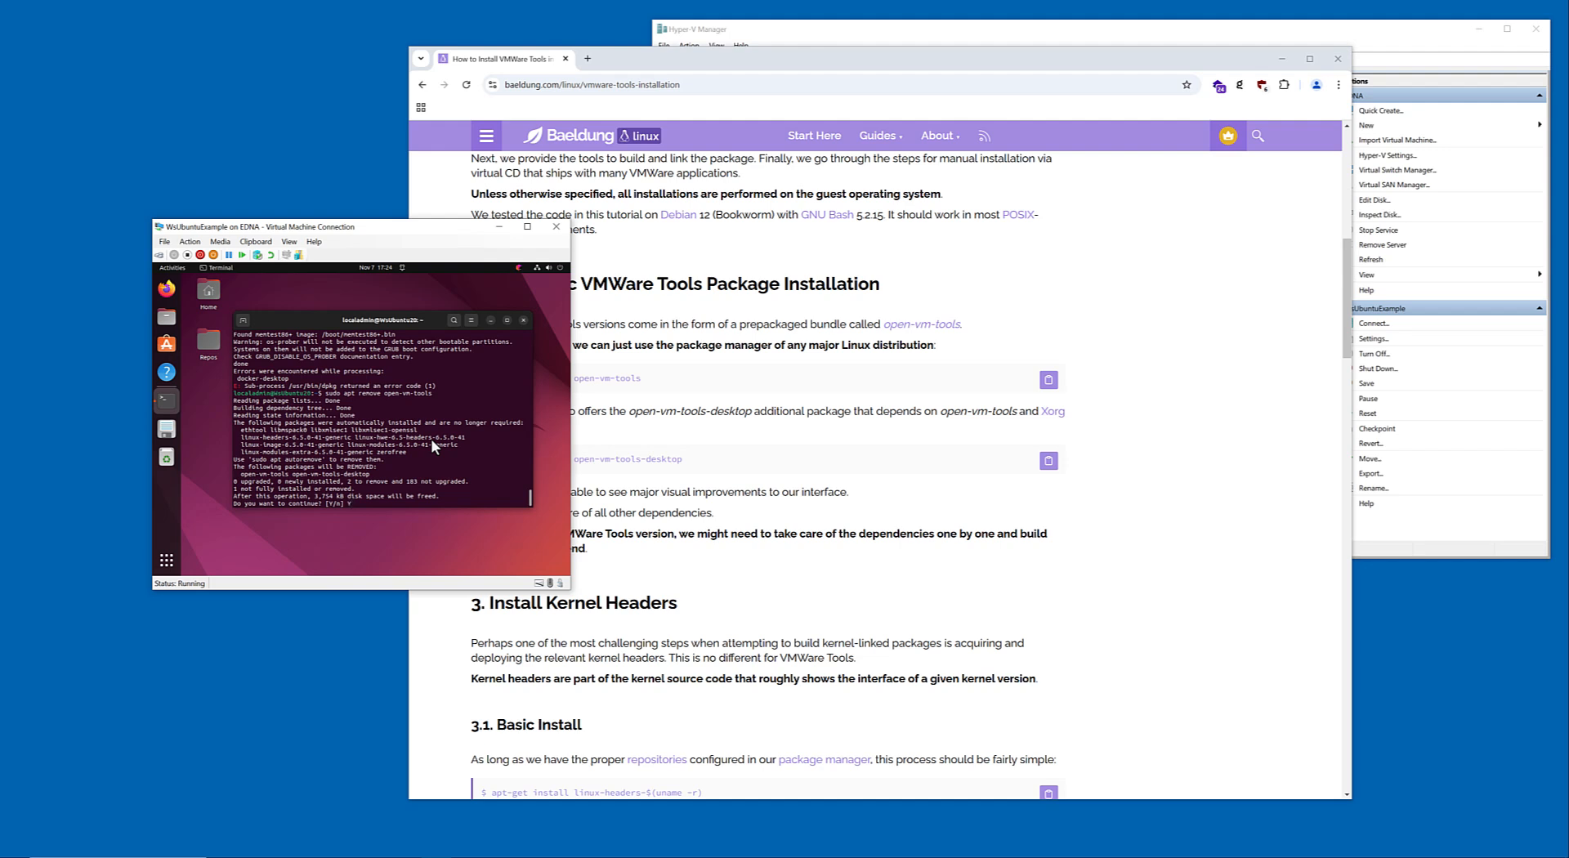
key(Return)
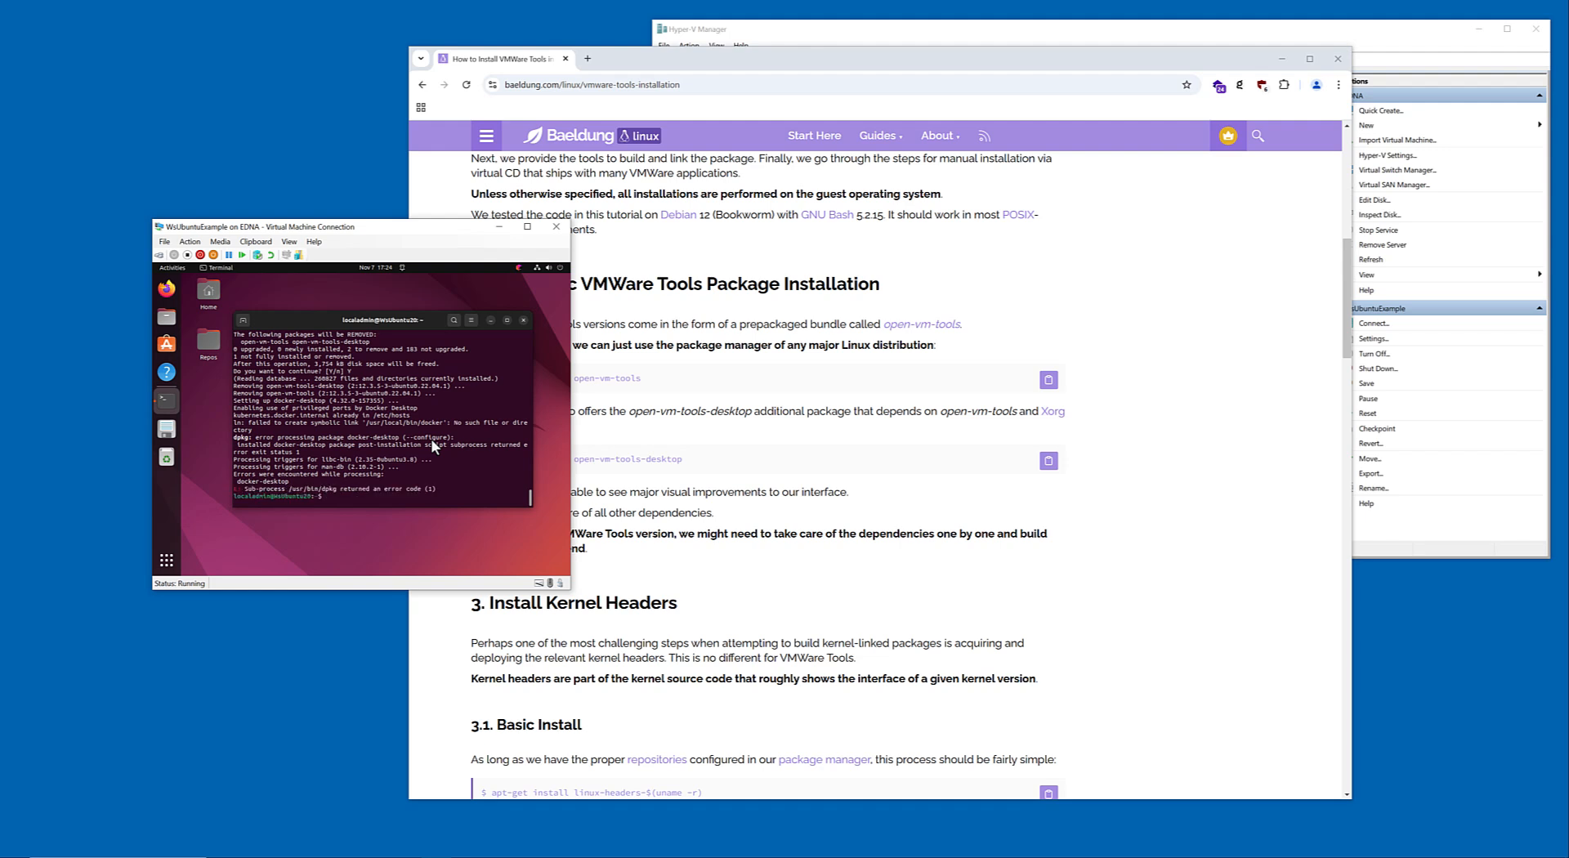
Clear the apt package cache with "sudo apt clean" and "sudo apt autoclean".
text(sudo apt clean)
key(Return)
text(sudo apt autoclean)
key(Return)
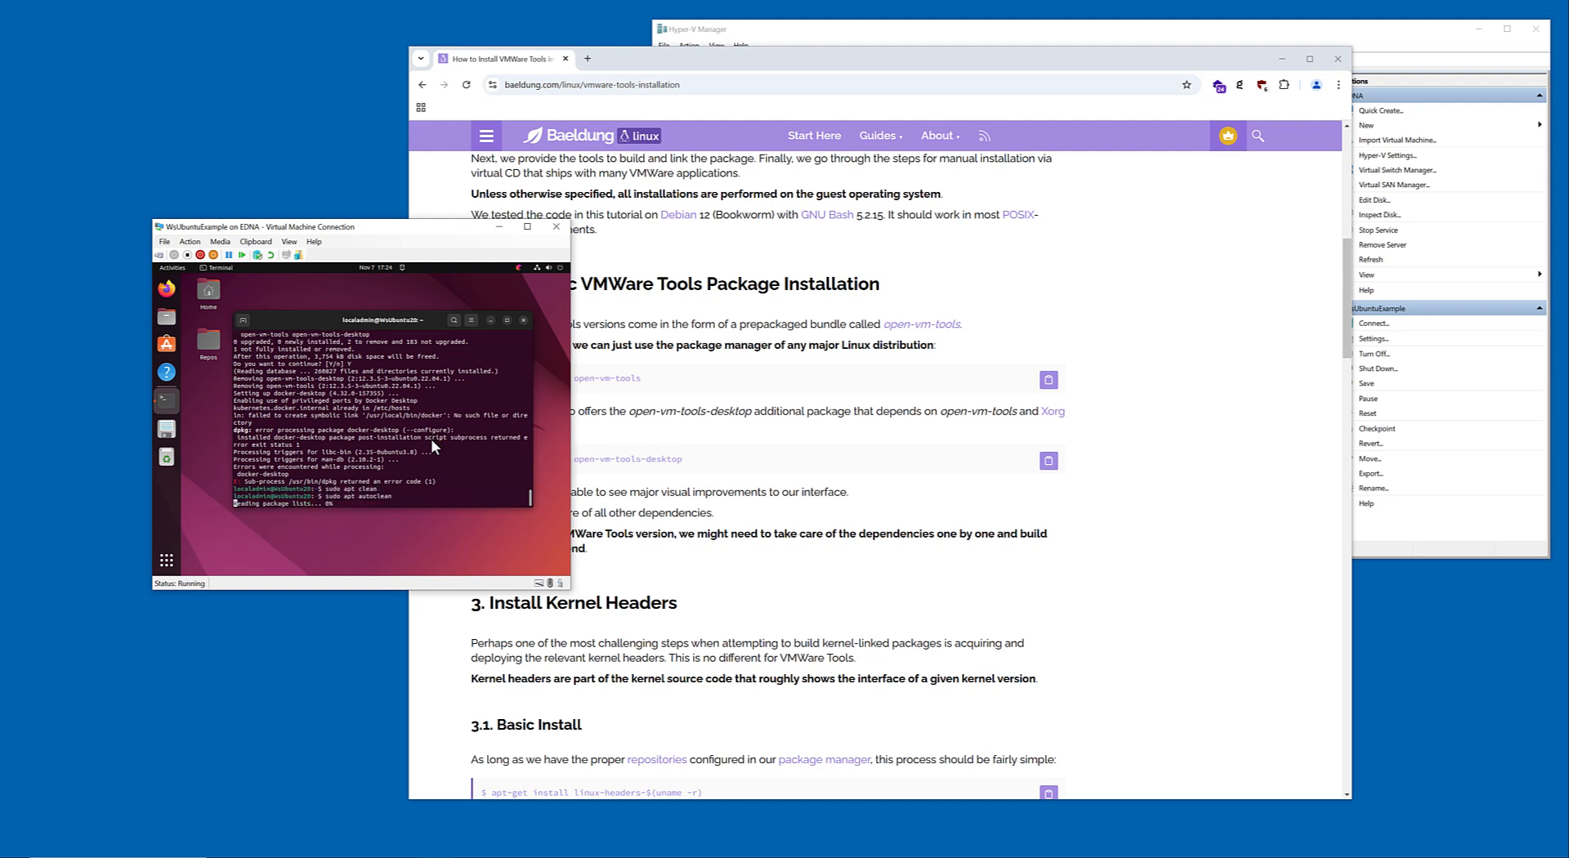
Remove the packages that are no longer required with "sudo apt autoremove", answering Y to continue.
text(s)
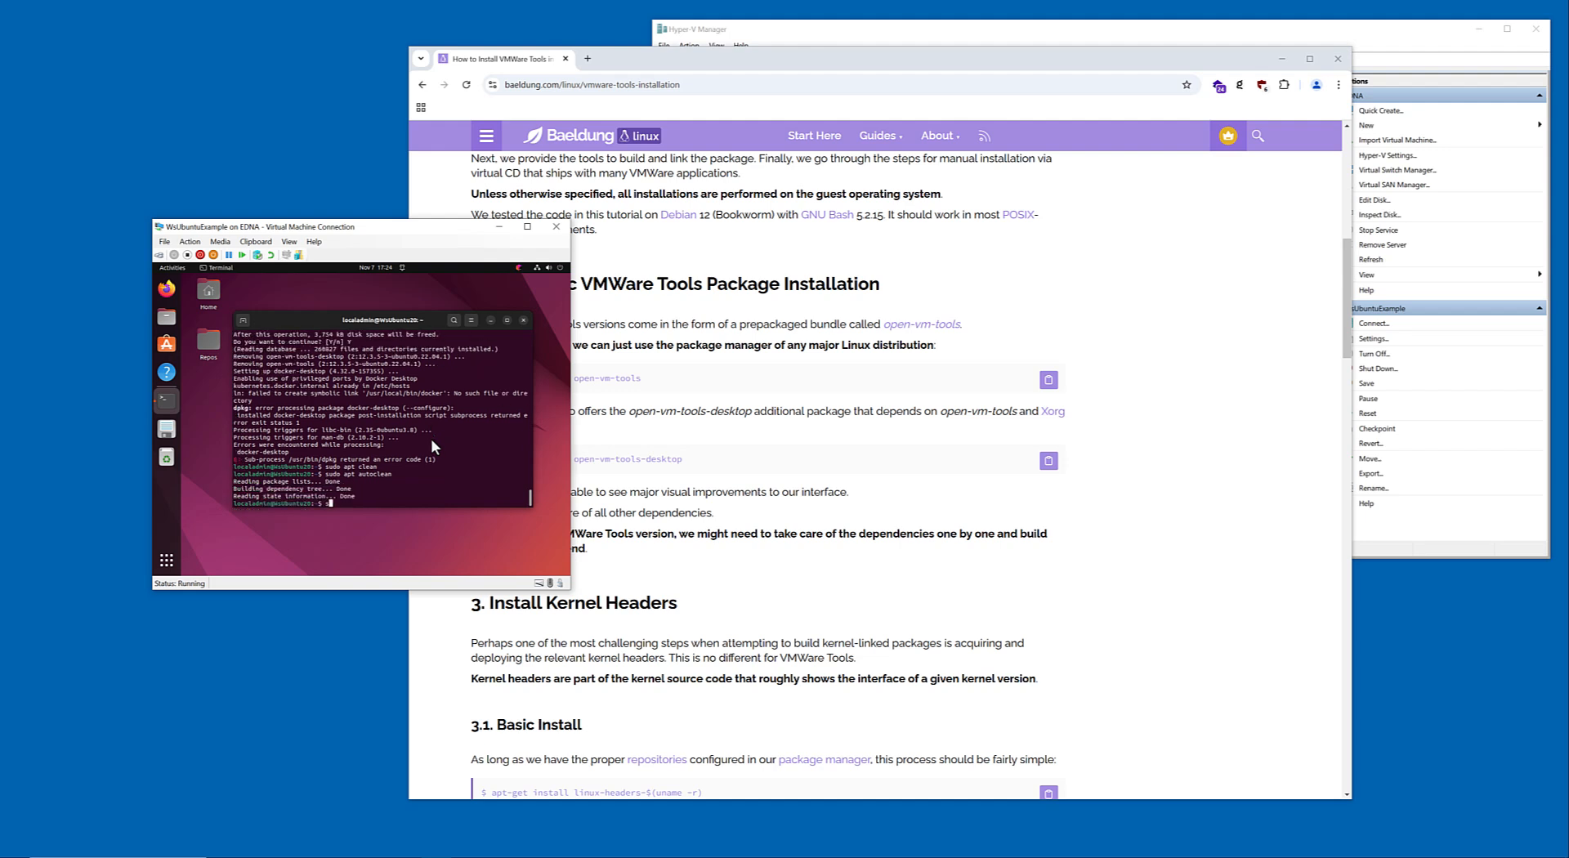
text(udo apt autoremove)
key(Return)
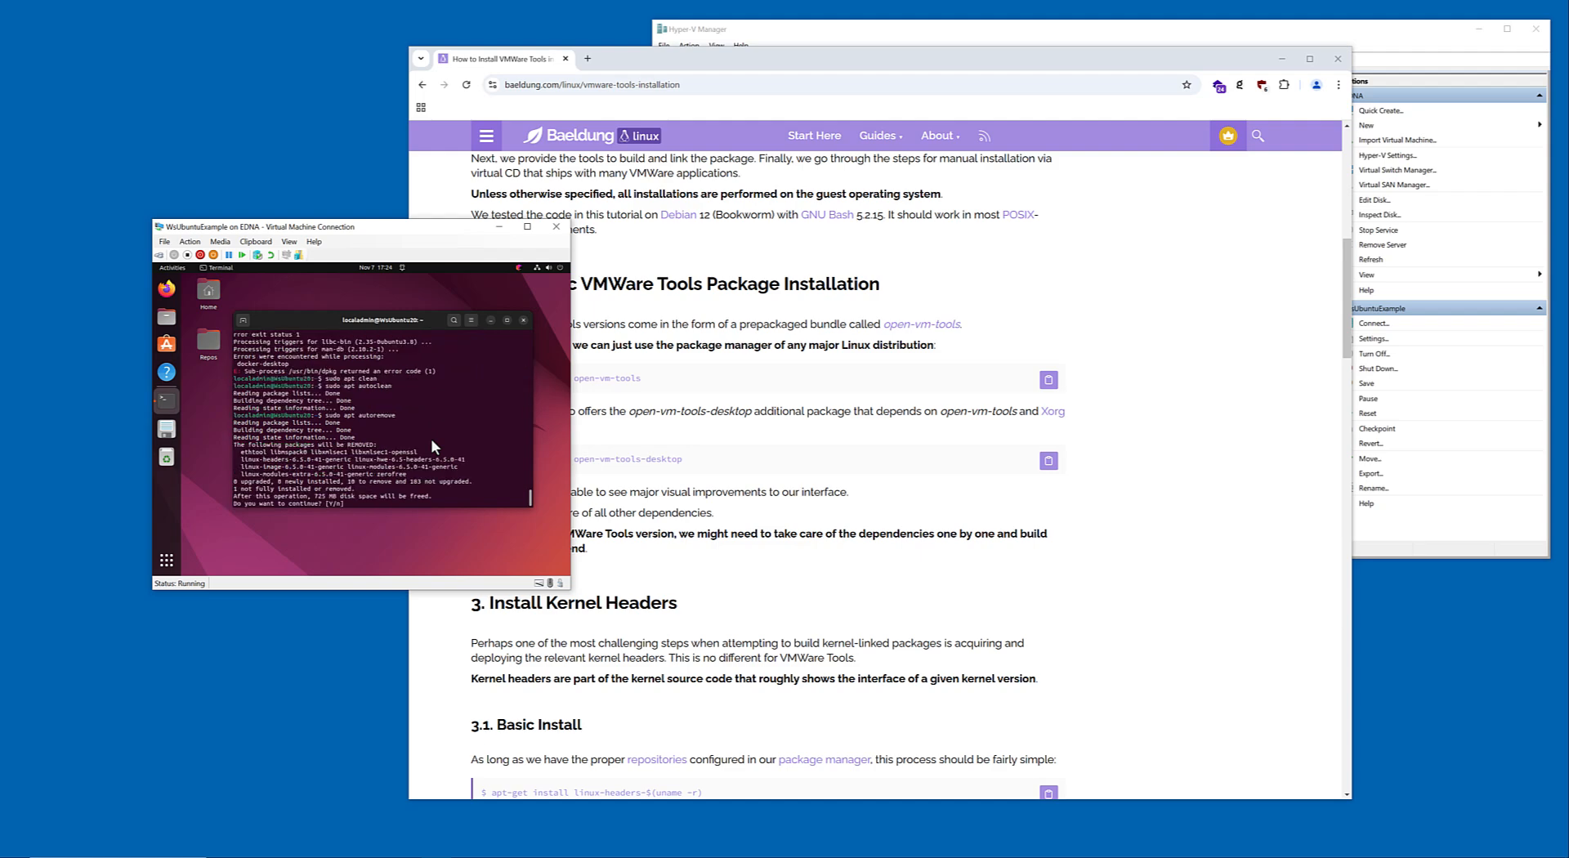
text(Y)
key(Return)
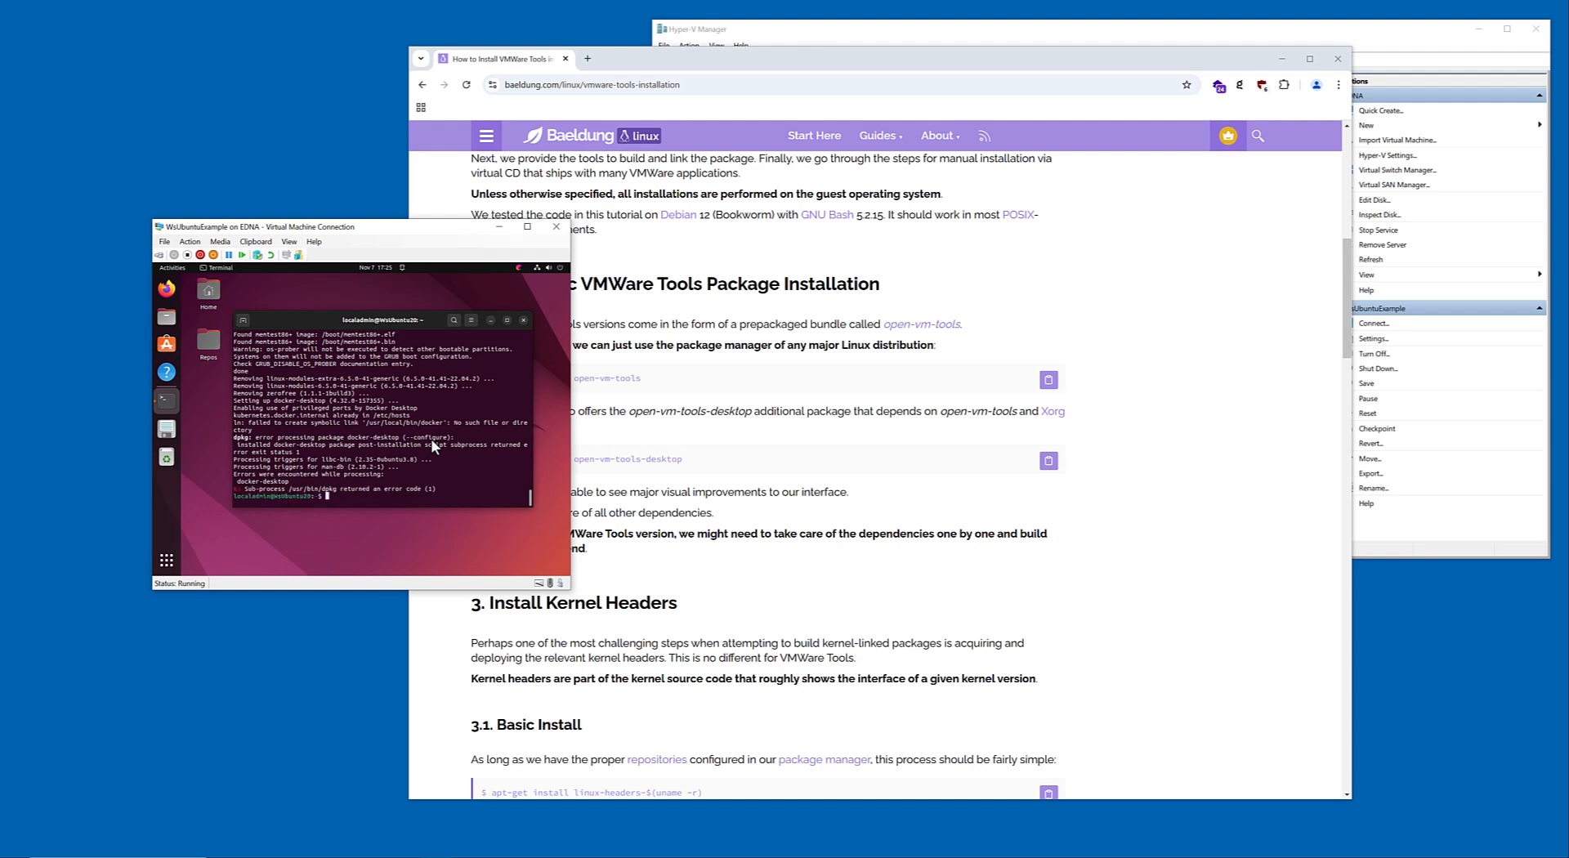
Close the Ubuntu terminal session with the exit command.
text(s)
text(xit)
key(Return)
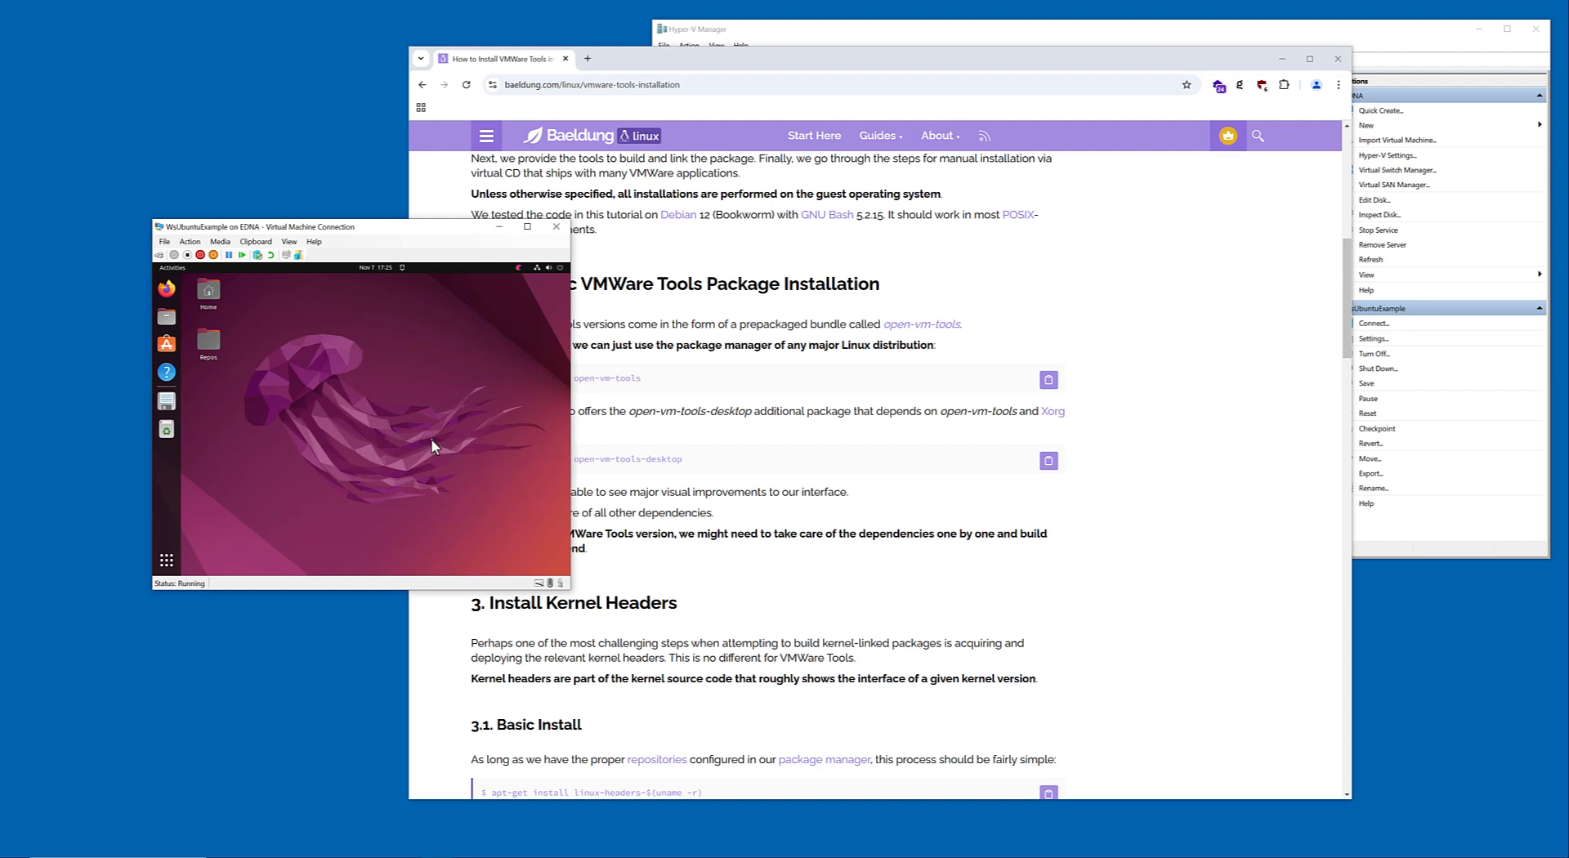
Log out of the Ubuntu desktop and shut down WsUbuntuExample from Hyper-V Manager.
click(562, 266)
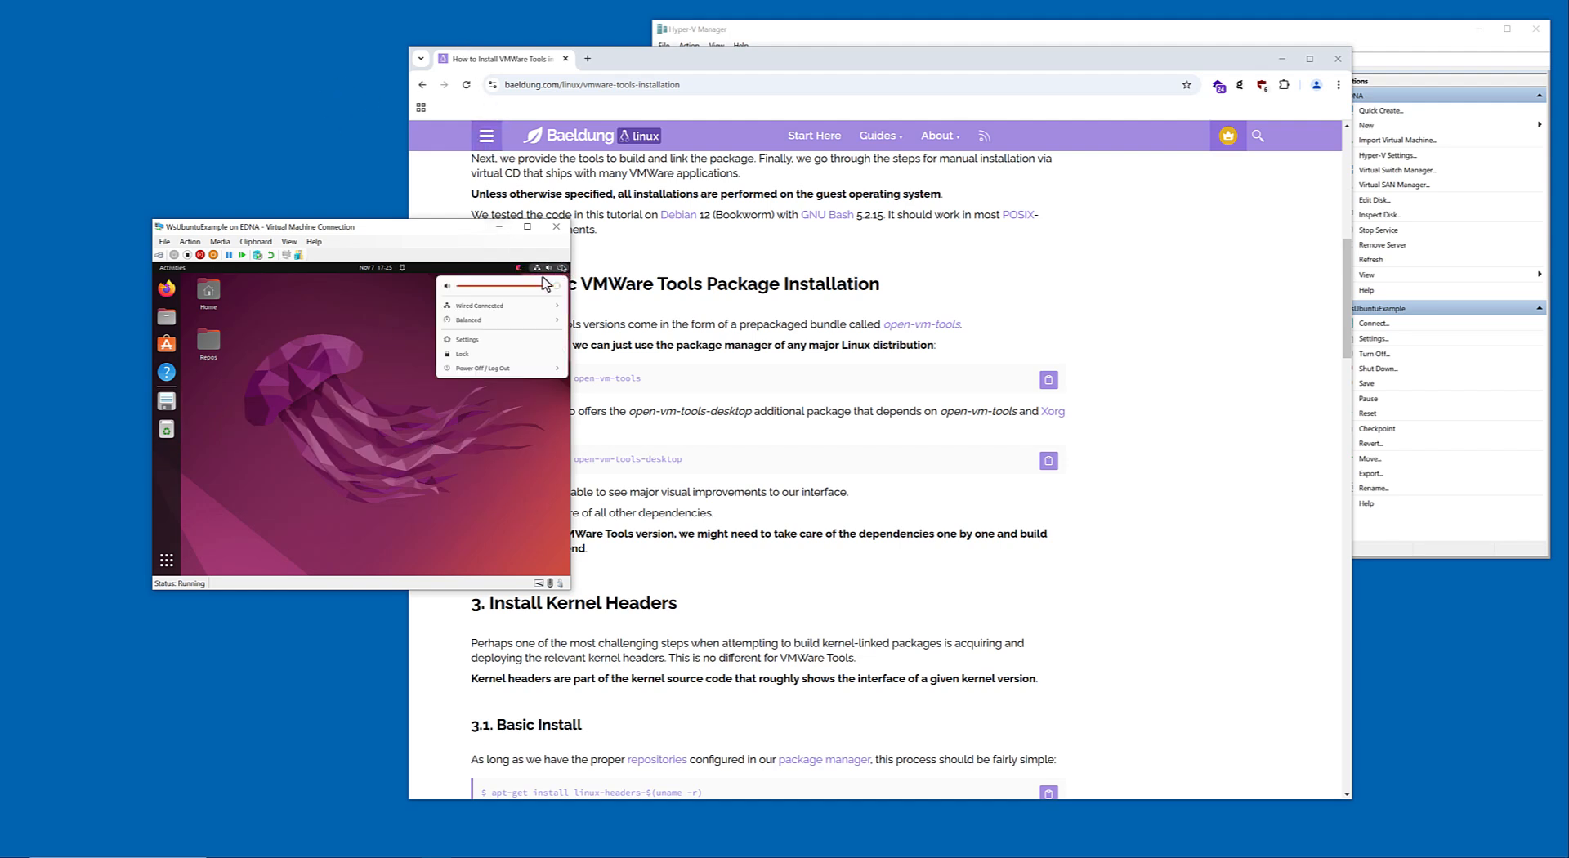
click(517, 374)
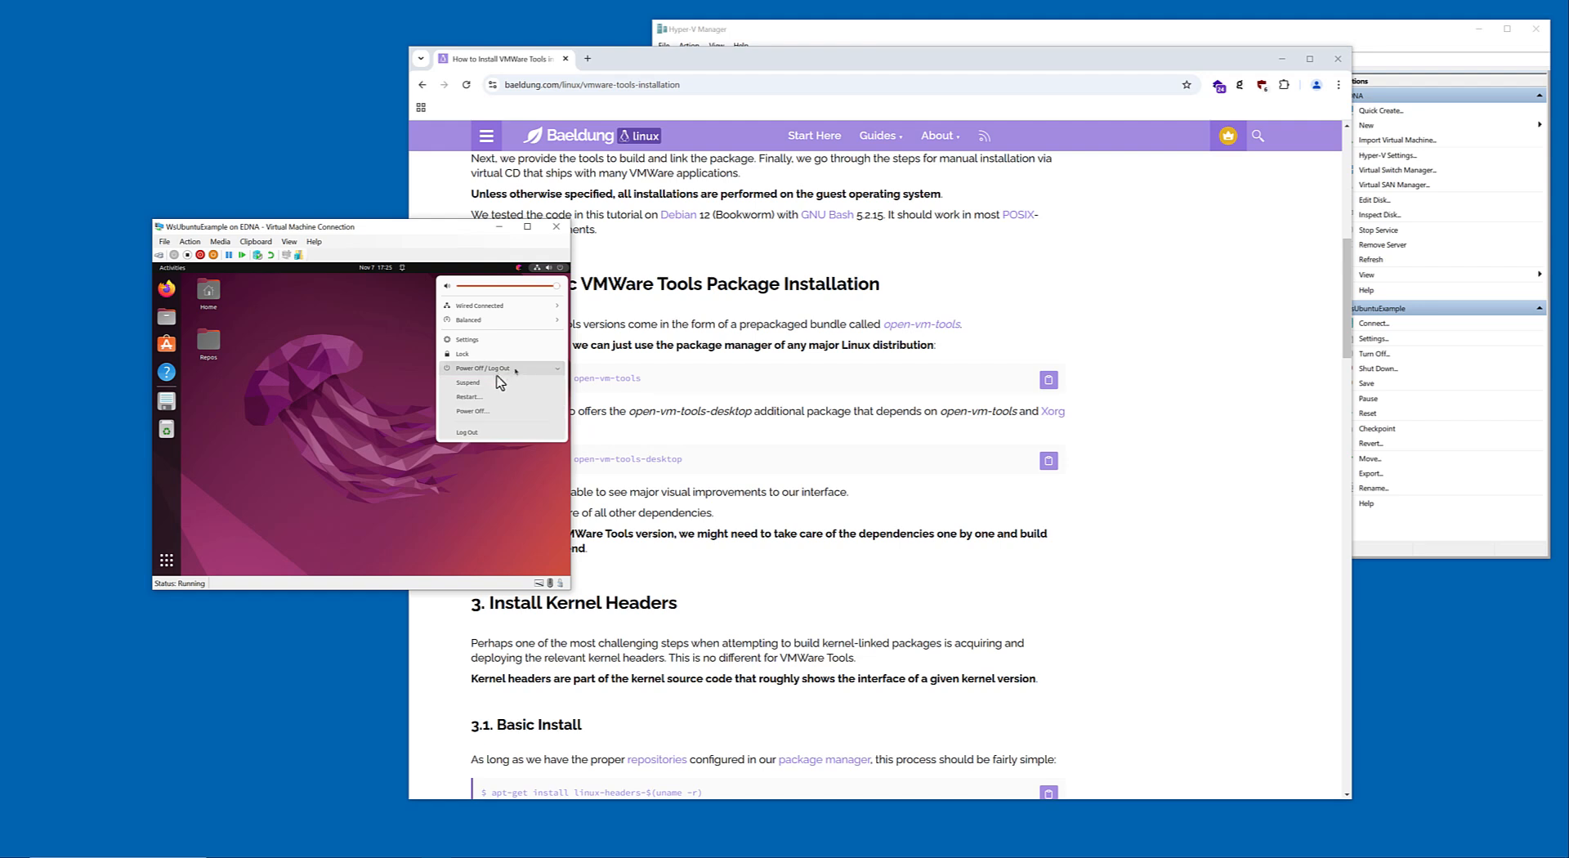
click(473, 434)
click(402, 451)
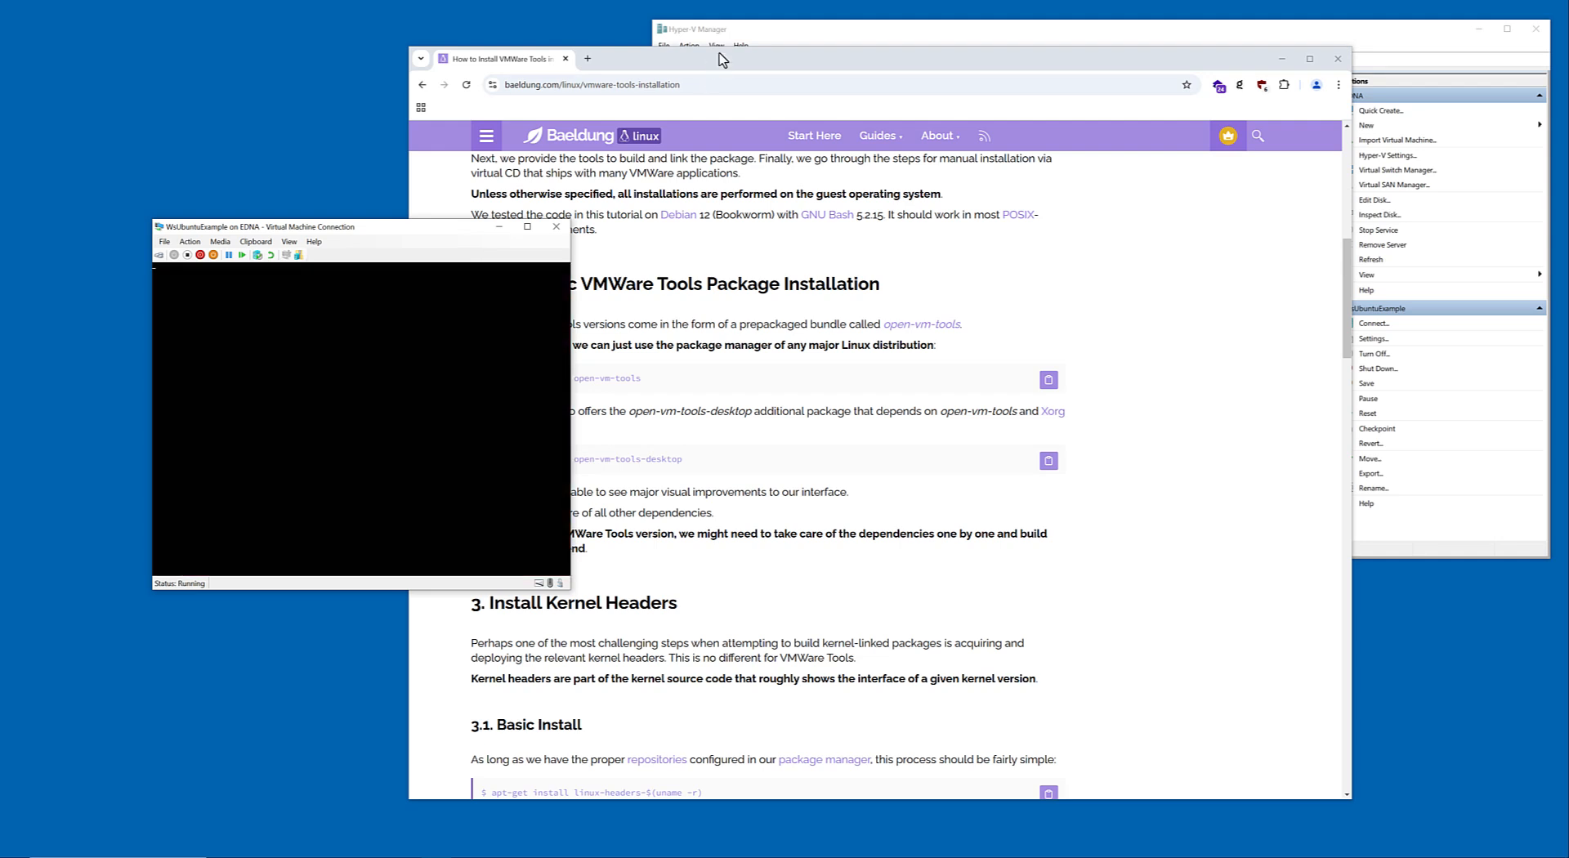
click(744, 34)
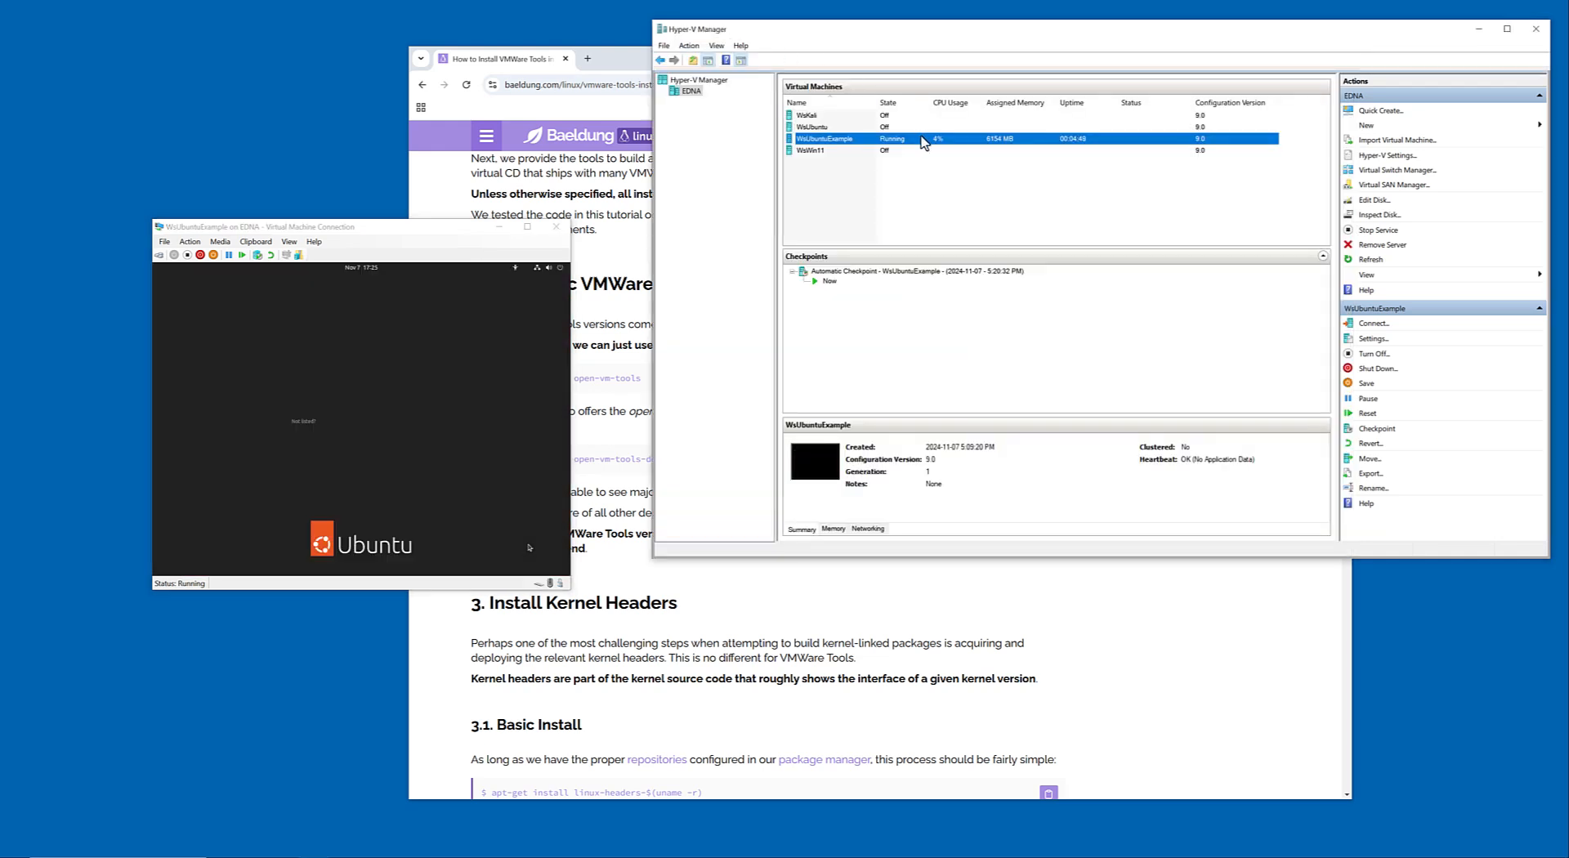
click(1373, 368)
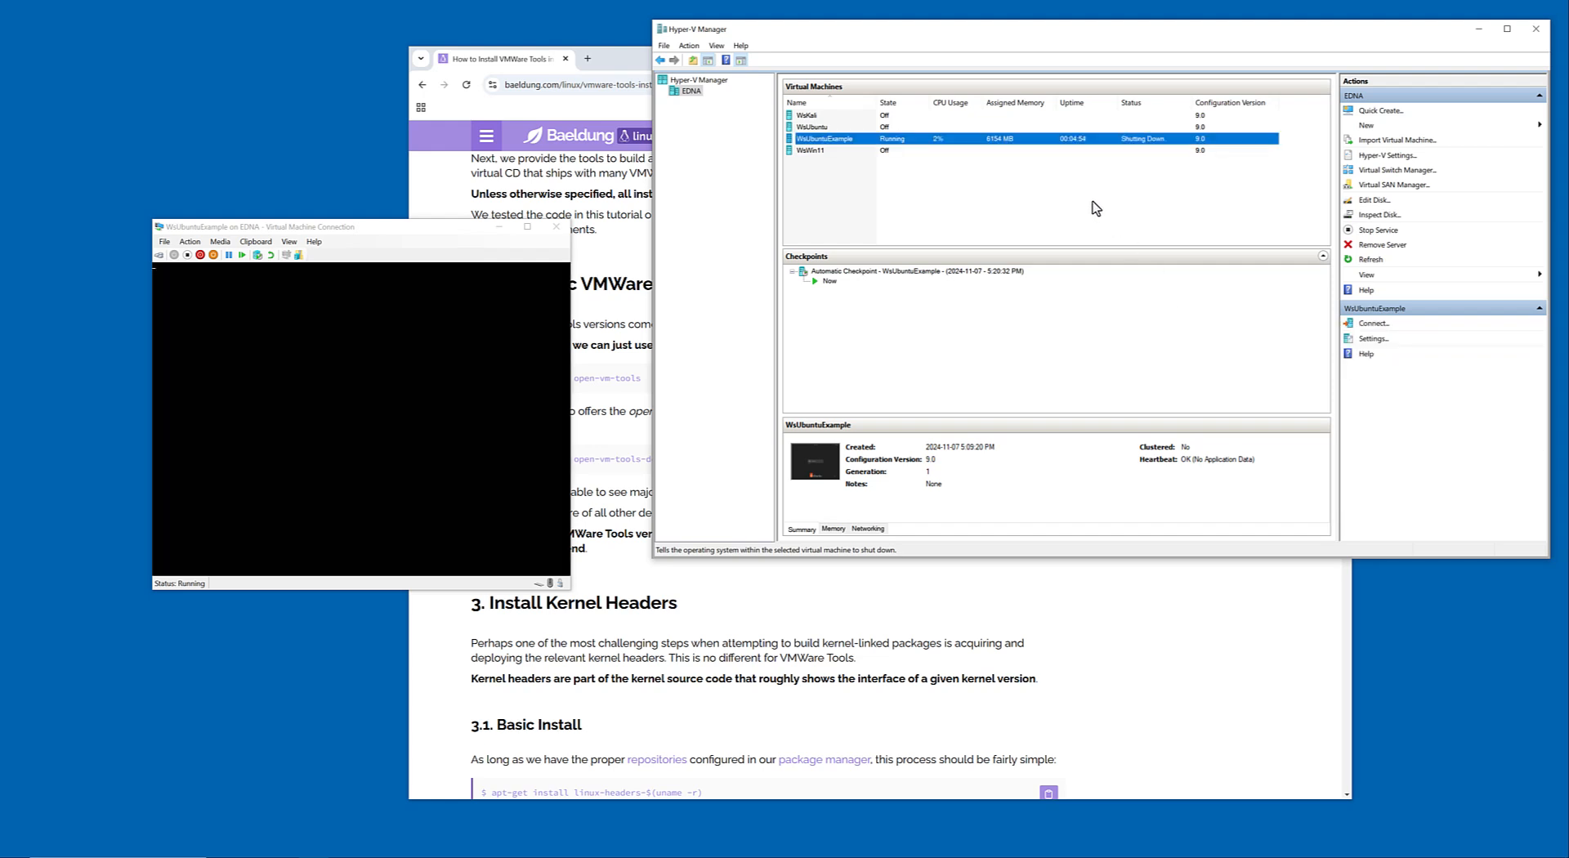
Enable Guest services in the Integration Services settings of WsUbuntuExample and save the settings.
click(1384, 342)
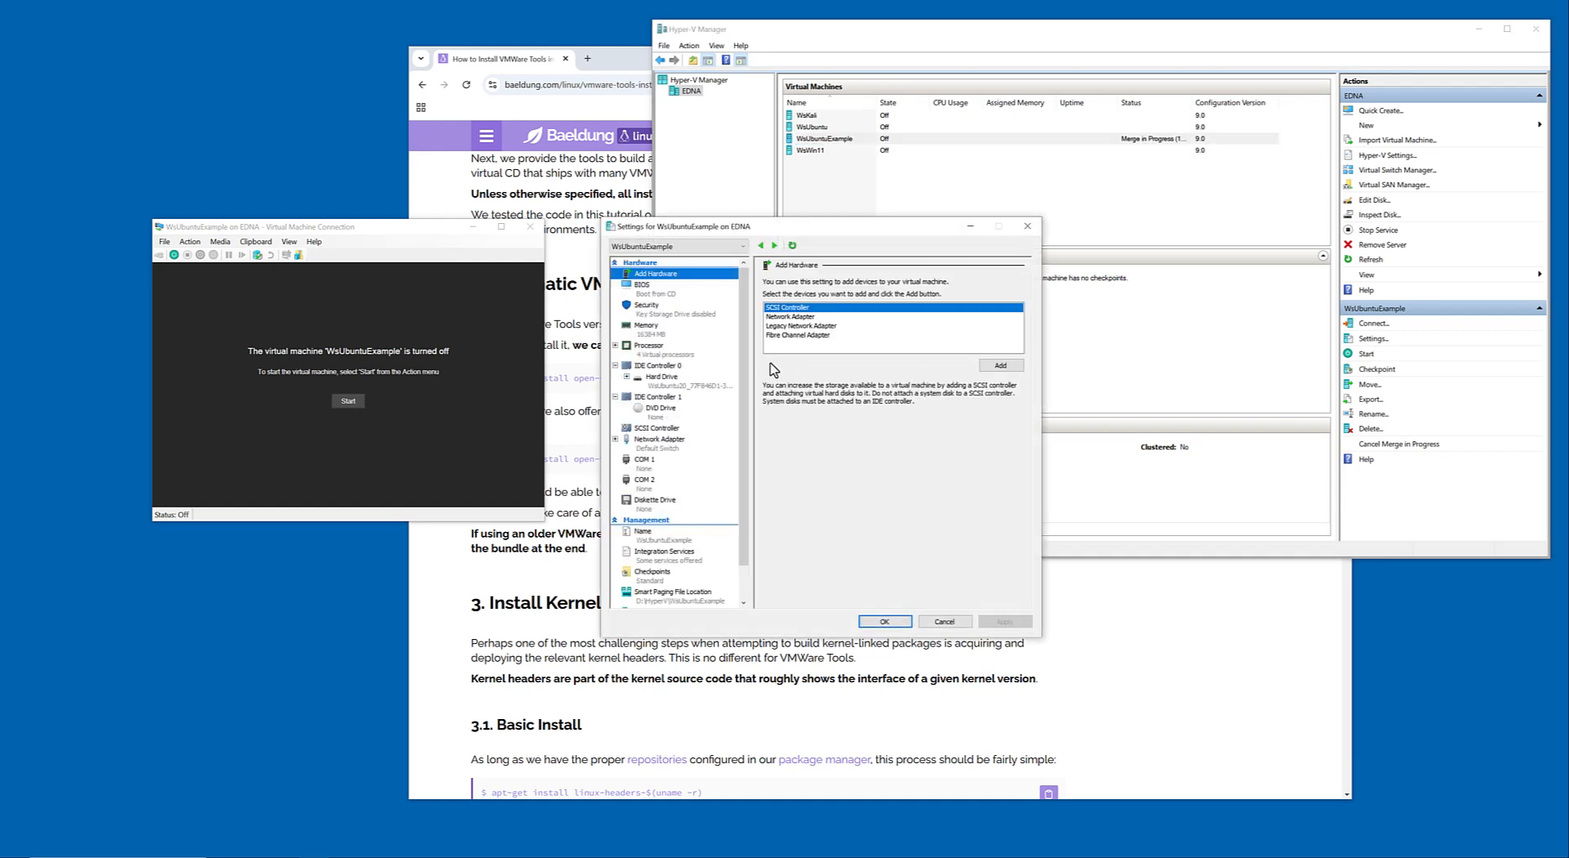
click(668, 553)
click(801, 384)
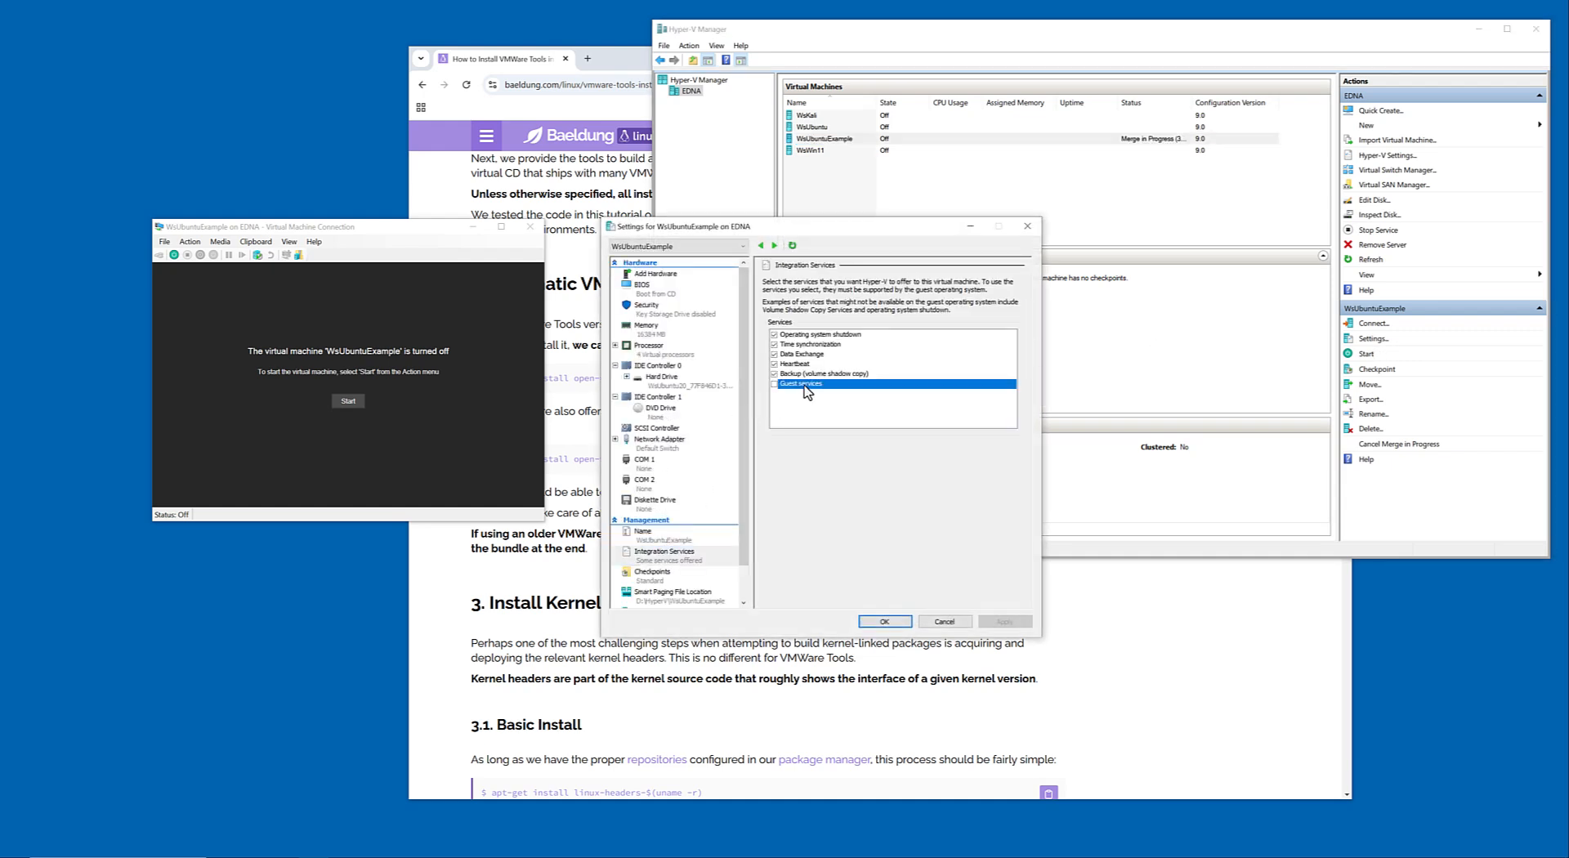
scroll(716, 560, down, 2)
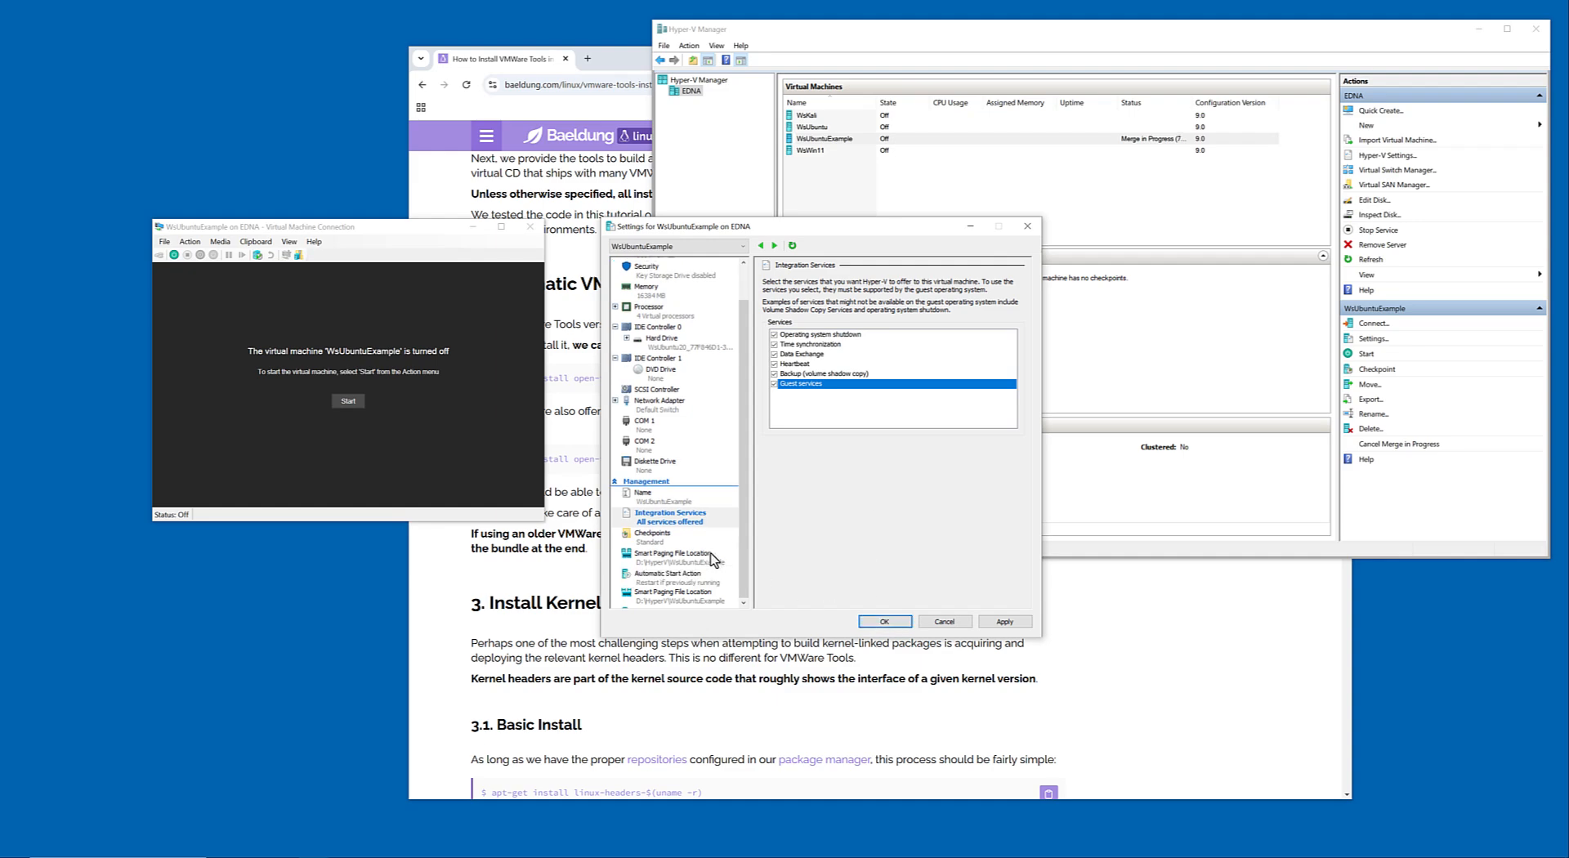
click(882, 621)
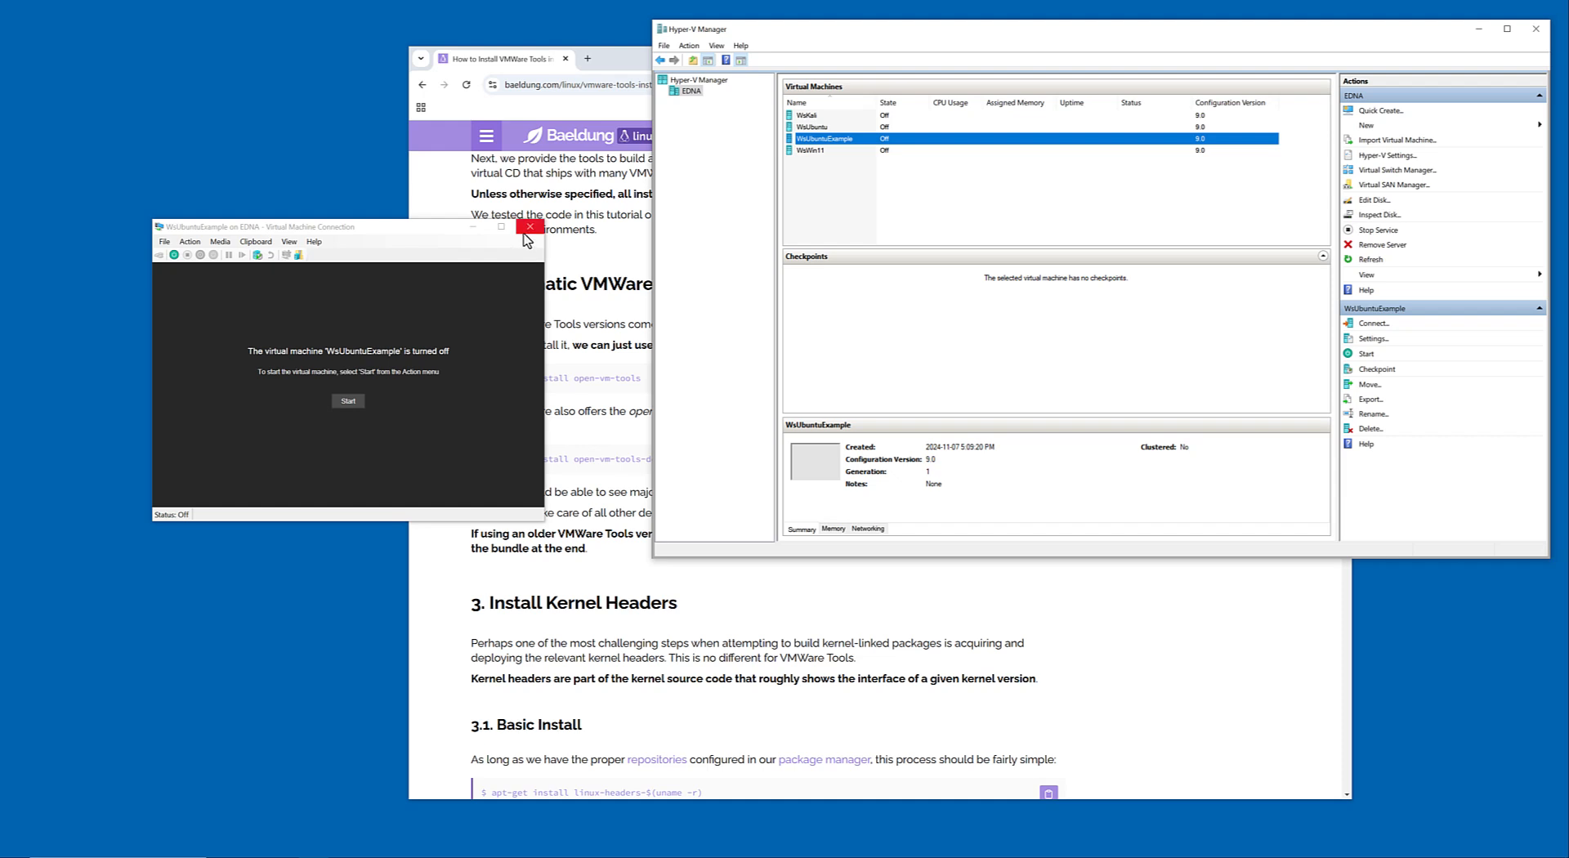
Connect to the WsUbuntuExample virtual machine and start it.
right_click(857, 139)
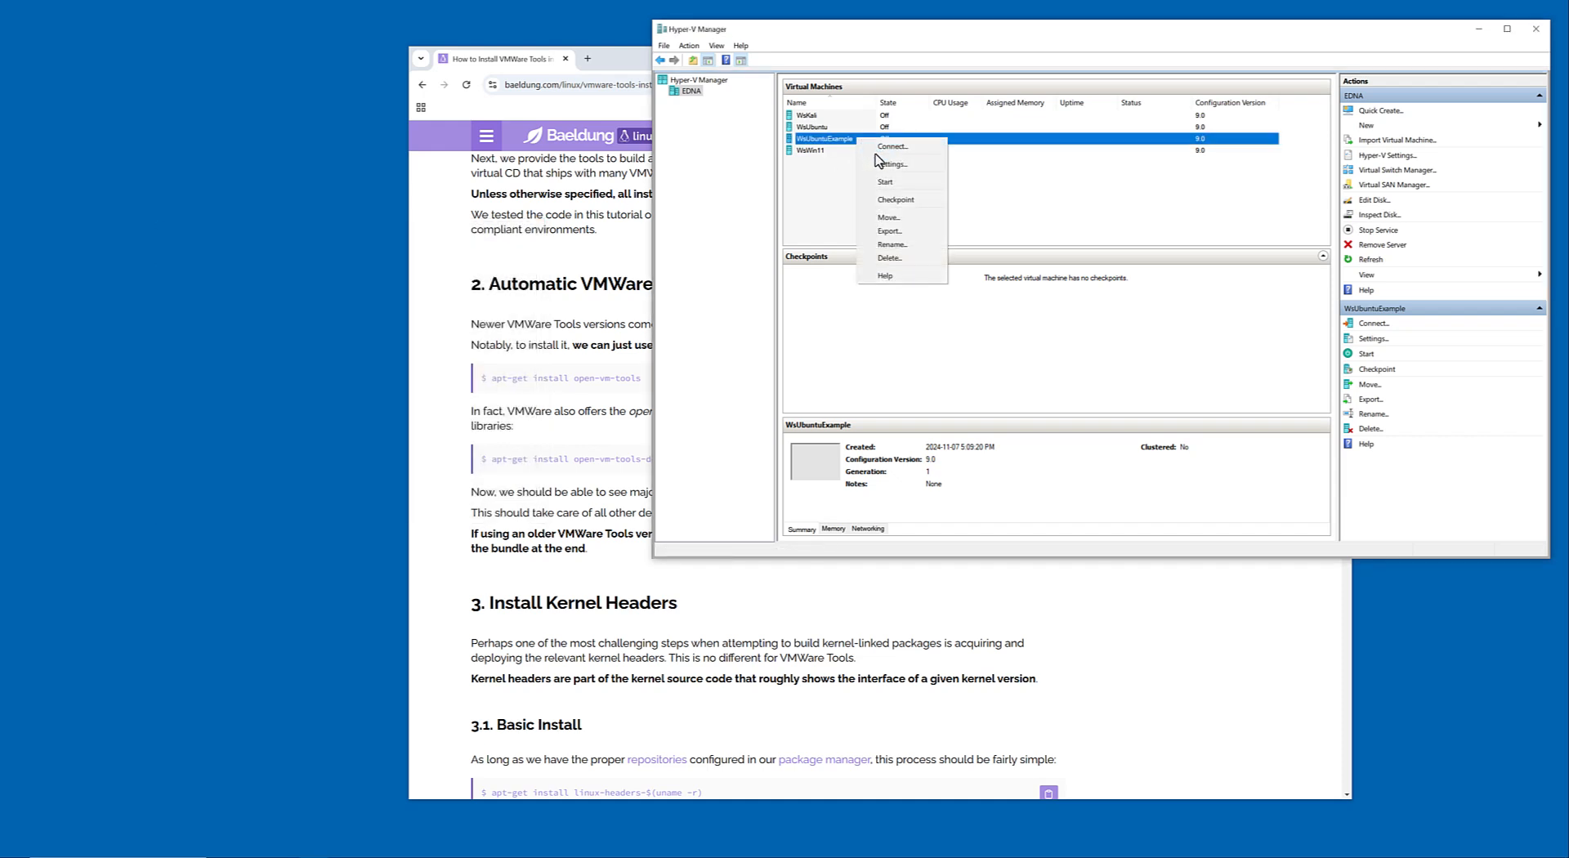
click(875, 149)
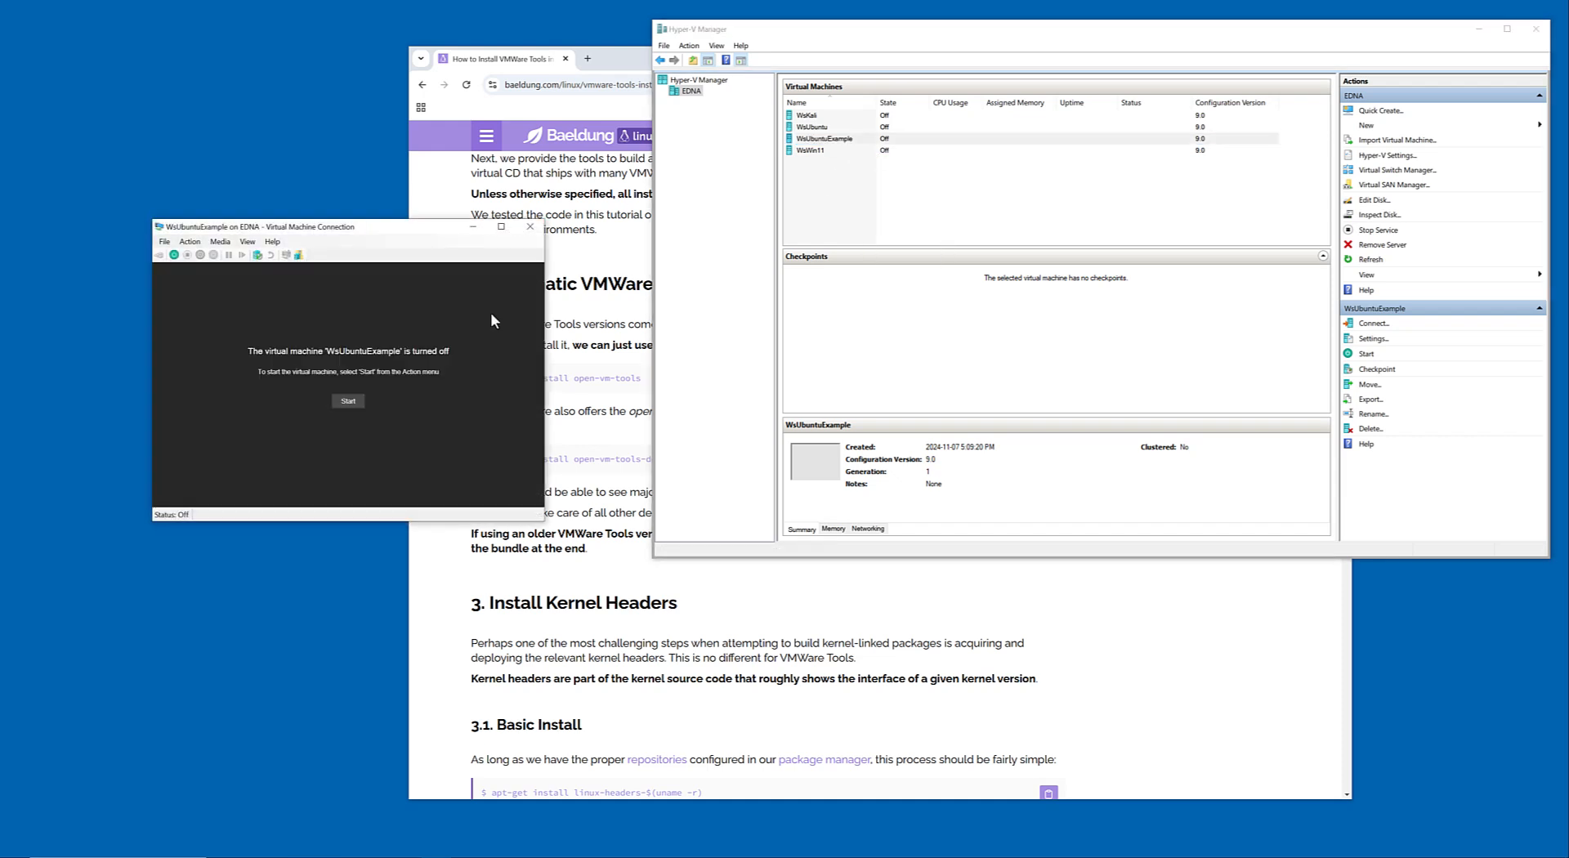
click(351, 401)
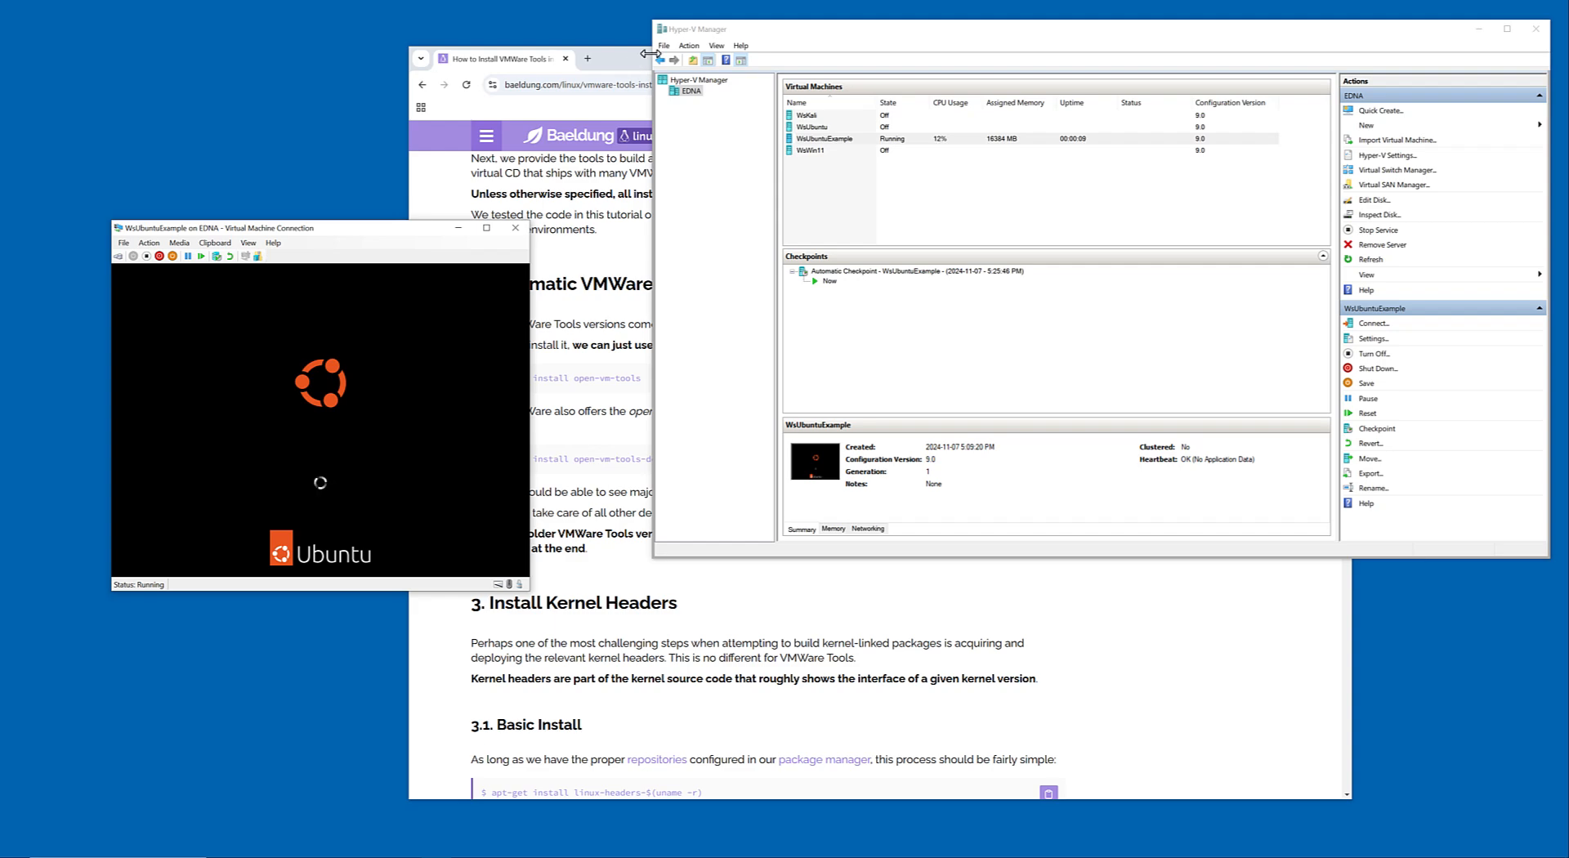
Switch to Chrome and search the web in a new tab for "hyper-v generation 1 enhanced session".
click(618, 65)
click(588, 60)
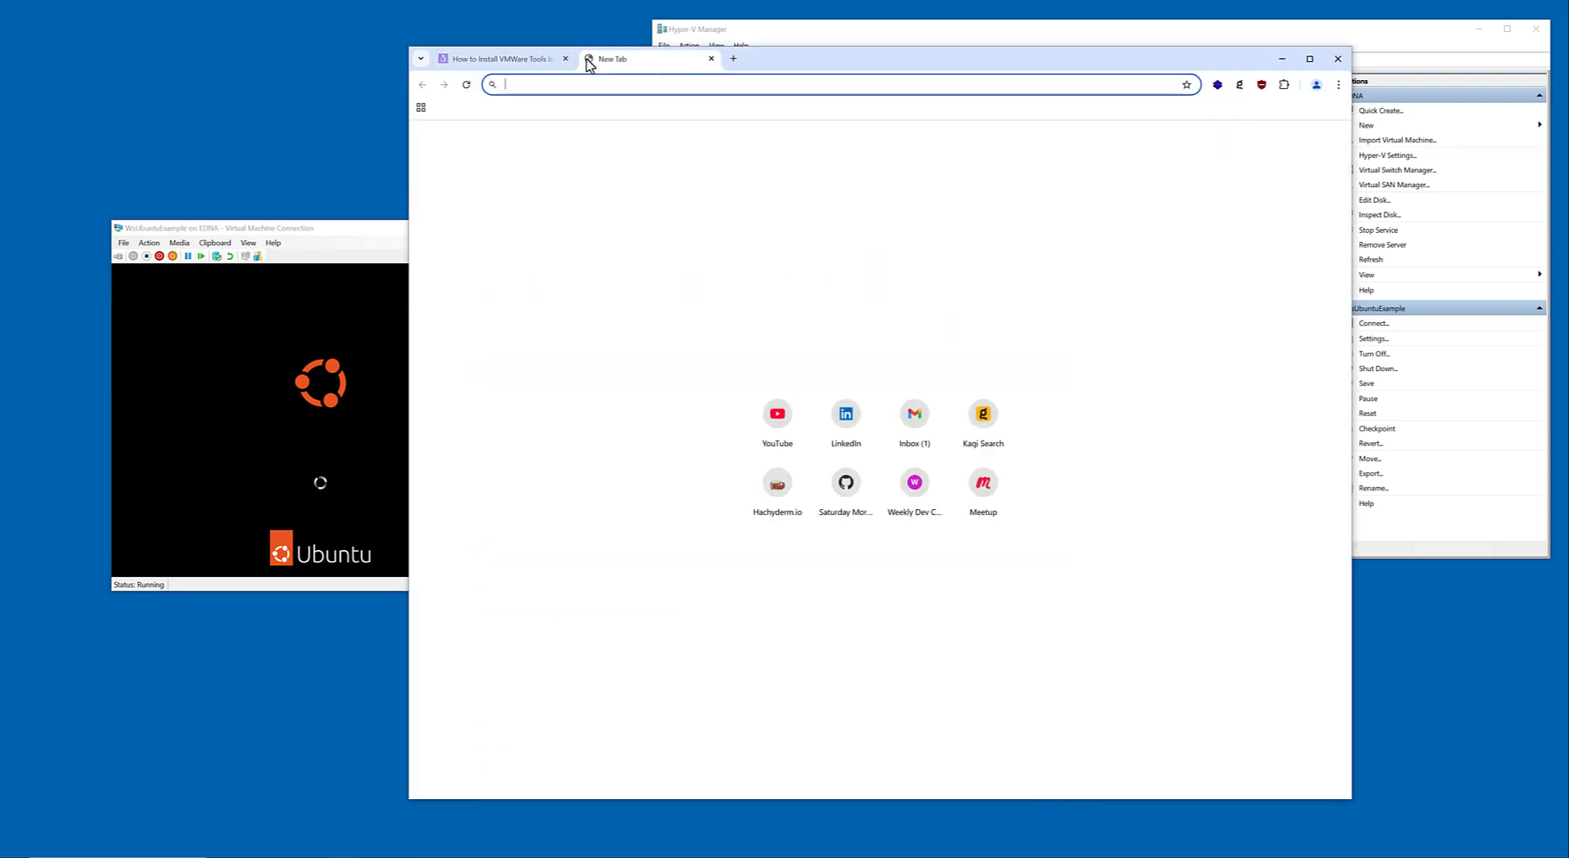
text(hyper-)
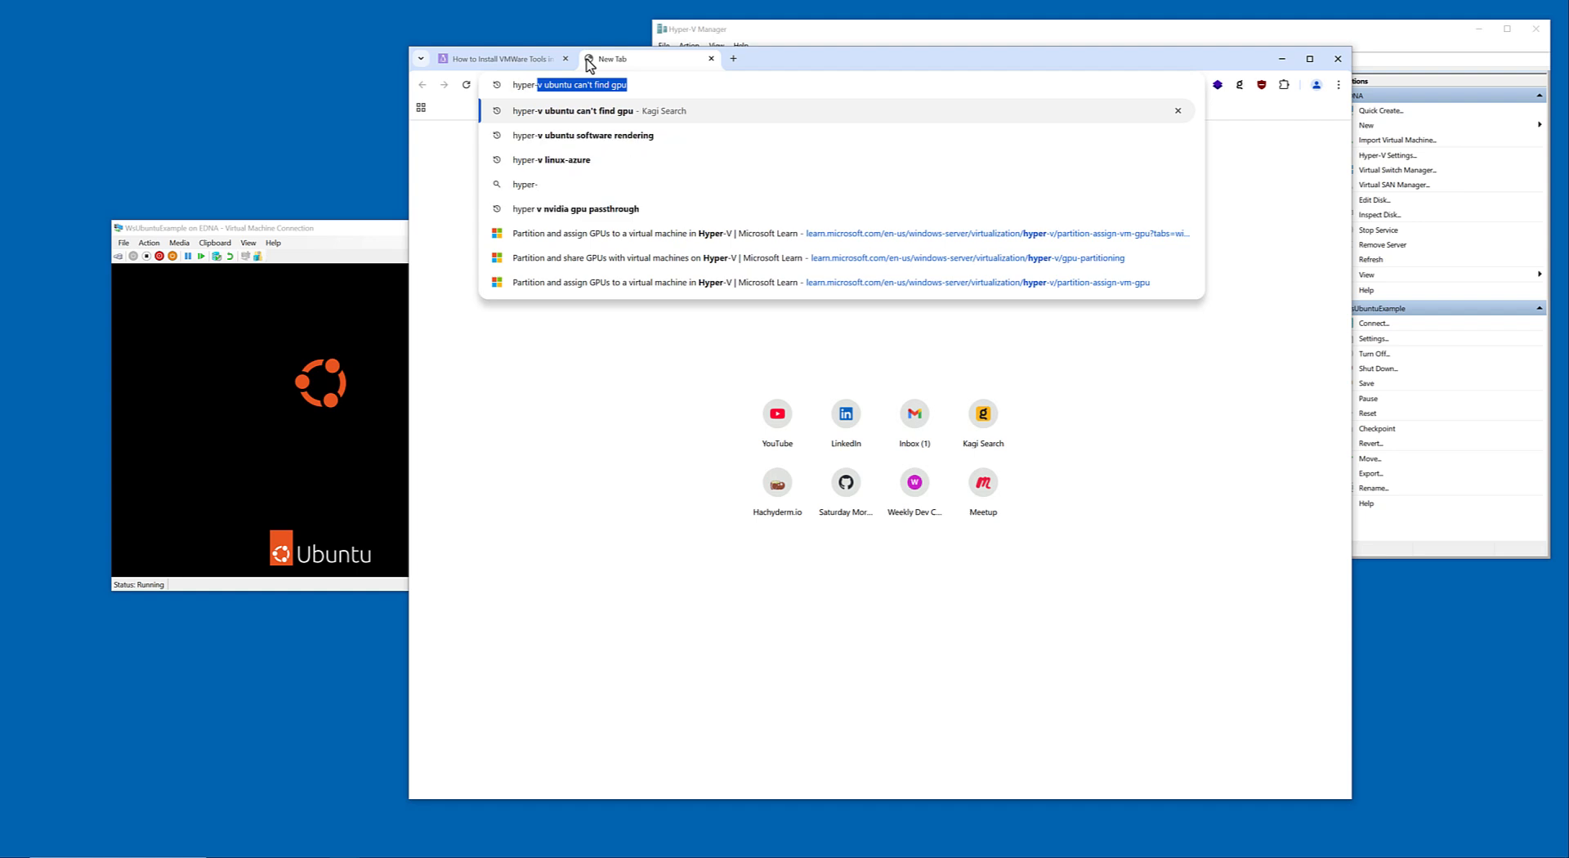
text(v generation 1 )
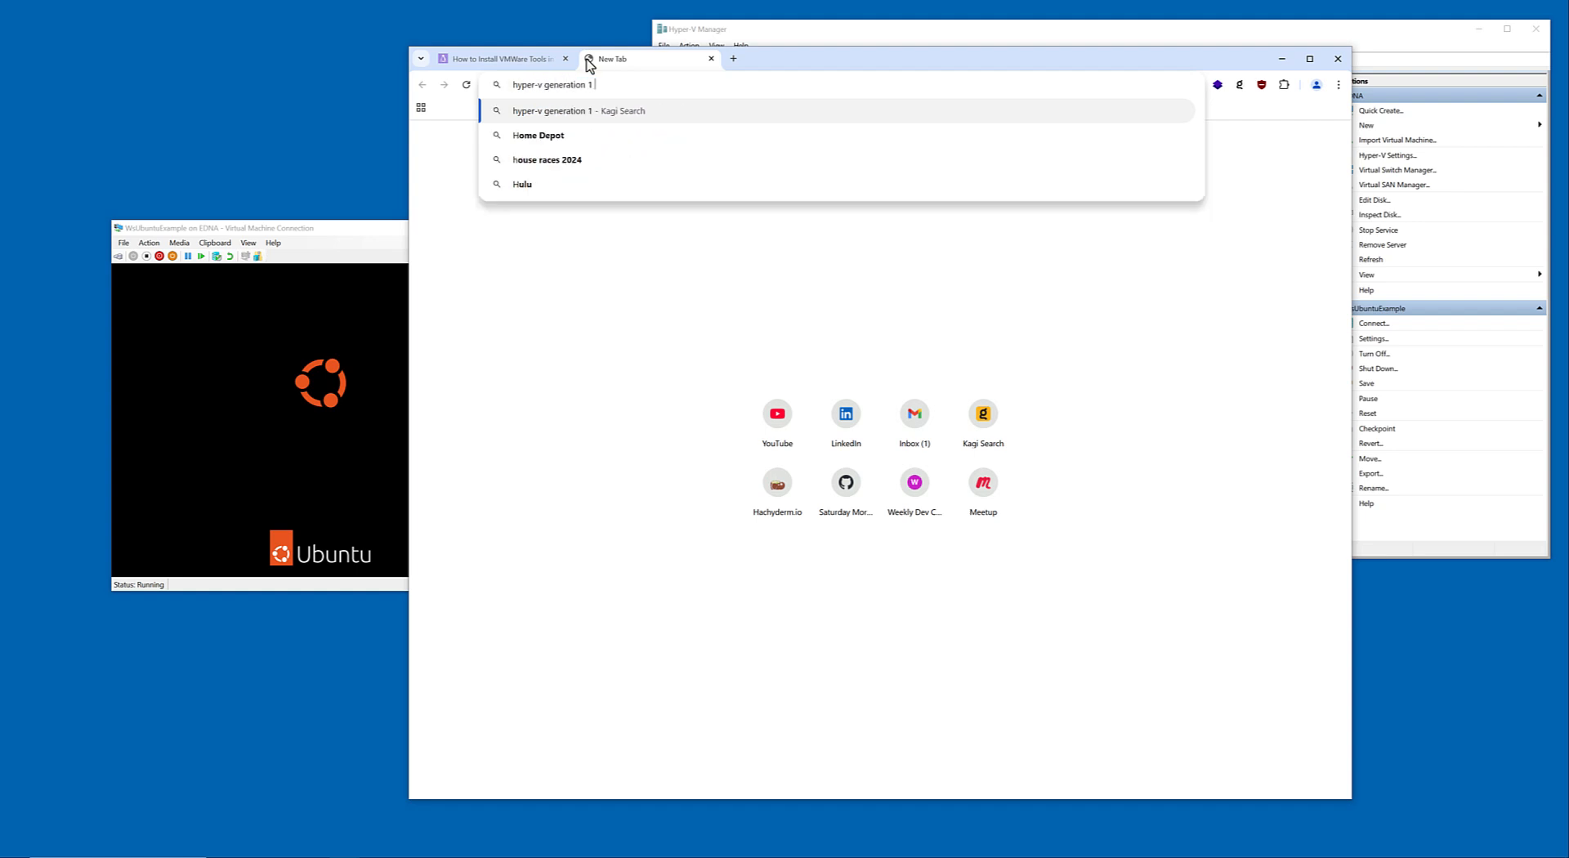
text(enhanced session)
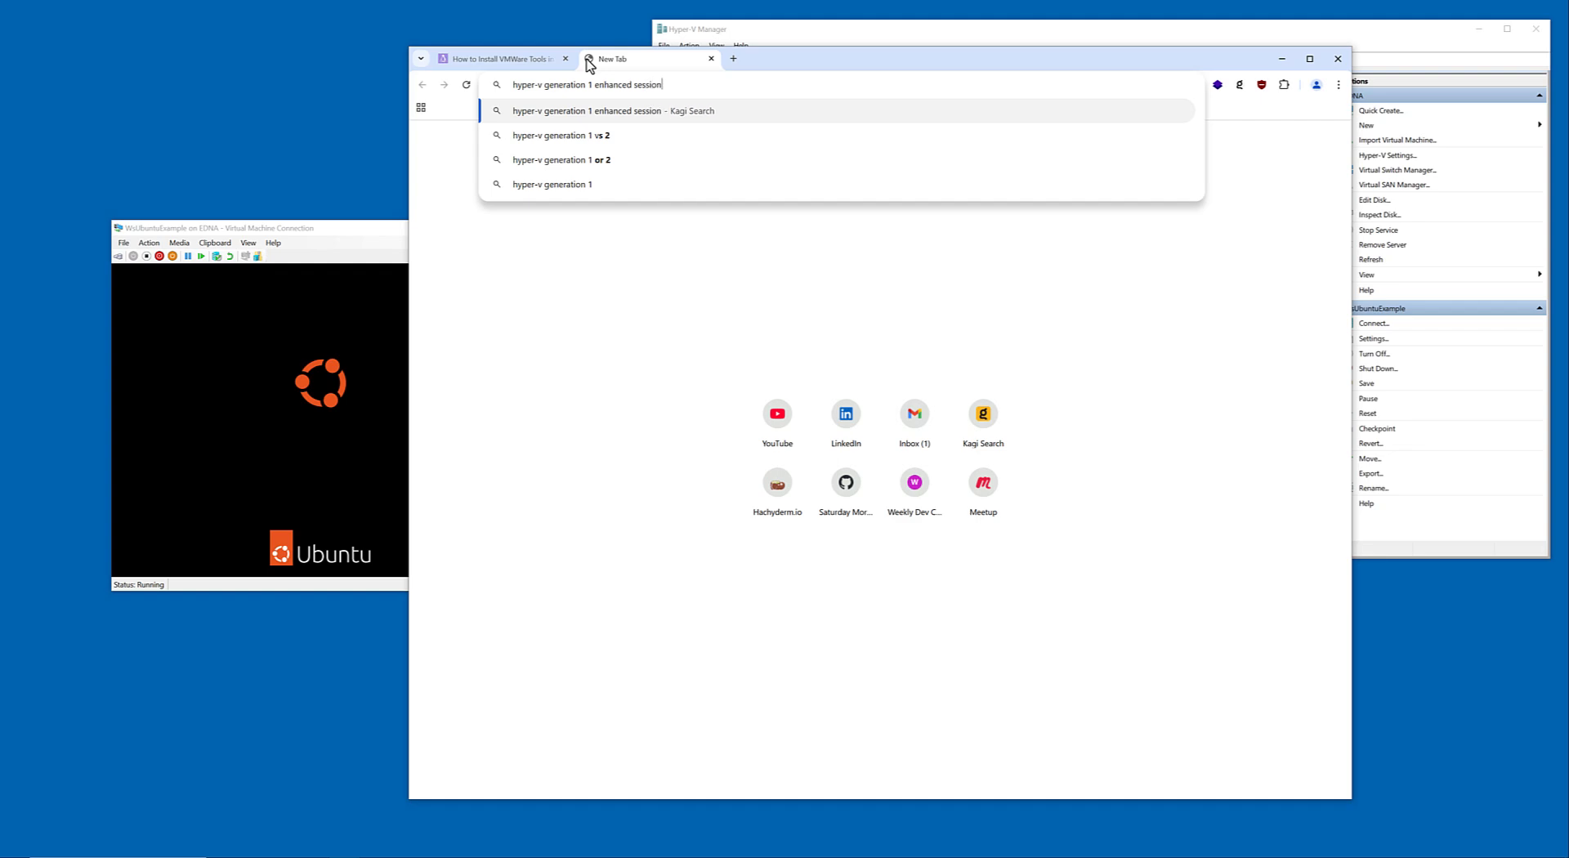
key(Return)
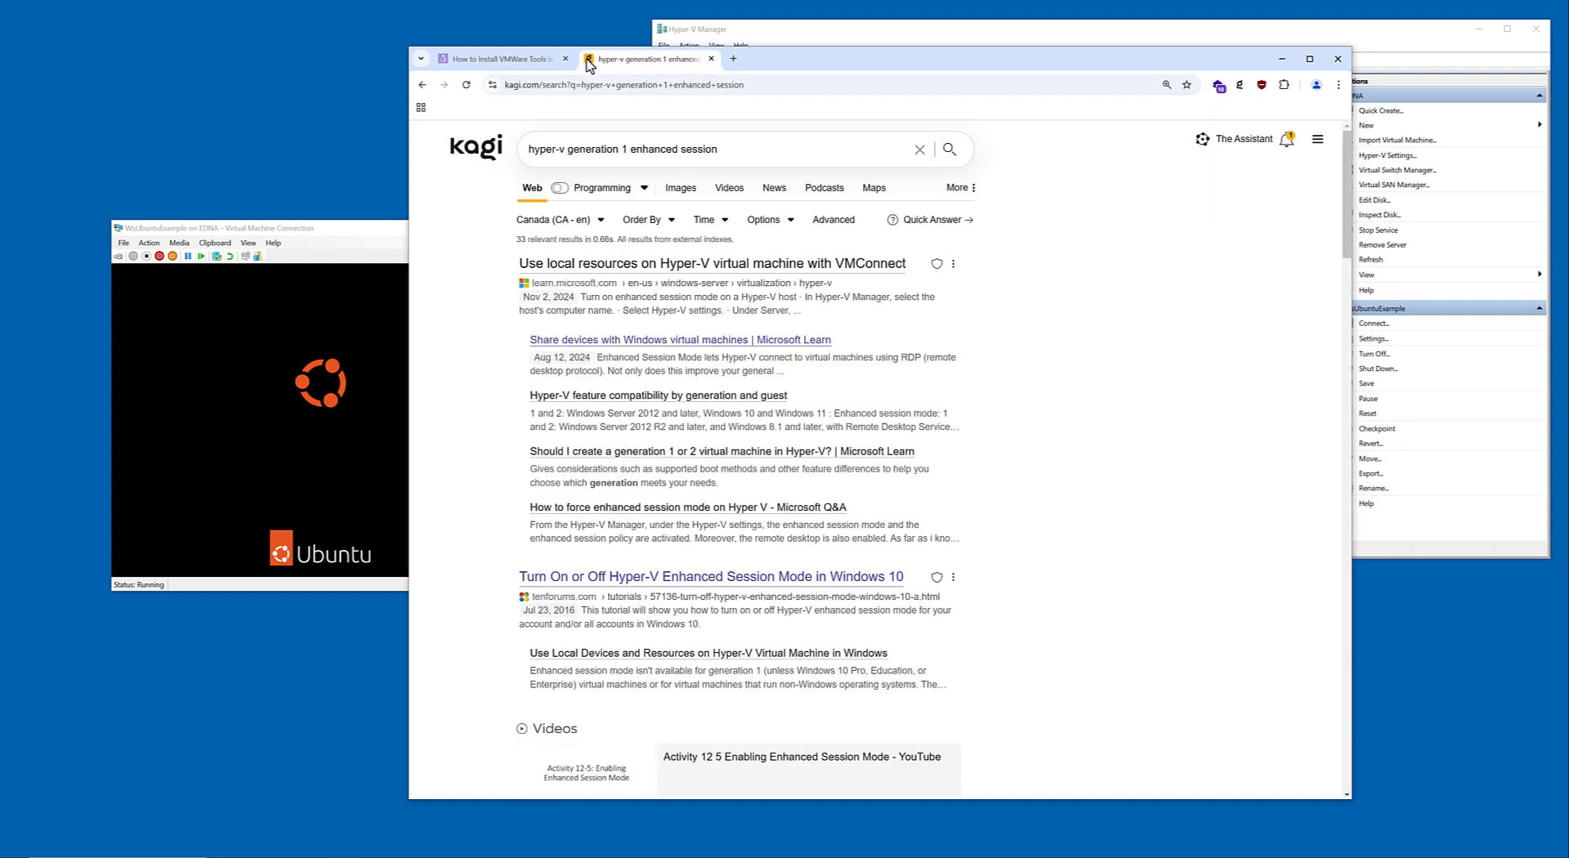
Open the Microsoft Learn article on using local resources with VMConnect and read its enhanced session mode instructions and requirements.
click(711, 269)
scroll(817, 474, down, 5)
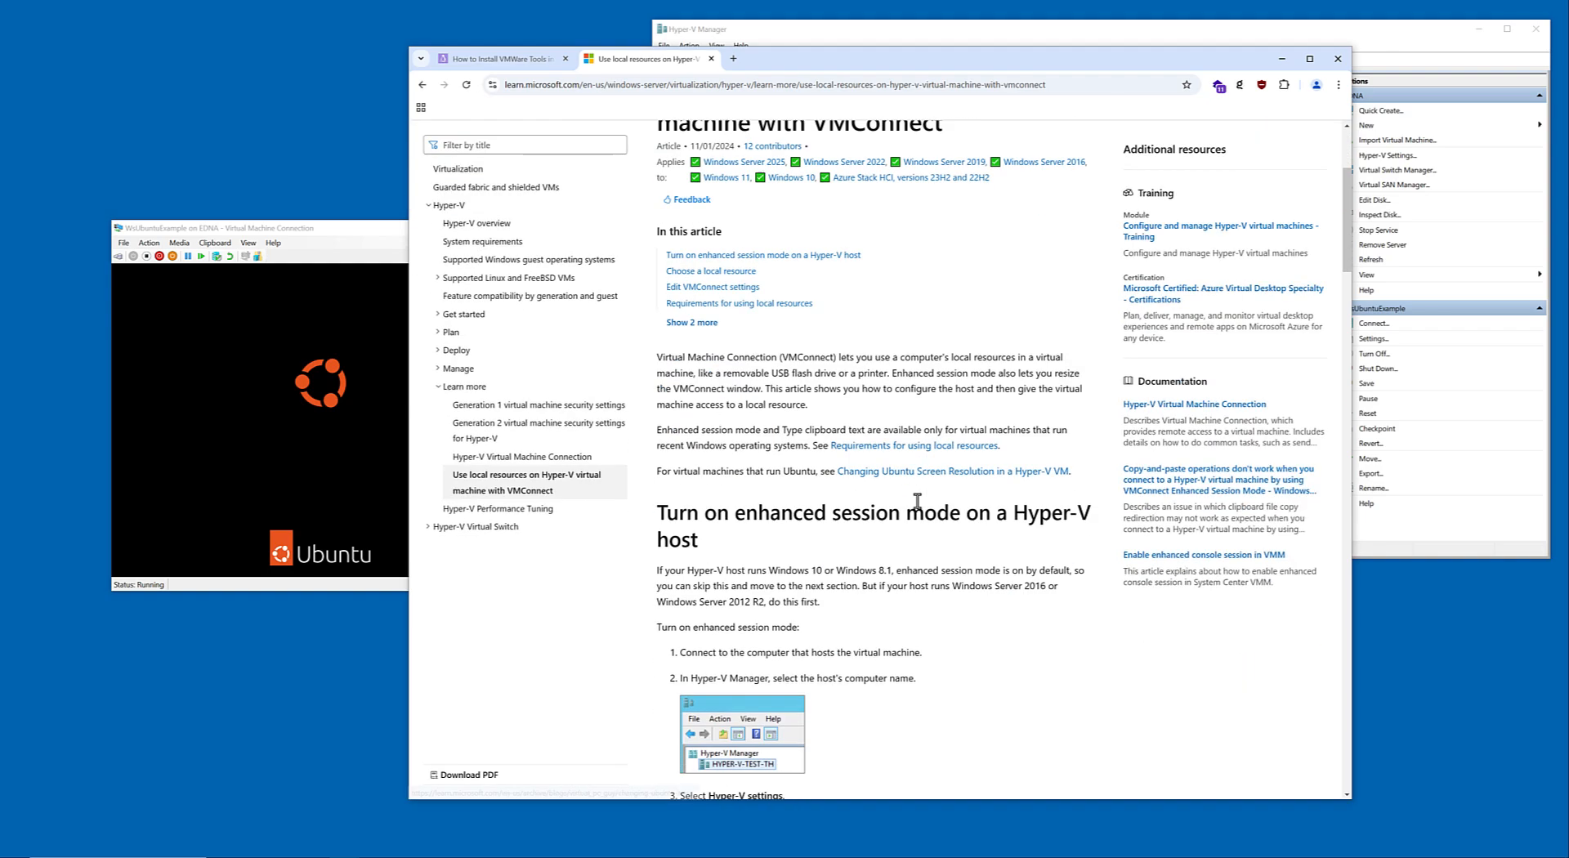
scroll(964, 445, down, 5)
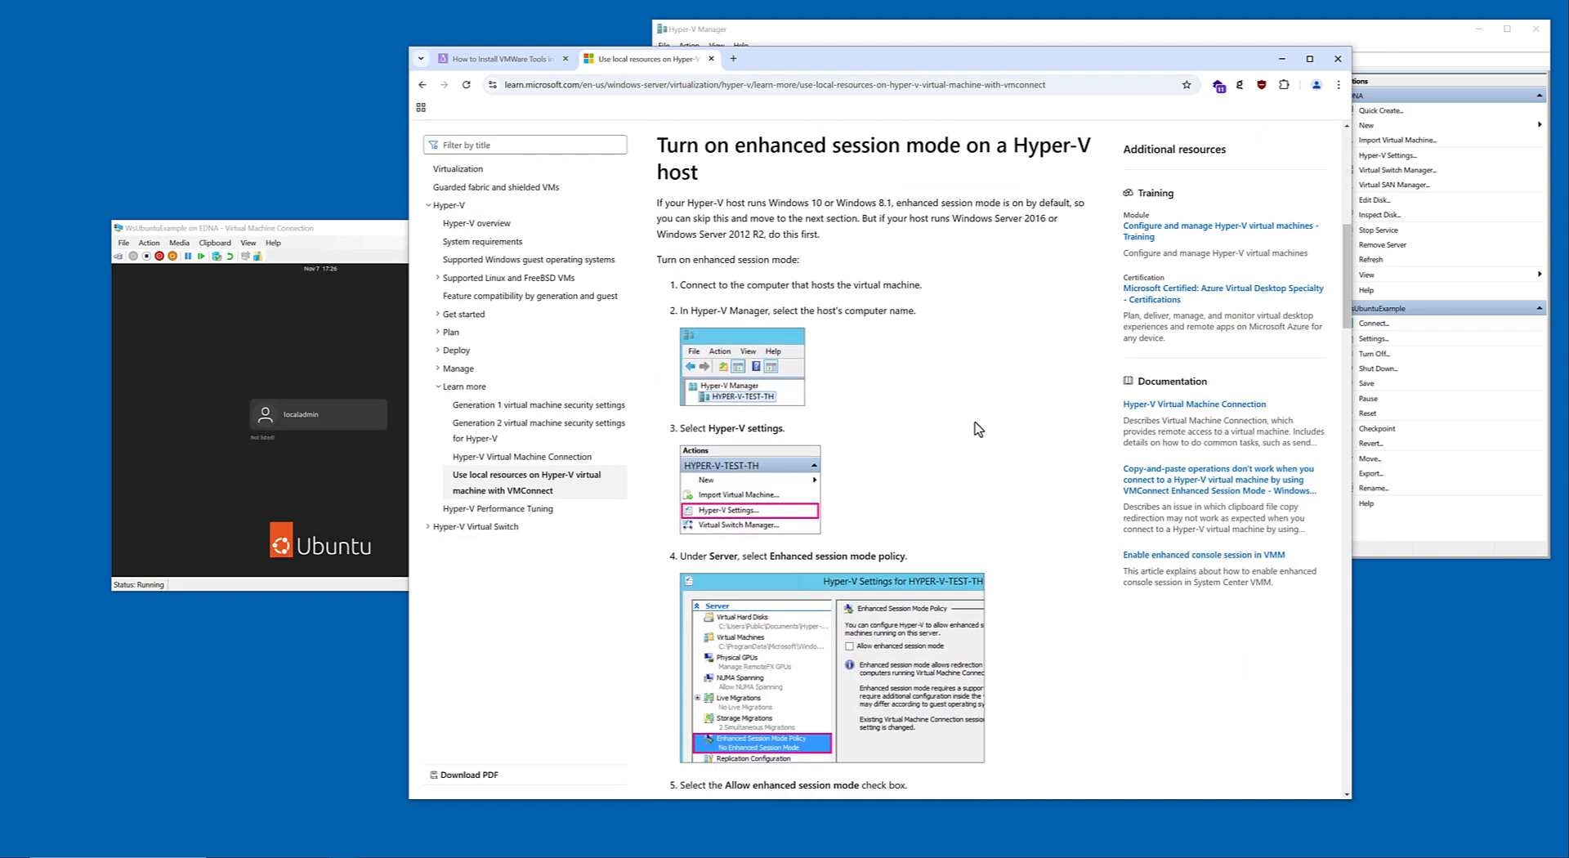
scroll(978, 427, down, 3)
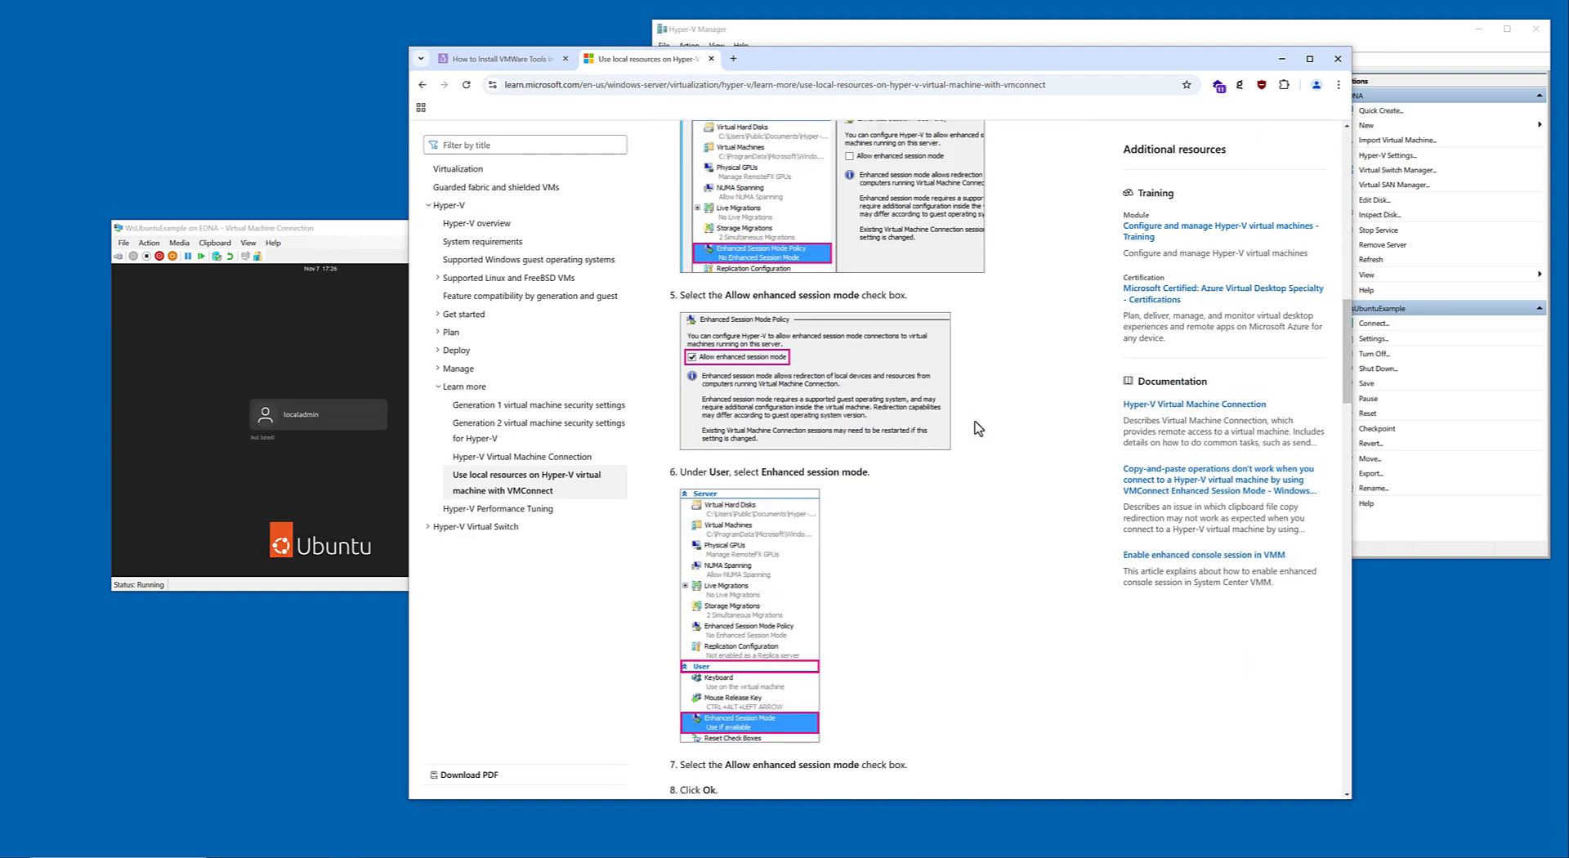
scroll(978, 427, down, 10)
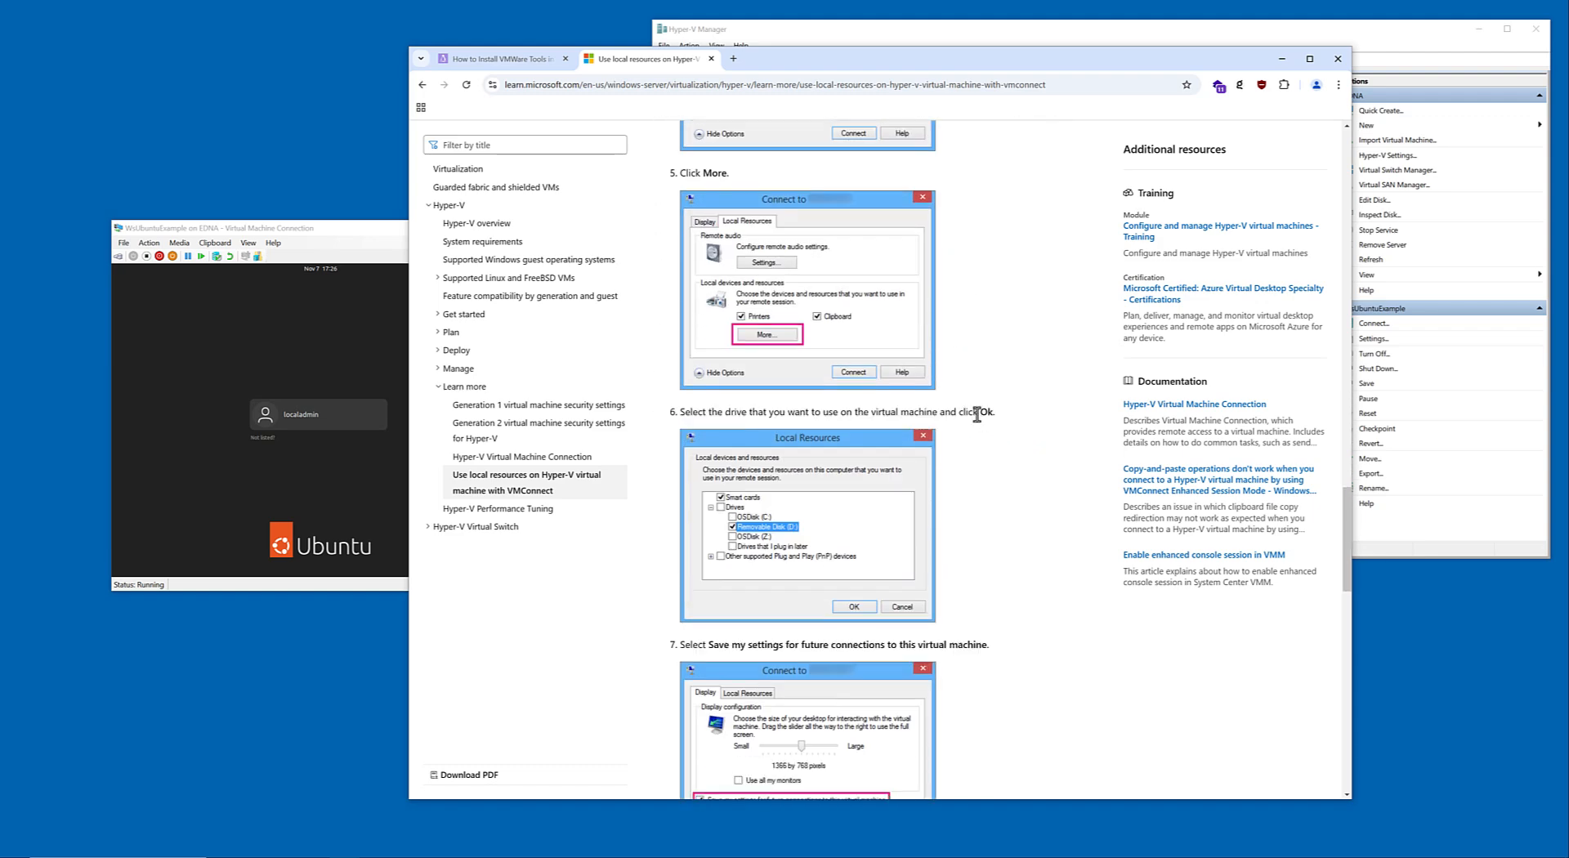
scroll(977, 414, down, 6)
scroll(977, 415, down, 3)
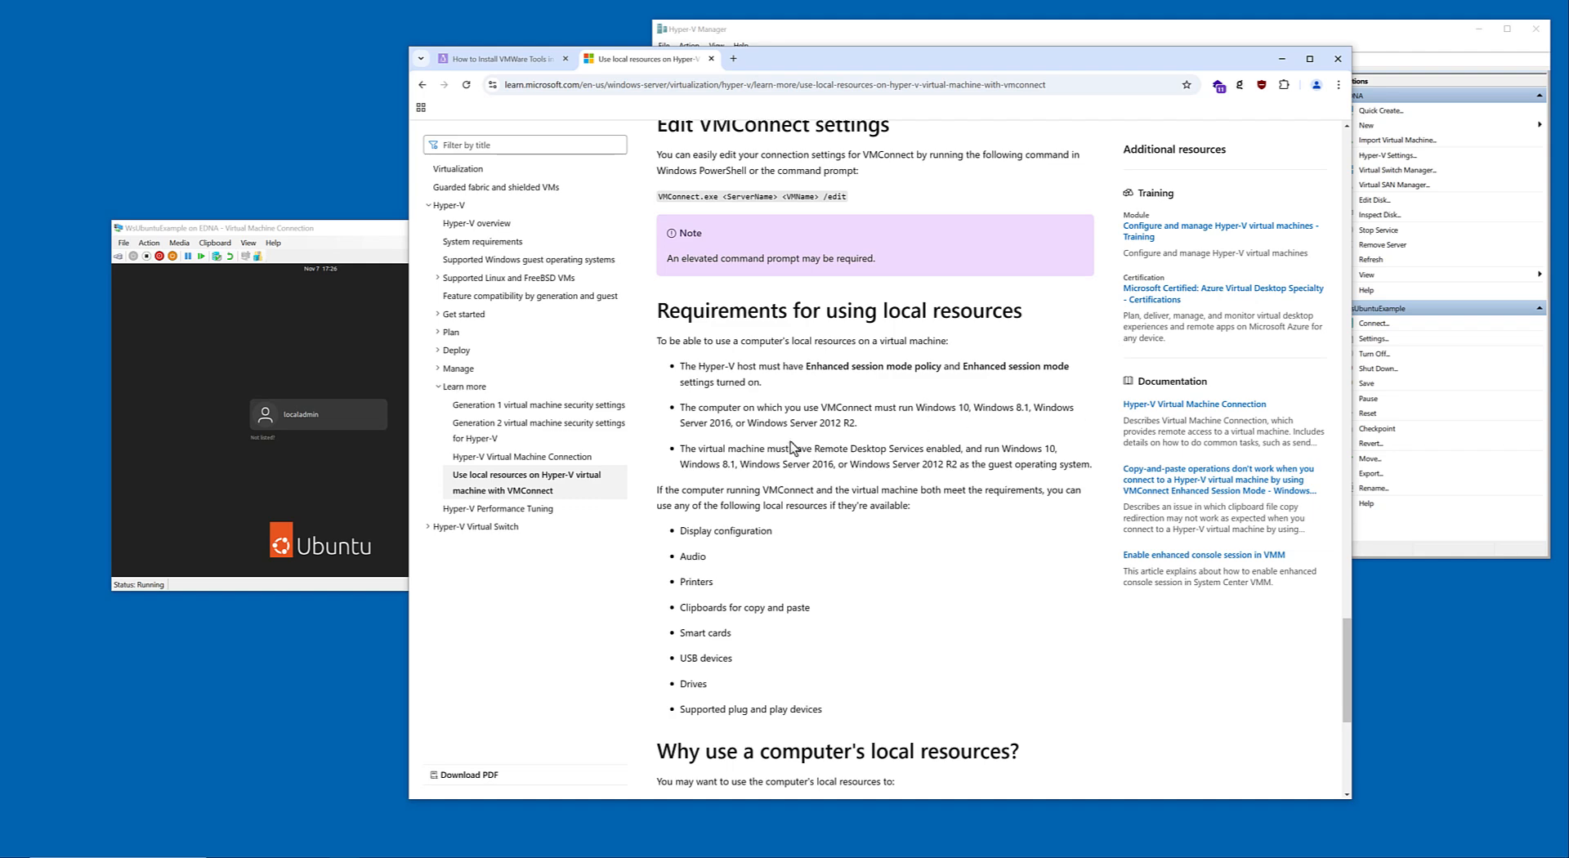
scroll(894, 526, down, 5)
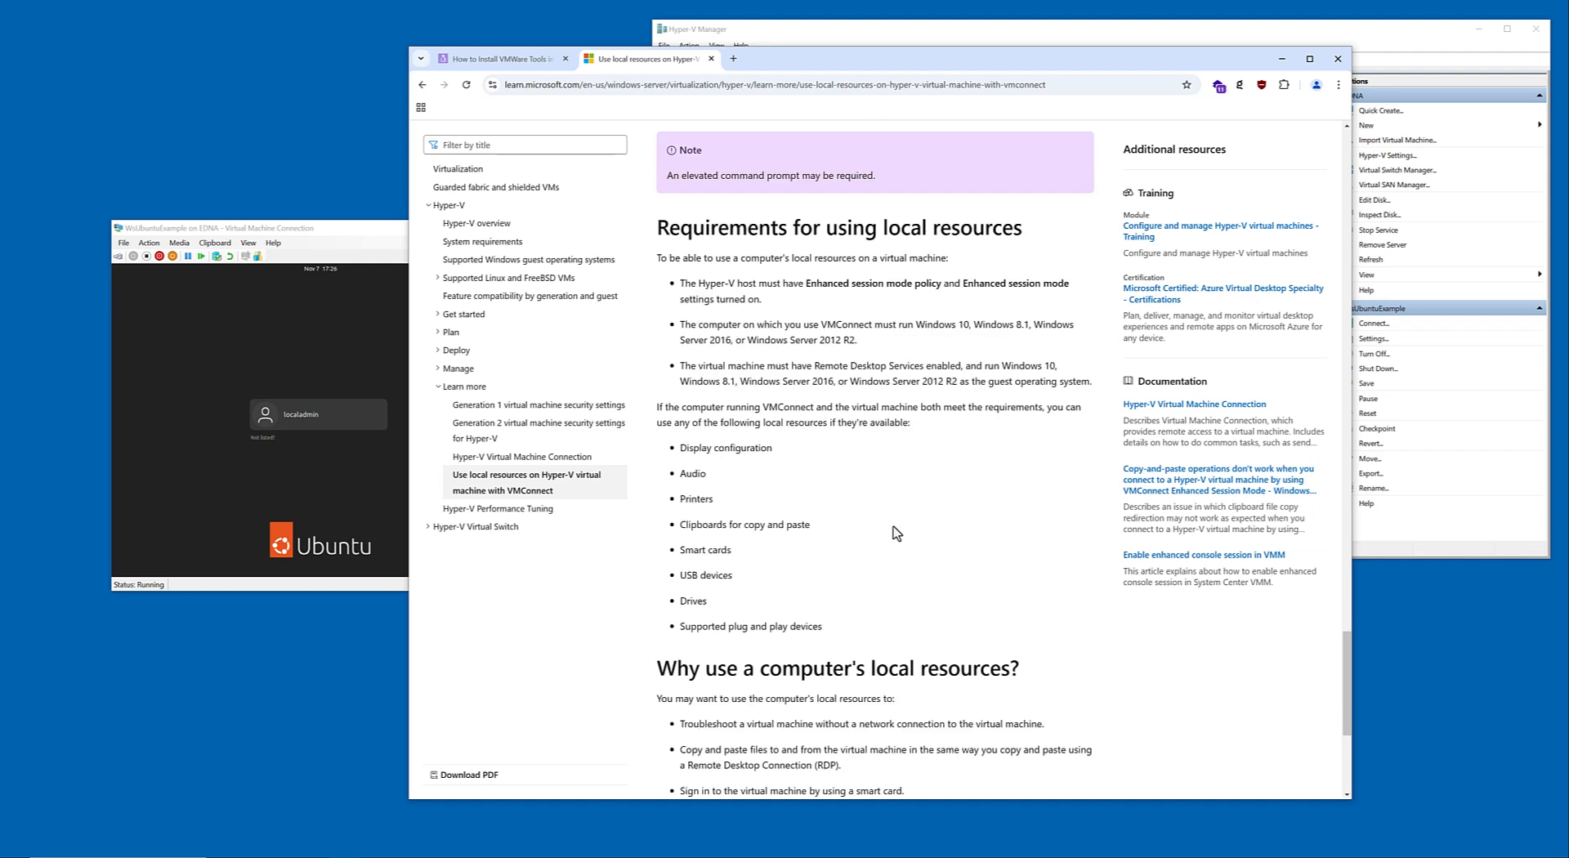
scroll(902, 510, up, 7)
scroll(902, 513, down, 3)
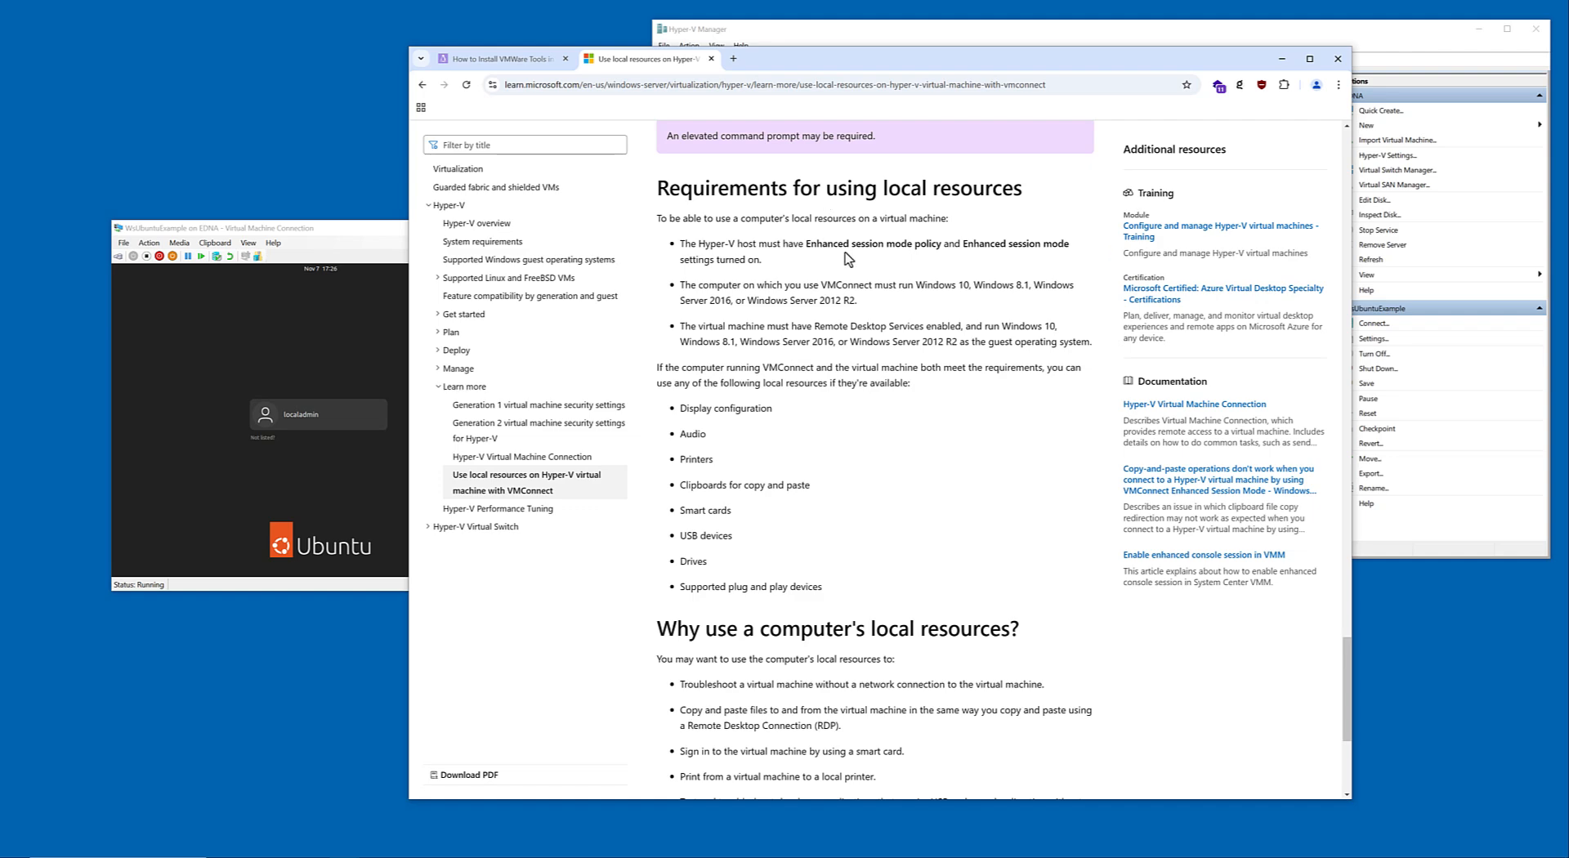
Switch to Hyper-V Manager, inspect the Management settings of WsUbuntuExample, including Integration Services and Checkpoints, and close them without saving.
click(830, 32)
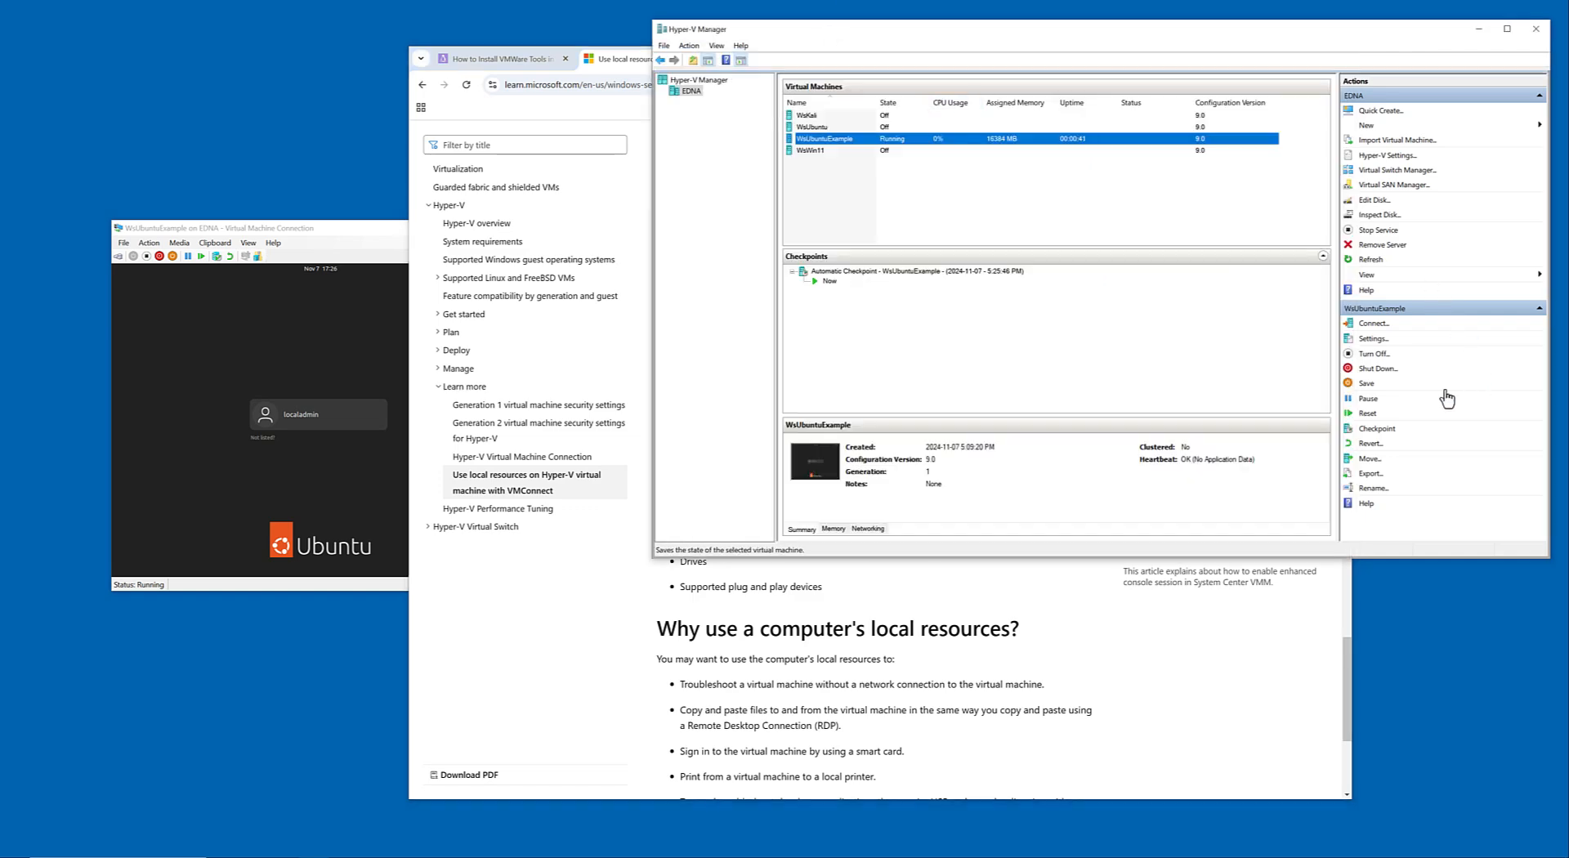
click(1373, 338)
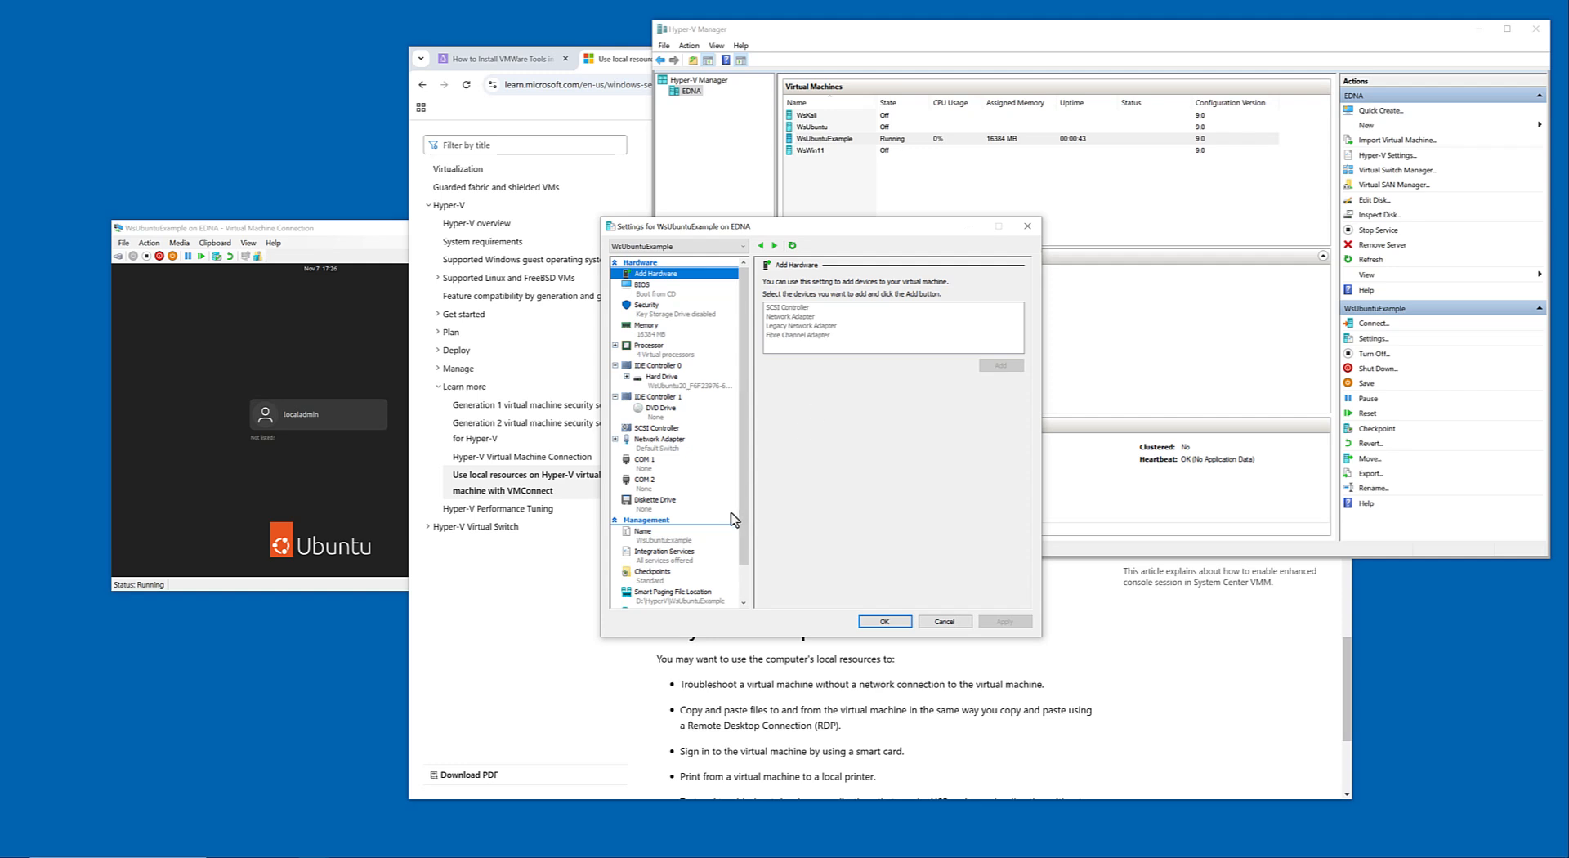
scroll(676, 552, down, 1)
click(654, 539)
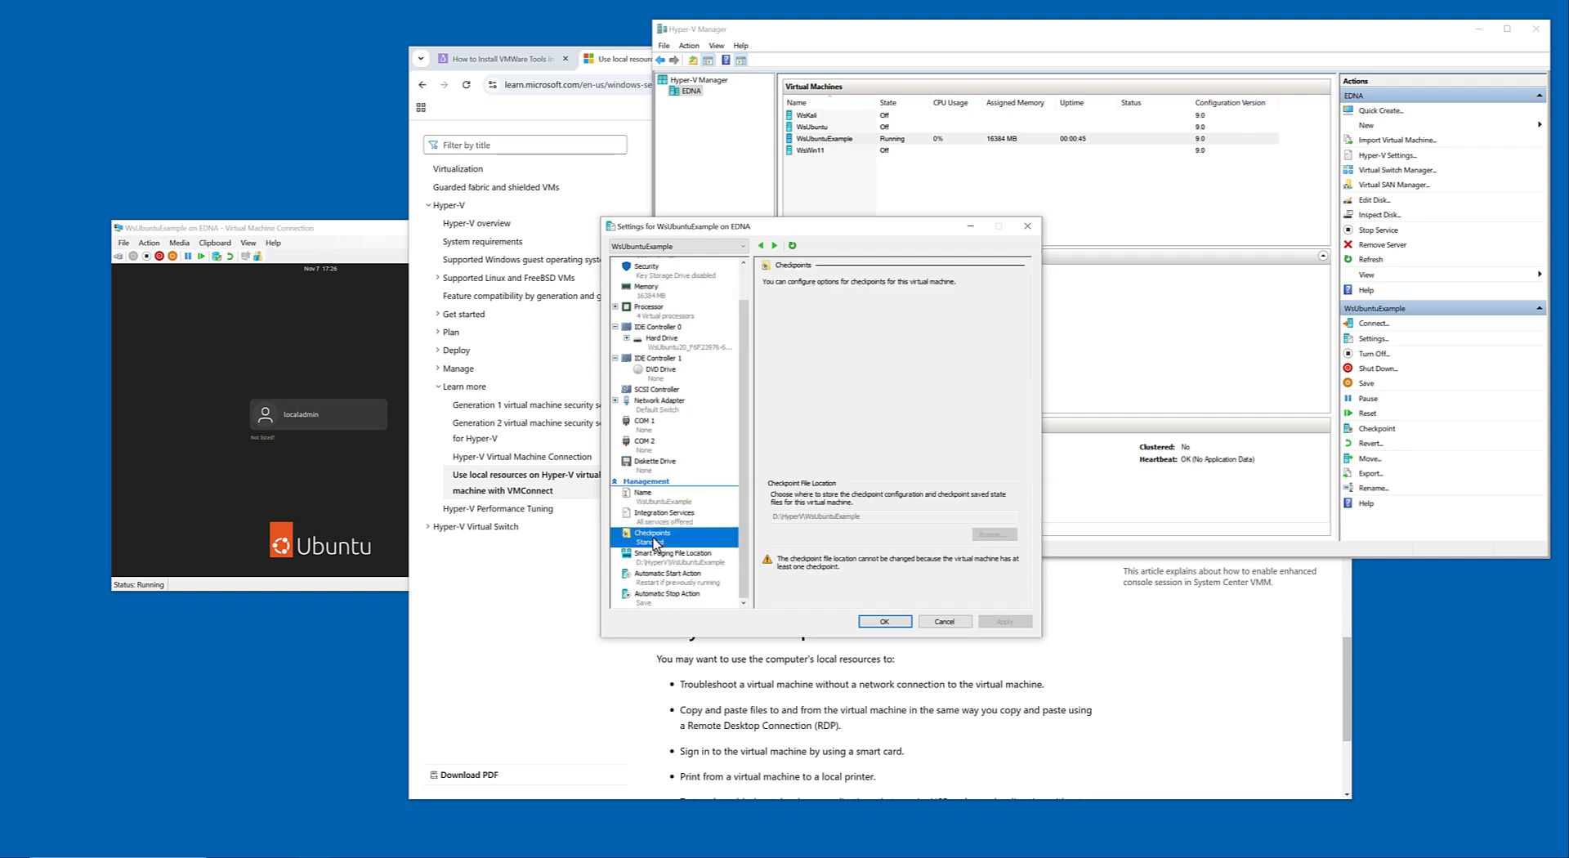
click(662, 559)
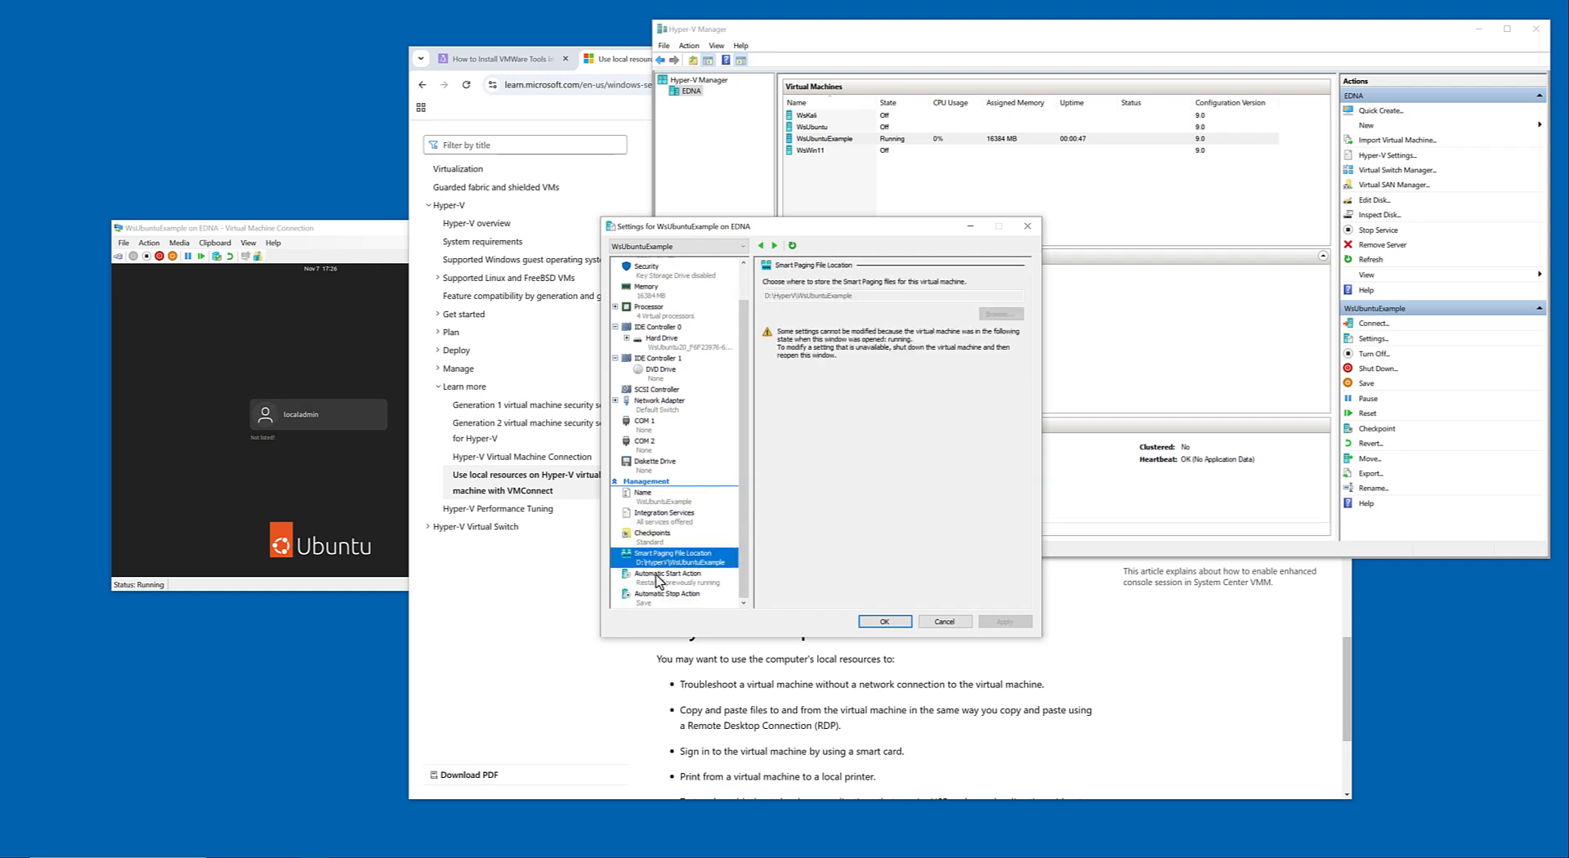
click(658, 579)
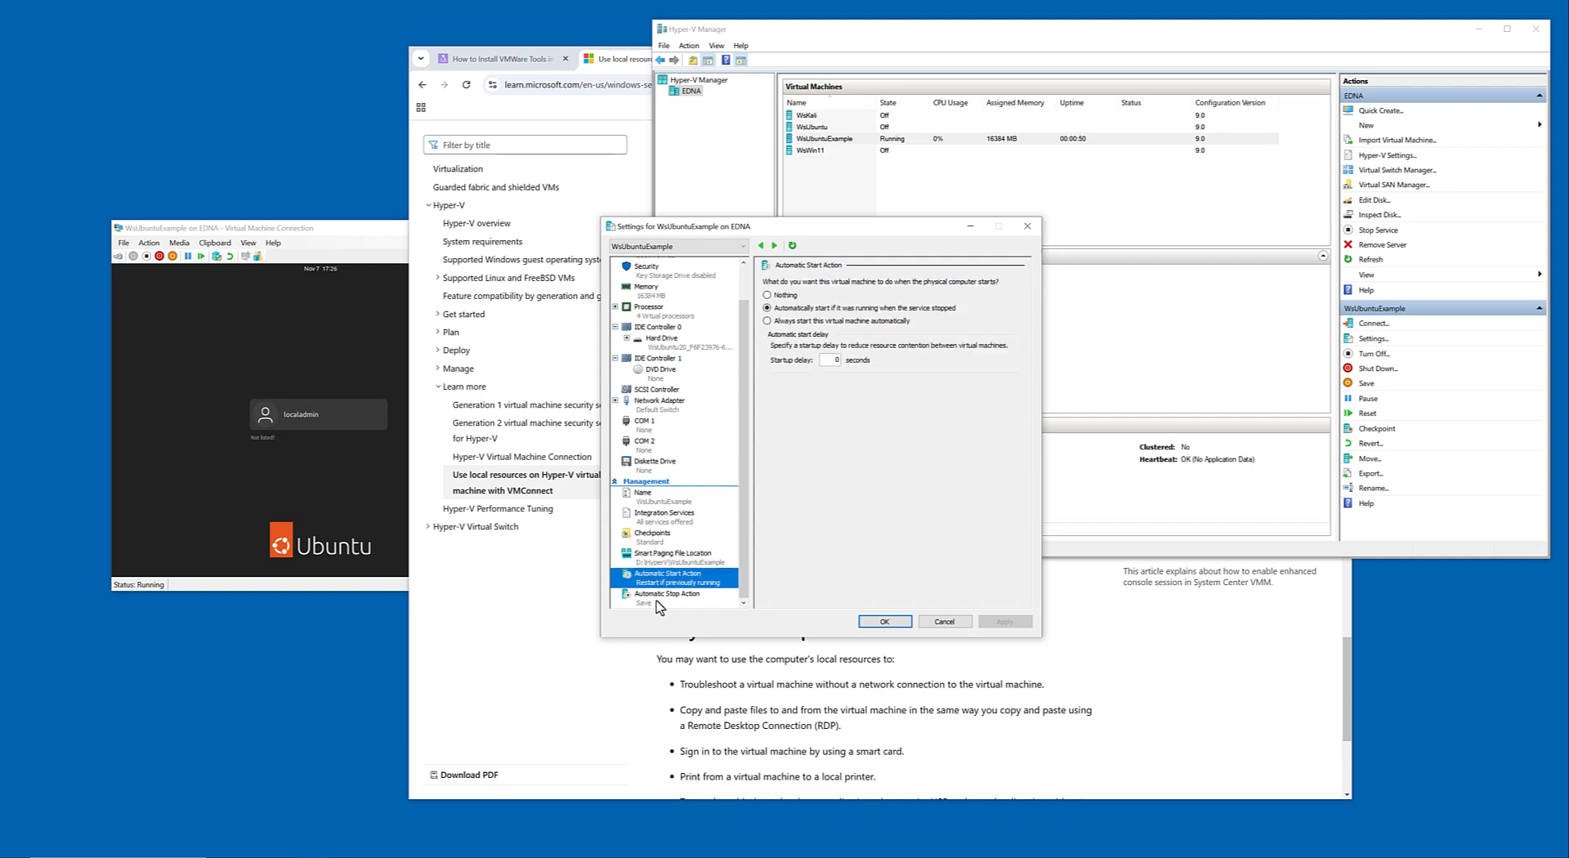
click(658, 602)
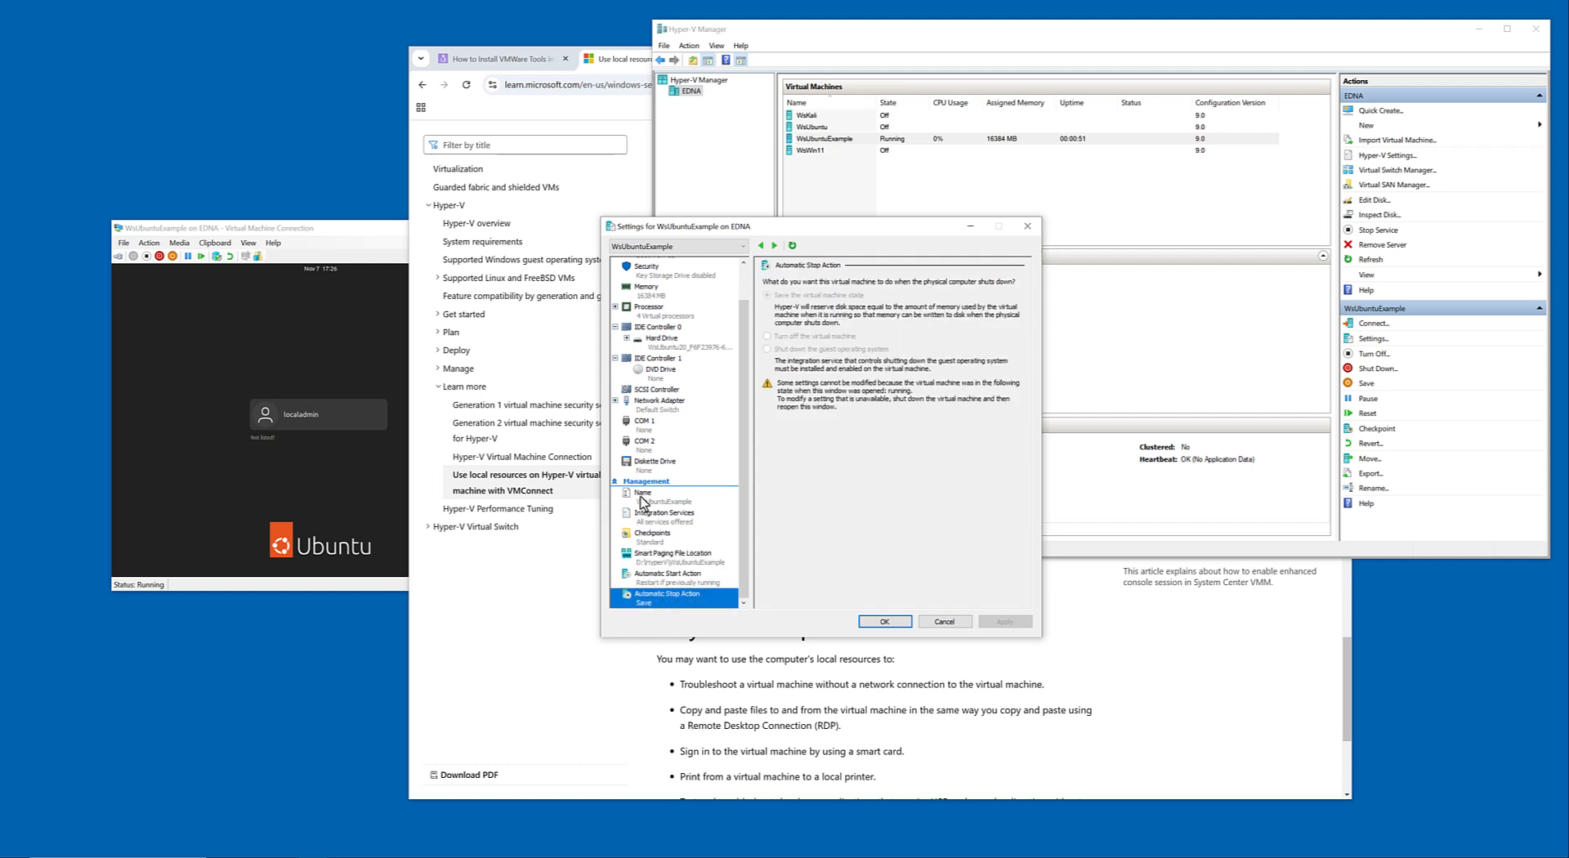
click(649, 515)
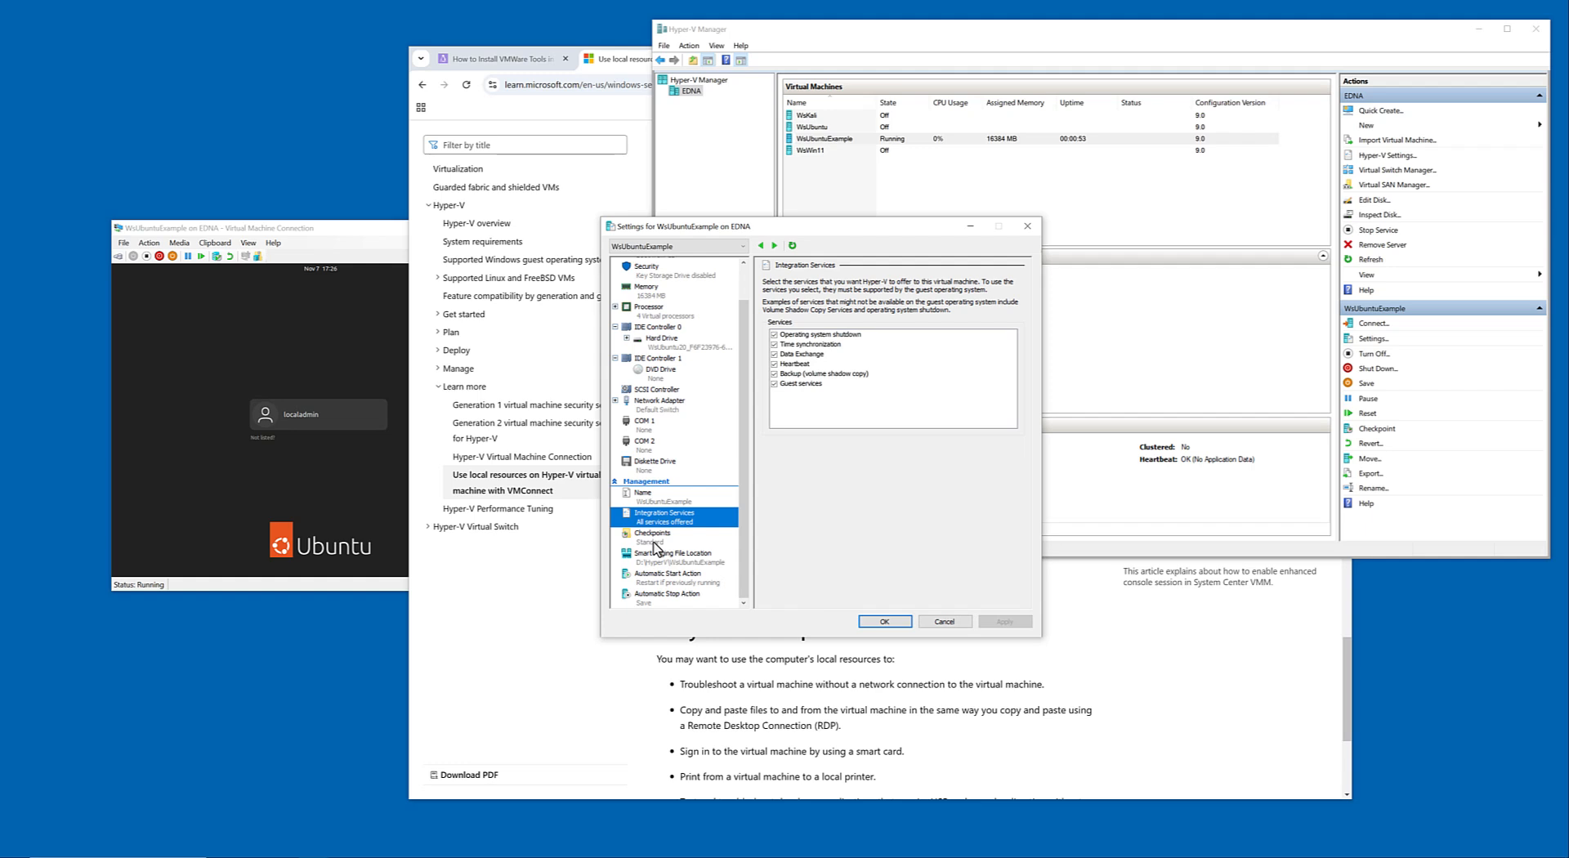
click(654, 538)
scroll(664, 440, up, 1)
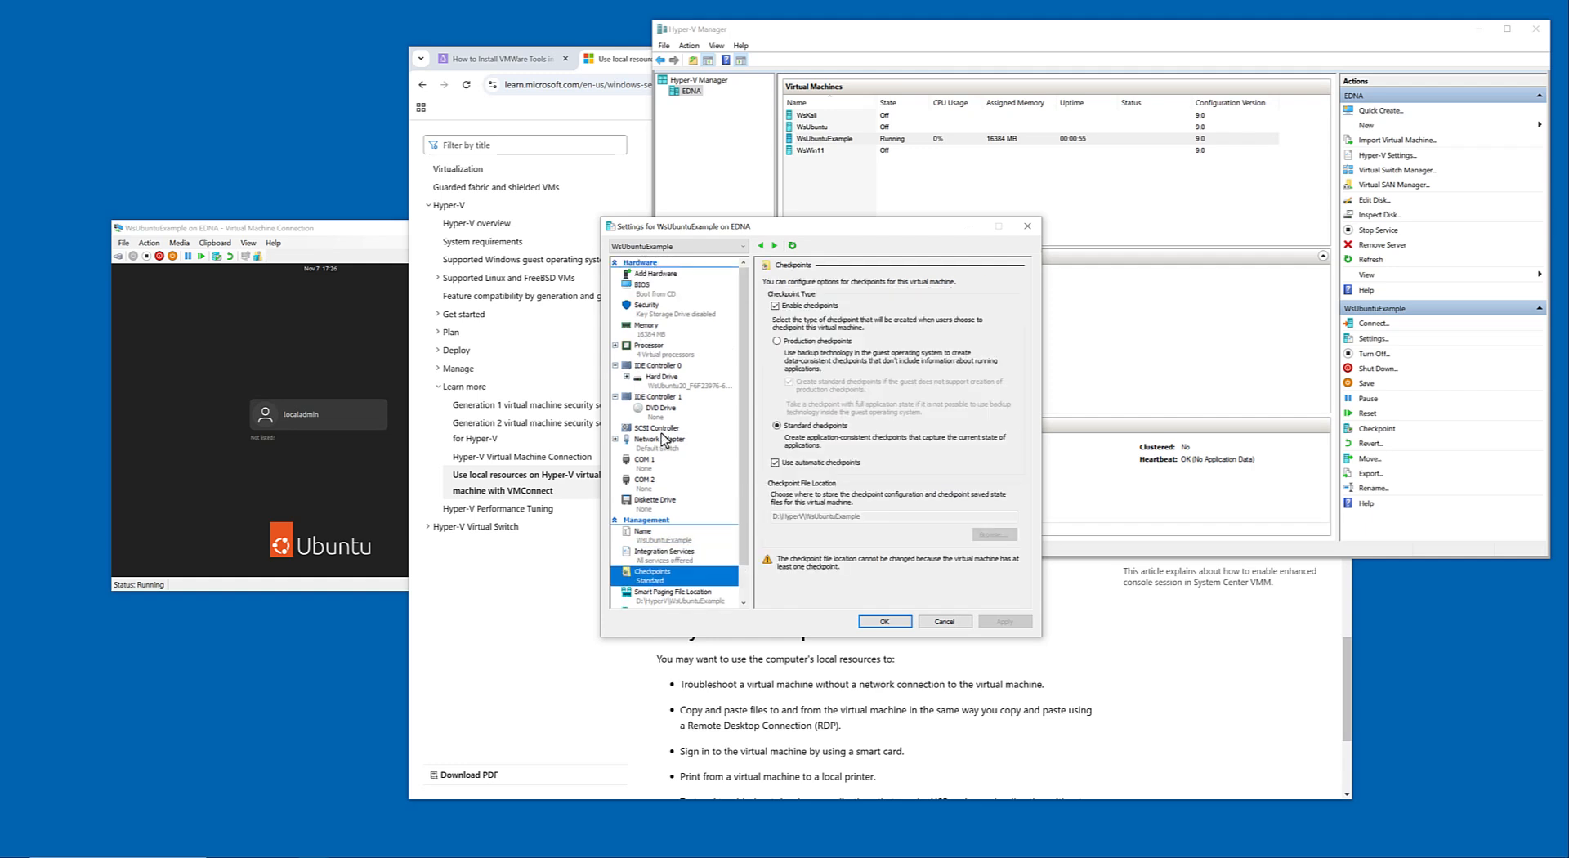
scroll(658, 362, down, 1)
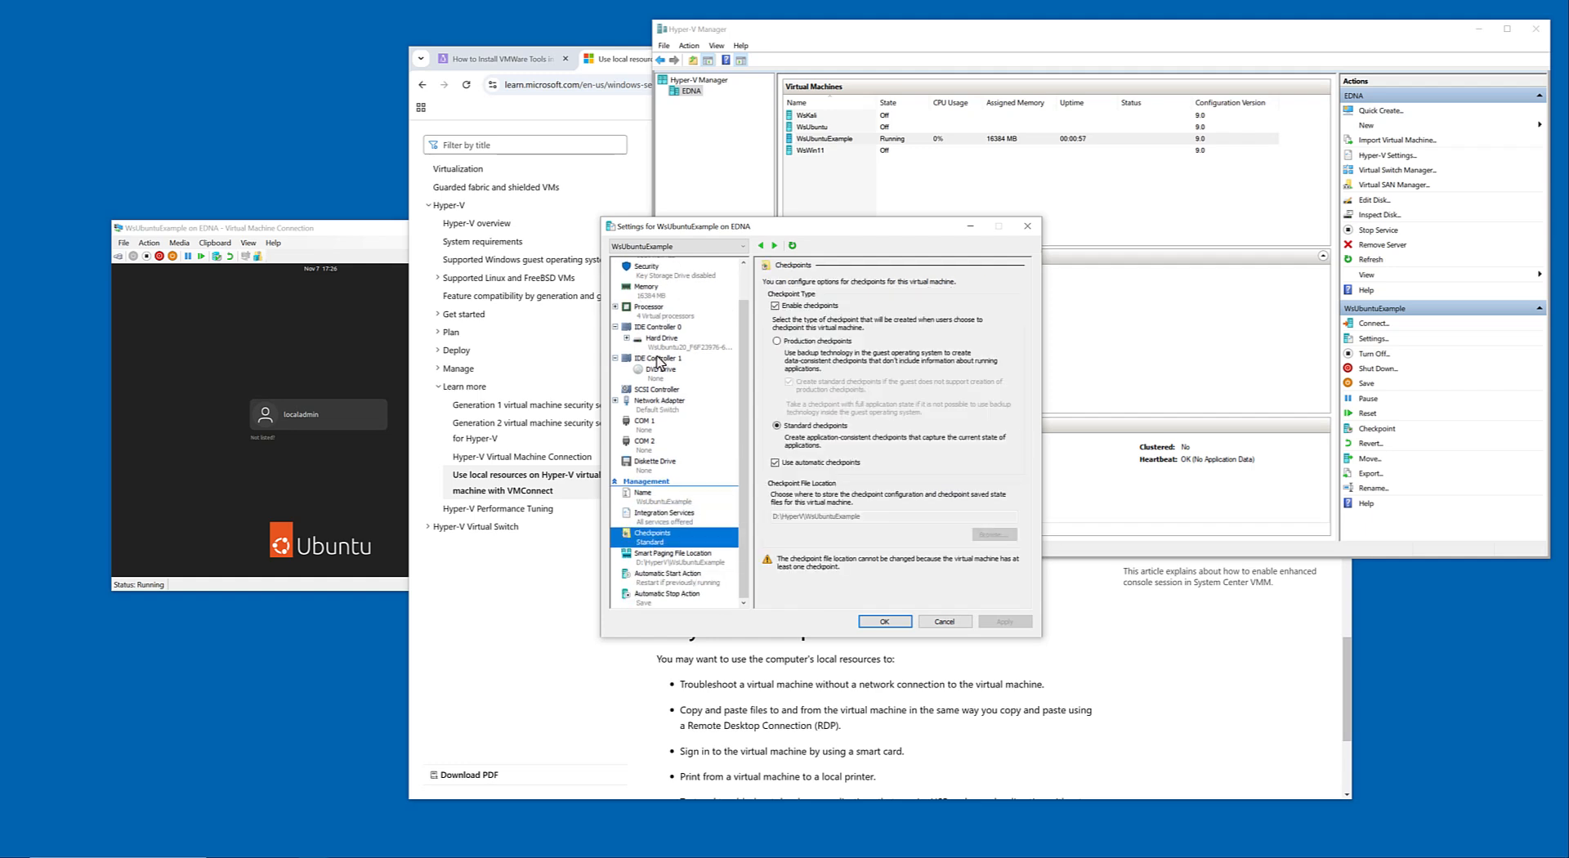
click(946, 623)
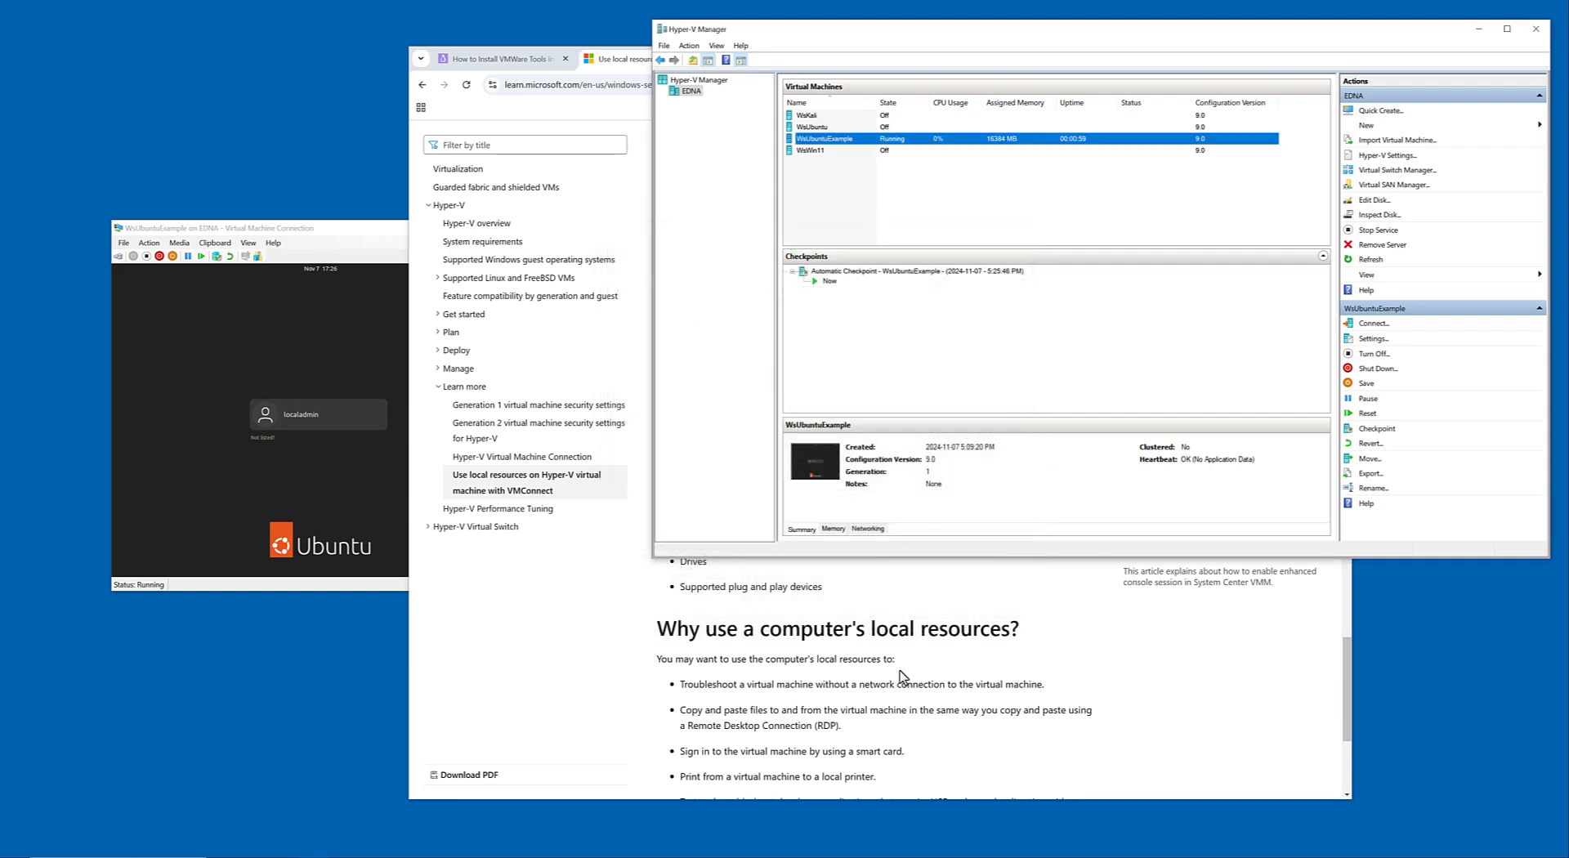
Switch to Chrome and open the related Microsoft Learn article on choosing a generation 1 or 2 virtual machine in Hyper-V.
click(902, 673)
scroll(900, 672, down, 4)
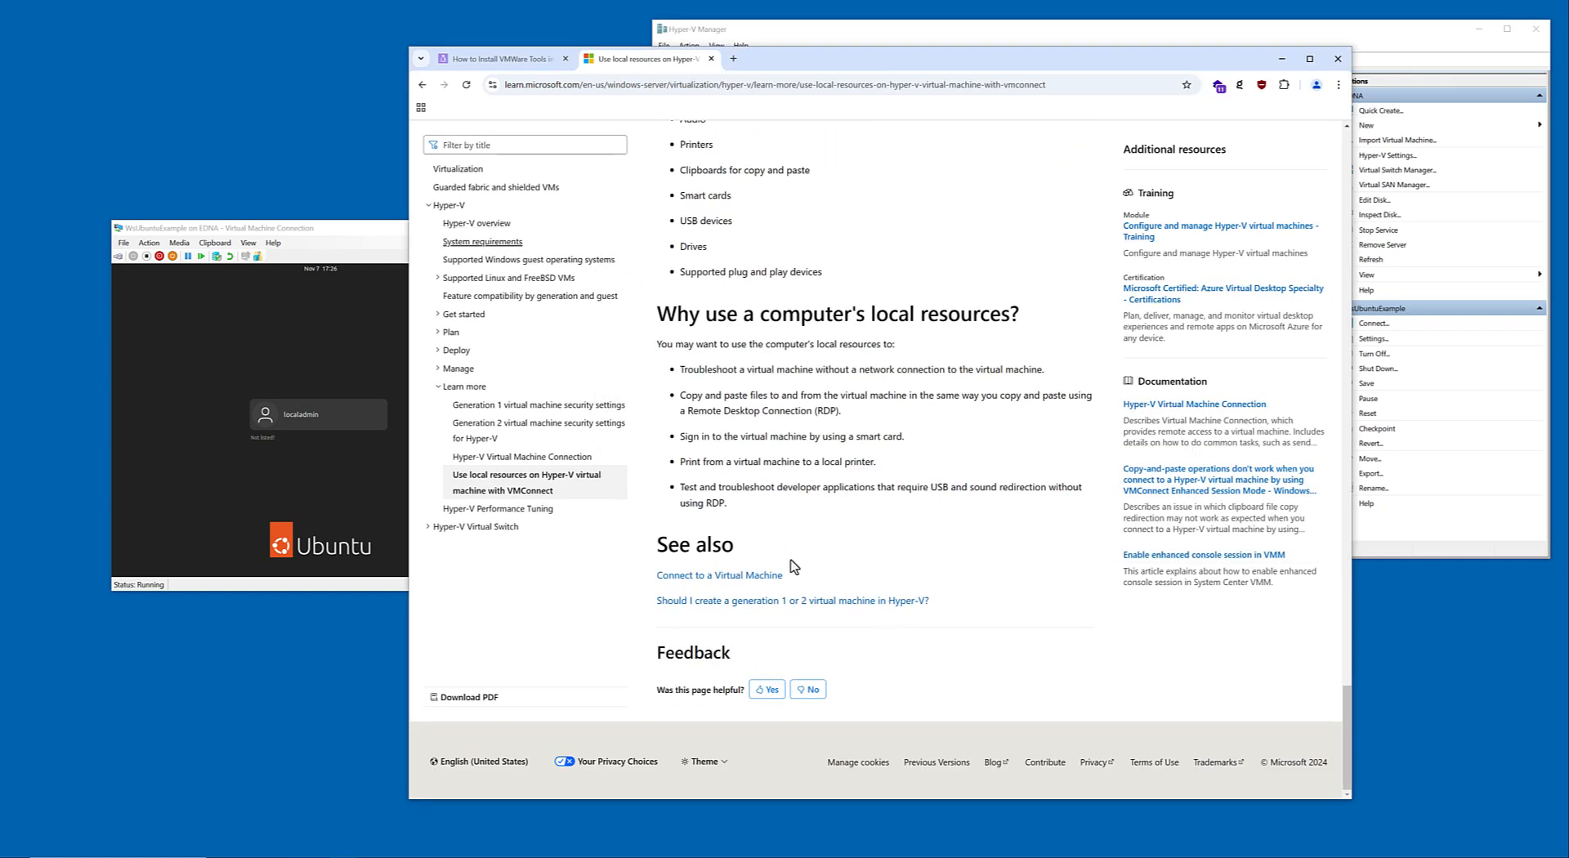
click(797, 600)
Read through the article's guest support, device support and considerations sections, and search the page for "enhance".
scroll(865, 444, down, 8)
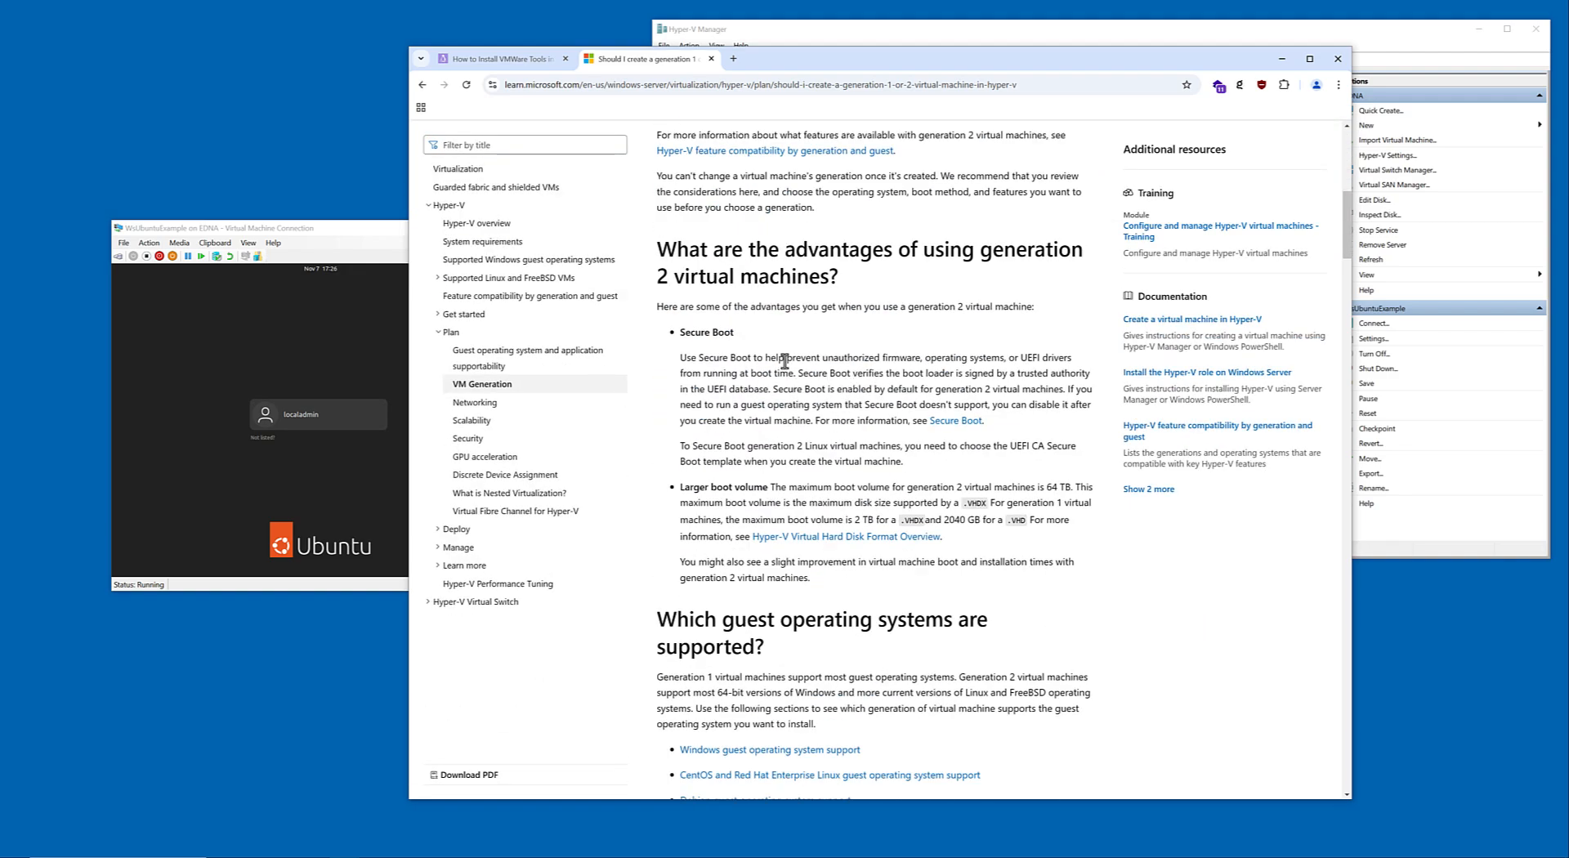
scroll(906, 360, down, 9)
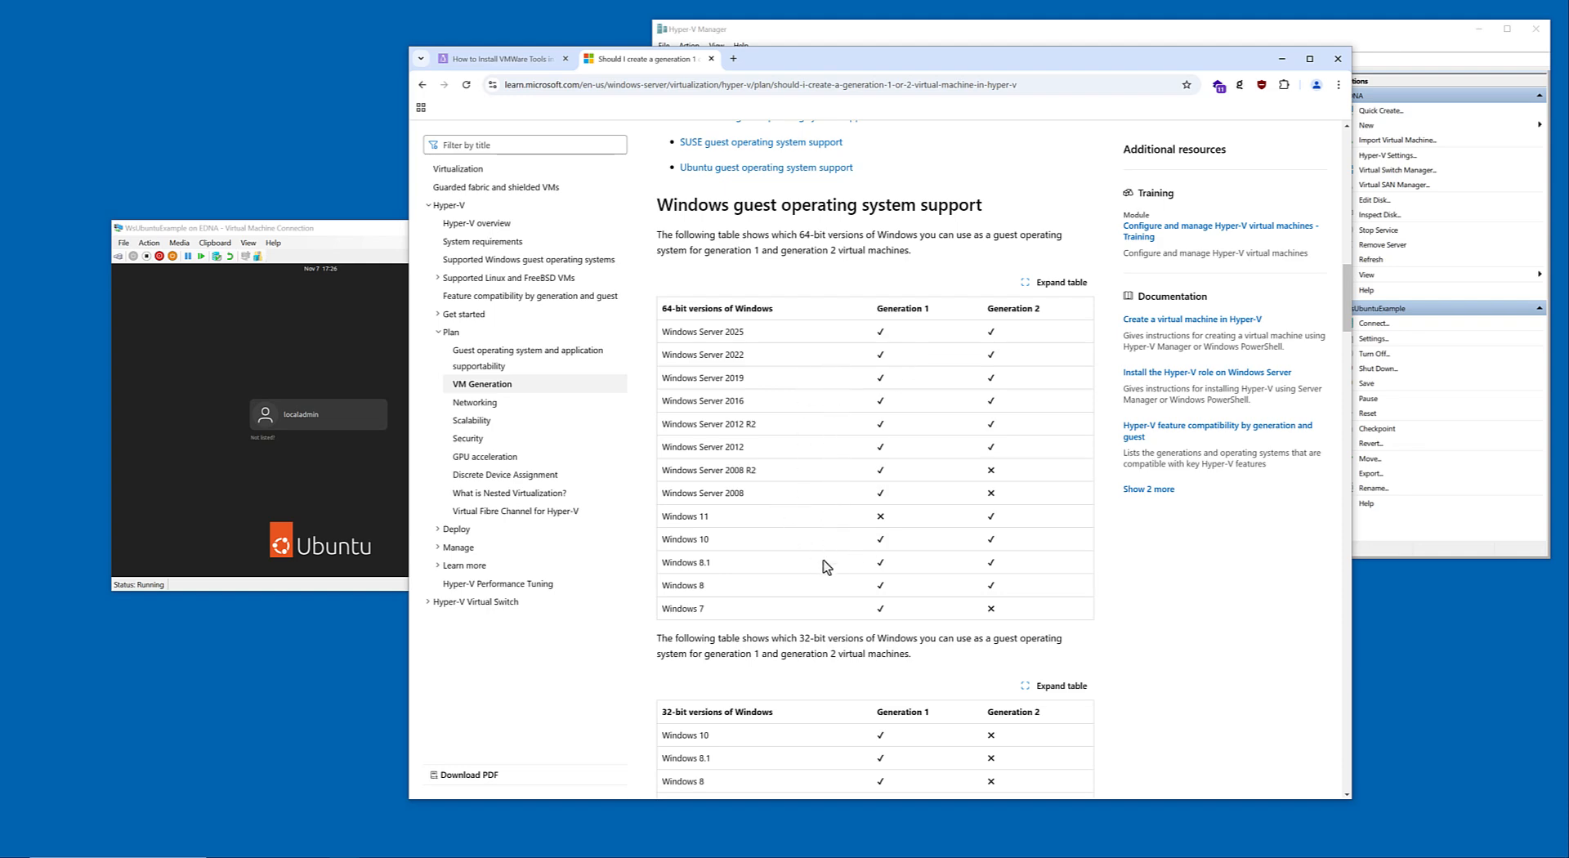
scroll(827, 562, down, 3)
scroll(822, 547, down, 15)
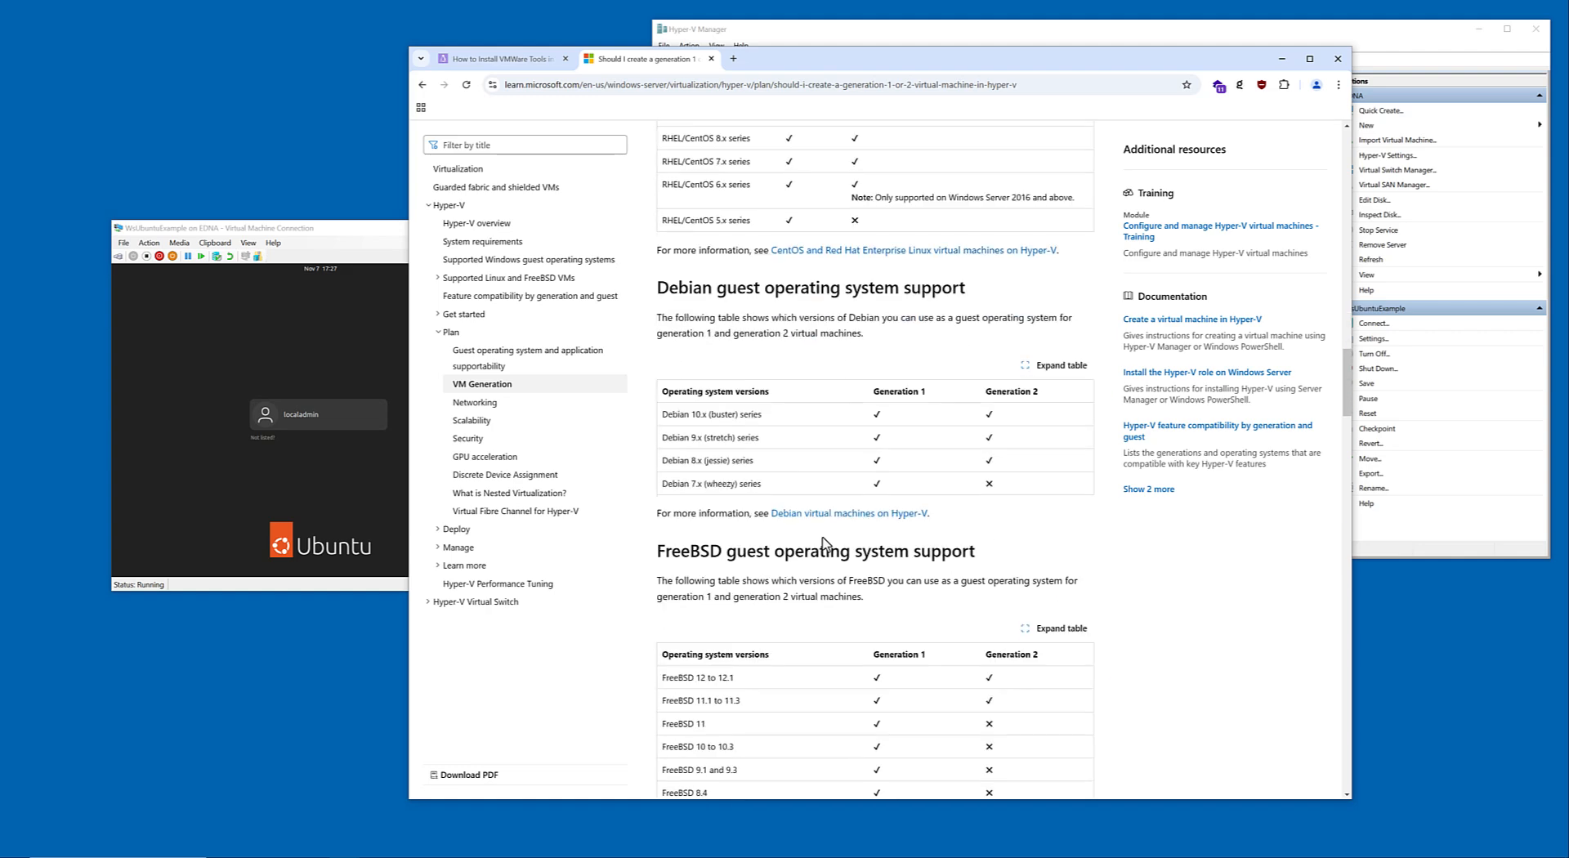
scroll(822, 539, down, 15)
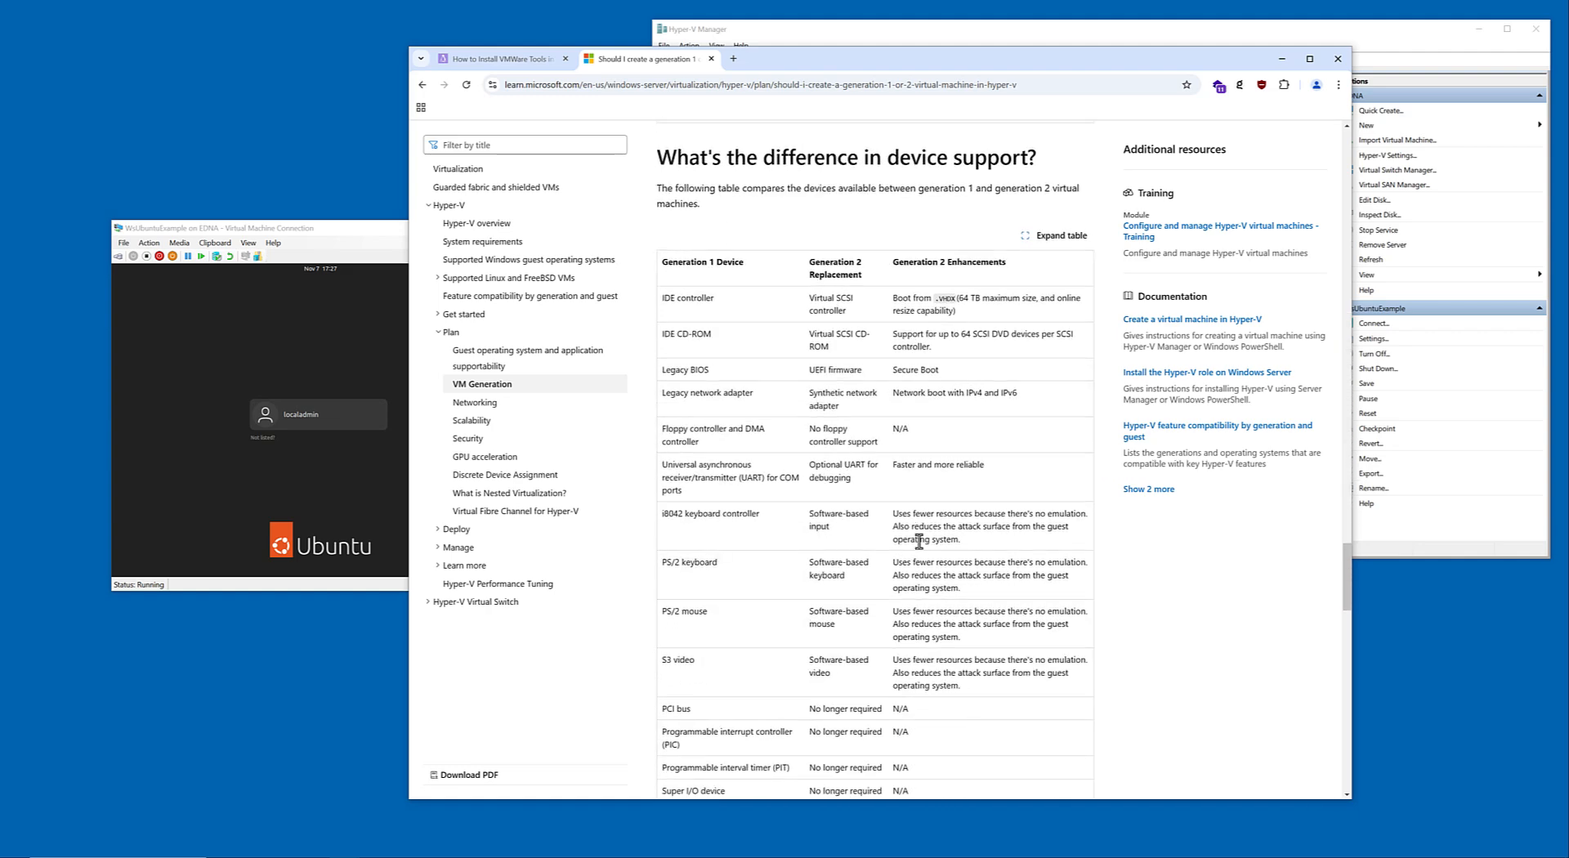
scroll(838, 430, down, 2)
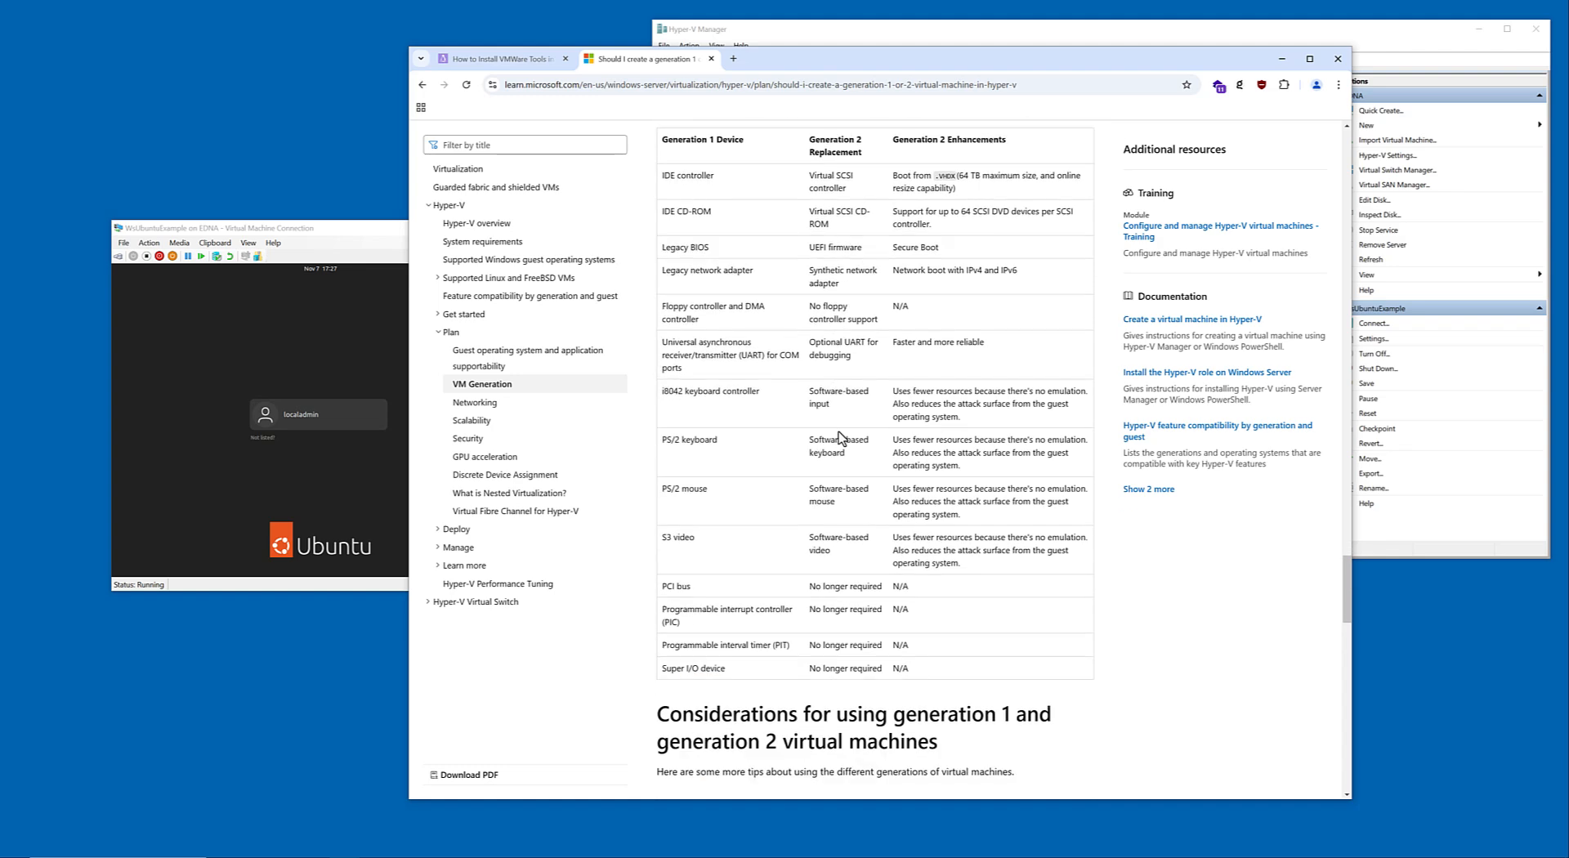
scroll(828, 488, down, 7)
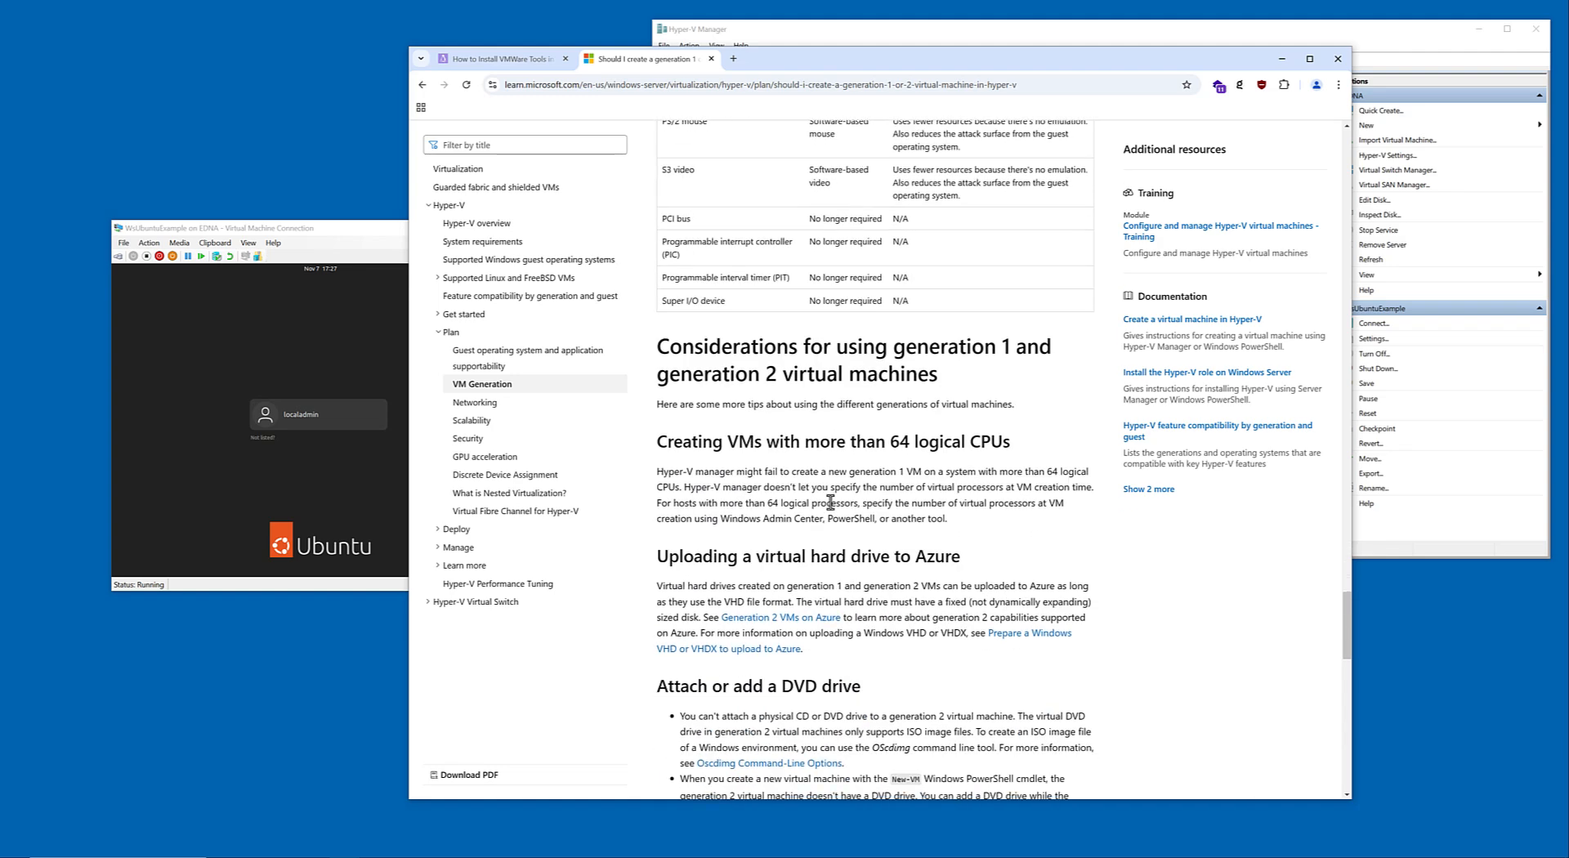
scroll(853, 477, down, 7)
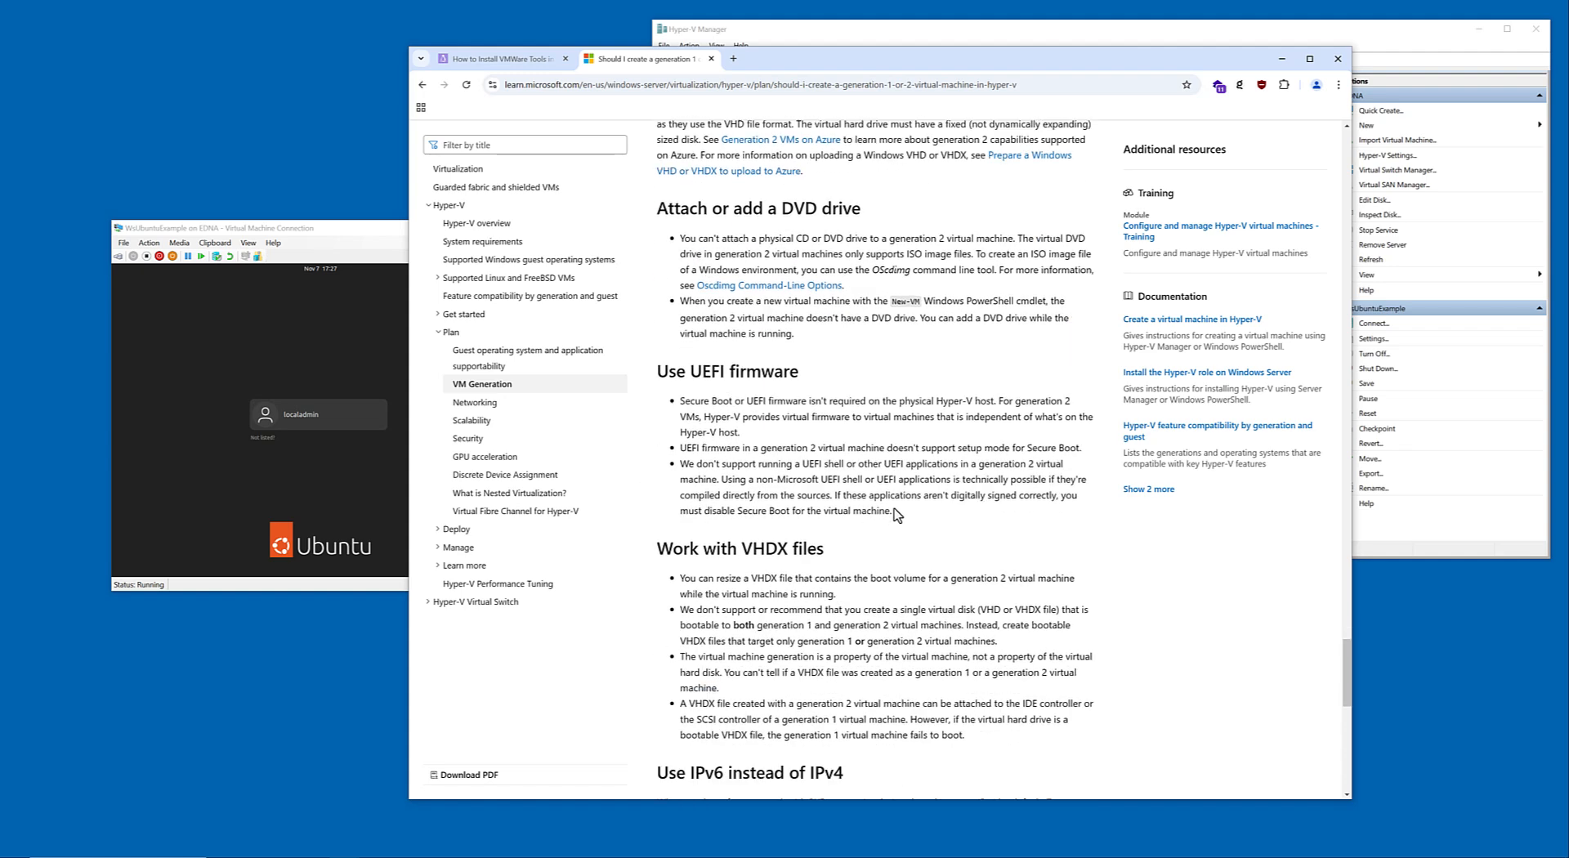
scroll(905, 513, down, 4)
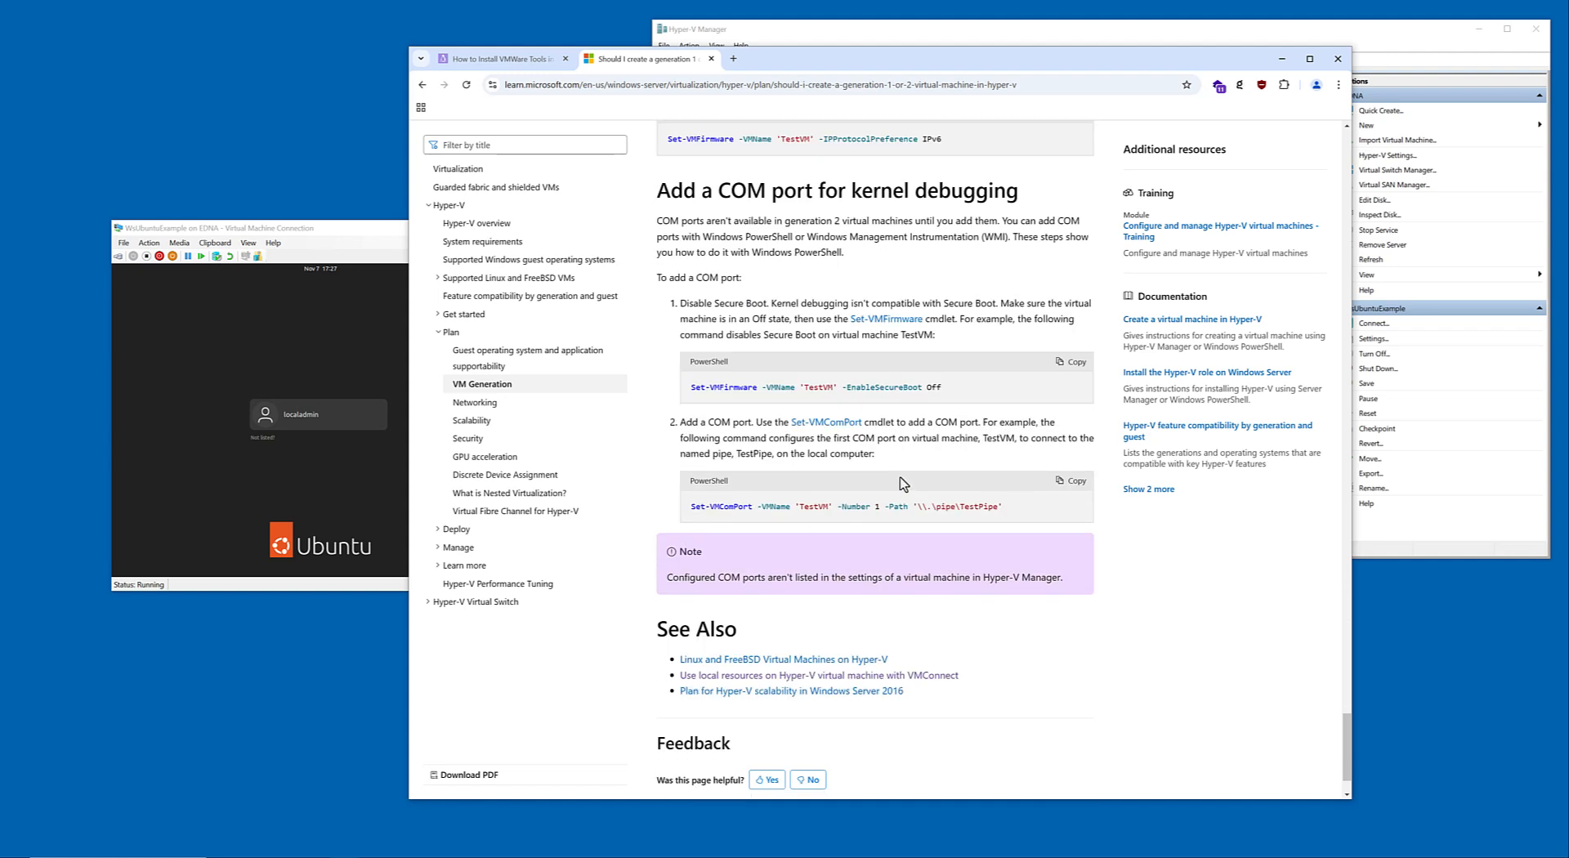
key(ctrl+f)
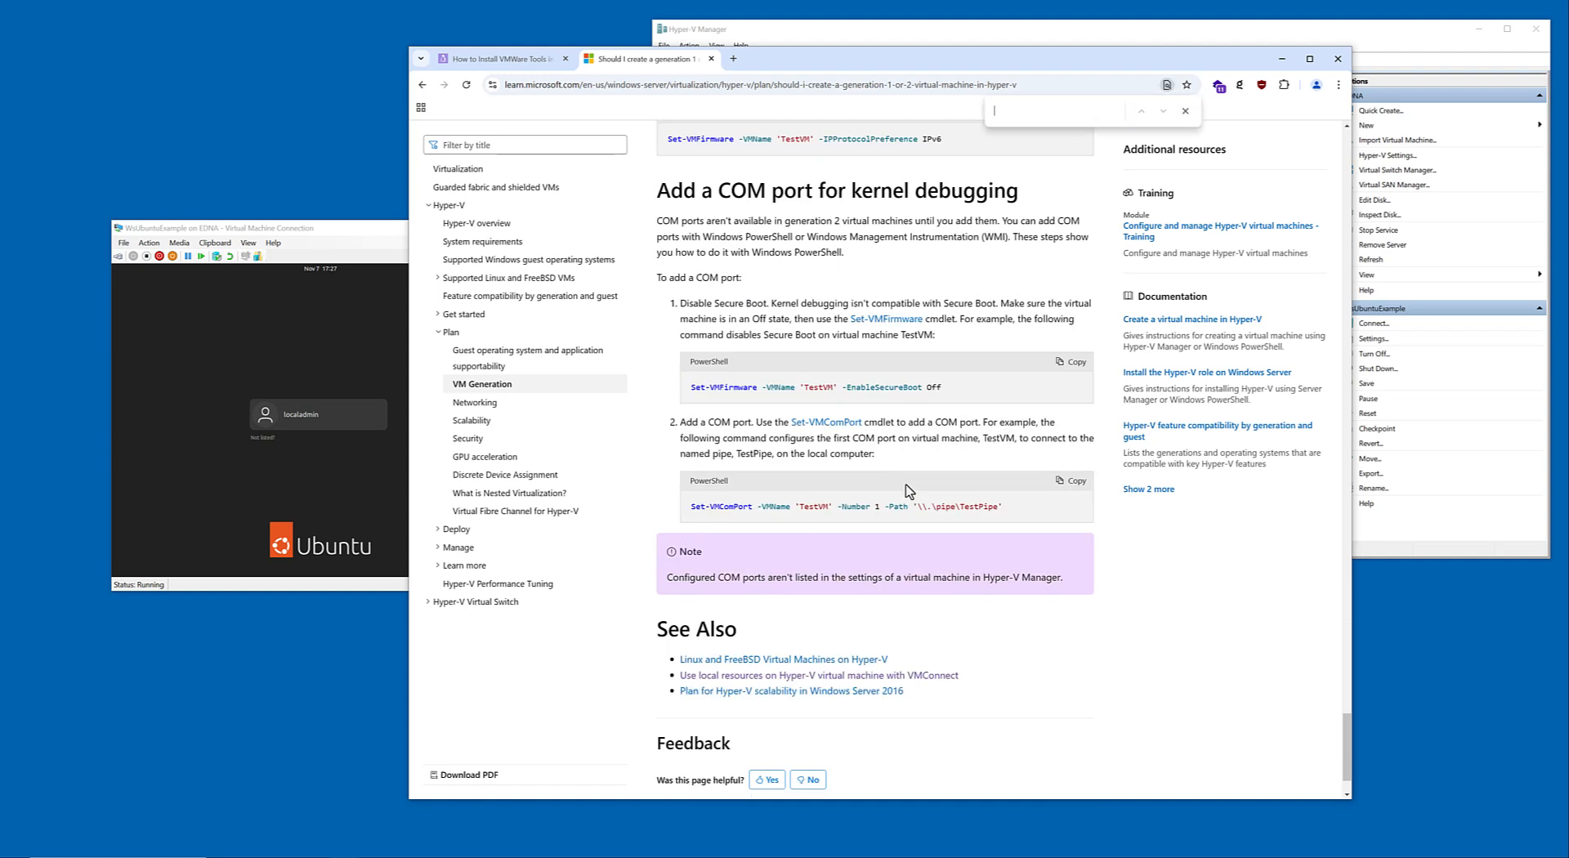
text(enhance)
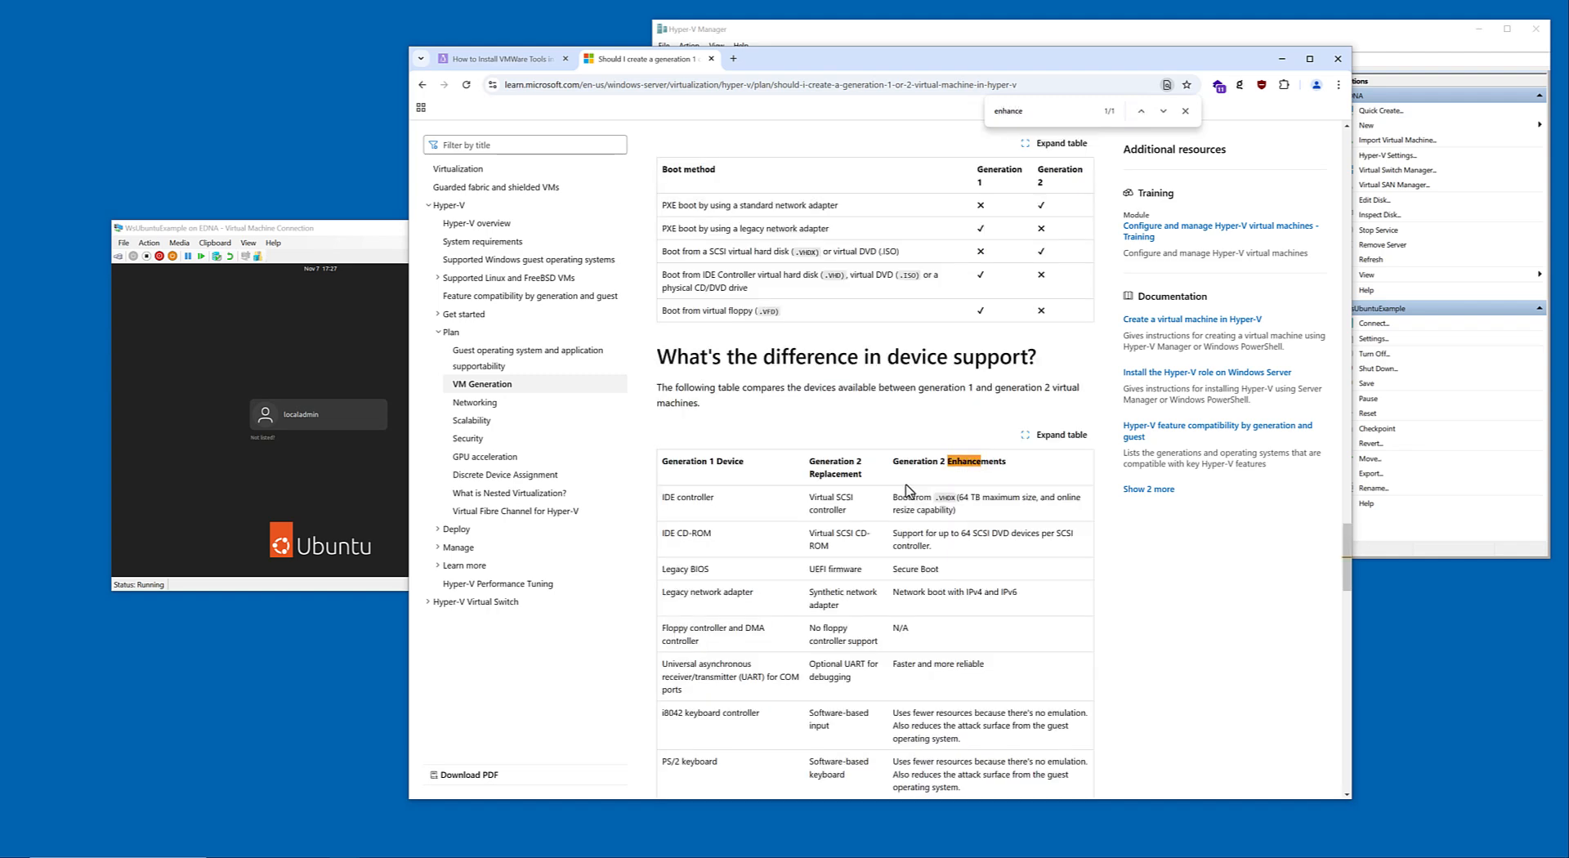
Close the WsUbuntuExample connection window and shut down that virtual machine in Hyper-V Manager.
click(388, 258)
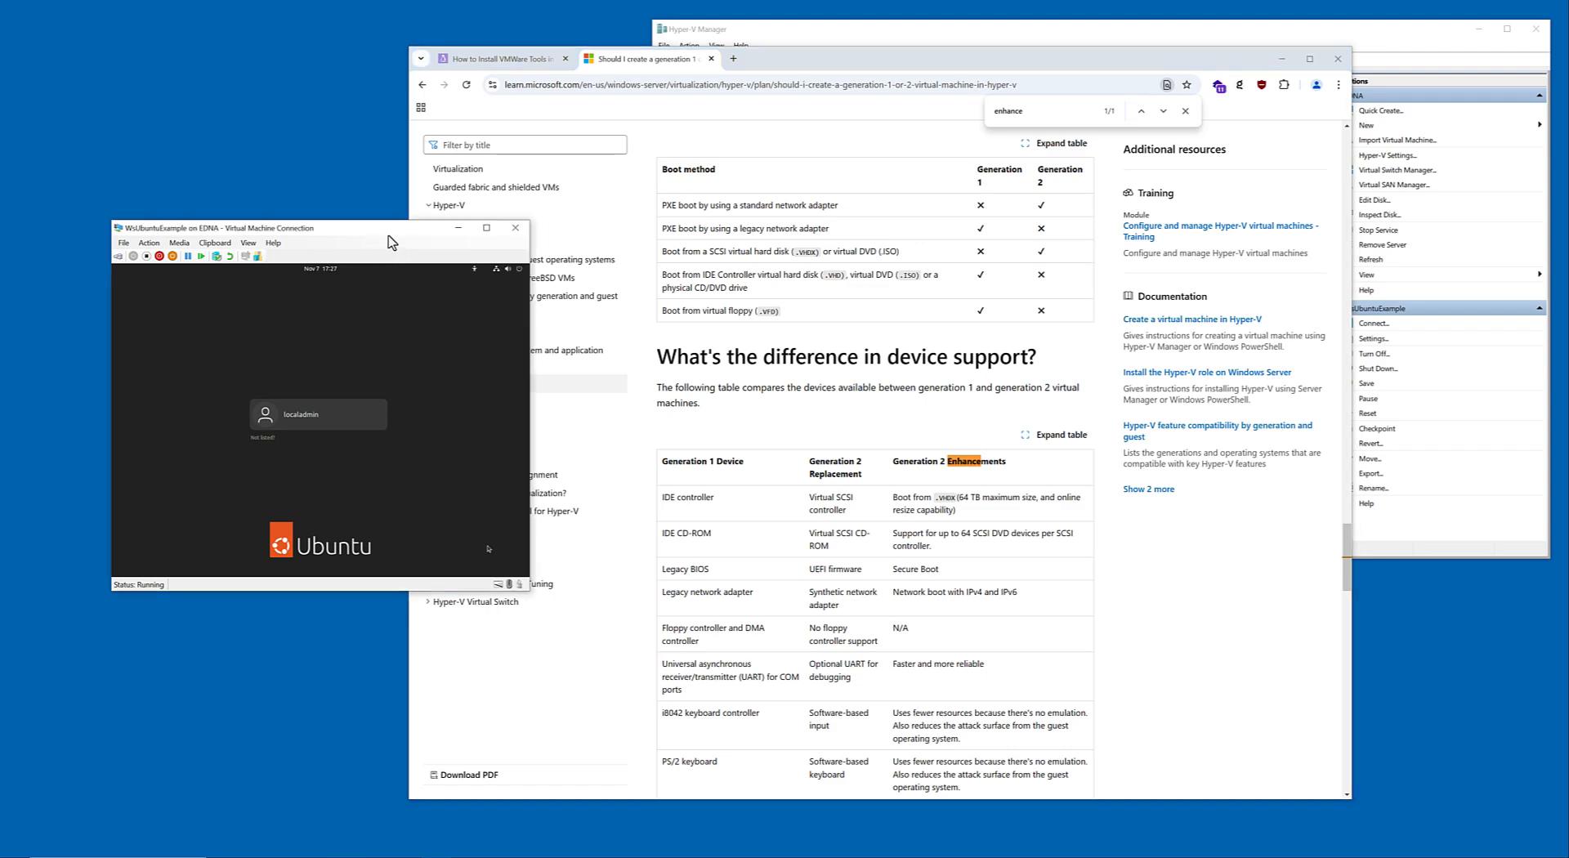
click(515, 228)
click(799, 26)
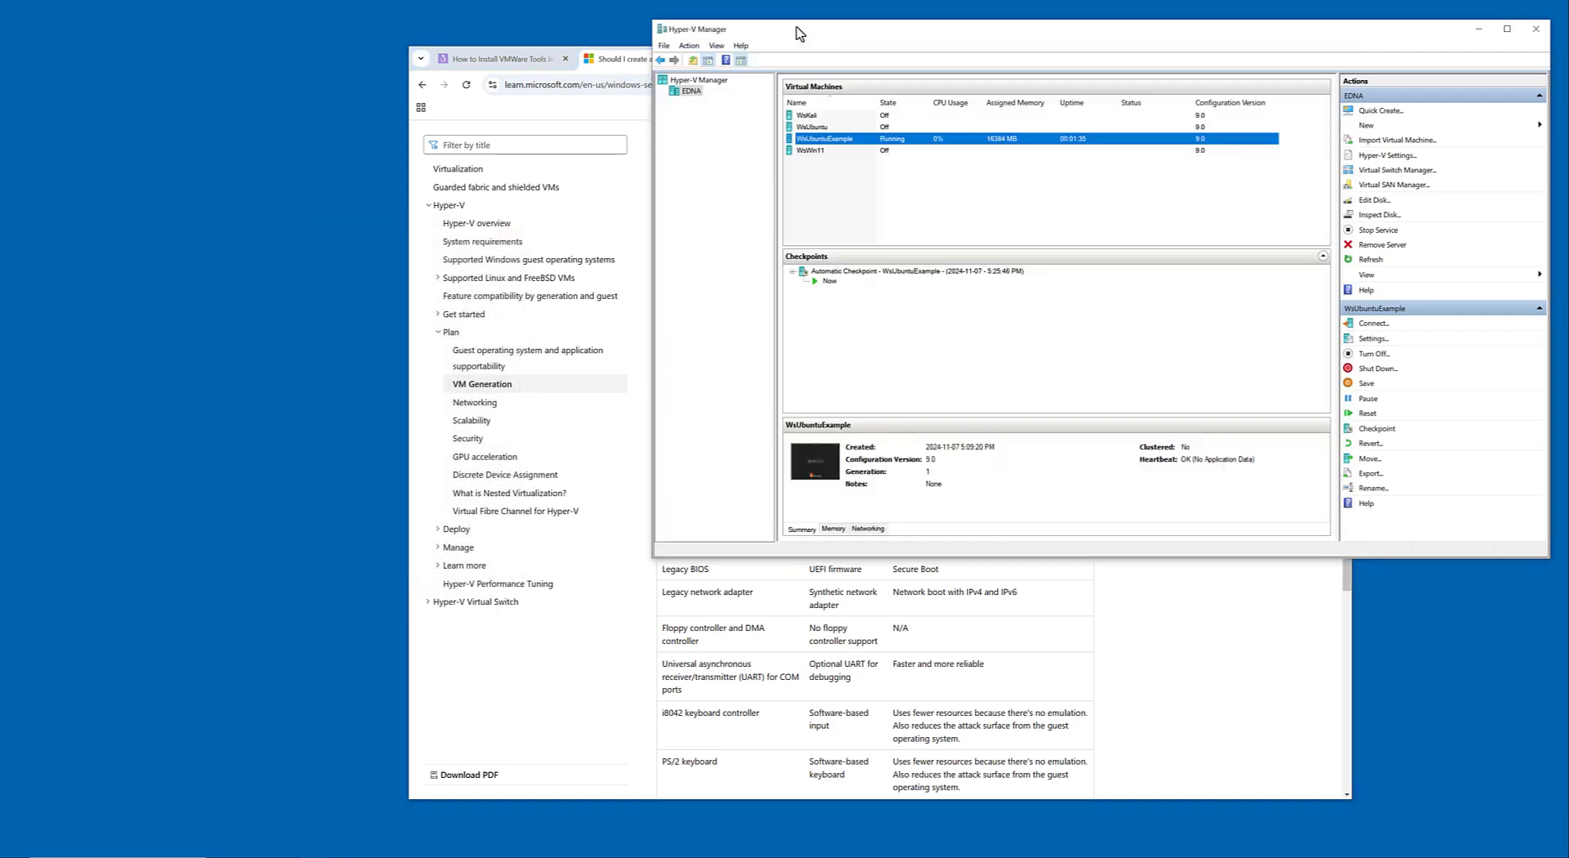
click(1378, 368)
Inspect the SCSI Controller, Checkpoints, Smart Paging and automatic start and stop settings of WsUbuntuExample, and close them without saving.
click(1373, 339)
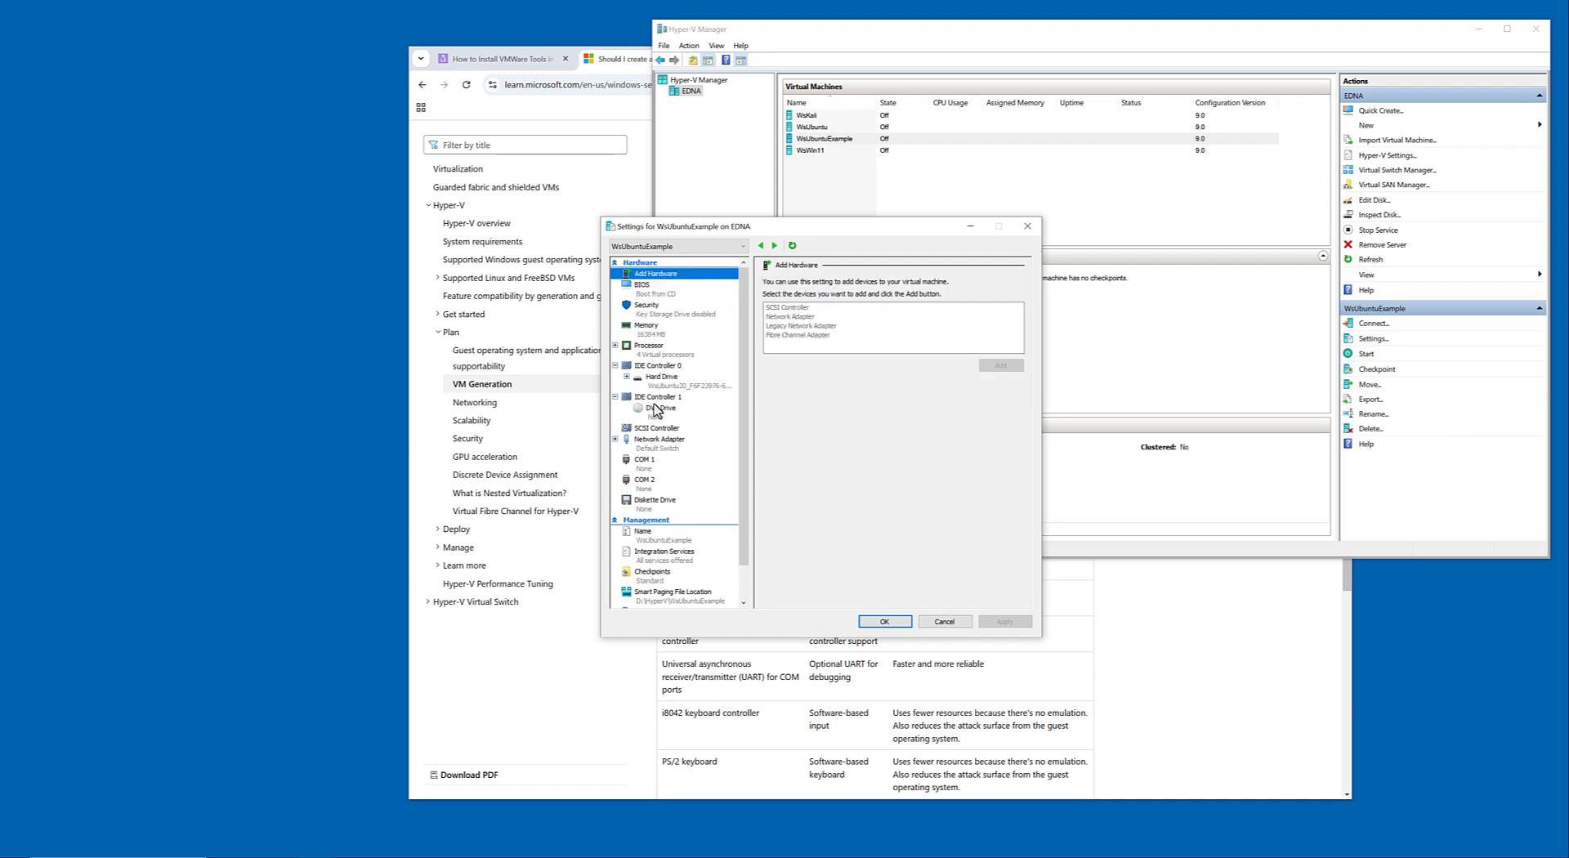
click(646, 428)
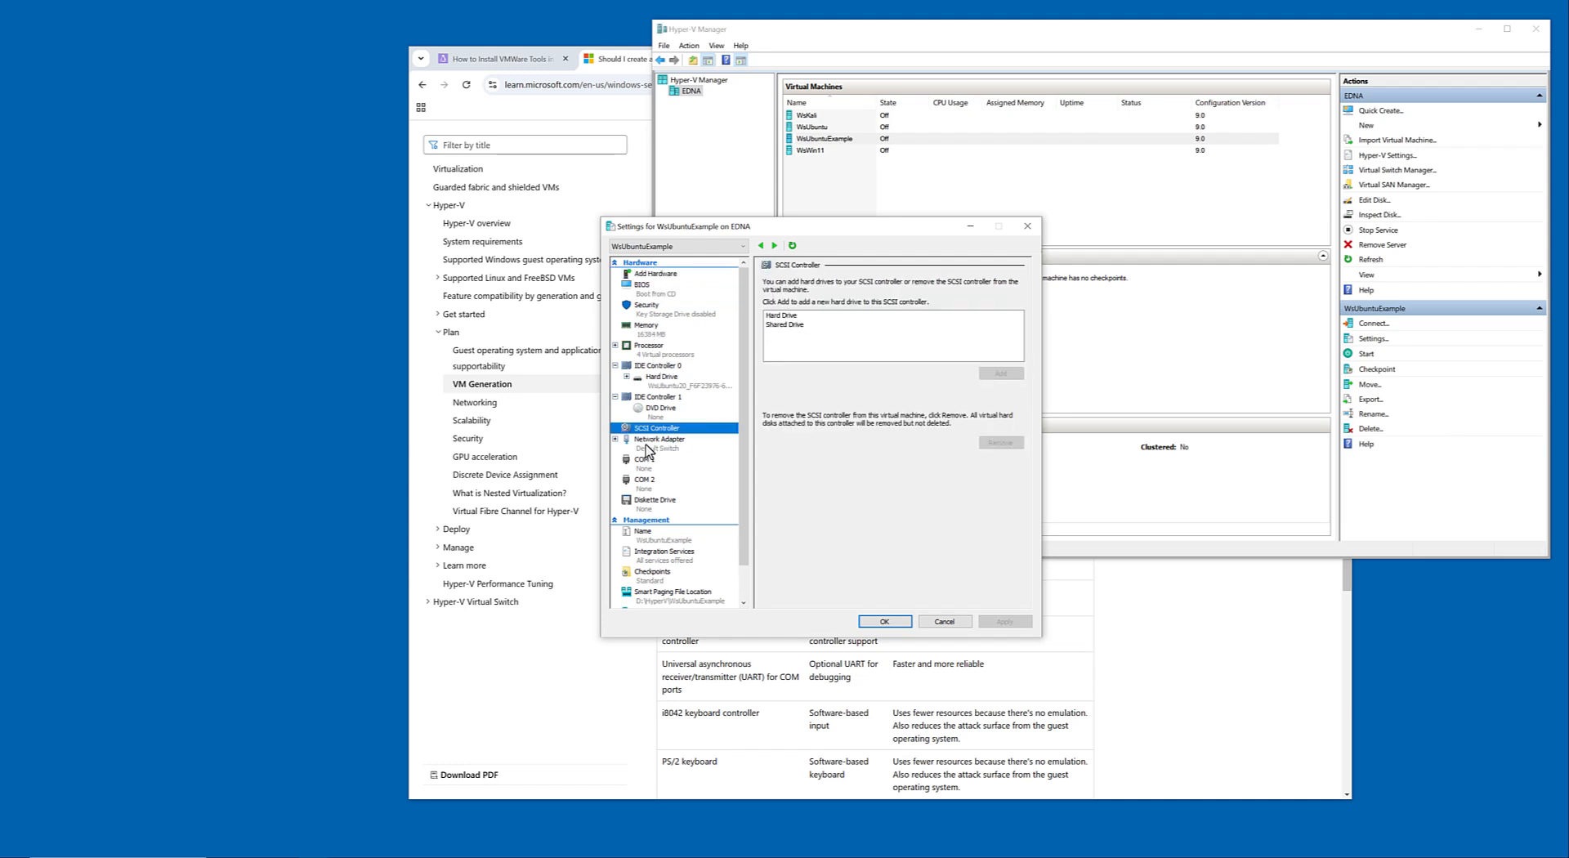
click(645, 550)
click(647, 538)
scroll(646, 538, down, 2)
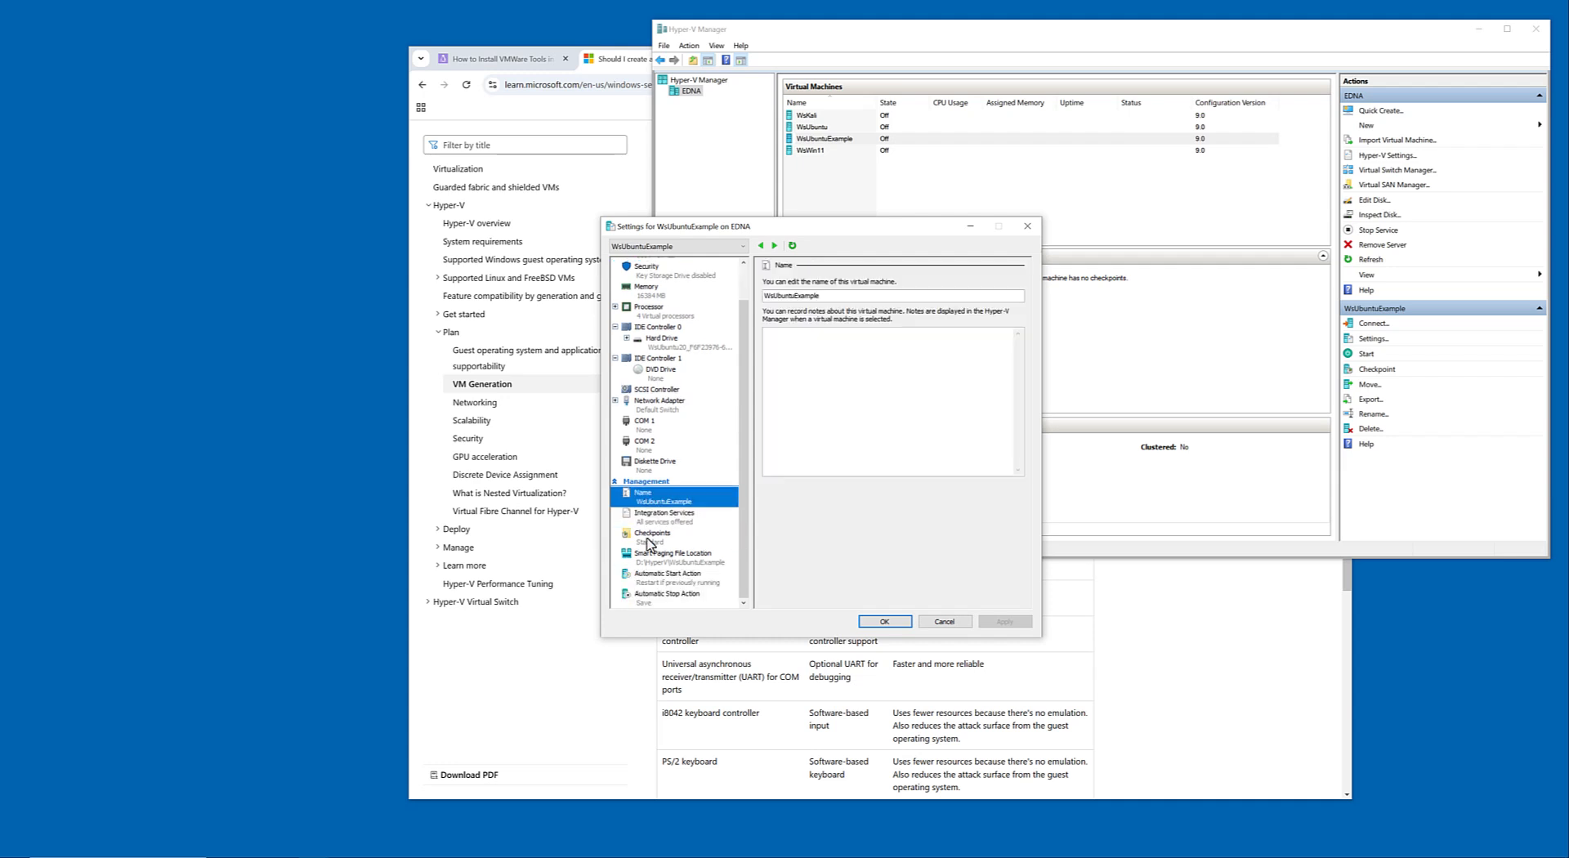
click(650, 537)
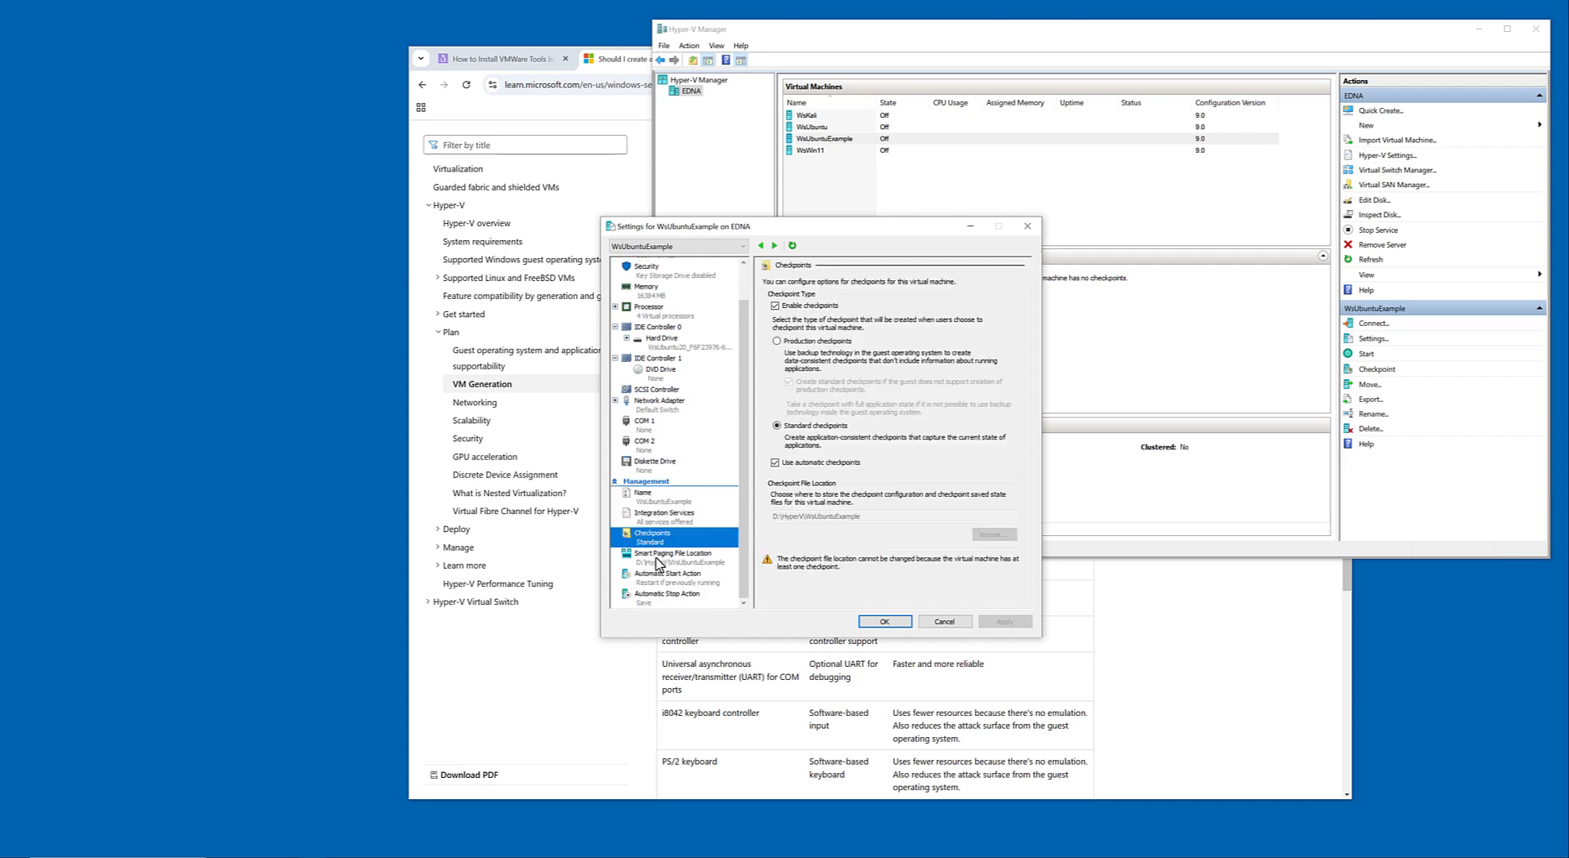
click(656, 558)
click(654, 576)
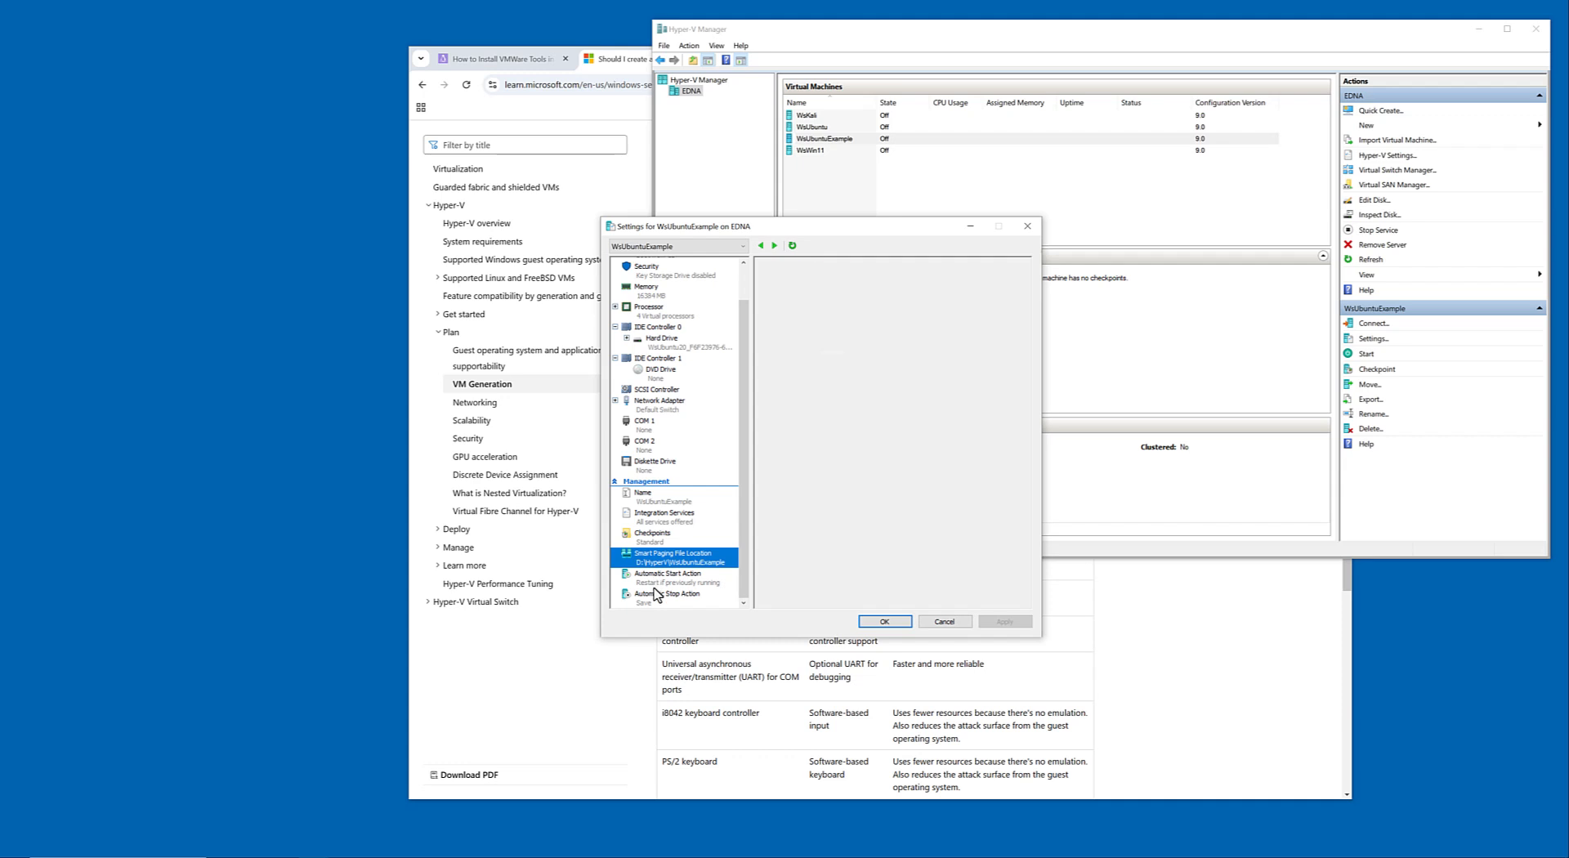
click(654, 600)
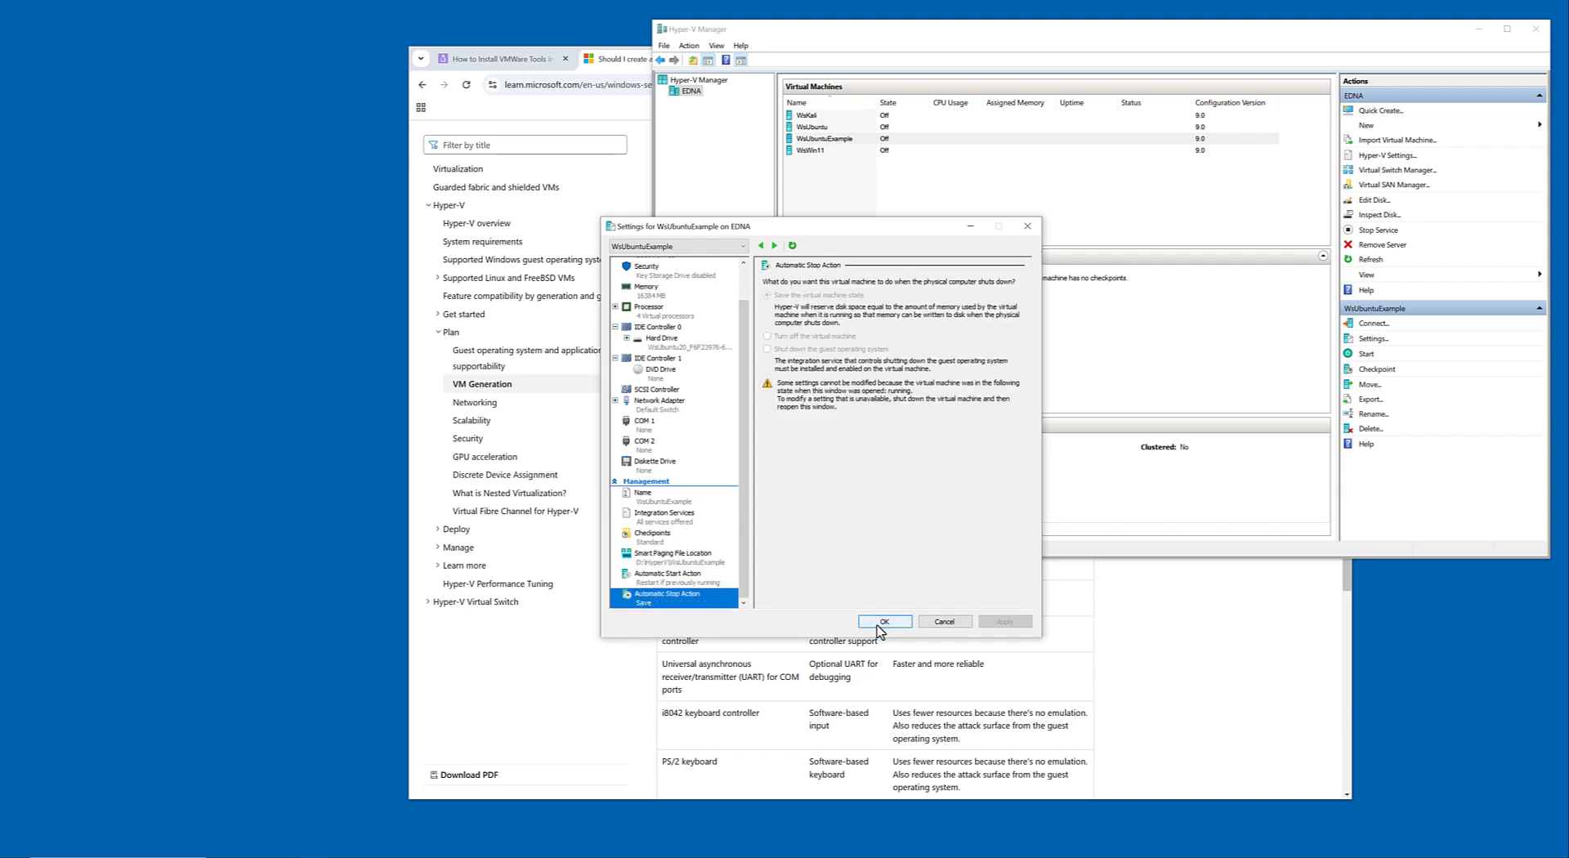
click(944, 621)
Set the automatic start action of WsUbuntuExample to Nothing and its automatic stop action to Shut down the guest operating system, and save.
click(1367, 340)
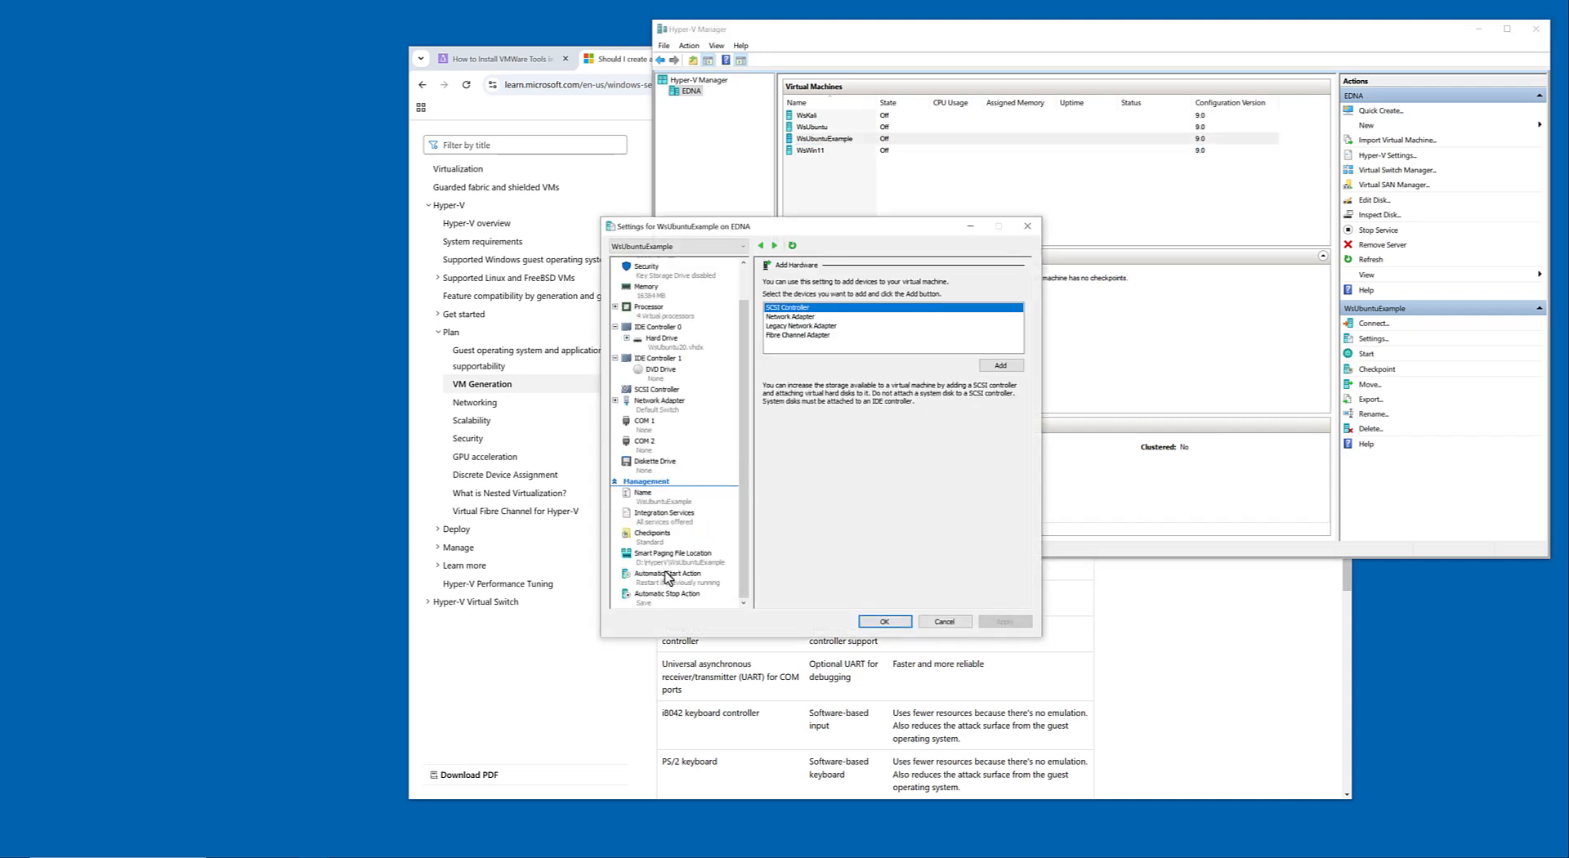
click(668, 577)
click(786, 295)
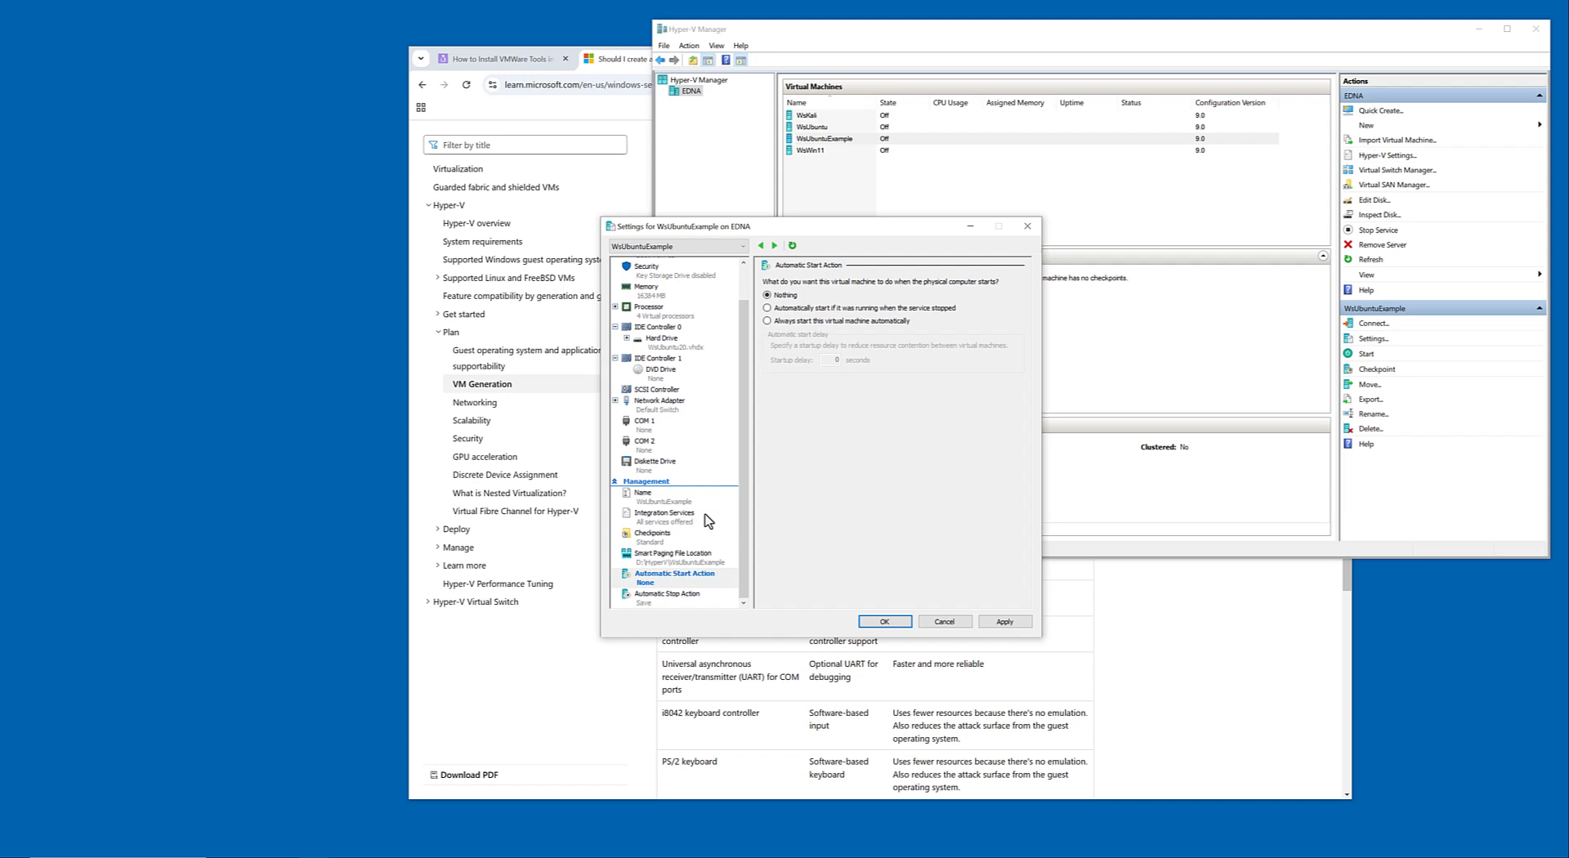
click(667, 595)
click(797, 337)
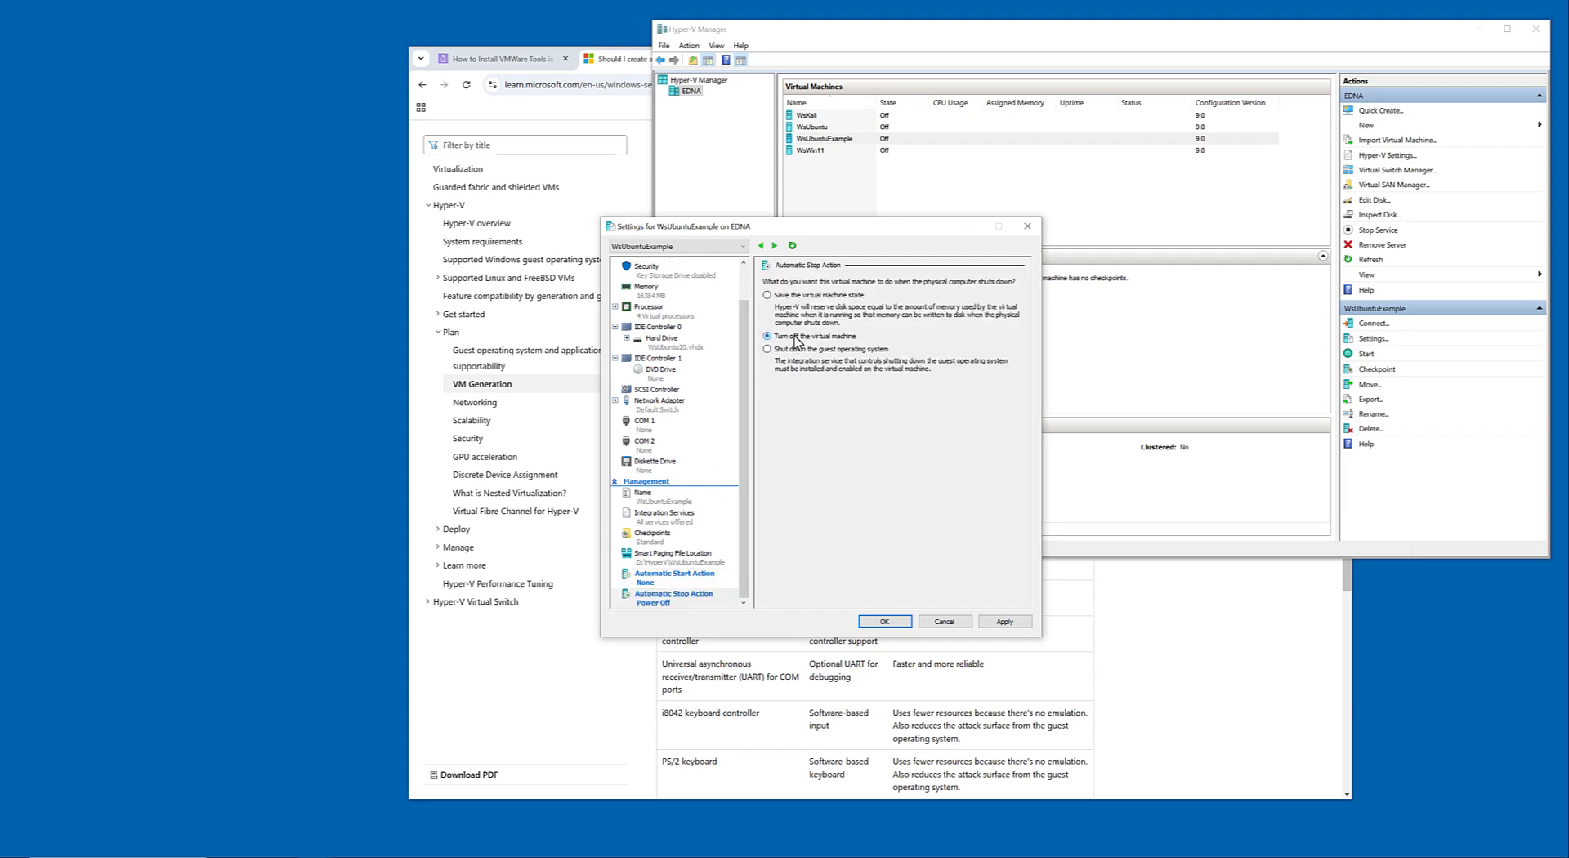
click(798, 351)
click(1023, 623)
scroll(666, 469, up, 2)
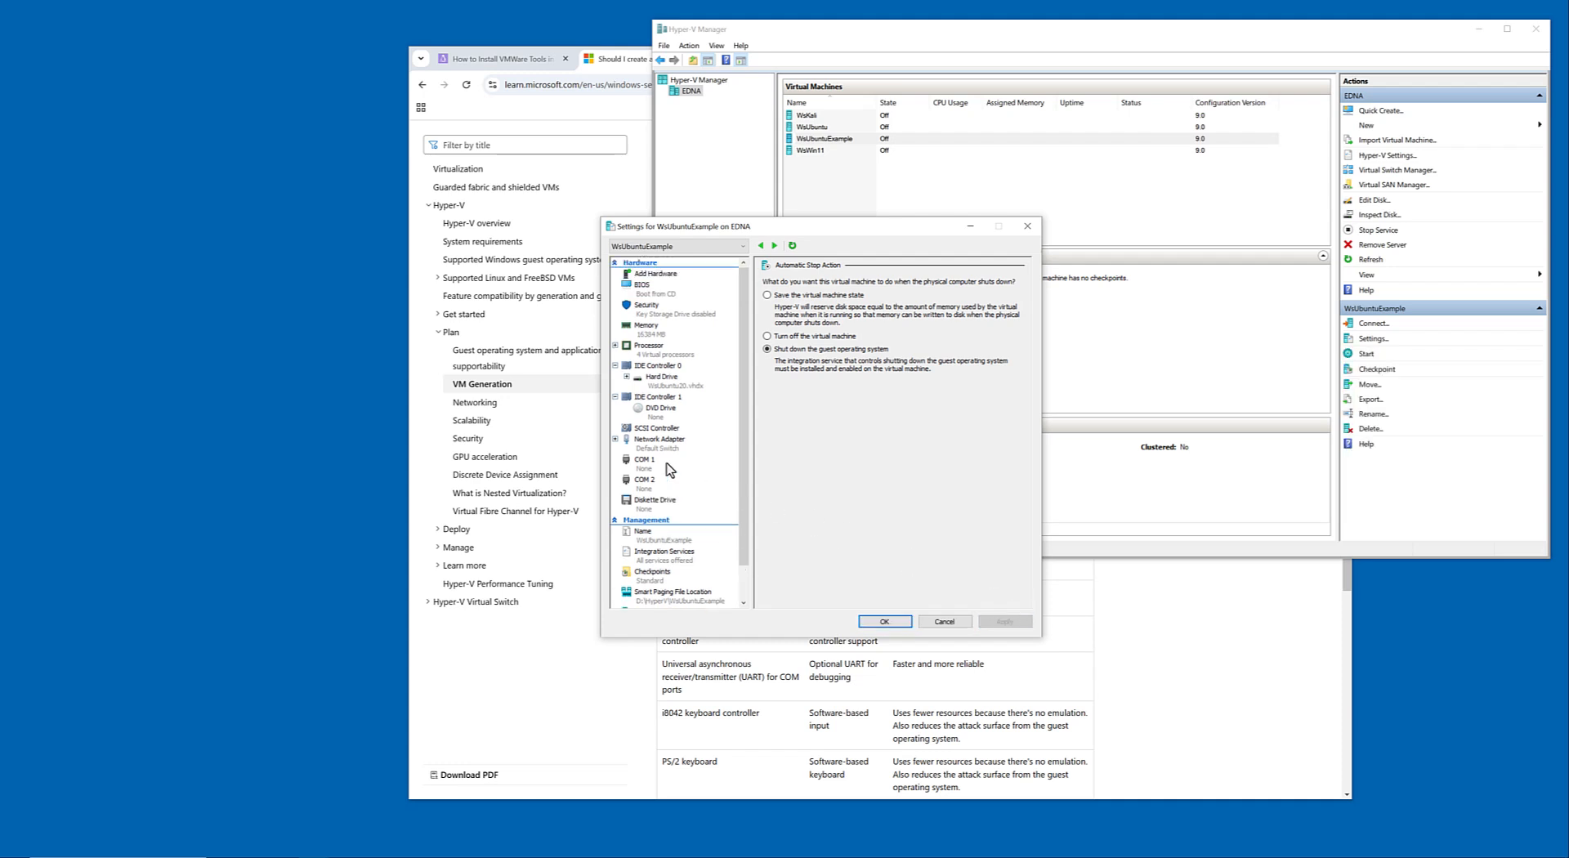
click(654, 282)
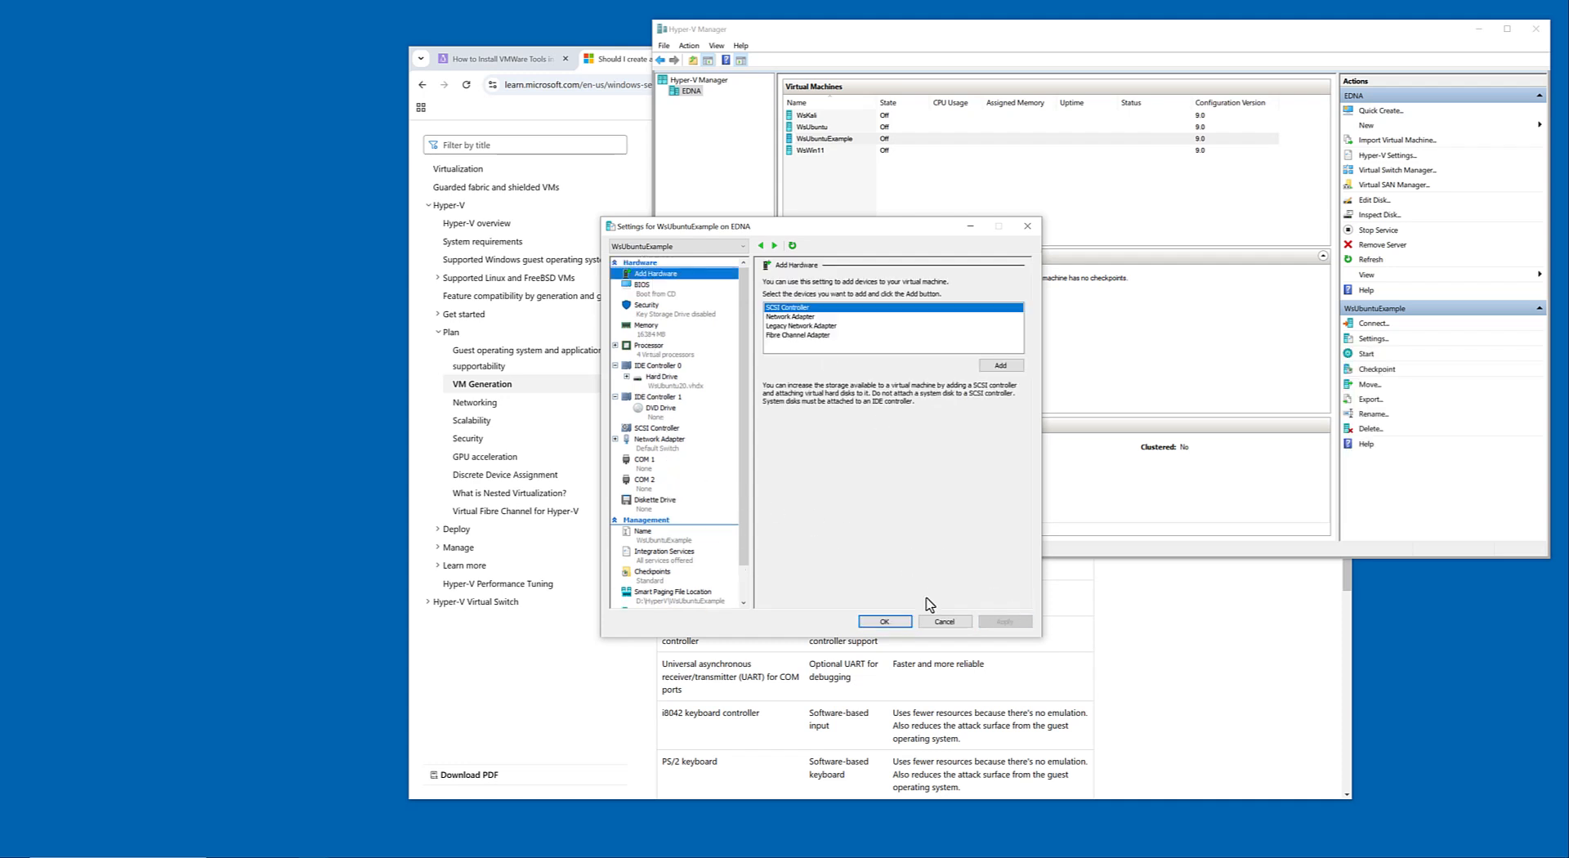
click(884, 621)
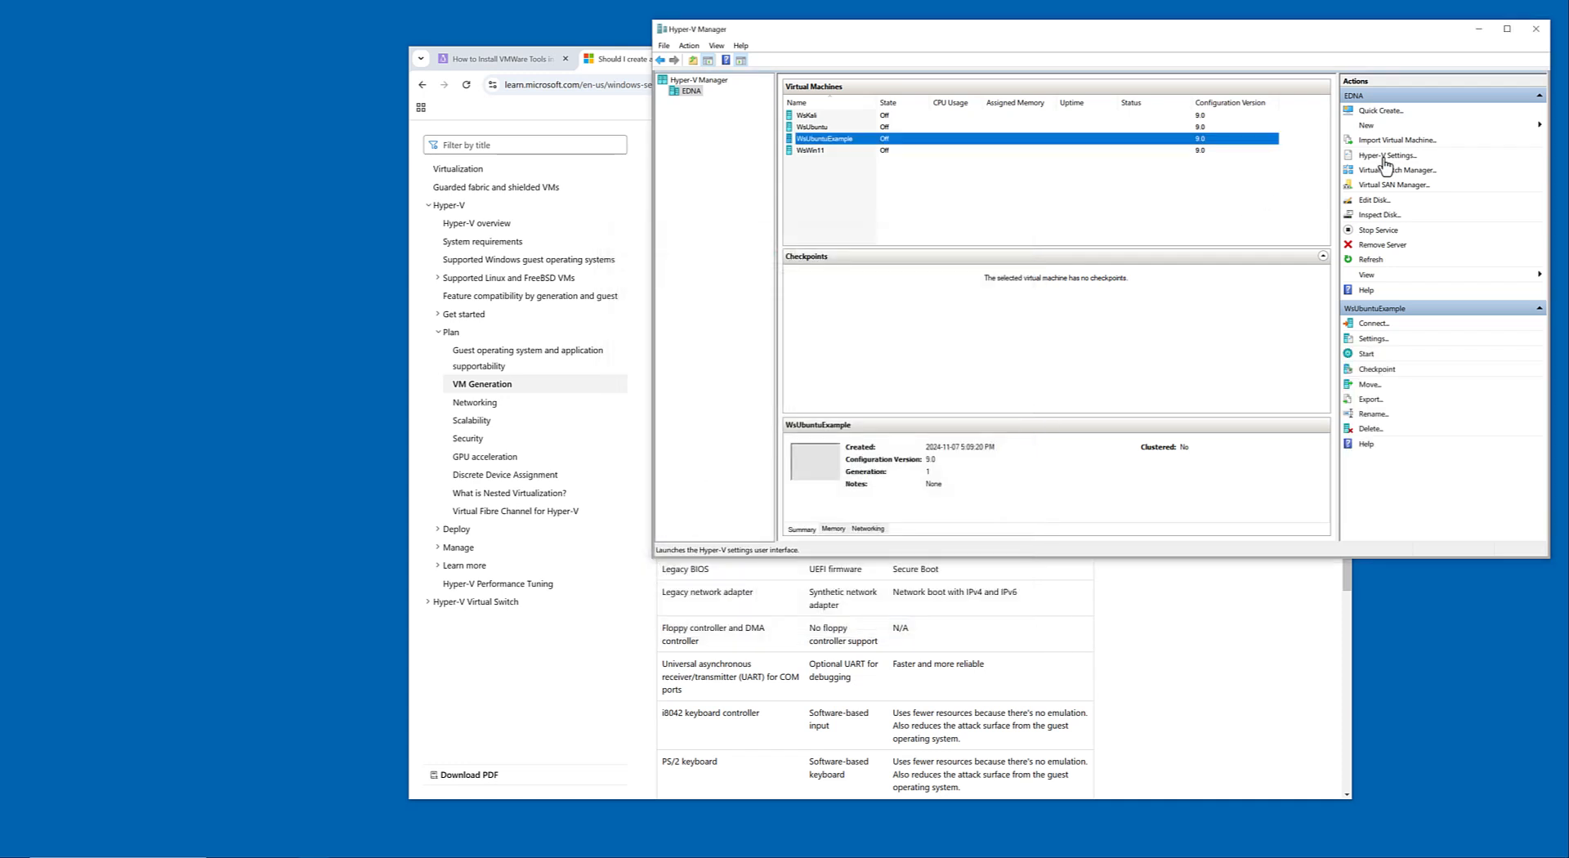
Open the settings of the WsUbuntu virtual machine and examine its Management options, including Checkpoints and the automatic start and stop actions.
click(828, 126)
click(1368, 339)
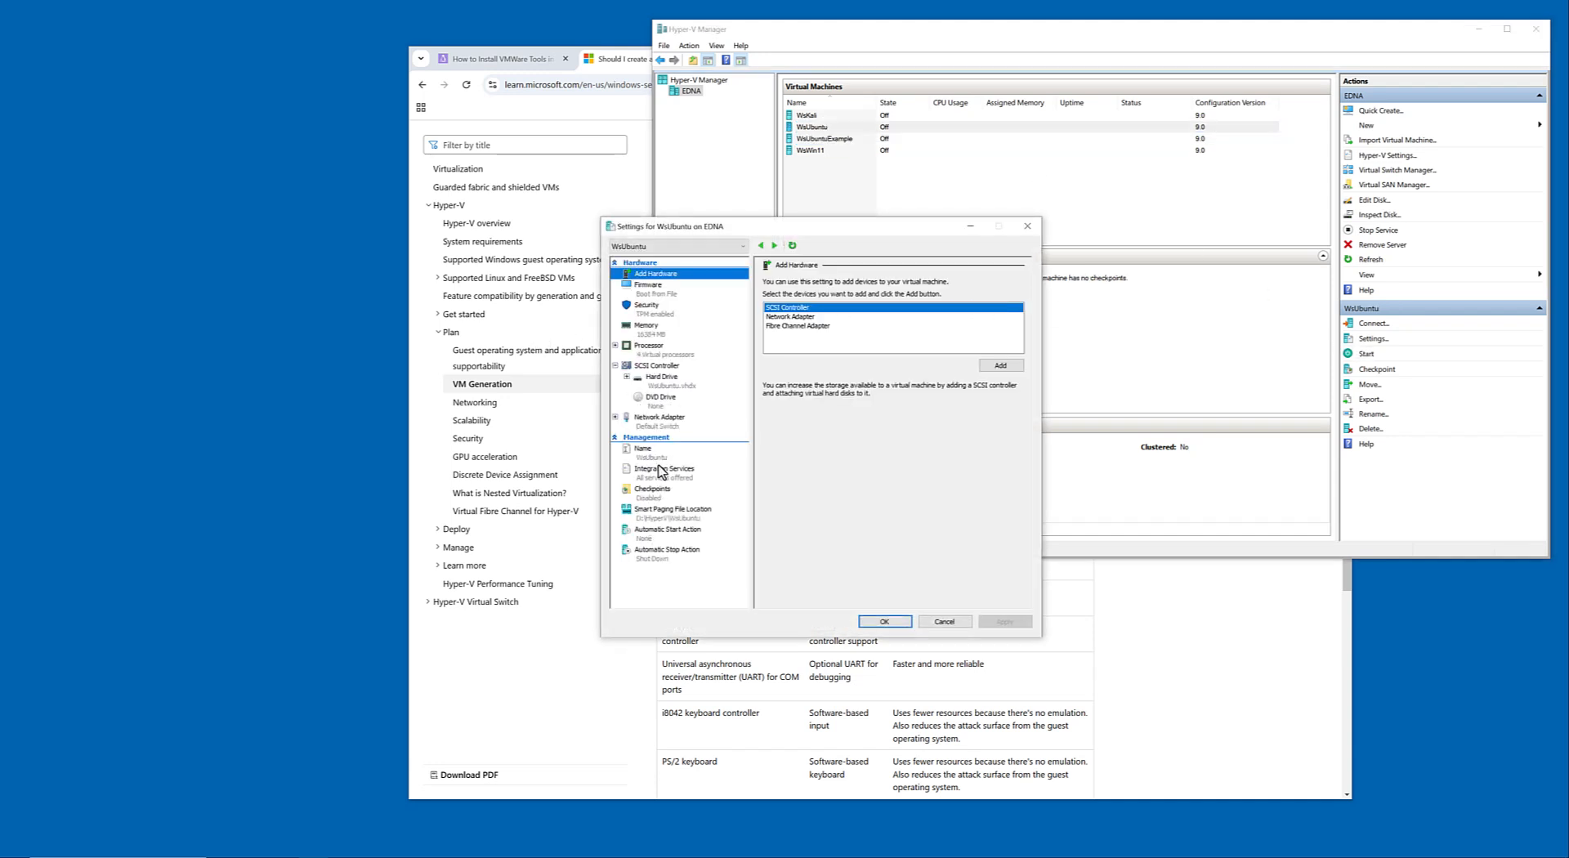
click(662, 472)
click(654, 451)
click(657, 495)
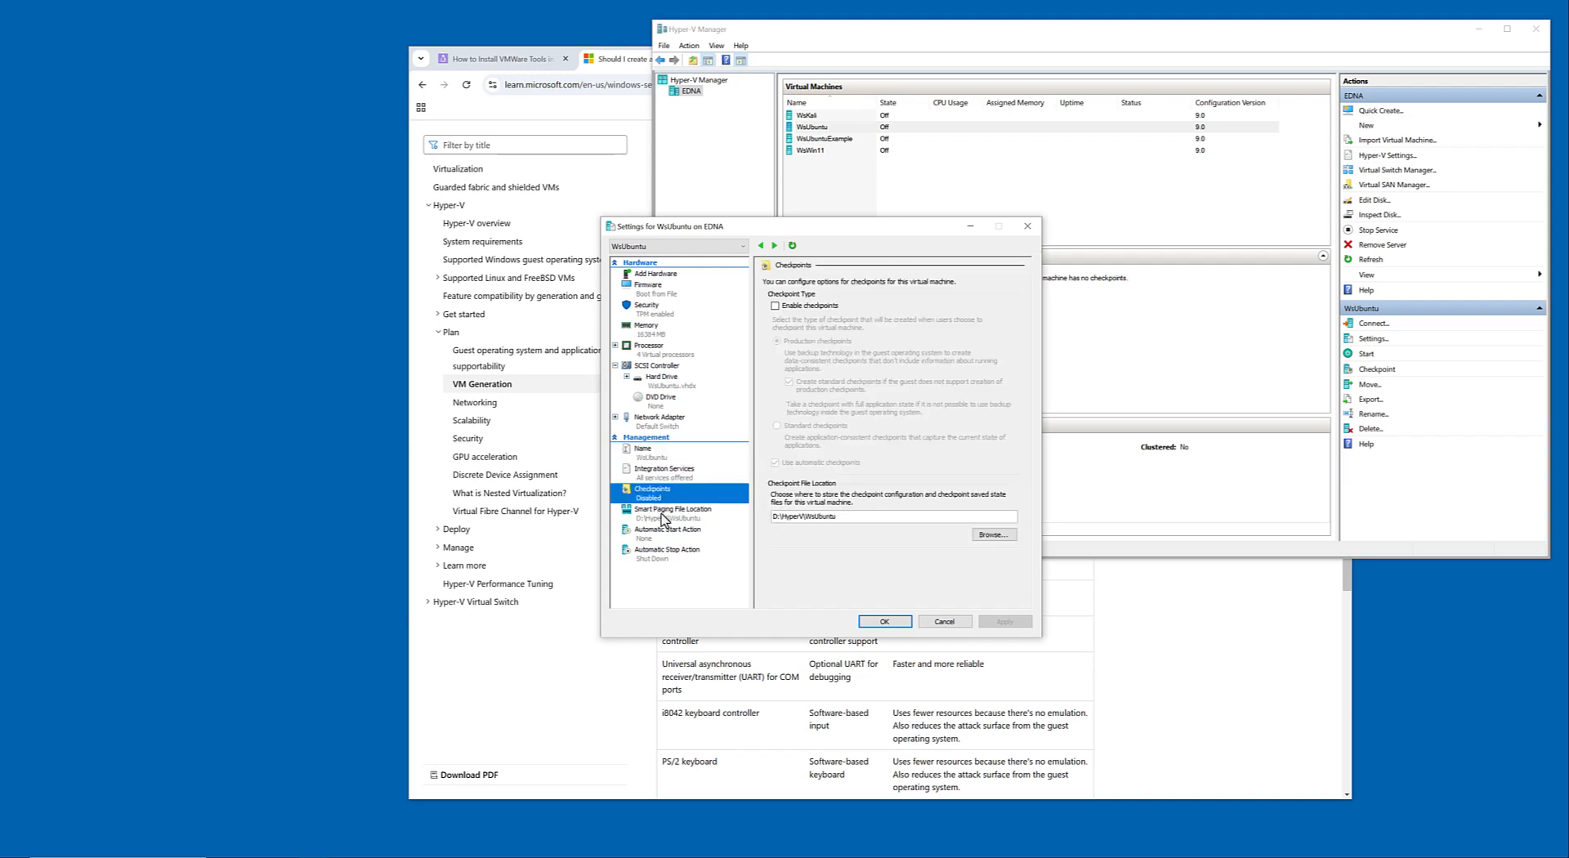
click(663, 514)
click(664, 533)
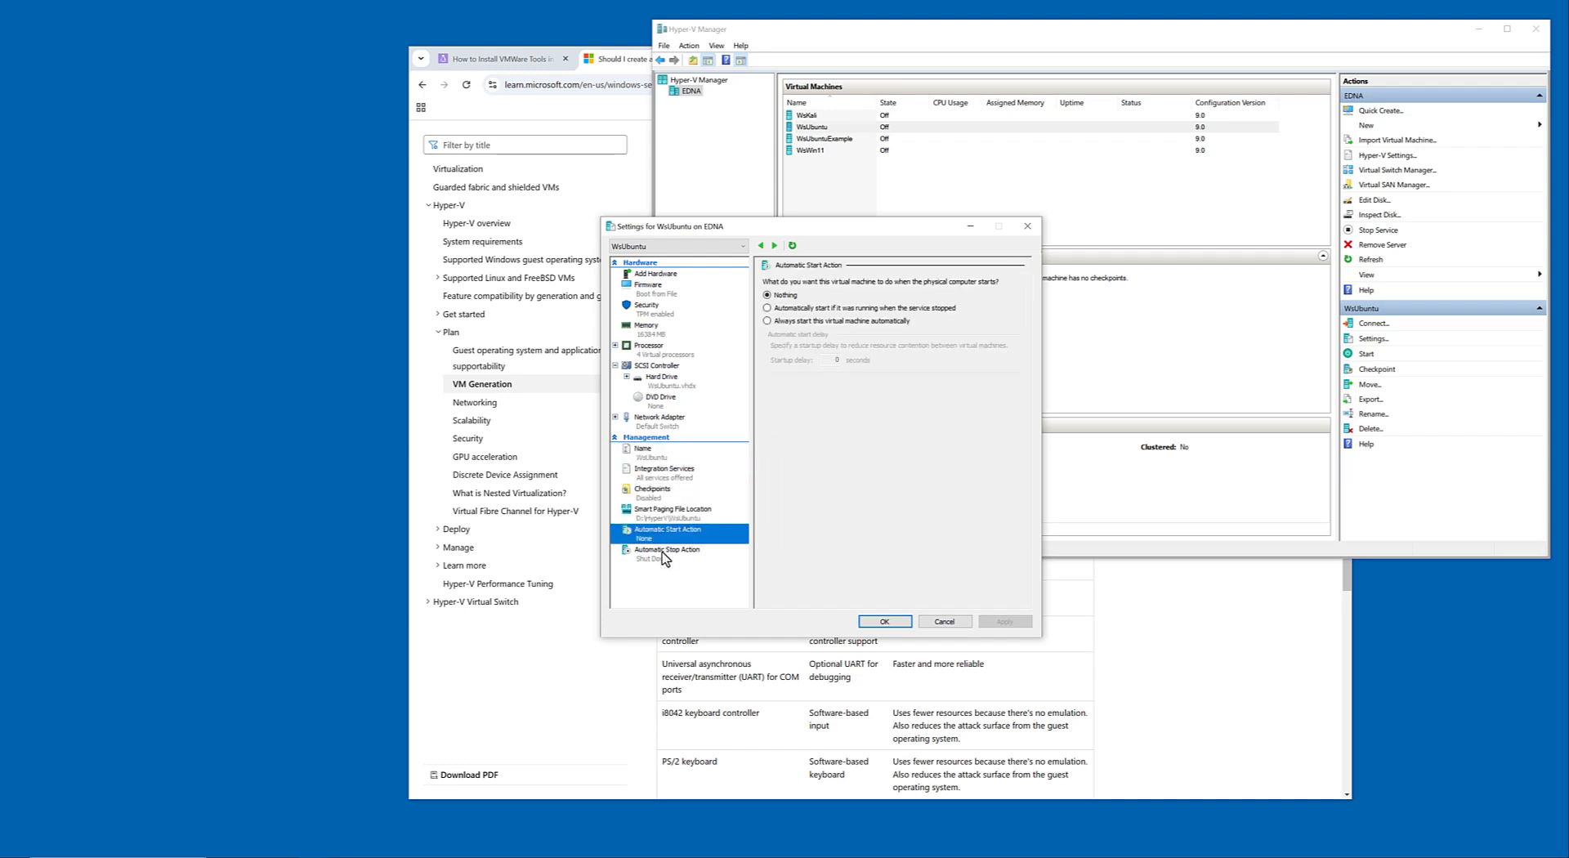
click(665, 553)
Examine the Security, Memory, Processor, SCSI Controller and Network Adapter settings of WsUbuntu, and close the dialog without saving.
click(650, 284)
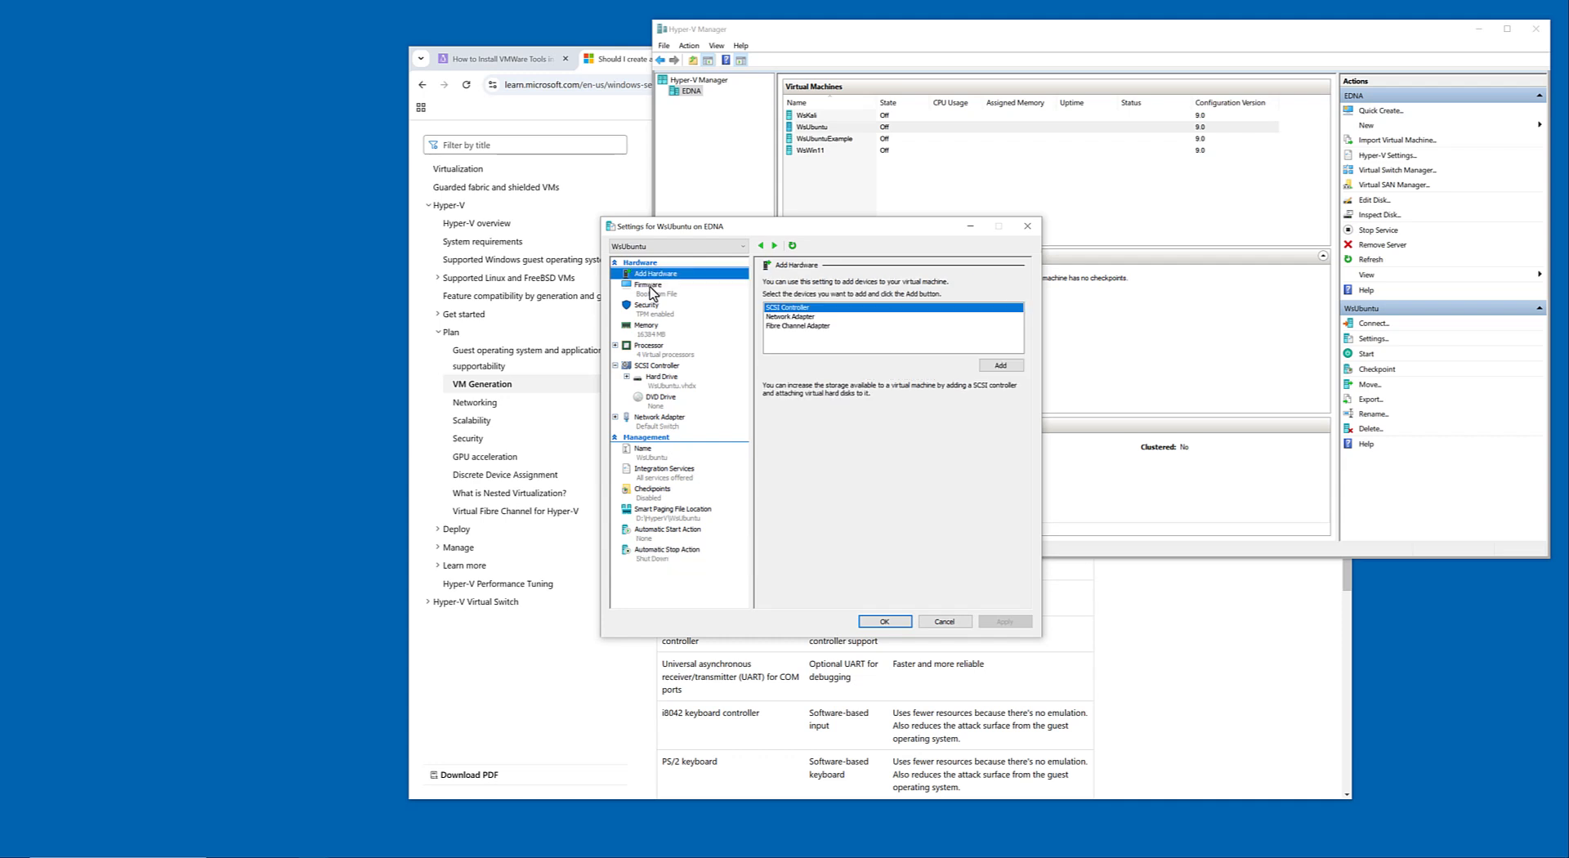
click(651, 310)
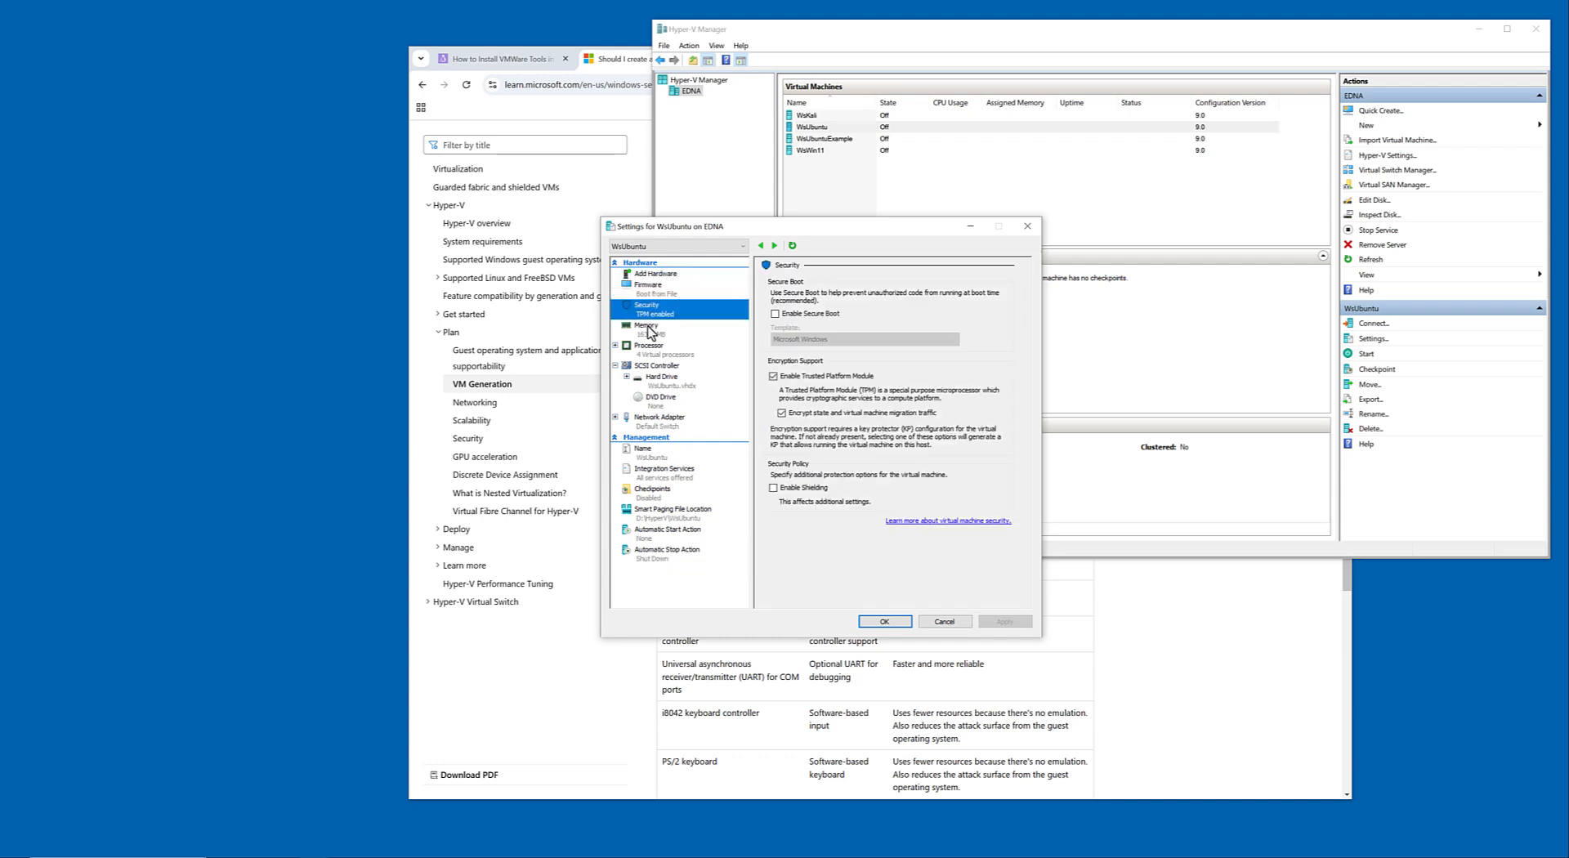
click(651, 329)
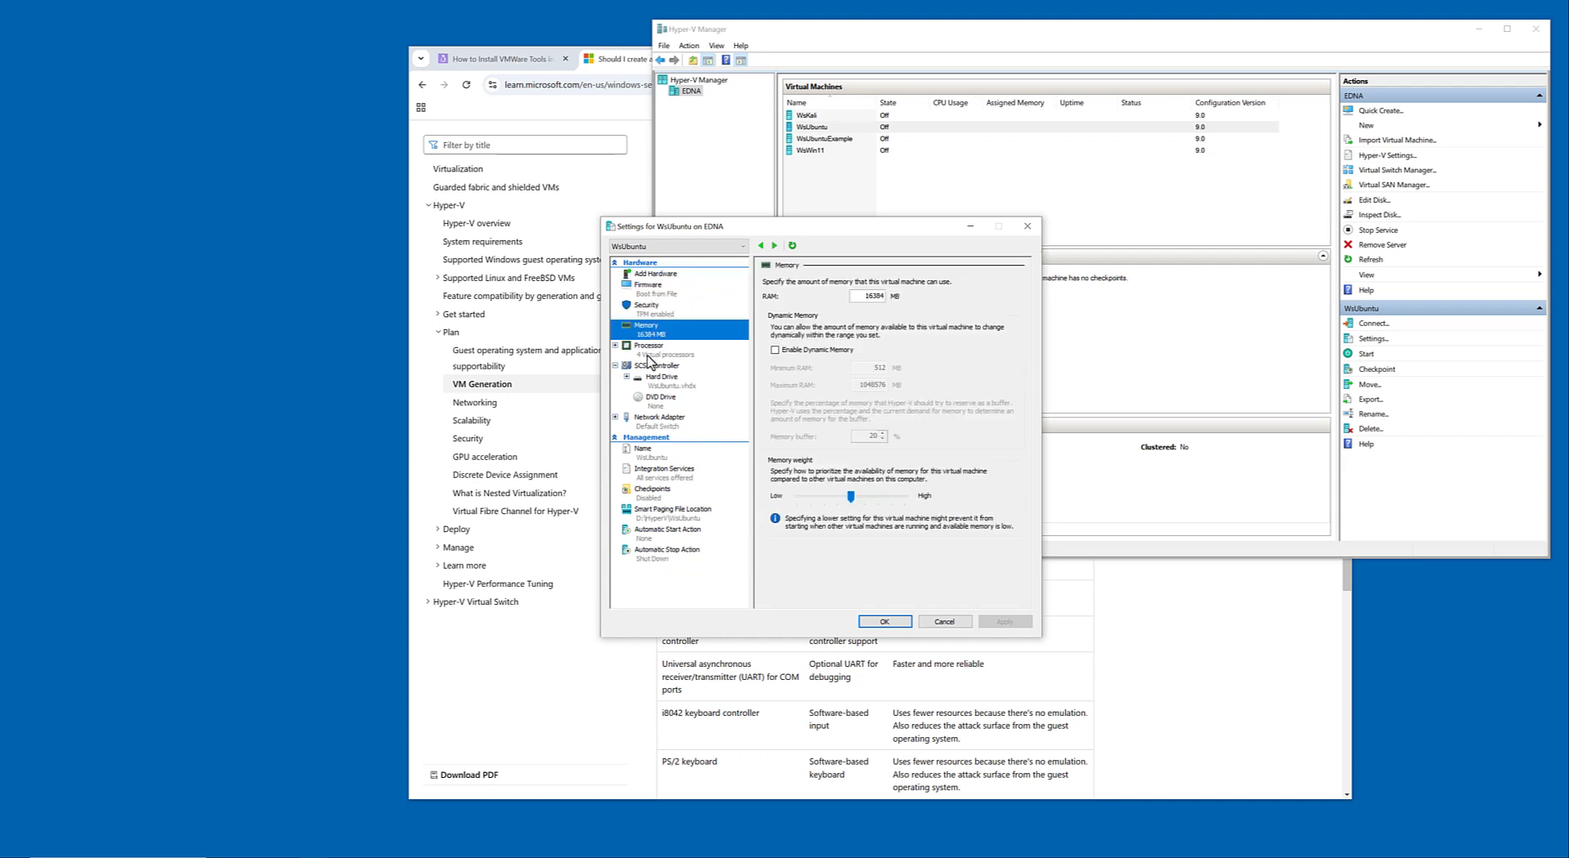
click(651, 358)
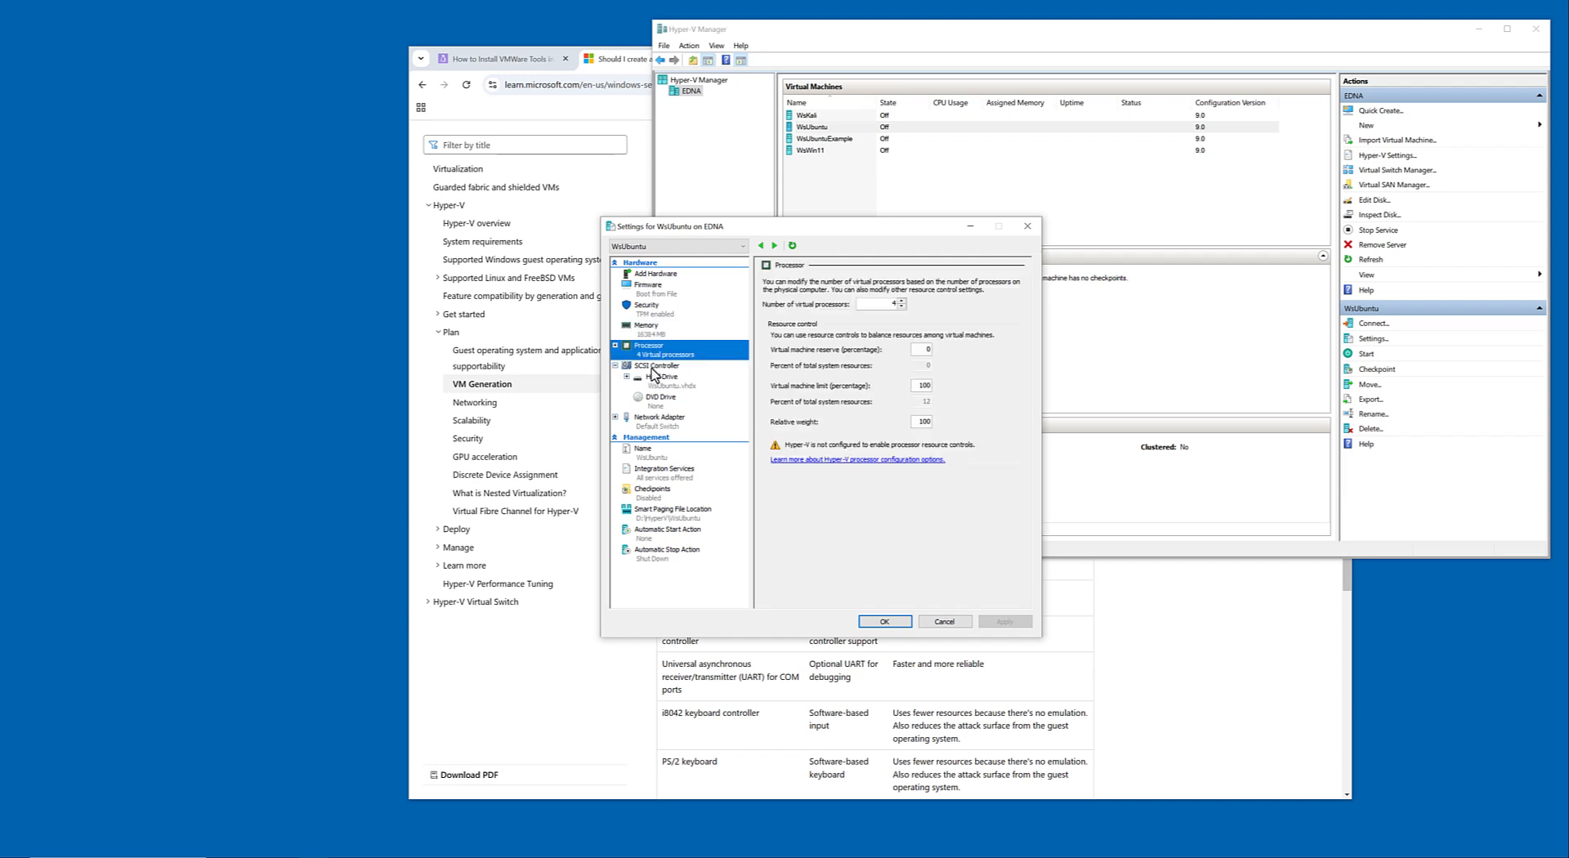
click(653, 366)
click(658, 421)
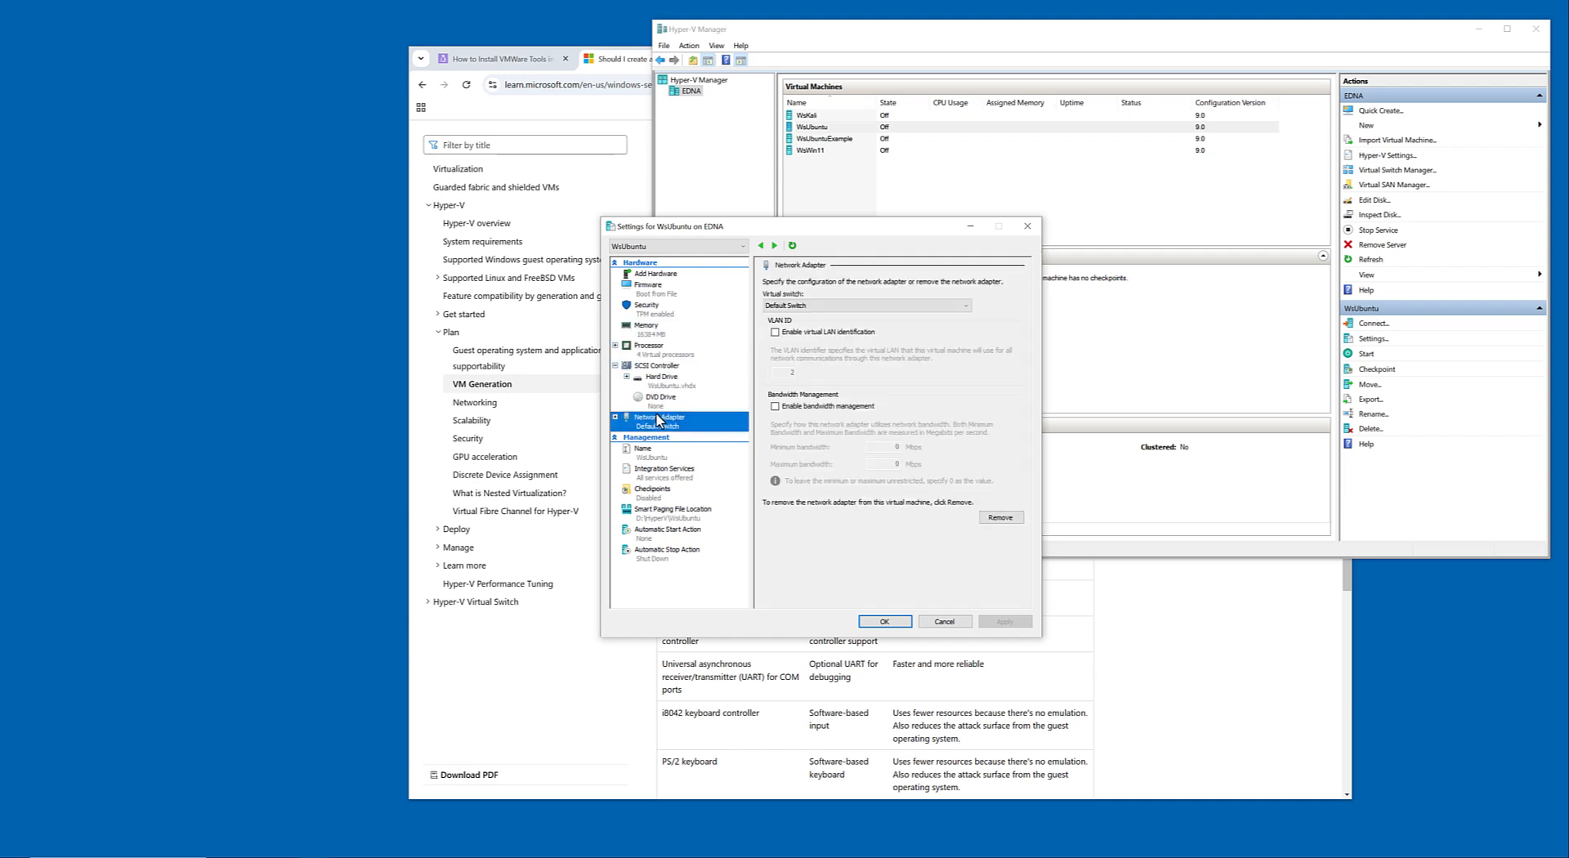
click(944, 621)
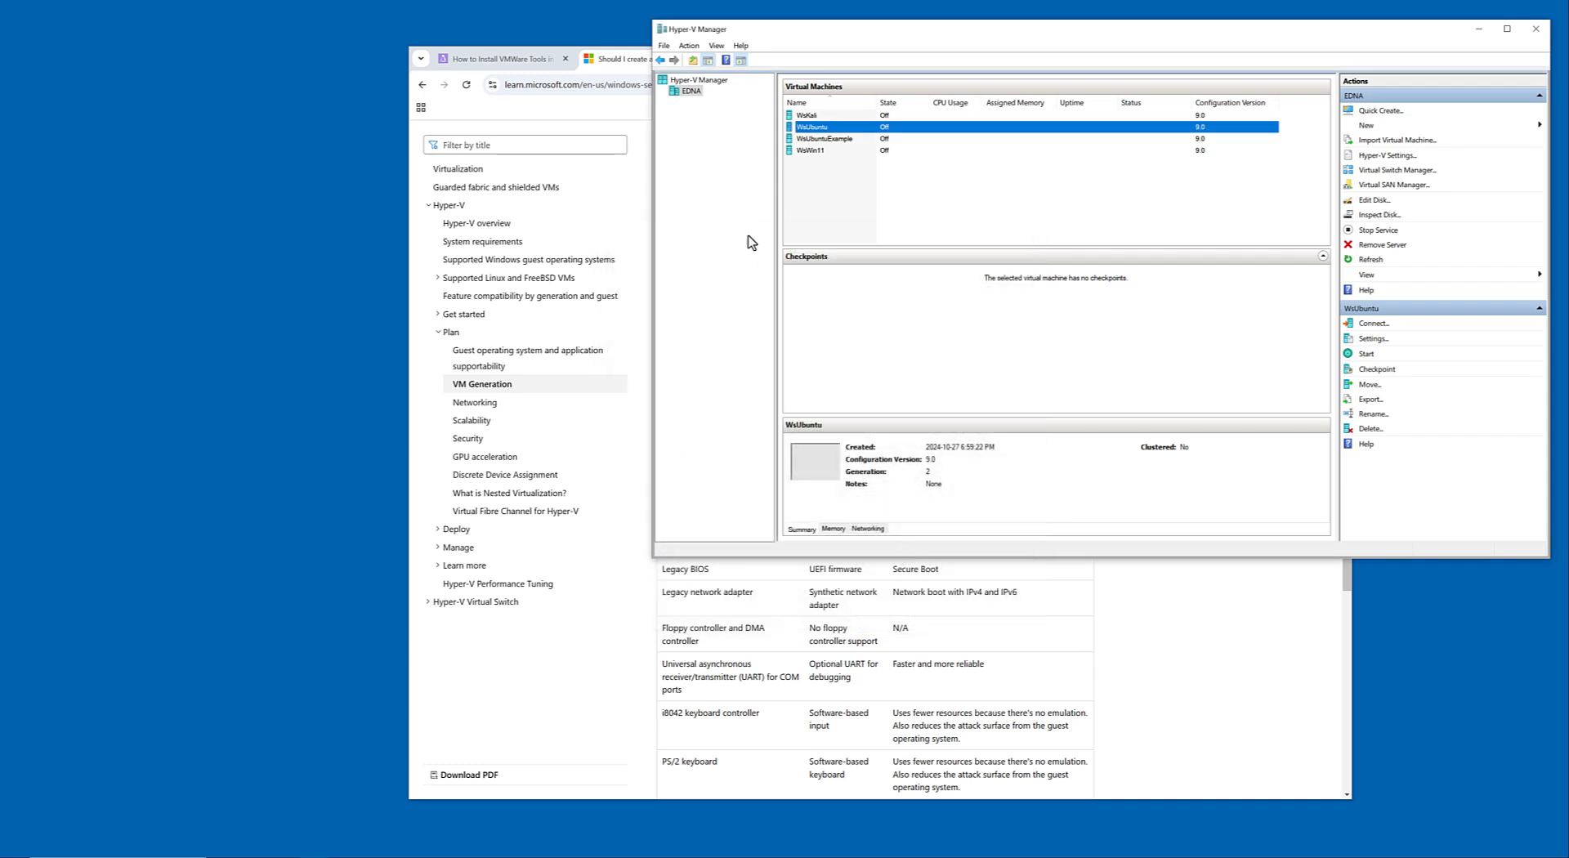
Inspect the Storage Migrations and Enhanced Session Mode Policy settings of the EDNA Hyper-V host, and close them without saving.
right_click(692, 99)
click(740, 148)
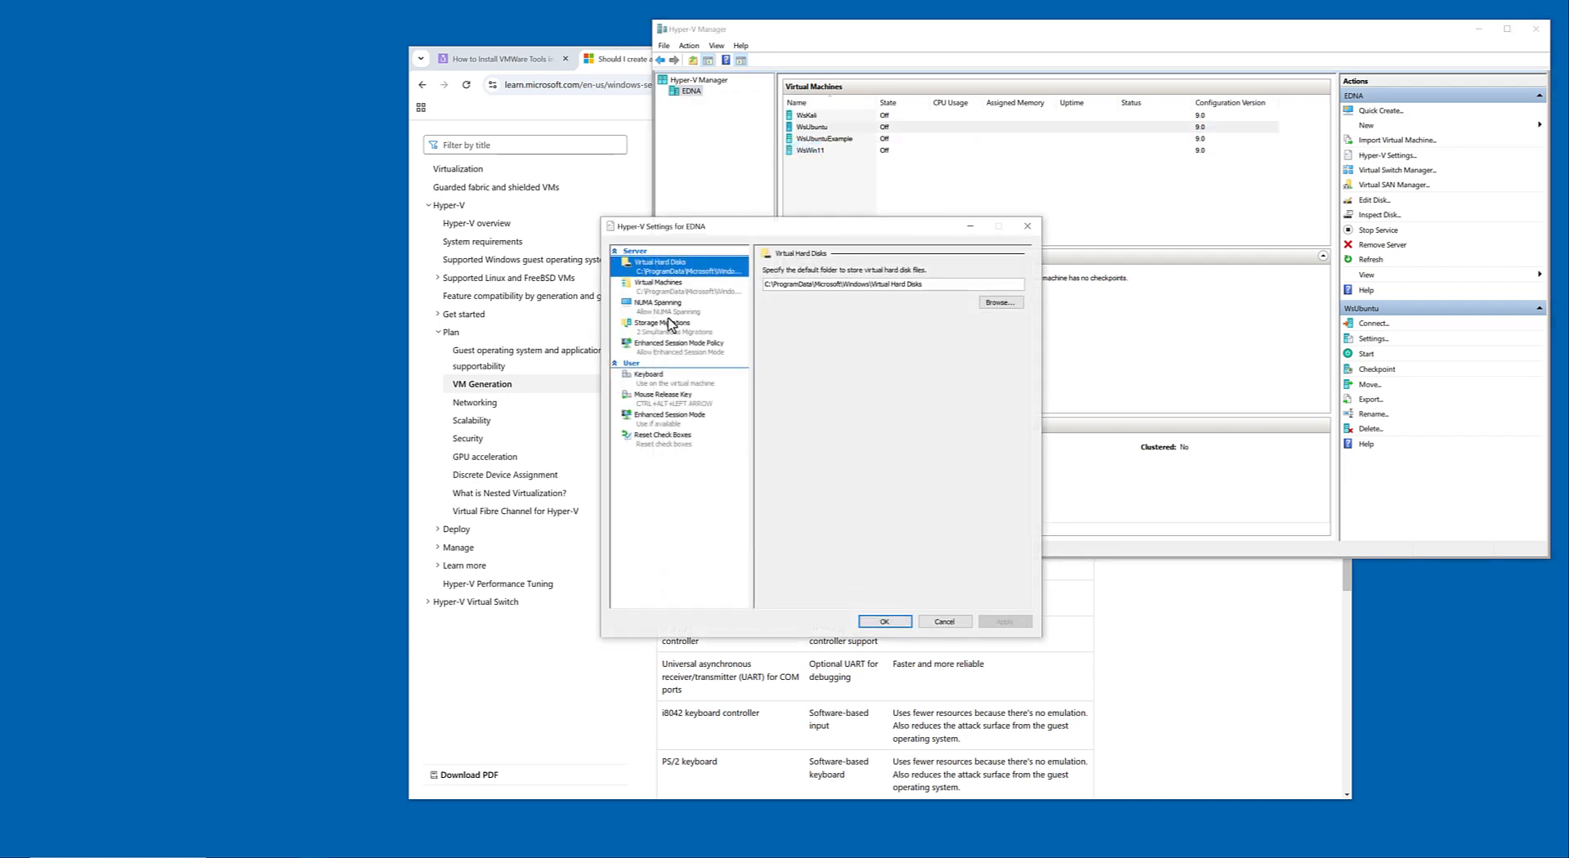
click(669, 321)
click(671, 347)
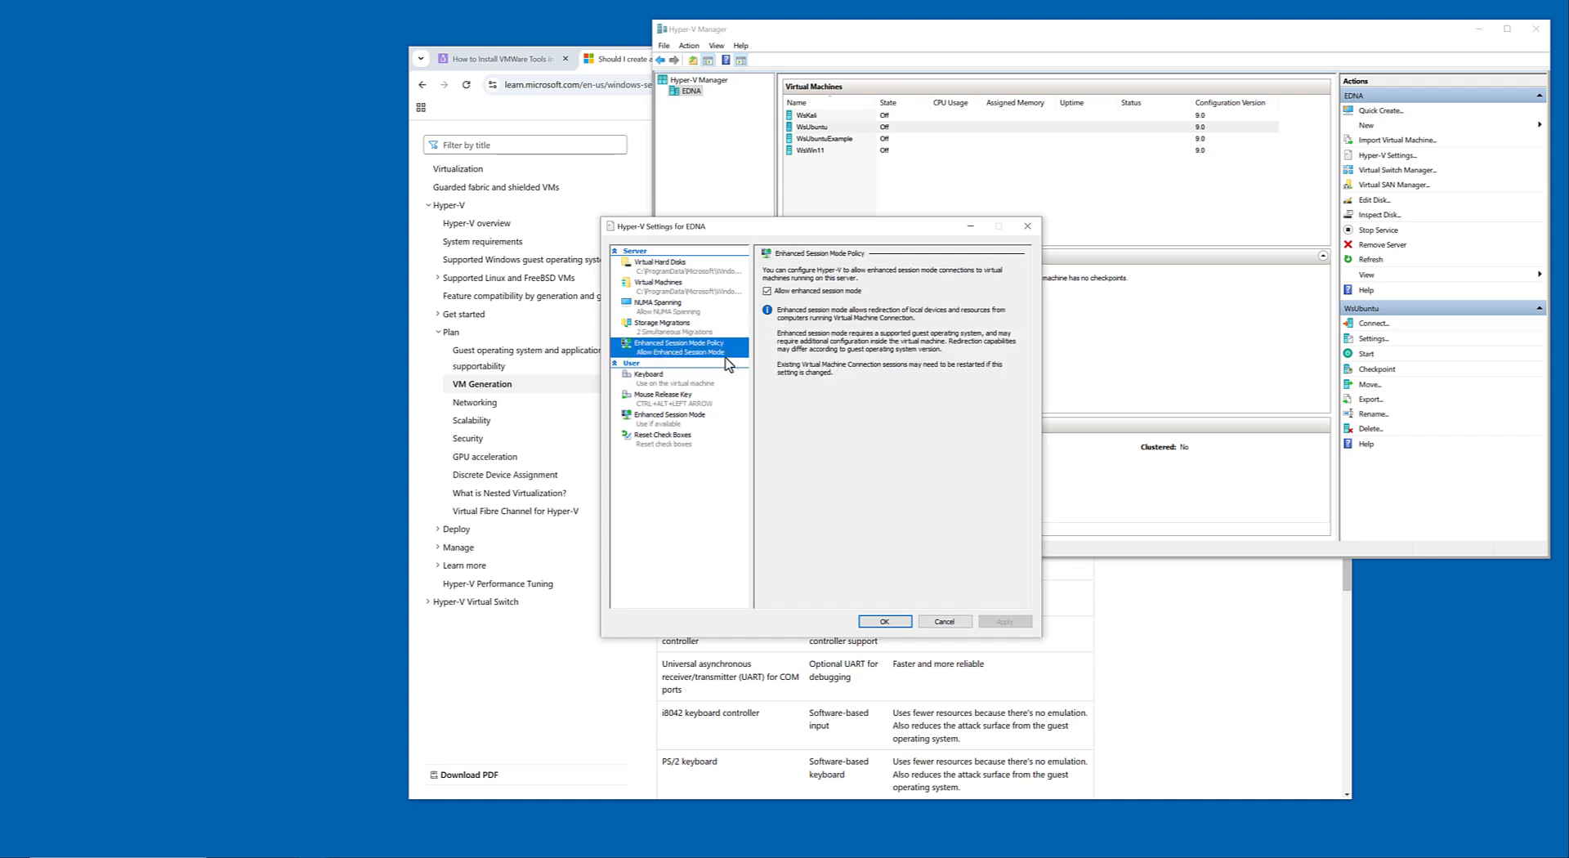
click(944, 622)
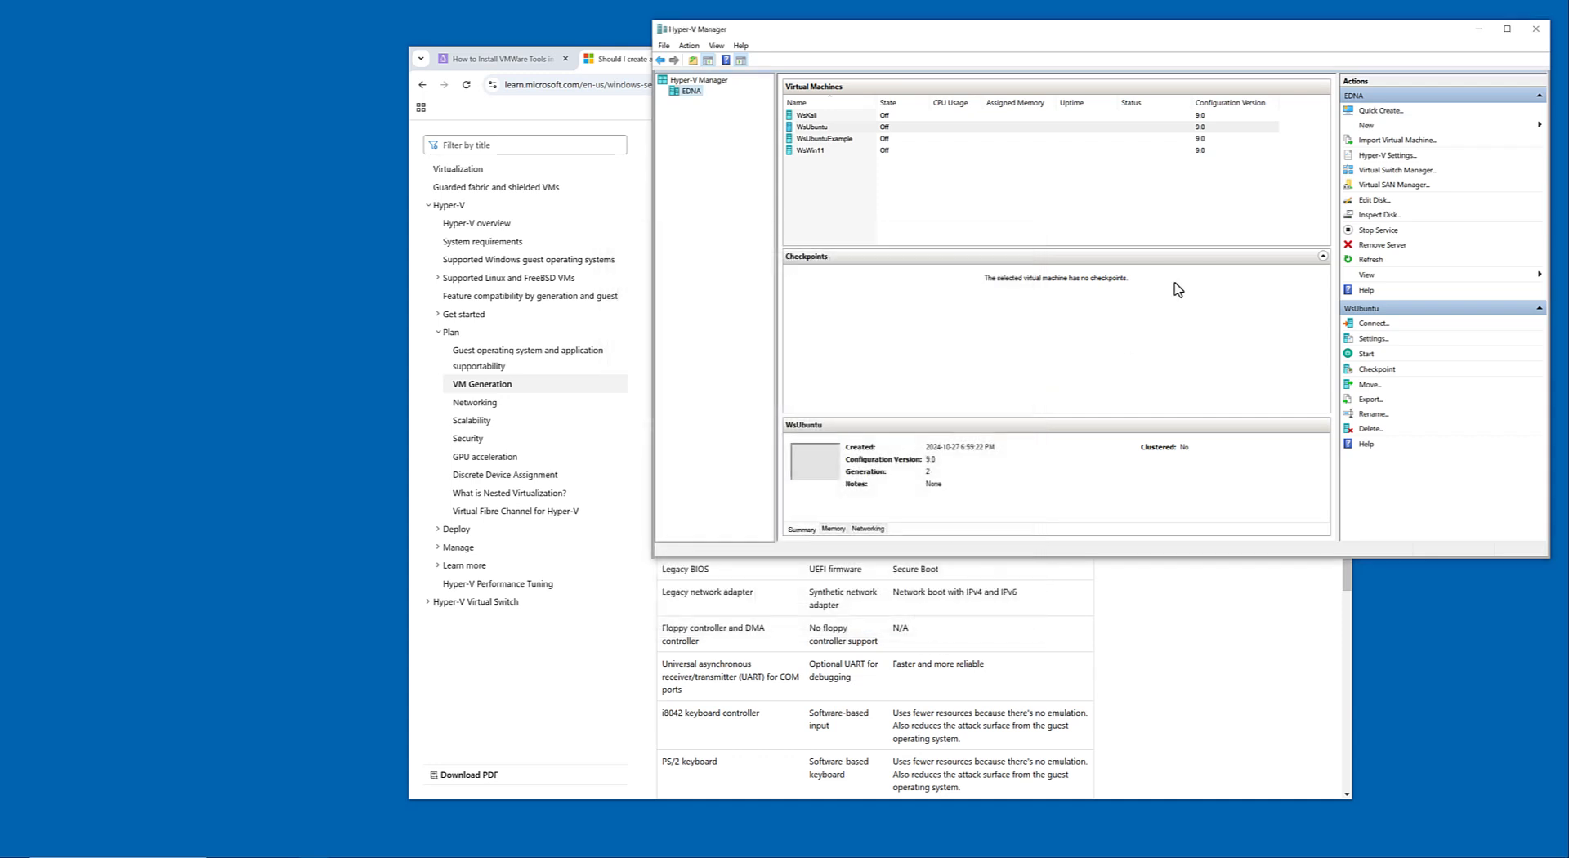
Open the settings of WsWin11 and examine its Management options, including Integration Services, Checkpoints and the automatic stop action.
click(833, 150)
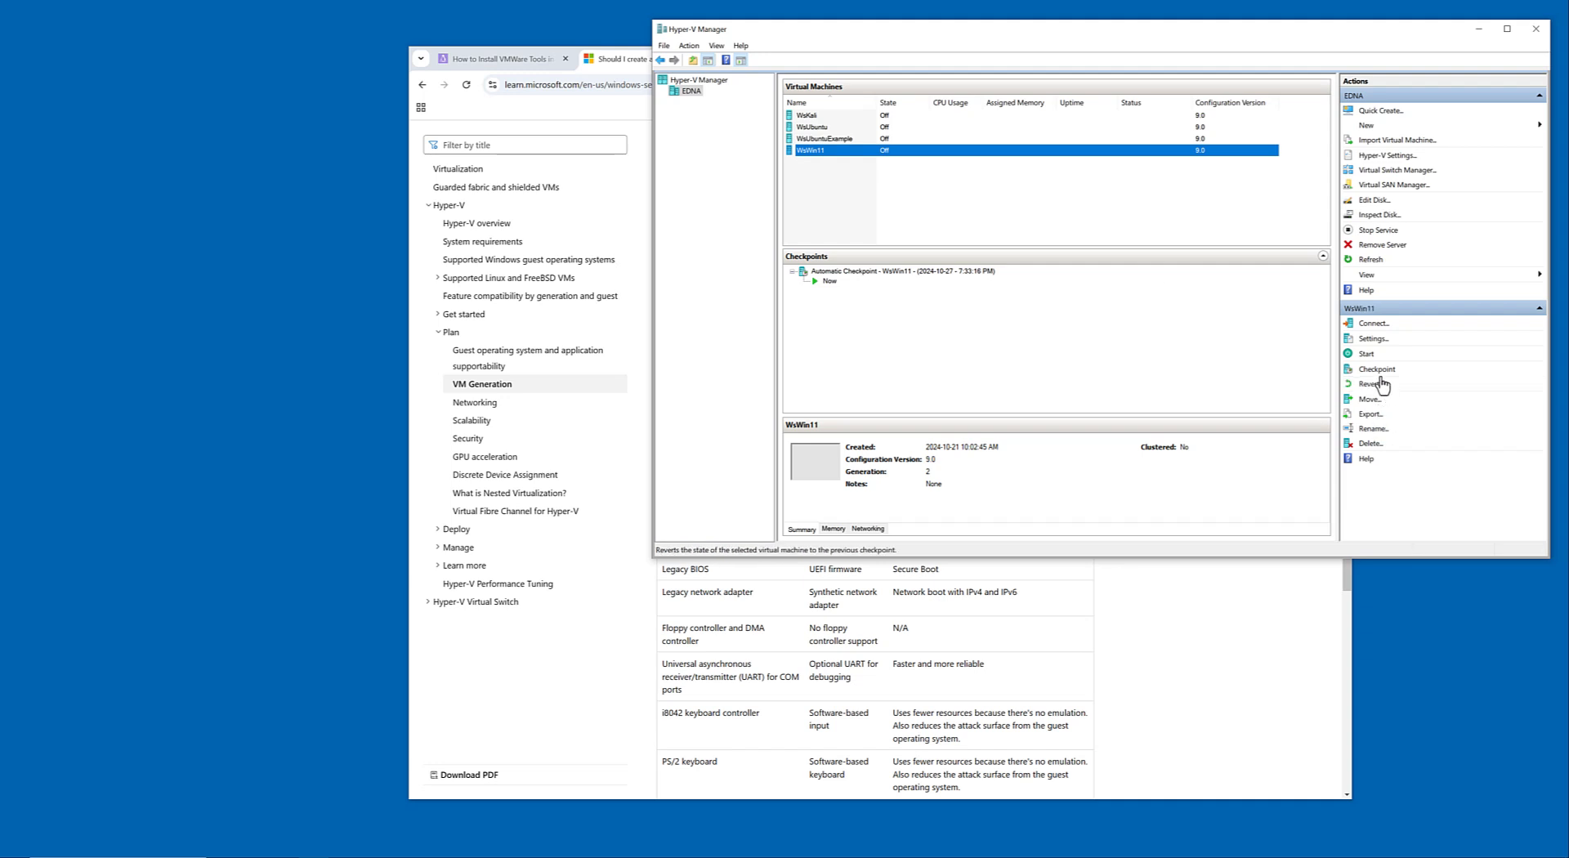
click(1372, 340)
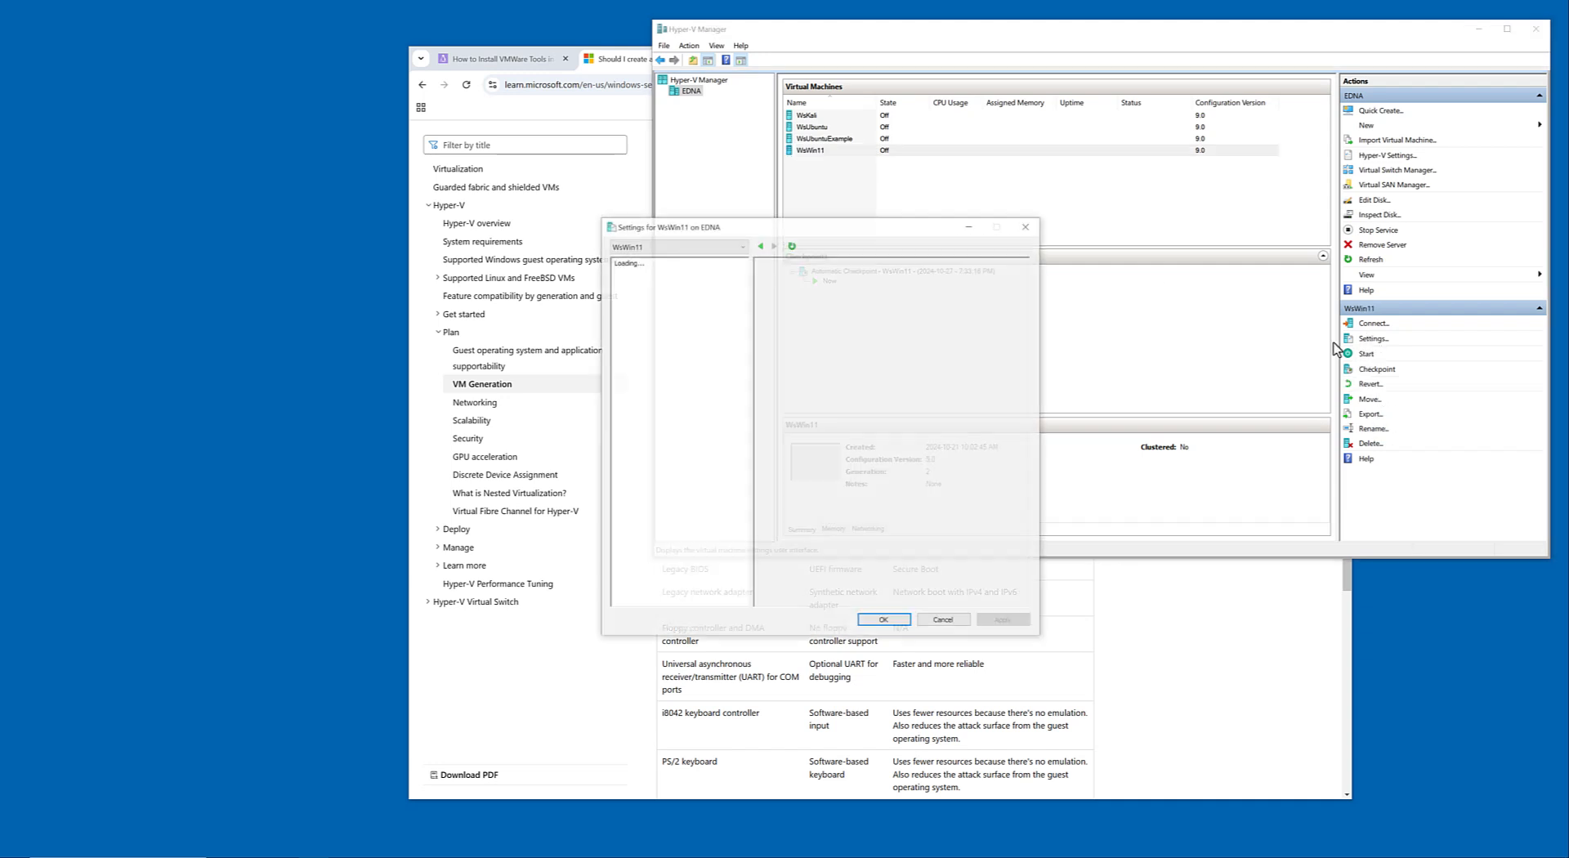
click(665, 456)
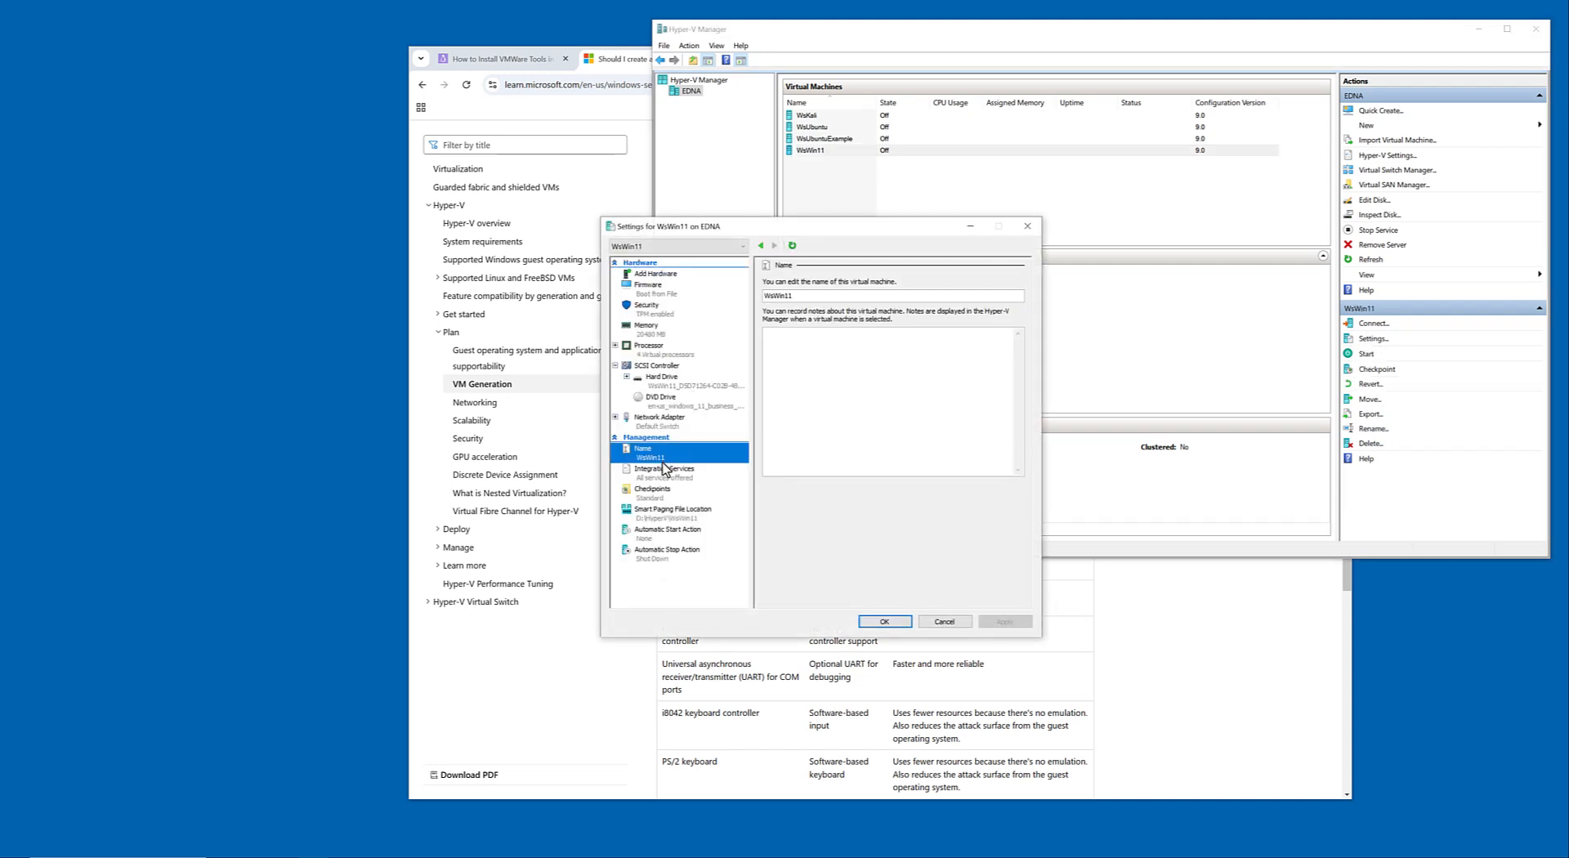
click(666, 471)
click(674, 494)
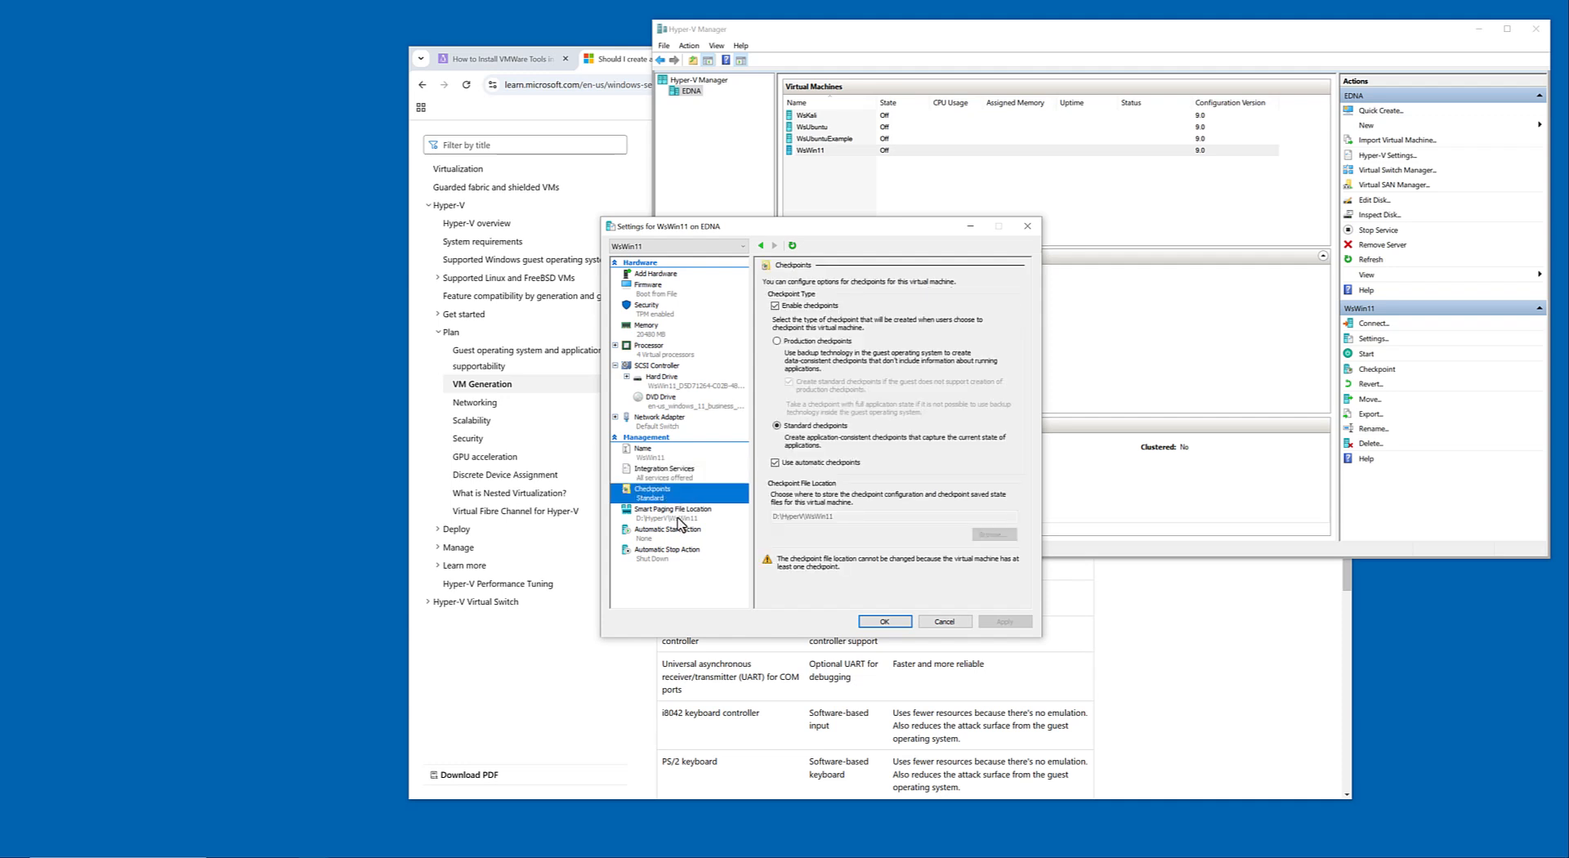
click(677, 523)
click(669, 492)
click(675, 554)
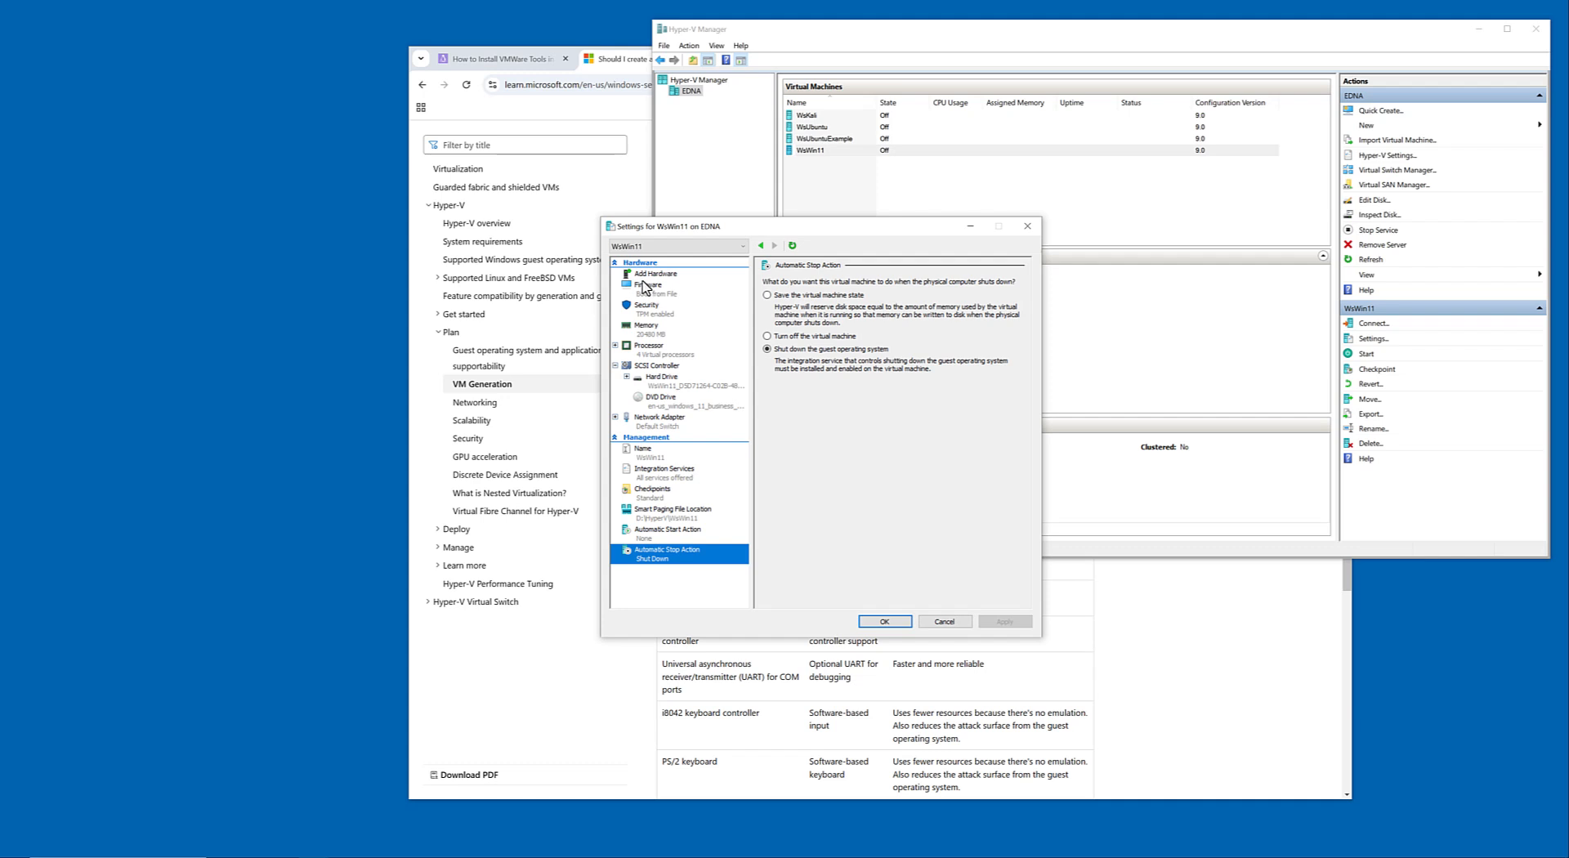
Examine the Firmware, Security, Memory, Processor, drive and Network Adapter settings of WsWin11, and close the dialog without saving.
click(651, 293)
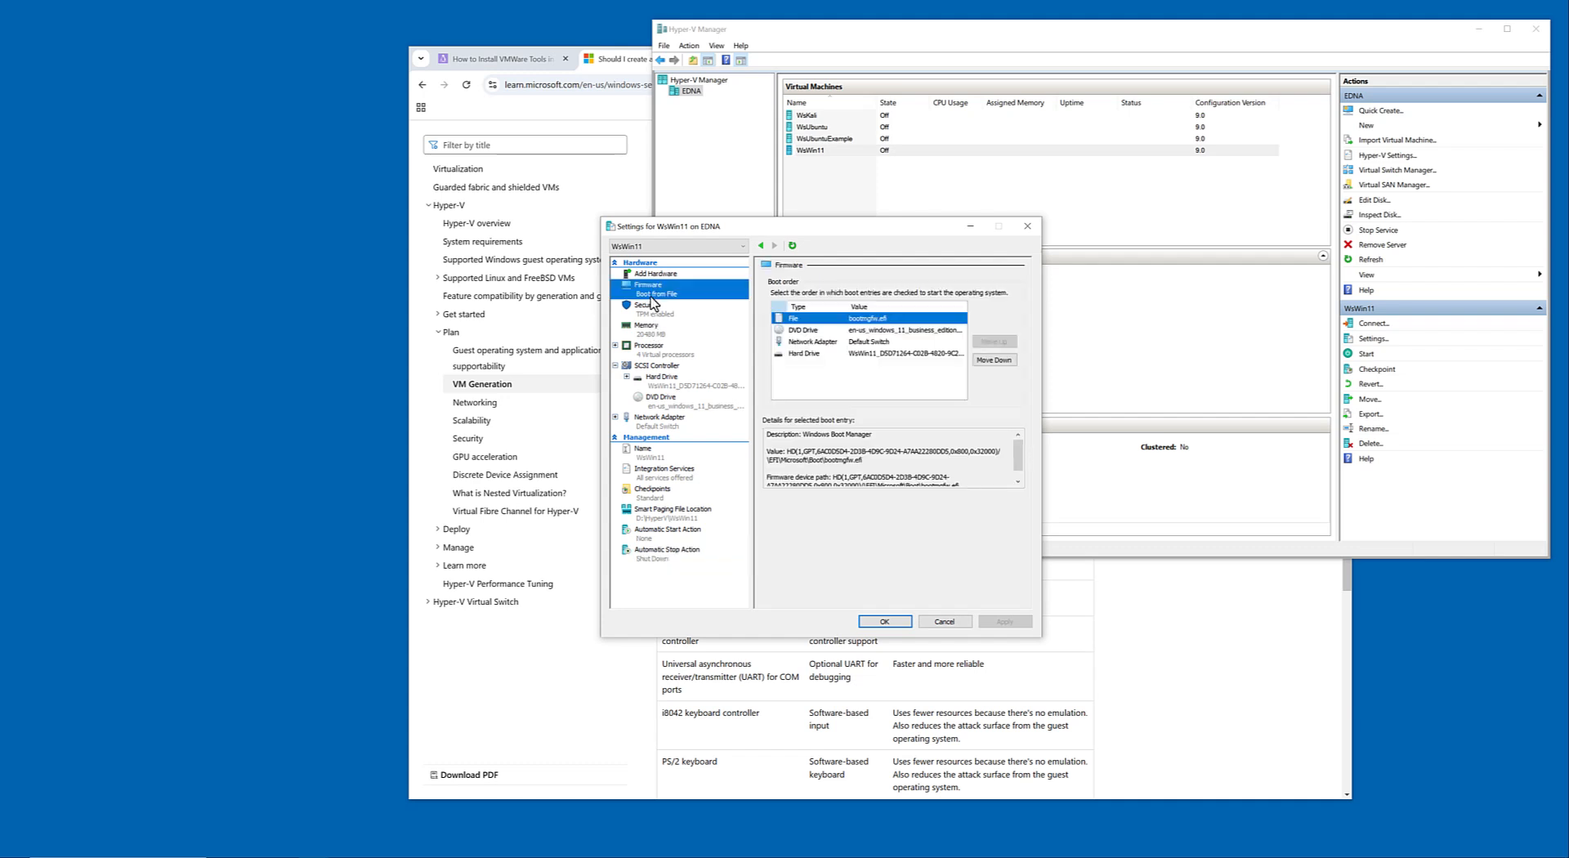
click(654, 316)
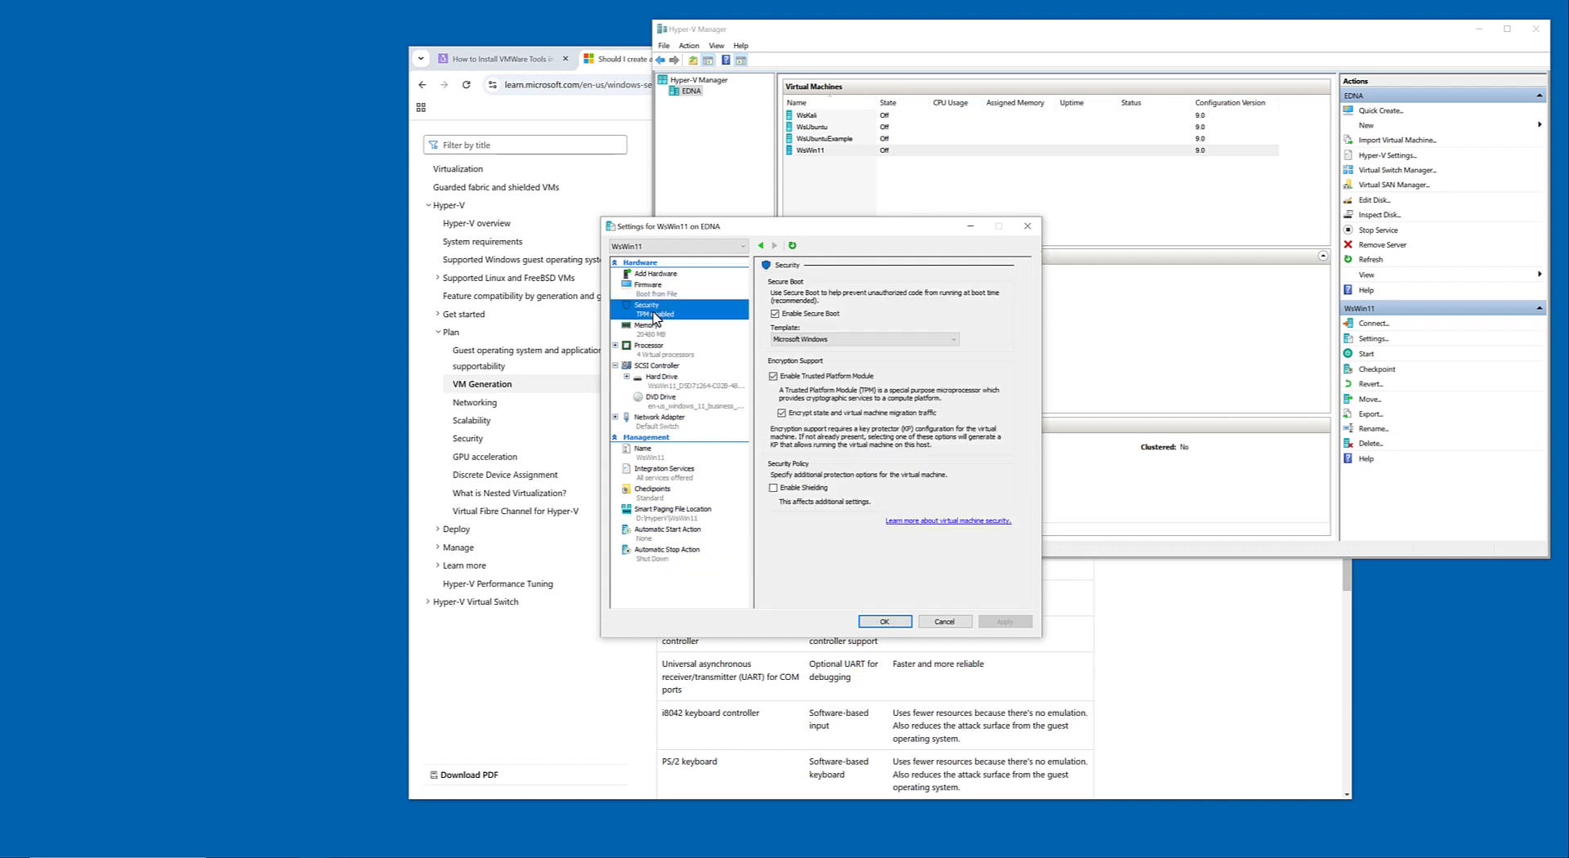
click(659, 332)
click(661, 352)
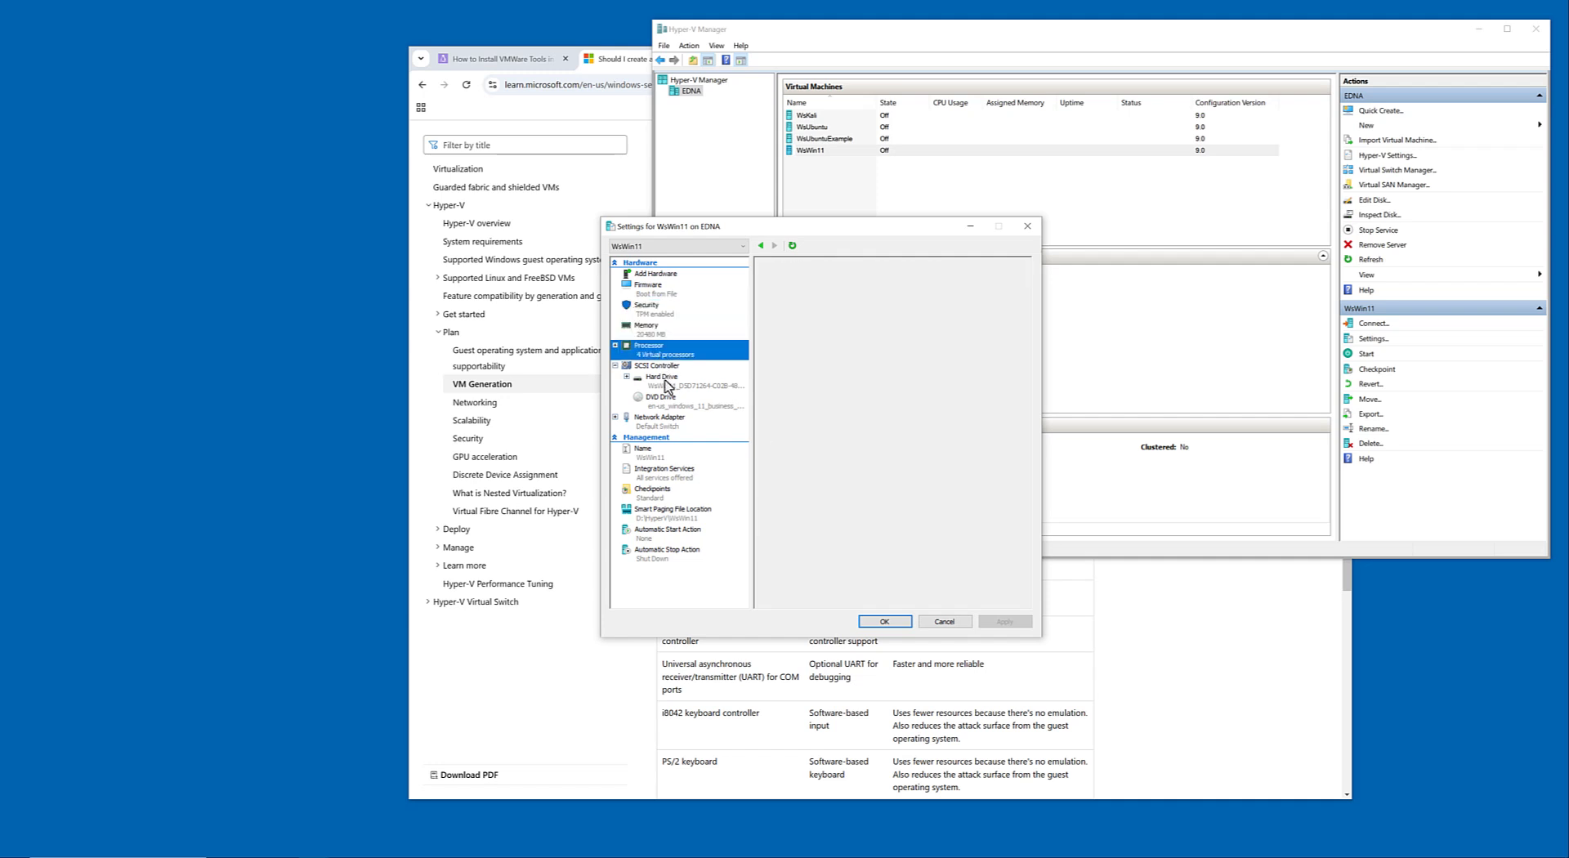
click(663, 376)
click(668, 402)
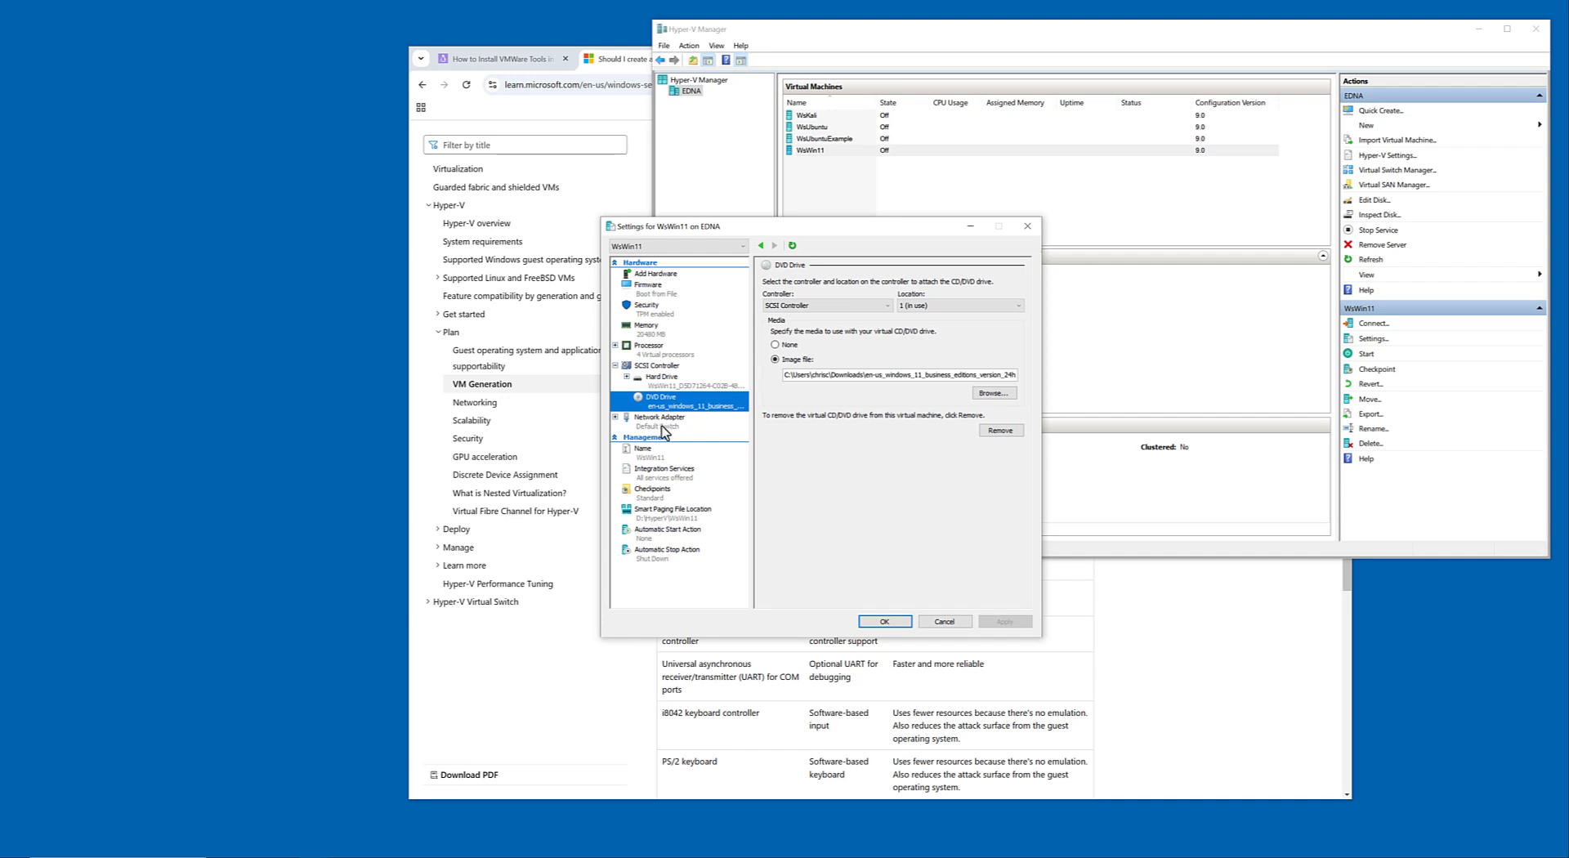
click(664, 416)
click(944, 621)
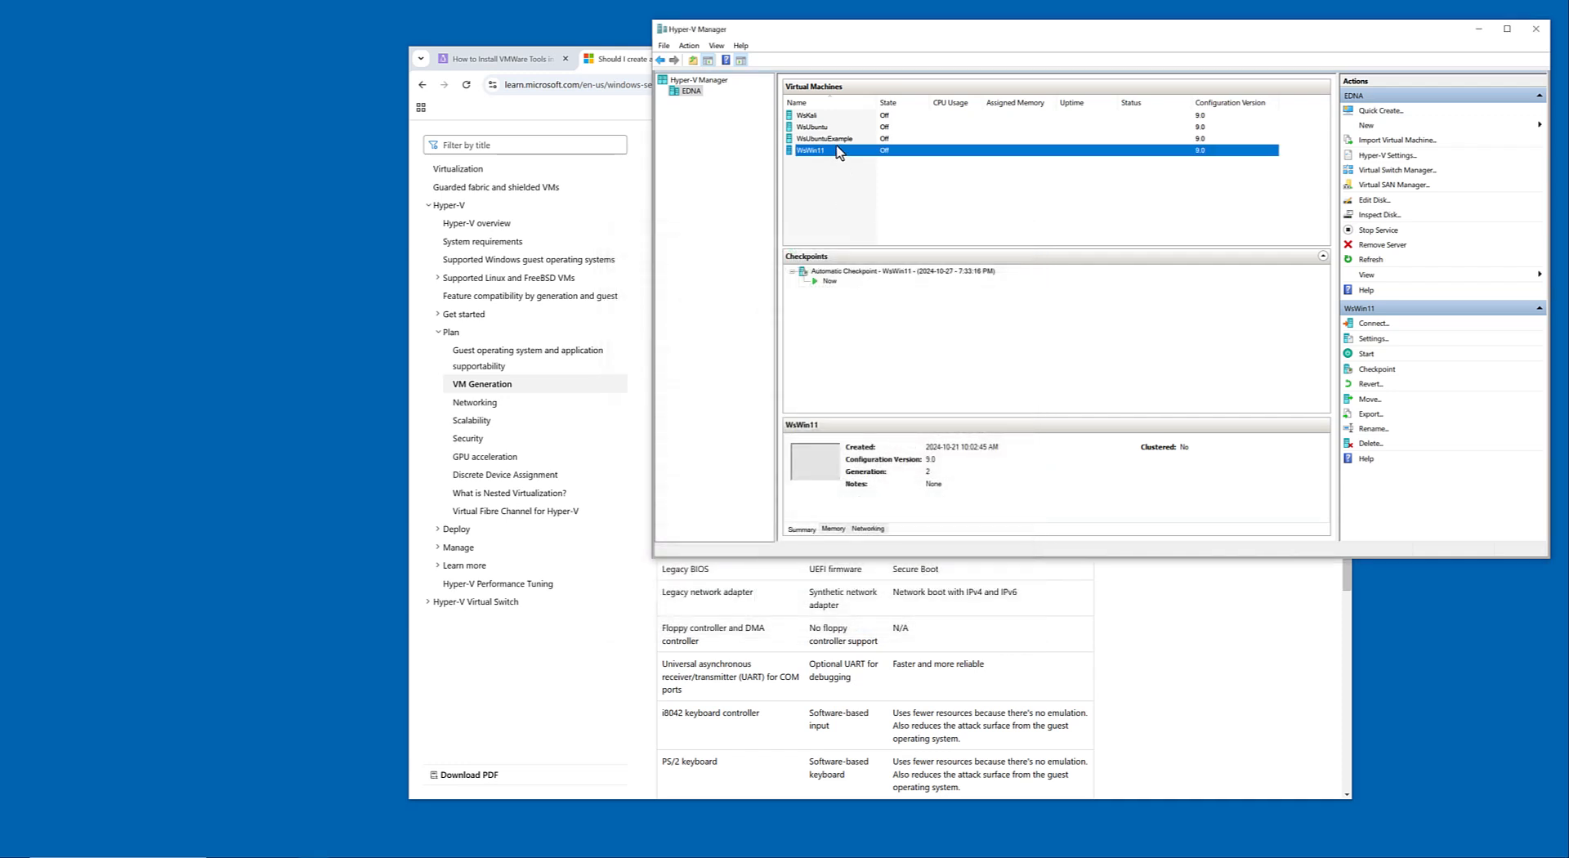
Minimize the browser window and start the WsUbuntuExample virtual machine.
right_click(835, 141)
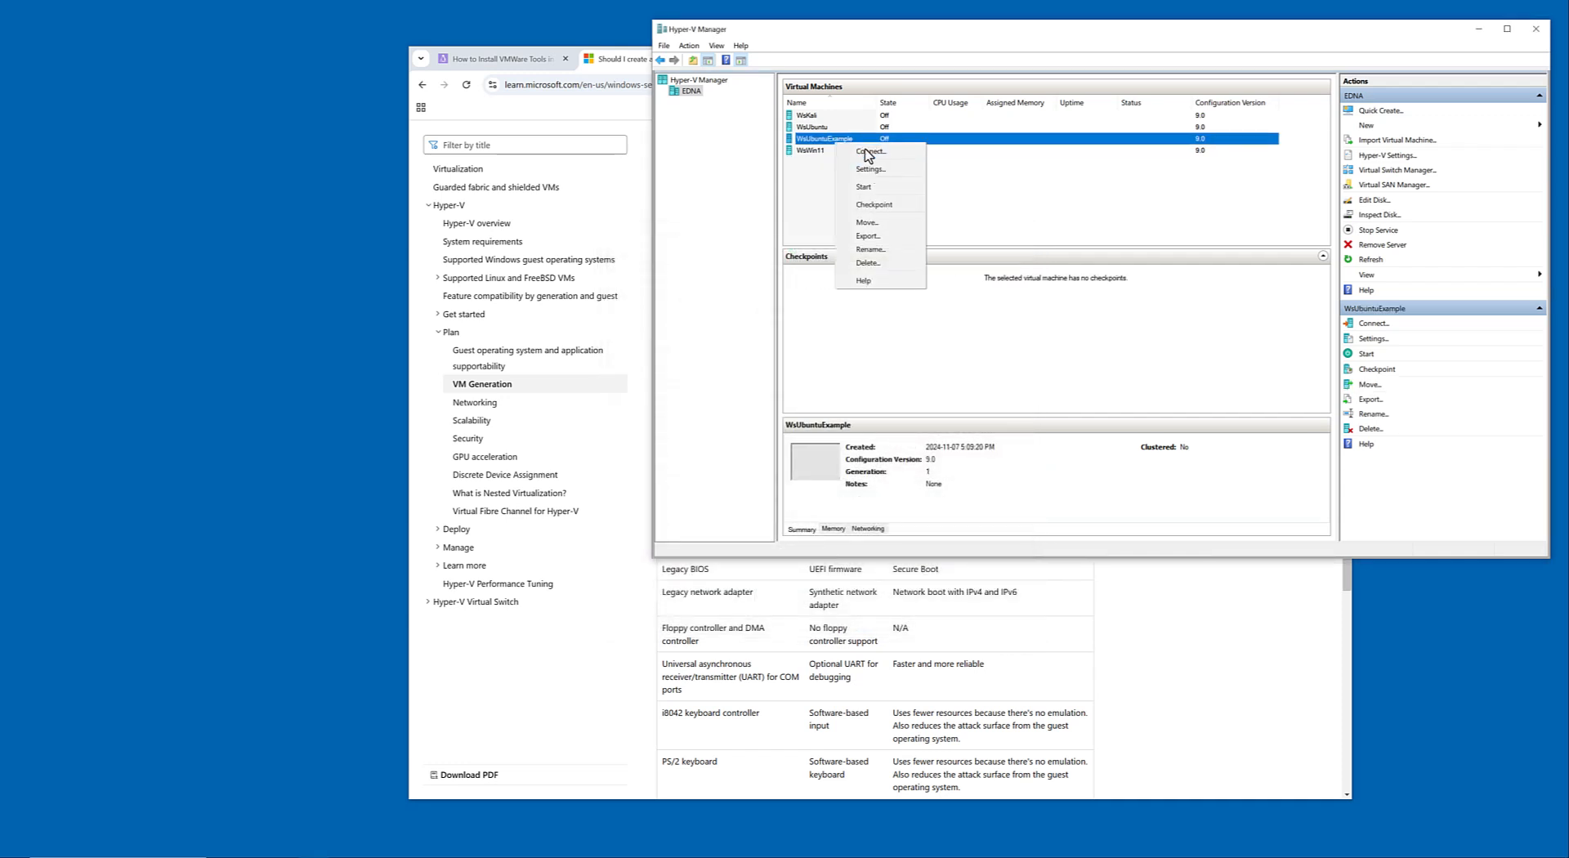
click(507, 58)
click(642, 59)
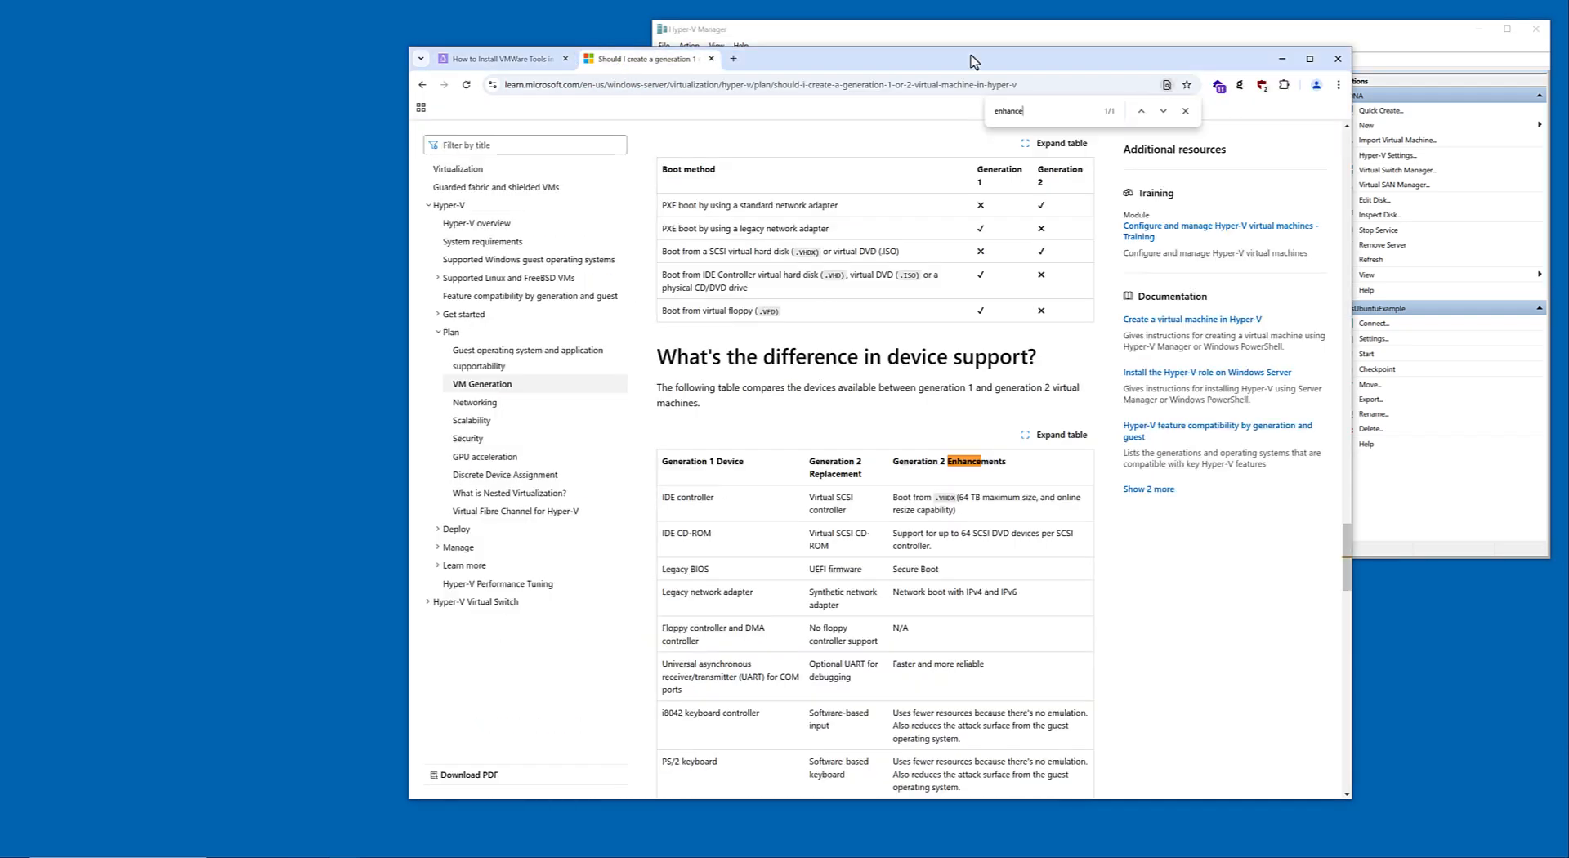
click(1282, 59)
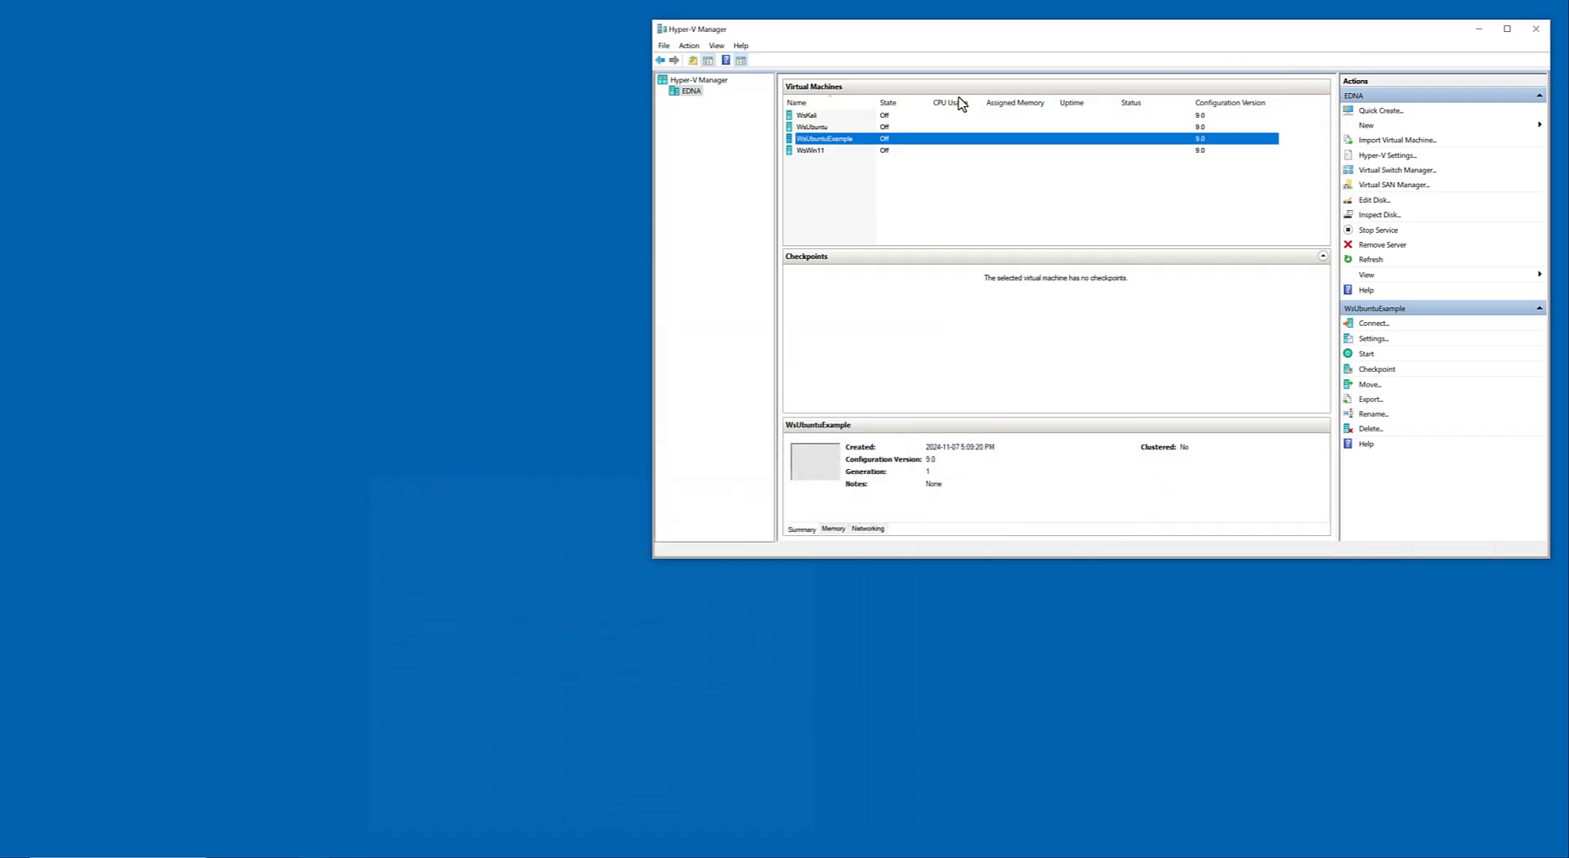
right_click(841, 138)
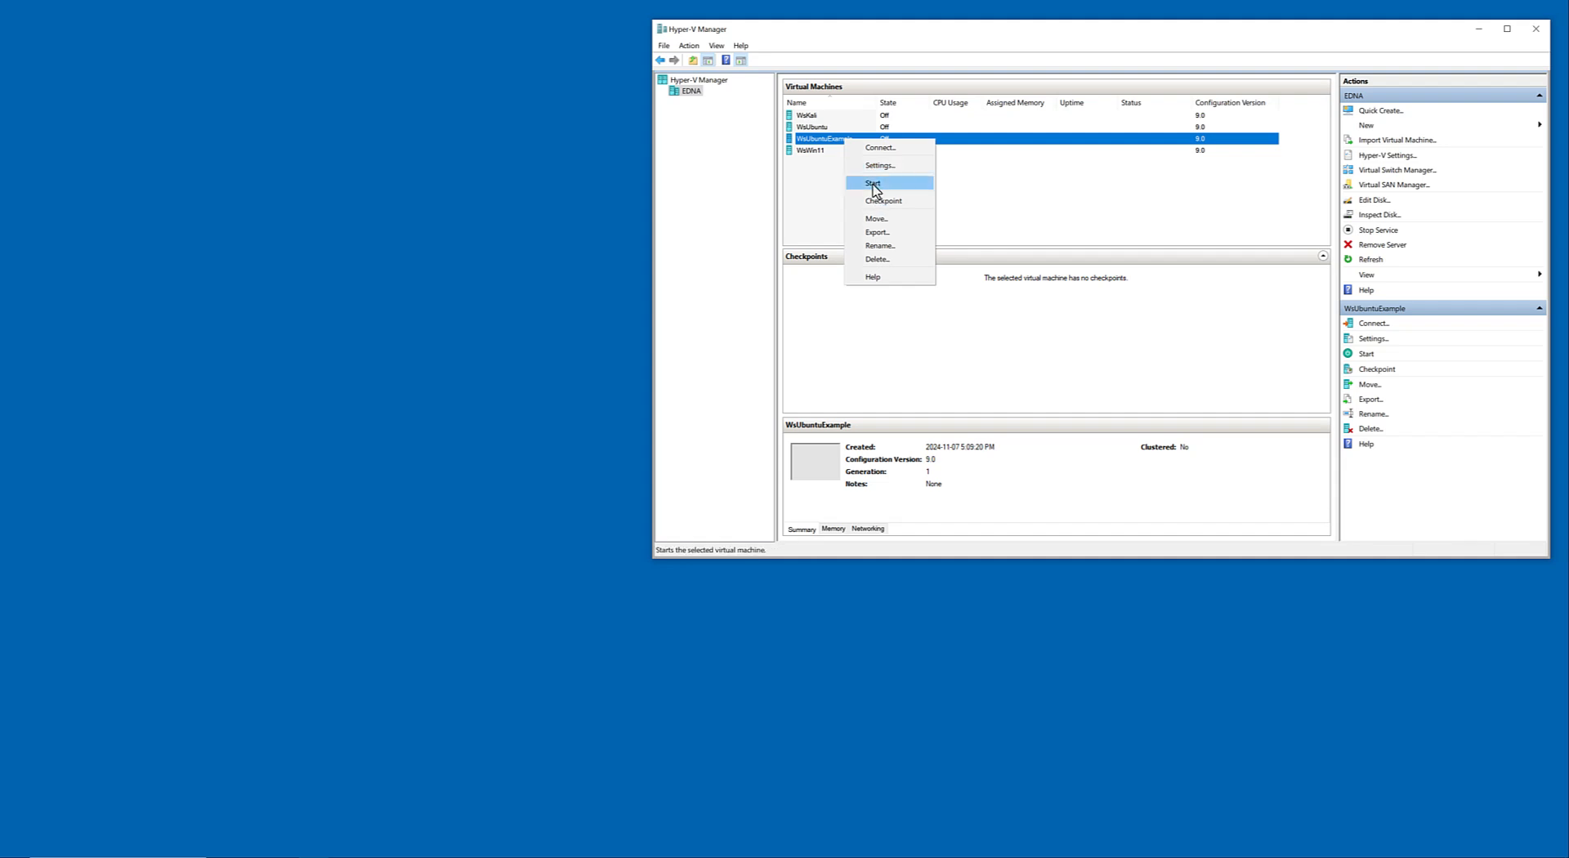
click(874, 185)
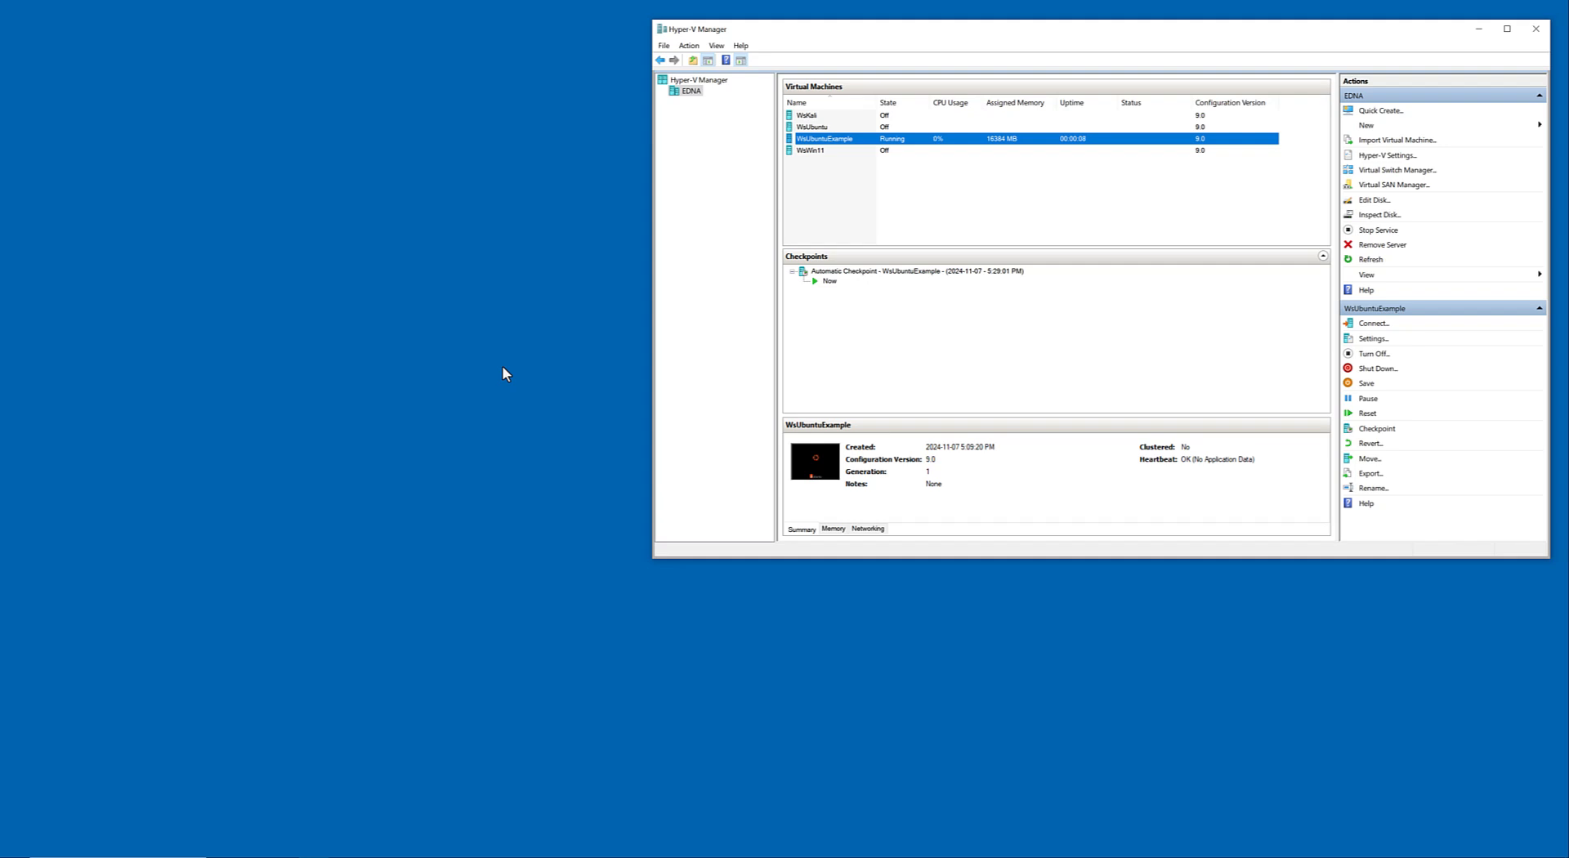
Connect to the running WsUbuntuExample virtual machine and log in to Ubuntu with the account password.
right_click(916, 139)
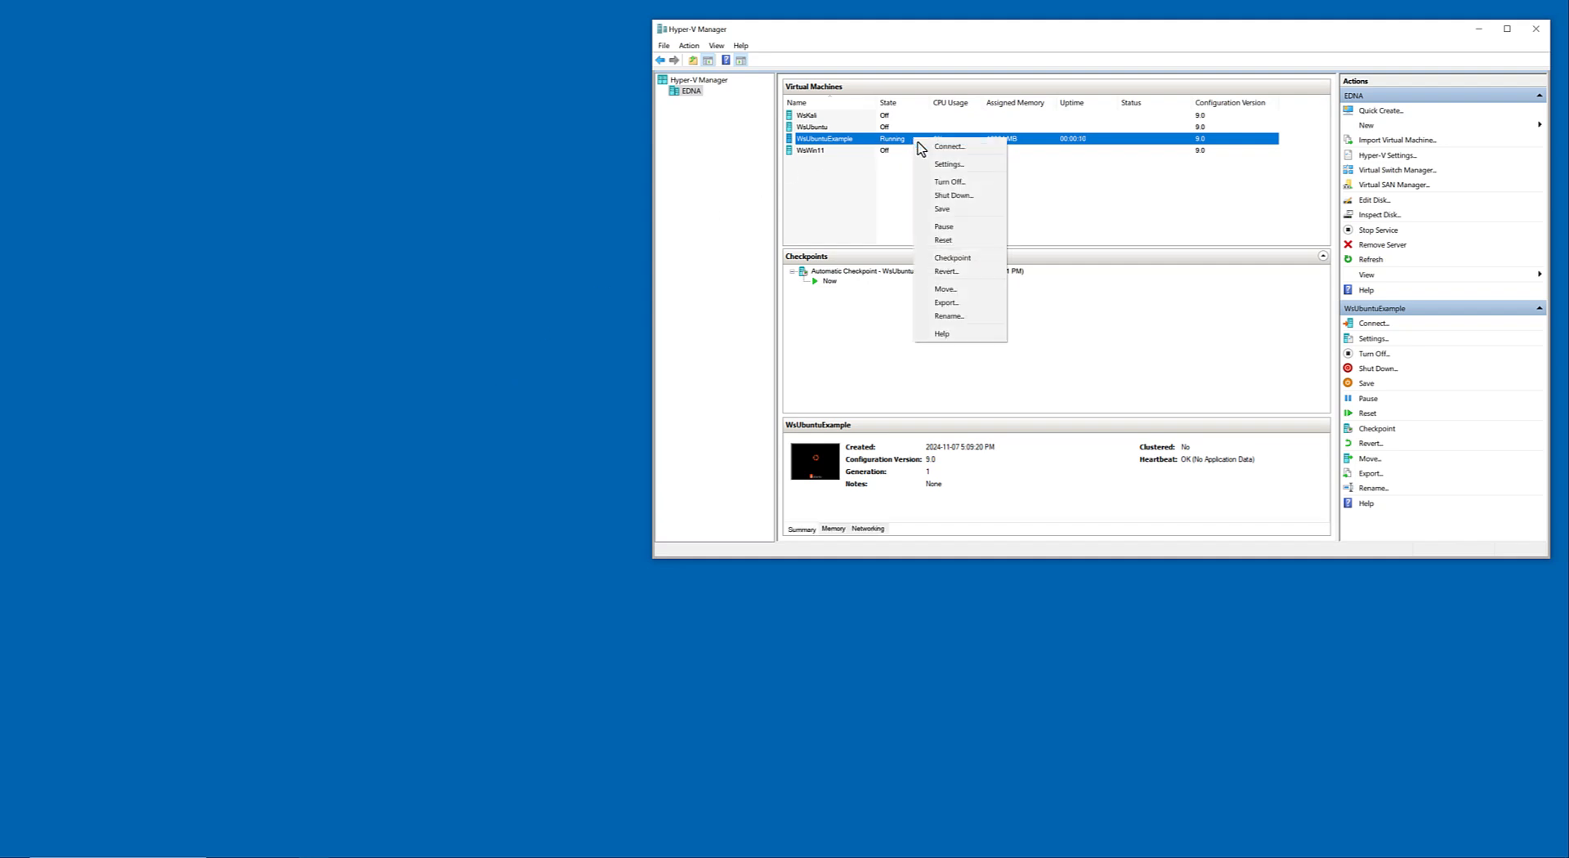
click(928, 148)
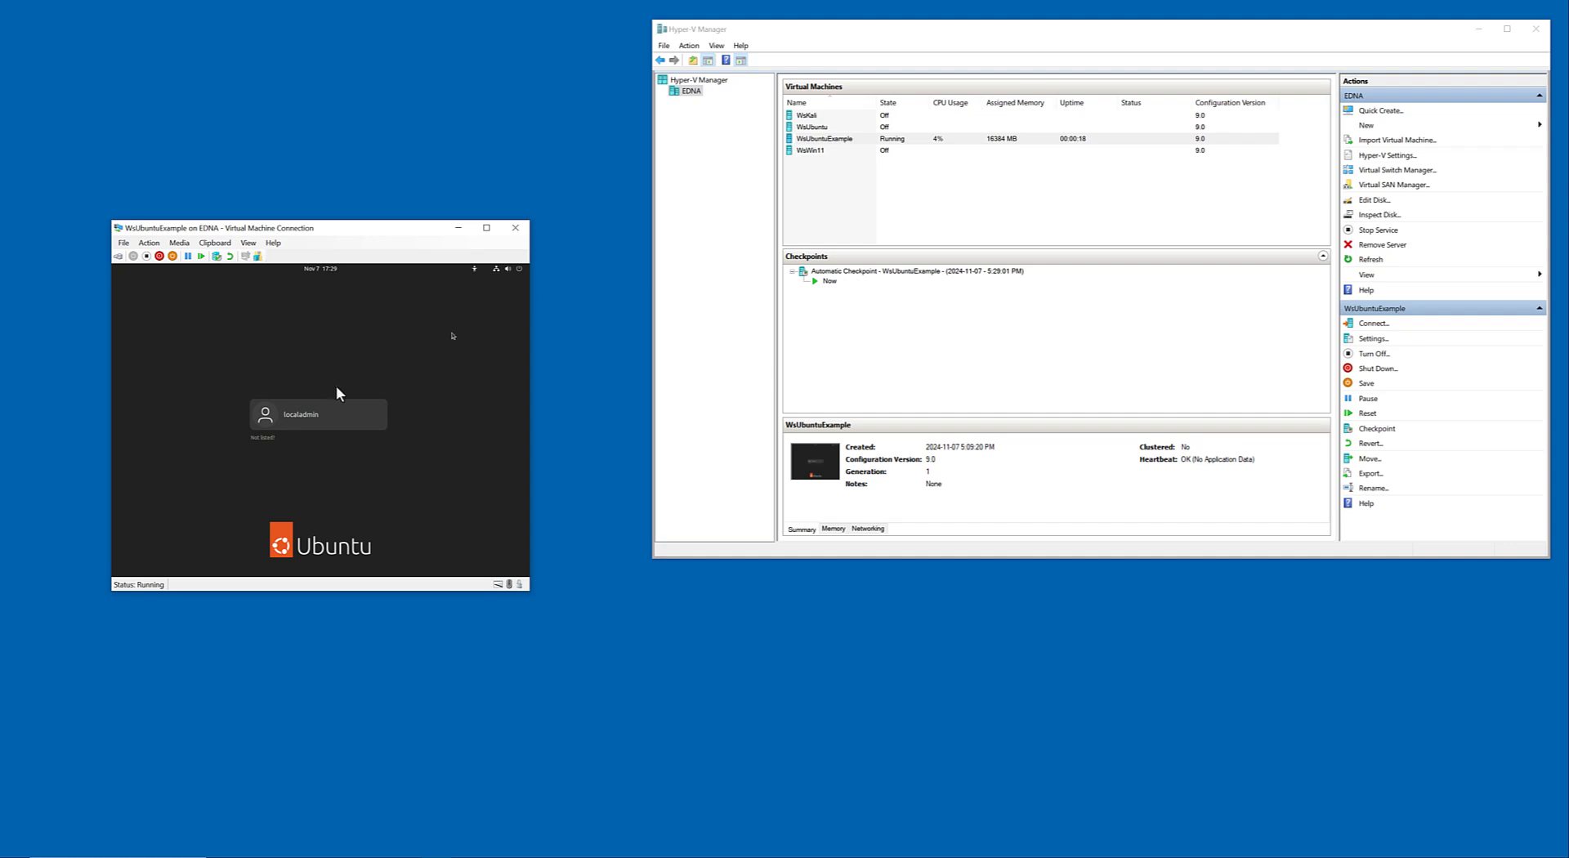
click(313, 427)
text(p)
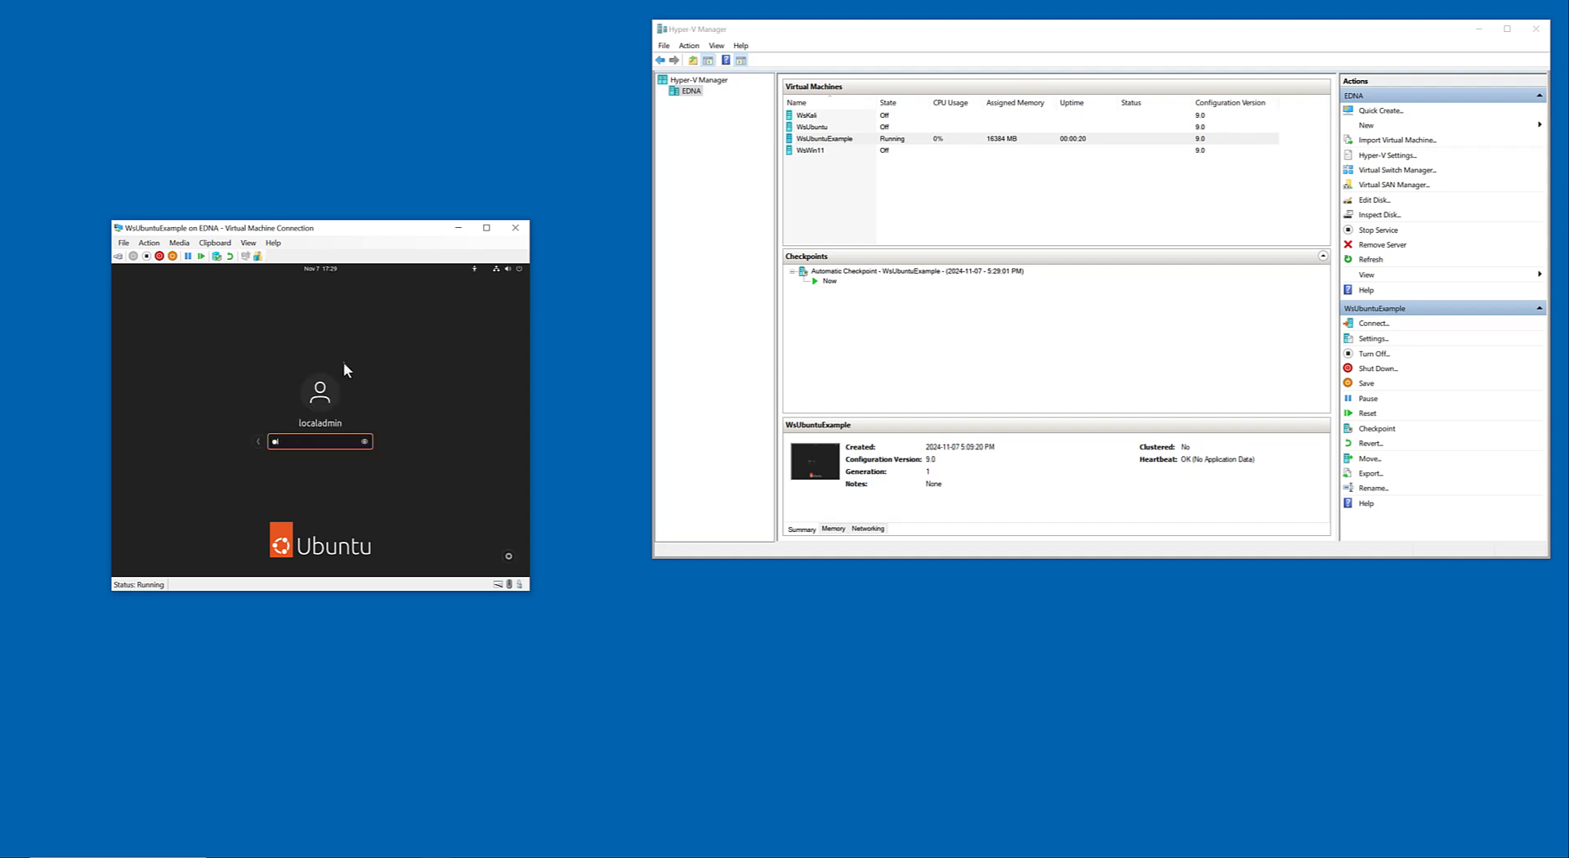
text(************)
key(Return)
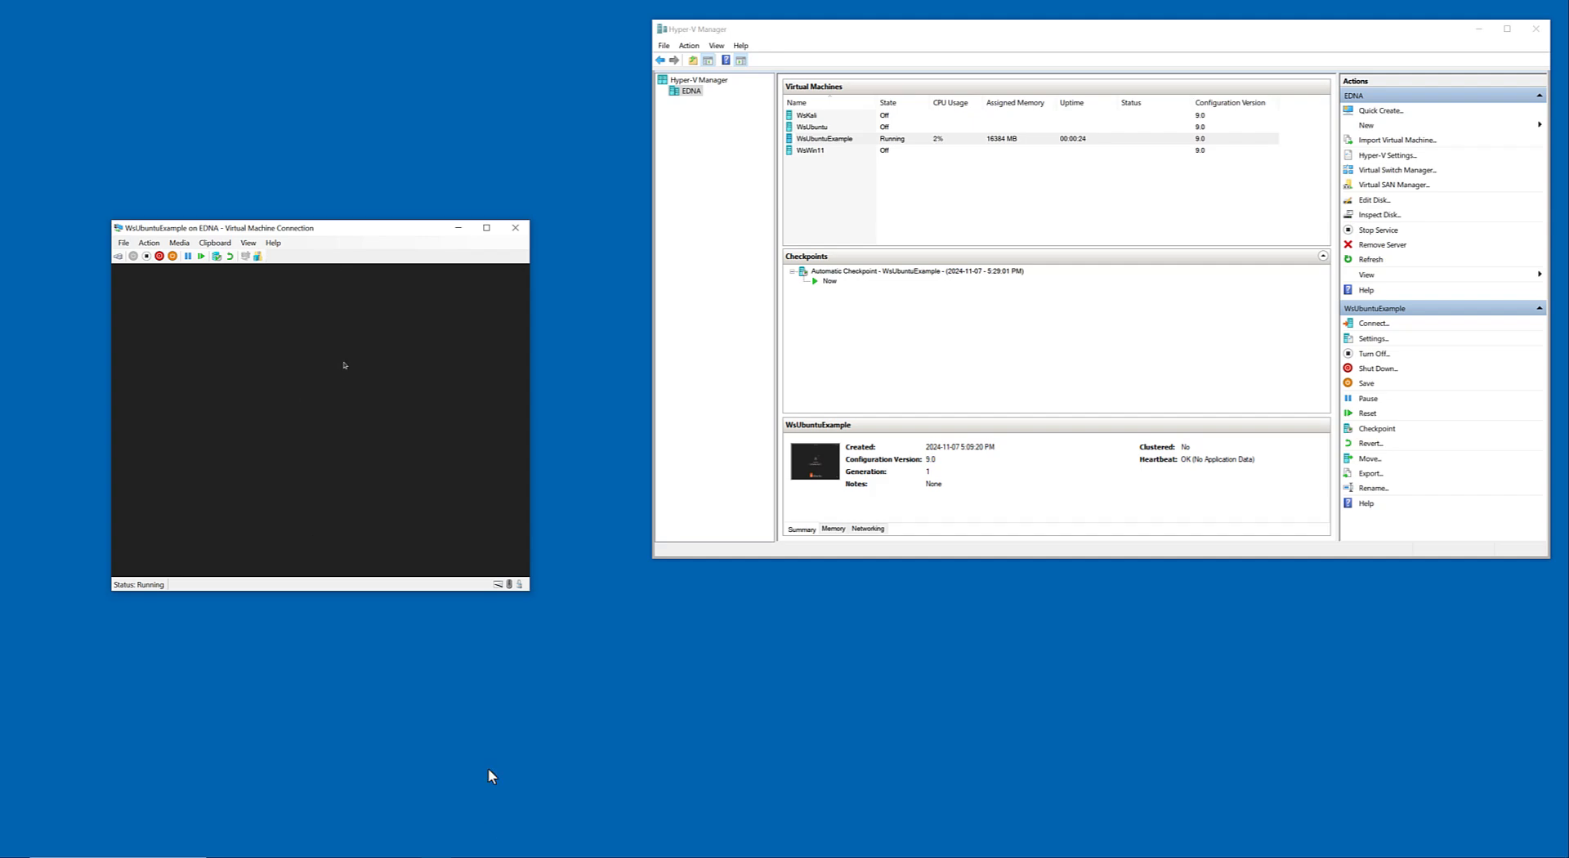
Switch to the Chrome window with the VM generation article and search the web for "ubuntu github hyper-v".
click(360, 811)
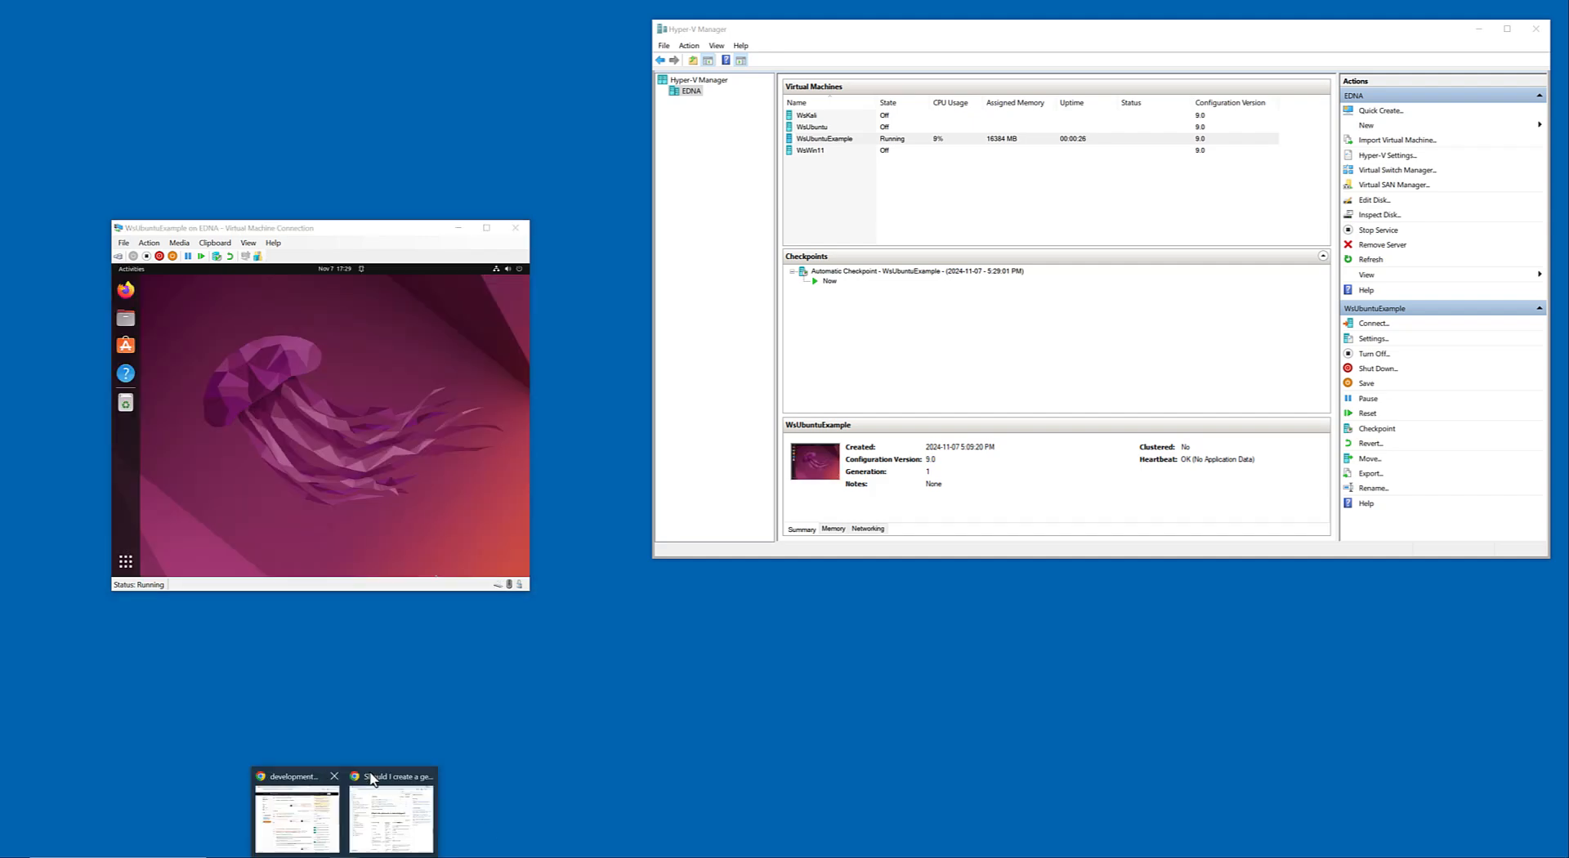
click(404, 805)
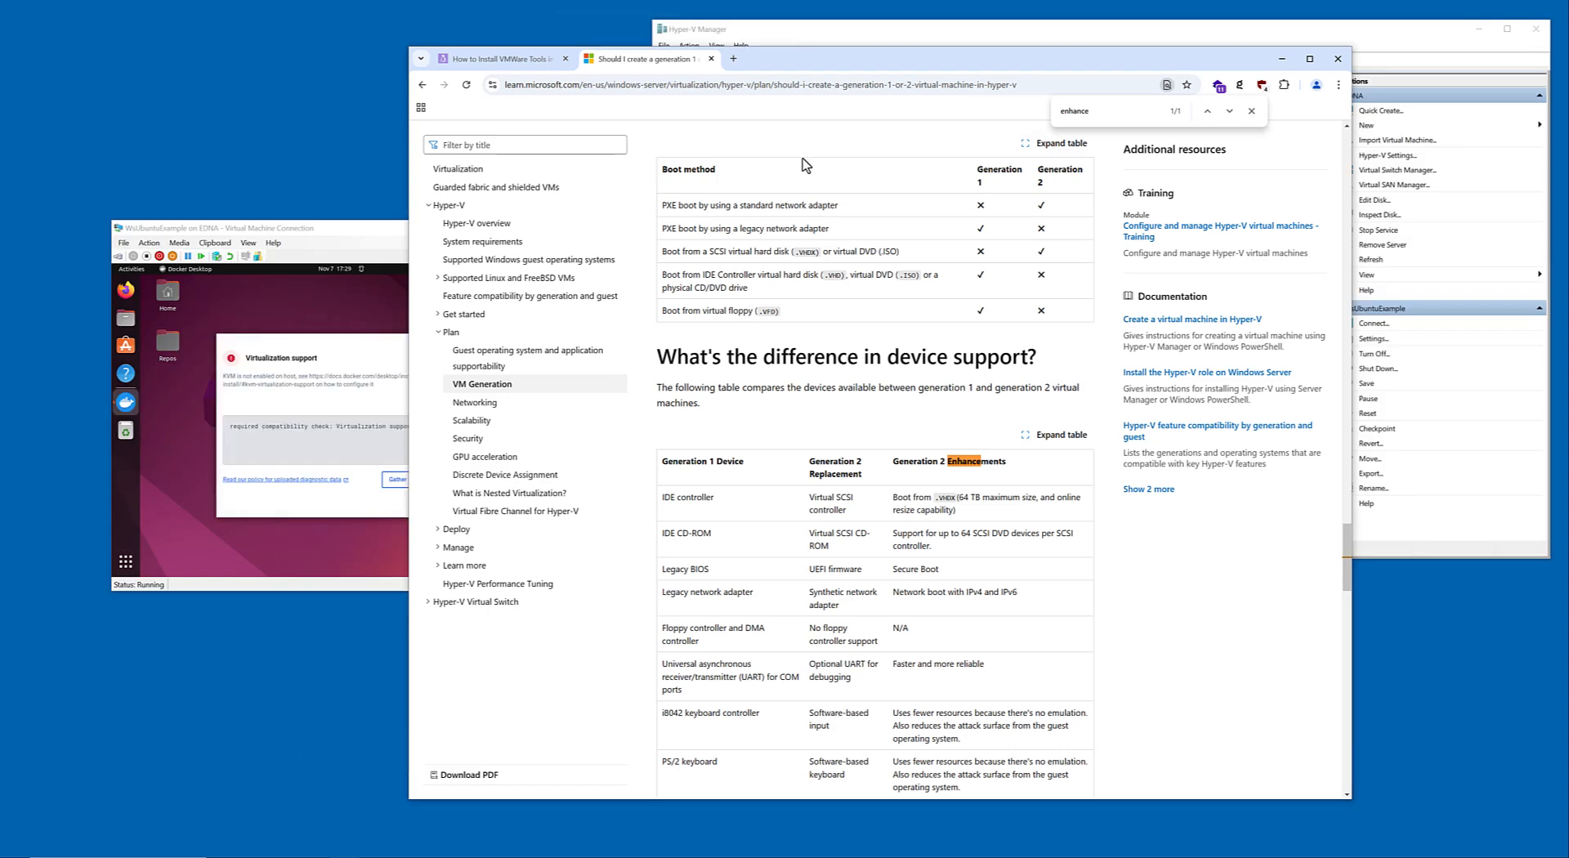
click(709, 85)
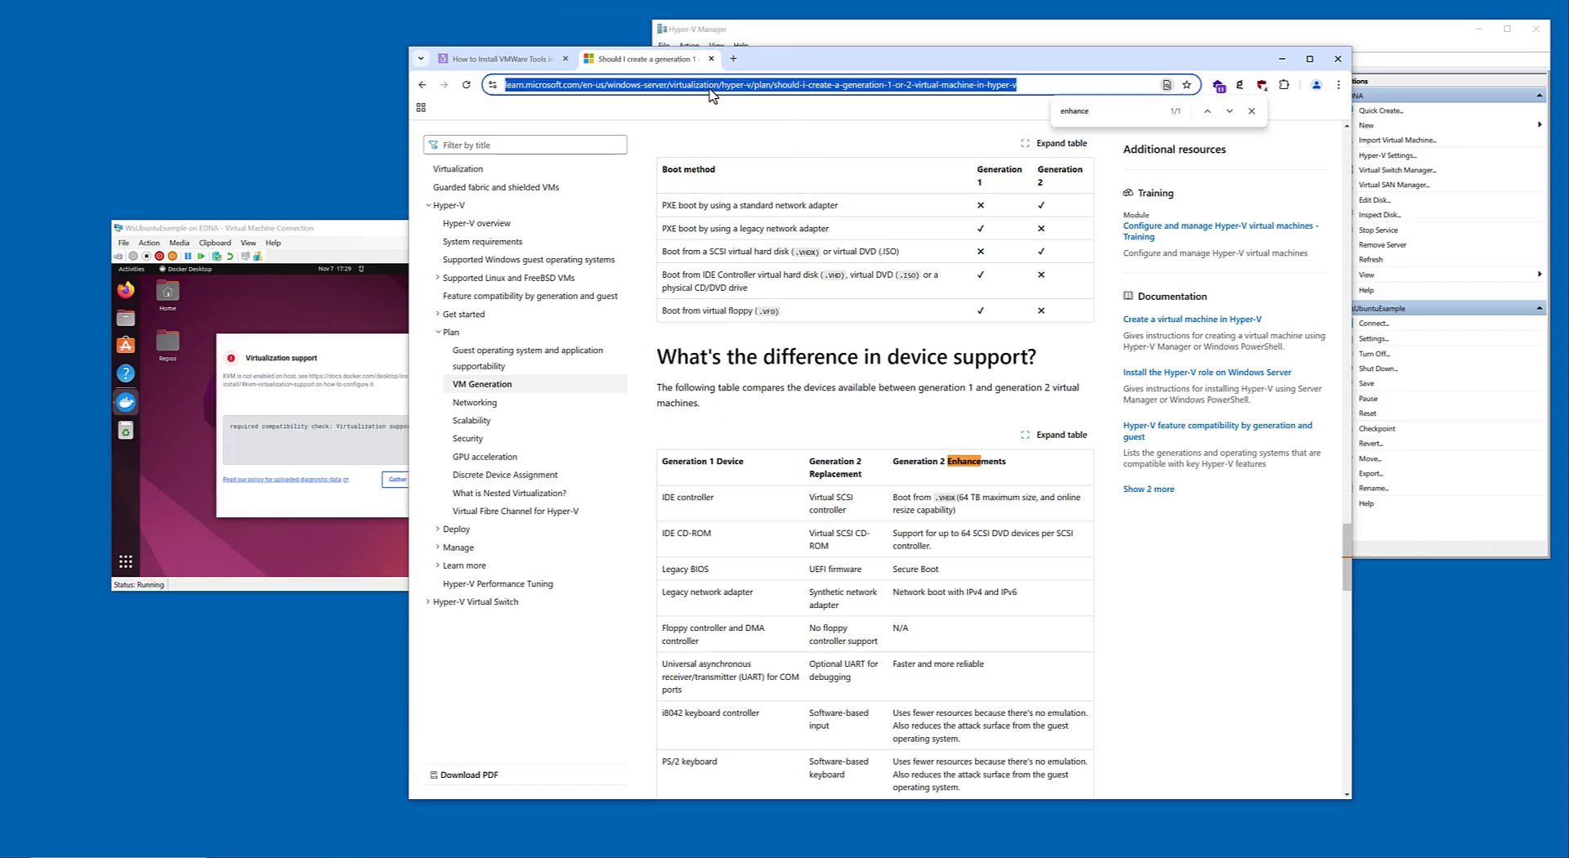
text(ubuntu)
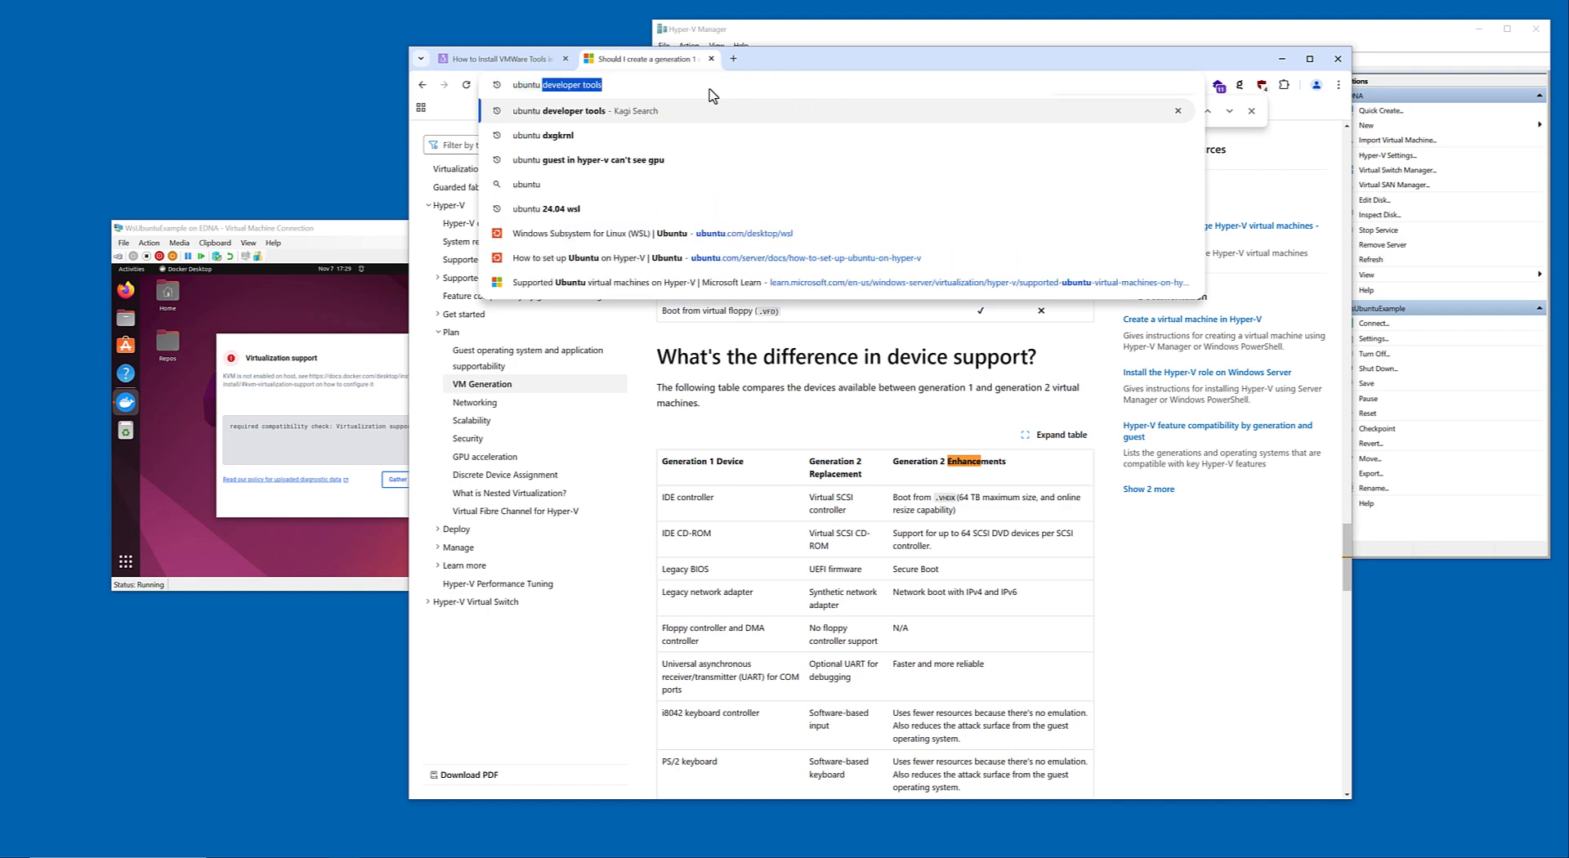
key(BackSpace)
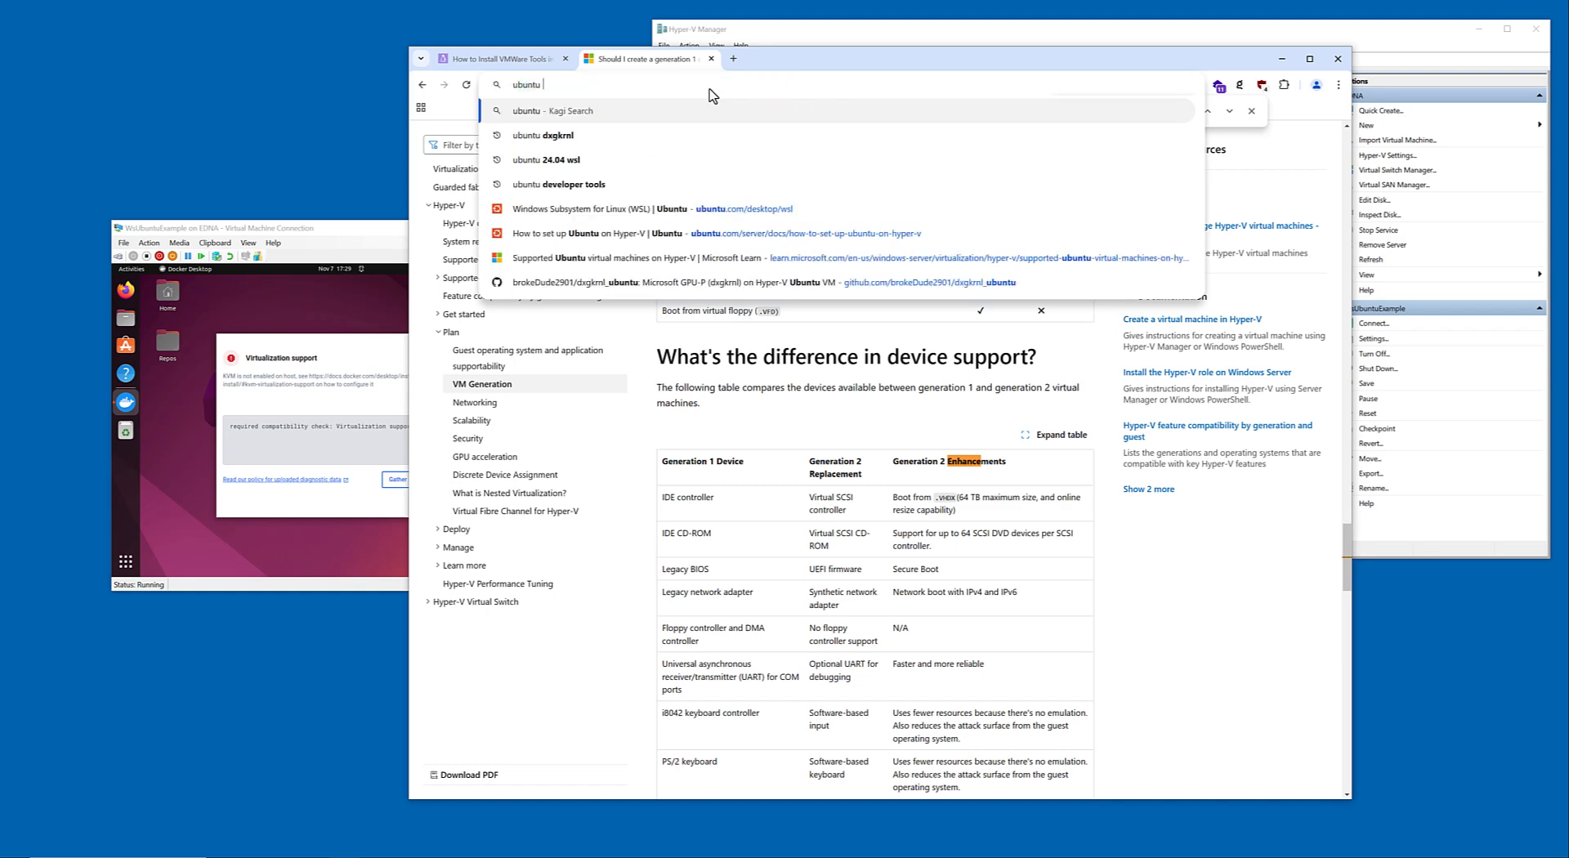
text(gist)
key(BackSpace)
key(BackSpace)
key(BackSpace)
key(BackSpace)
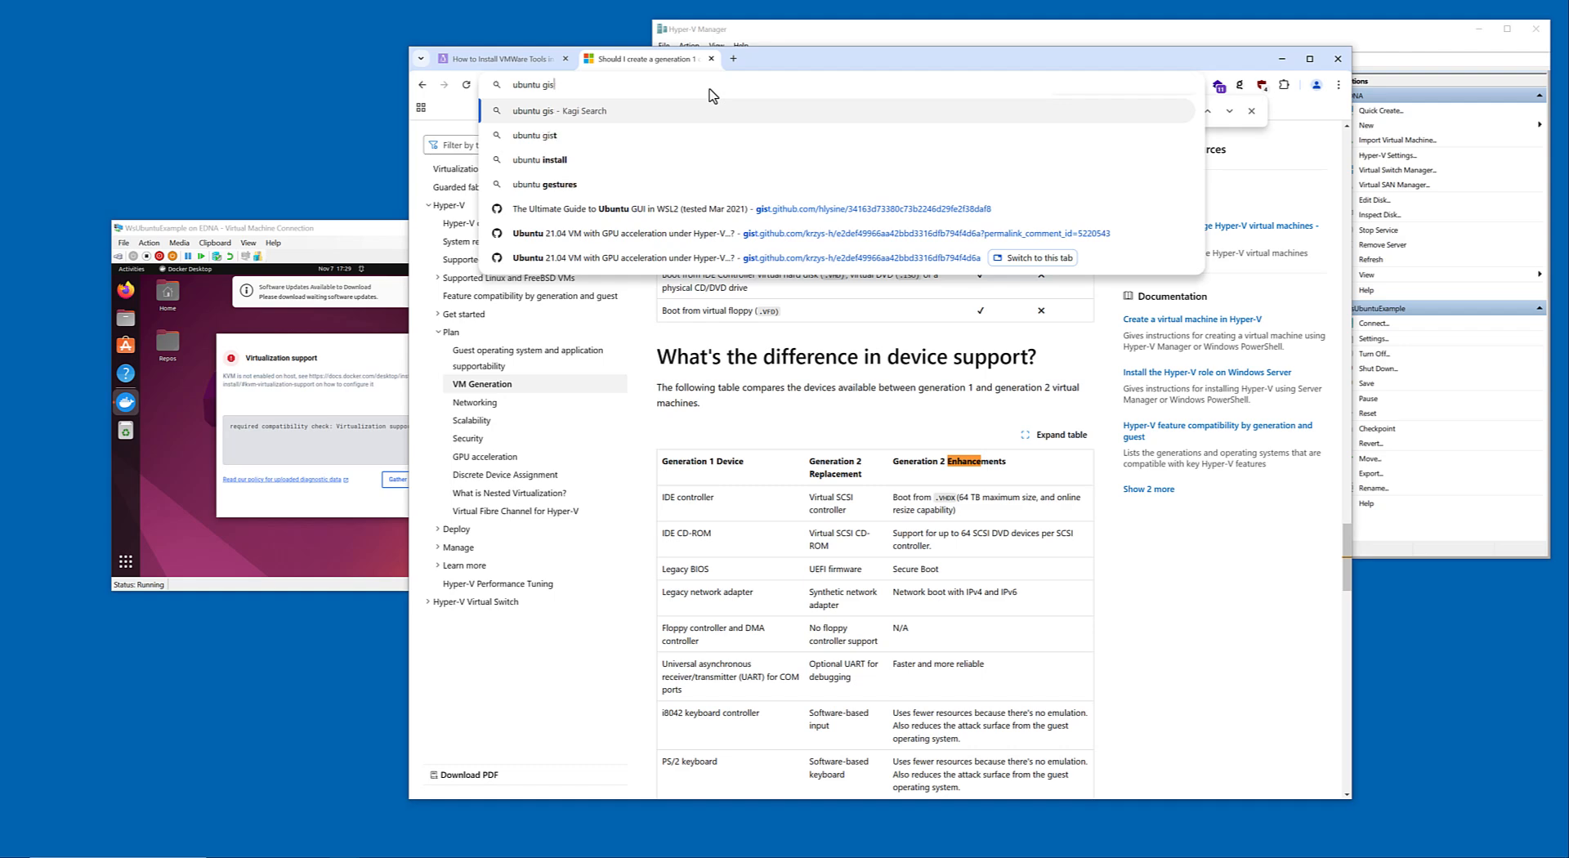
text(github )
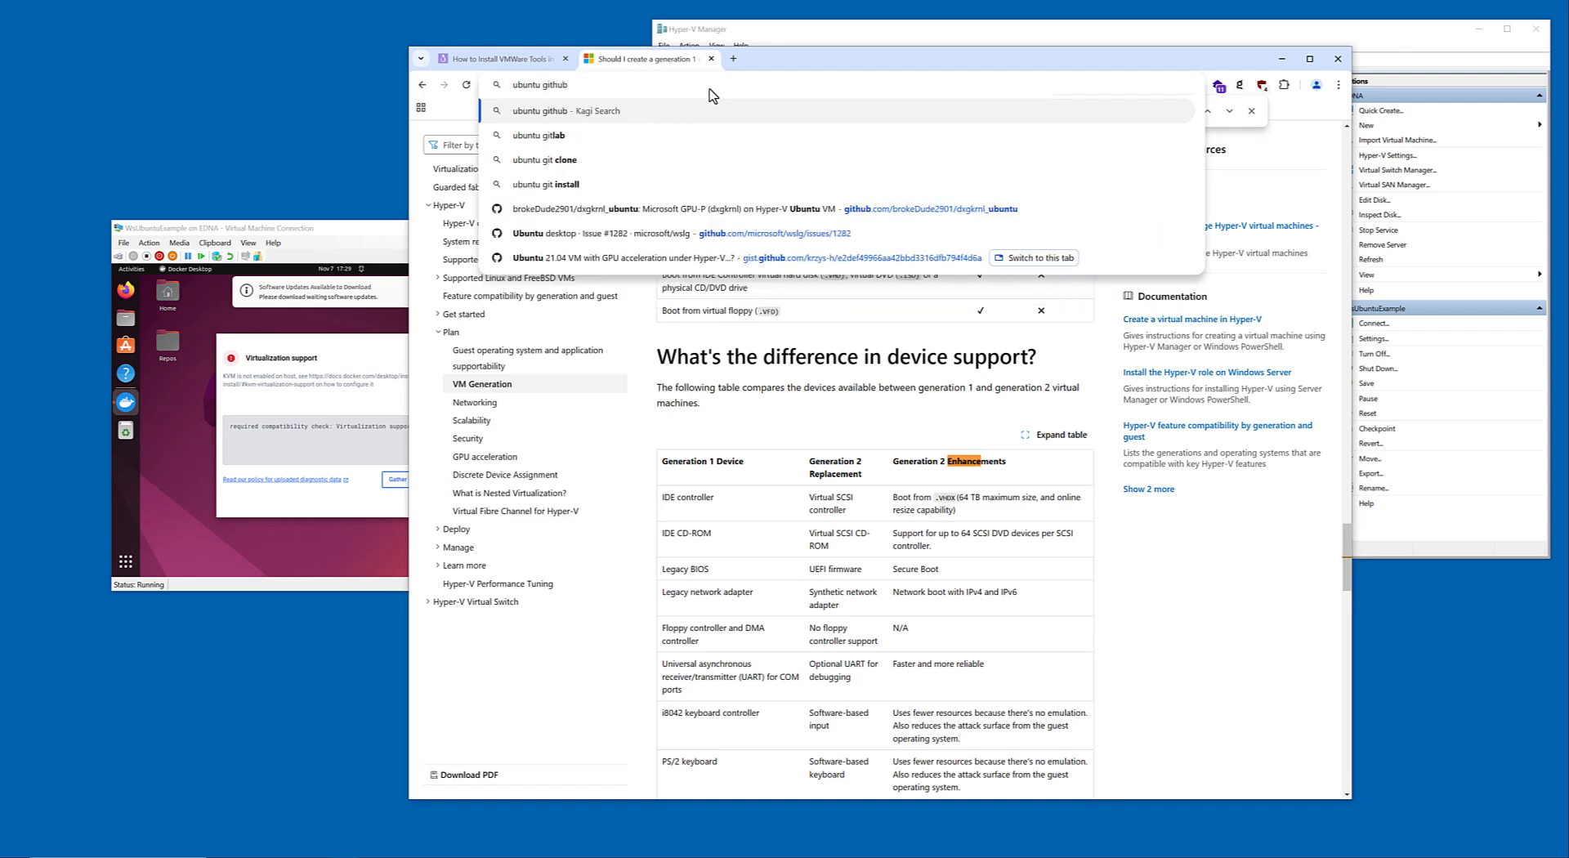
text(hyper-v)
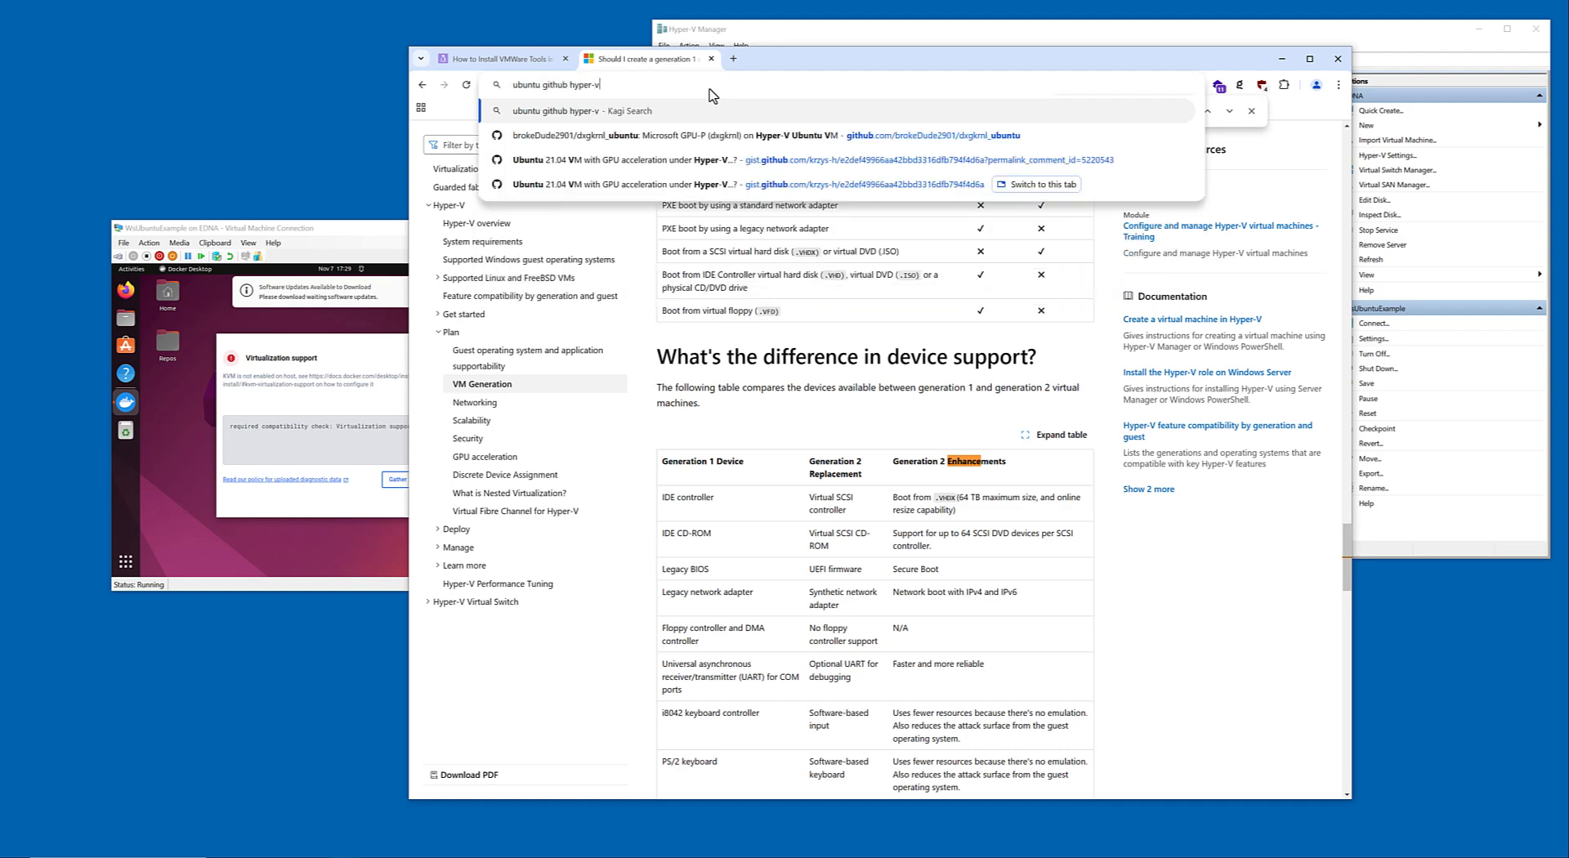
key(Return)
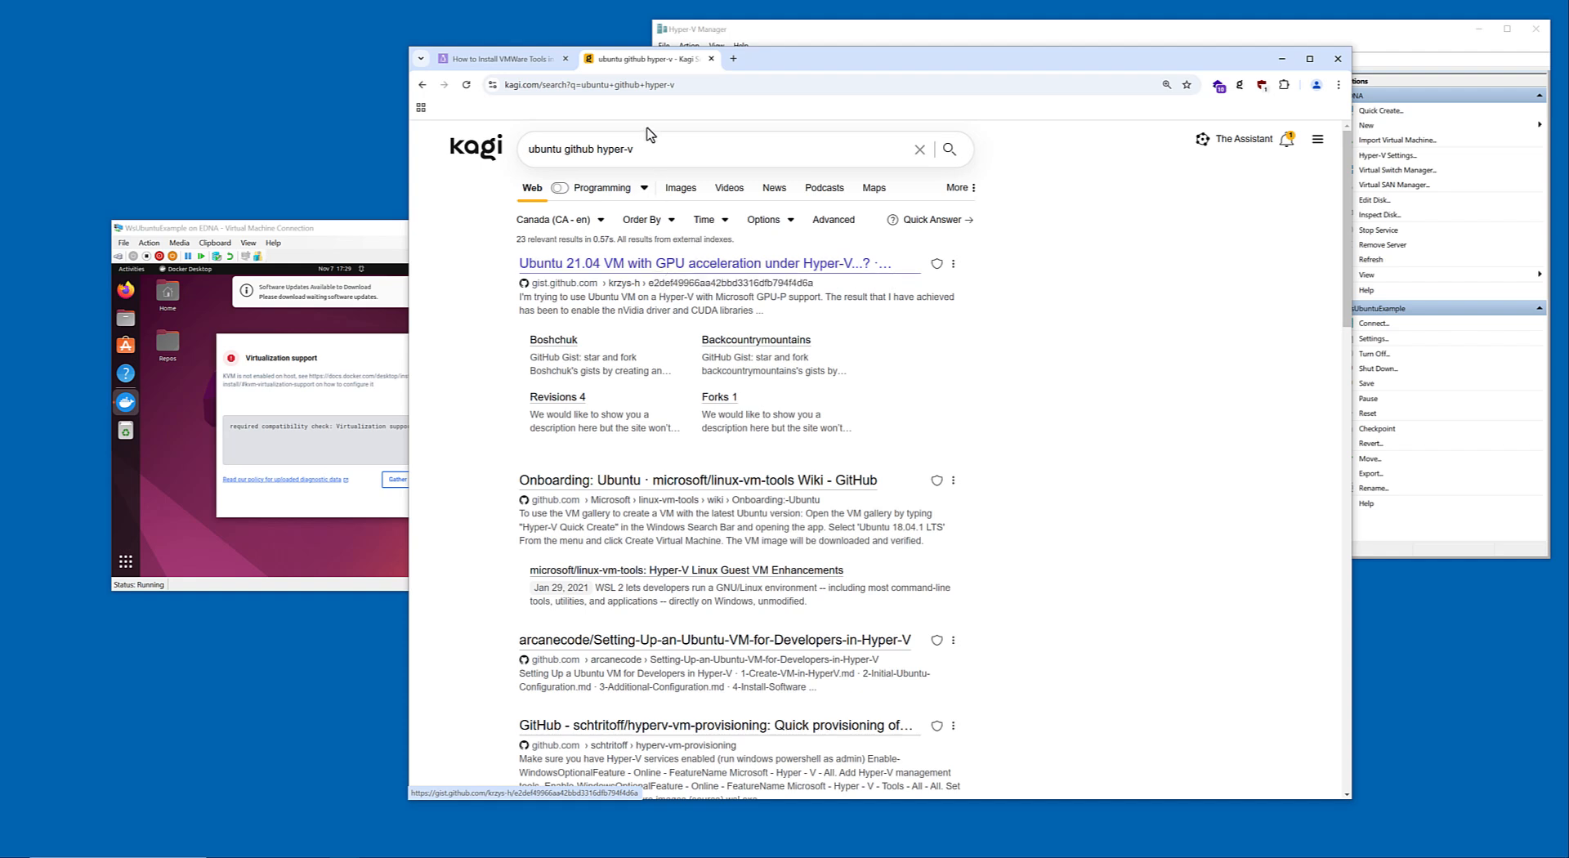
Refine the web search to "ubuntu github hyper-v remote desktop" and look through the results for enhanced session guides.
click(665, 155)
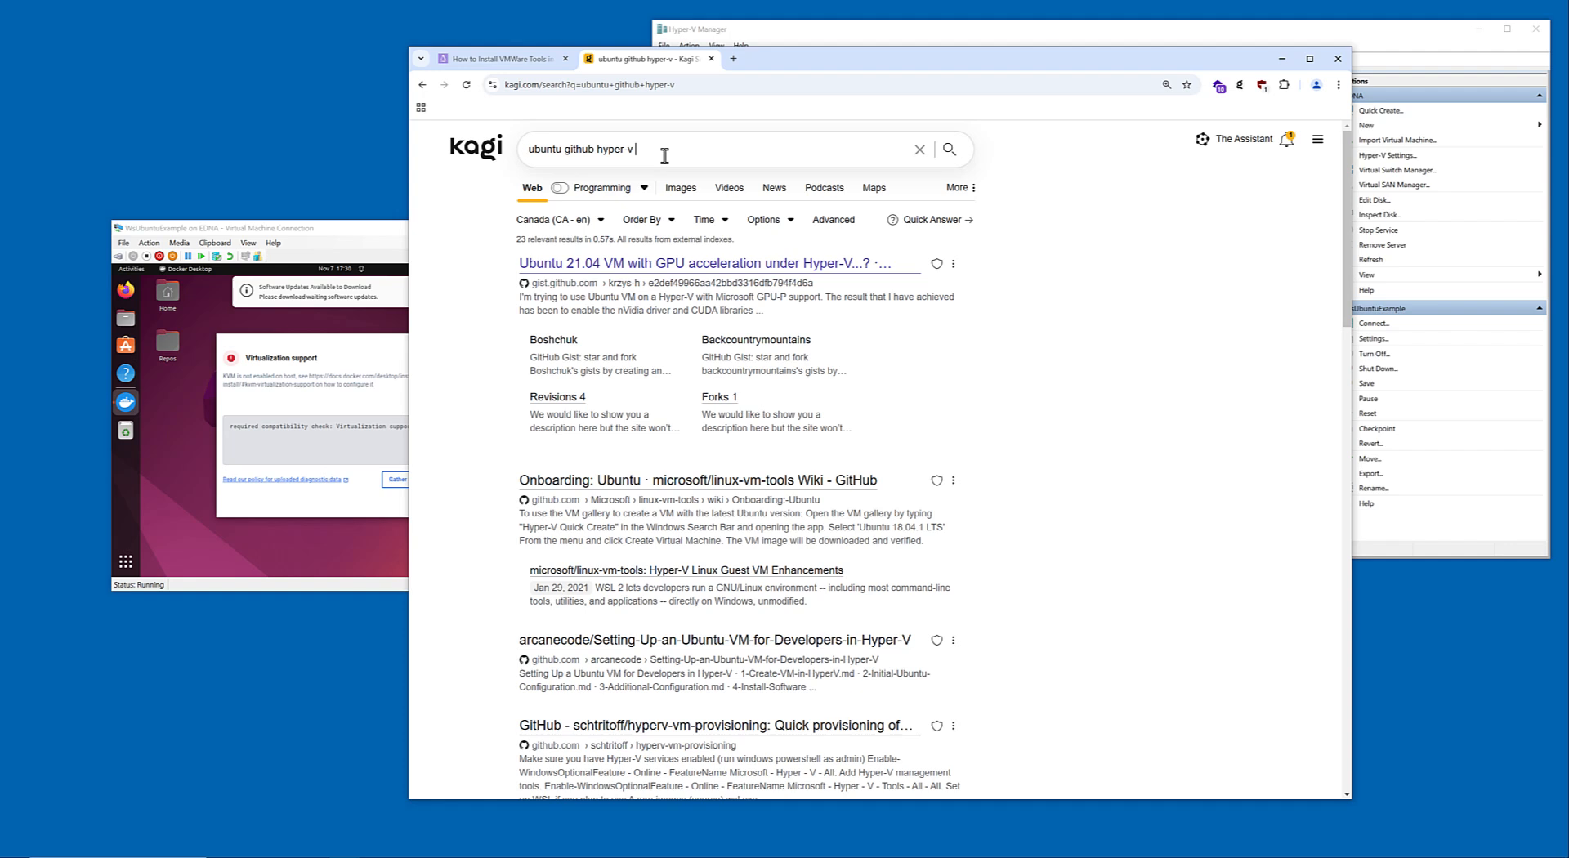
text(sktop)
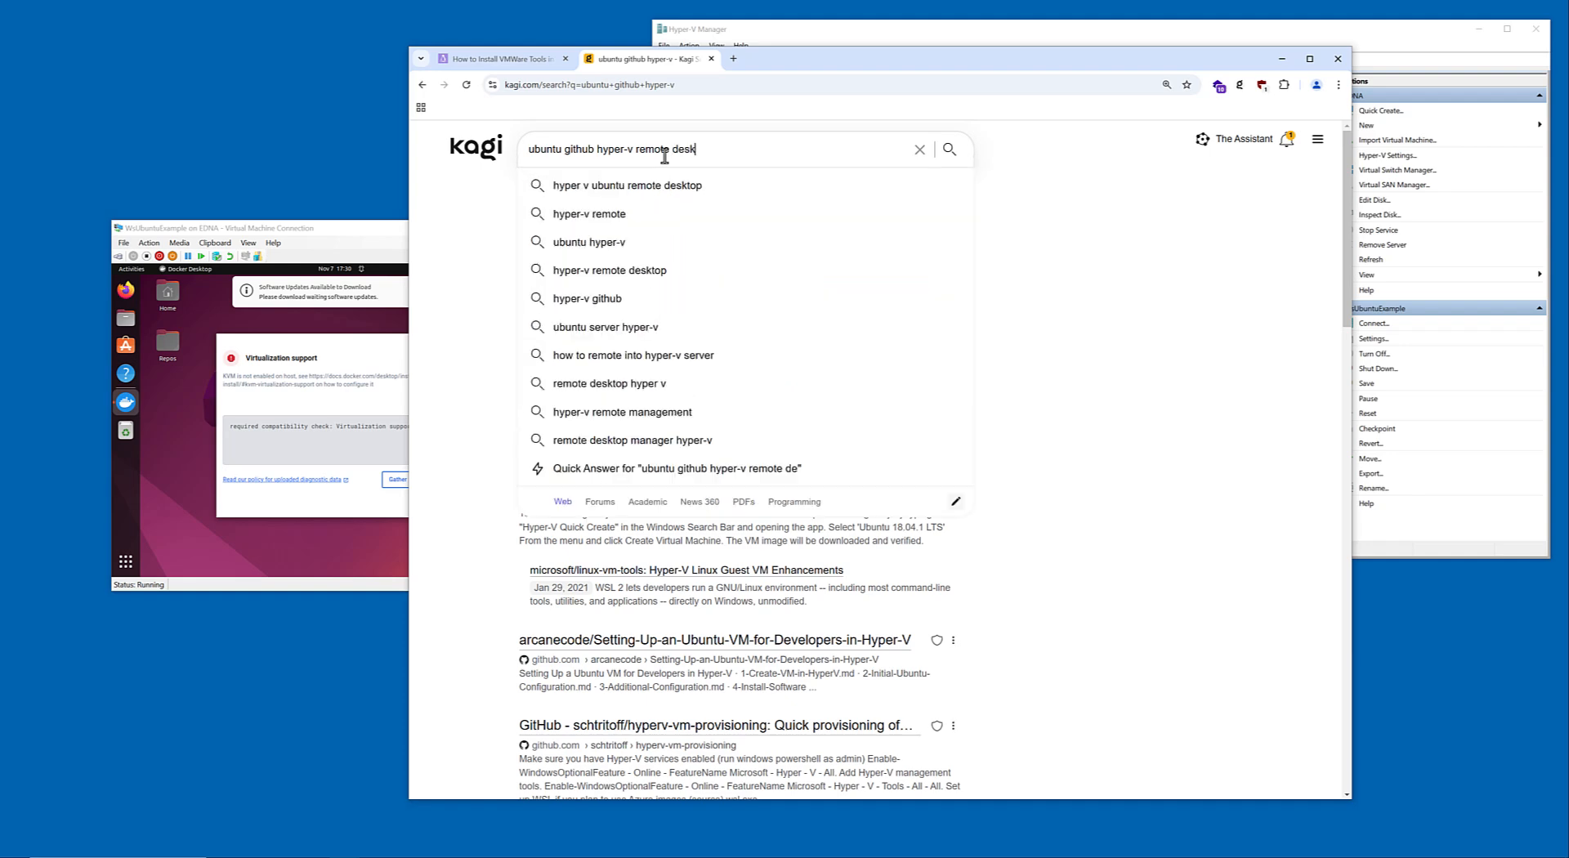
key(Return)
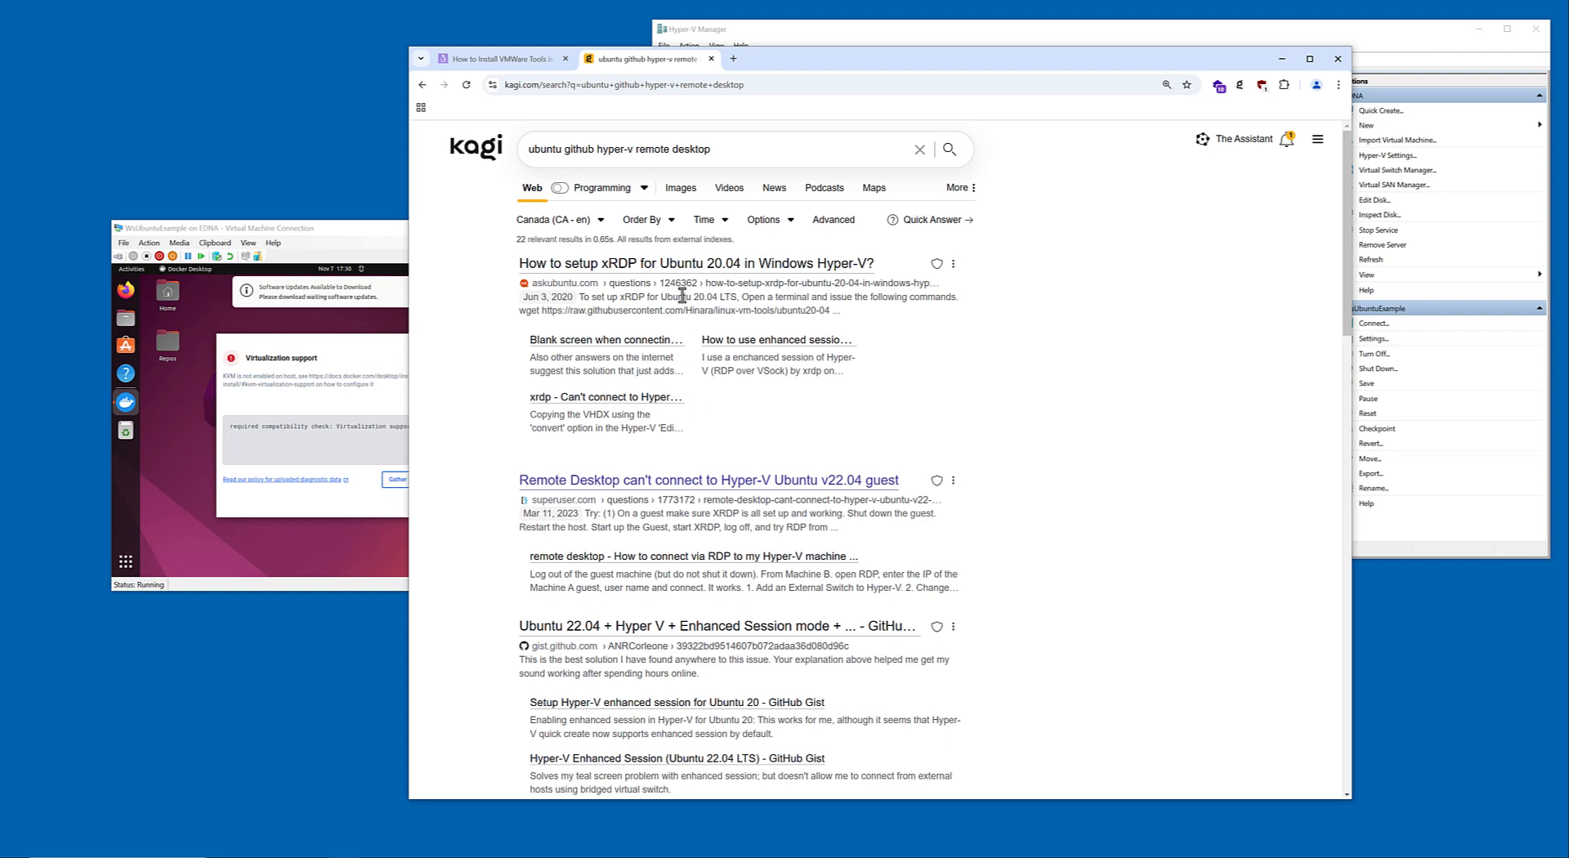
scroll(684, 299, down, 3)
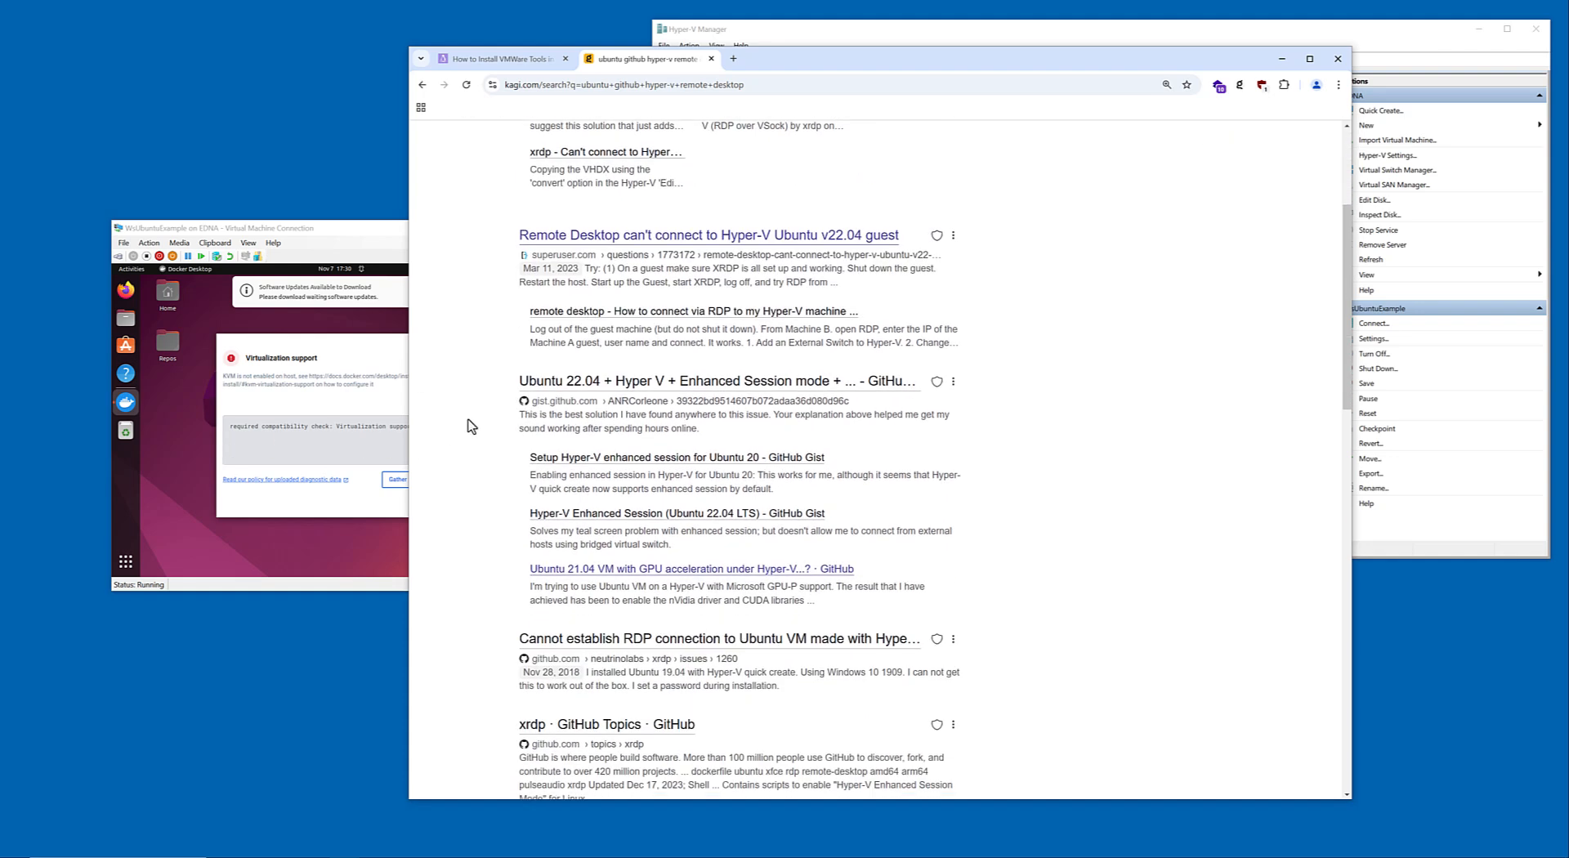
Change the web search to "ubuntu github hyper-v enhanced session" and look through the results.
scroll(469, 420, down, 2)
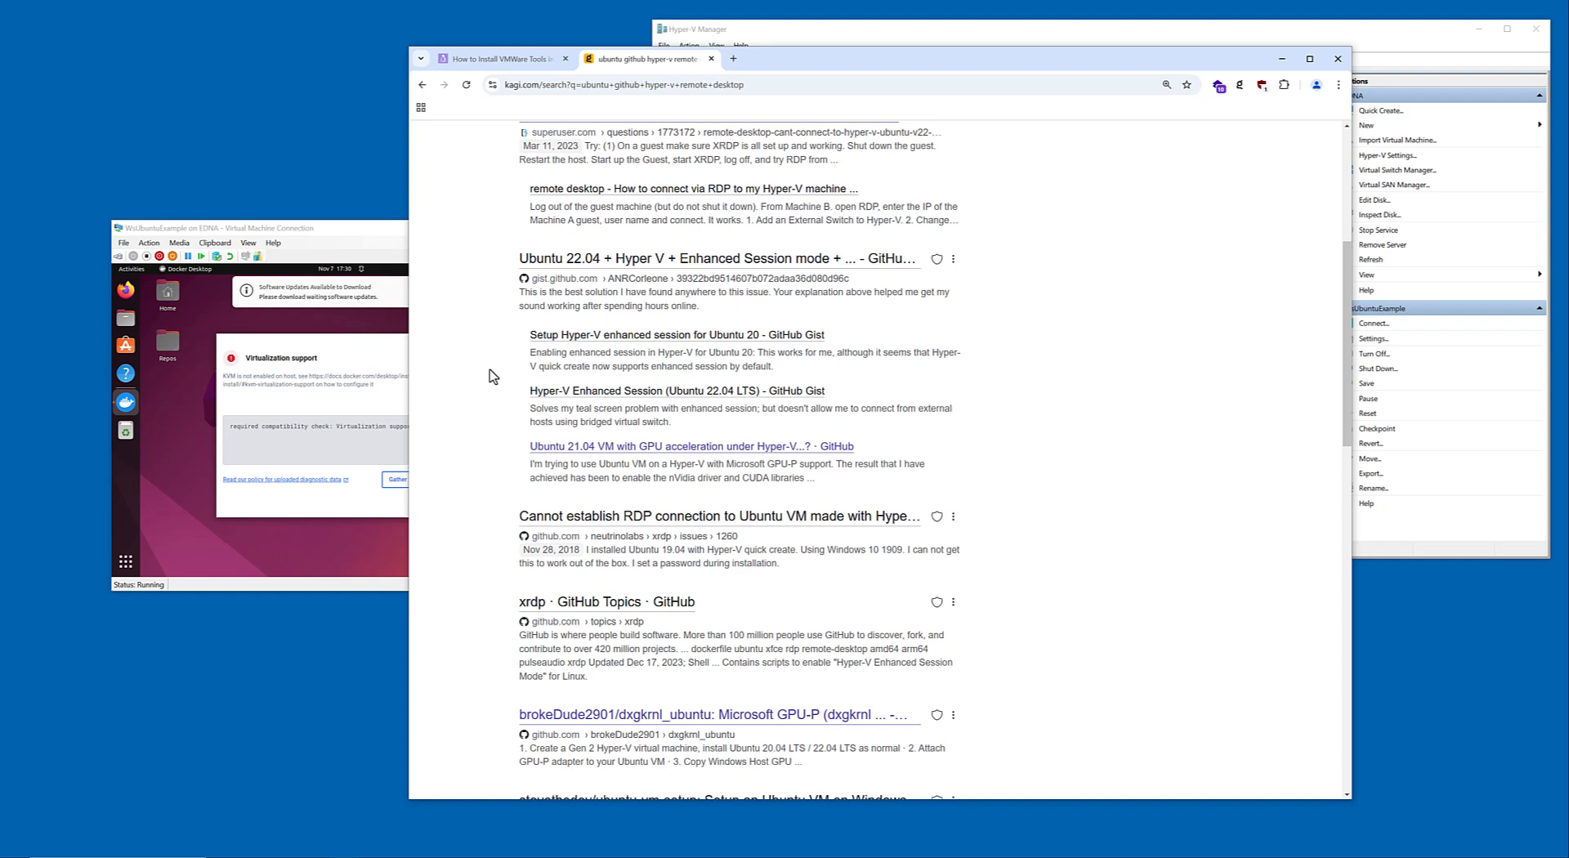
scroll(493, 376, down, 5)
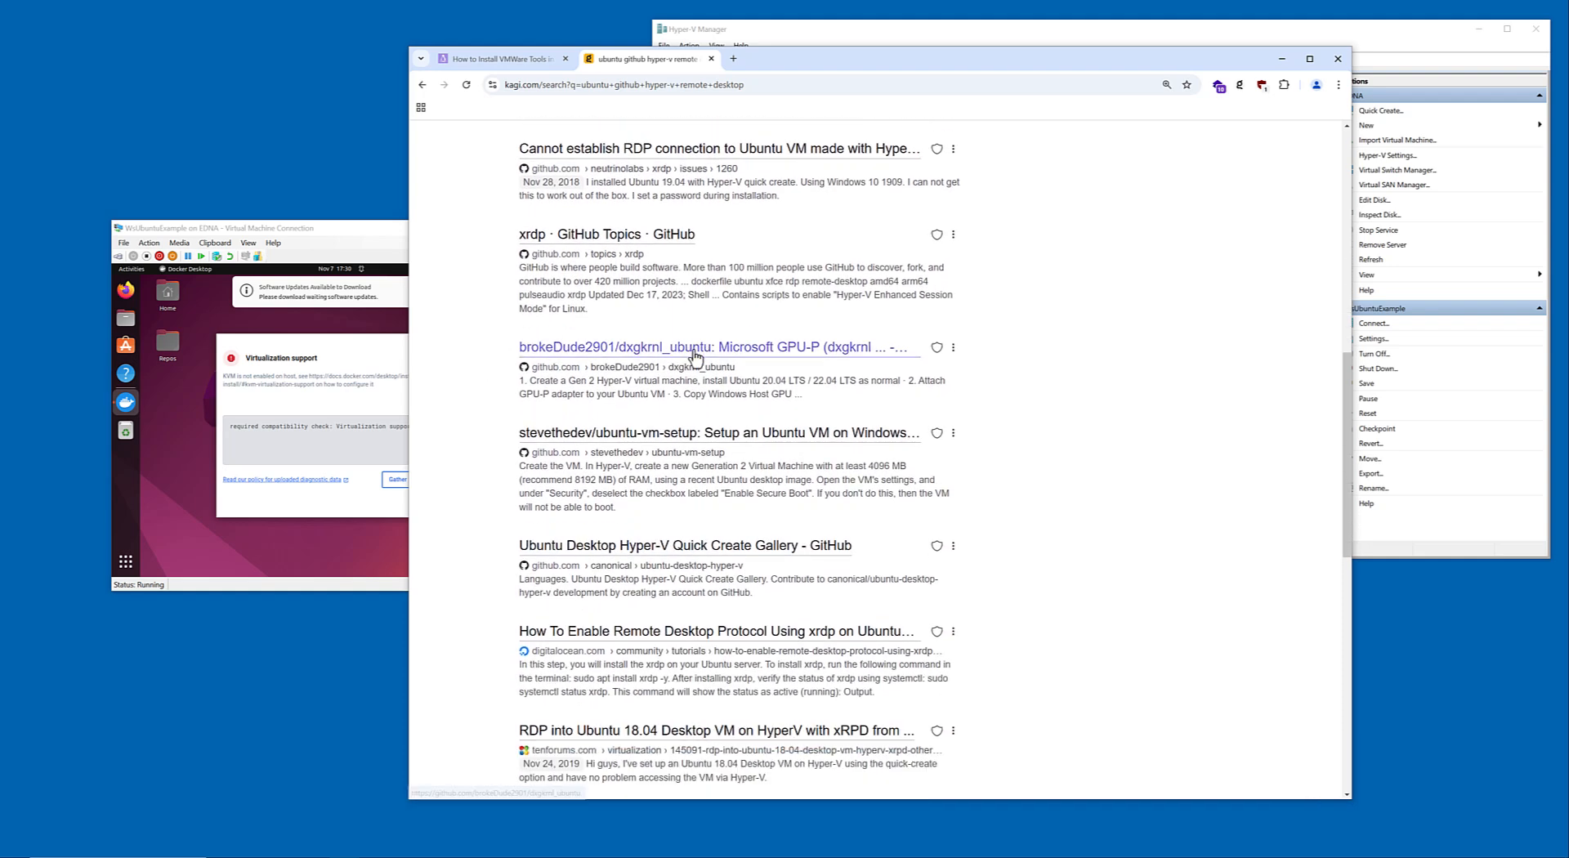
scroll(695, 357, up, 9)
click(710, 150)
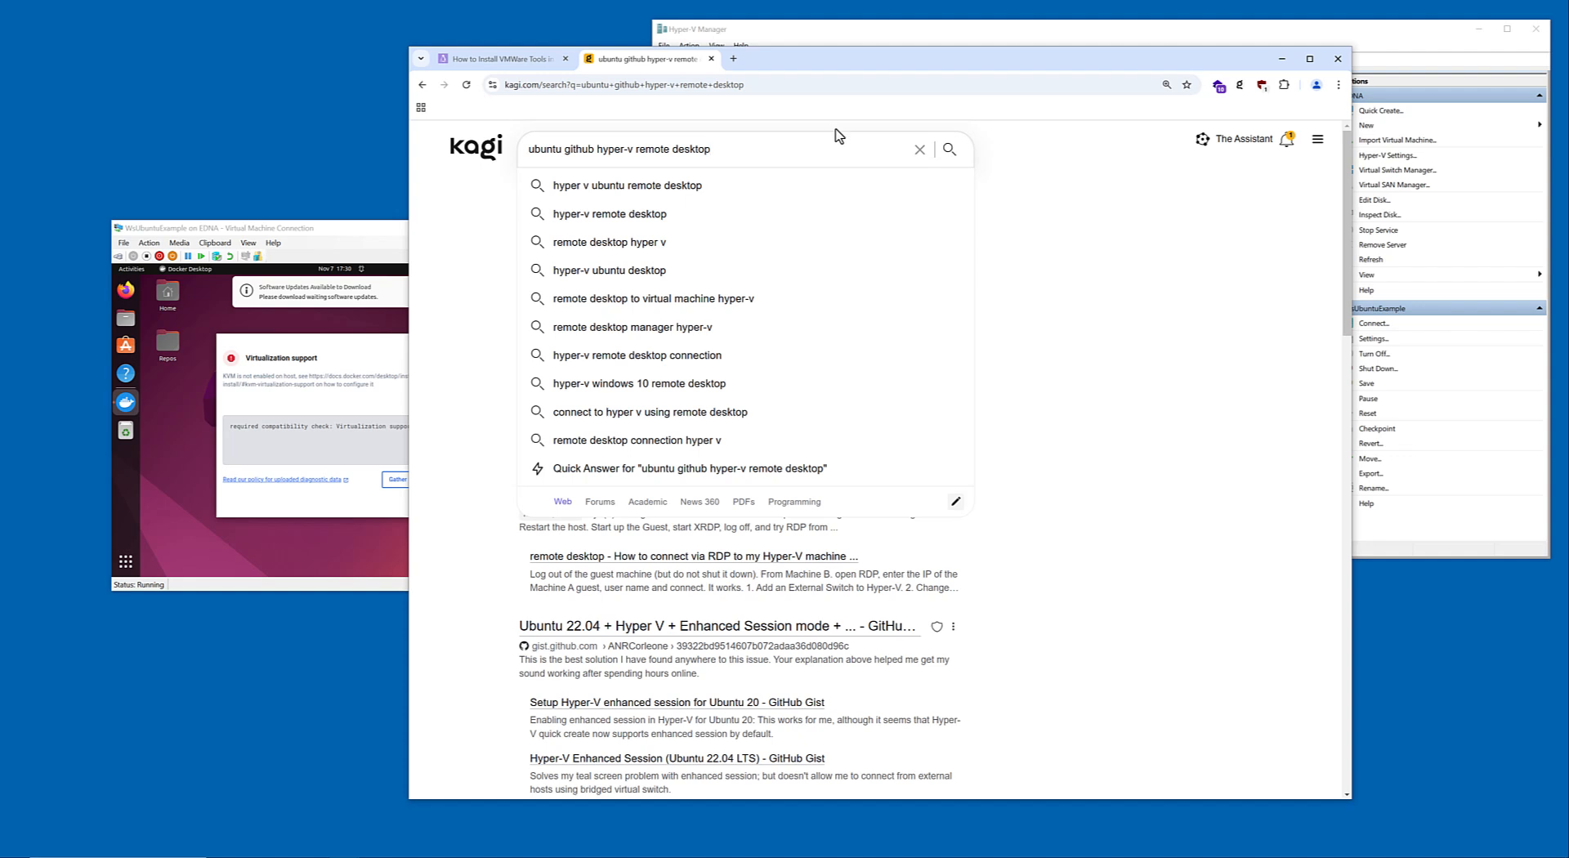
key(BackSpace)
key(BackSpace)
key(BackSpace)
key(BackSpace)
key(BackSpace)
key(BackSpace)
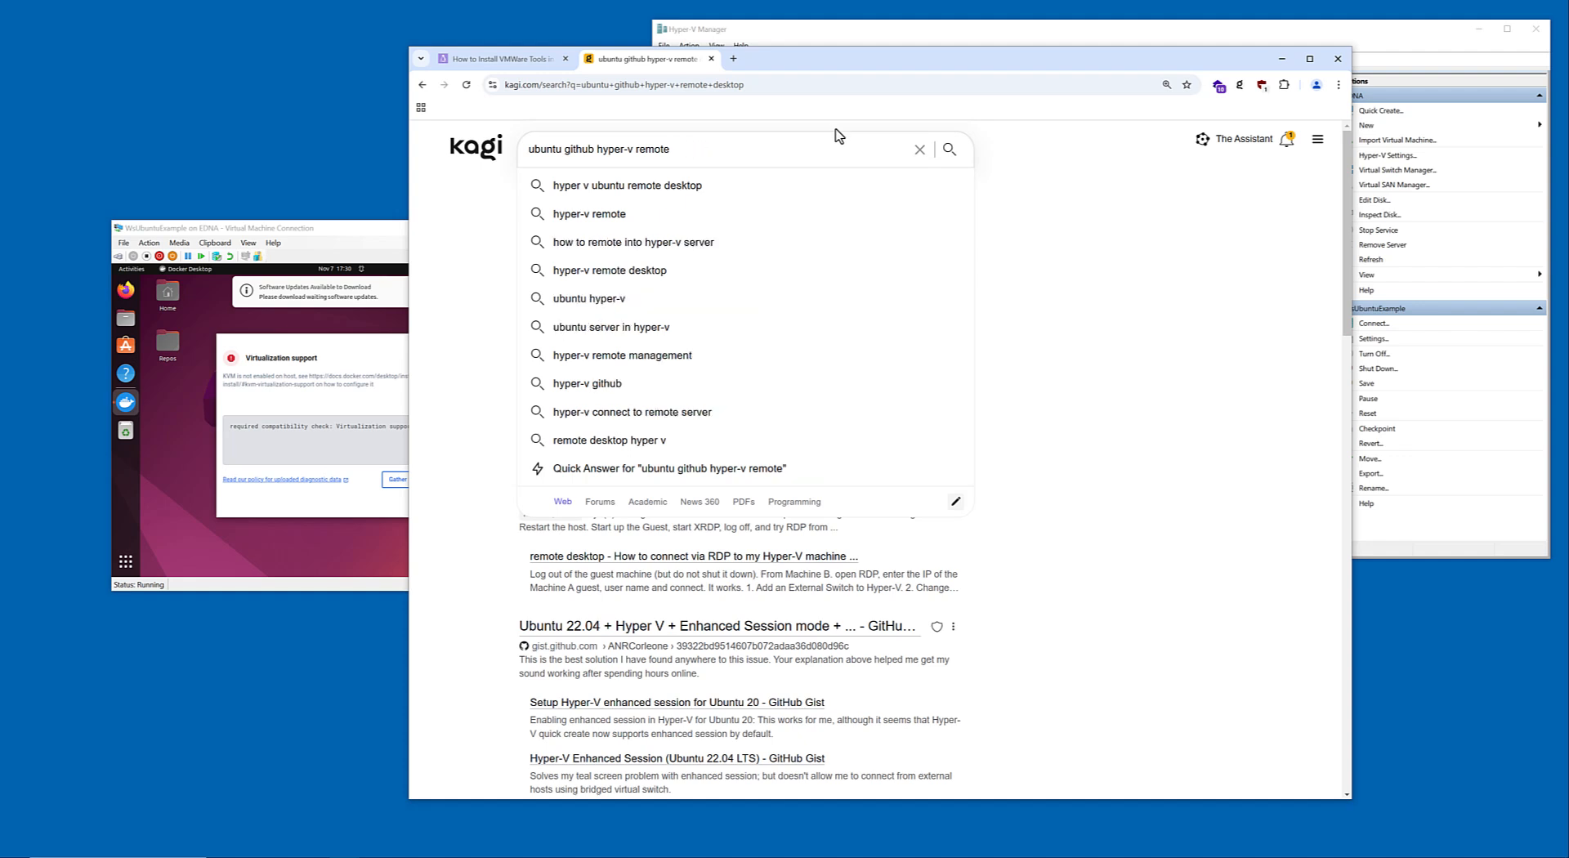
text(en)
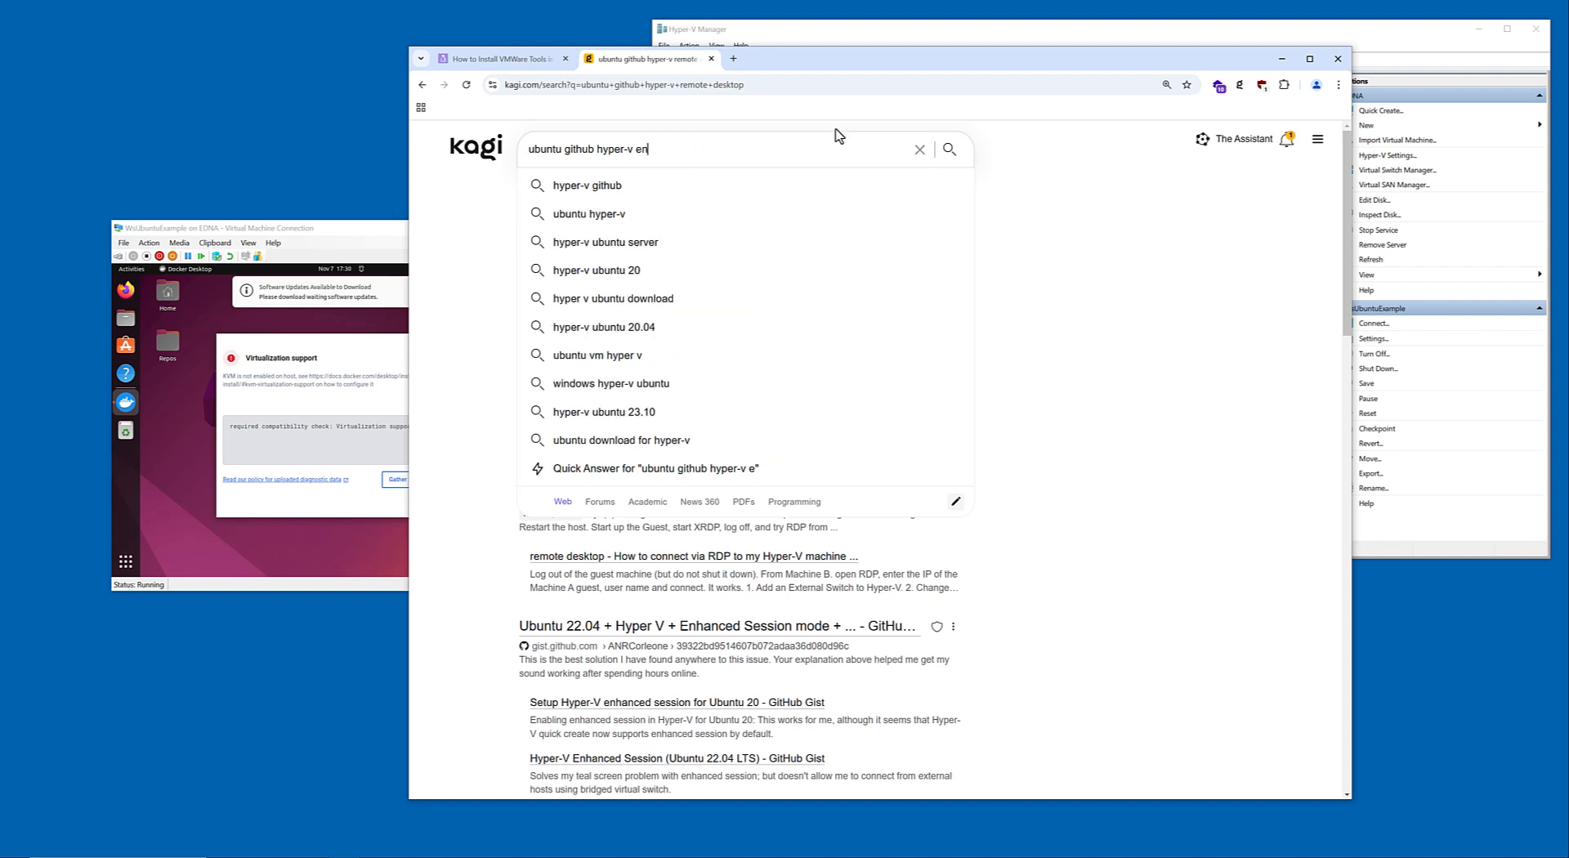
text(hanced session)
key(Return)
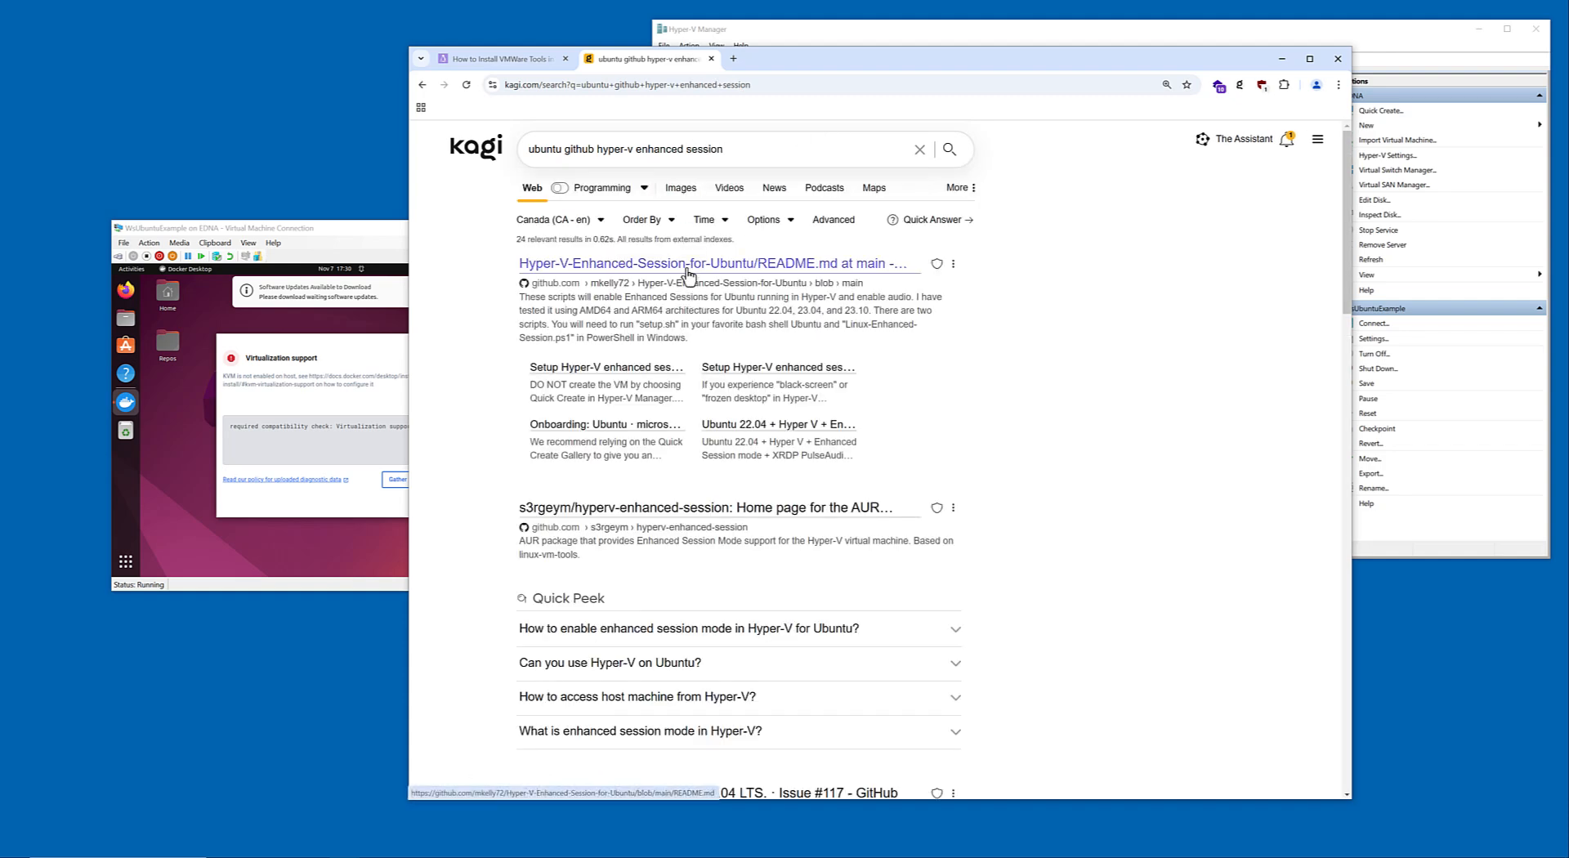
scroll(439, 403, down, 6)
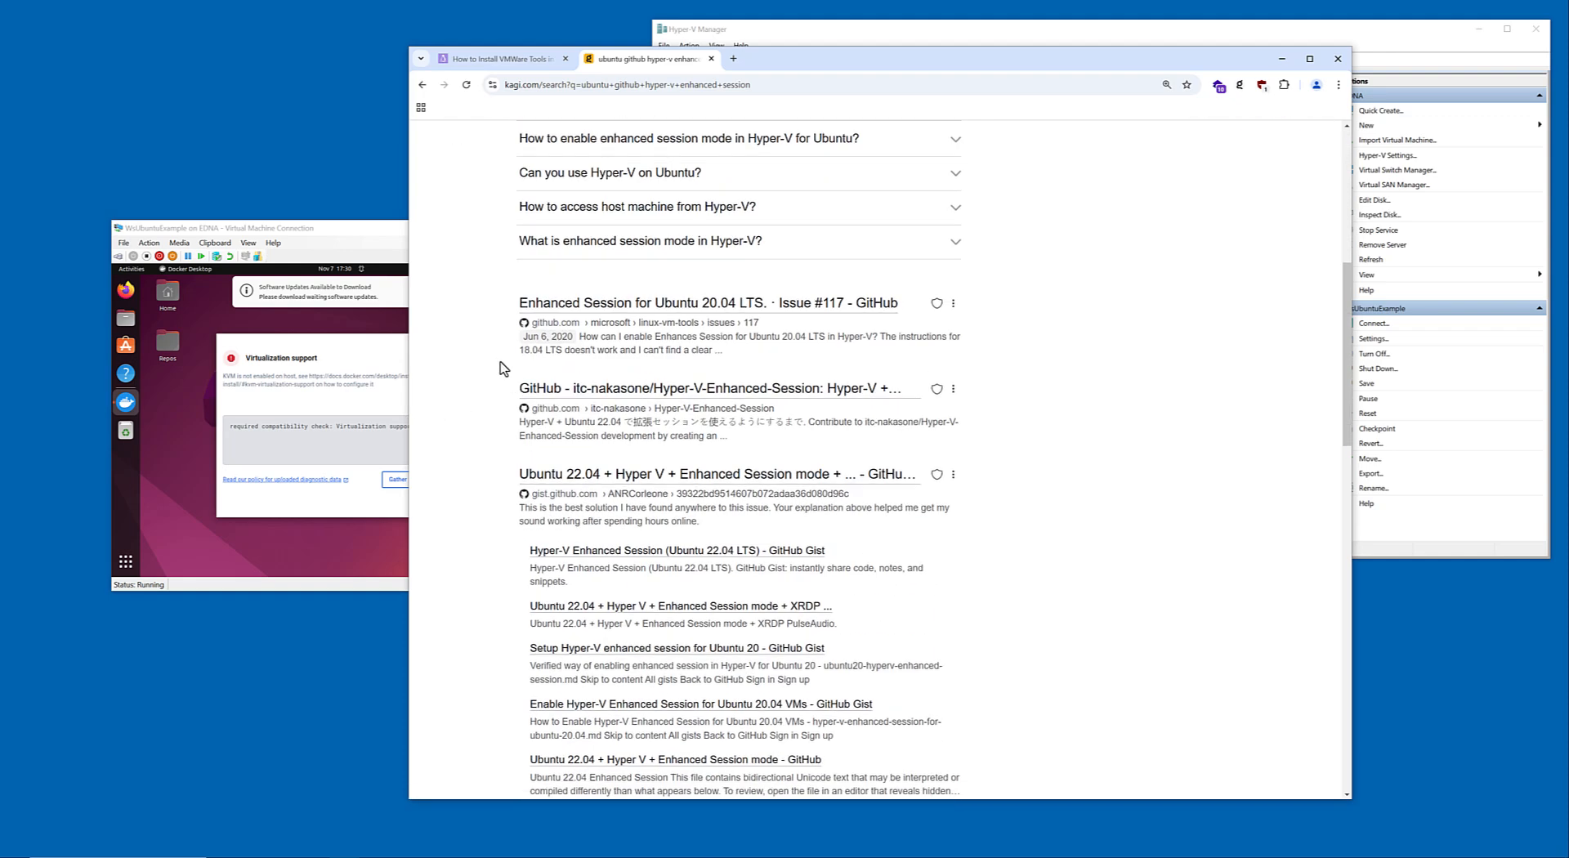
scroll(501, 358, up, 6)
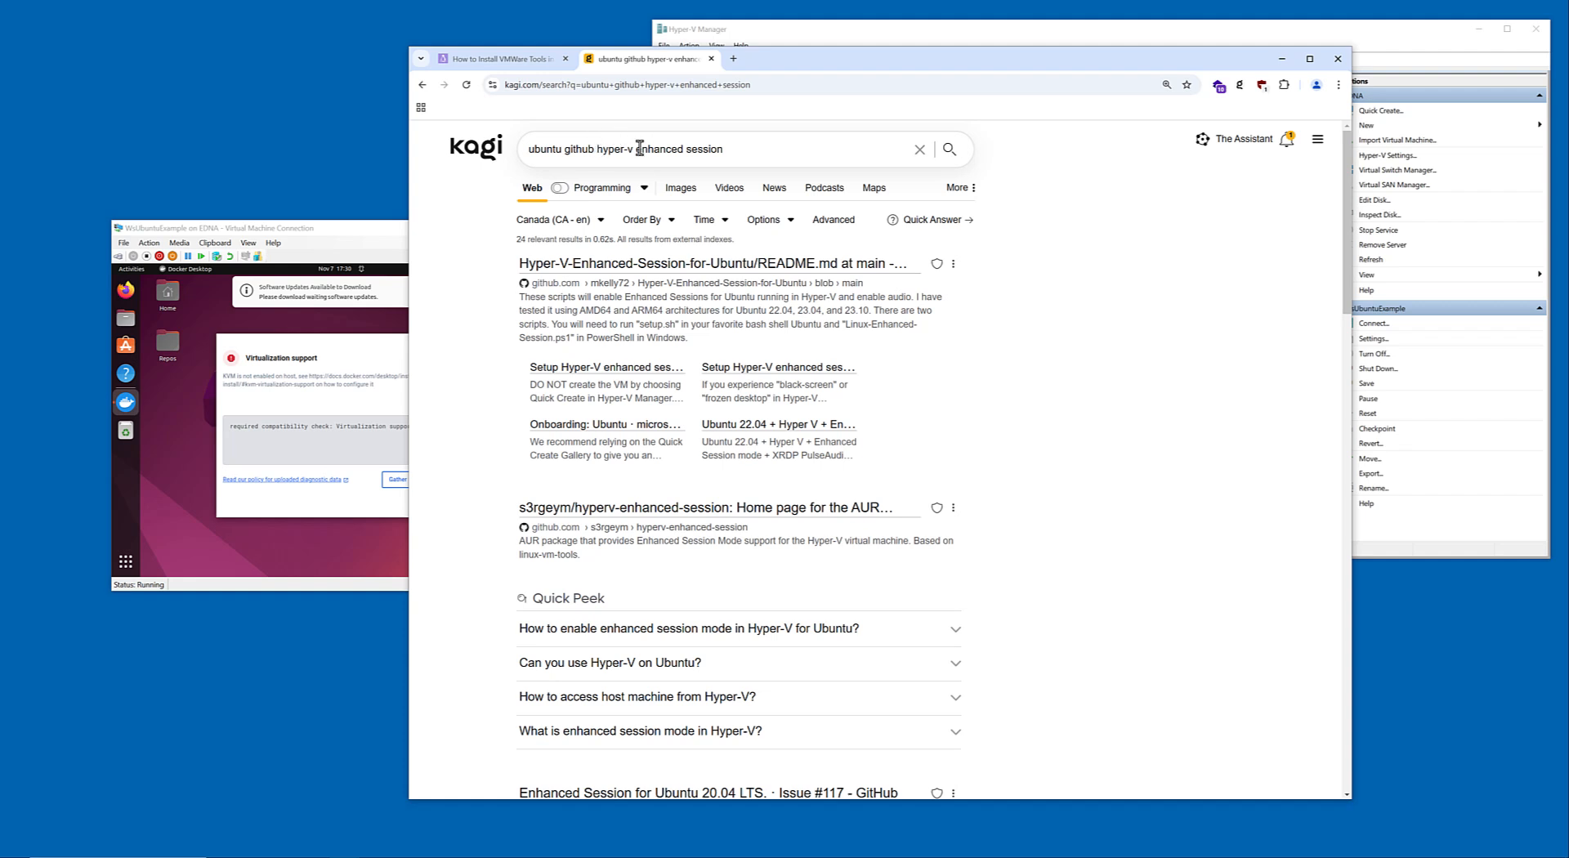
Add "script" to the search and skim the GitHub gist on Ubuntu 22.04 + Hyper V + Enhanced Session mode.
click(828, 149)
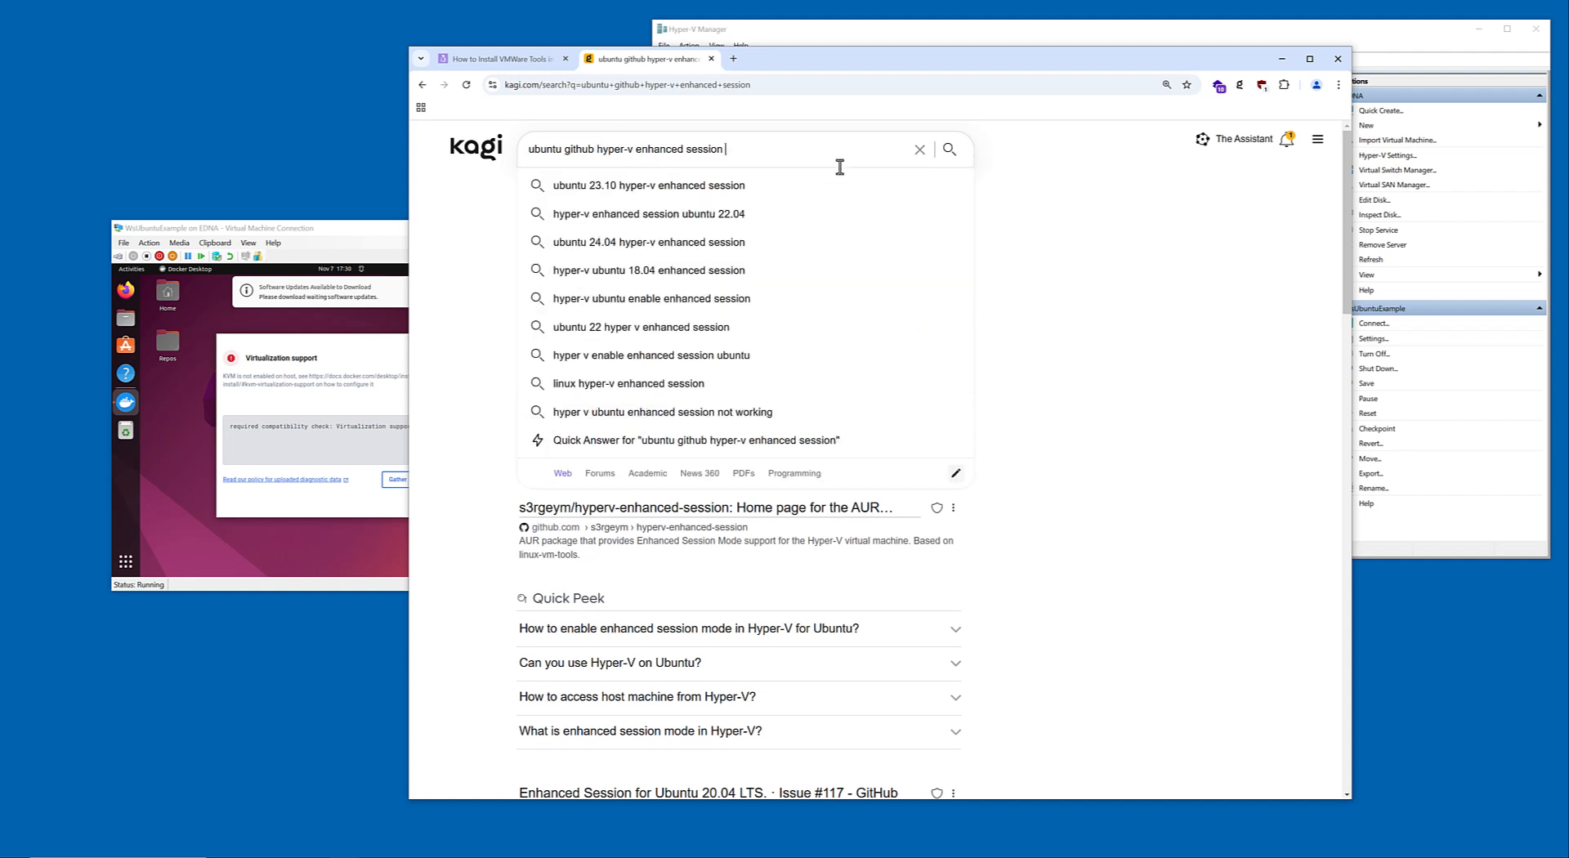
text(script)
key(Return)
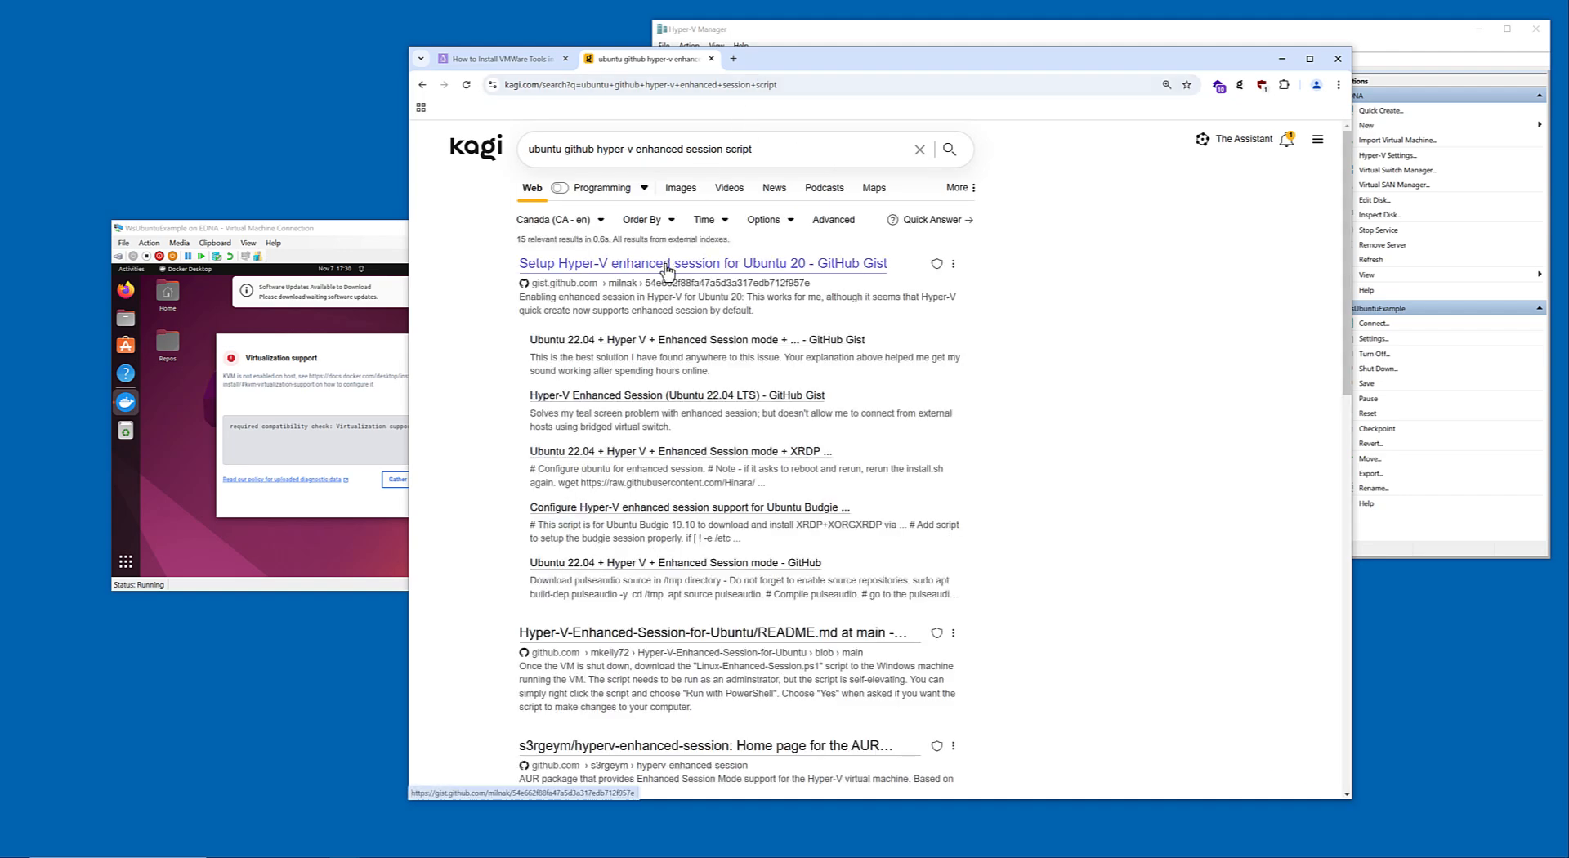
click(677, 343)
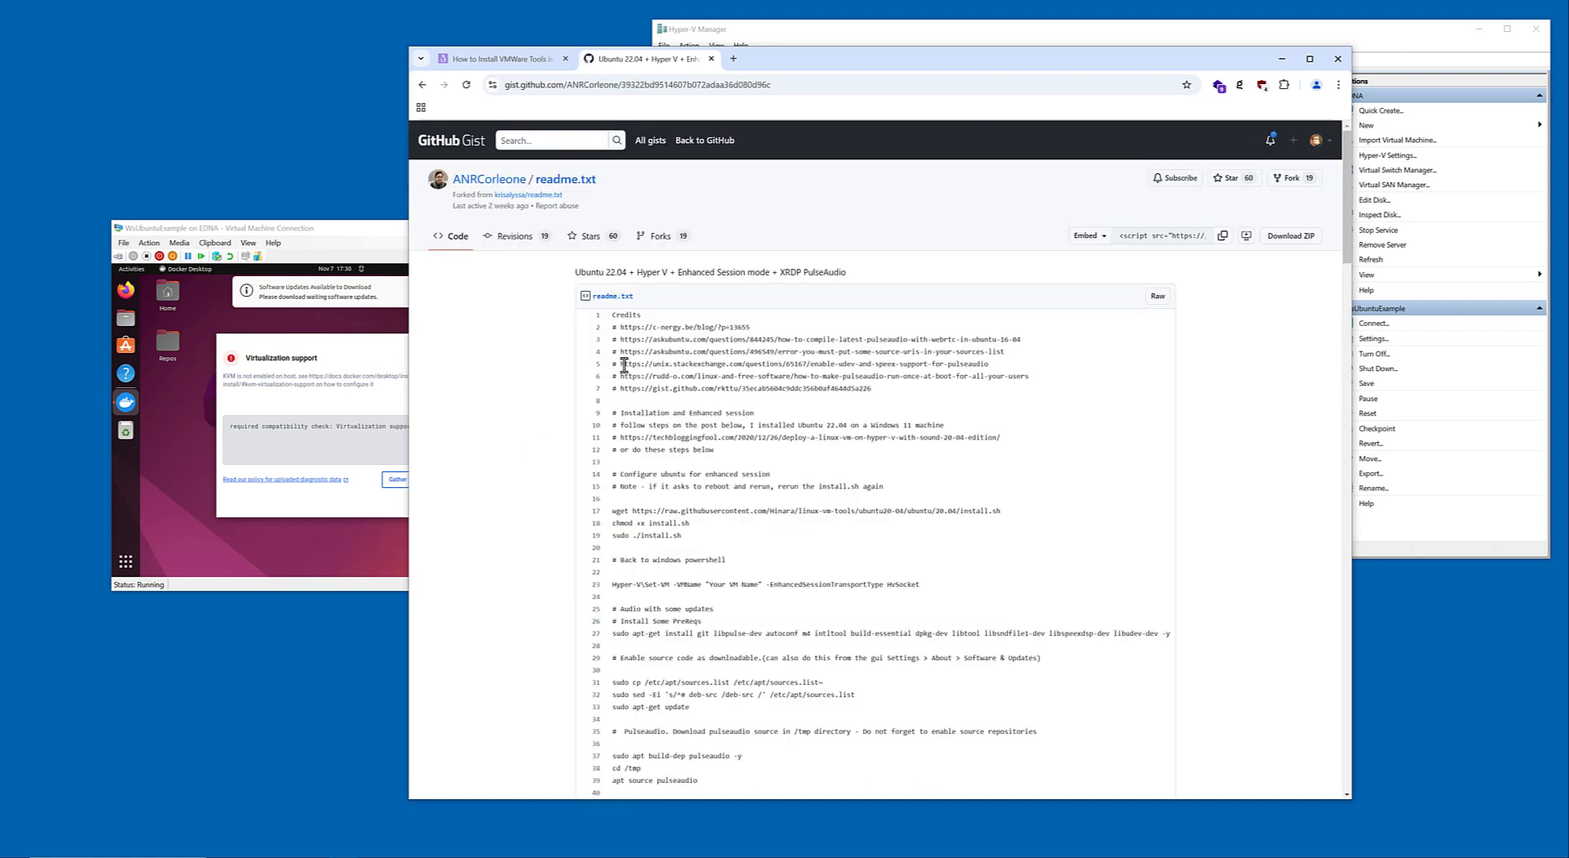
scroll(624, 365, down, 3)
scroll(654, 365, up, 3)
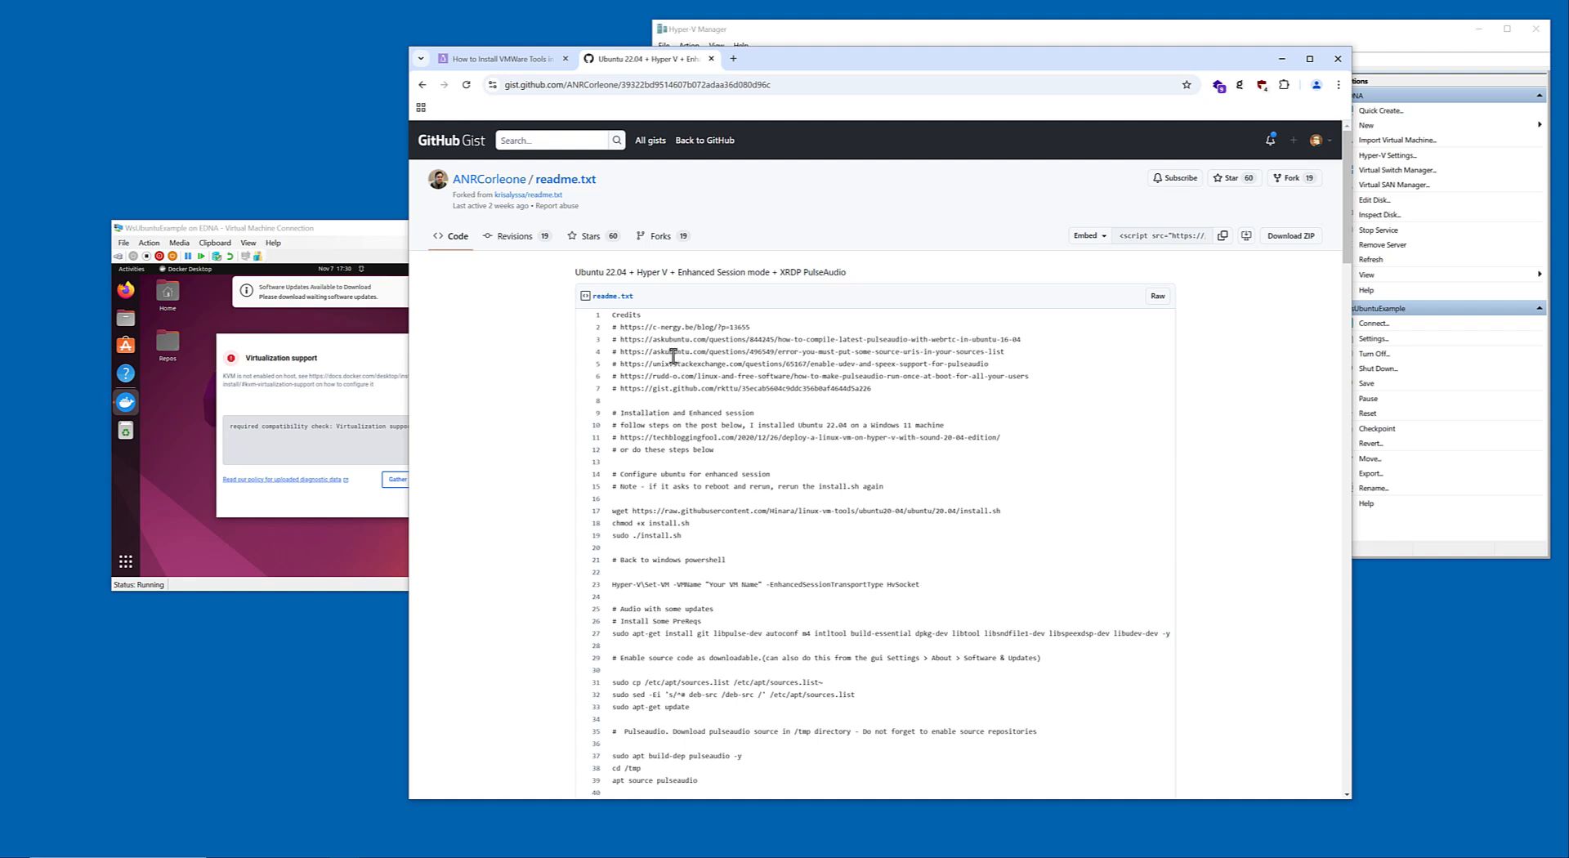
Follow the gist's fork links back to the original readme.txt and skim its instructions and comments.
click(553, 199)
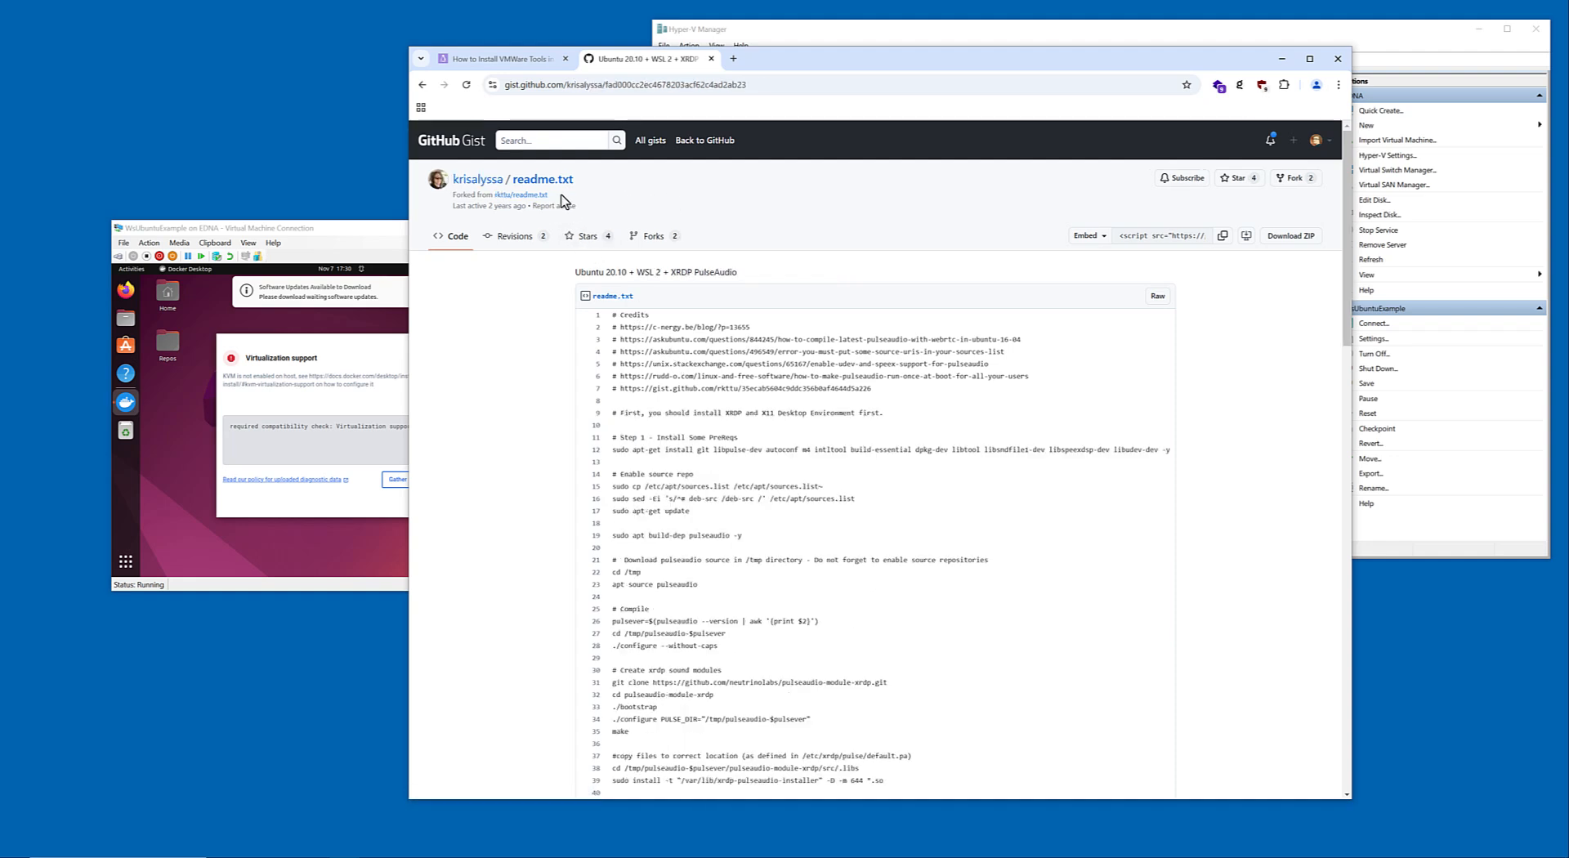
click(523, 196)
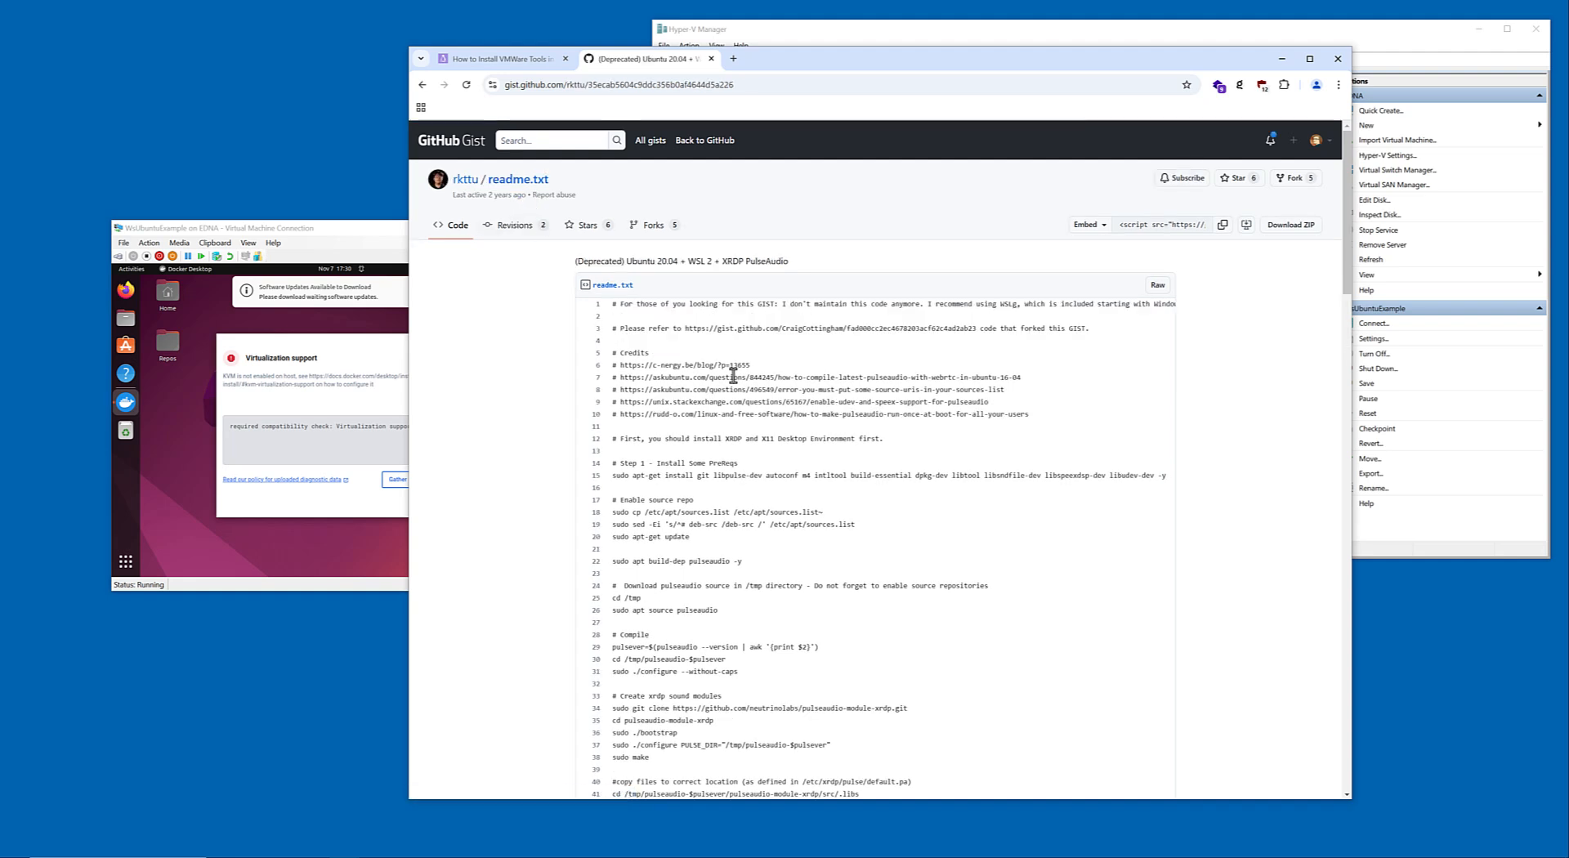
scroll(733, 374, down, 15)
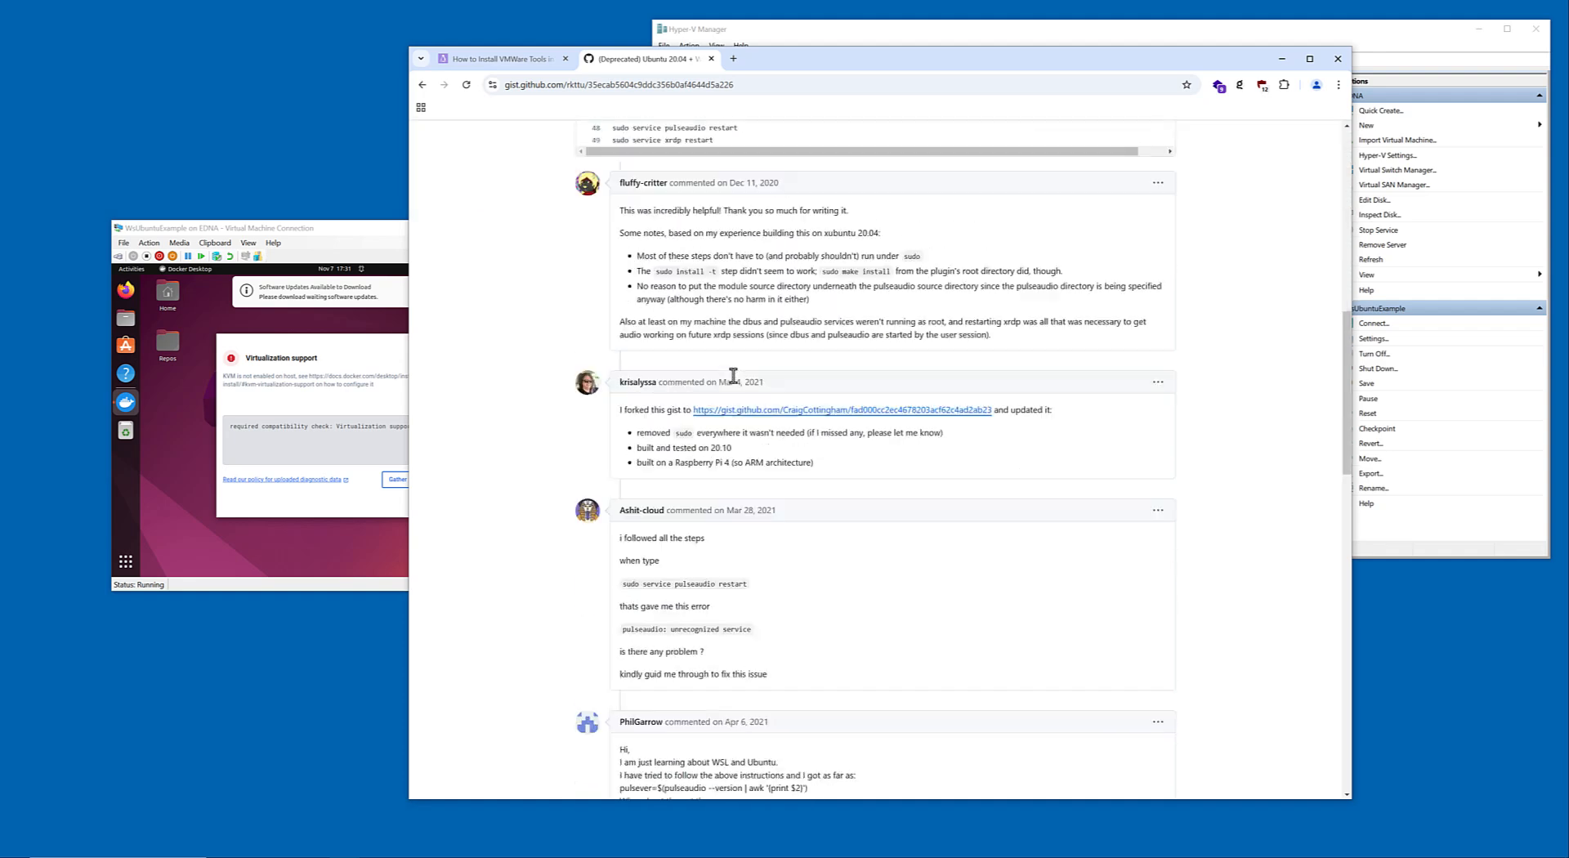
scroll(733, 376, up, 20)
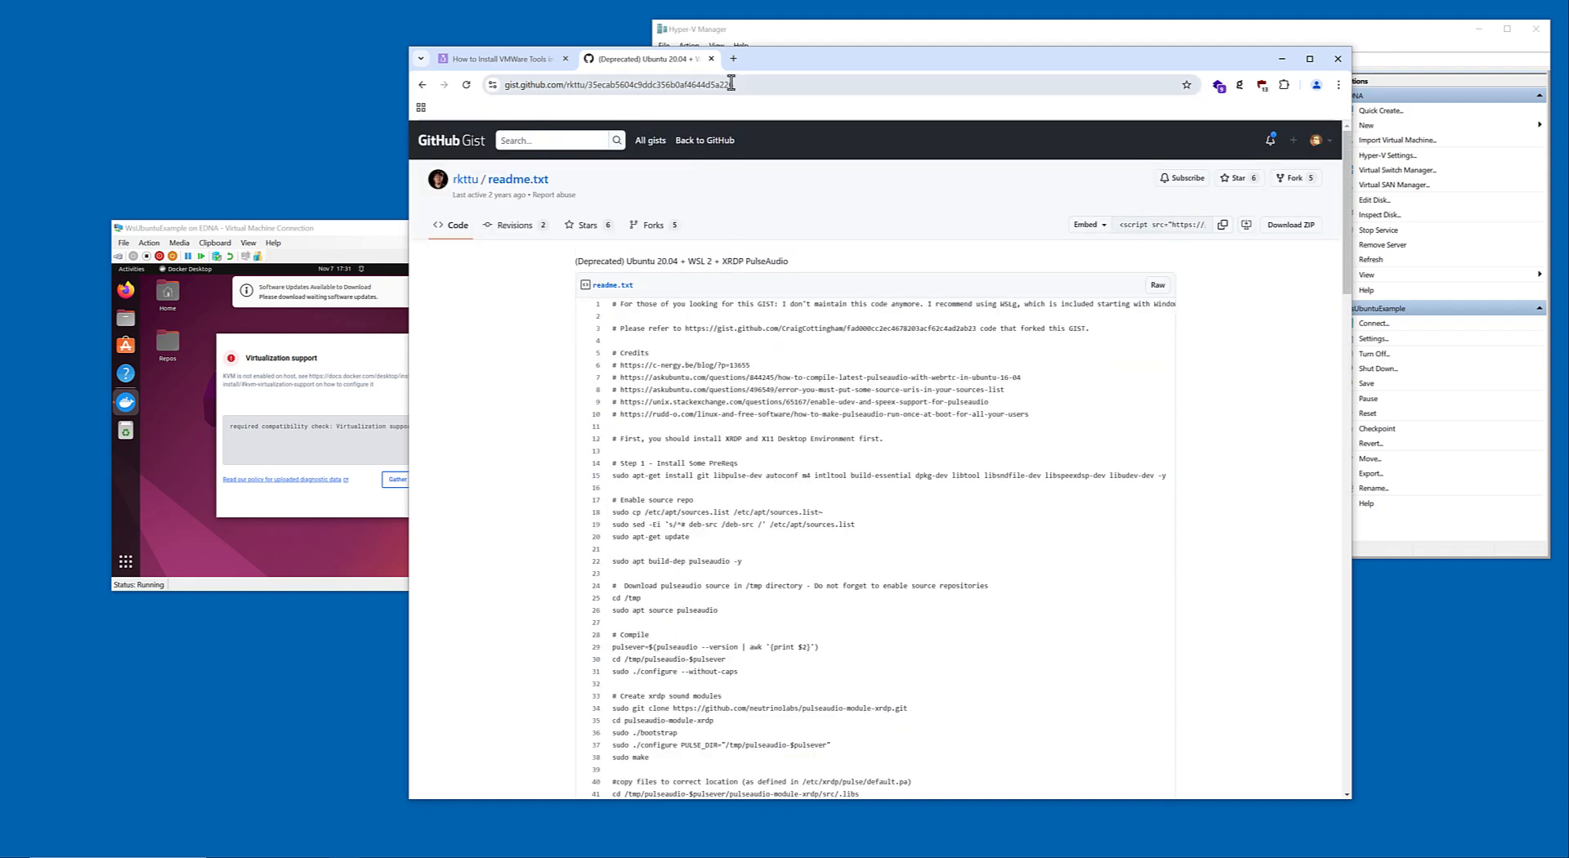
Search the web for "hyper-v ubuntu enhanced session".
click(733, 84)
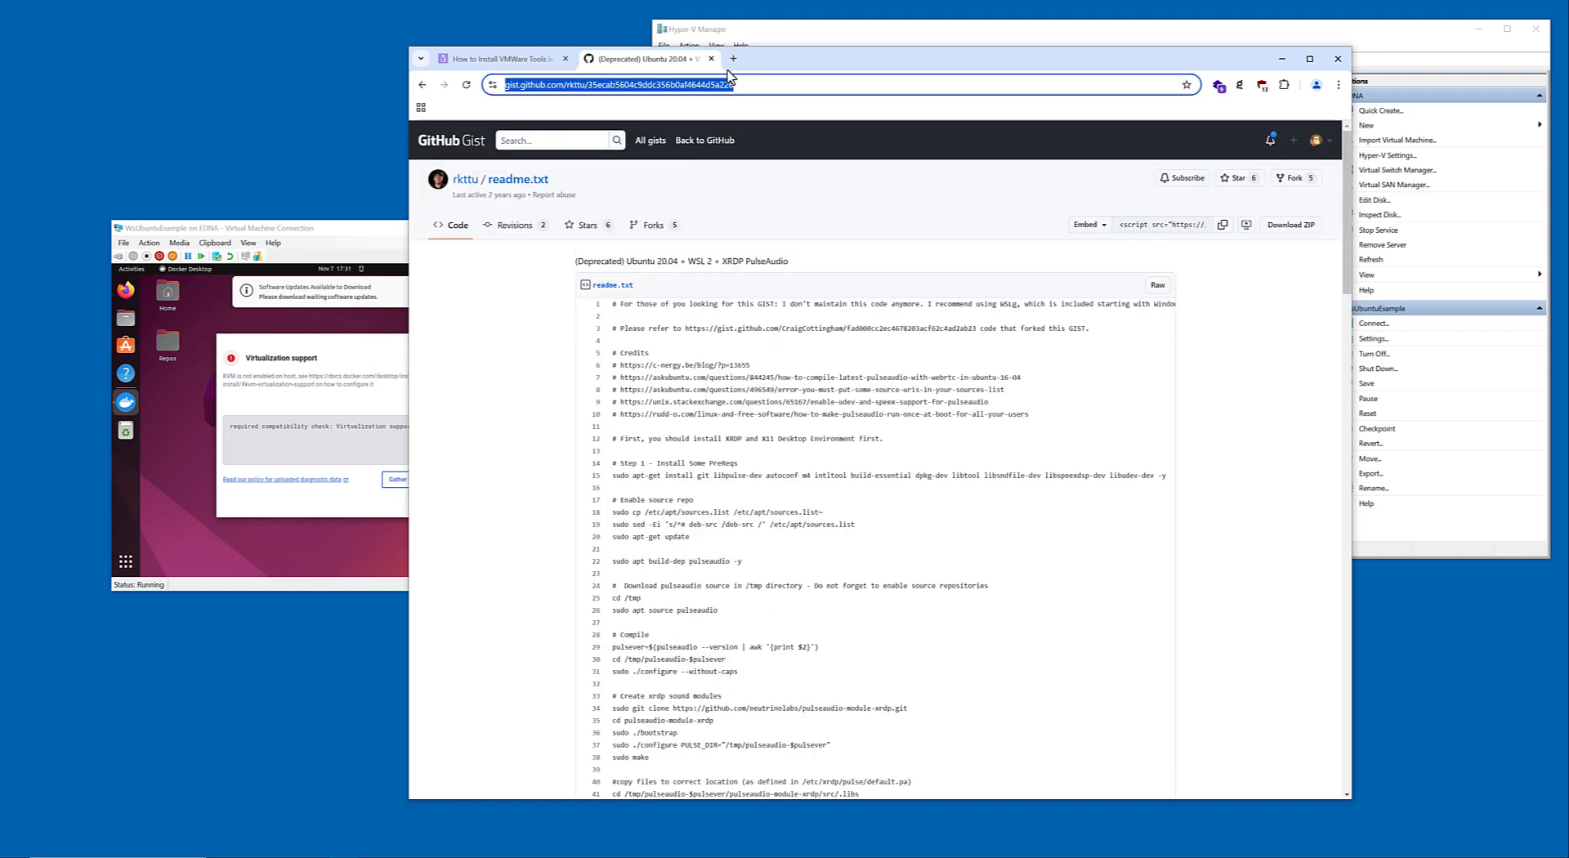
text(hyper-v ubu)
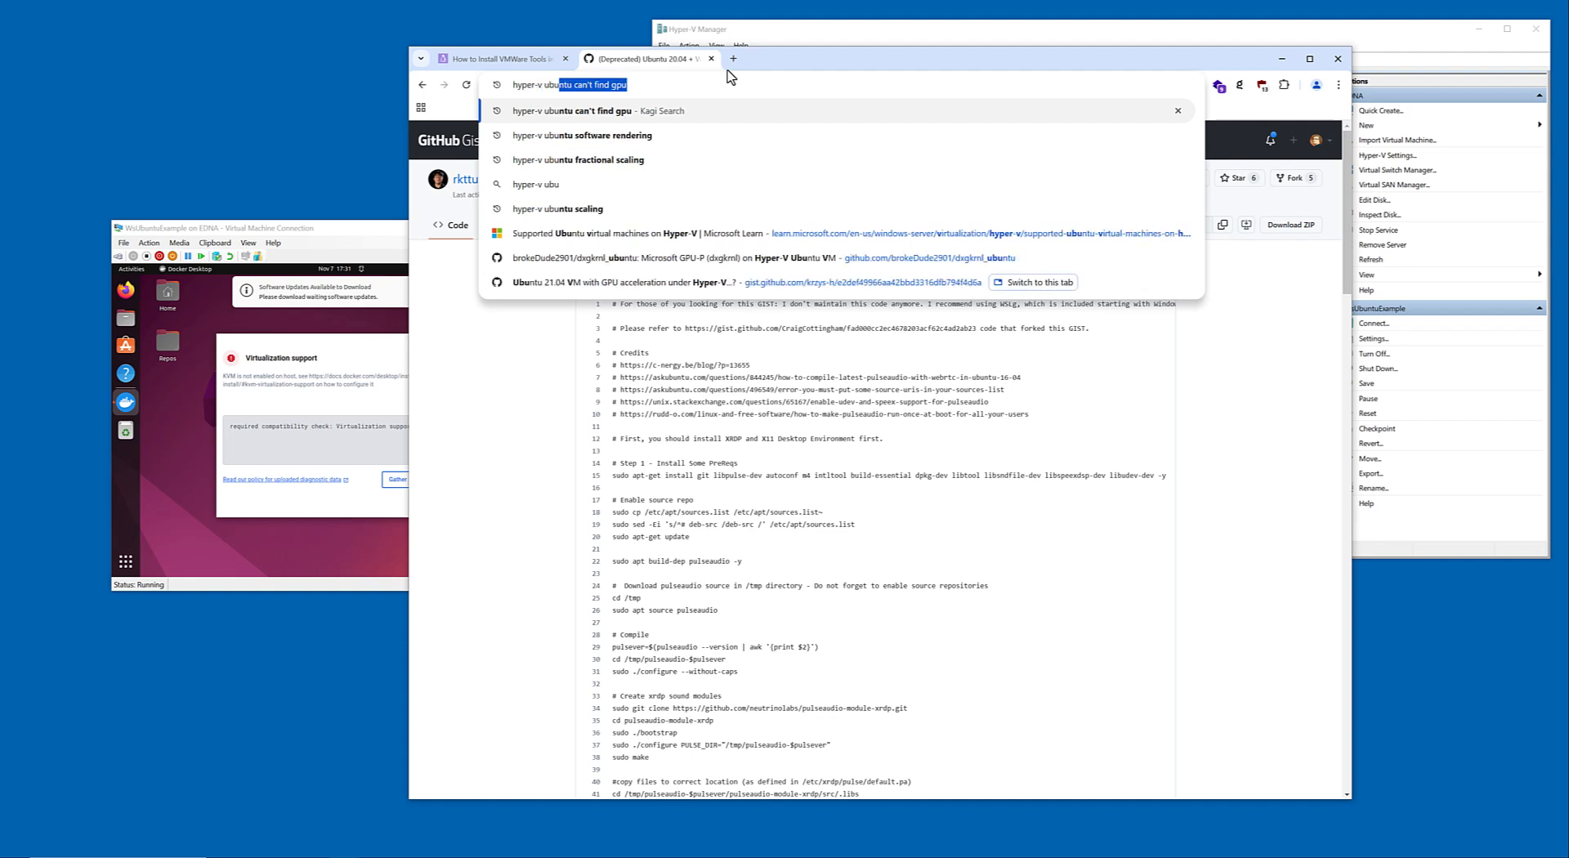
text(ntu e)
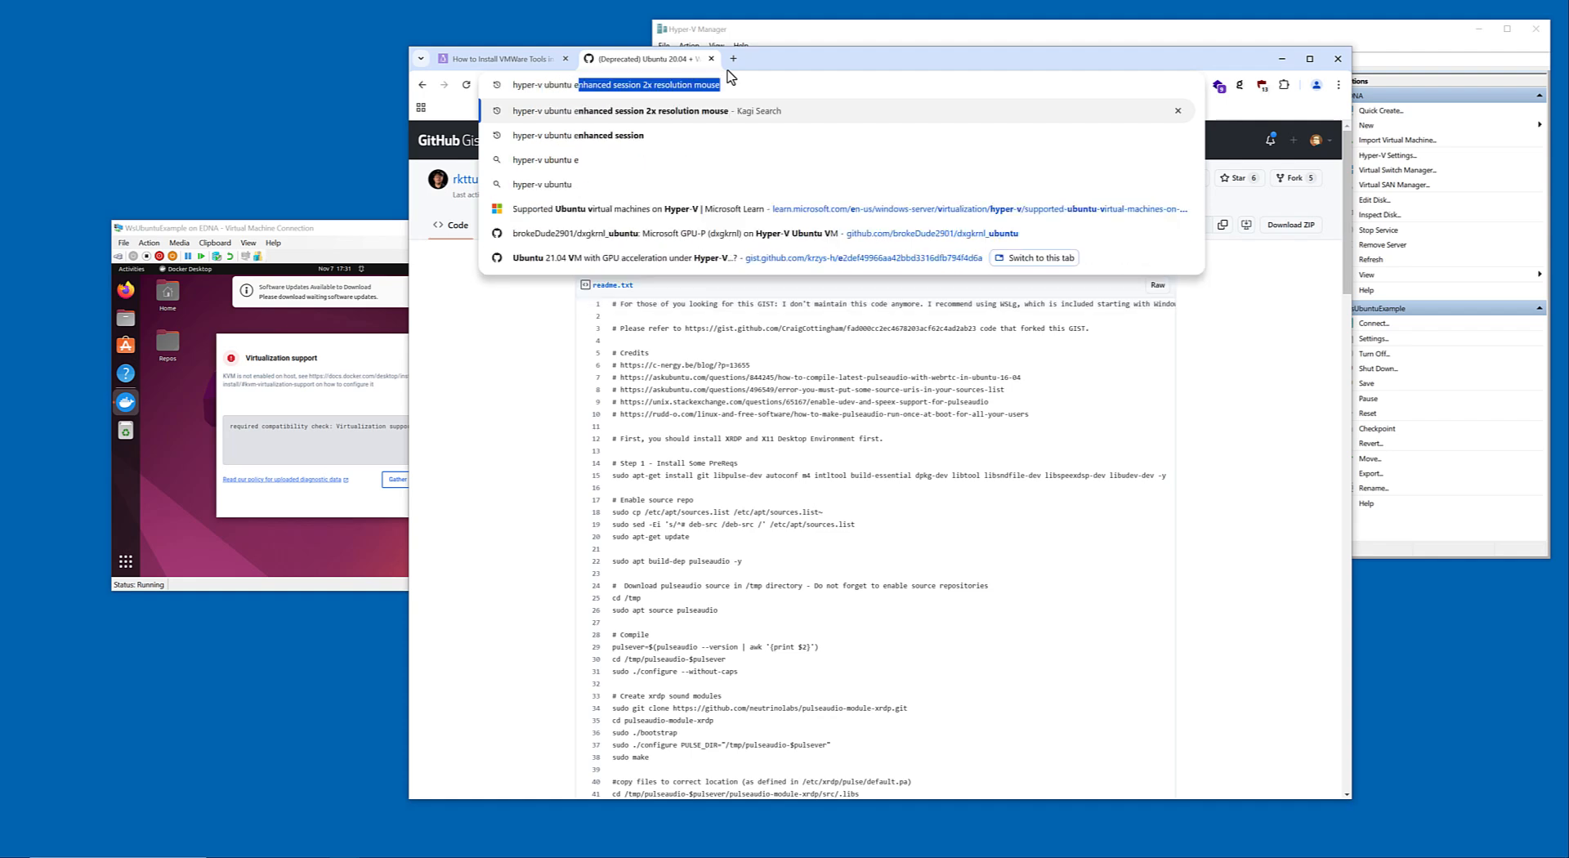
text(nhance)
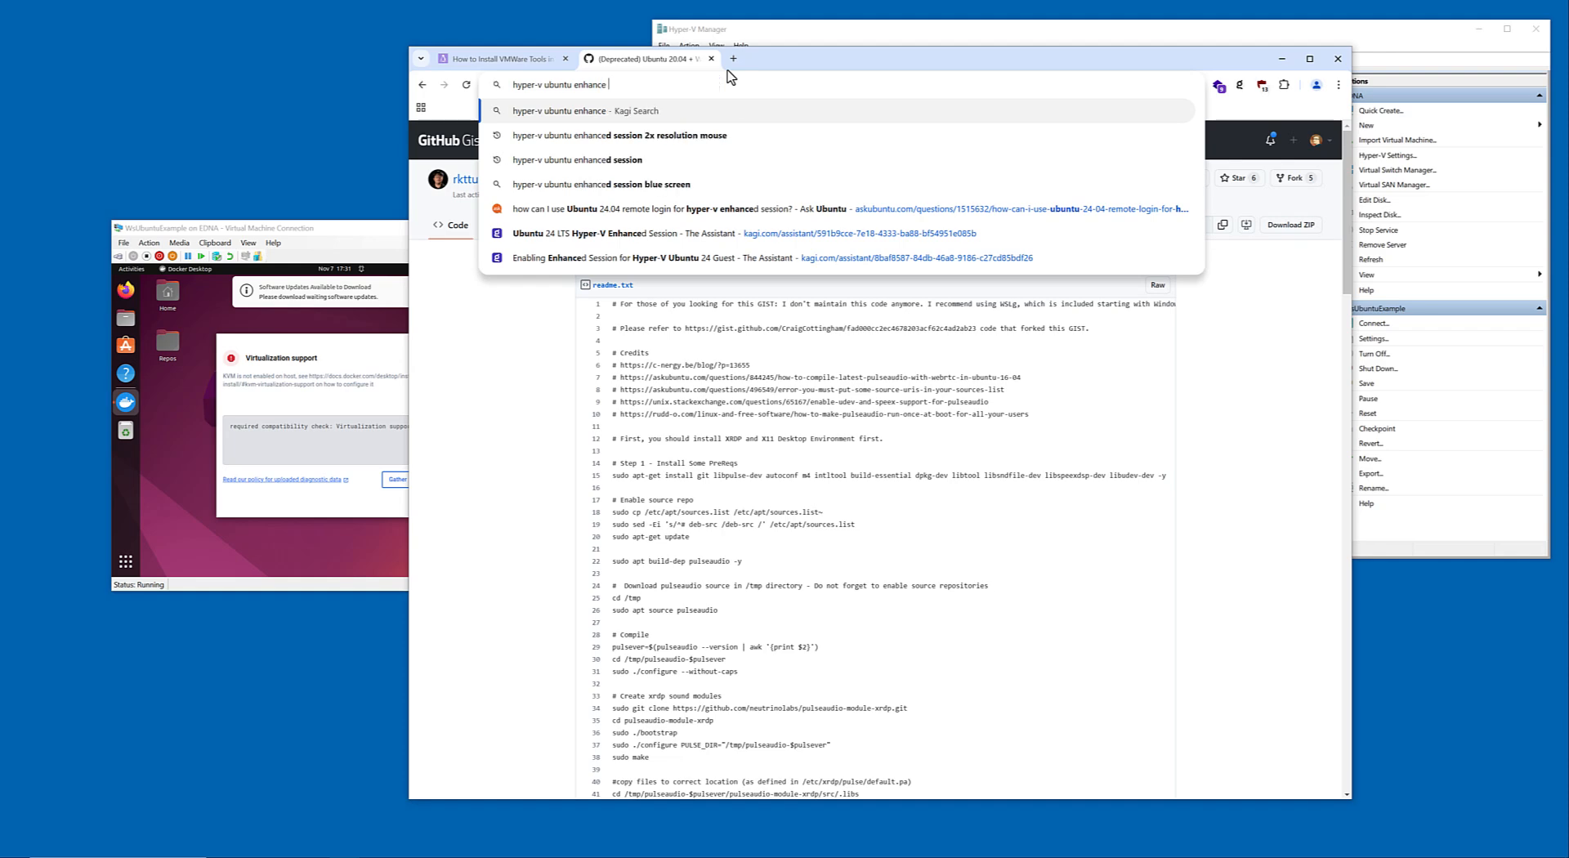
text(d session)
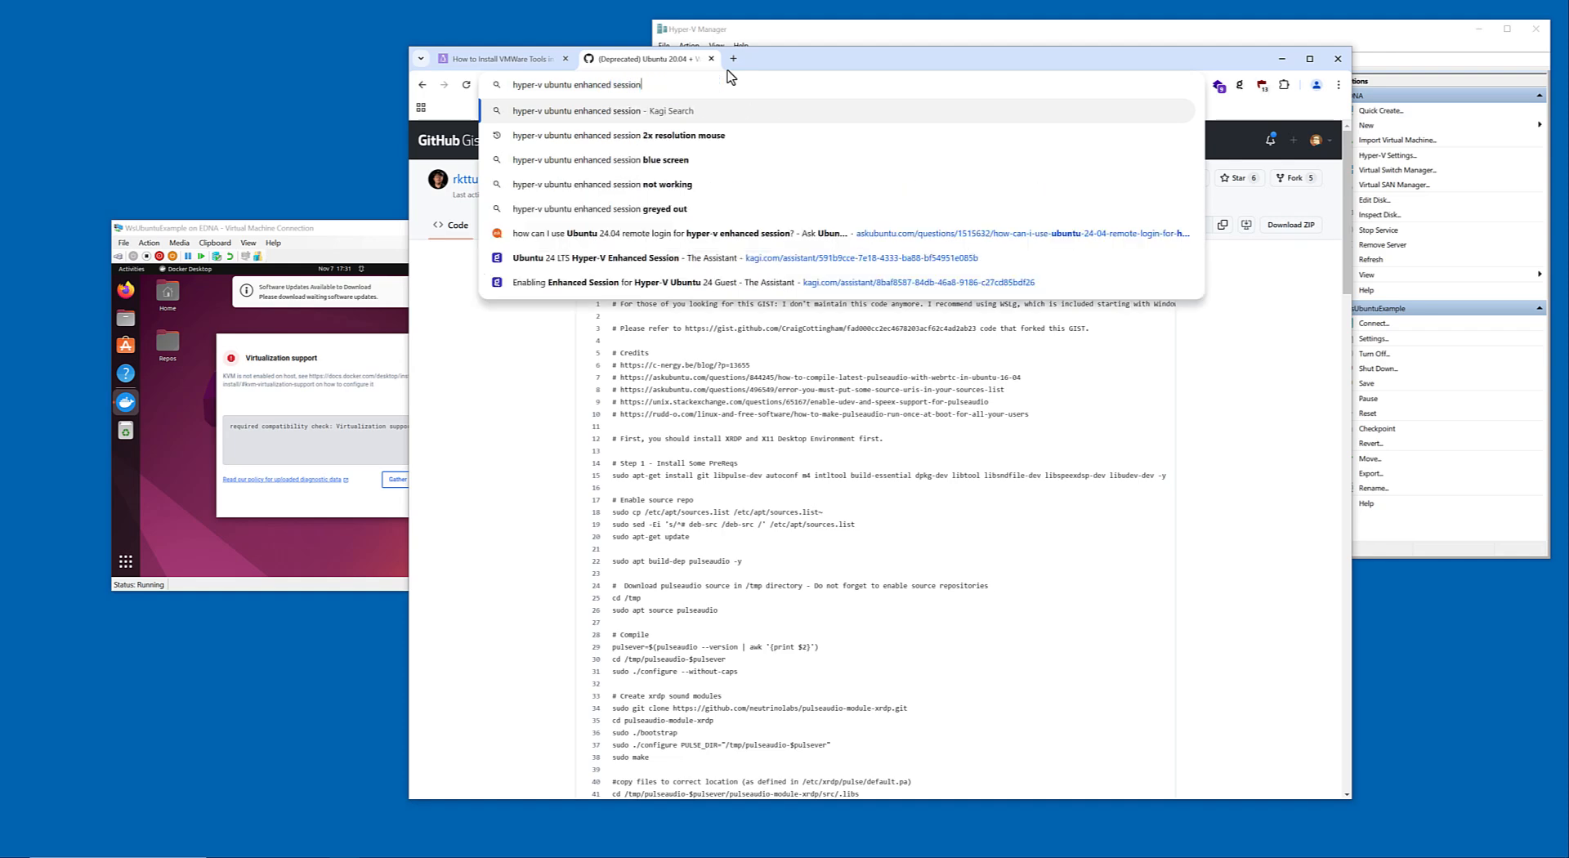
key(Return)
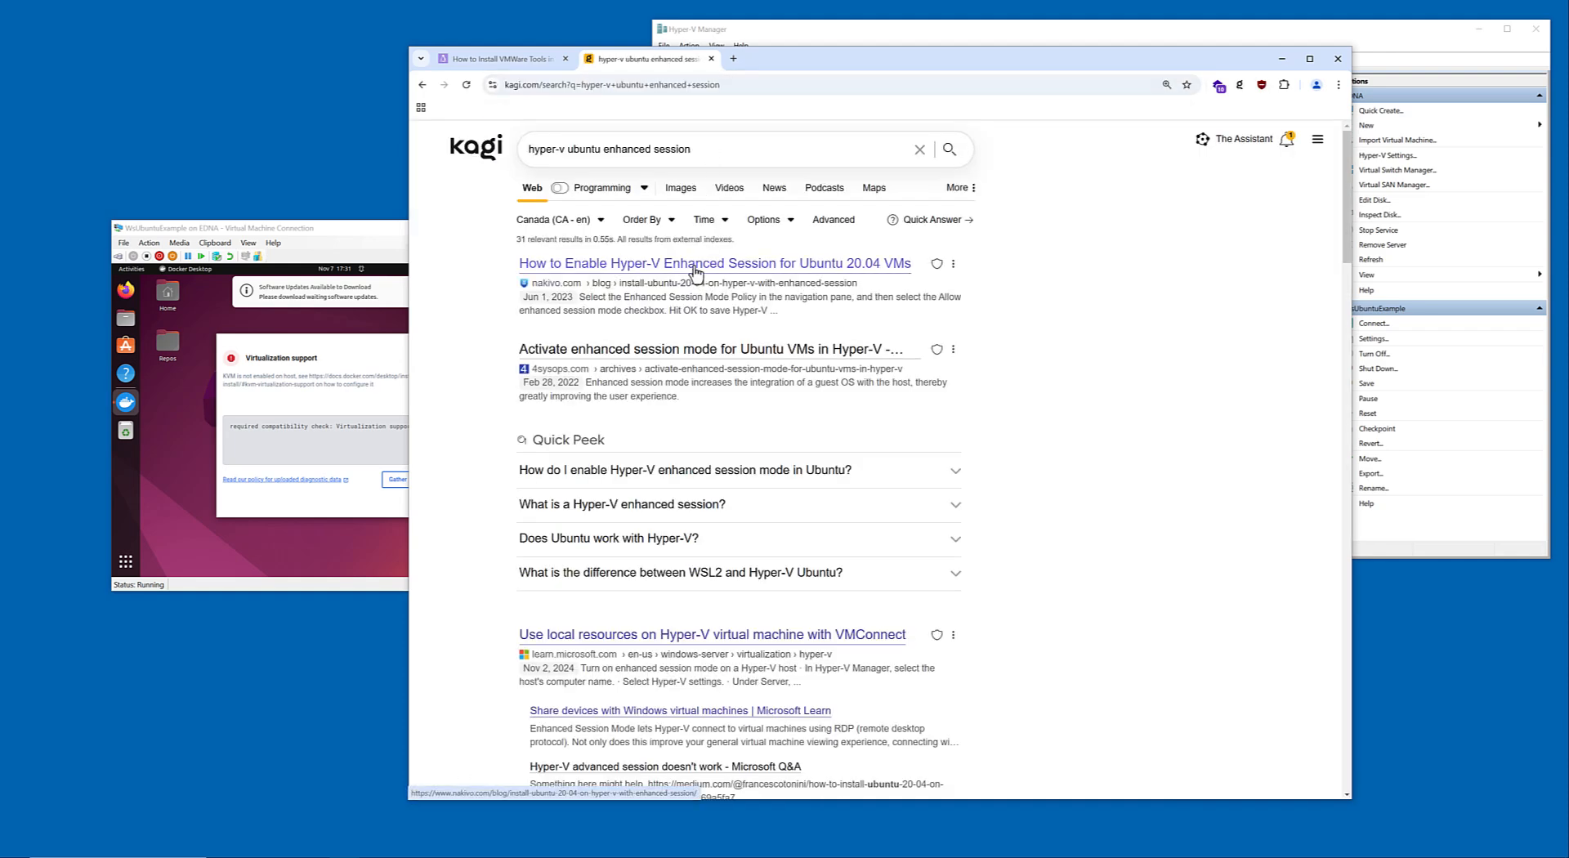
Open the Nakivo article on enabling Hyper-V Enhanced Session for Ubuntu 20.04 VMs and find its install script commands.
click(694, 263)
scroll(703, 347, down, 15)
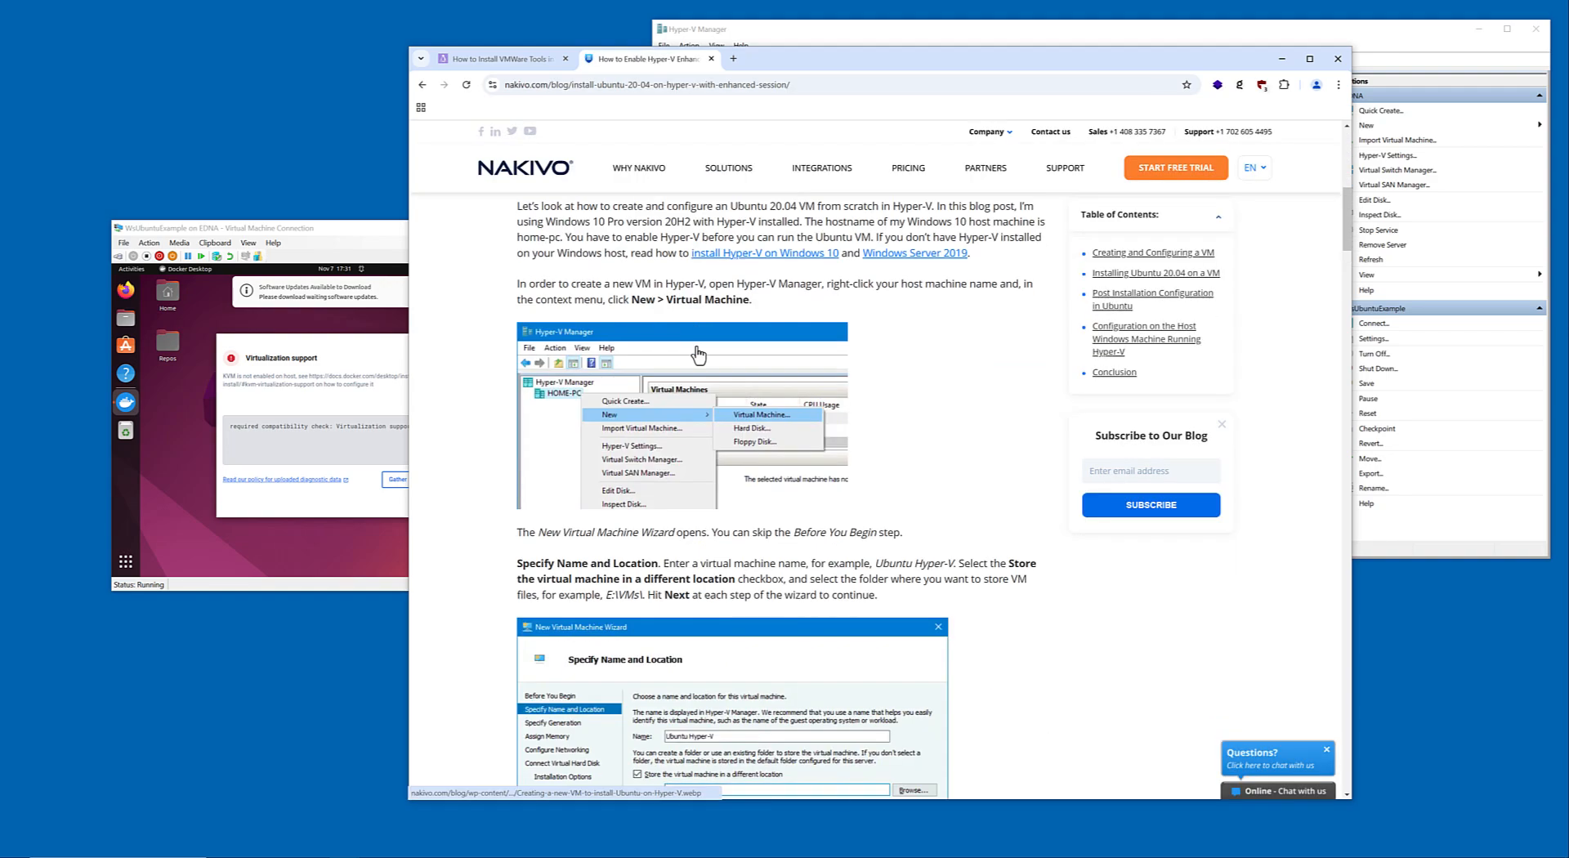
scroll(480, 413, down, 20)
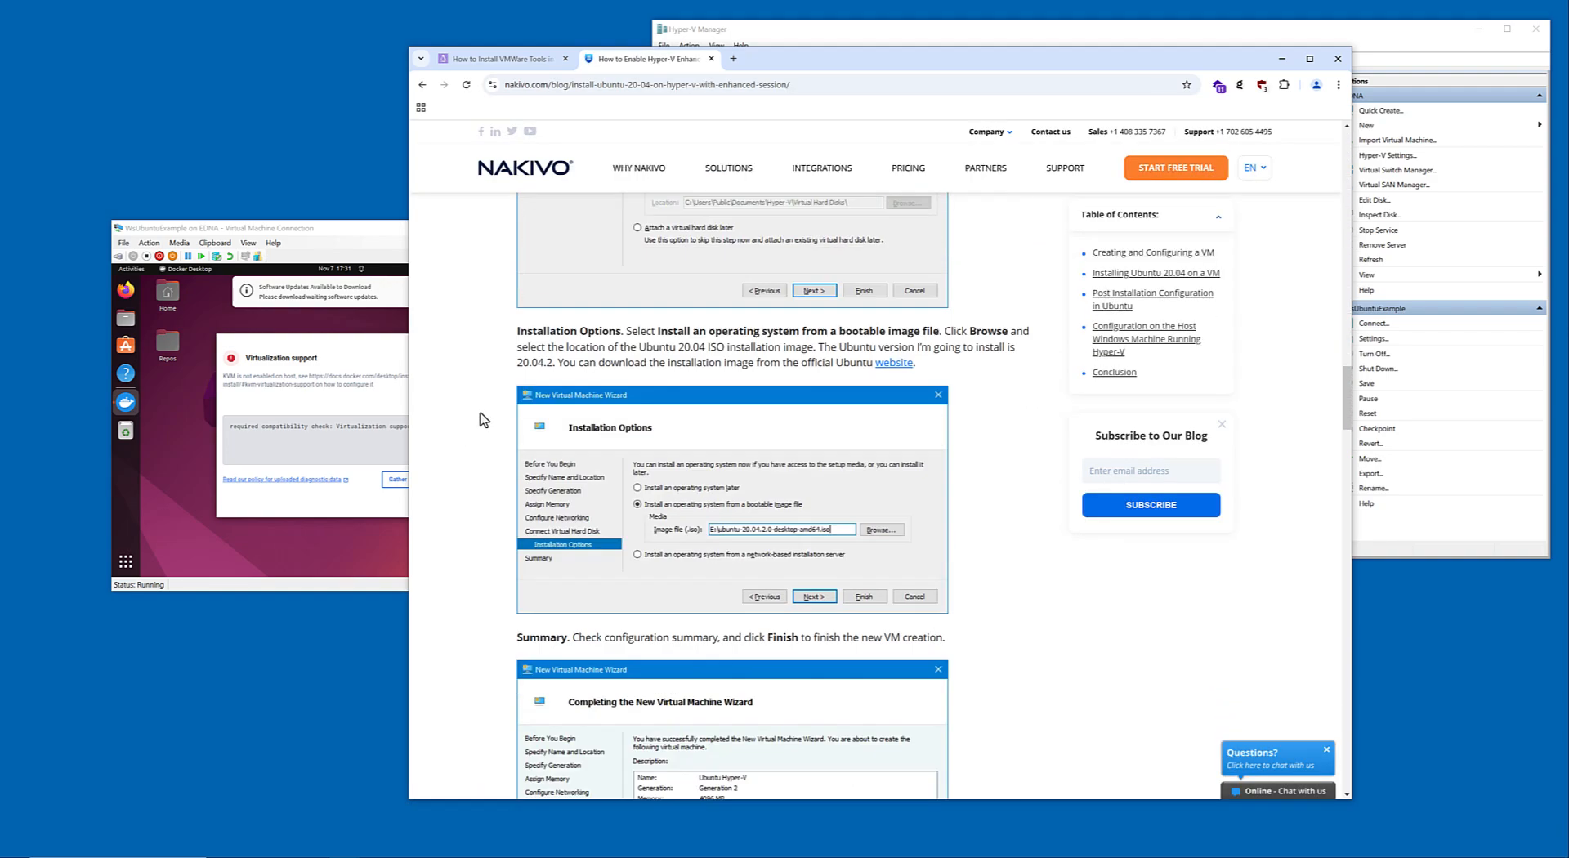
scroll(481, 414, down, 20)
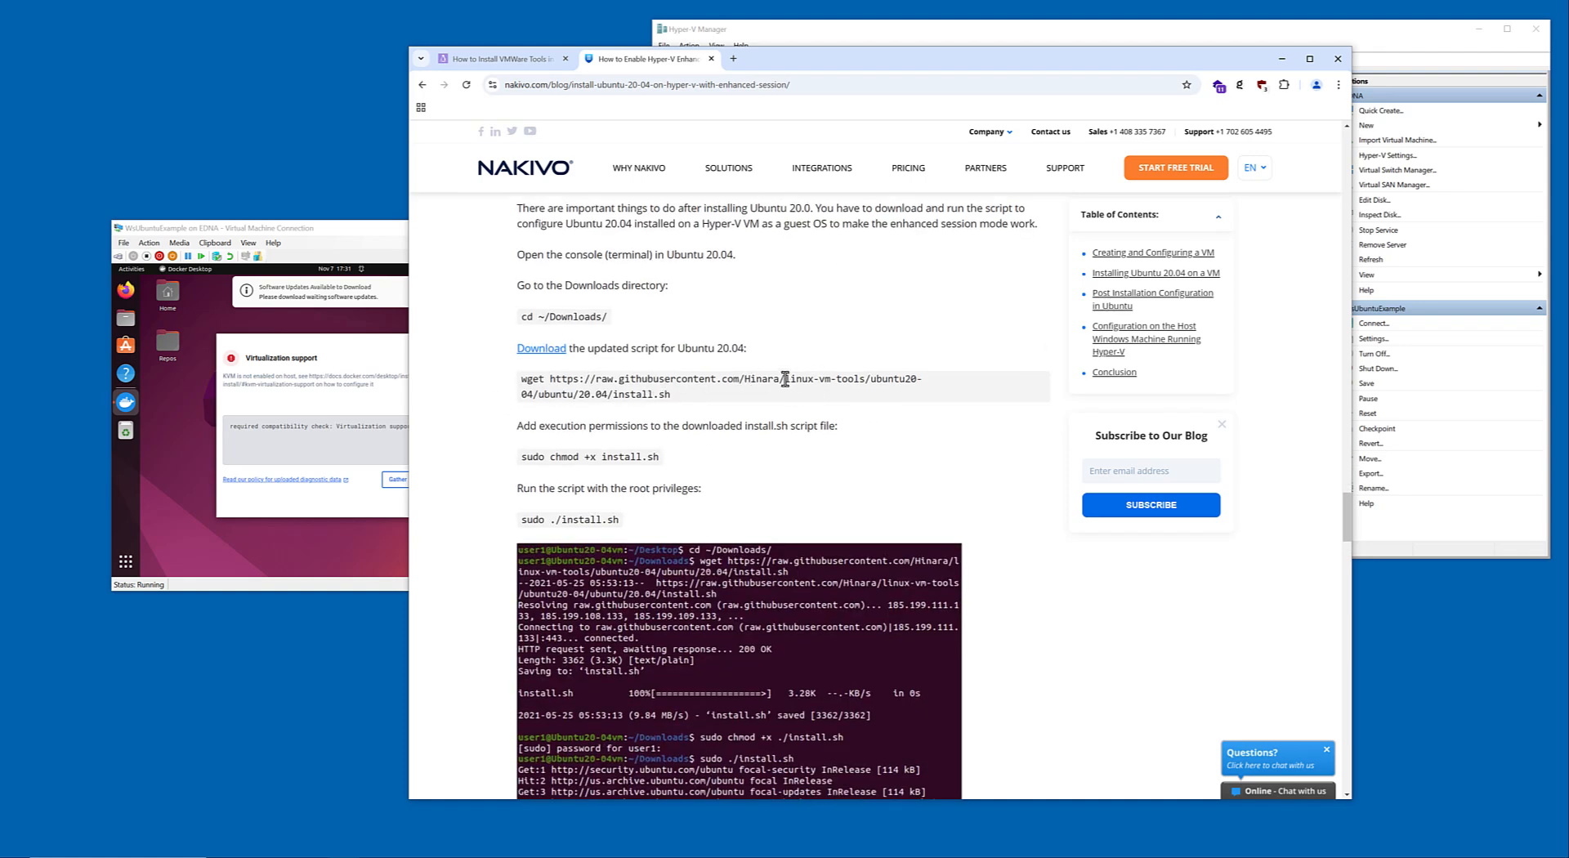
Copy "linux-vm-tools/" from the article's wget command and search for "github linux-vm-tools/" in a new tab.
drag(784, 378, 870, 379)
key(ctrl+c)
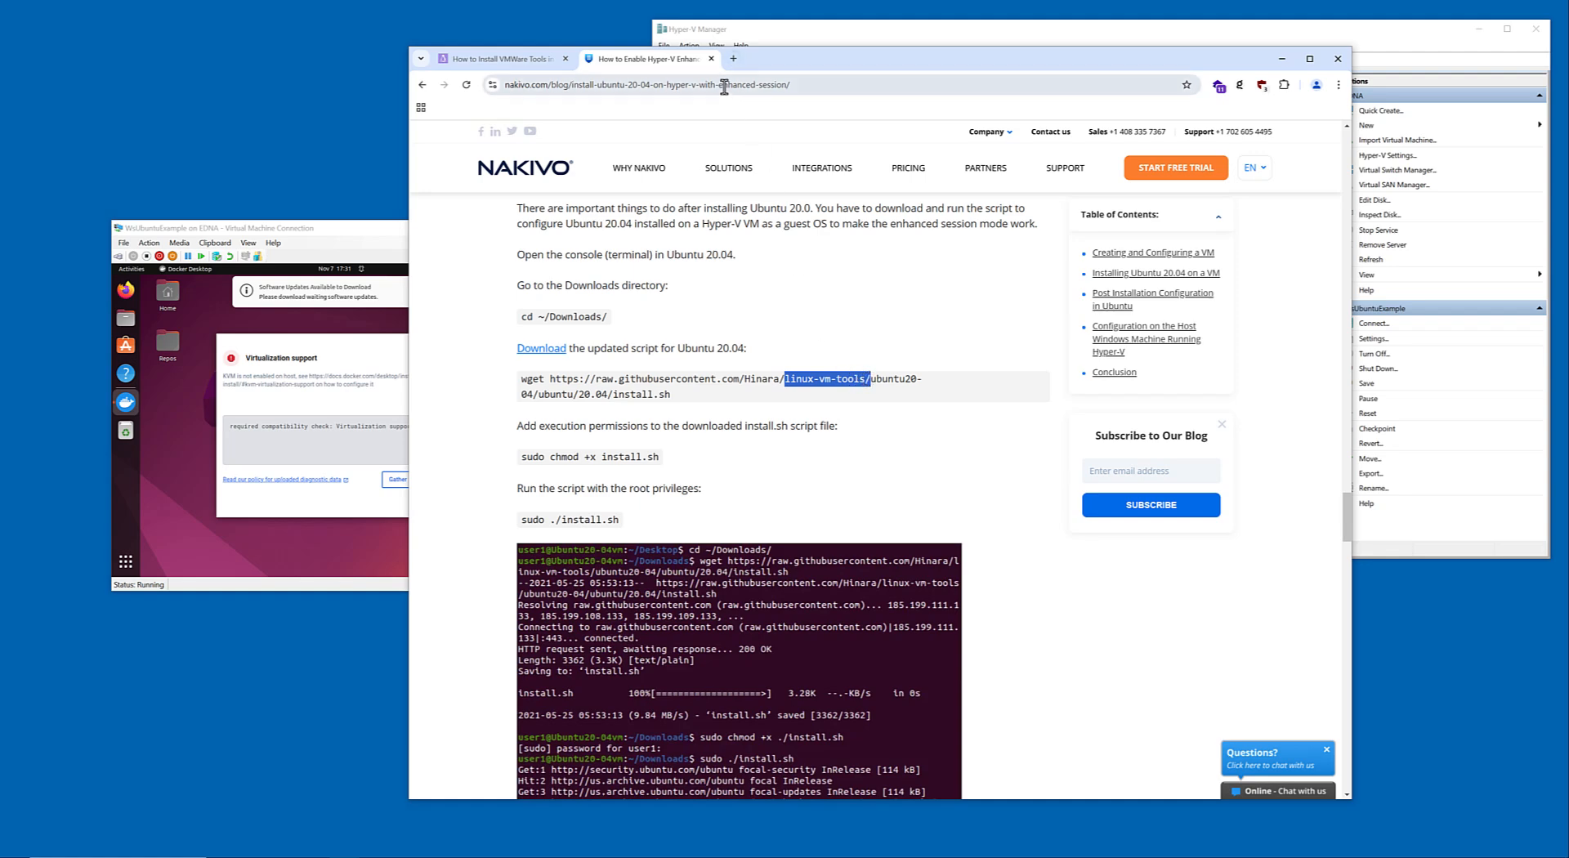
click(733, 58)
text(go)
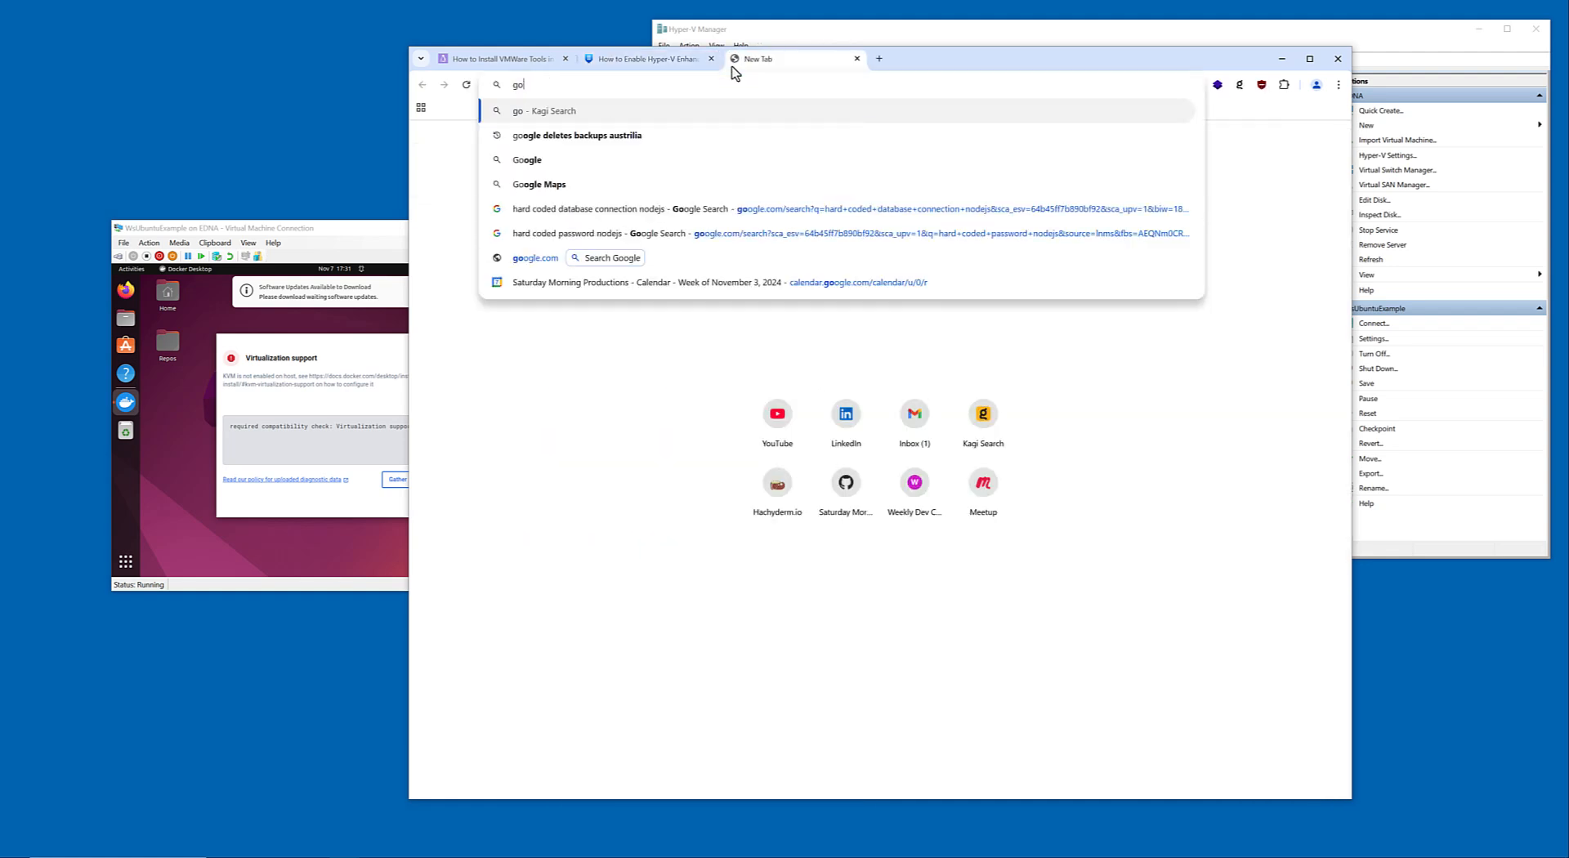
text(thub)
key(ctrl+v)
key(Return)
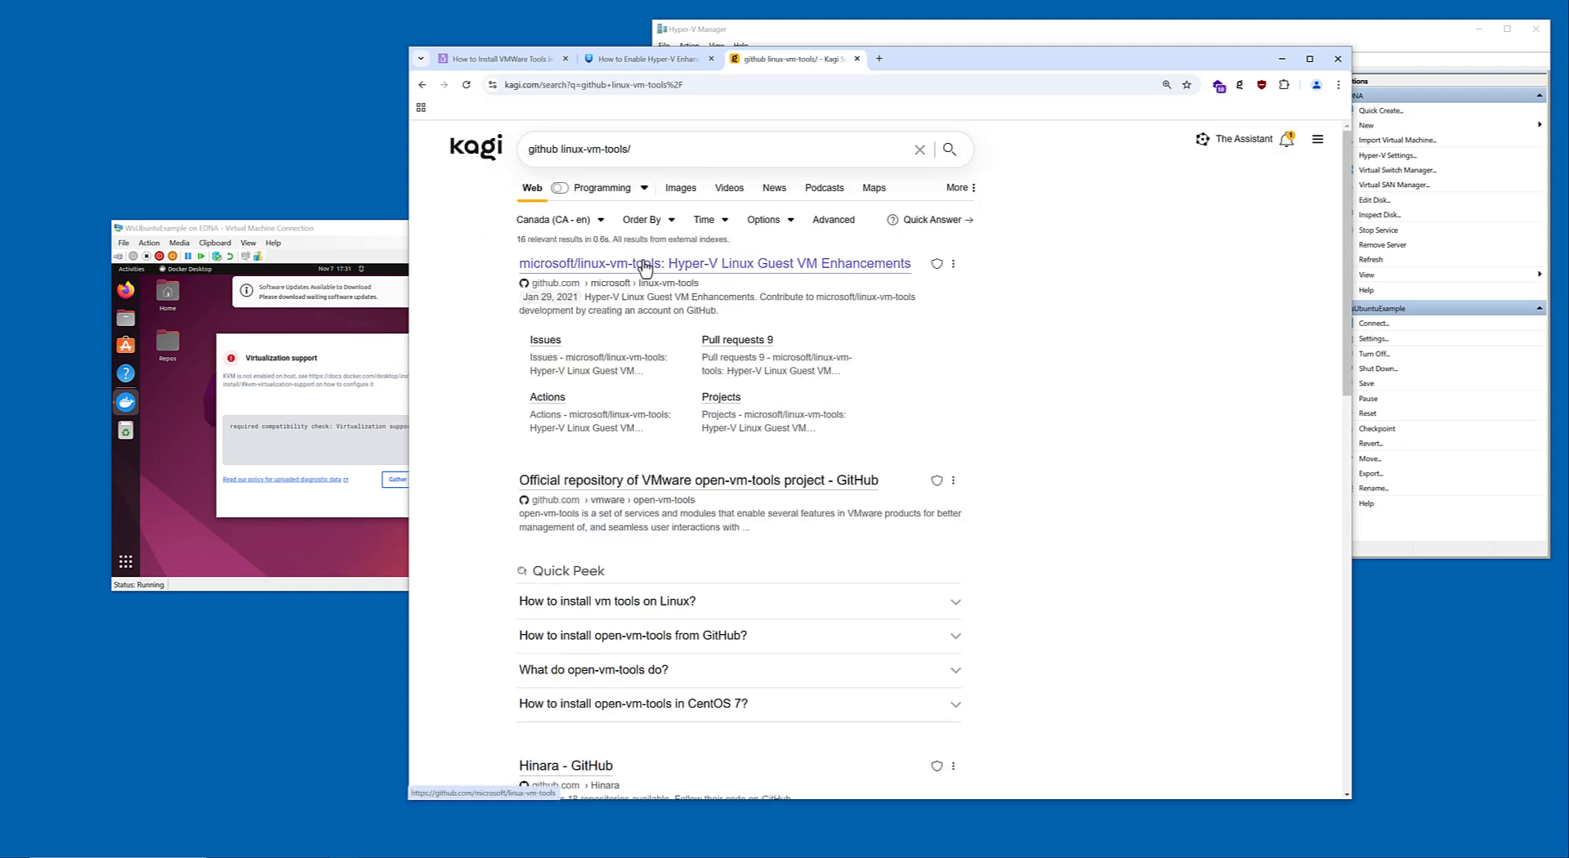
Open Hinara's linux-vm-tools repository on GitHub and go to its ubuntu folder.
scroll(658, 384, down, 2)
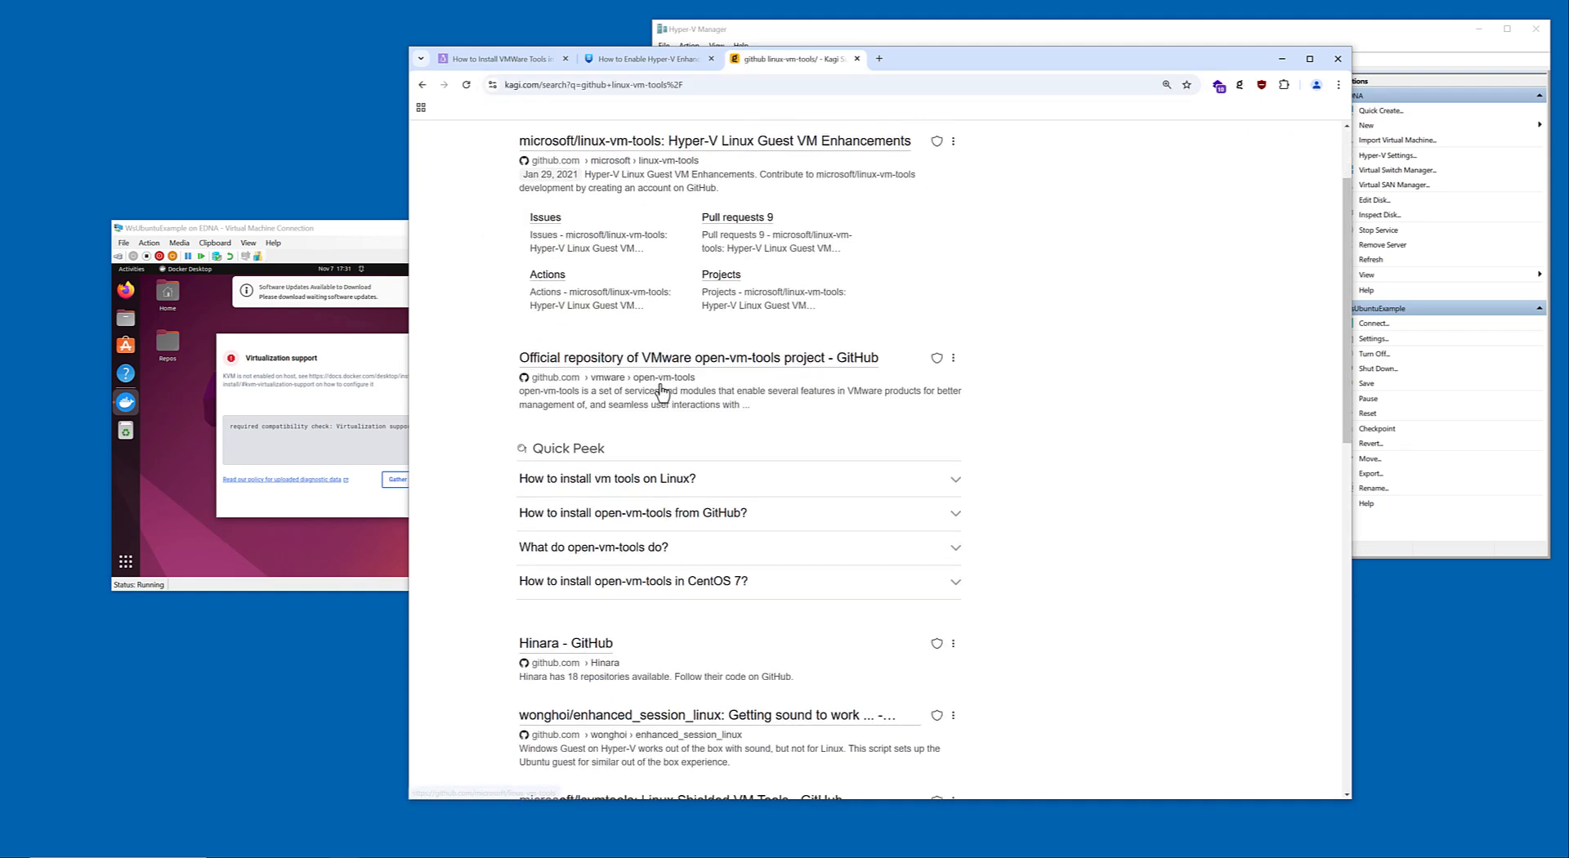
click(576, 654)
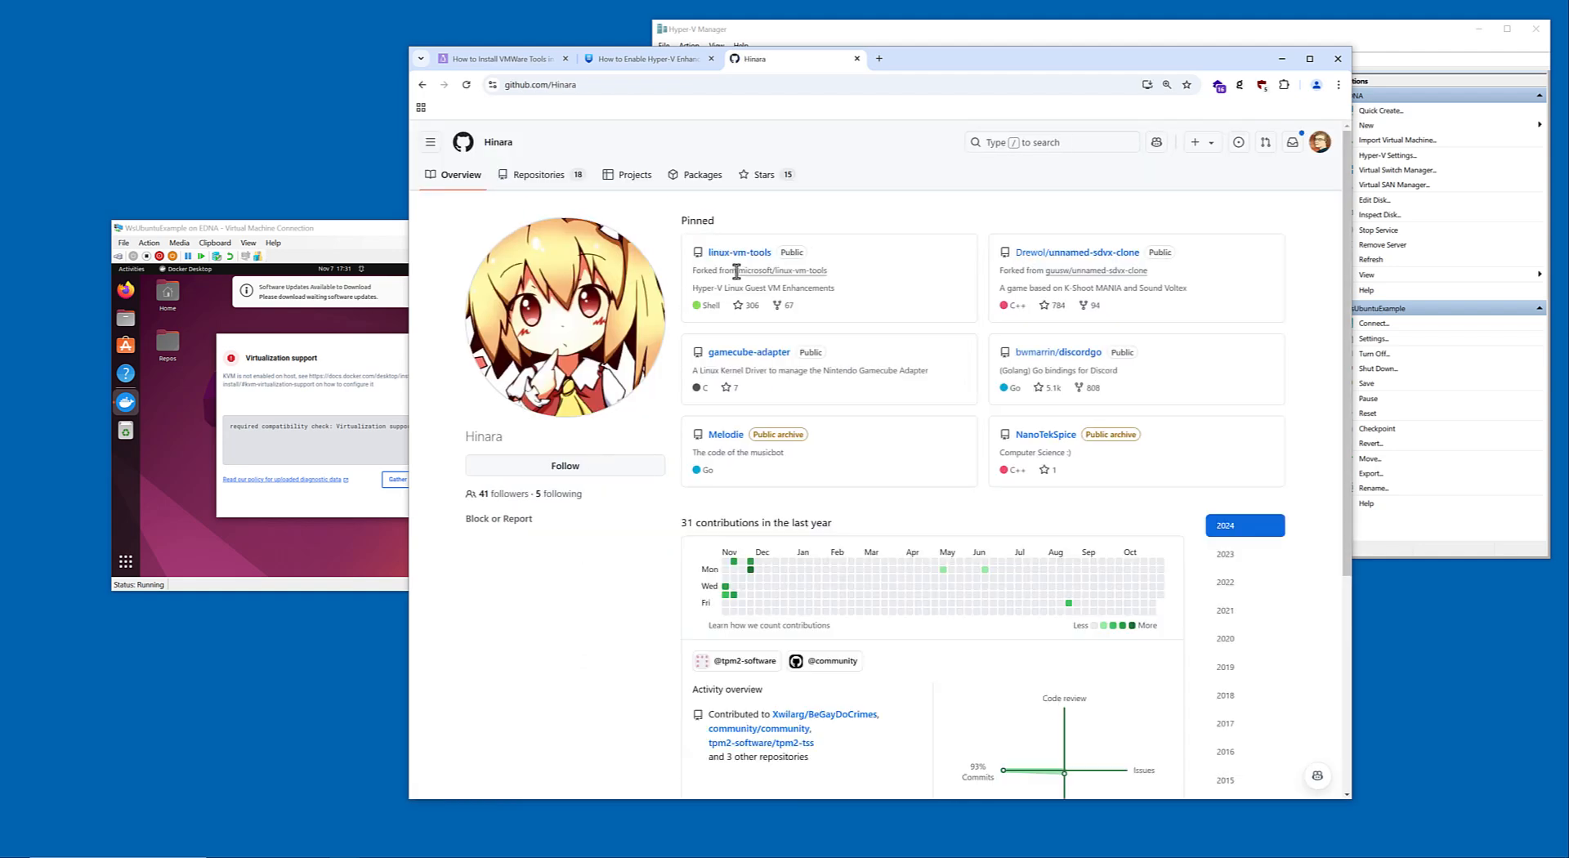
click(735, 255)
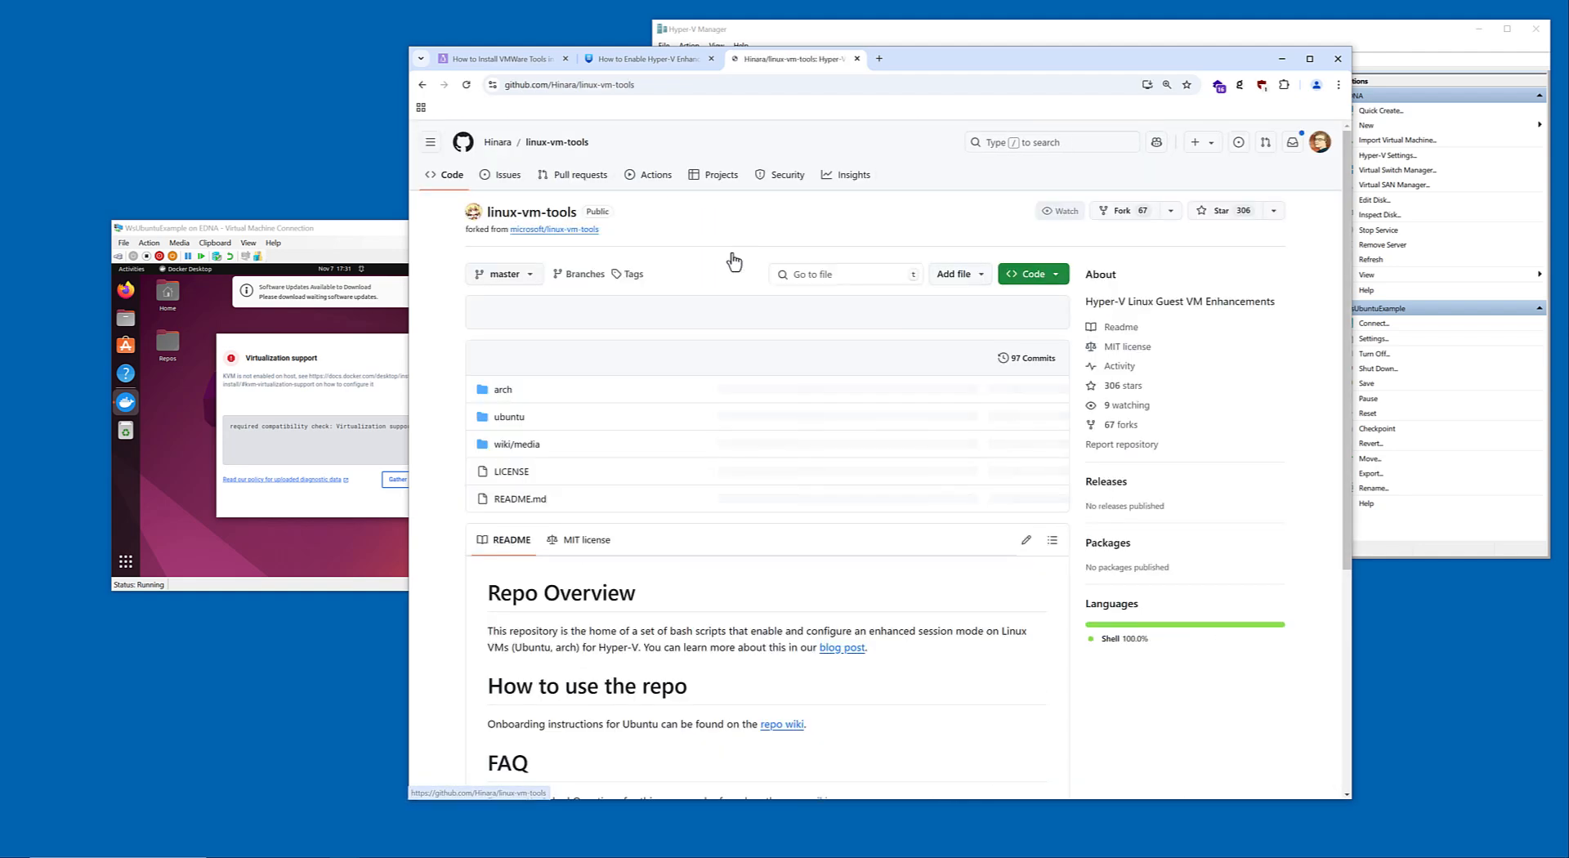
click(500, 419)
Switch to the WsUbuntuExample virtual machine, quit the Docker Desktop virtualization support dialog and open a terminal.
click(346, 228)
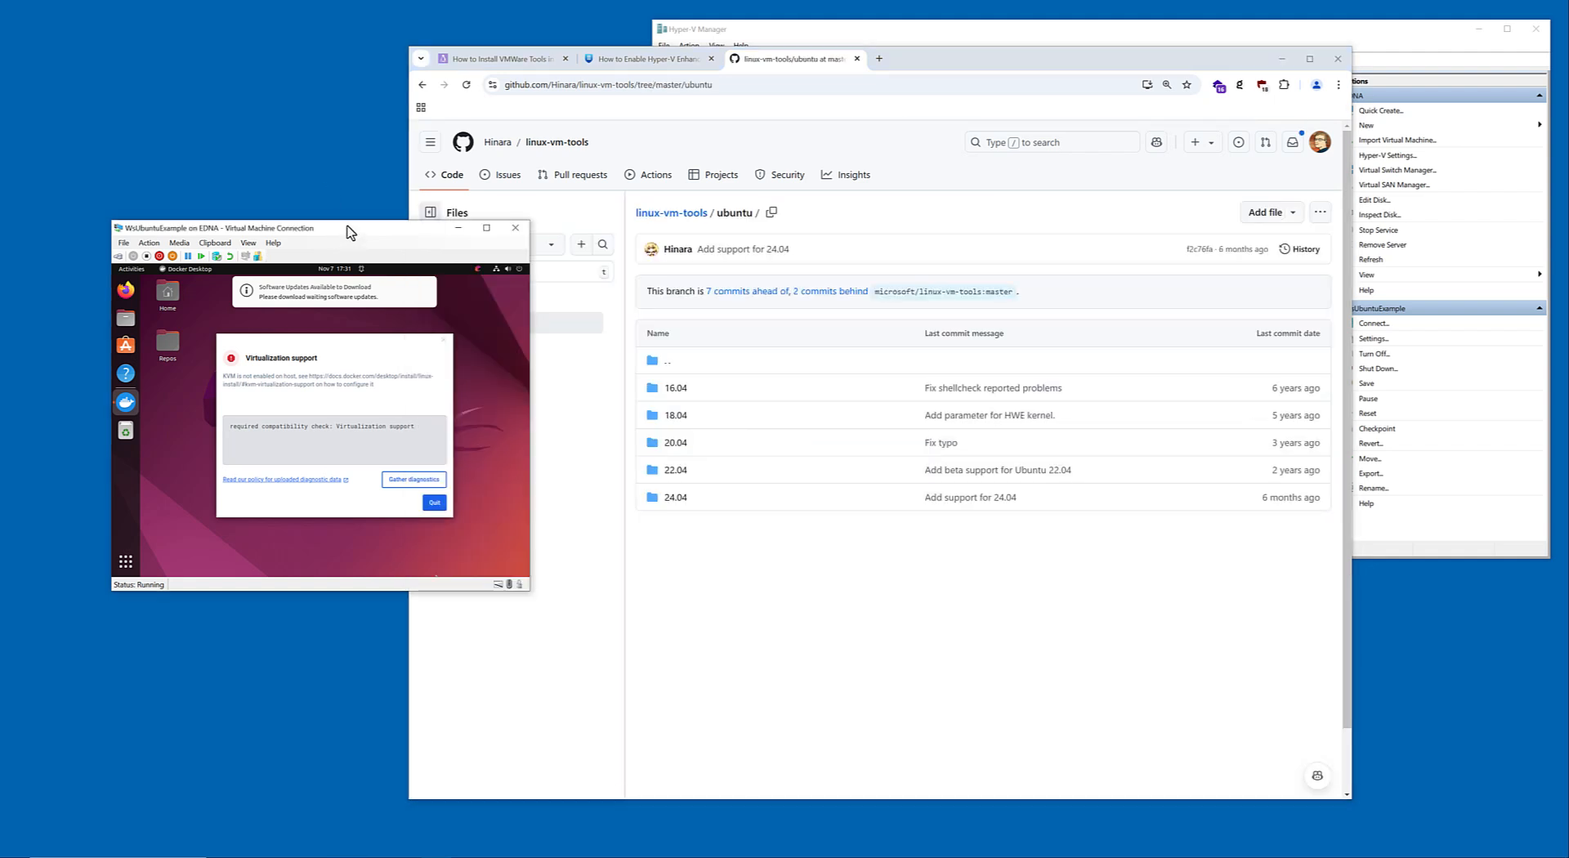
click(434, 502)
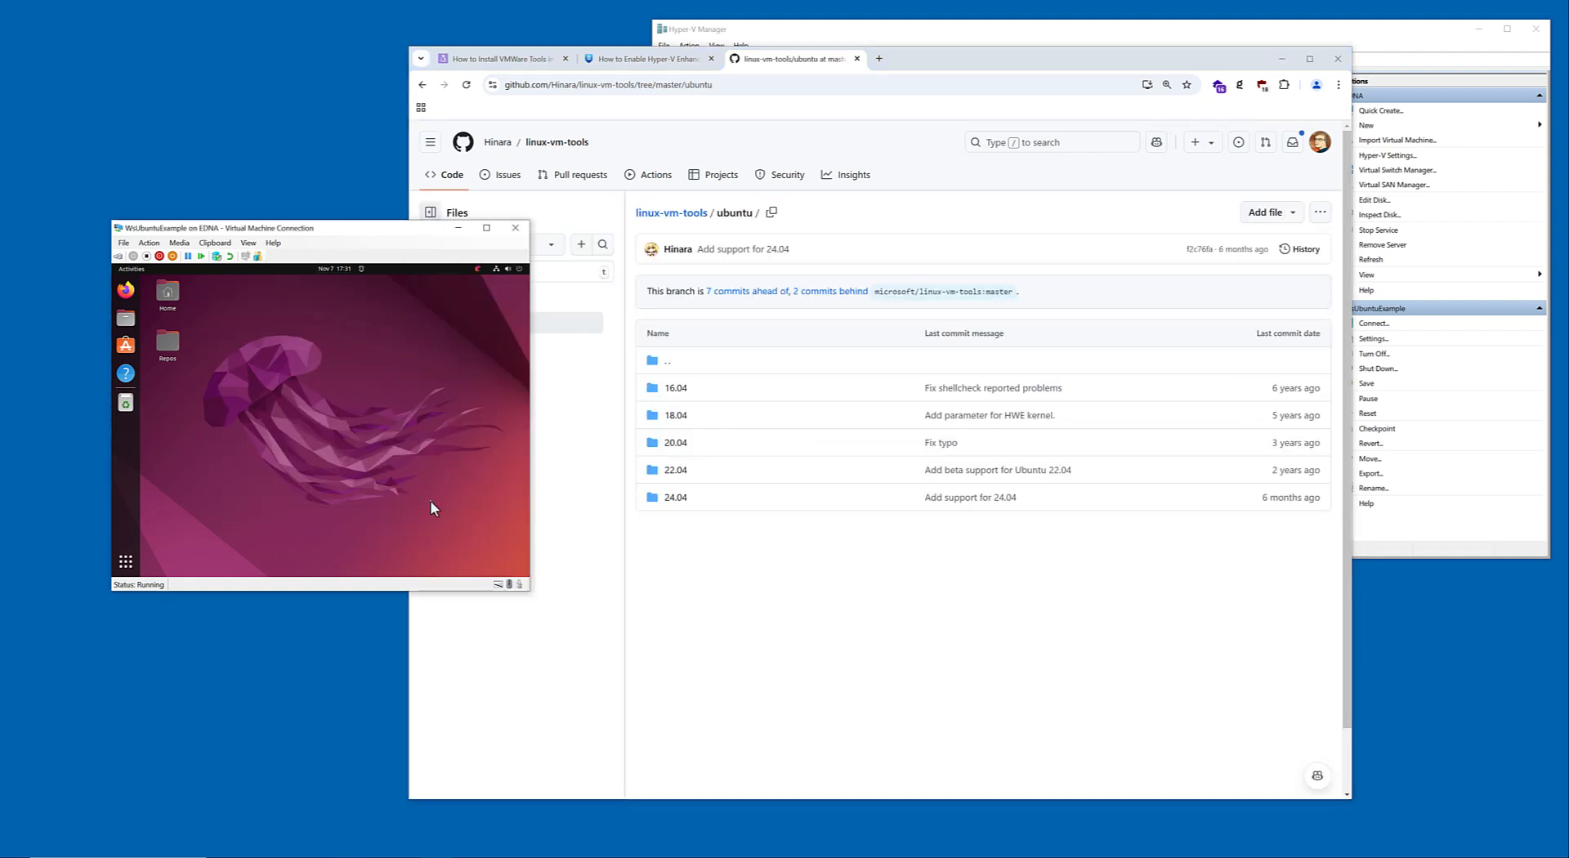
key(super)
text(term)
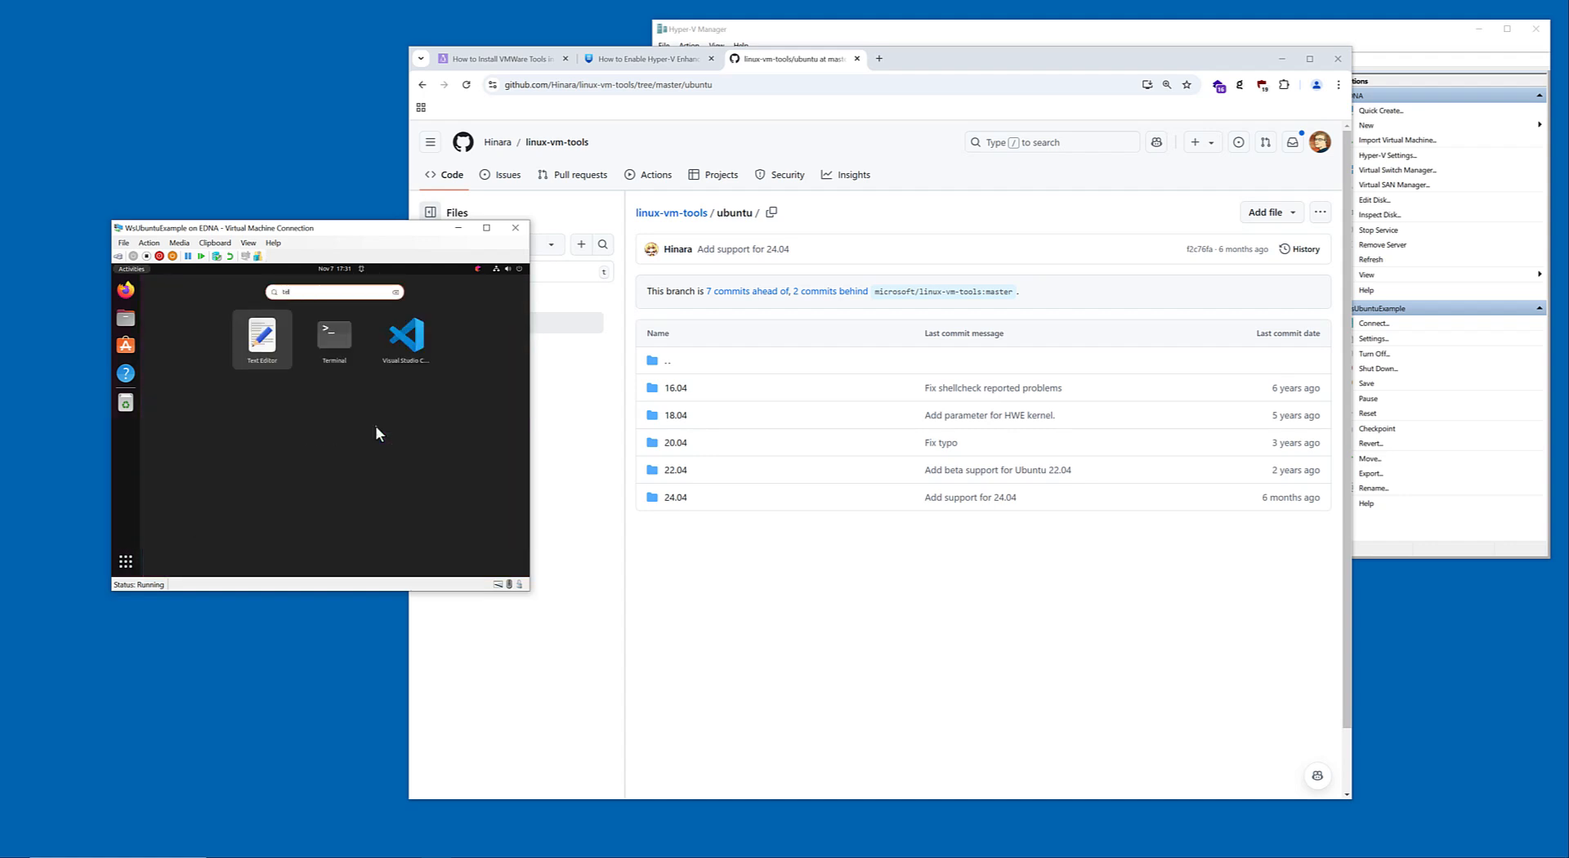
key(Return)
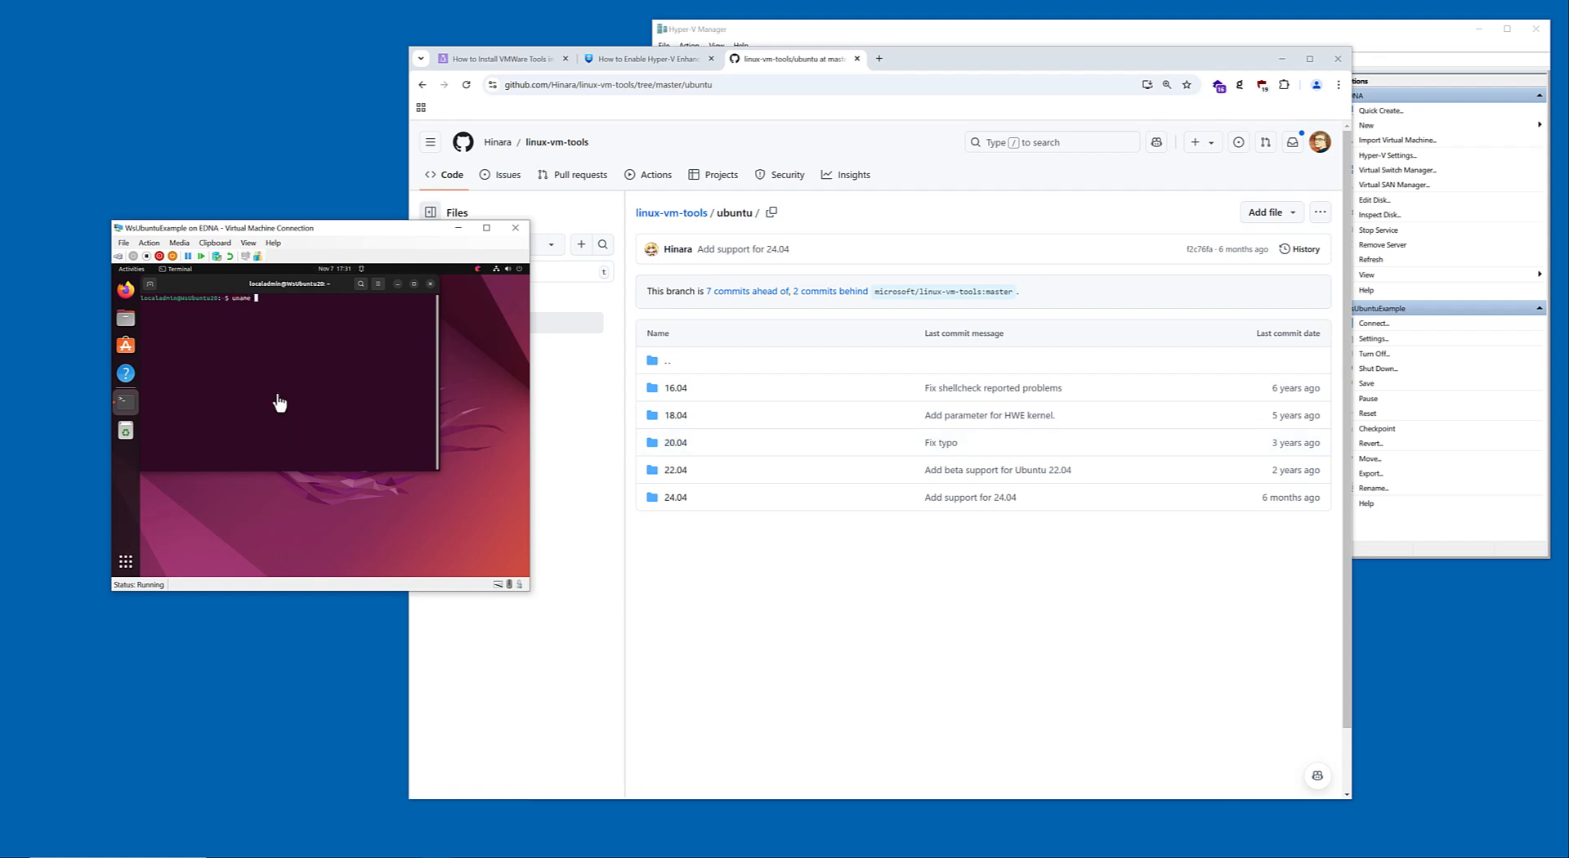
Query the virtual machine's system information in the terminal with uname, uname -l and uname -lsb.
text(uname)
key(Return)
key(Return)
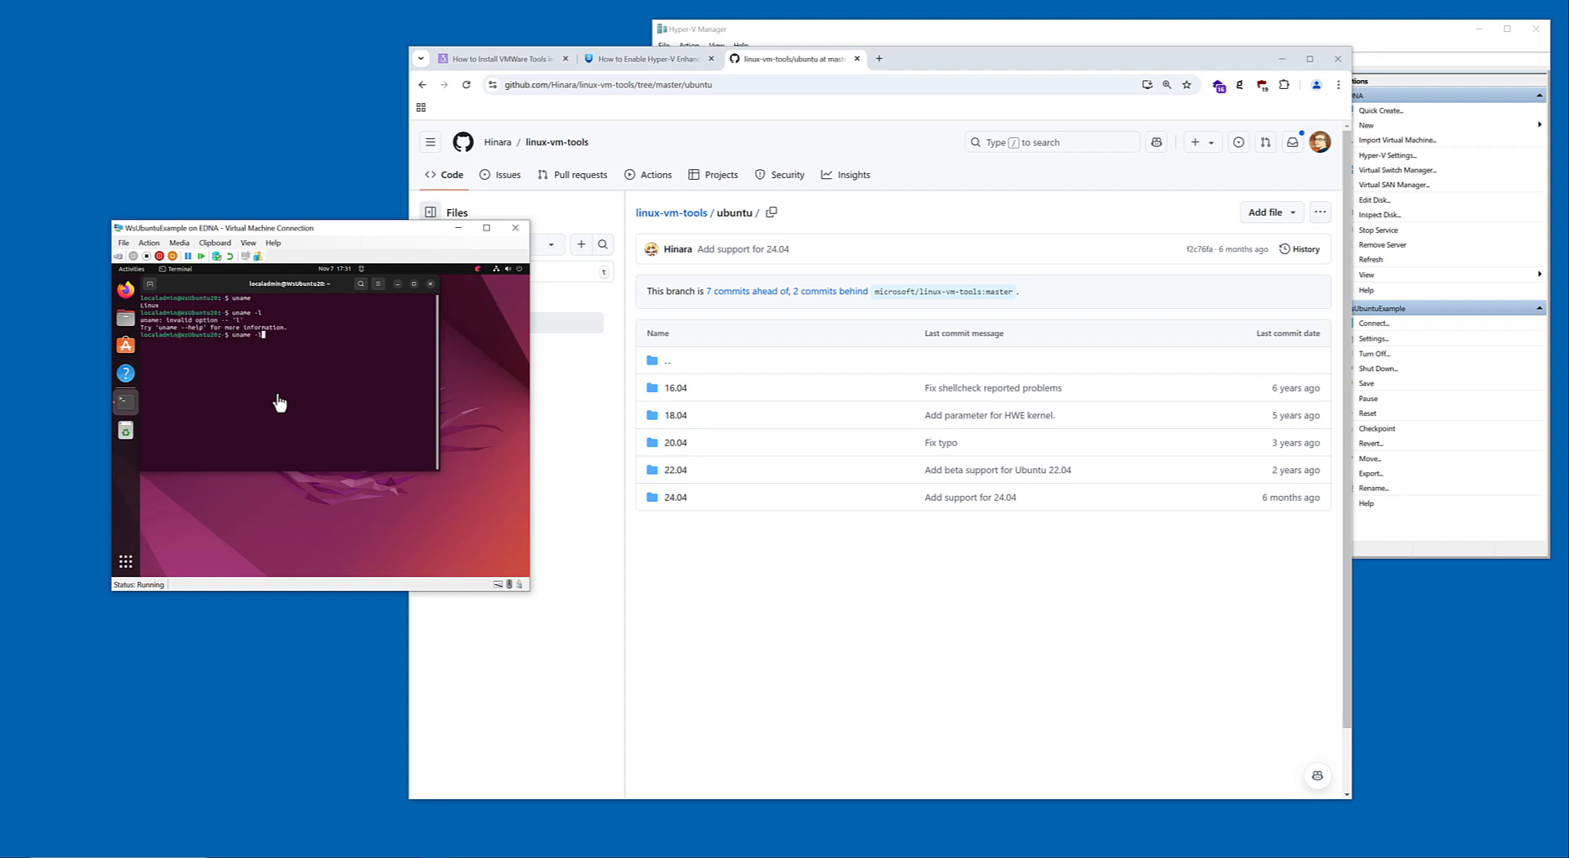
text(uname -lsb)
key(Return)
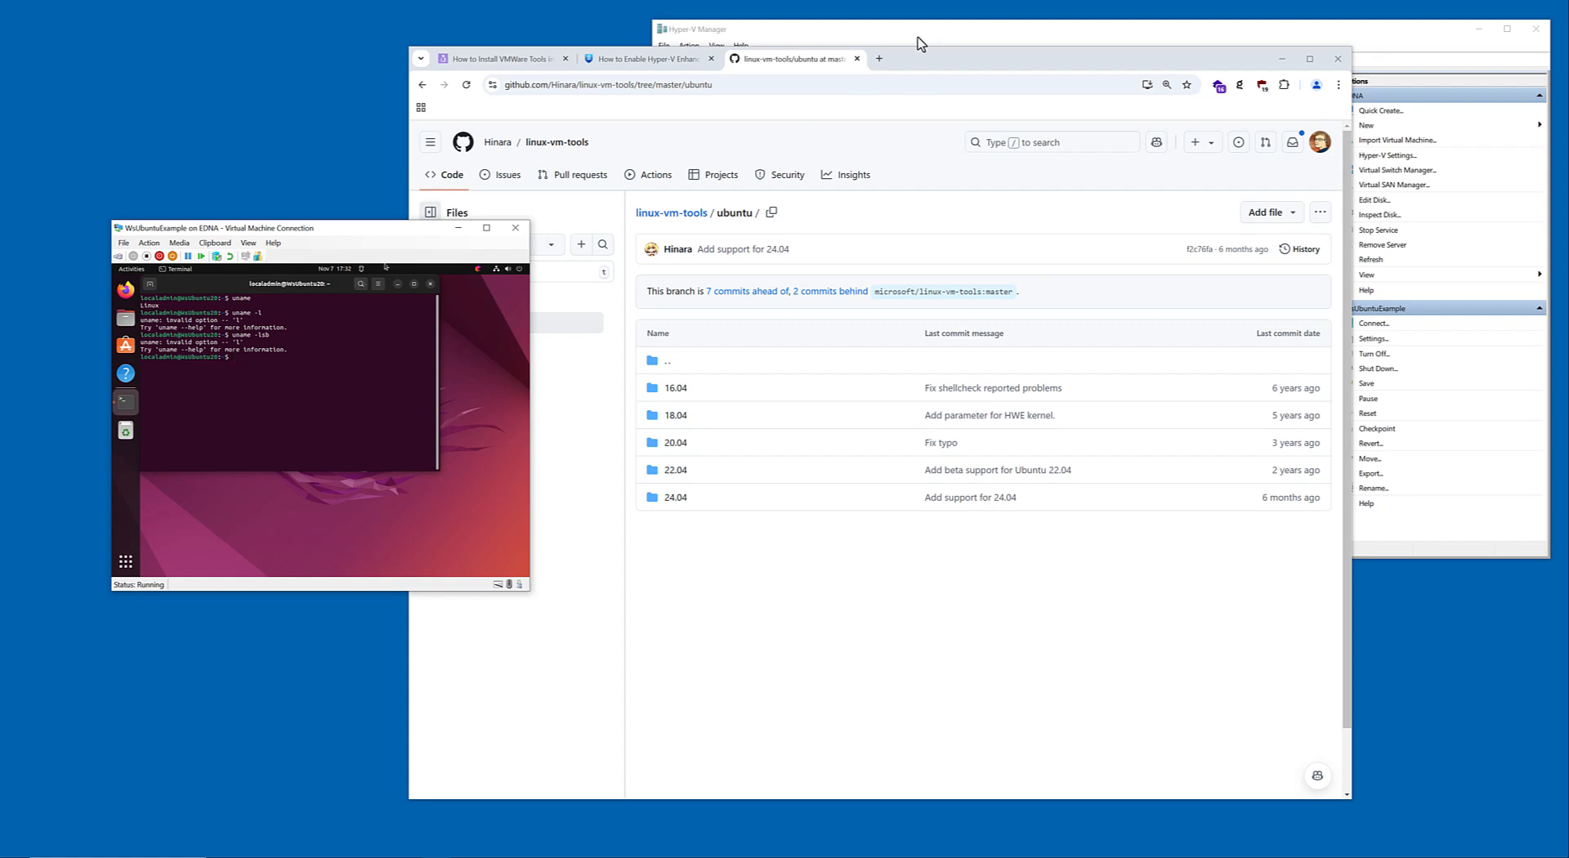
Search for "determine linux version" in a new browser tab and open the Linuxize article at its lsb_release section.
click(879, 58)
text(det)
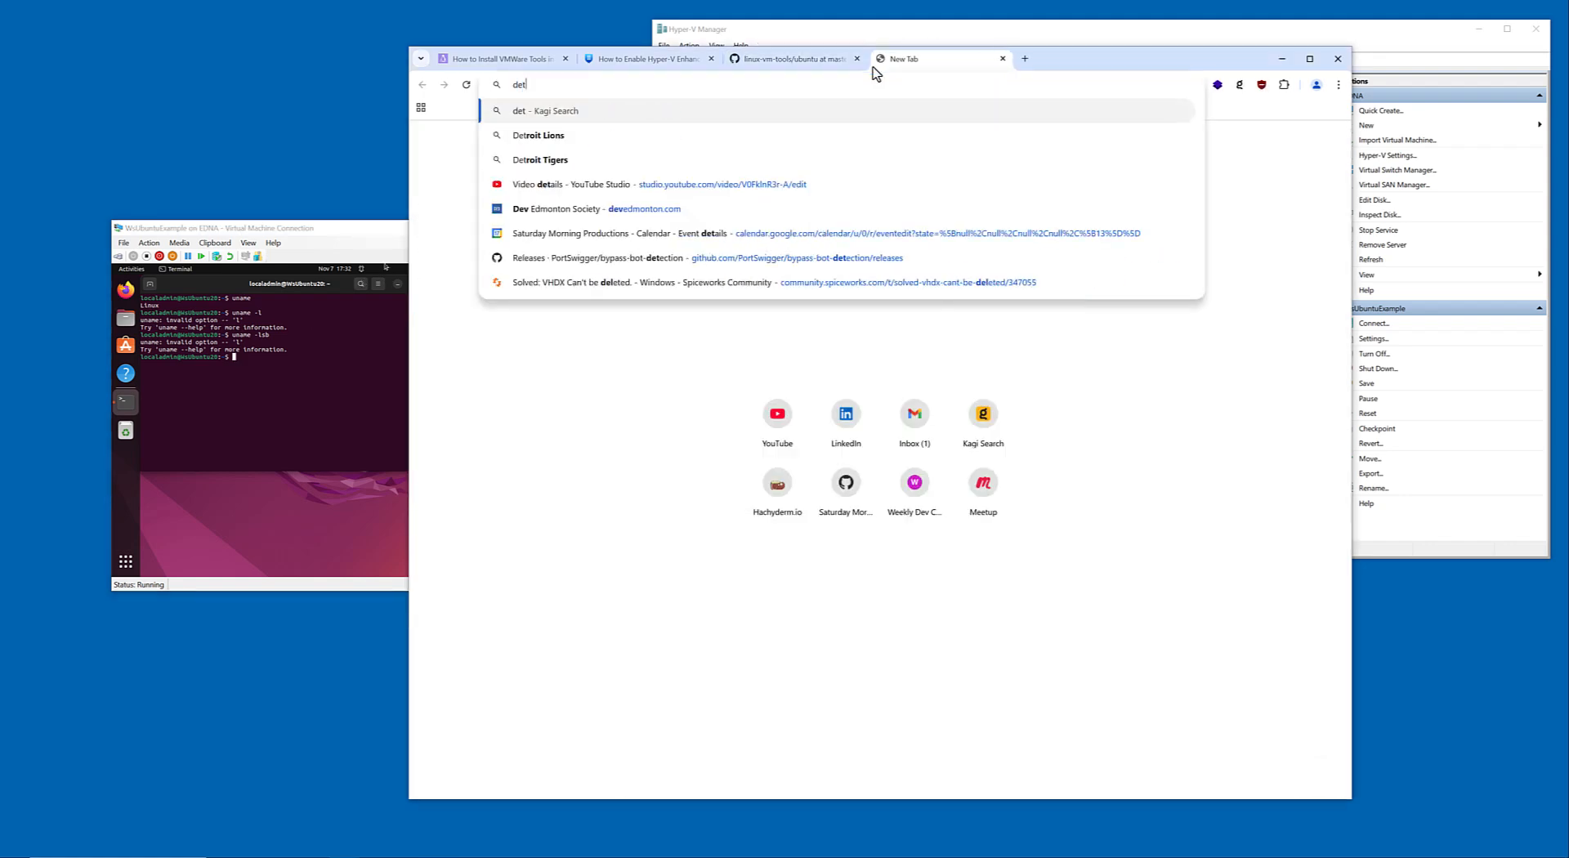
text(ermine linux version)
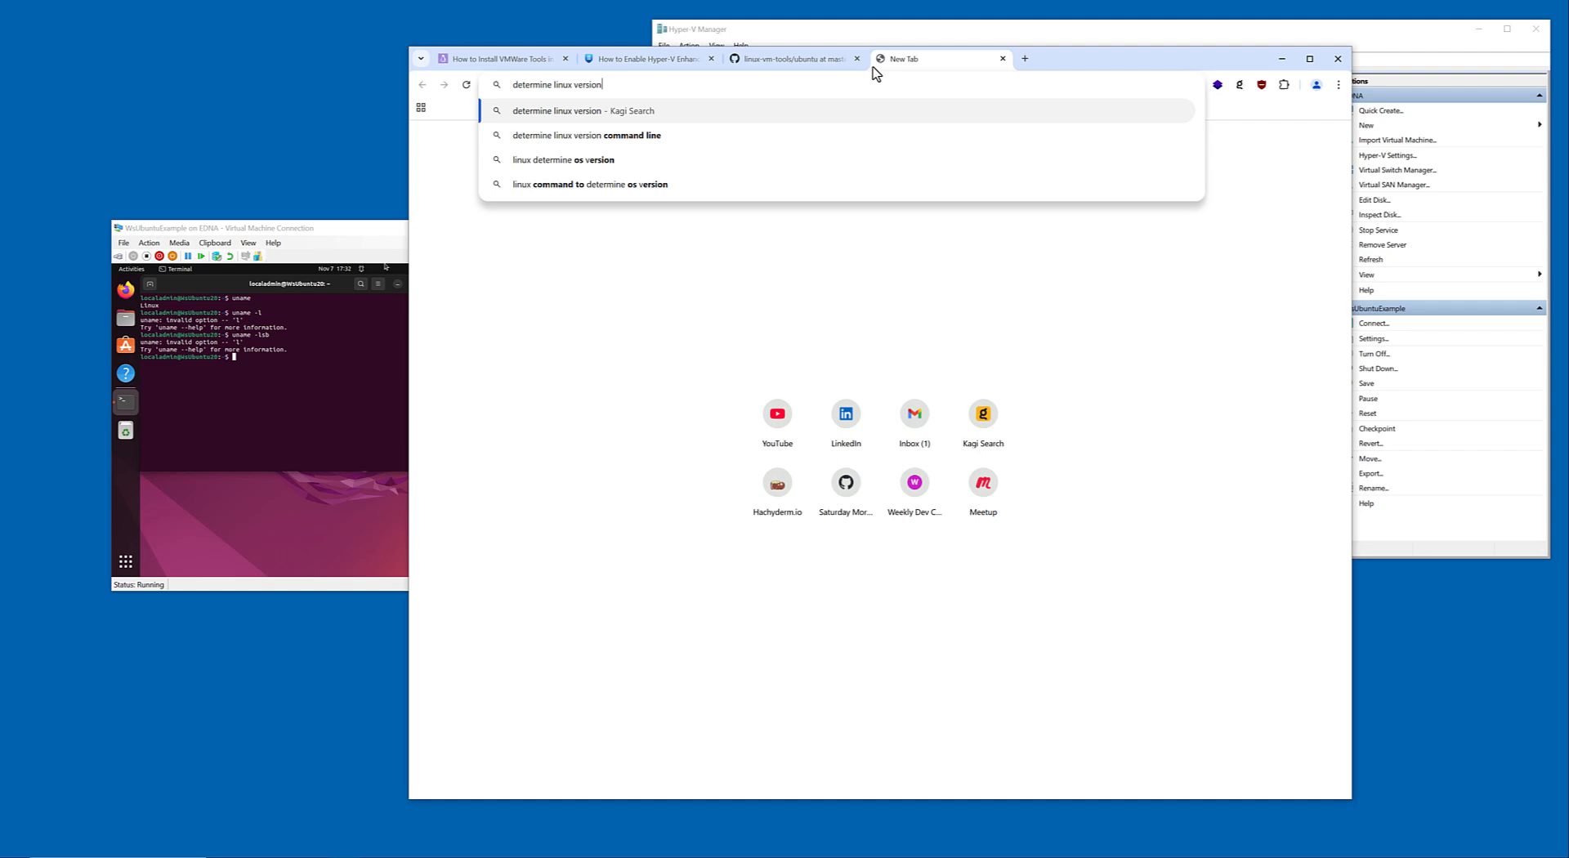
key(Return)
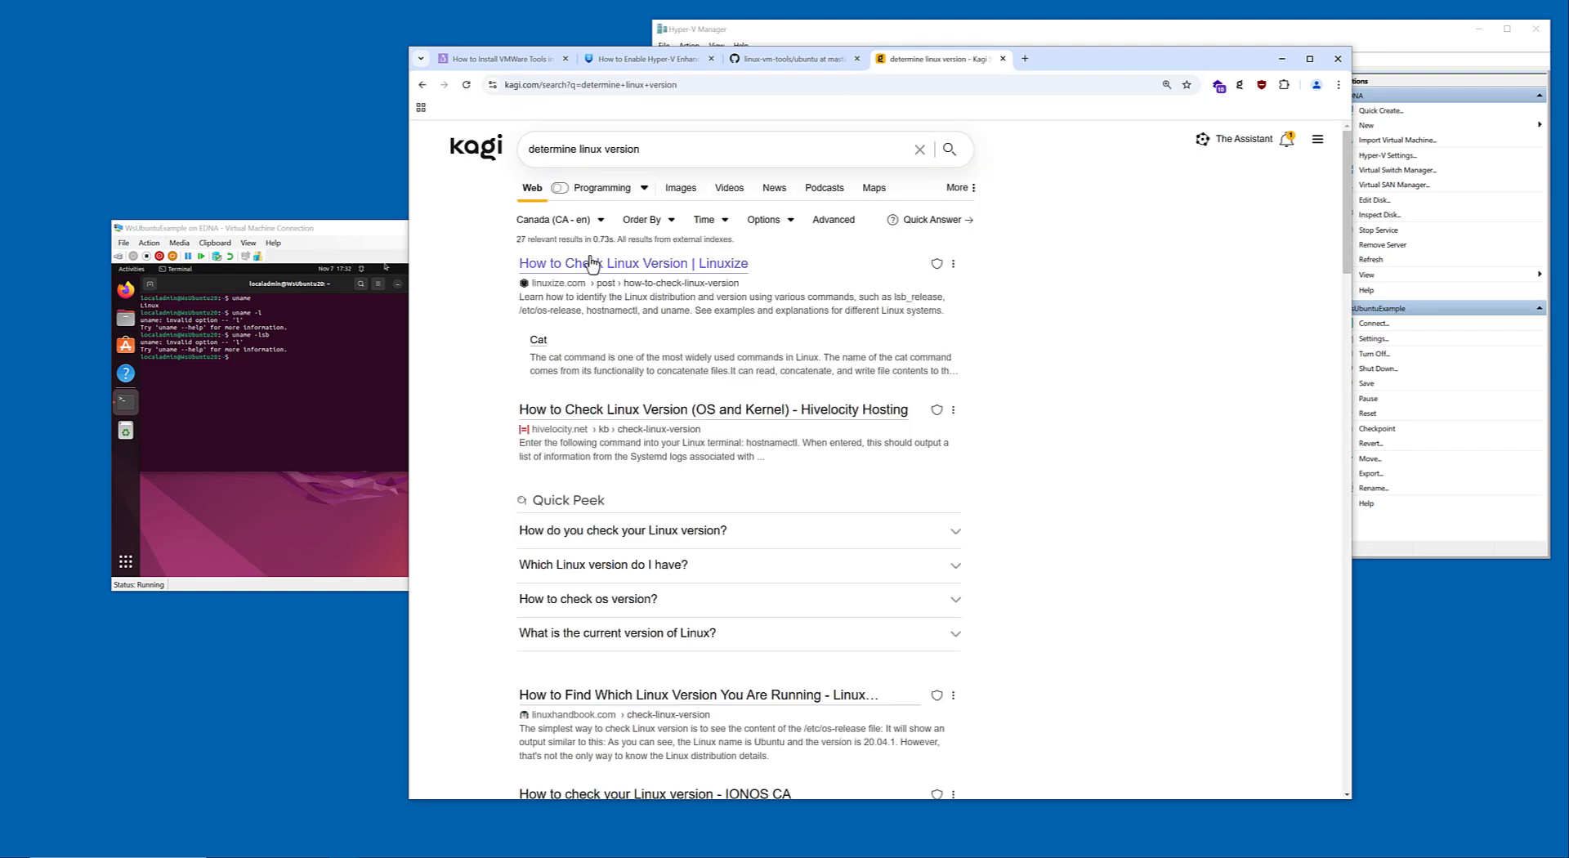
click(593, 261)
scroll(635, 430, down, 5)
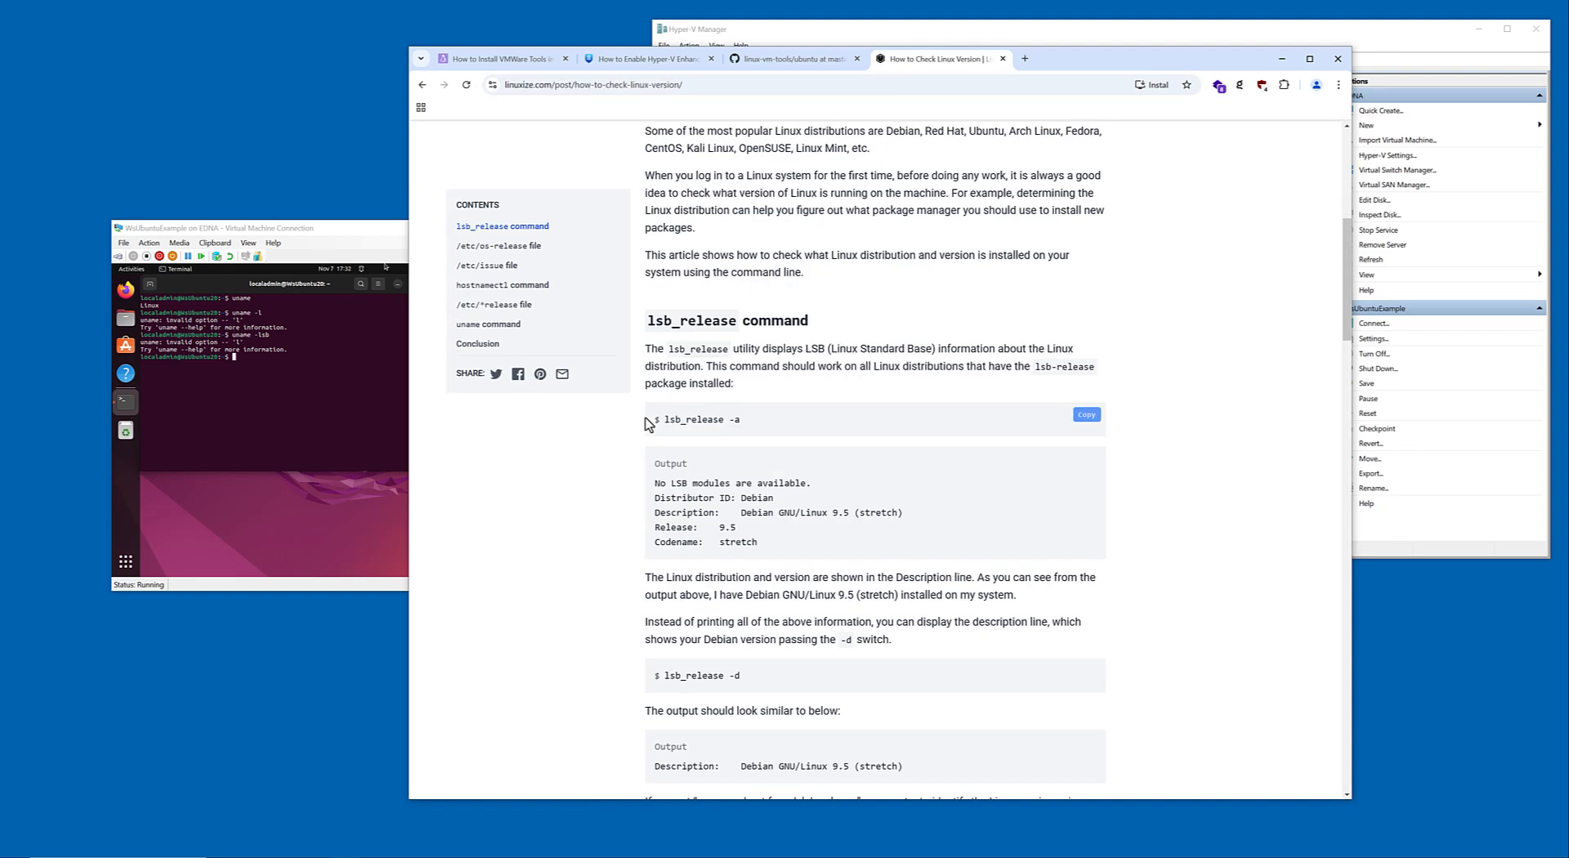
Run lsb_release -a in the WsUbuntuExample terminal to read the Ubuntu release.
click(328, 423)
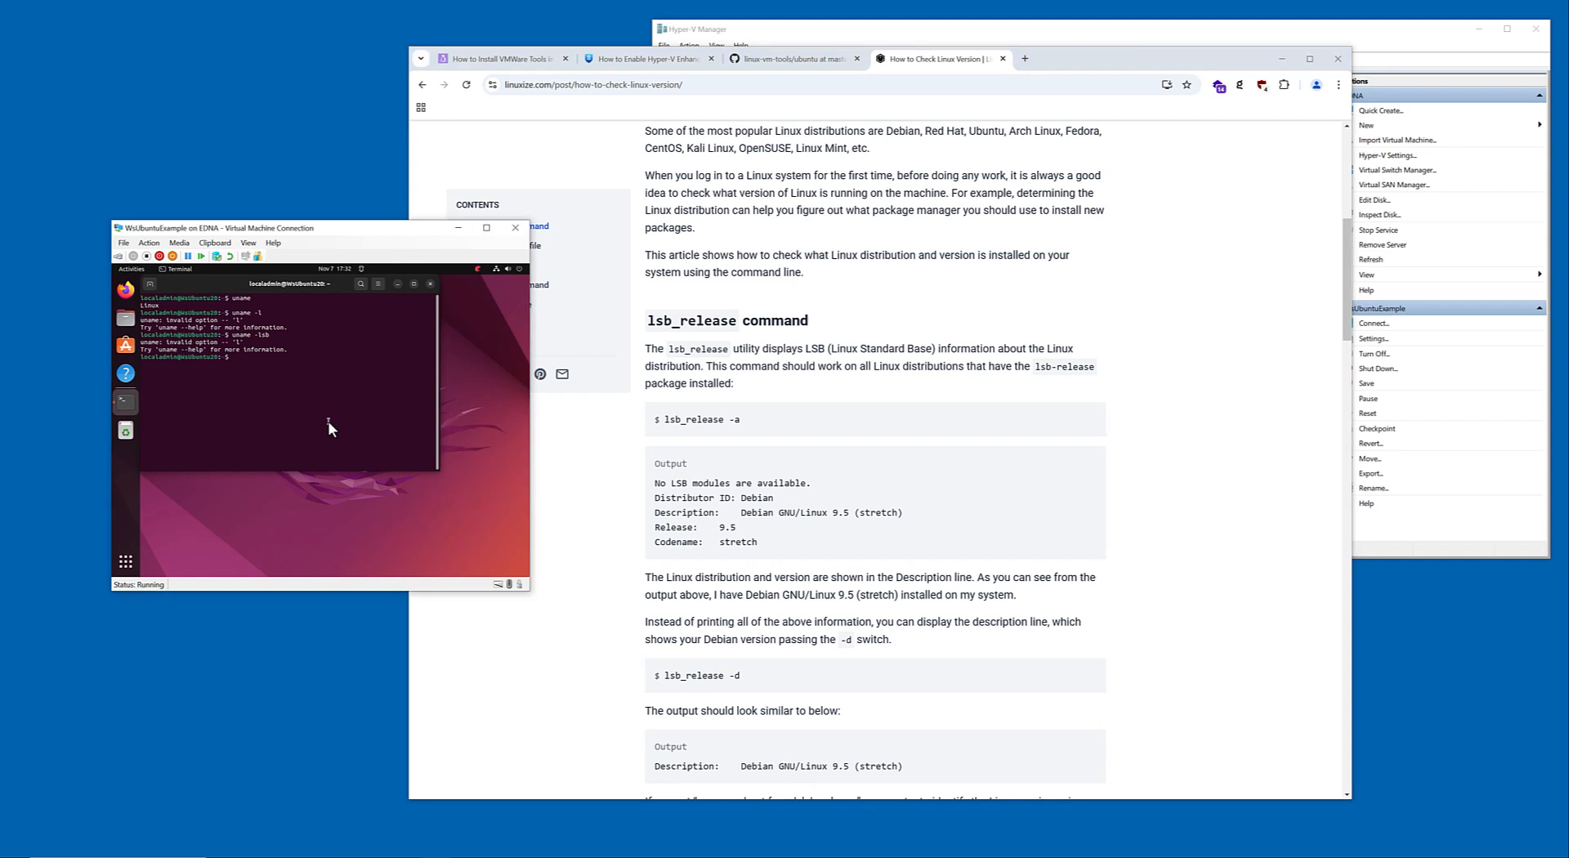
text(lsb_release -a)
key(Return)
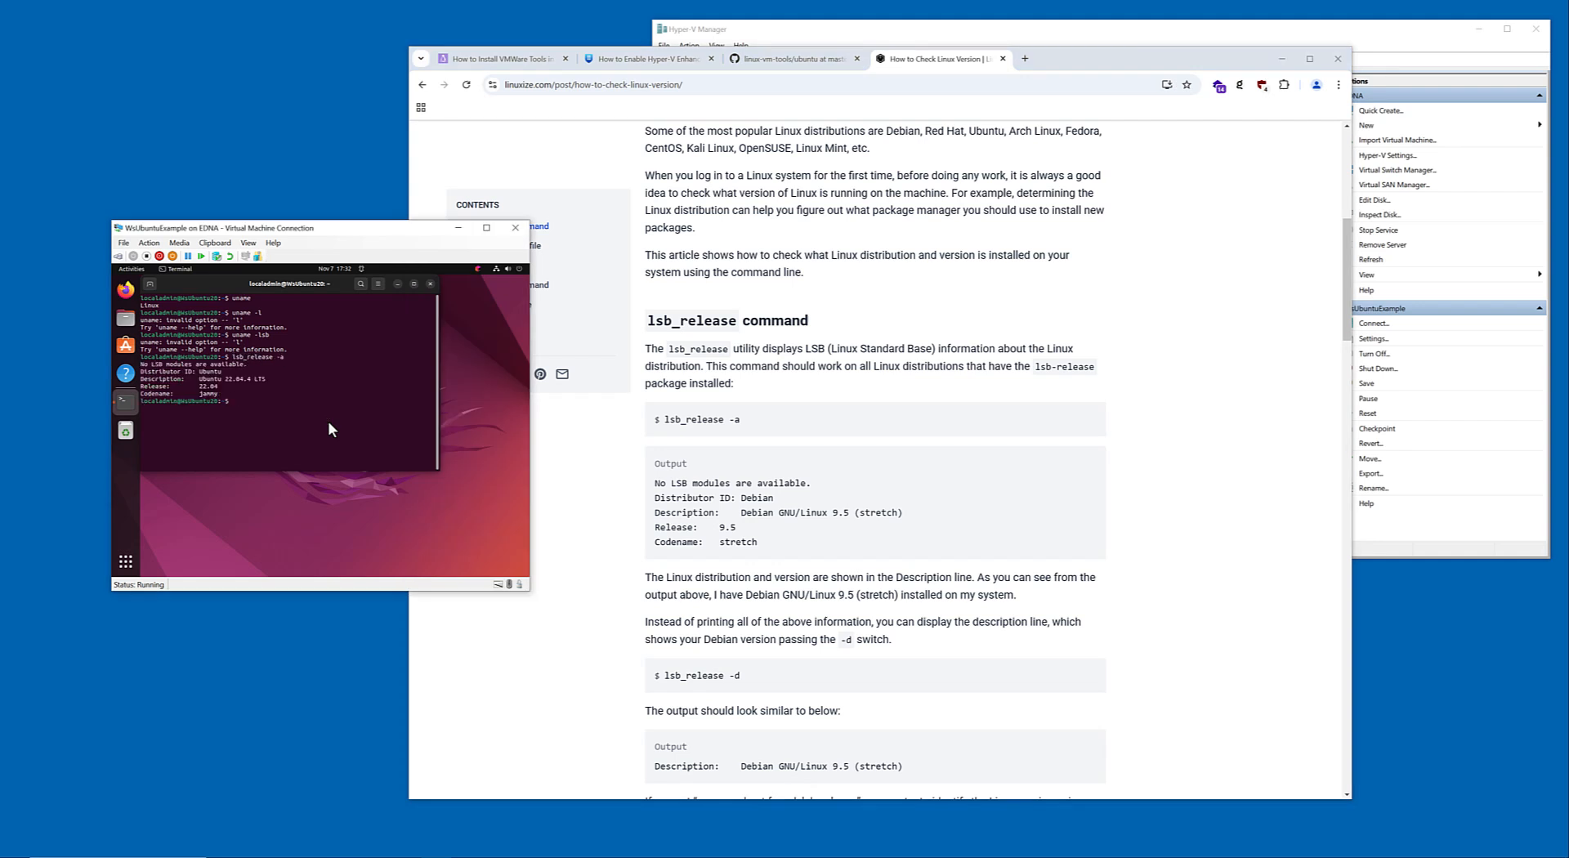
Open the 22.04 folder of the linux-vm-tools repository on GitHub and select its web address.
click(805, 59)
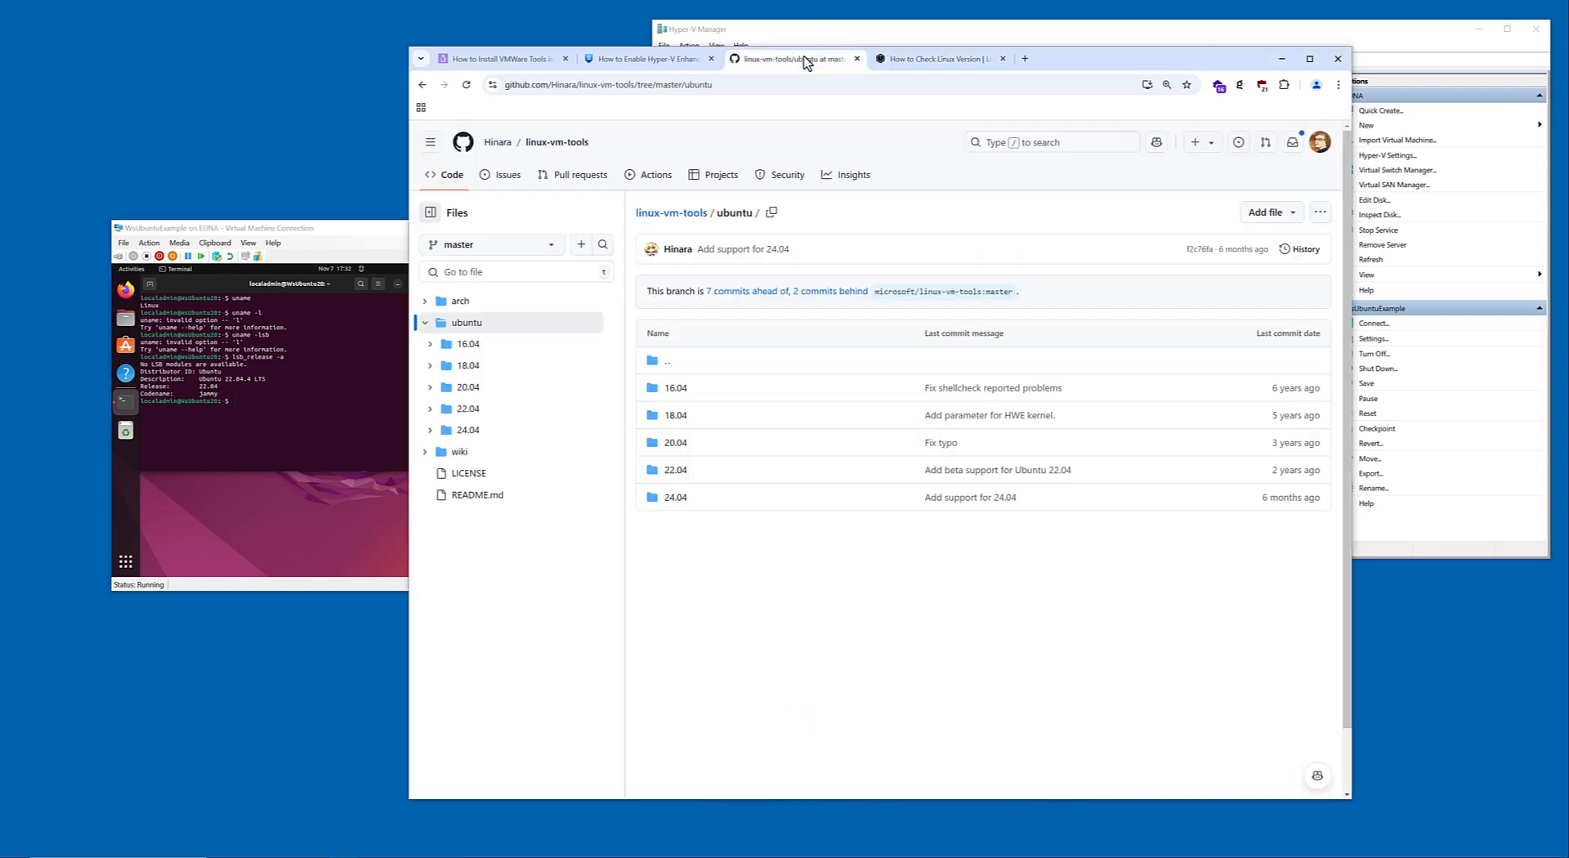
click(683, 474)
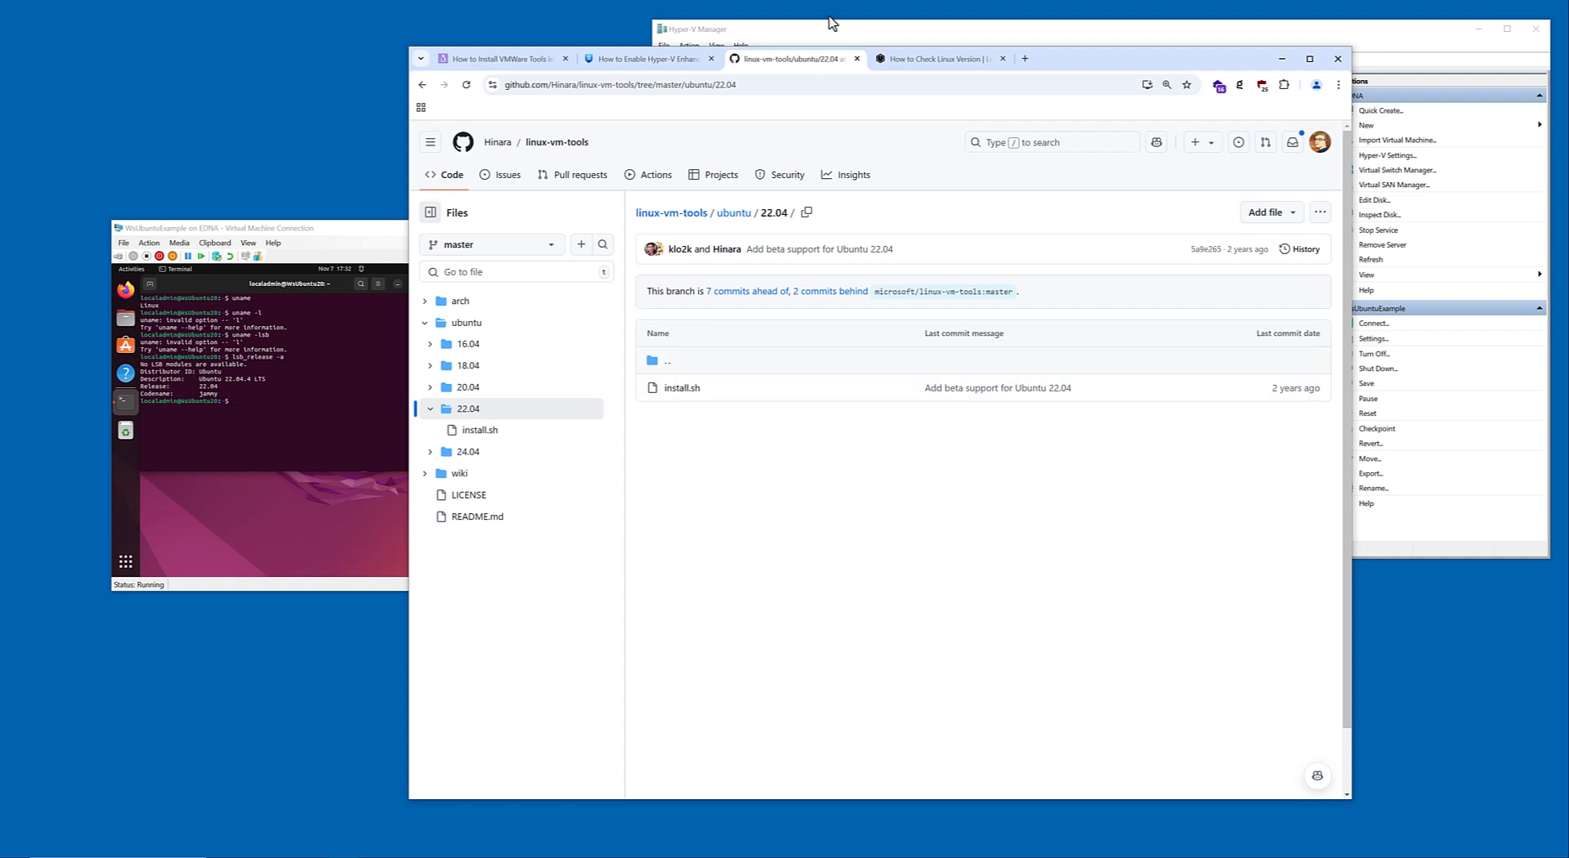
click(753, 86)
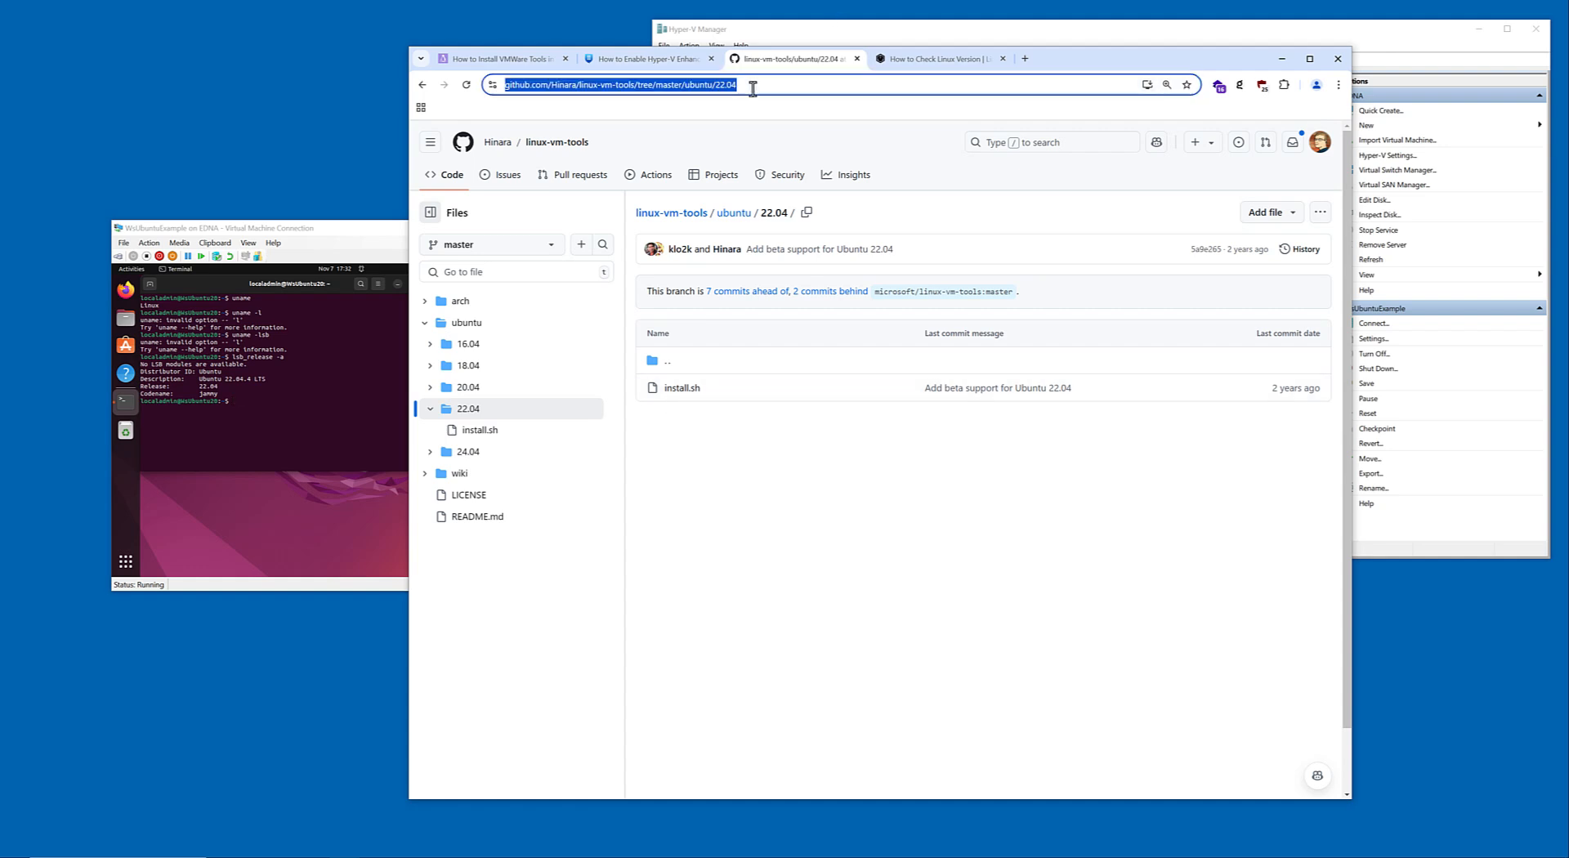
click(266, 445)
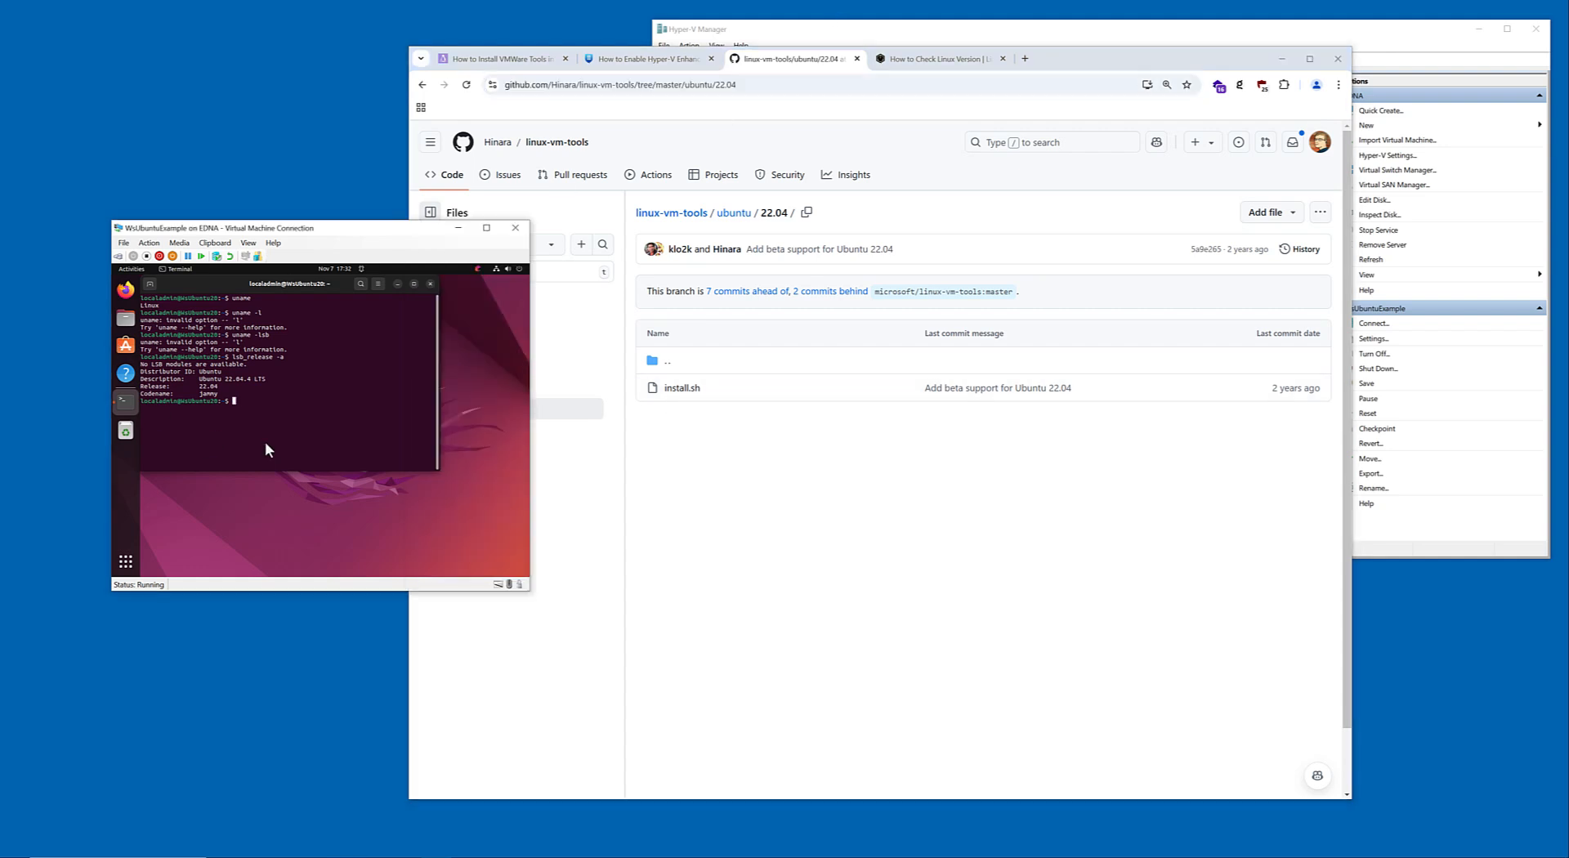
text(cd Dow)
key(Tab)
key(Return)
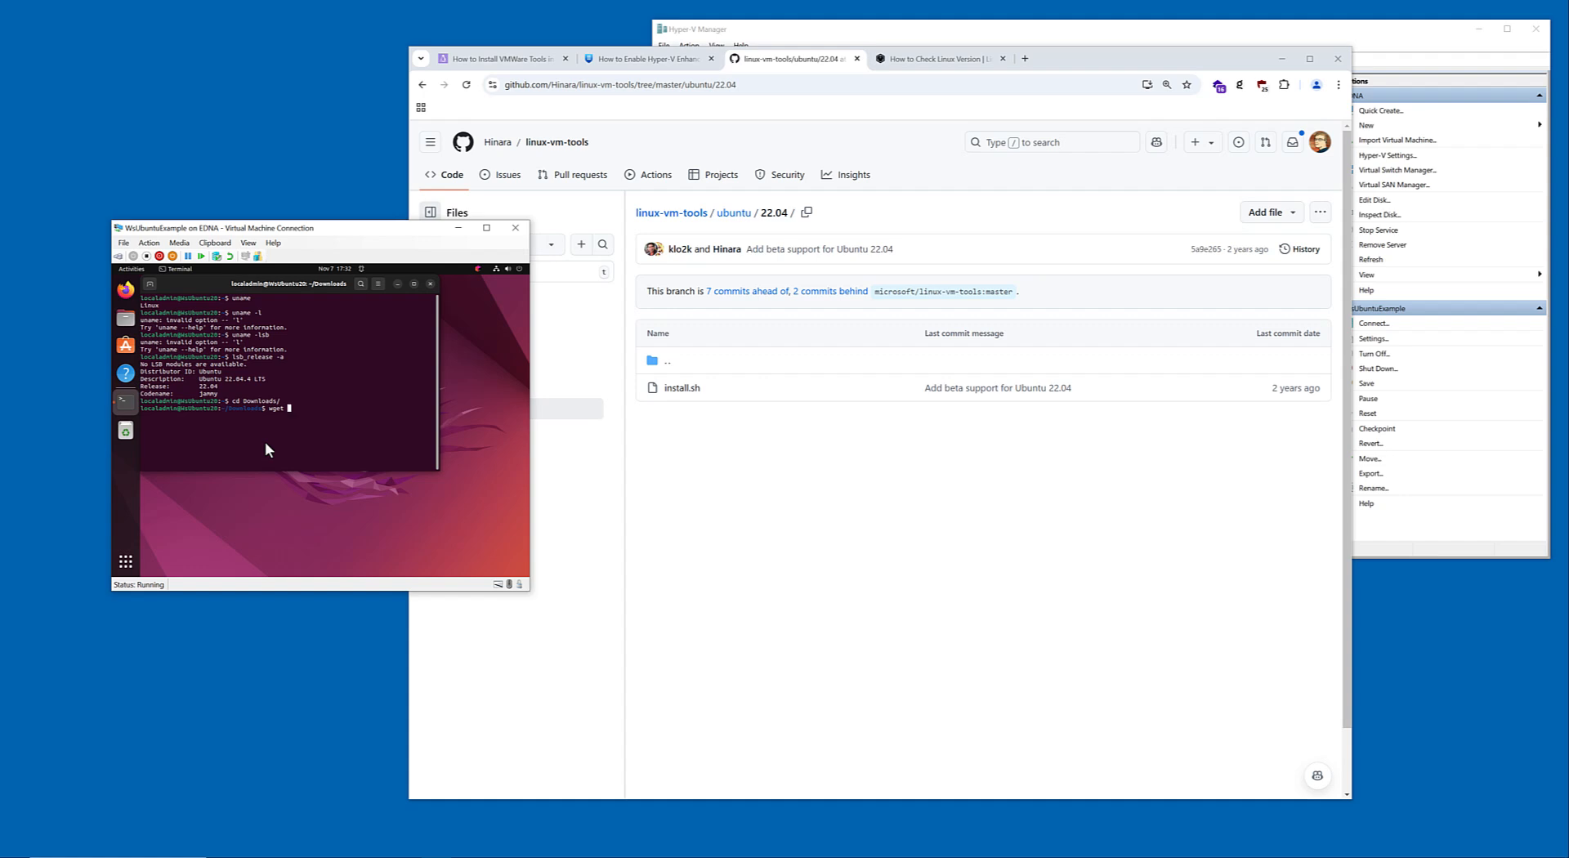
text(wget https://github.com/H)
key(BackSpace)
Open the raw version of the 22.04 install.sh on GitHub and place the virtual machine window over it, keeping its address visible.
click(682, 387)
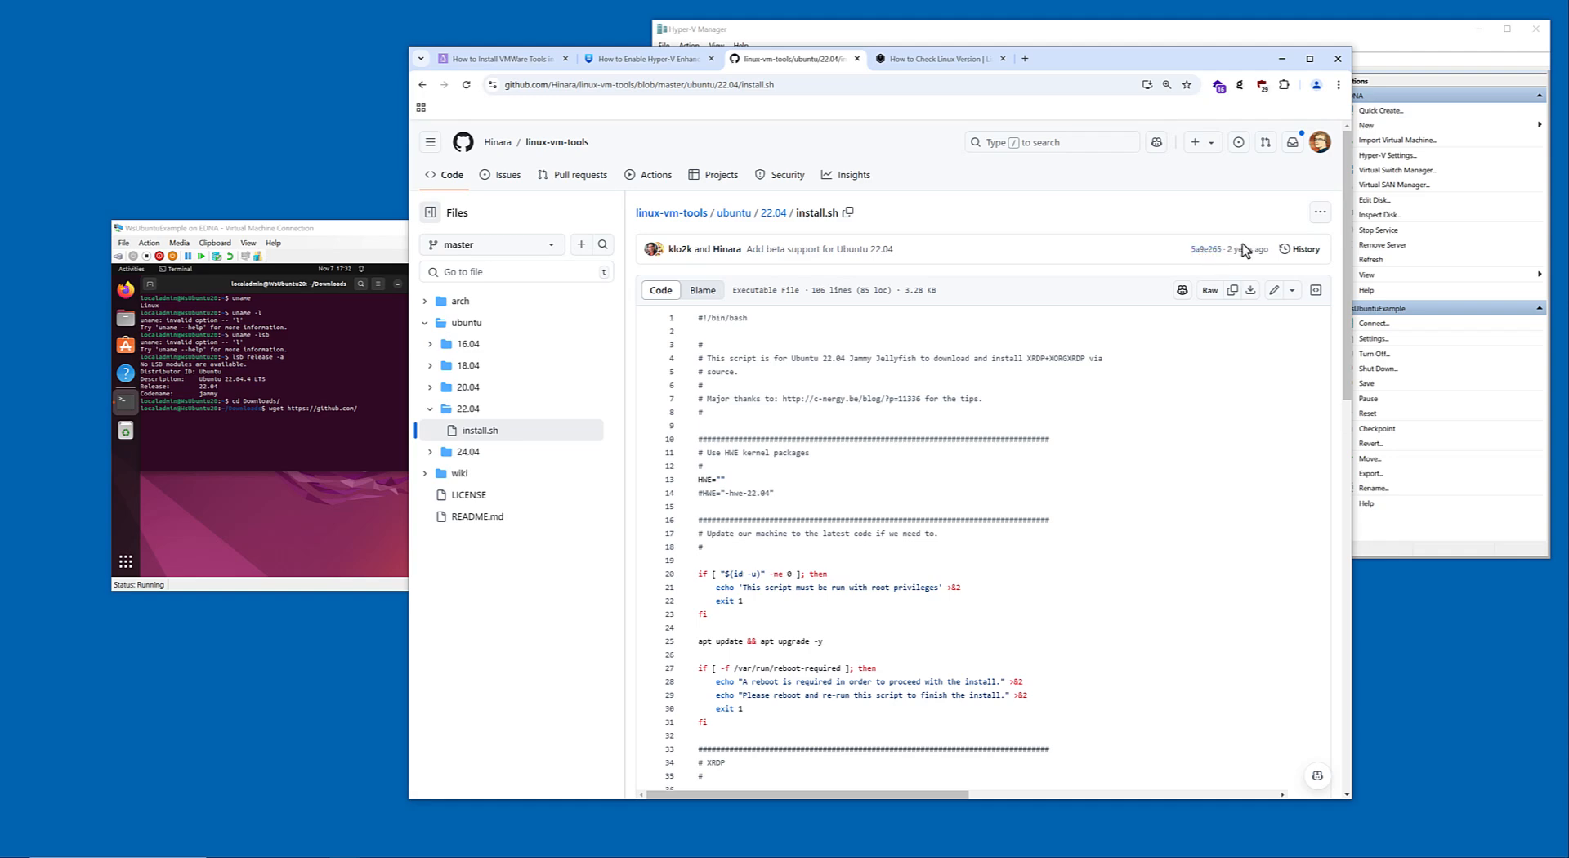
click(1210, 295)
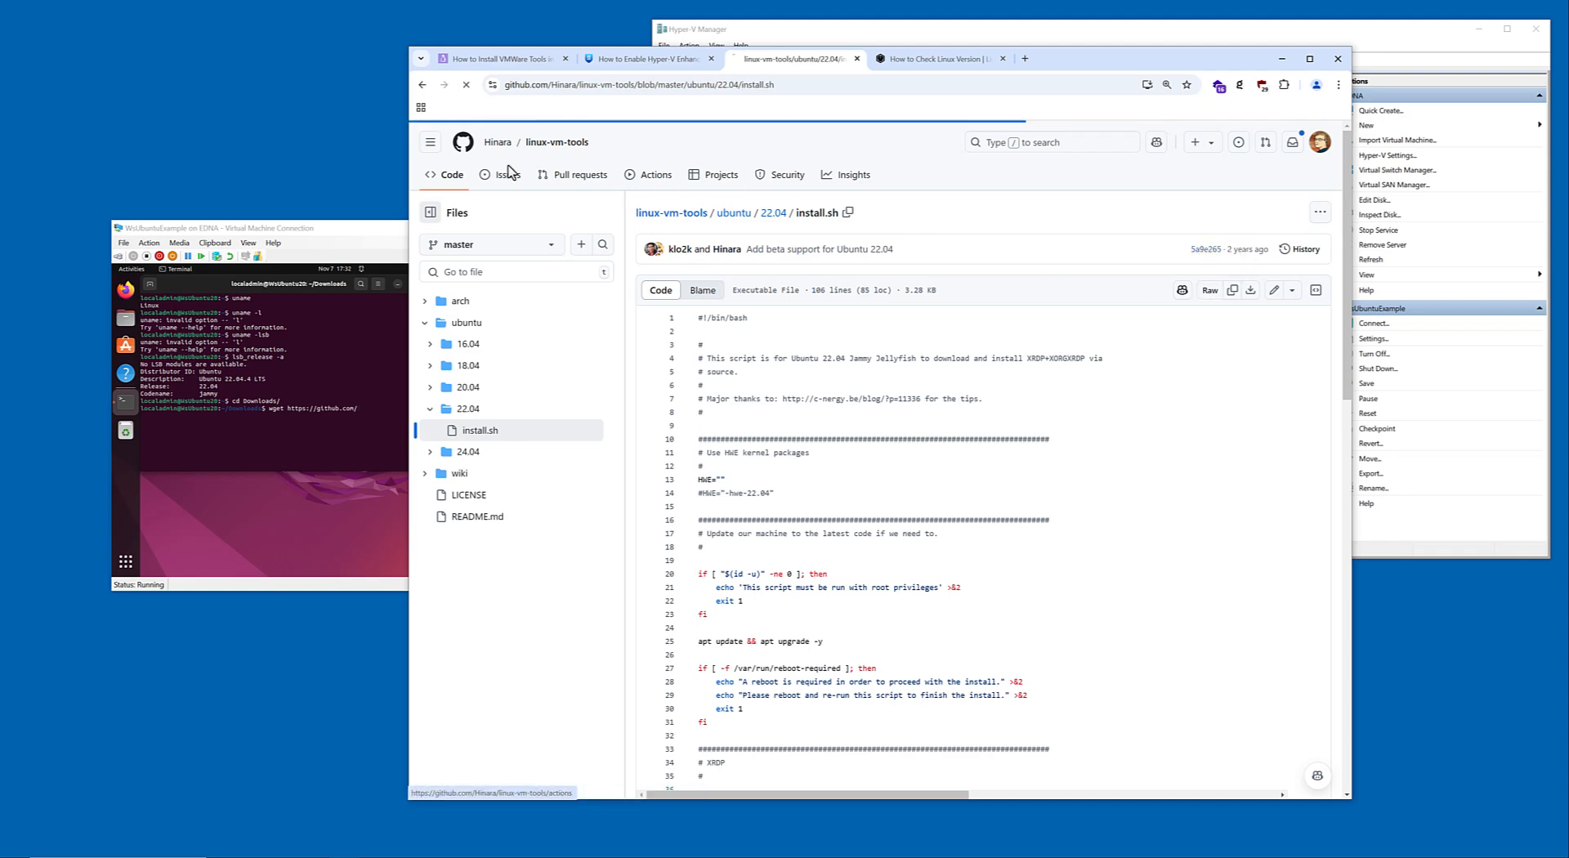
drag(349, 229, 669, 258)
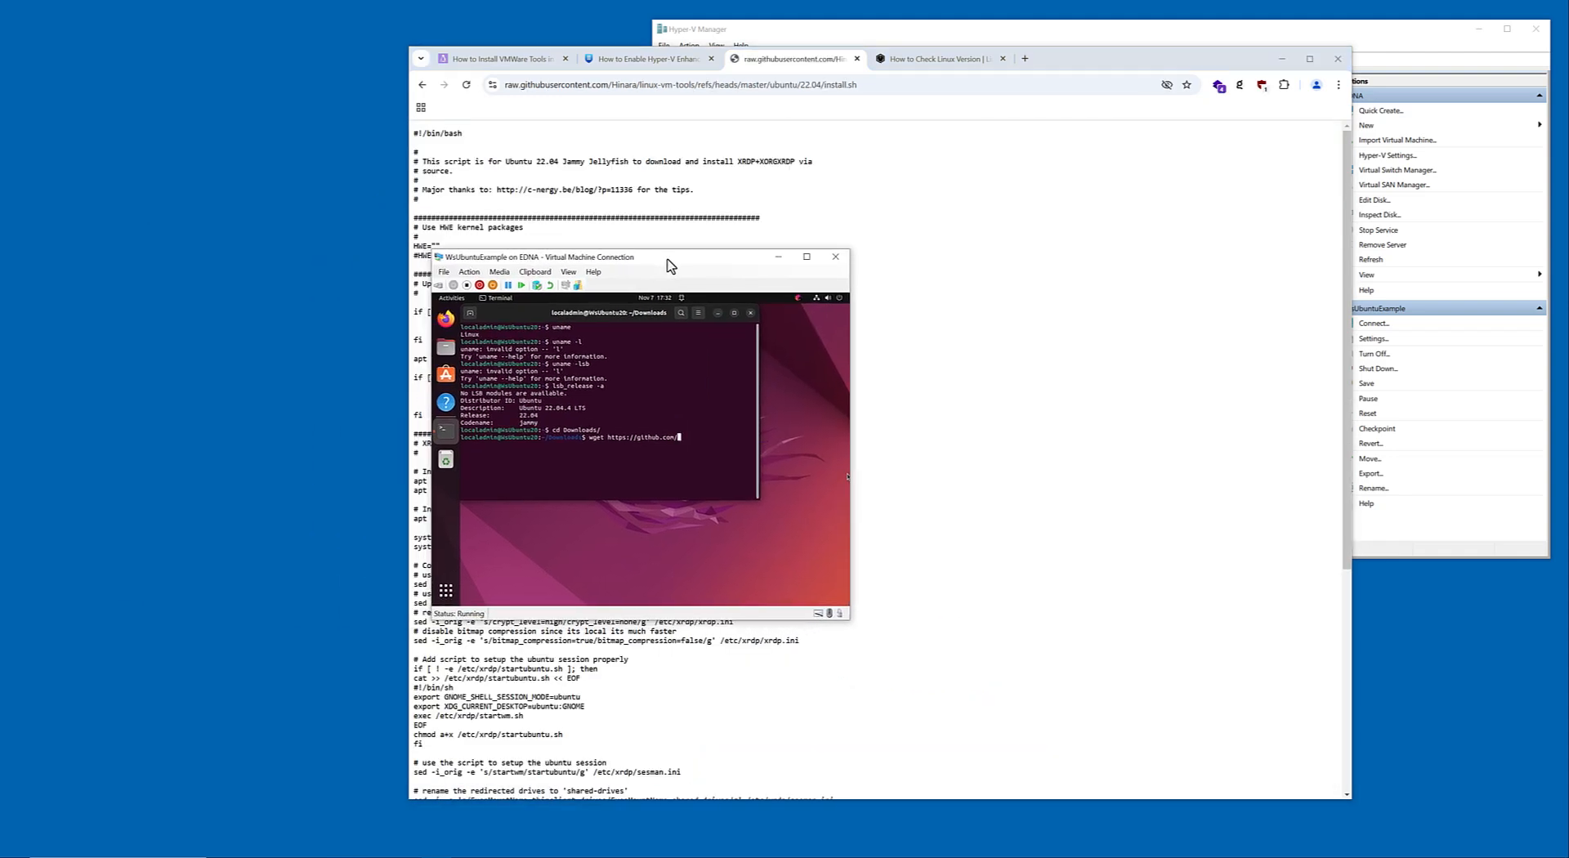
key(BackSpace)
key(BackSpace)
key(BackSpace)
key(BackSpace)
key(BackSpace)
key(BackSpace)
key(BackSpace)
key(BackSpace)
key(BackSpace)
key(BackSpace)
key(BackSpace)
text(raw.githubusercontent.com/Hinara/linux-vm-tools/refs/heads)
key(BackSpace)
key(BackSpace)
key(BackSpace)
key(BackSpace)
key(BackSpace)
key(BackSpace)
key(BackSpace)
key(BackSpace)
key(BackSpace)
key(BackSpace)
text(ref/heads/master/ubuntu/)
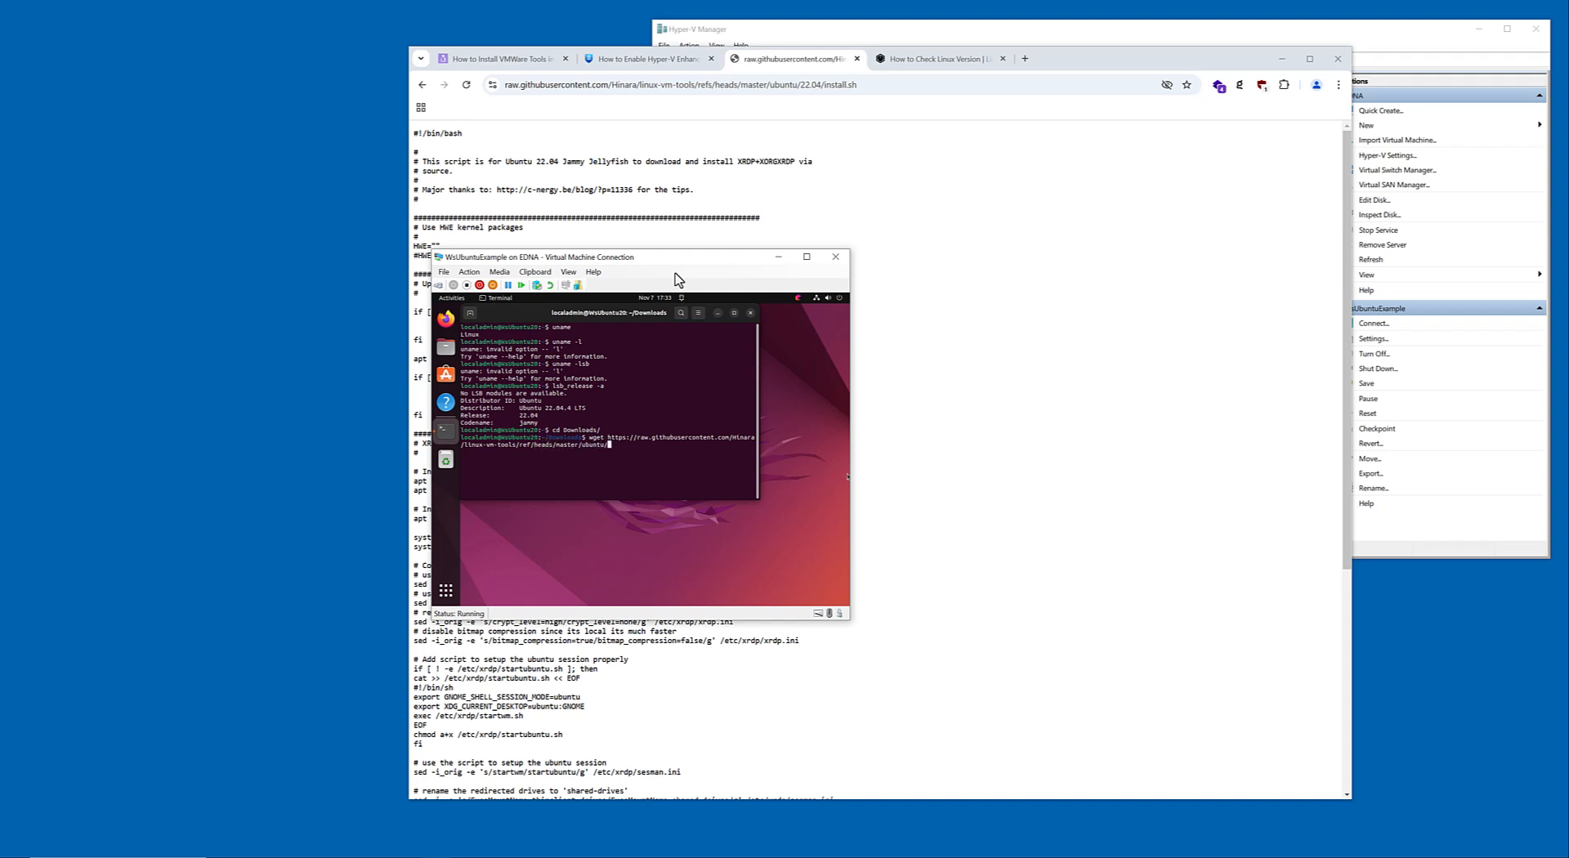
text(20.04/install.sh)
key(Return)
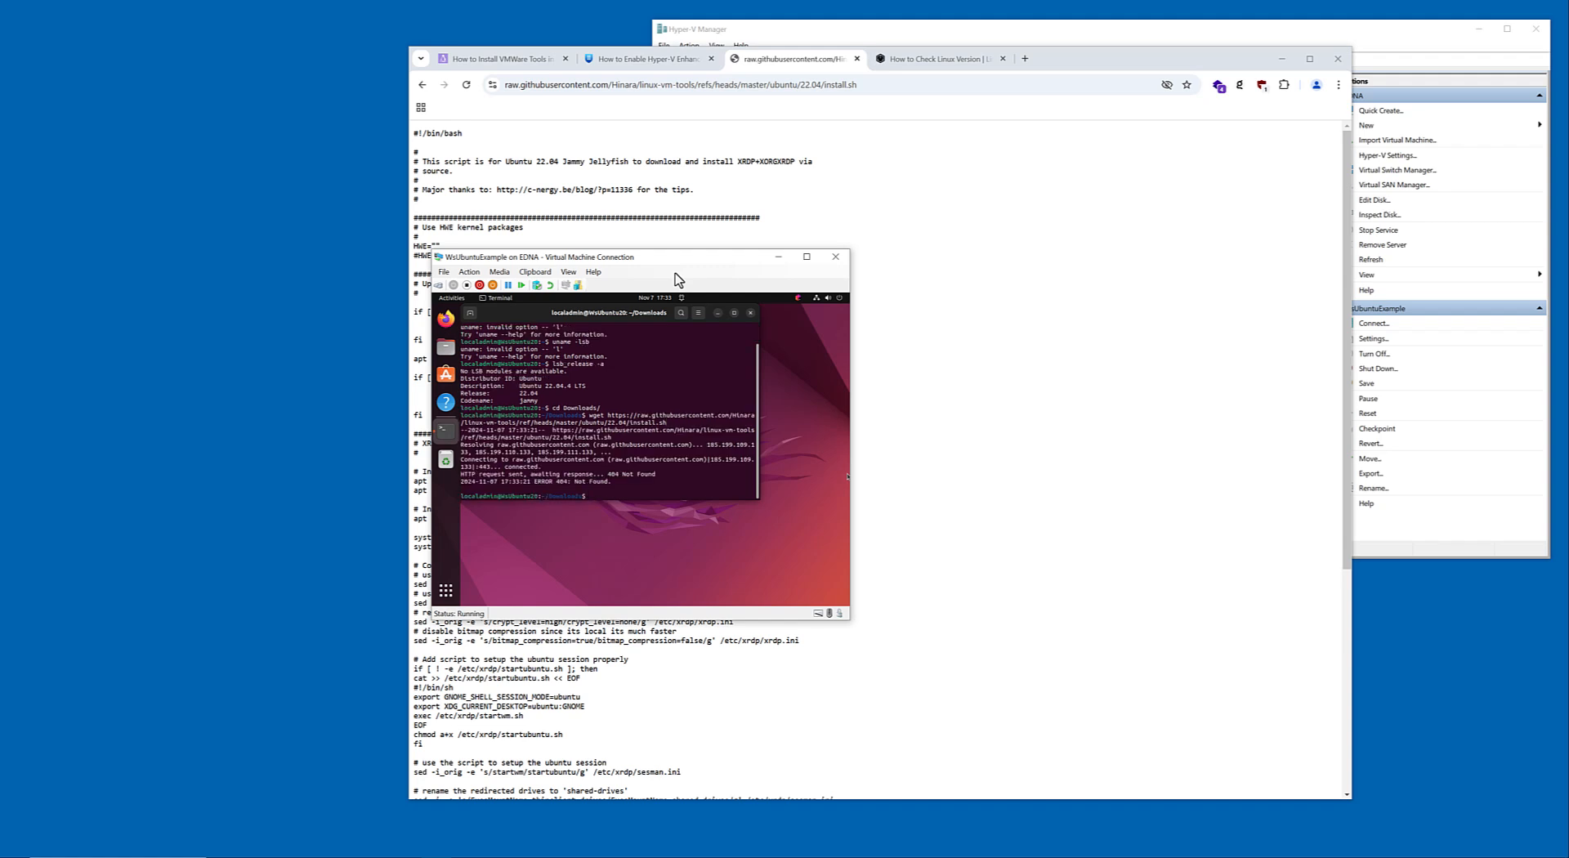
Remove ref/heads/master from the URL and try the wget download with linux-vm-tools/ubuntu/22.04/install.sh.
key(Up)
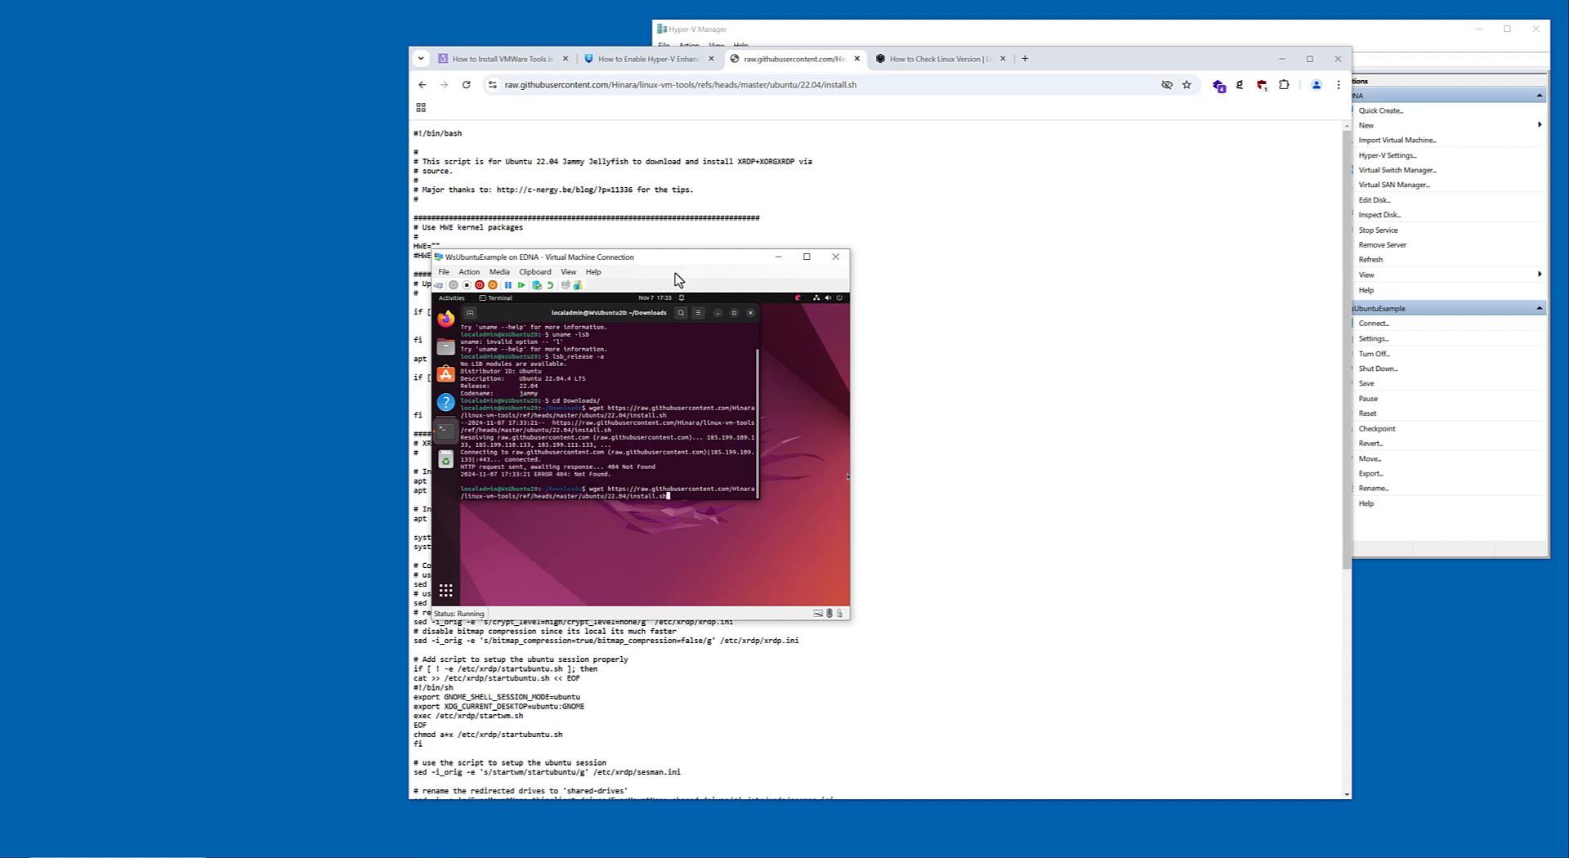
key(Left)
key(Left)
key(Left)
key(Left)
key(Left)
key(Left)
key(Left)
key(Left)
key(Left)
key(Left)
key(Left)
key(Left)
key(Left)
key(Left)
key(Left)
key(Left)
key(Left)
key(Left)
key(Left)
key(Left)
key(Left)
key(Left)
key(Left)
key(Left)
key(Left)
key(Right)
key(Right)
key(Right)
key(Right)
key(Right)
key(Right)
key(Right)
key(Right)
key(Right)
key(Right)
key(Right)
key(Right)
key(Delete)
key(Delete)
key(Delete)
key(Delete)
key(Delete)
key(Delete)
key(Delete)
key(Delete)
key(Delete)
key(Delete)
key(Delete)
key(Delete)
key(Delete)
key(Delete)
key(Delete)
key(Delete)
key(Delete)
key(Delete)
key(Delete)
key(Return)
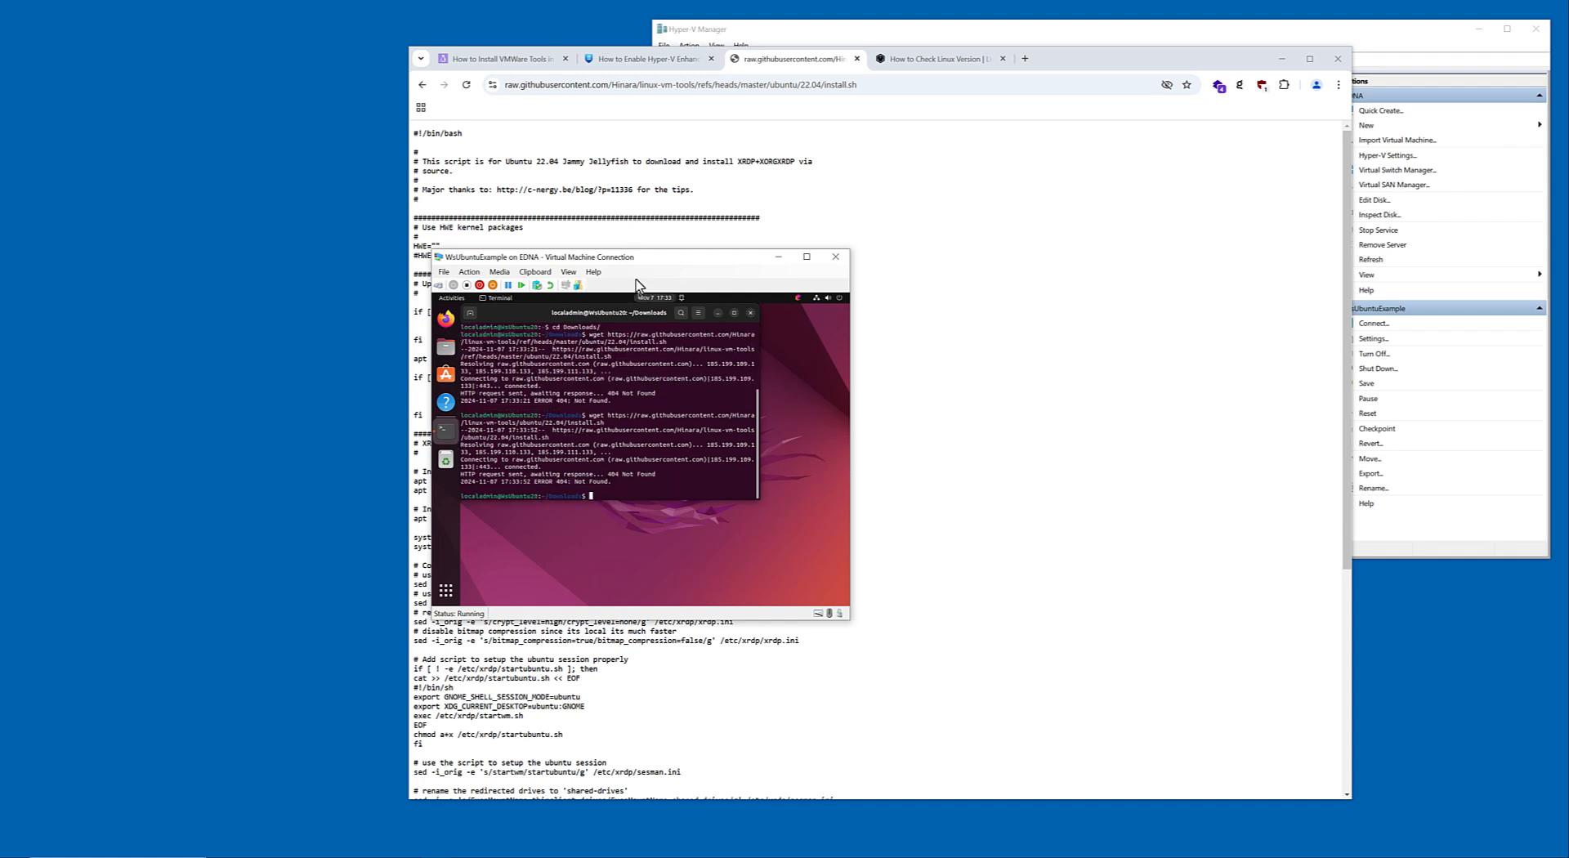
Recall the earlier wget command containing ref/heads/master and go through its URL to check the spelling.
key(Up)
key(Up)
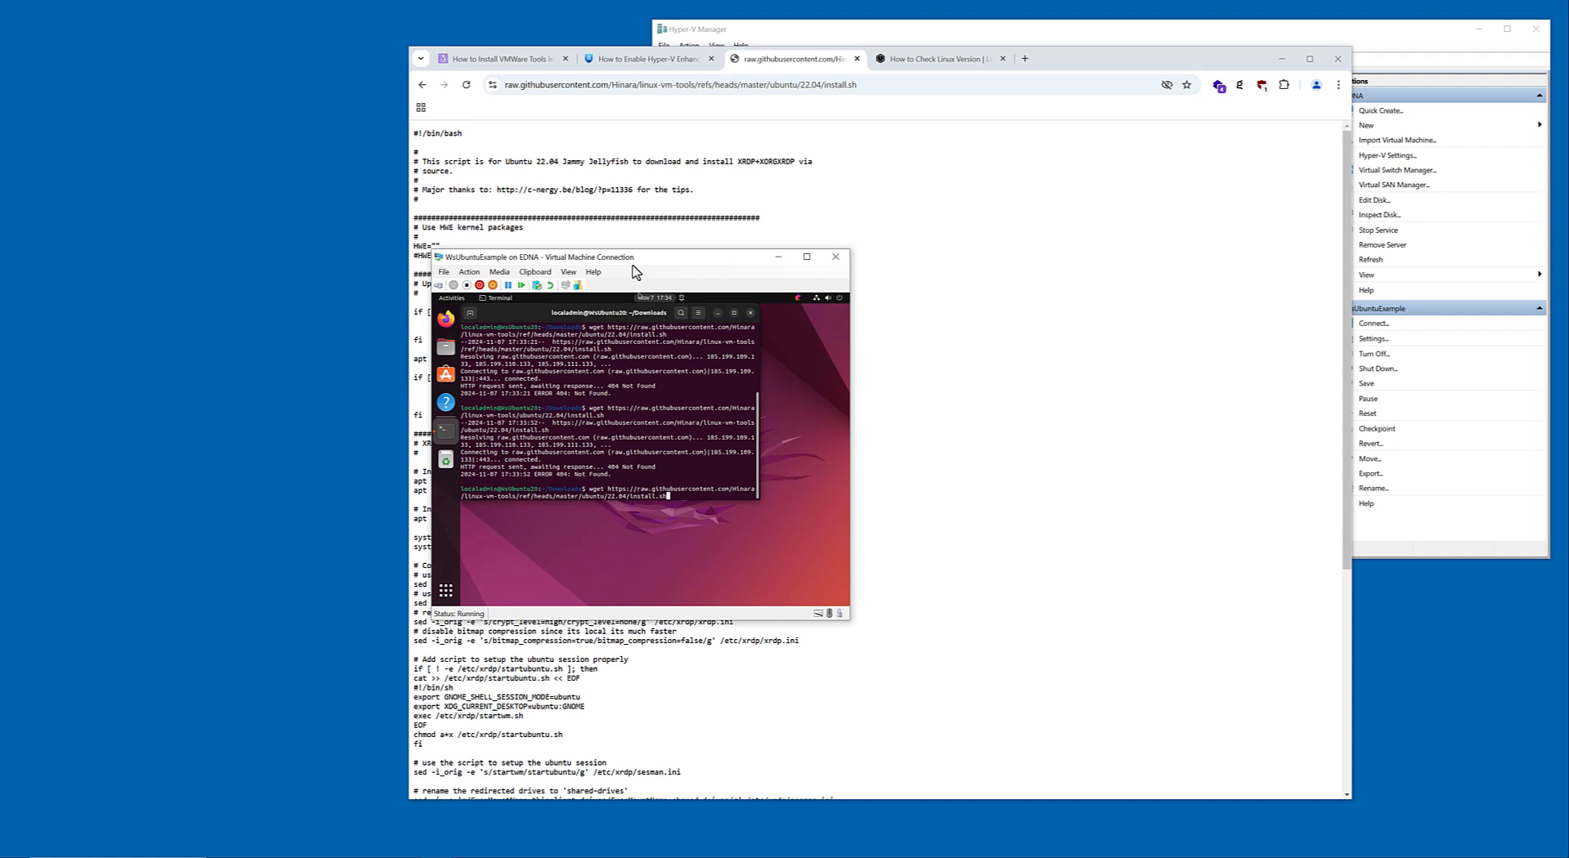
key(Left)
key(Left)
key(Left)
key(Left)
key(Left)
key(Left)
key(Left)
key(Left)
key(Left)
key(Left)
key(Left)
key(Left)
key(Left)
key(Left)
key(Left)
key(Right)
key(Right)
key(Right)
key(Right)
key(Right)
key(Right)
key(Right)
key(Right)
key(Right)
key(Right)
key(Right)
key(Right)
key(Right)
key(Right)
key(Right)
key(Right)
key(Right)
key(Right)
key(Right)
key(Right)
key(Right)
key(Right)
key(Right)
key(Right)
key(Right)
key(Right)
key(Right)
Reload the raw install.sh from its GitHub page to compare addresses, and rerun the ref/heads/master wget command in the virtual machine.
click(424, 85)
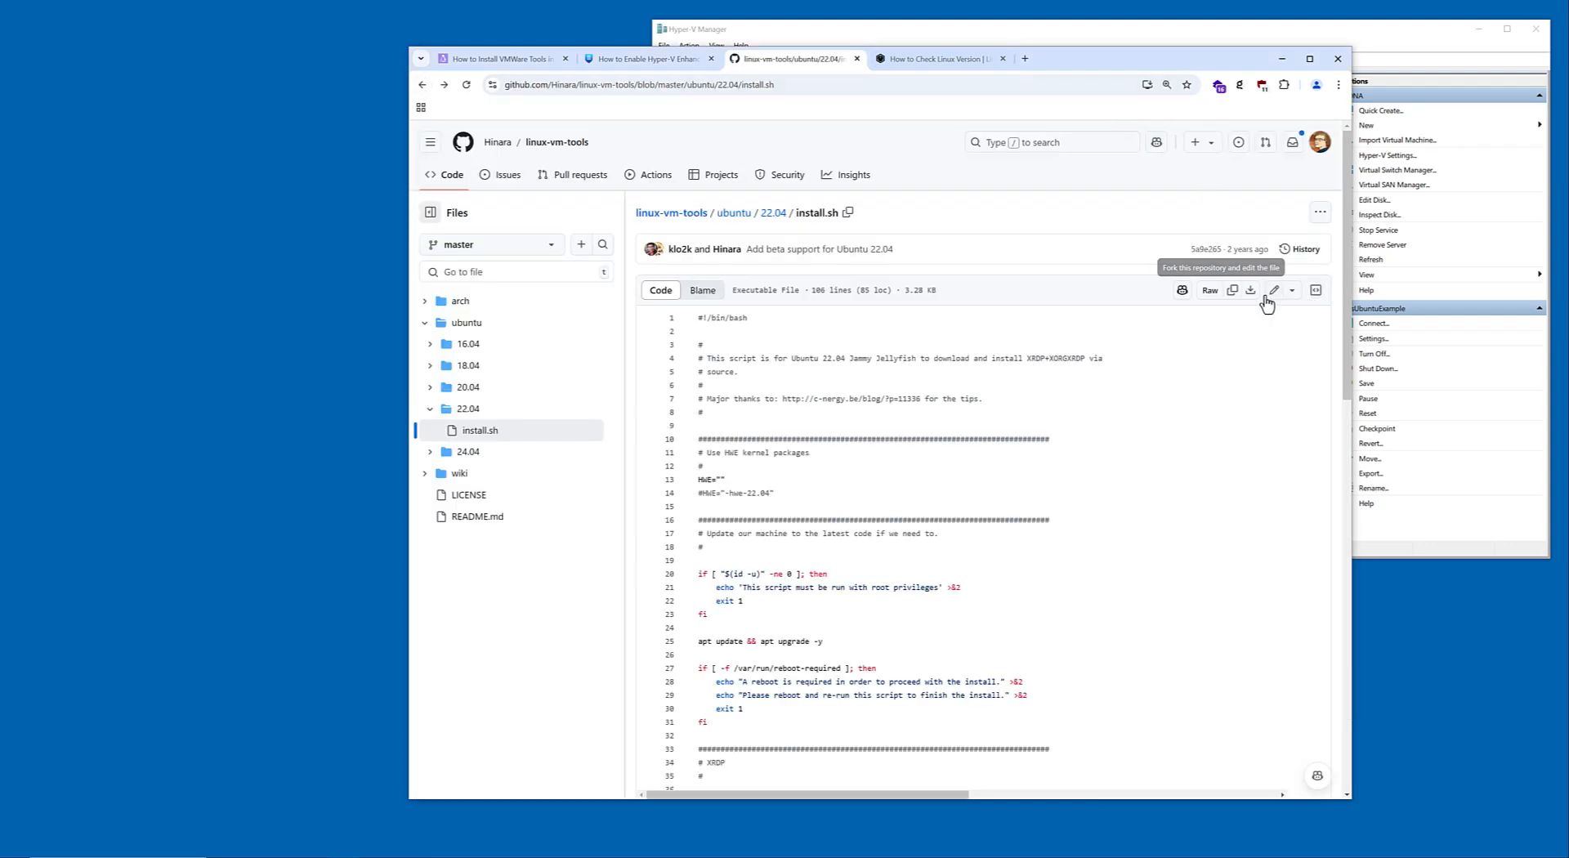
click(1208, 290)
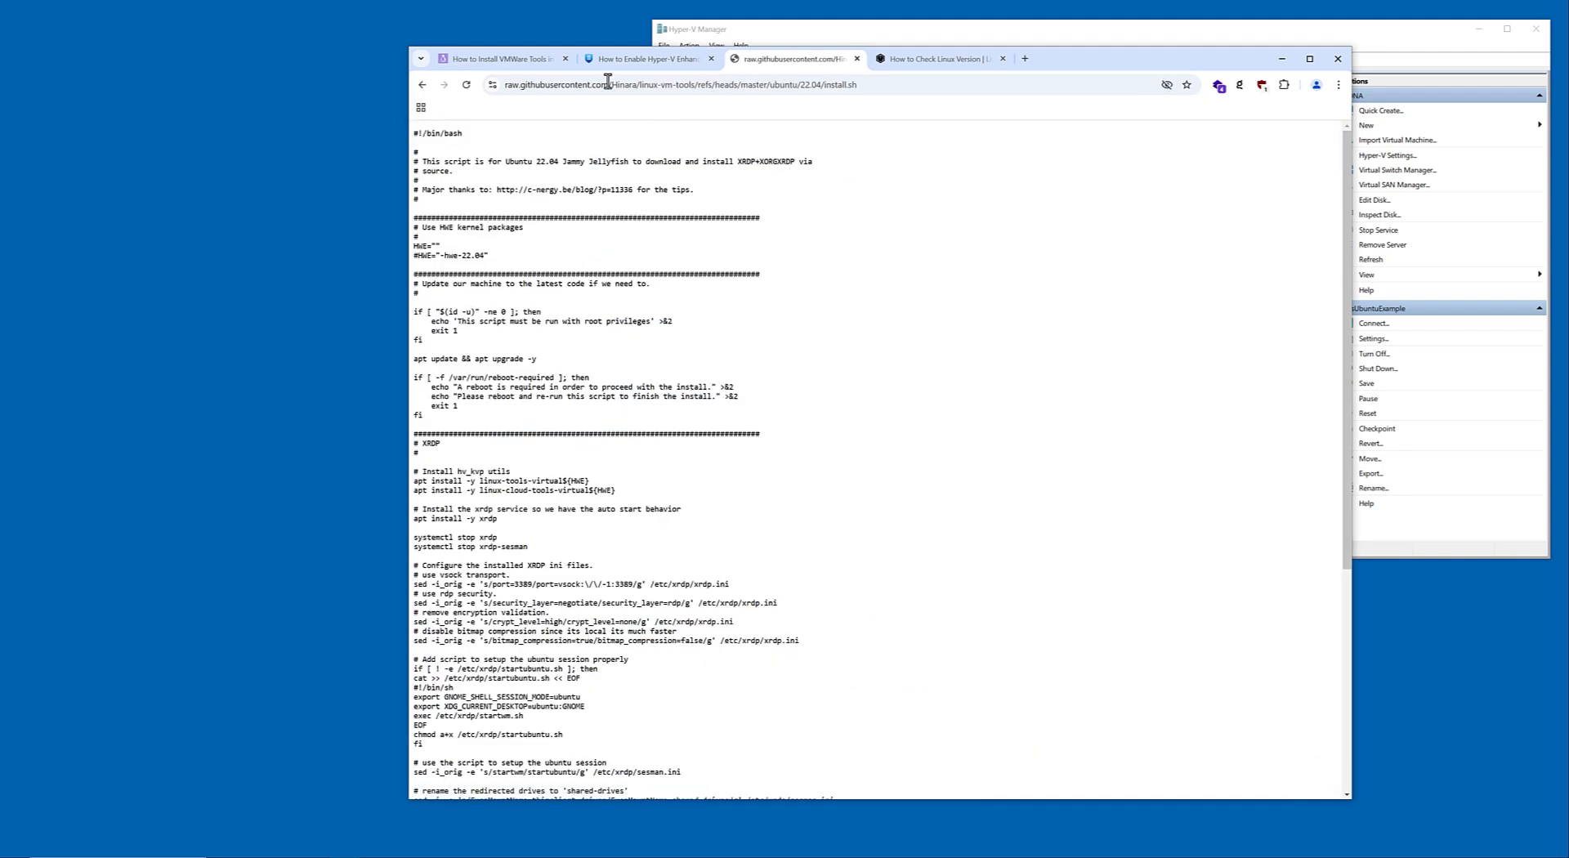
drag(1053, 63, 1133, 65)
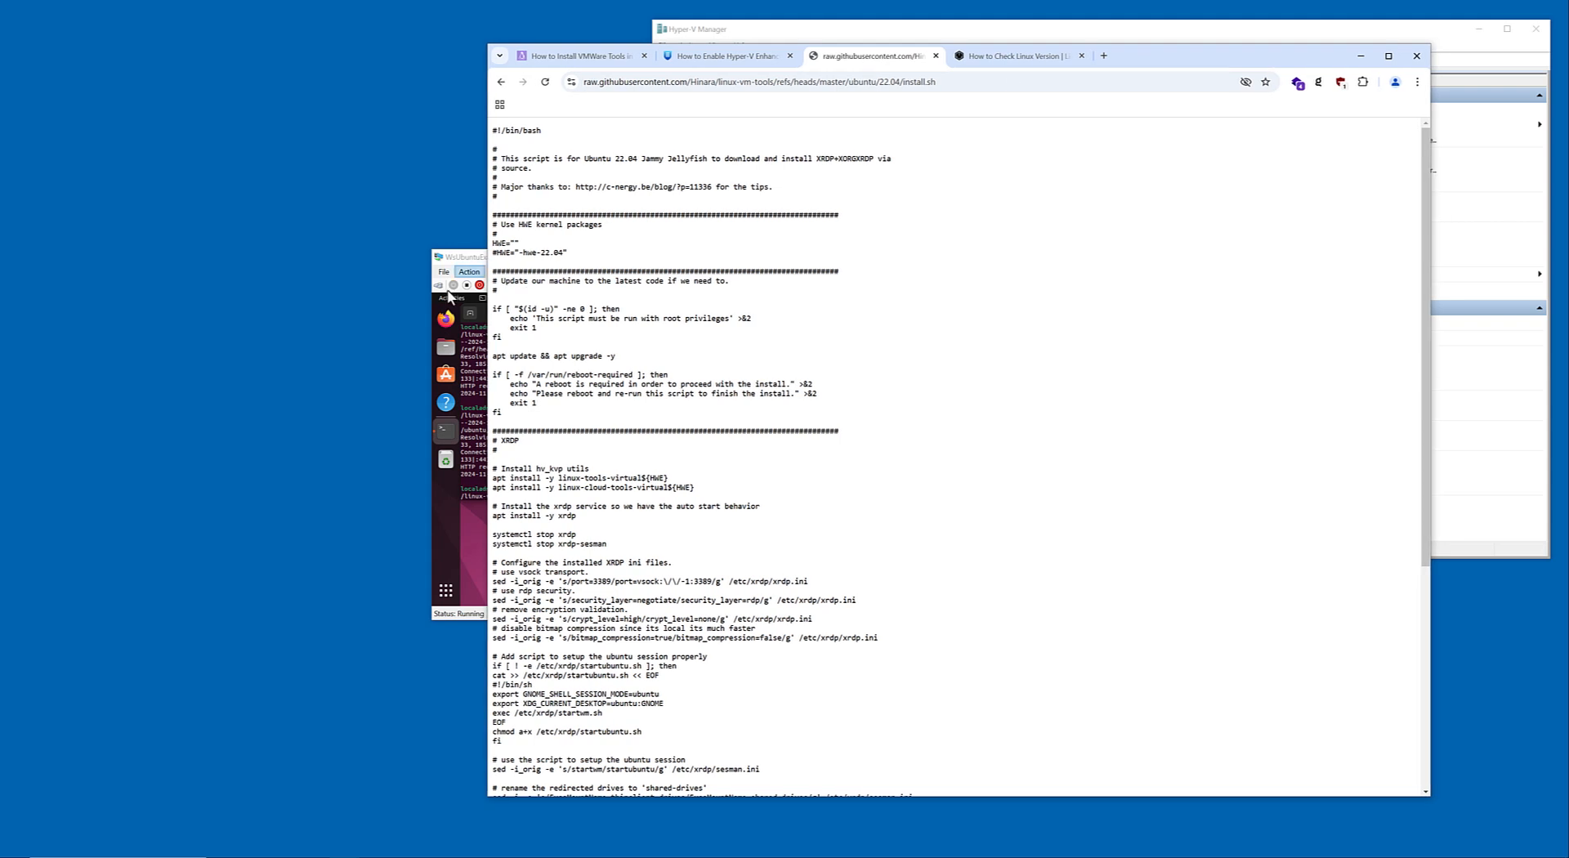
click(480, 395)
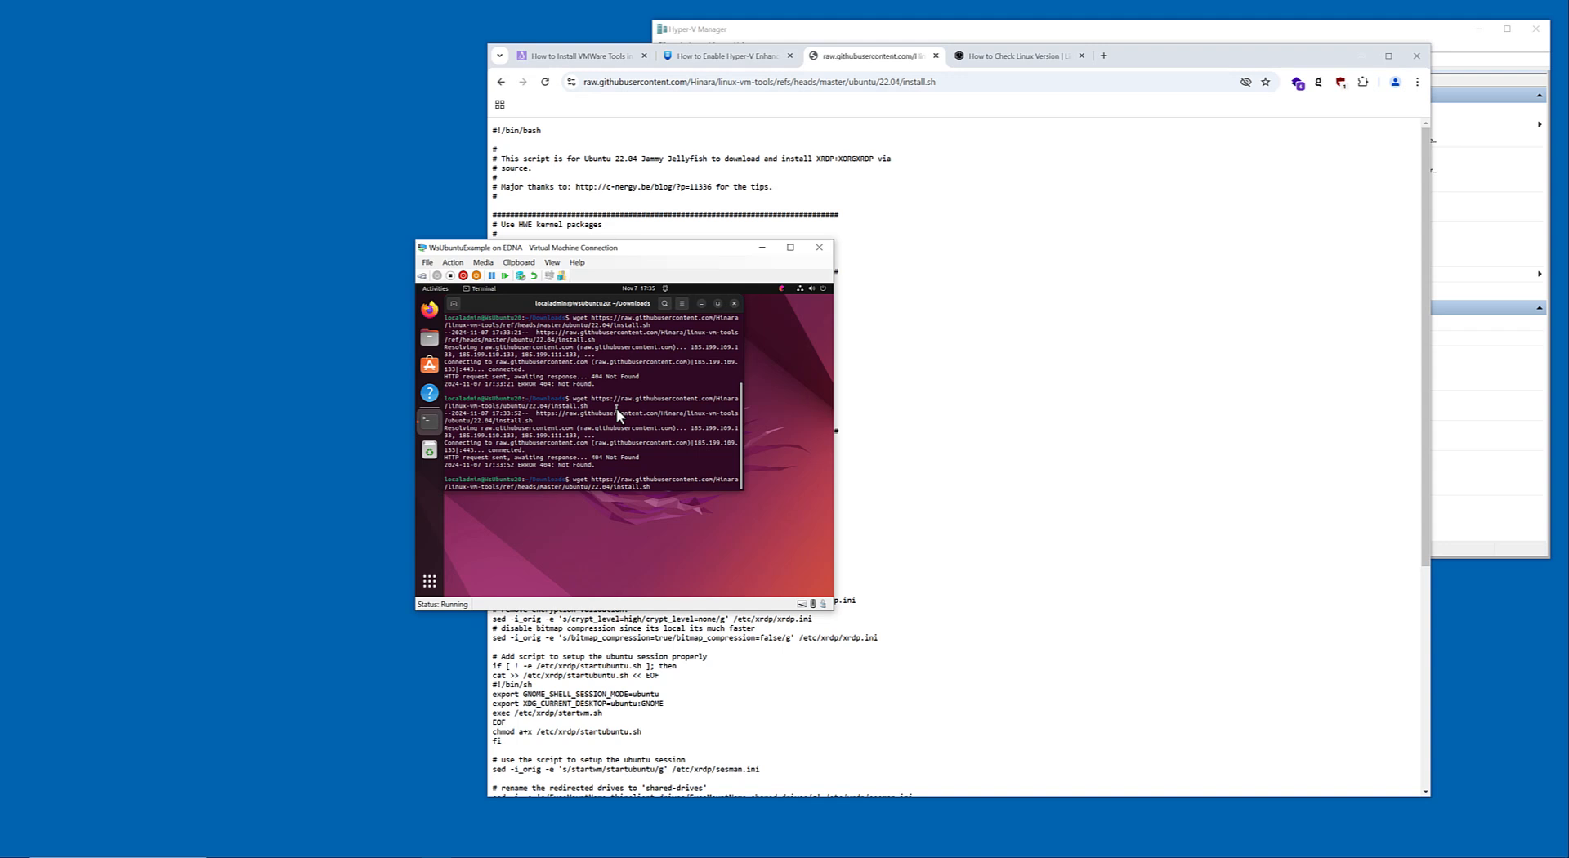
key(Return)
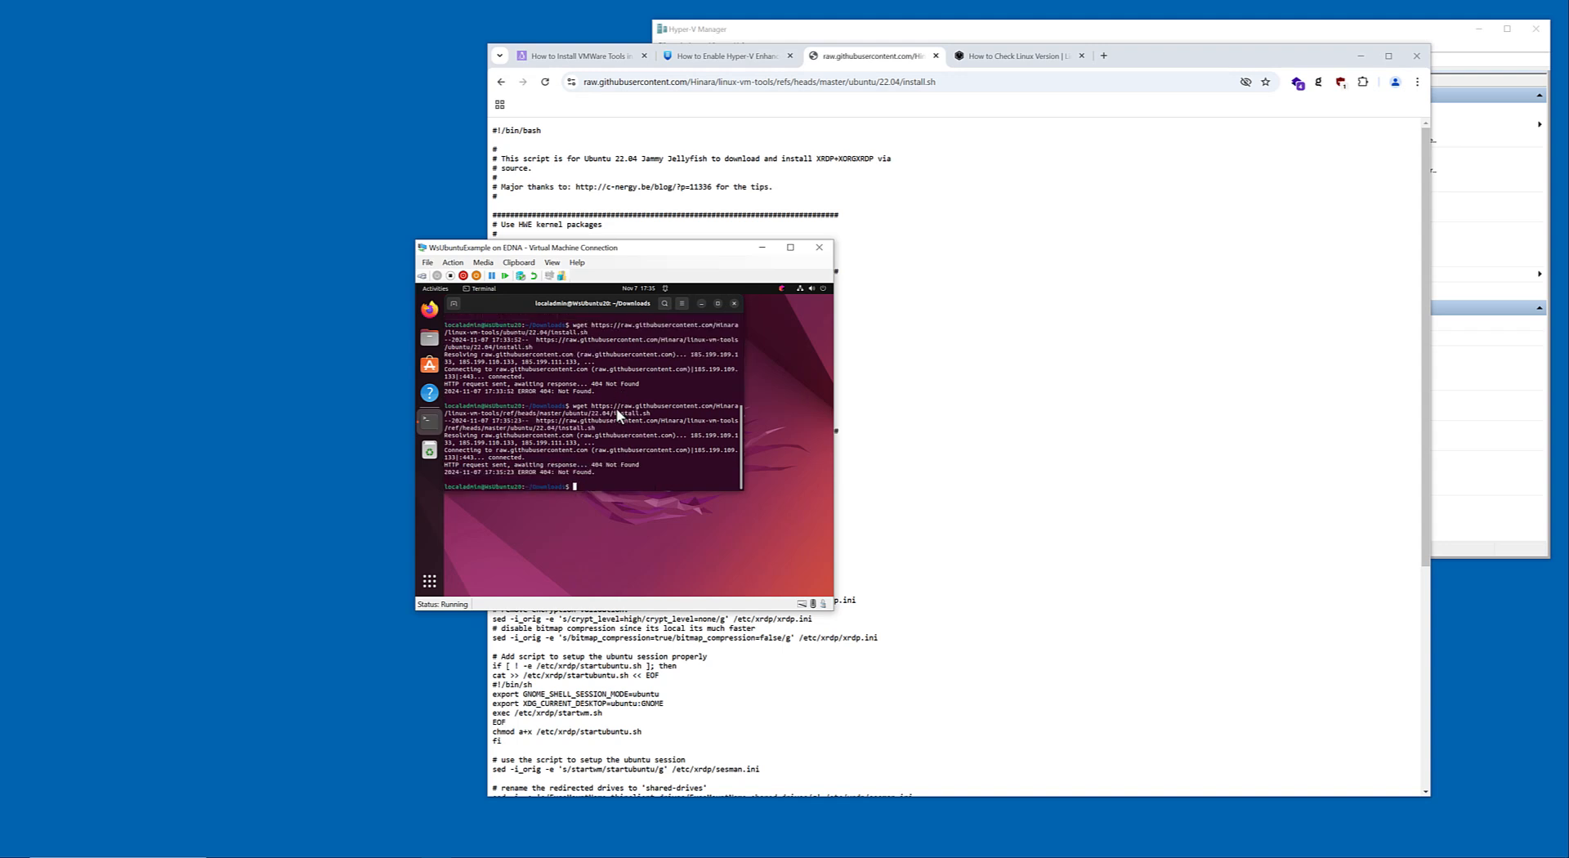
Return to the install.sh page on GitHub, copy the script's raw contents and download the raw file.
key(Up)
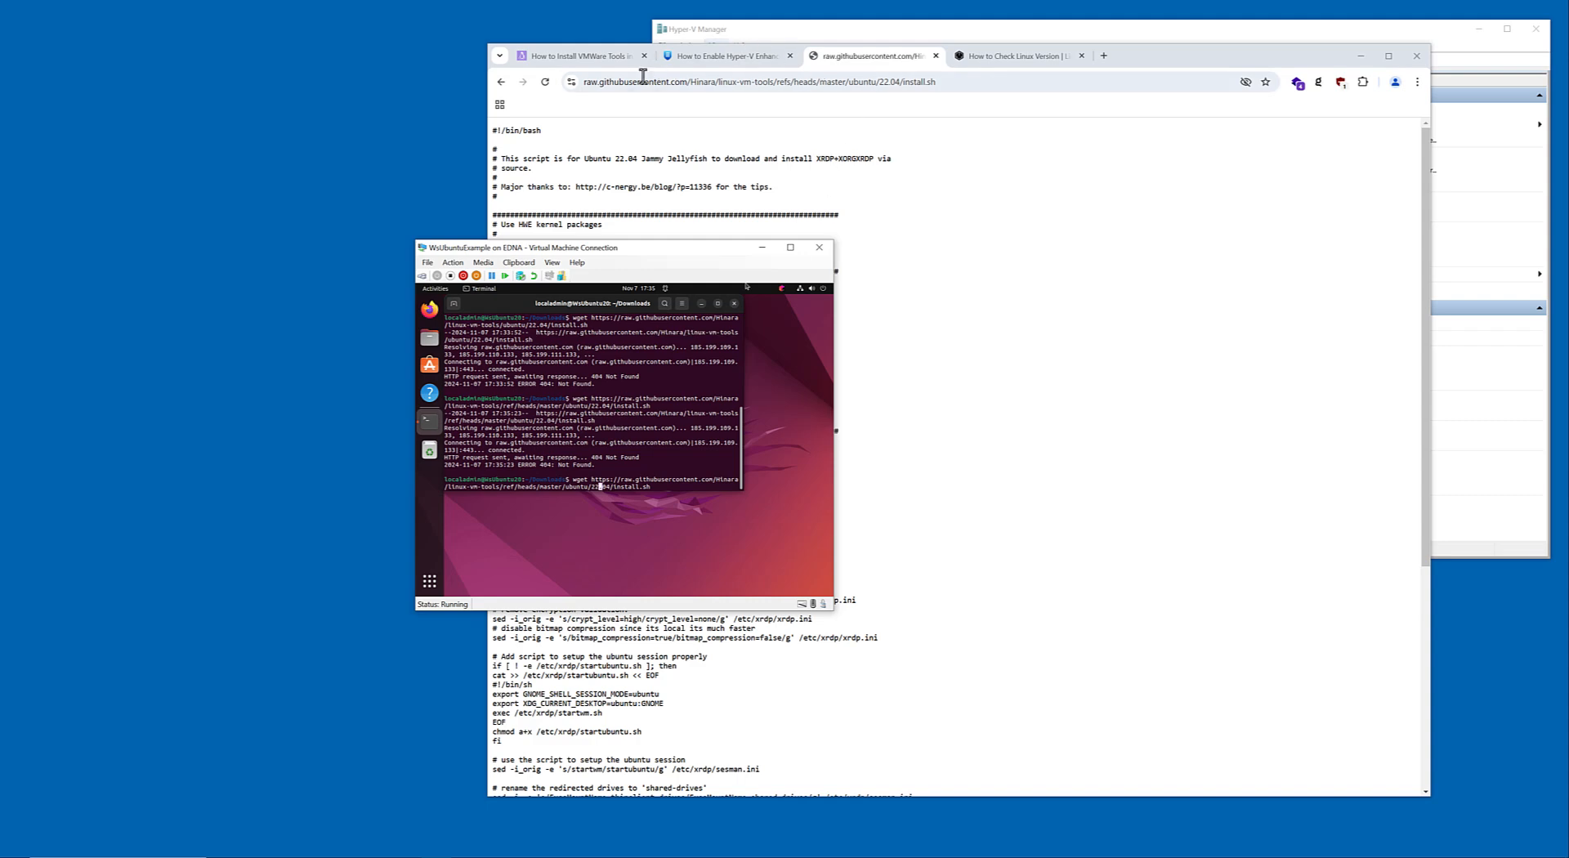
click(501, 82)
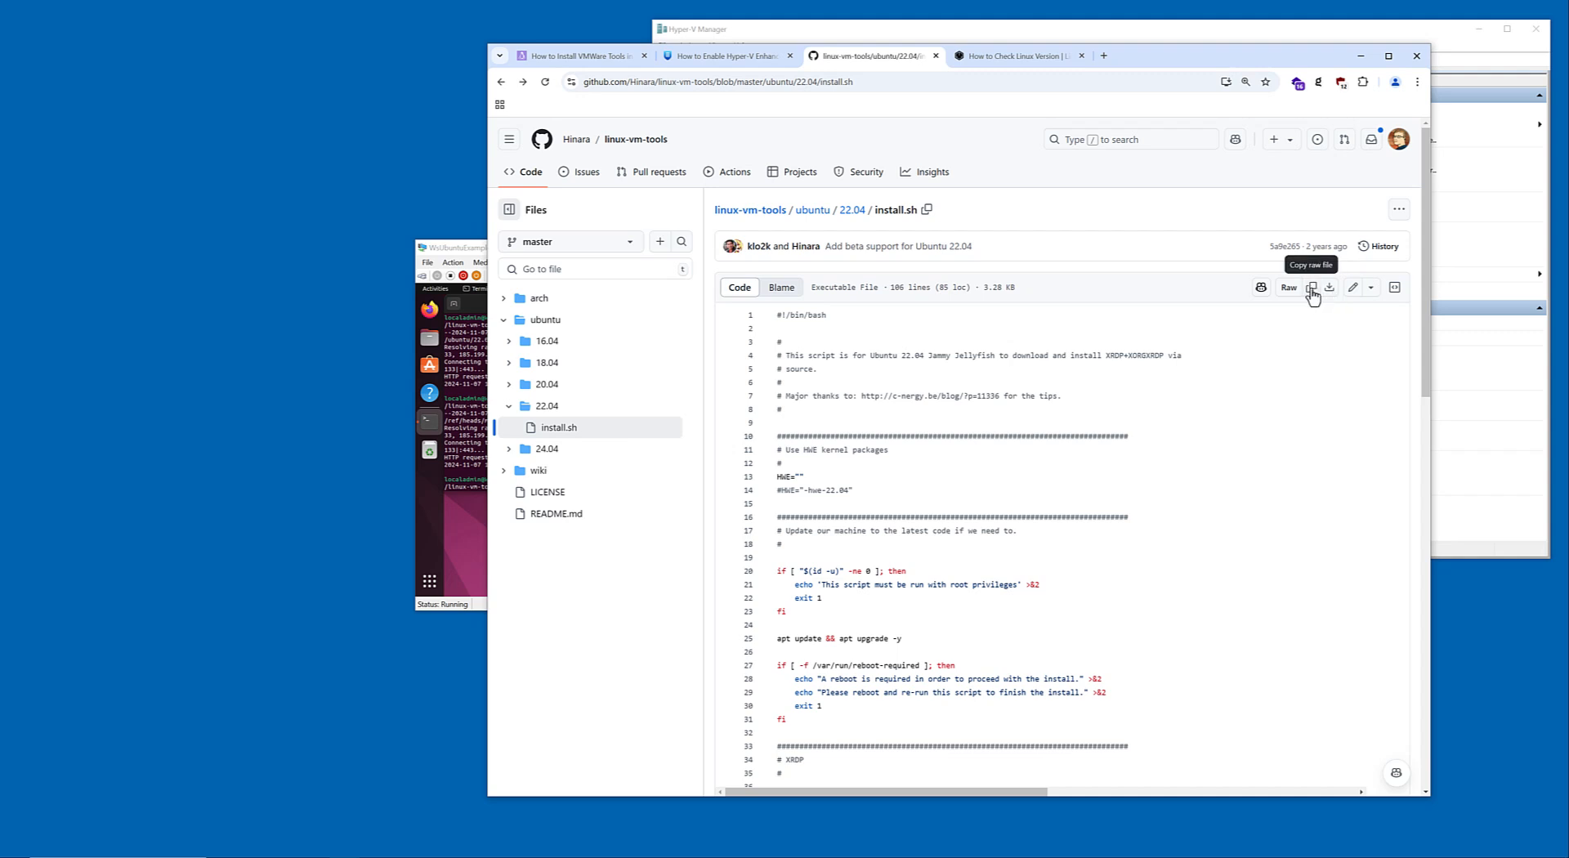
click(1312, 291)
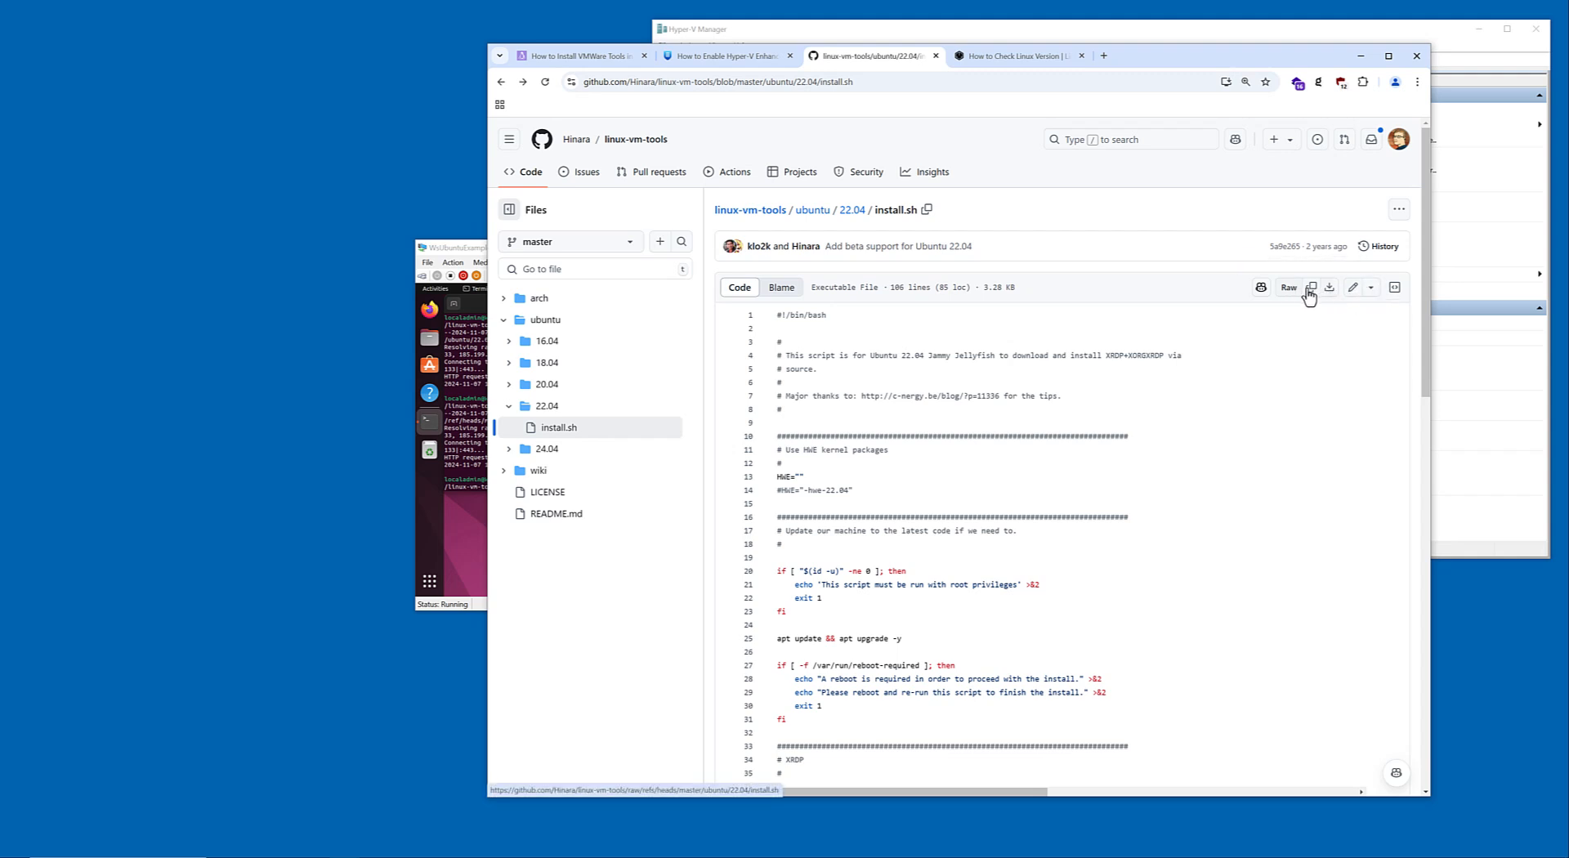
click(1330, 291)
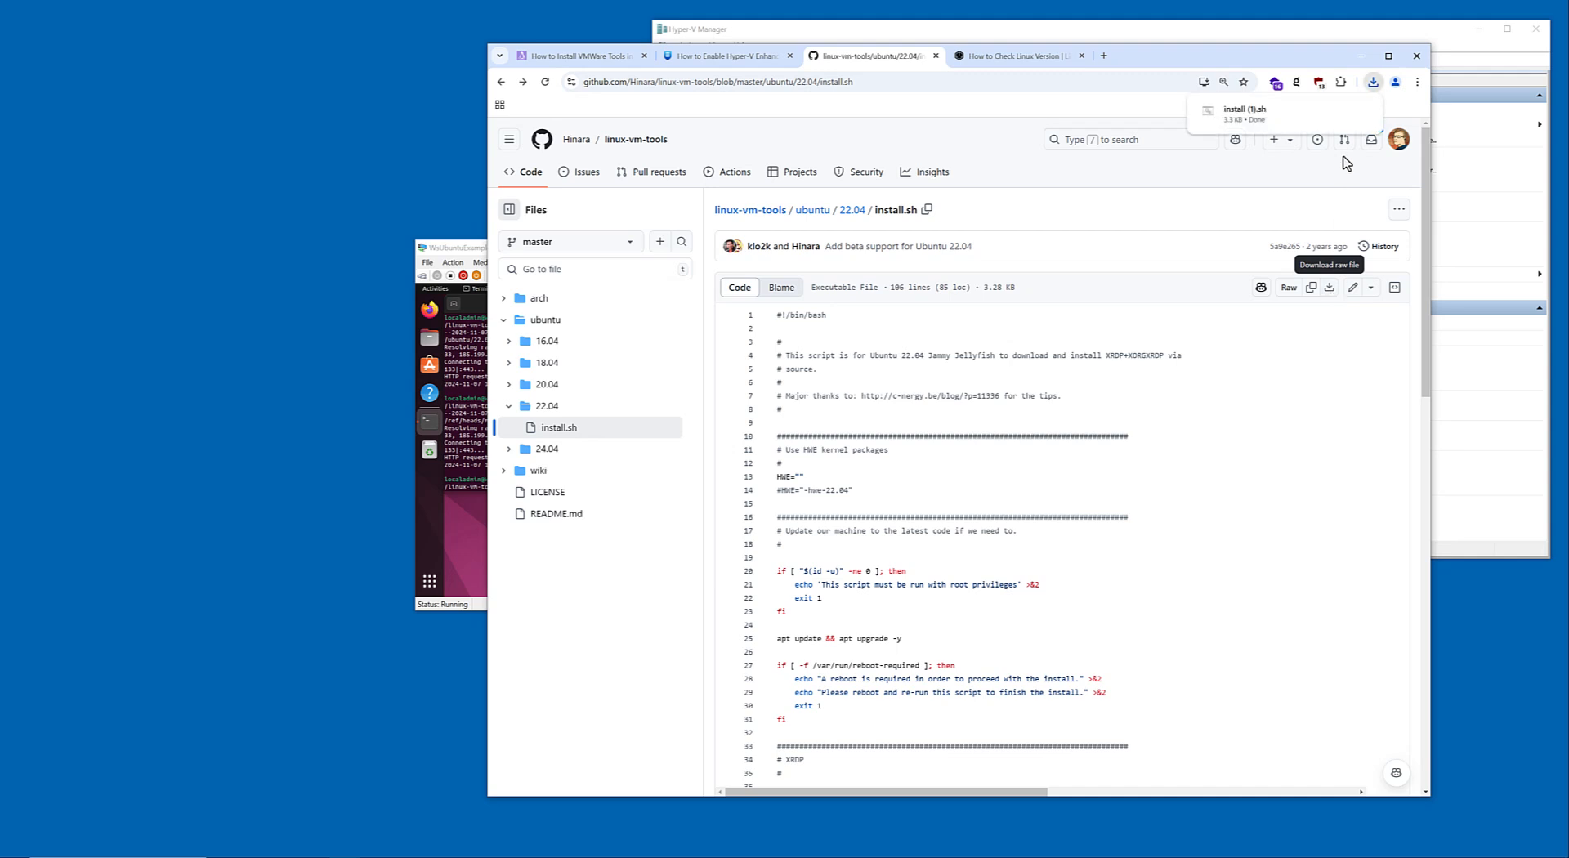
right_click(1331, 293)
click(1314, 332)
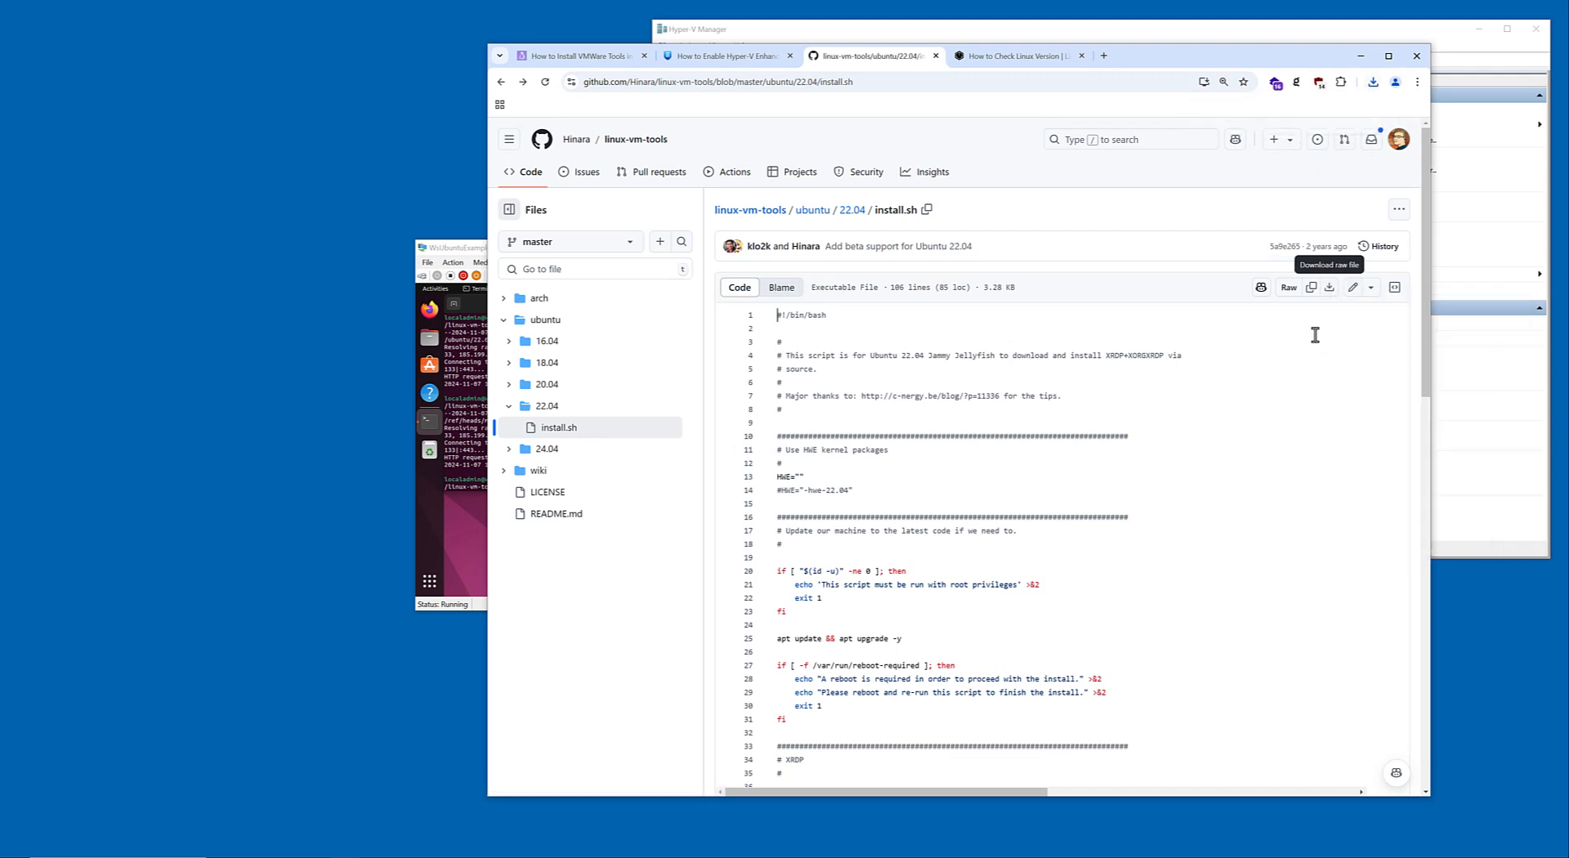
Copy the raw file's link address for install.sh, load it in the Linuxize tab and bring the virtual machine window forward.
right_click(1283, 292)
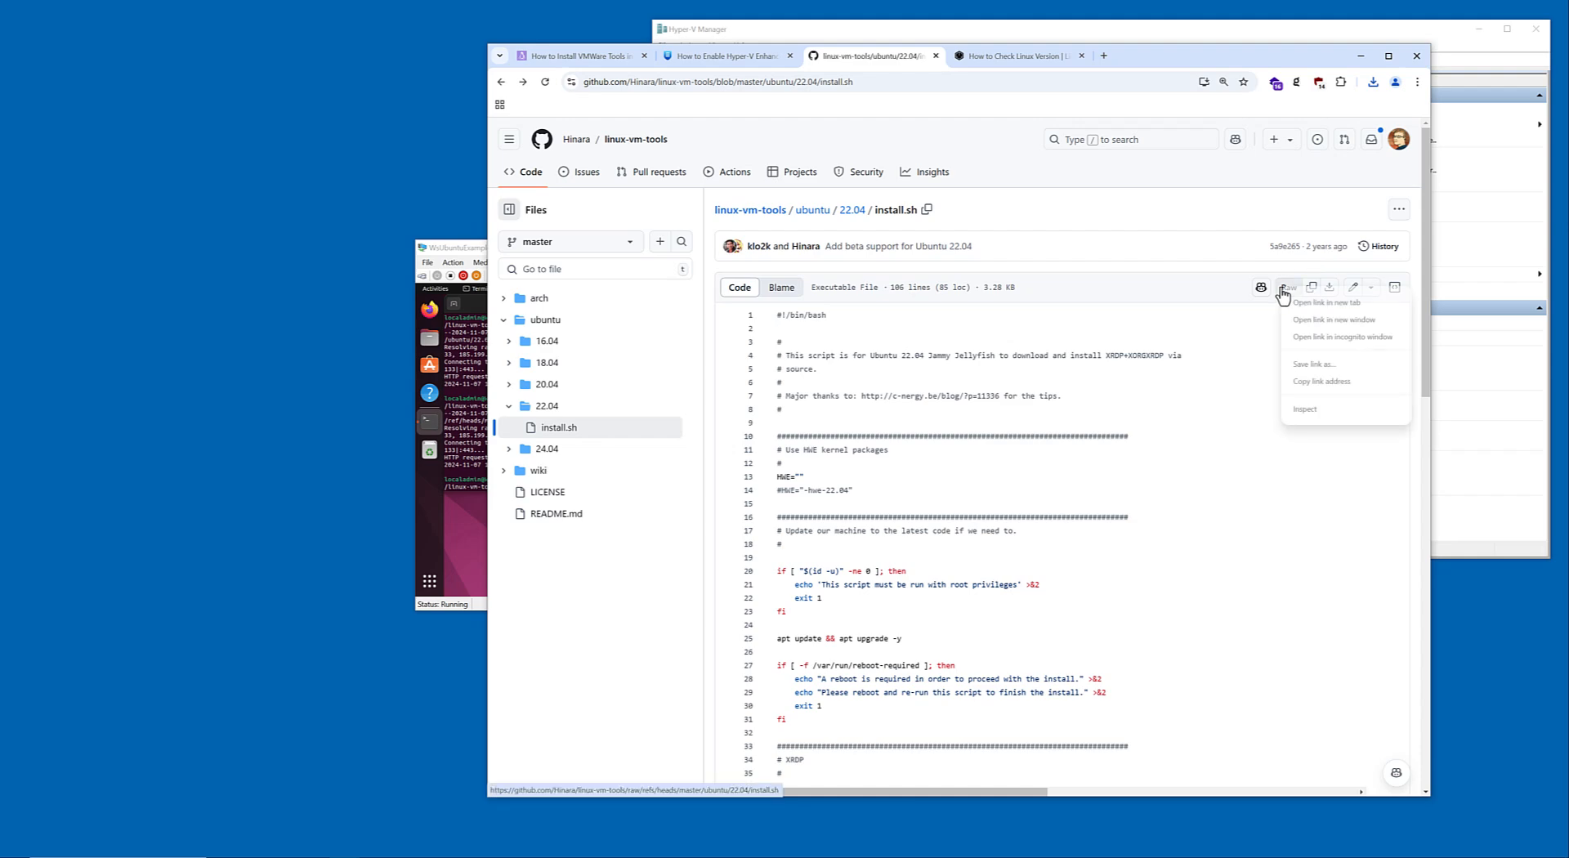
click(1306, 382)
click(1002, 59)
click(948, 81)
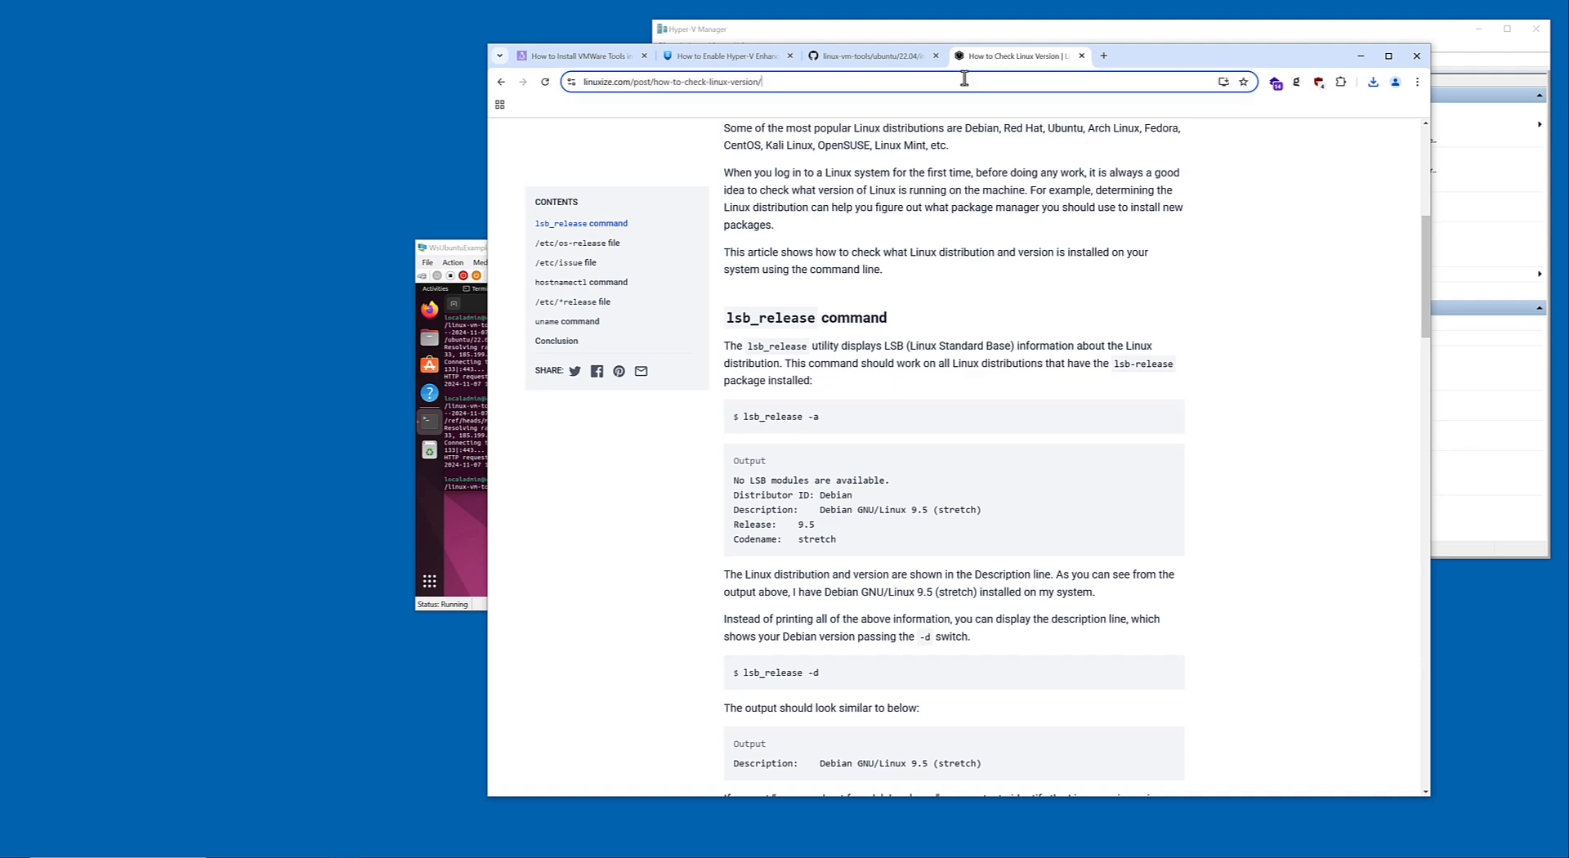
key(ctrl+v)
key(Return)
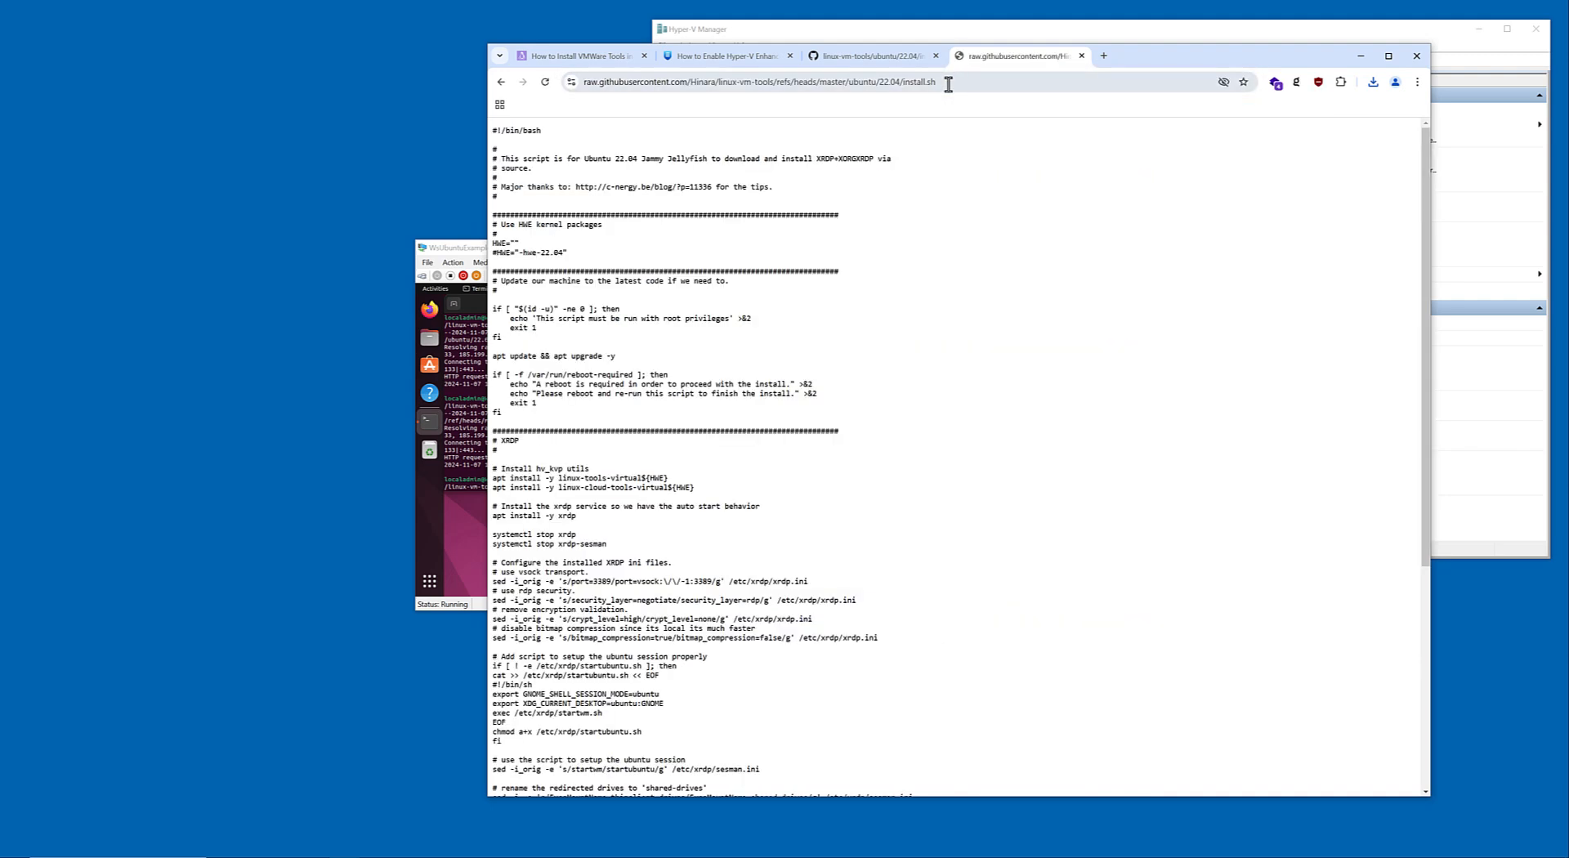
drag(447, 251, 434, 283)
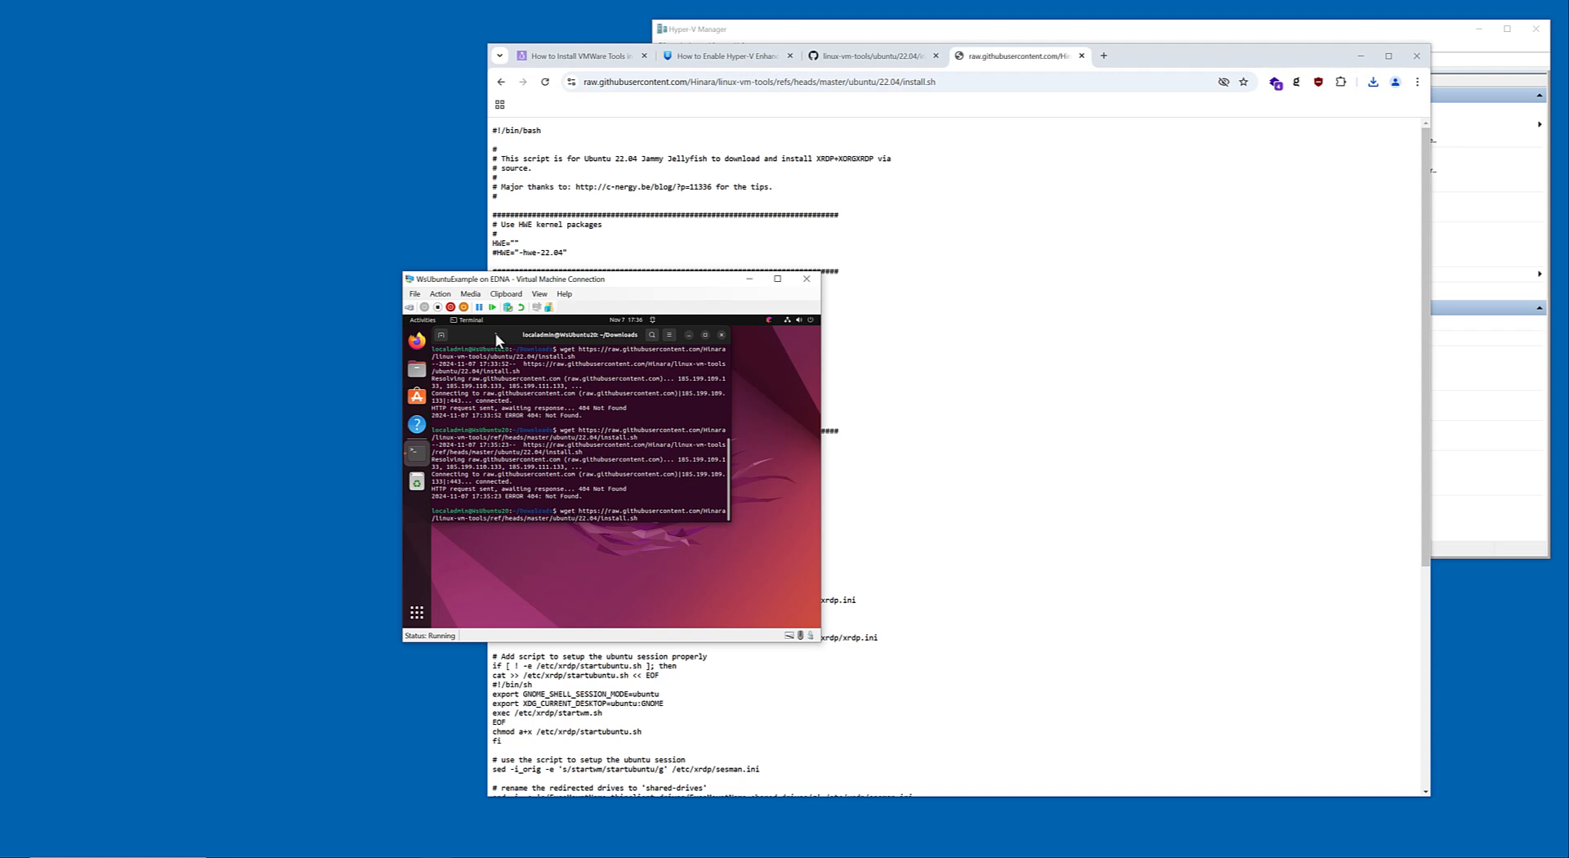
Correct ref to refs in the recalled wget command's URL and run it to download install.sh into Downloads.
key(Left)
key(Left)
key(Left)
key(Right)
key(Right)
key(Right)
key(Right)
key(Right)
key(Right)
key(Right)
key(Right)
key(Right)
key(Right)
key(Right)
key(Right)
key(Right)
text(s)
key(Return)
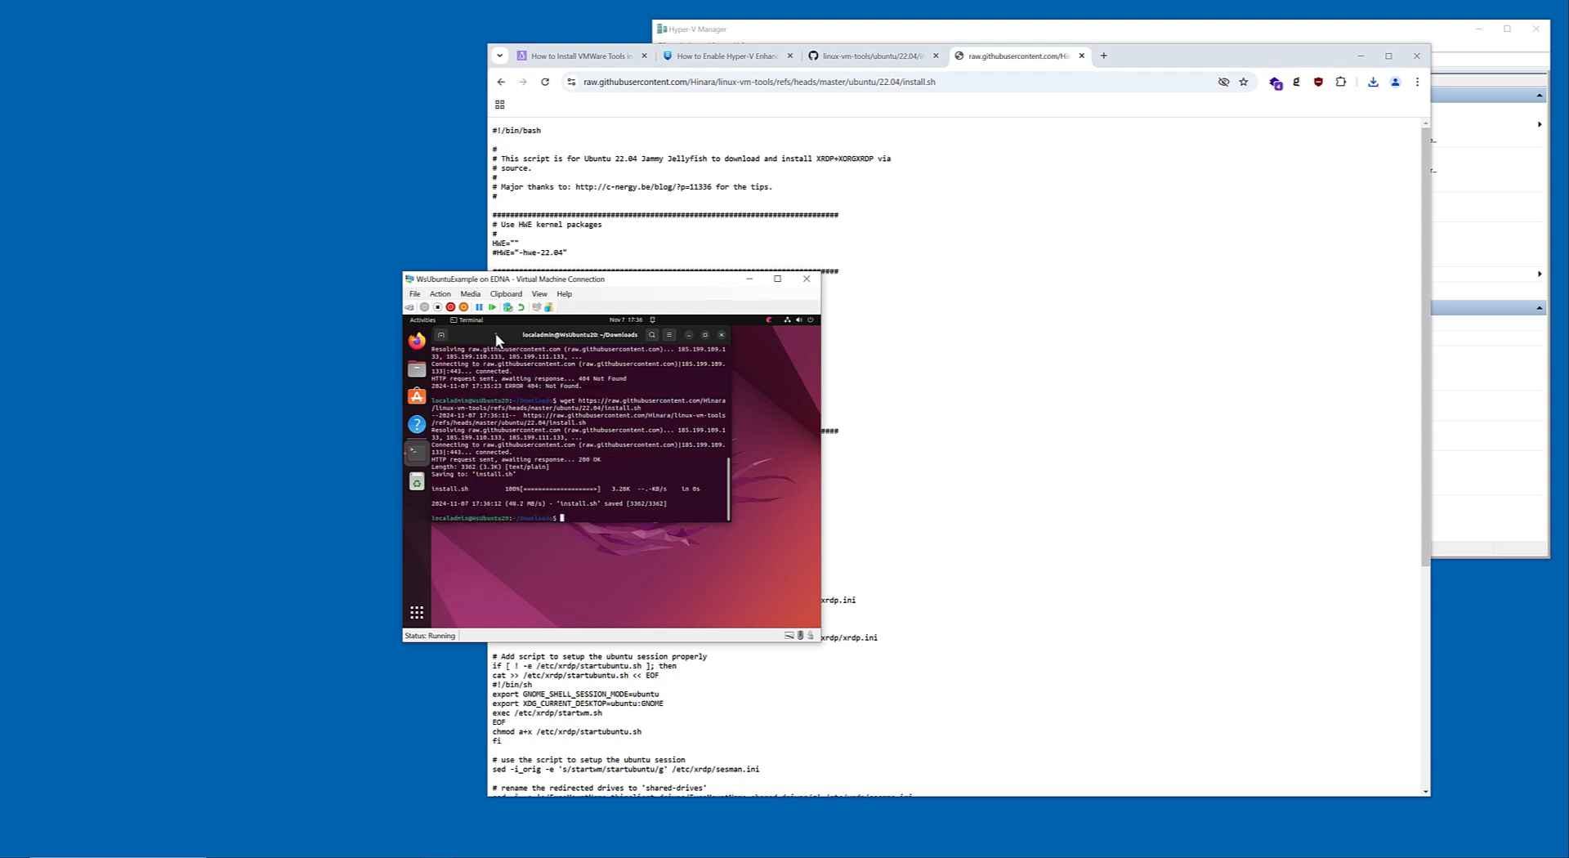
Make the downloaded install.sh executable with chmod +x.
text(chmod +x ins)
key(Tab)
key(Return)
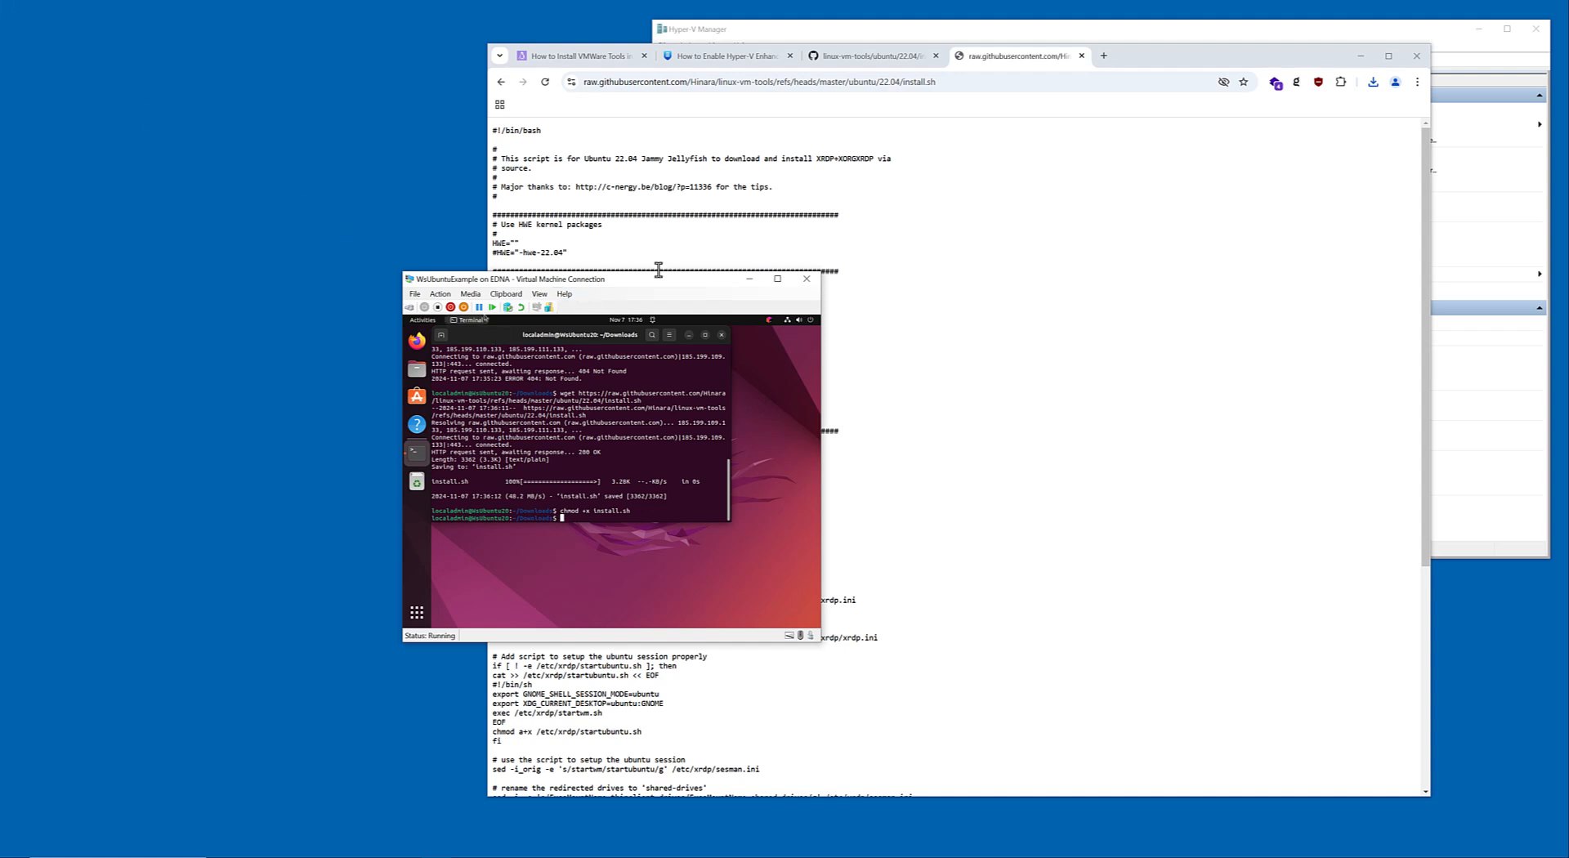
Run ./install.sh with sudo, authenticate with the account password, and move the virtual machine window clear of the script page.
drag(652, 287, 945, 243)
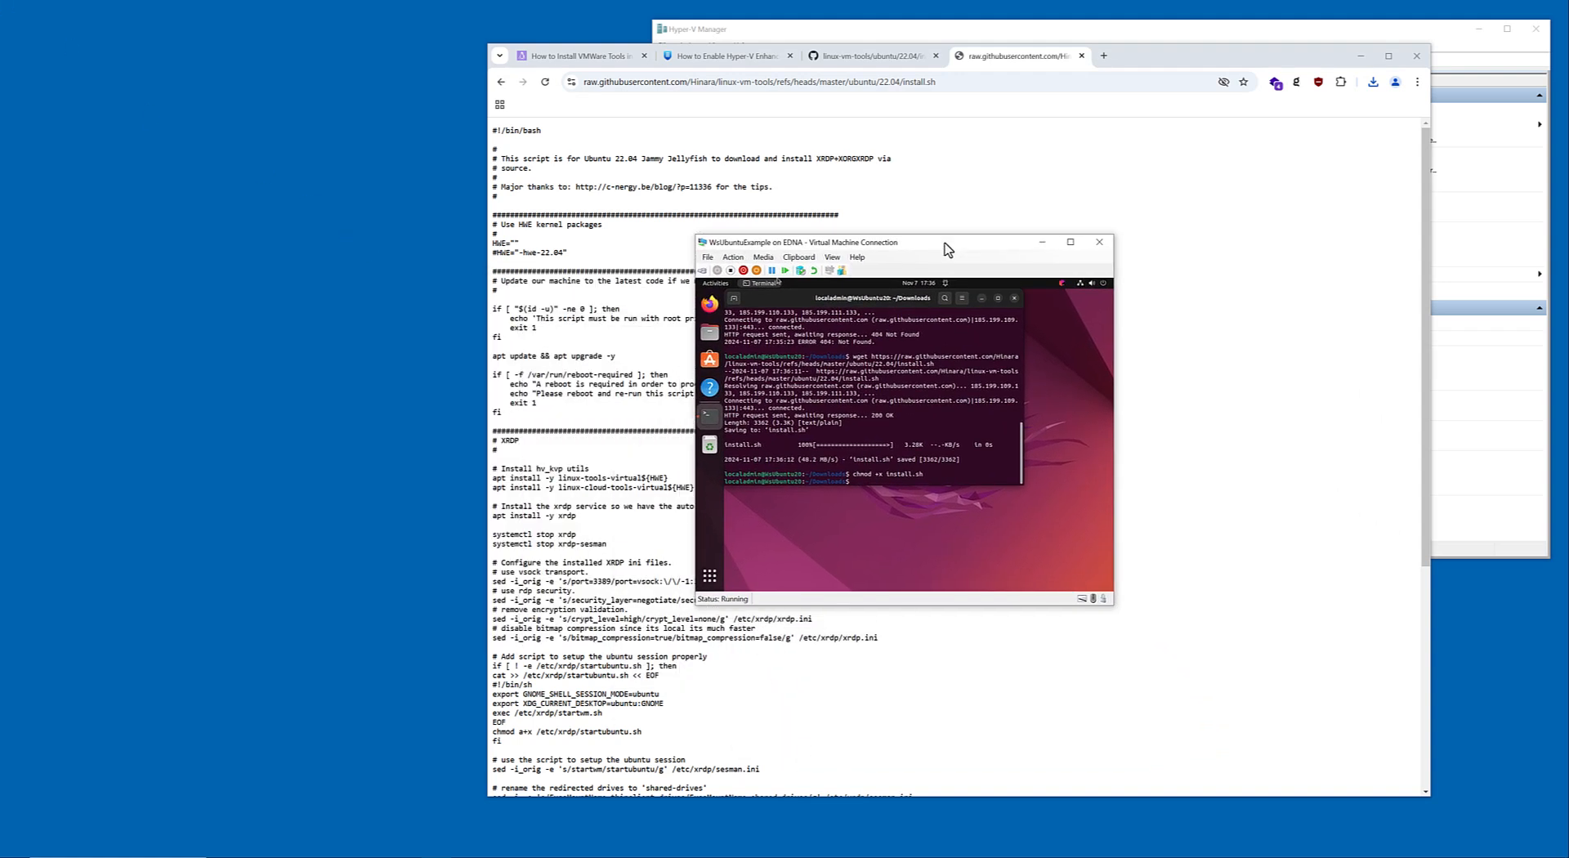
text(sudo )
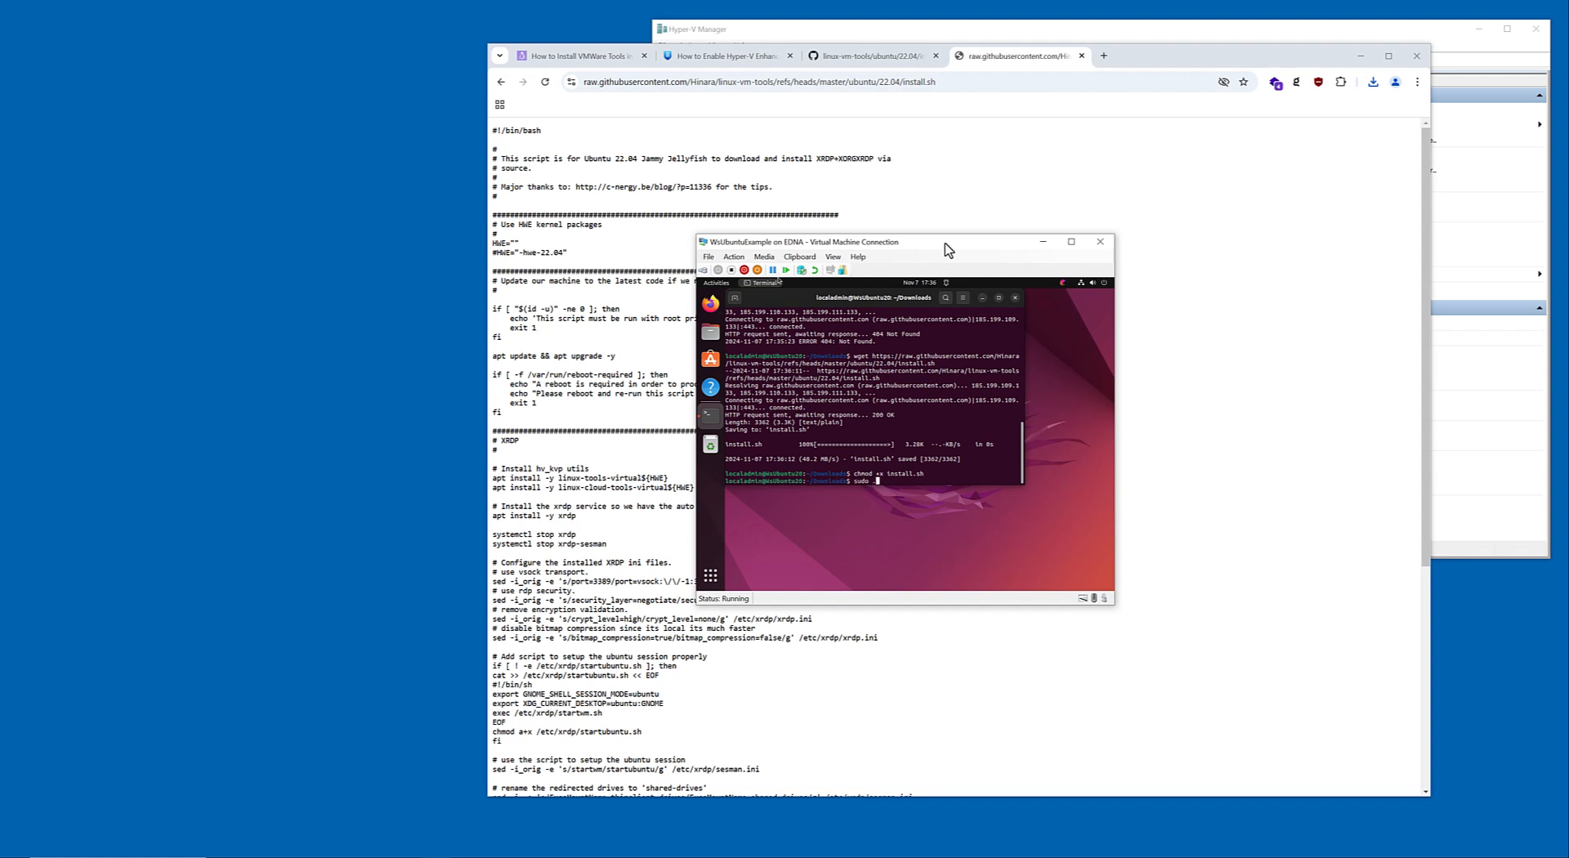
text(./install.sh)
key(Return)
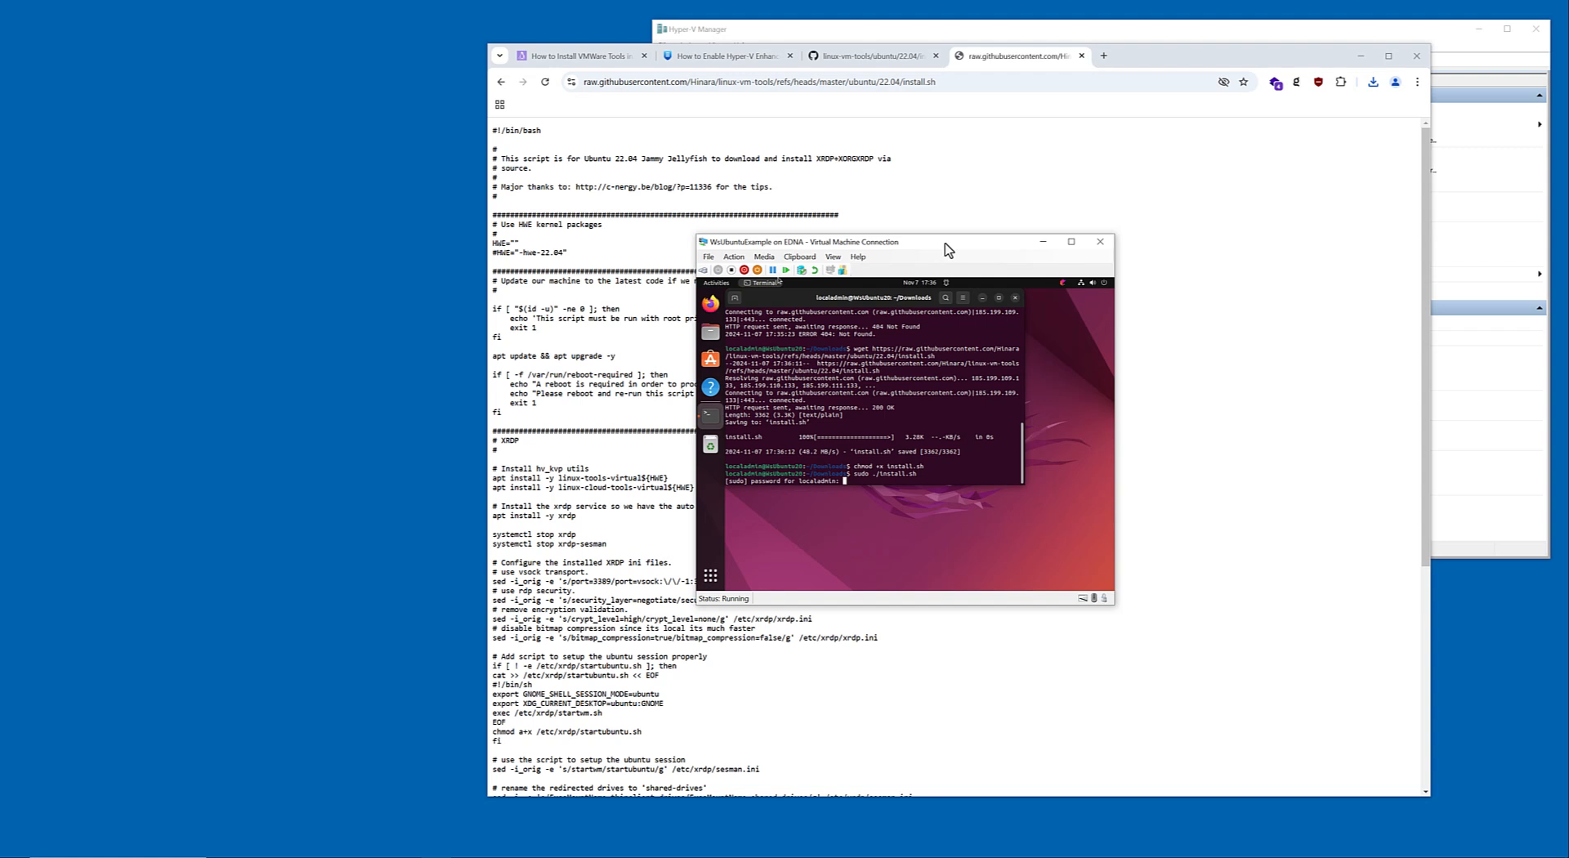
key(Return)
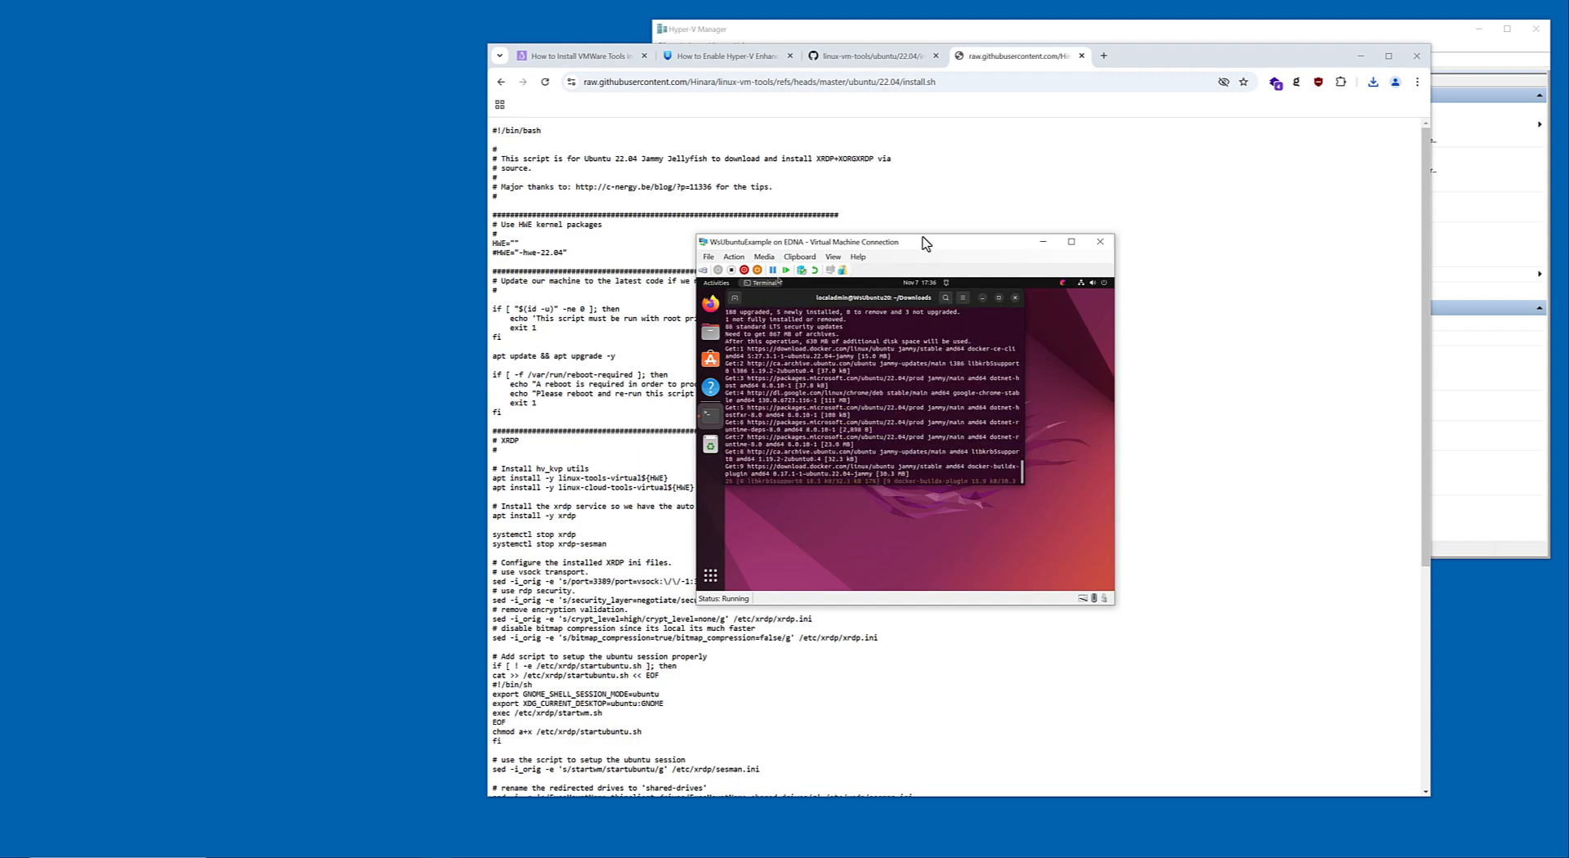
drag(926, 243, 276, 140)
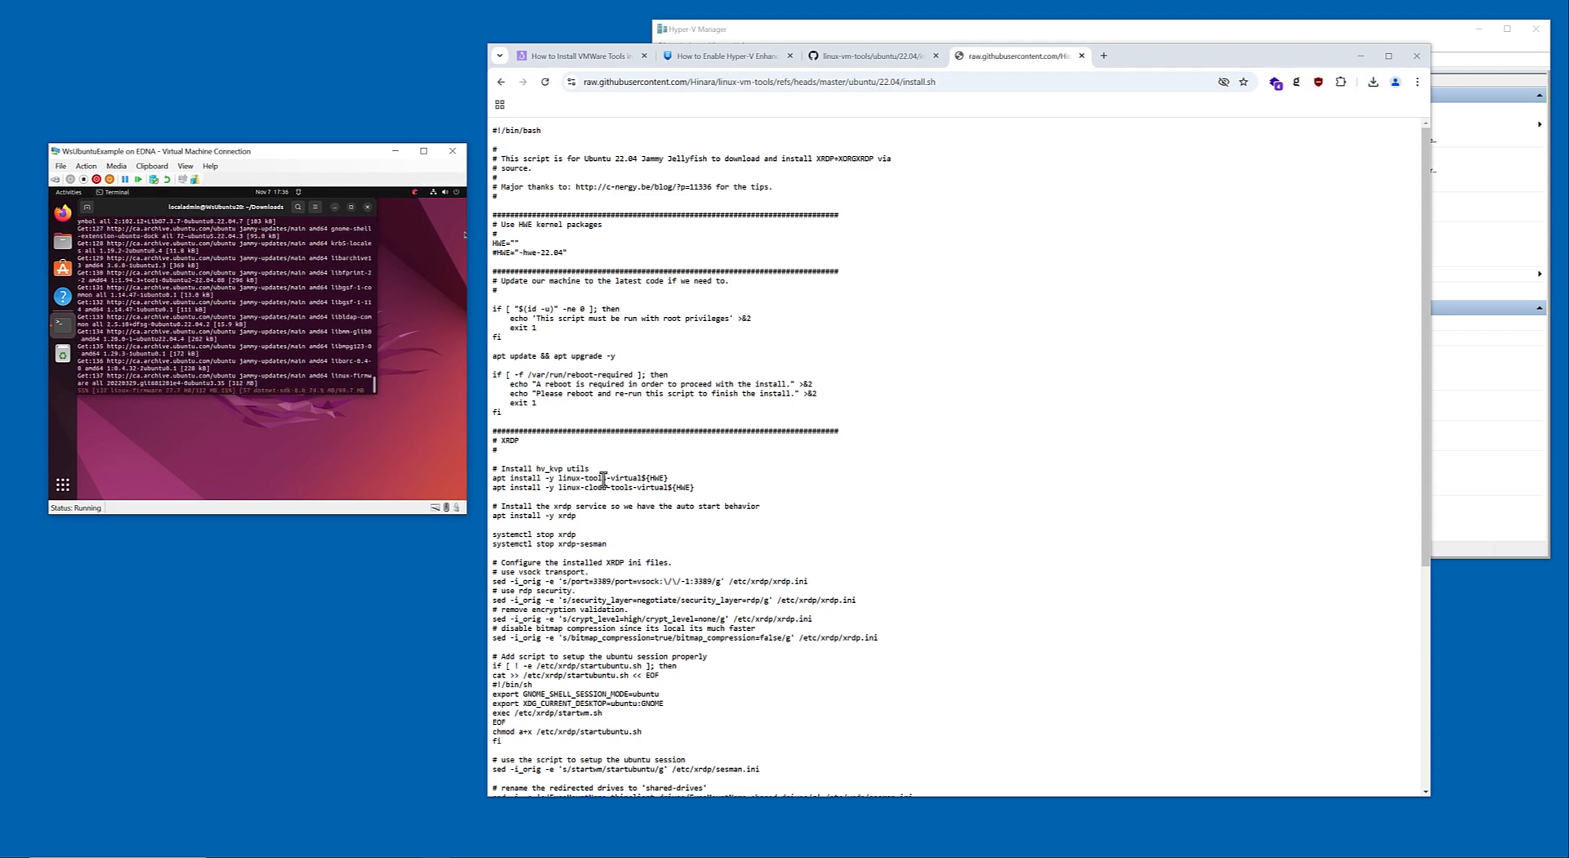
Read through install.sh in the browser, examining the xrdp service commands, the configuration sections and the apt update && apt upgrade -y line.
click(560, 536)
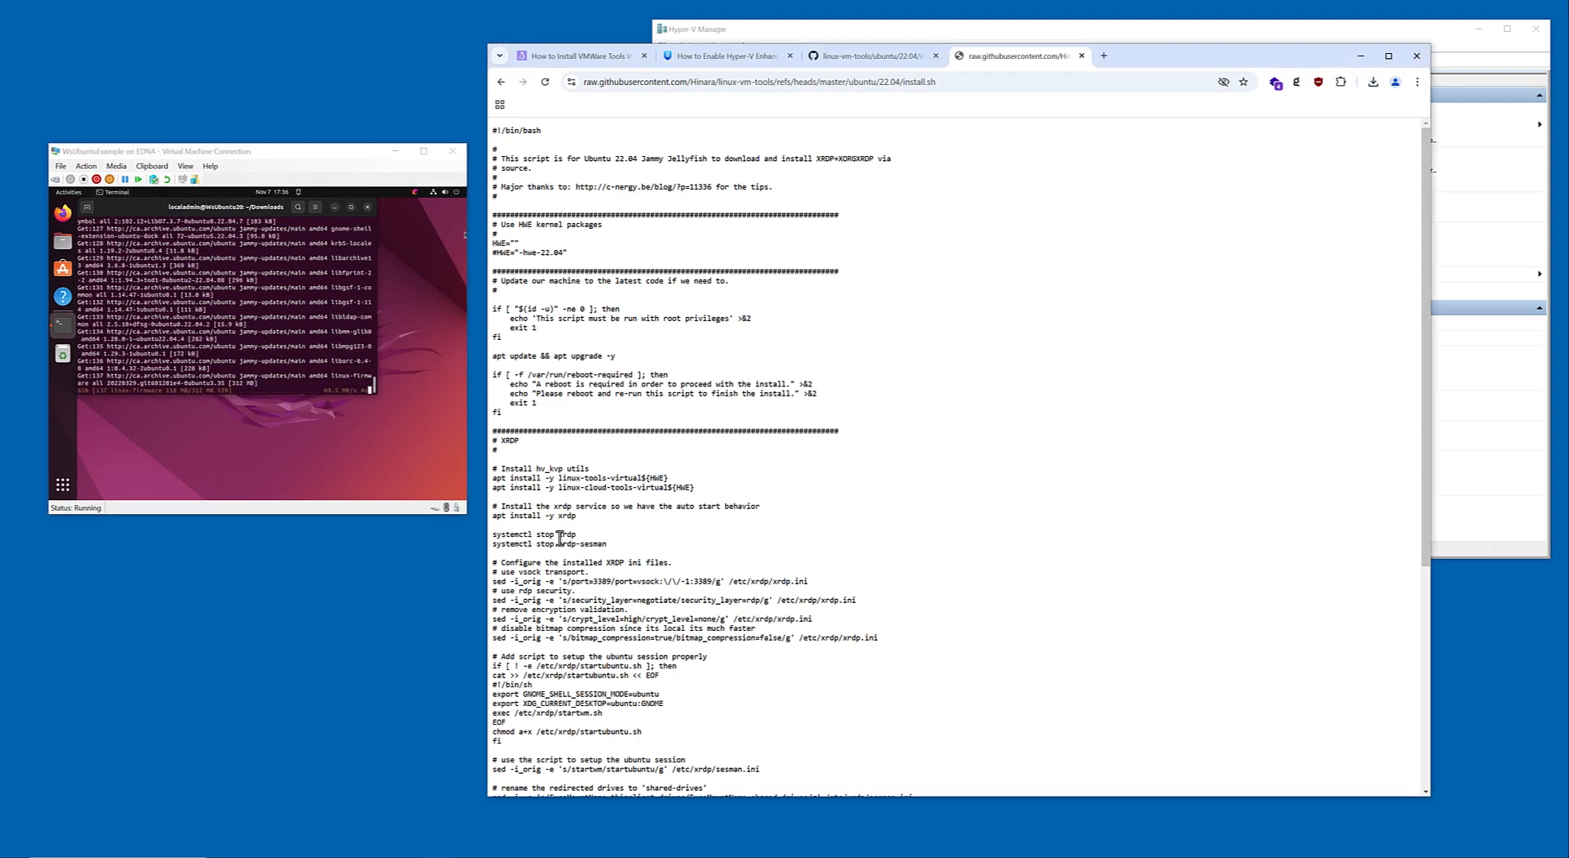
double_click(560, 536)
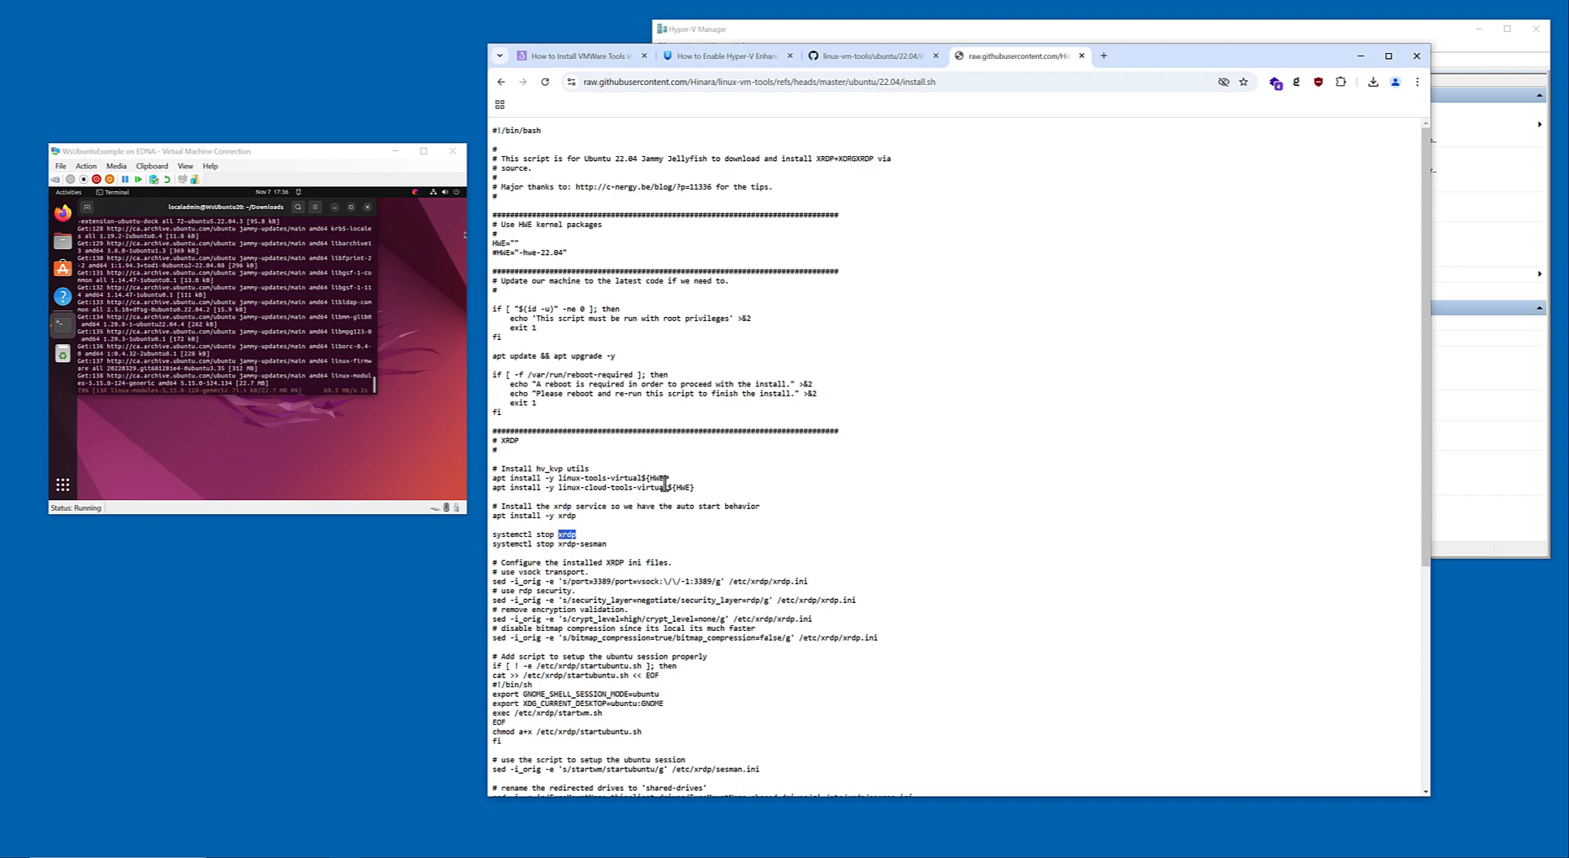
scroll(664, 482, down, 3)
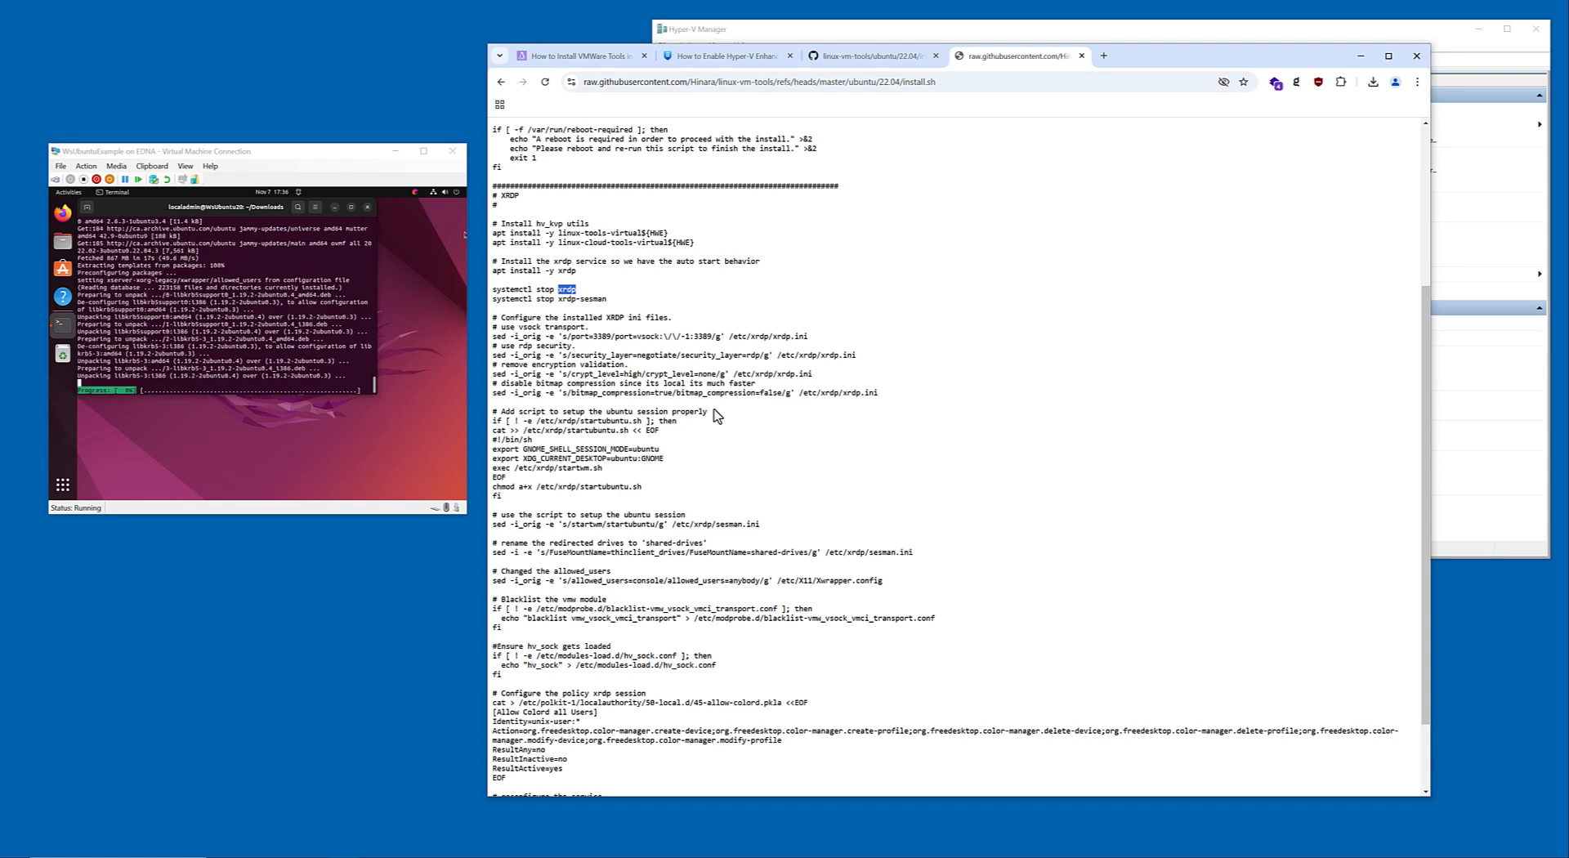
scroll(716, 416, down, 2)
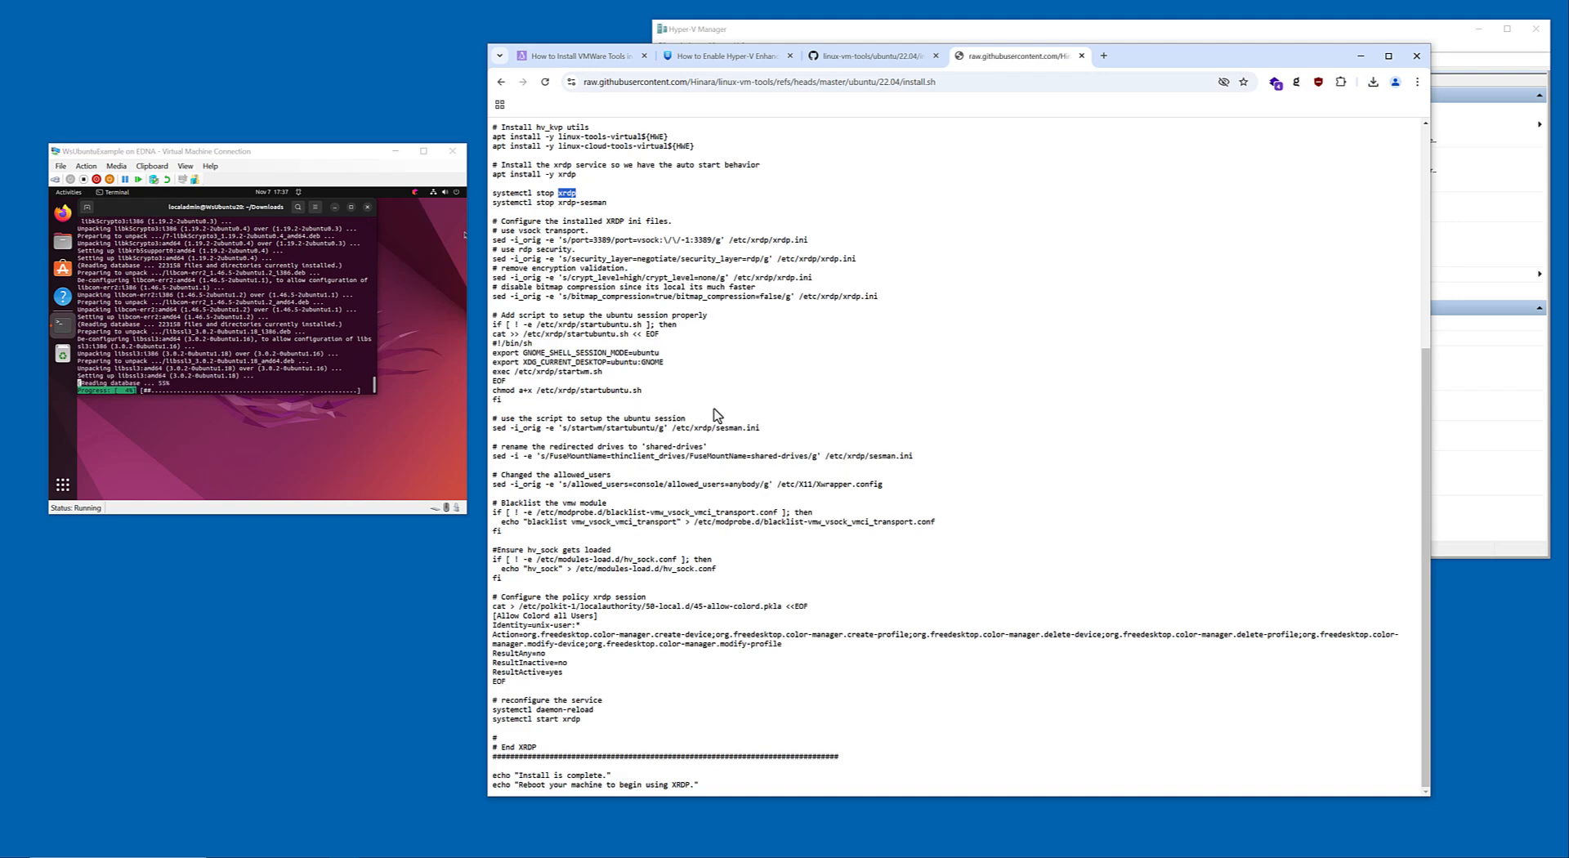
scroll(716, 416, up, 3)
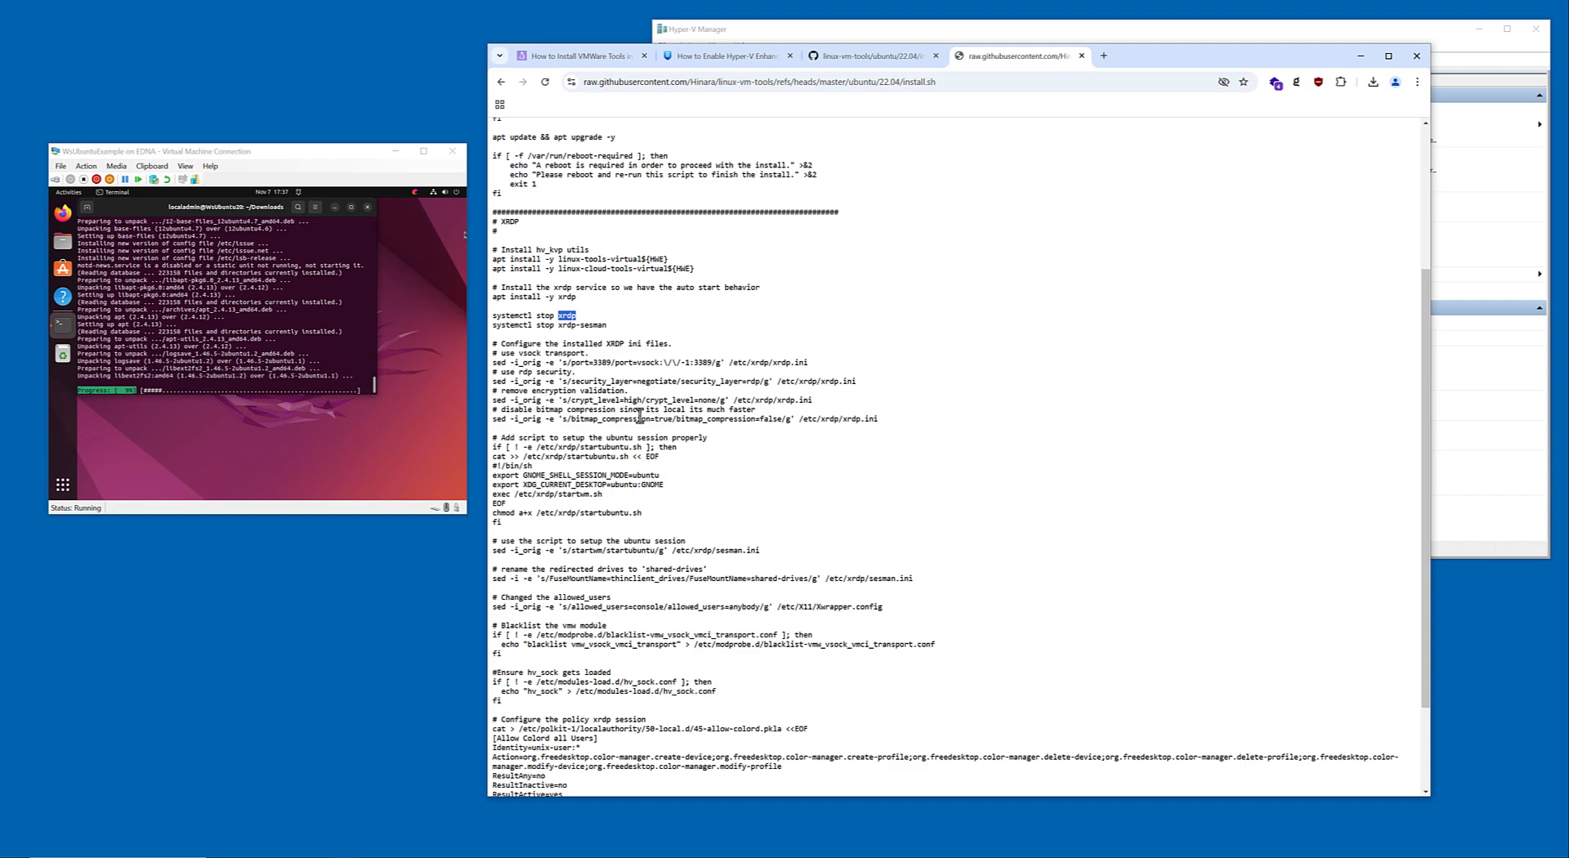
scroll(649, 404, down, 3)
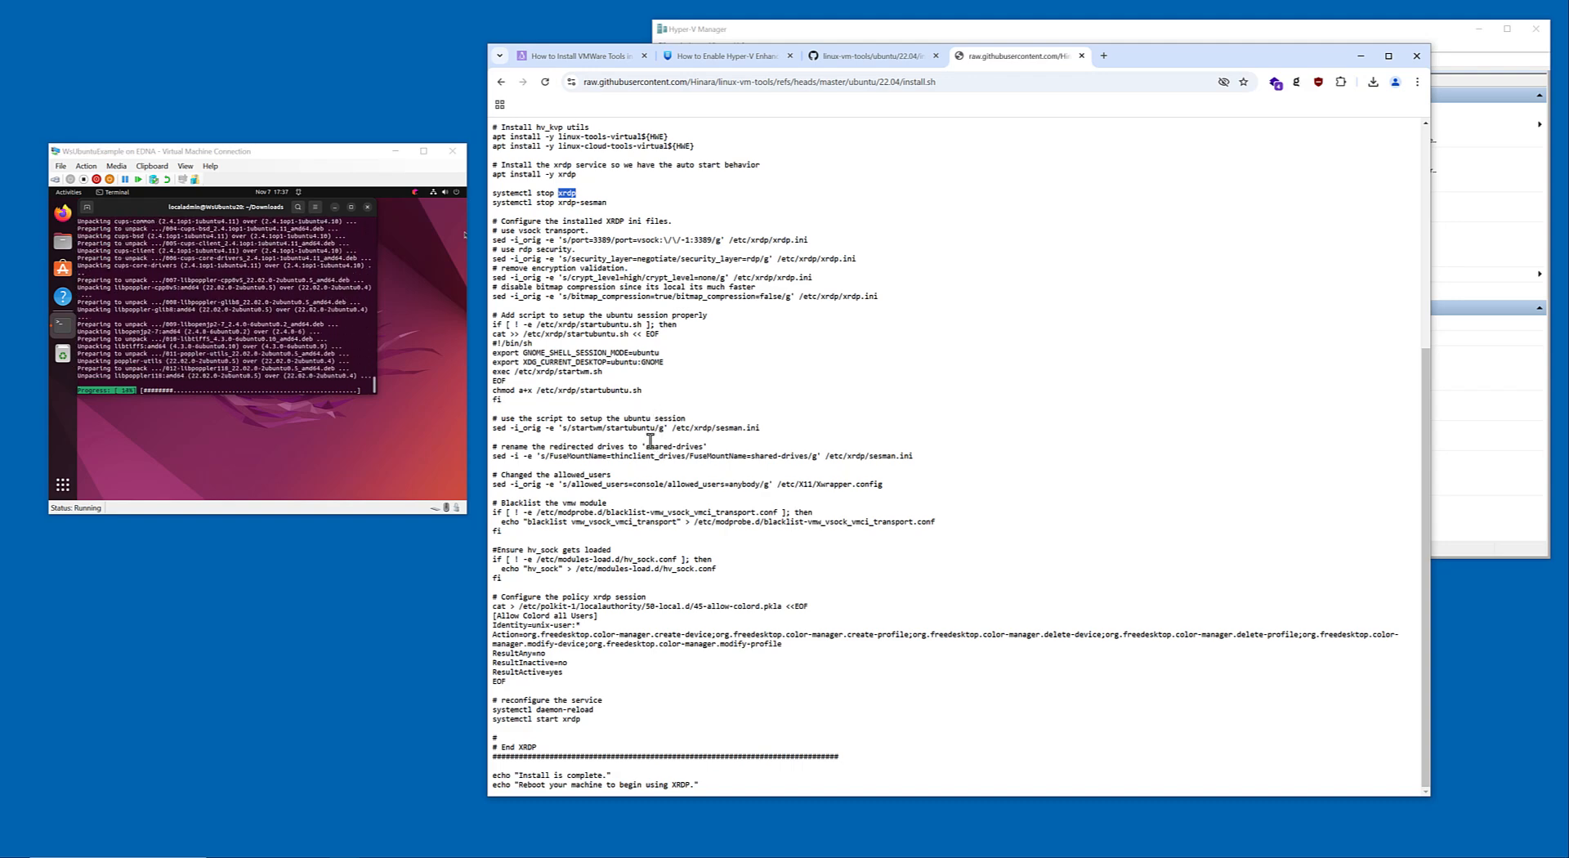
scroll(650, 440, up, 5)
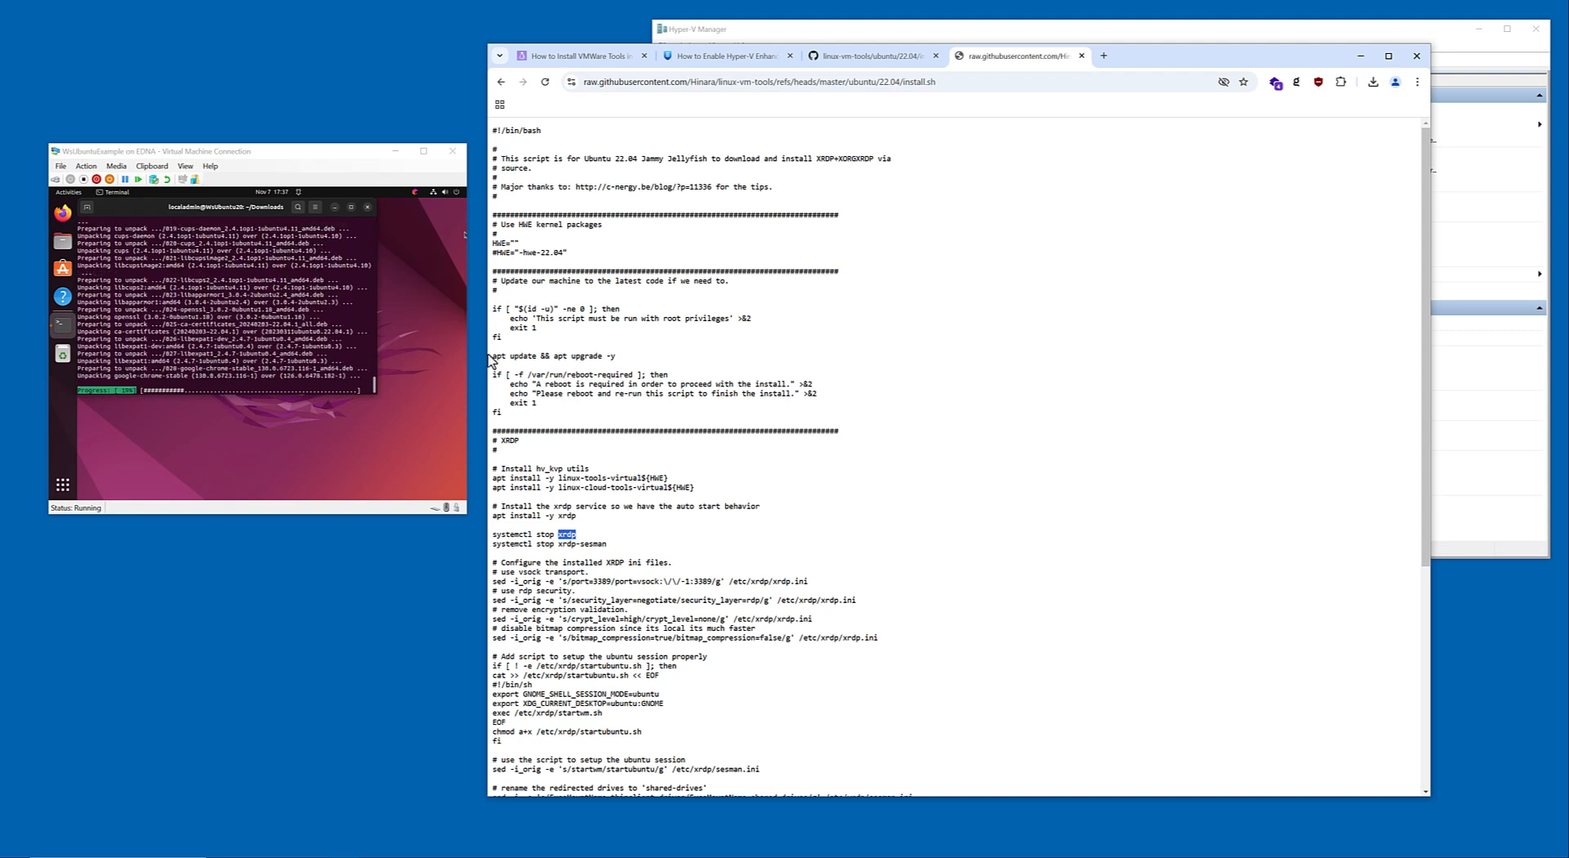
drag(491, 360, 628, 361)
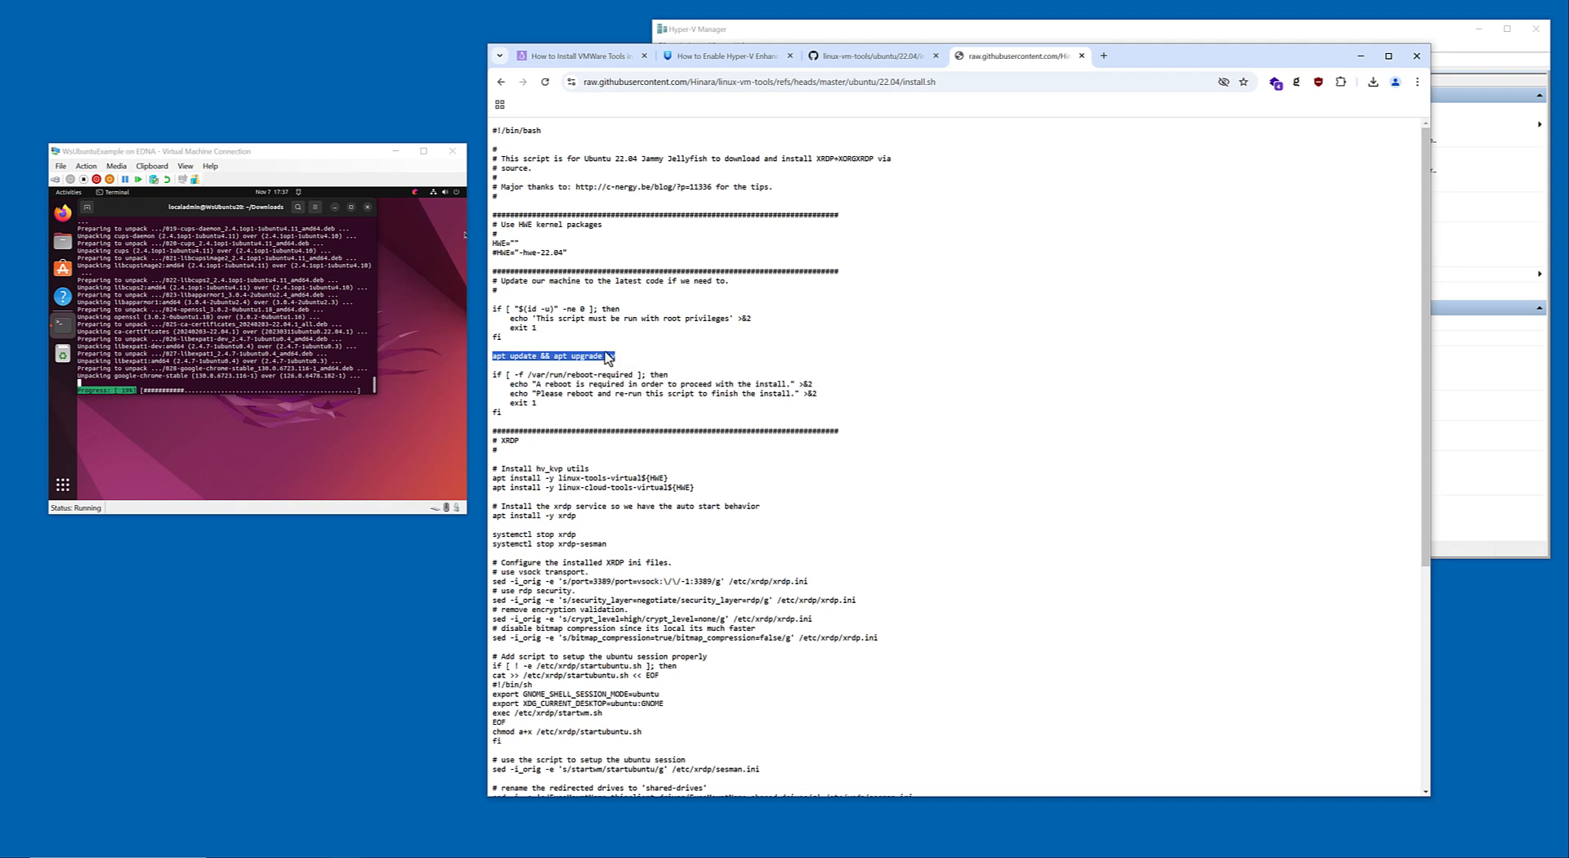
Check the script's progress in the virtual machine and the VM's status in Hyper-V Manager, and reread install.sh through to its end.
click(266, 372)
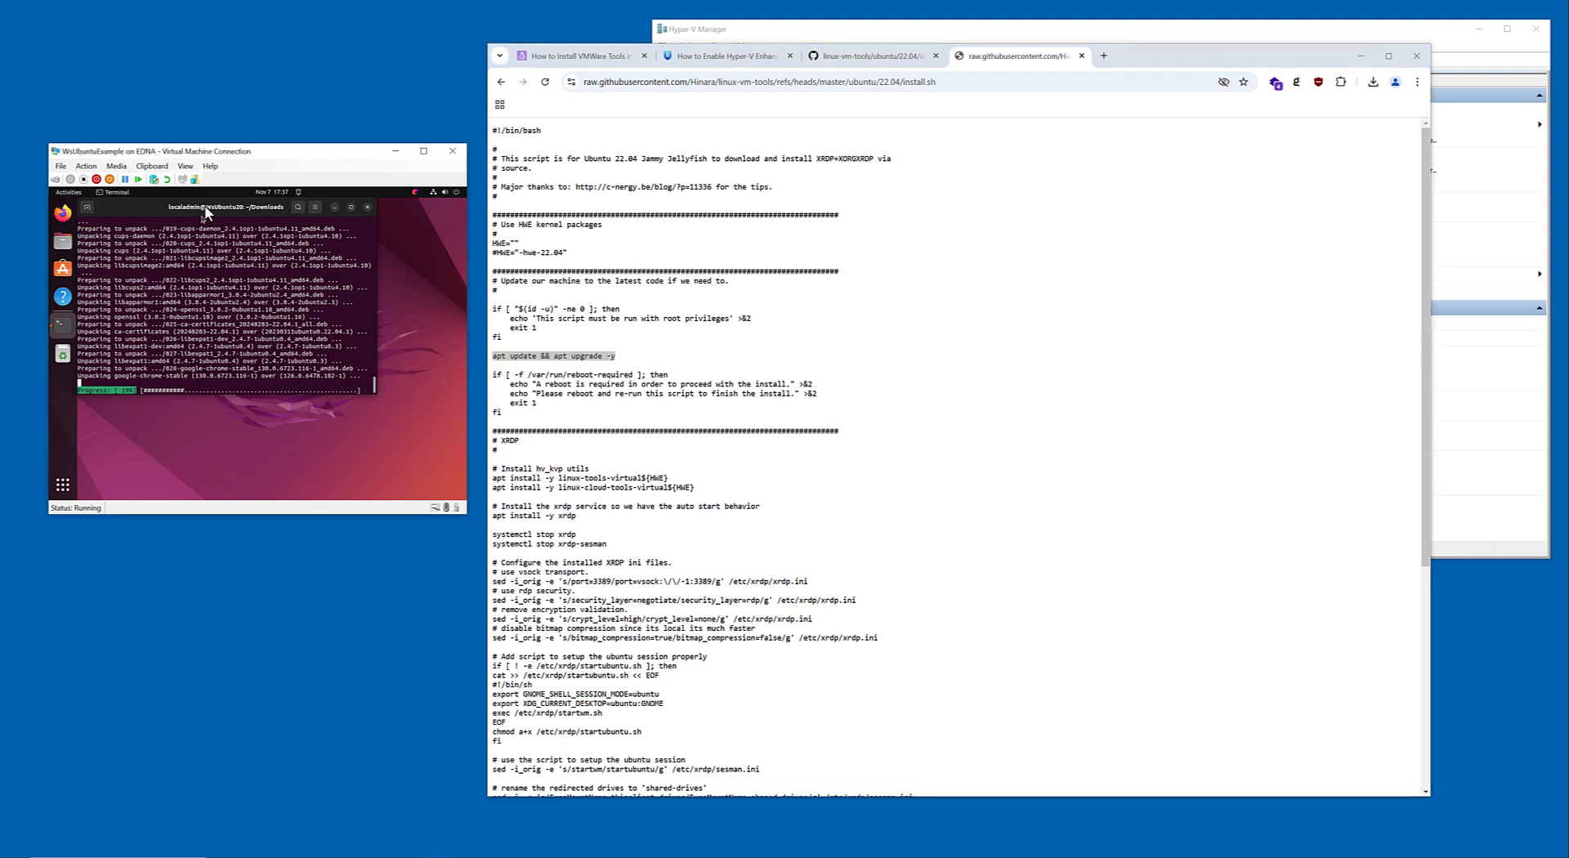
drag(206, 208, 233, 227)
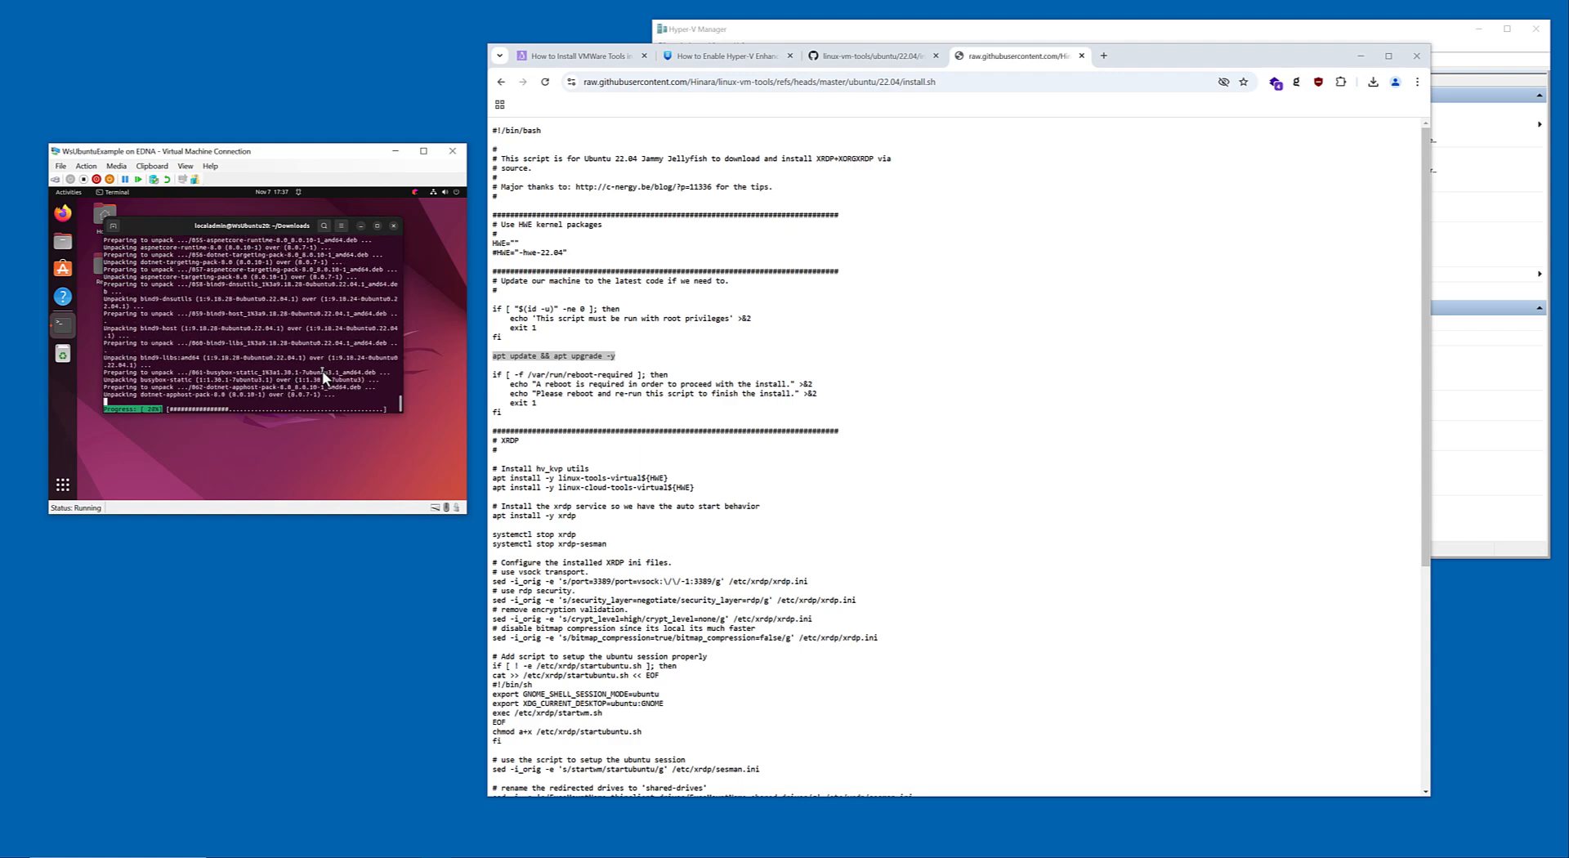
click(941, 34)
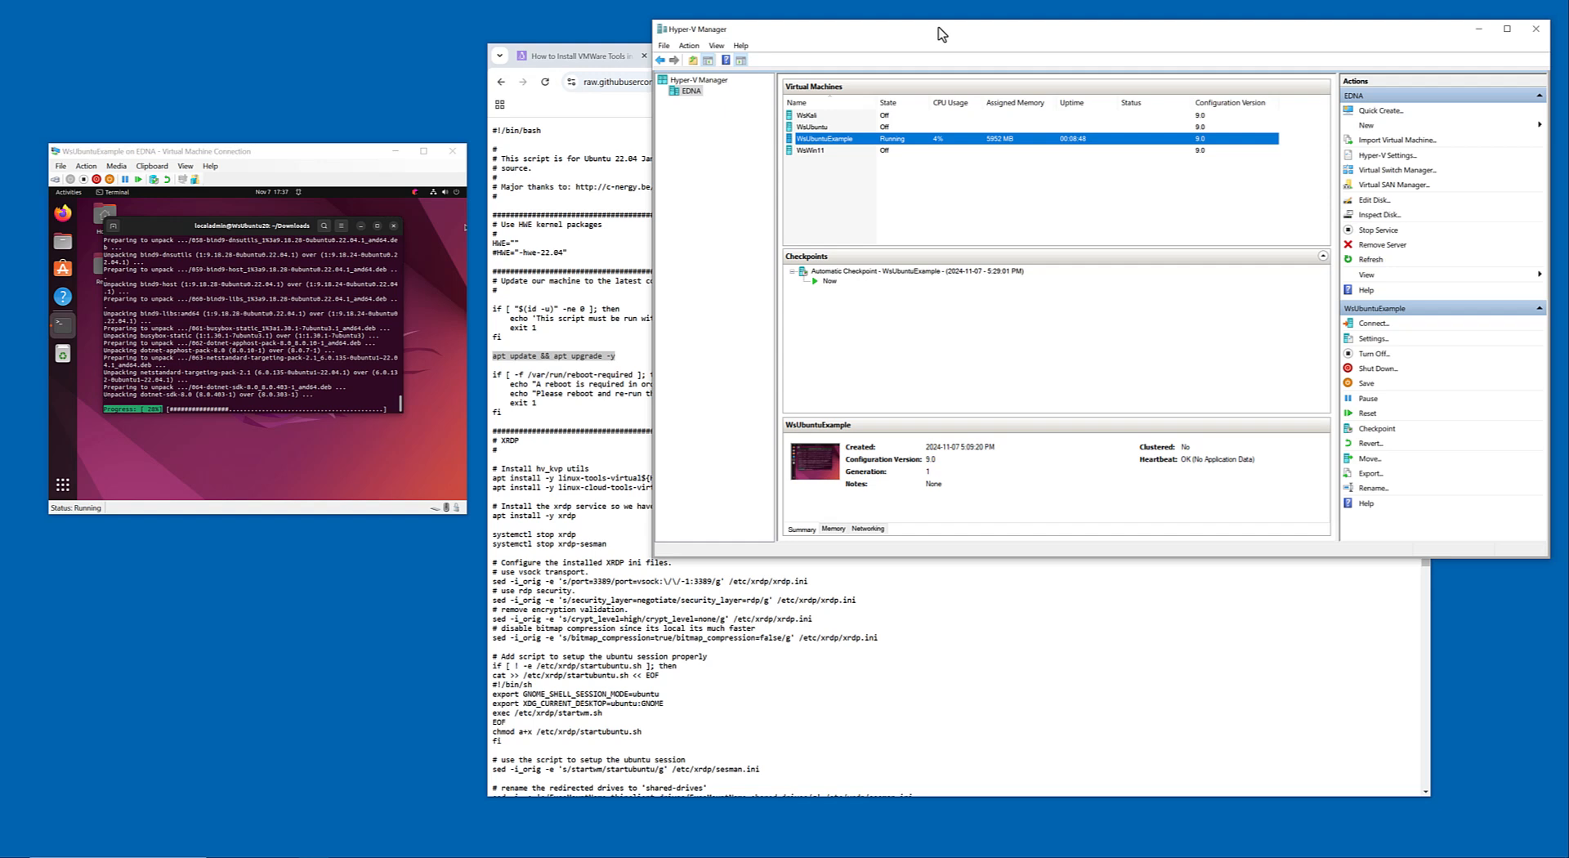
click(325, 152)
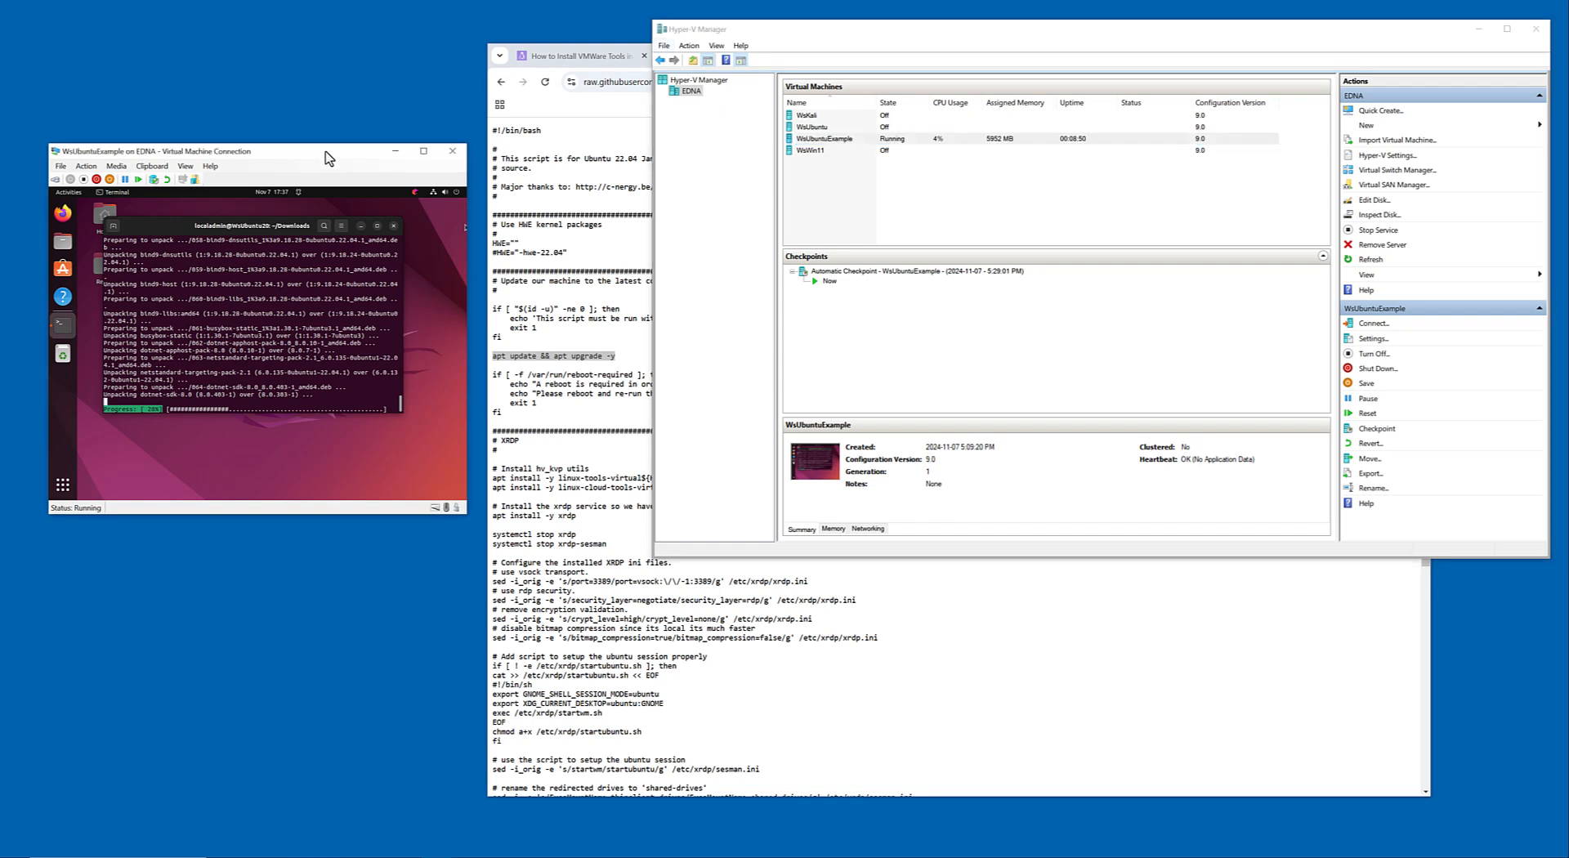
drag(257, 229, 265, 235)
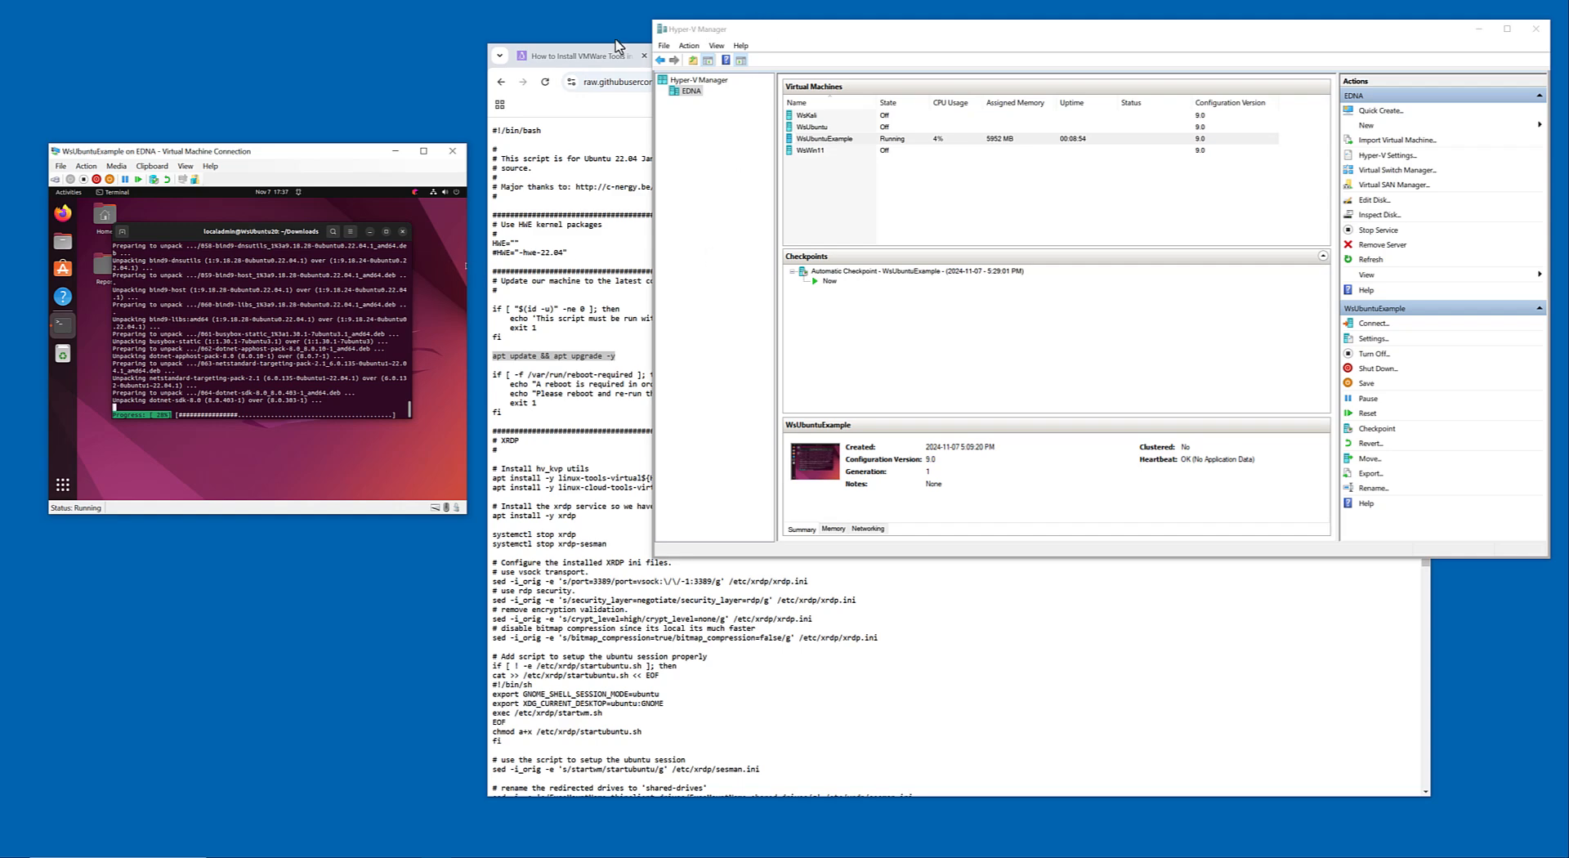
click(623, 248)
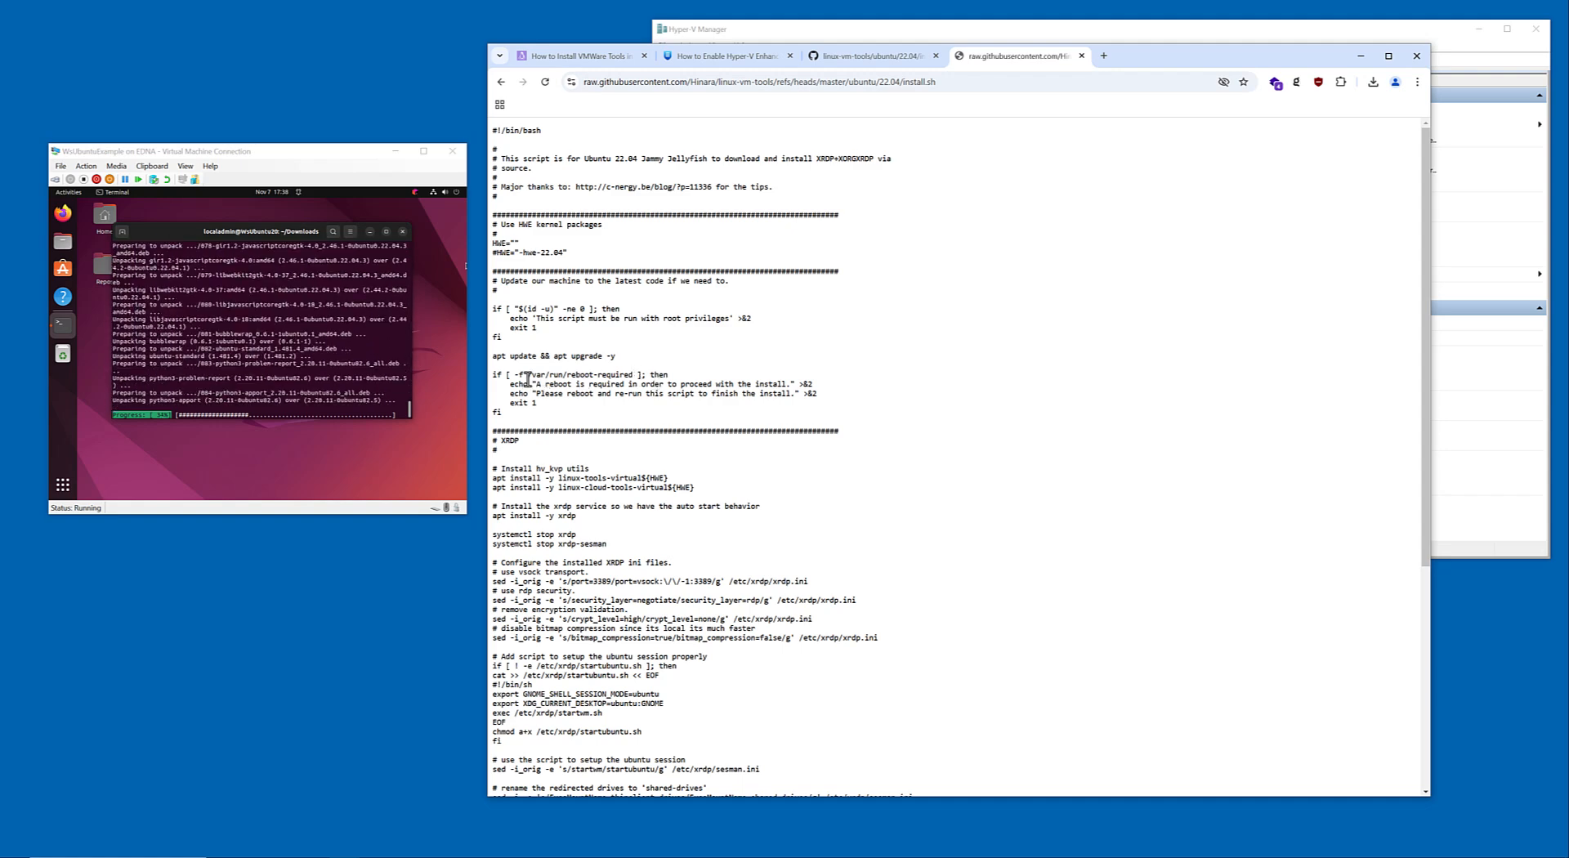
scroll(539, 360, down, 3)
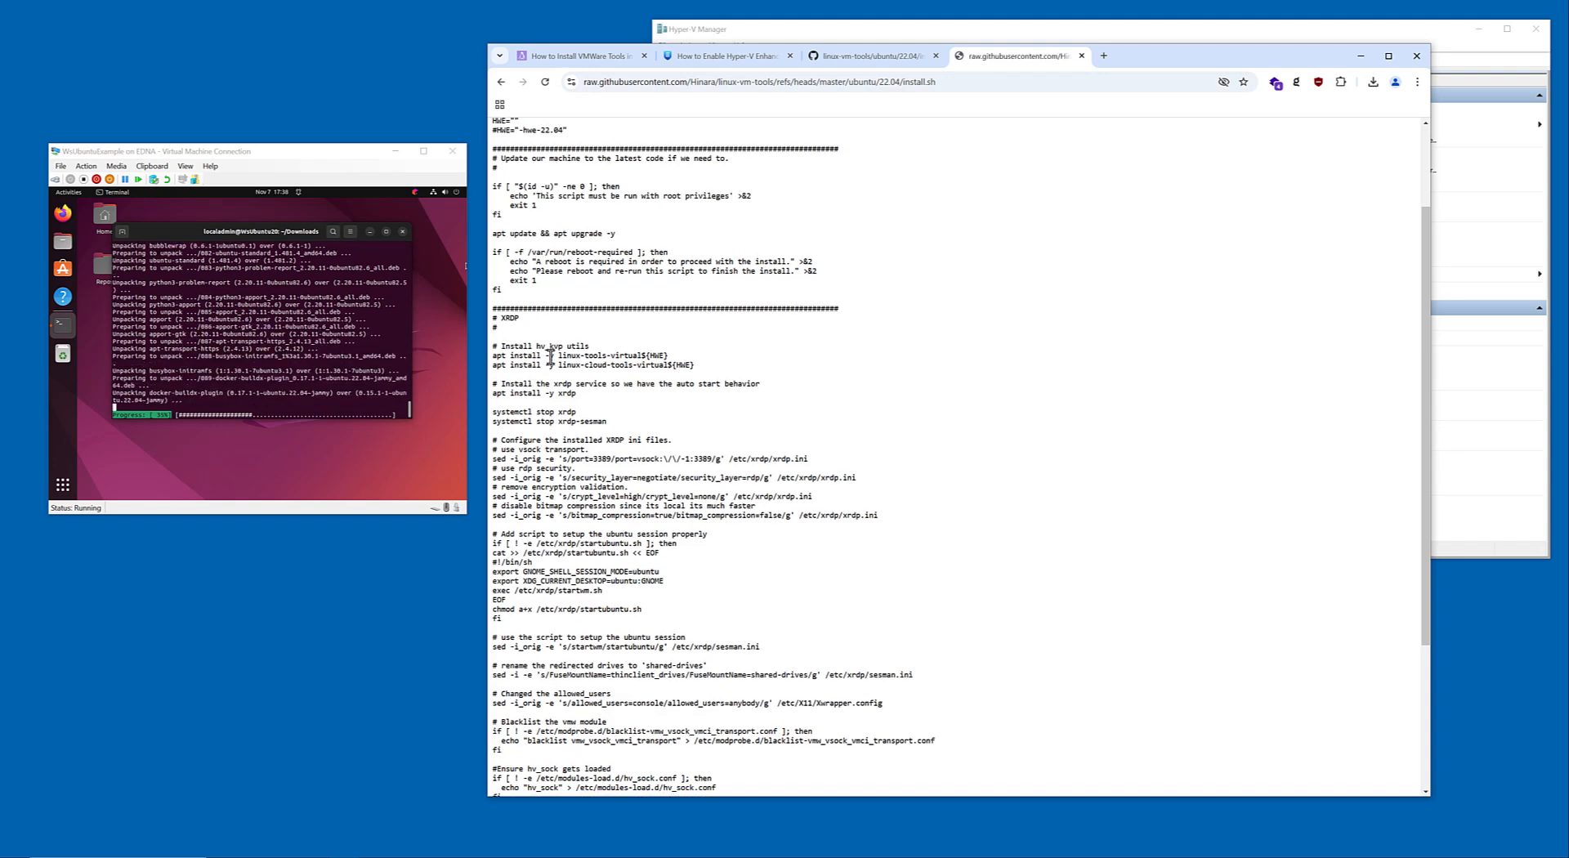
scroll(551, 360, down, 3)
scroll(551, 360, down, 3)
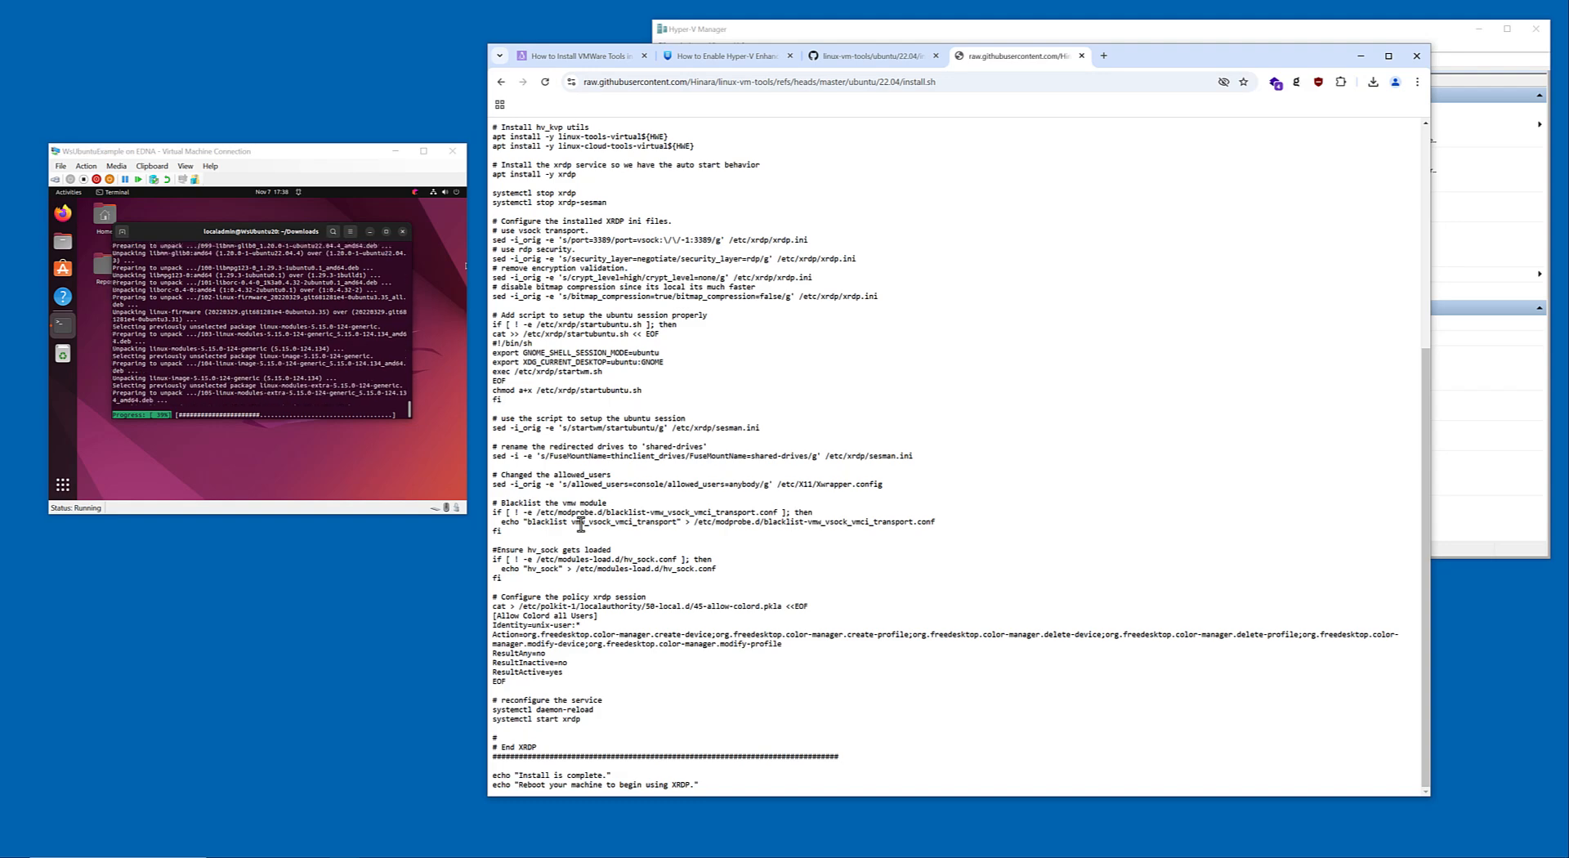
scroll(614, 462, up, 5)
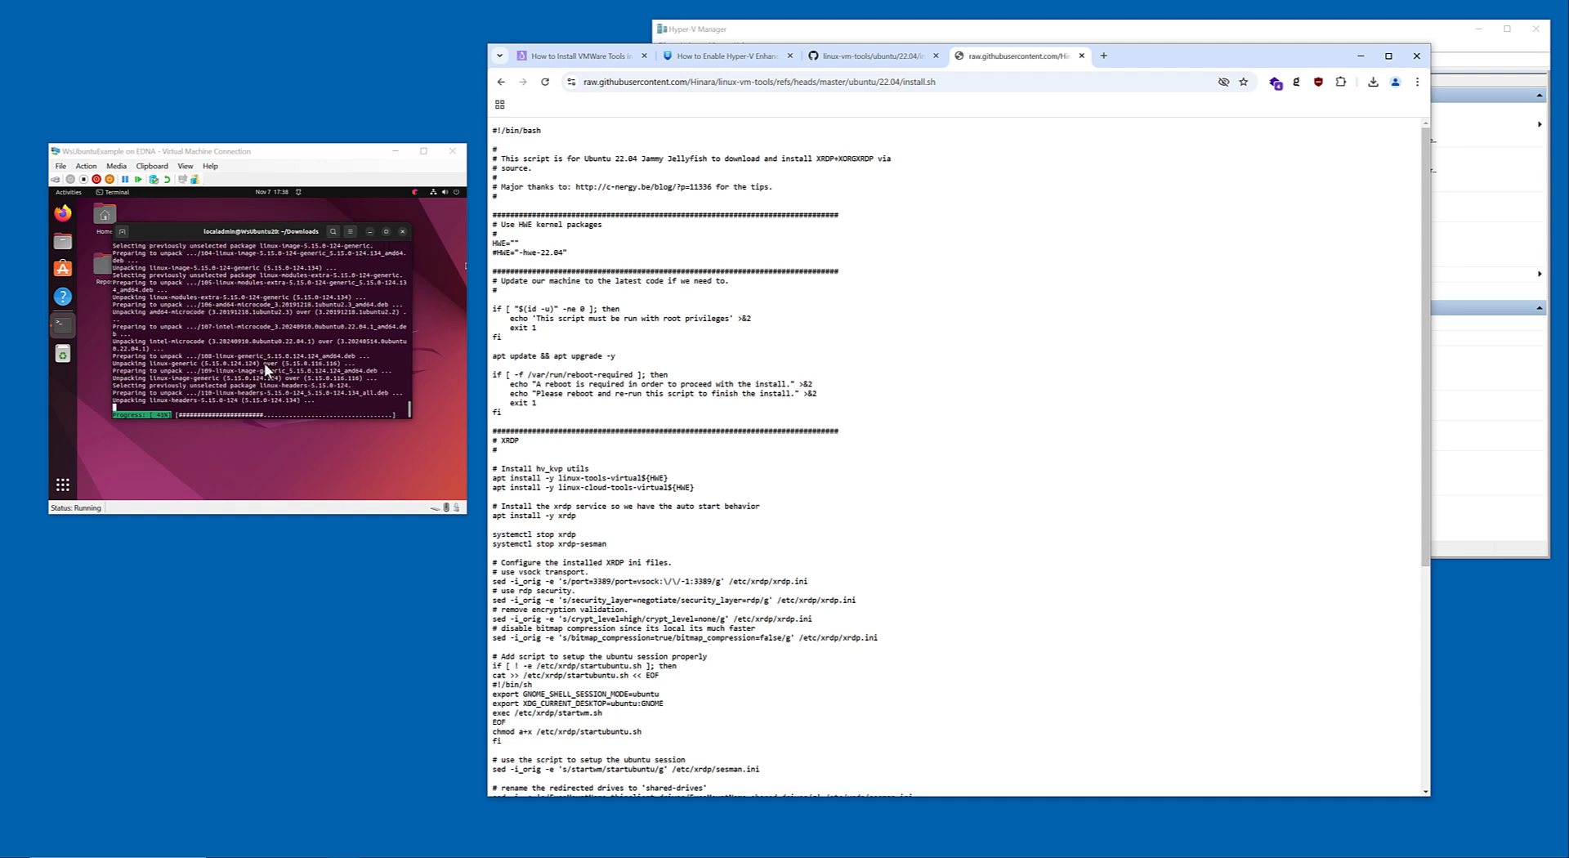
click(370, 341)
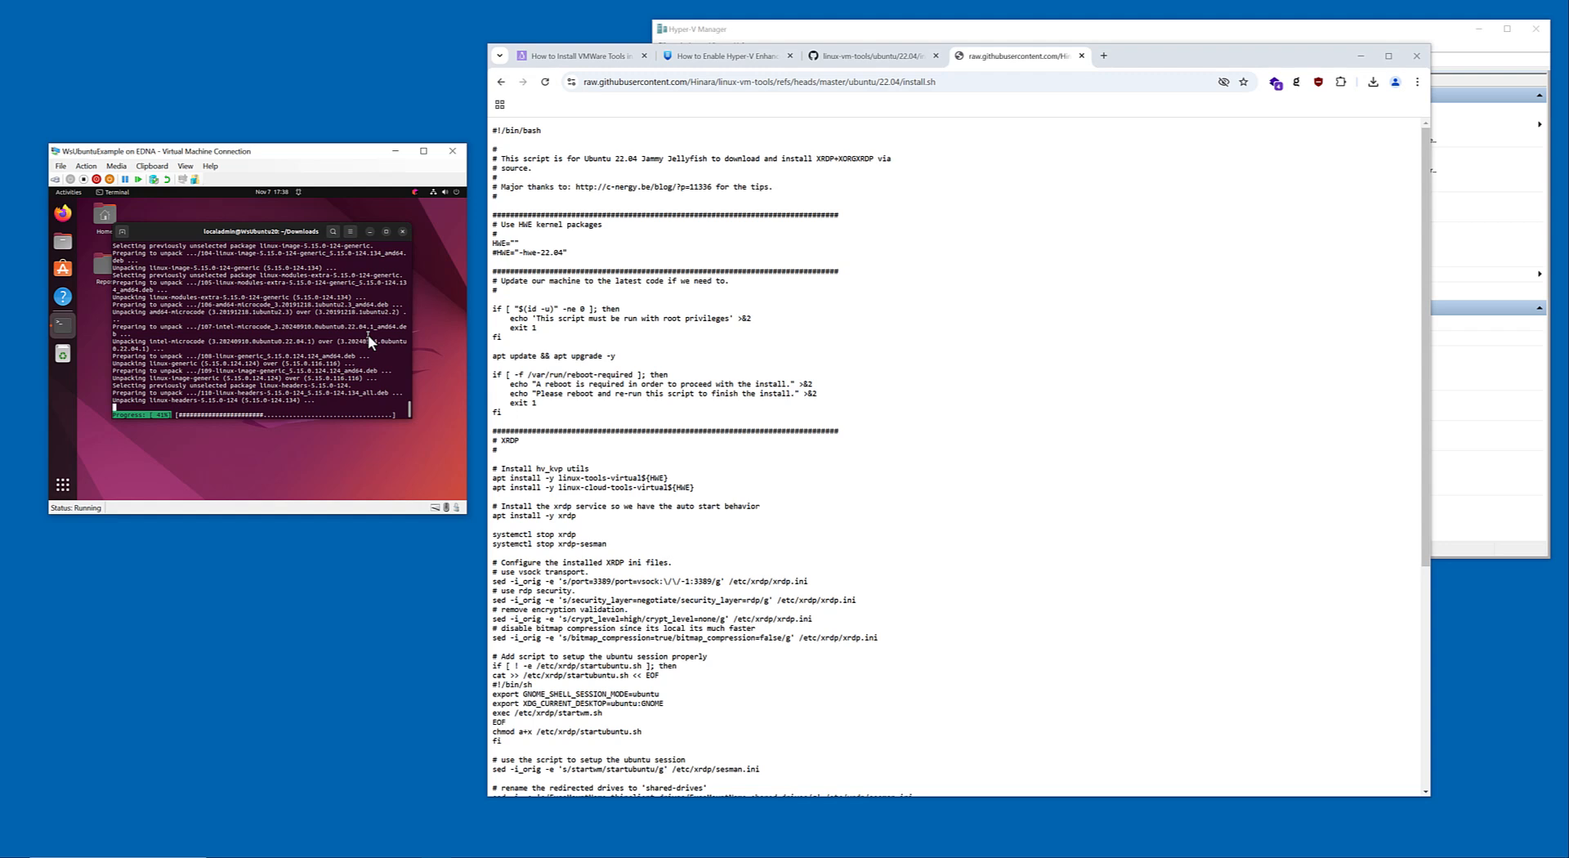
drag(296, 157, 321, 157)
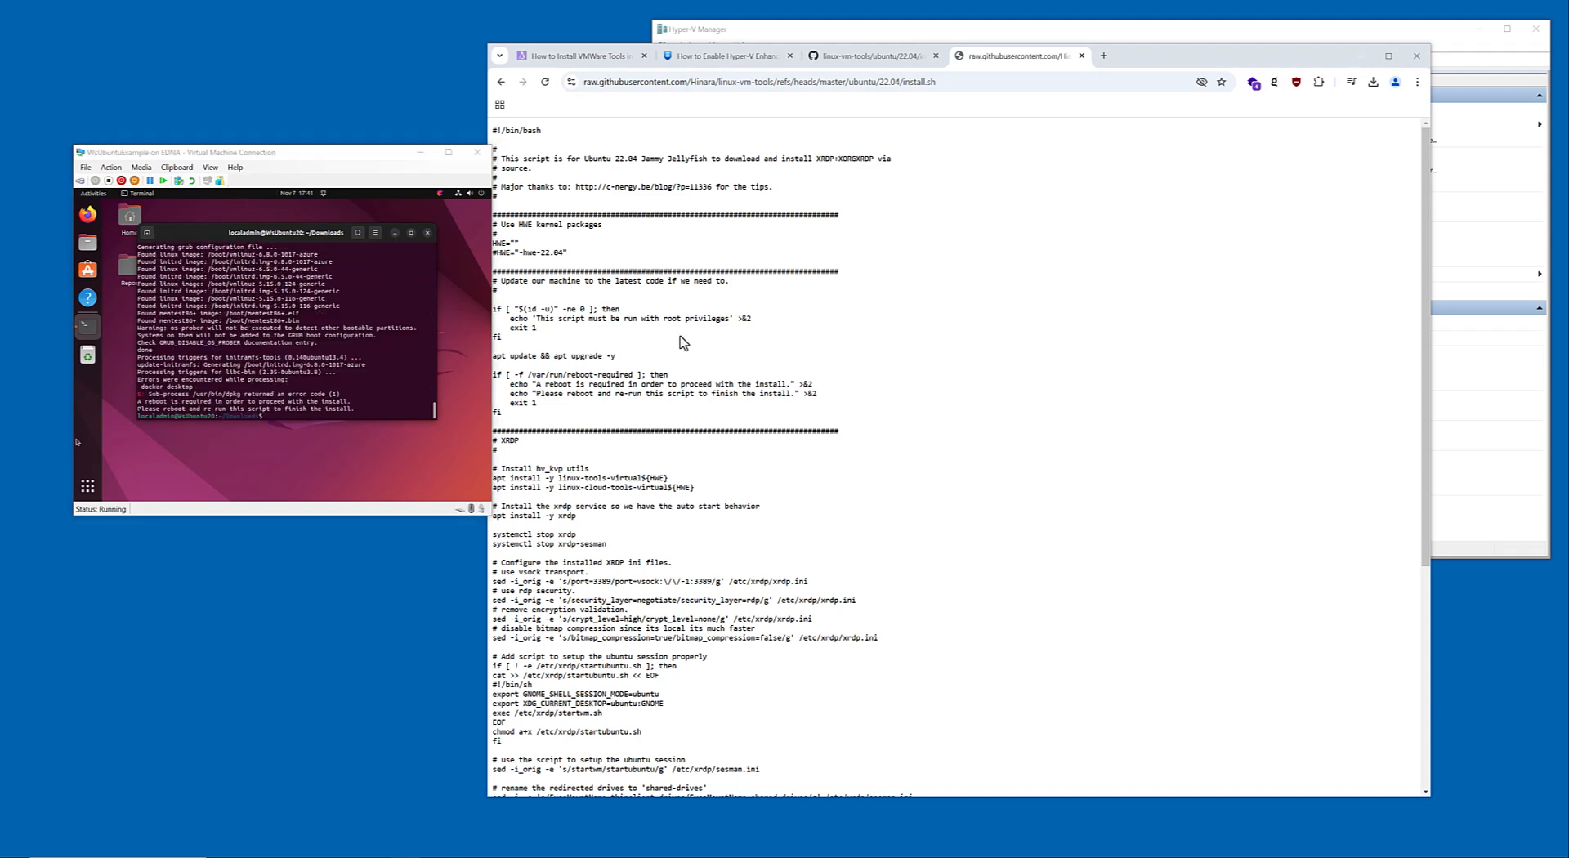
Restart Ubuntu in the WsUbuntuExample virtual machine.
drag(364, 151, 358, 154)
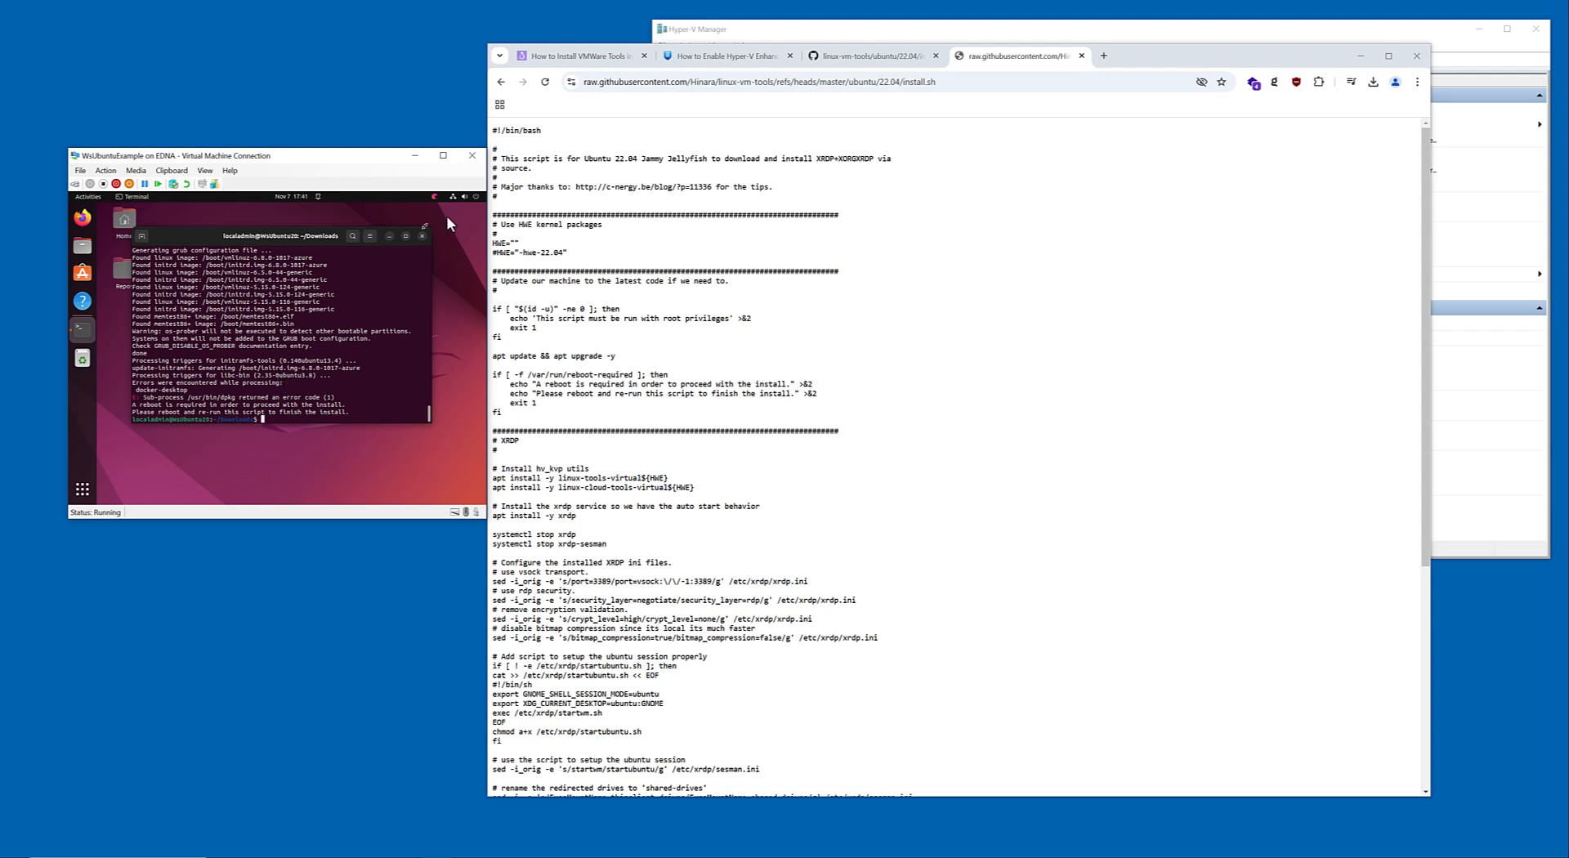
click(476, 198)
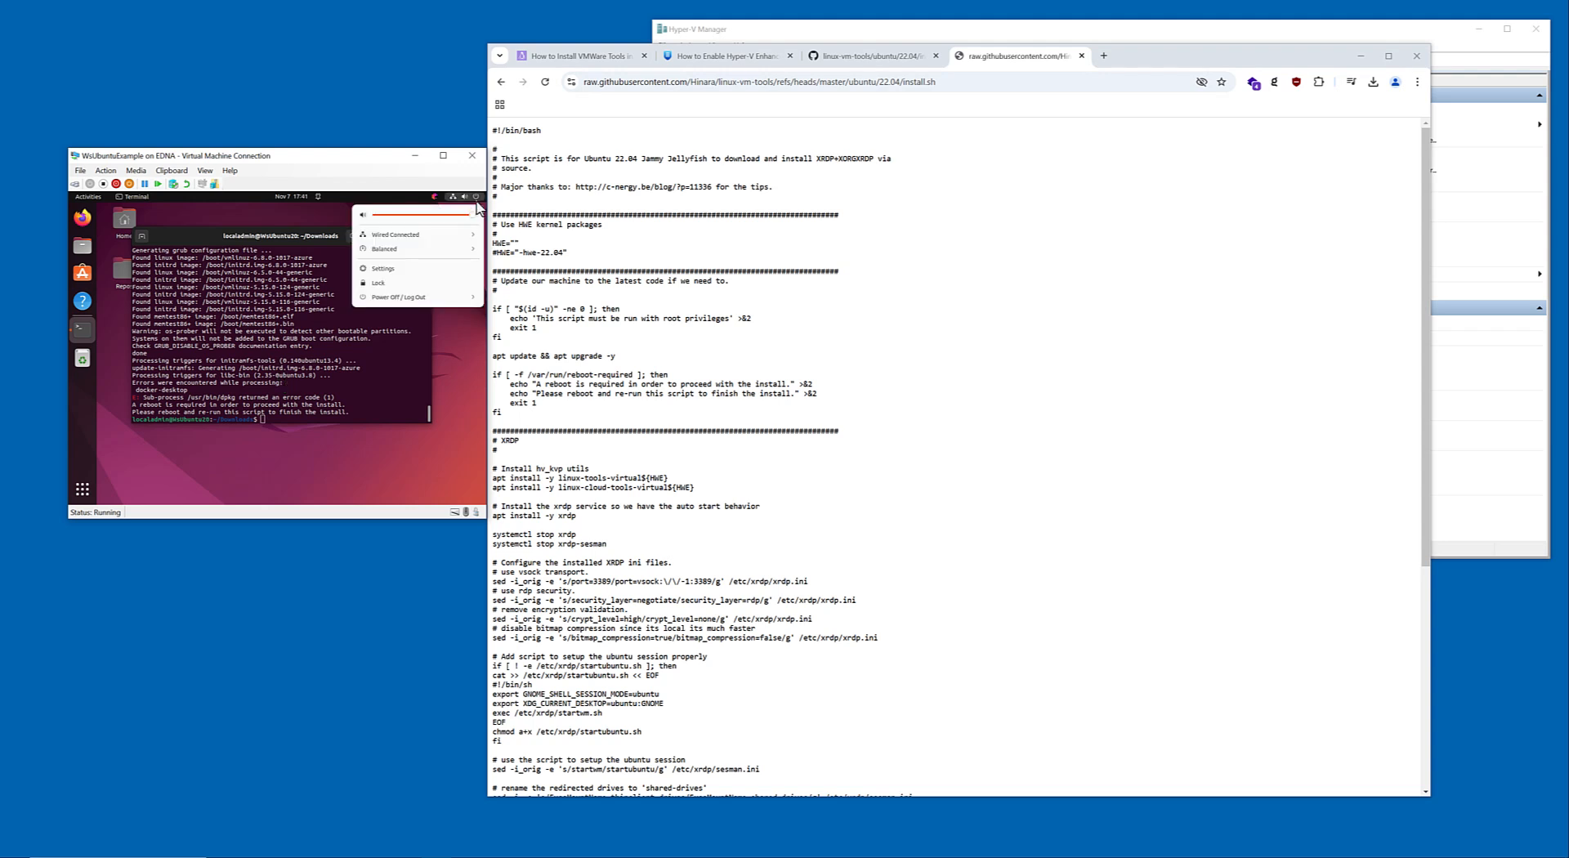
click(430, 303)
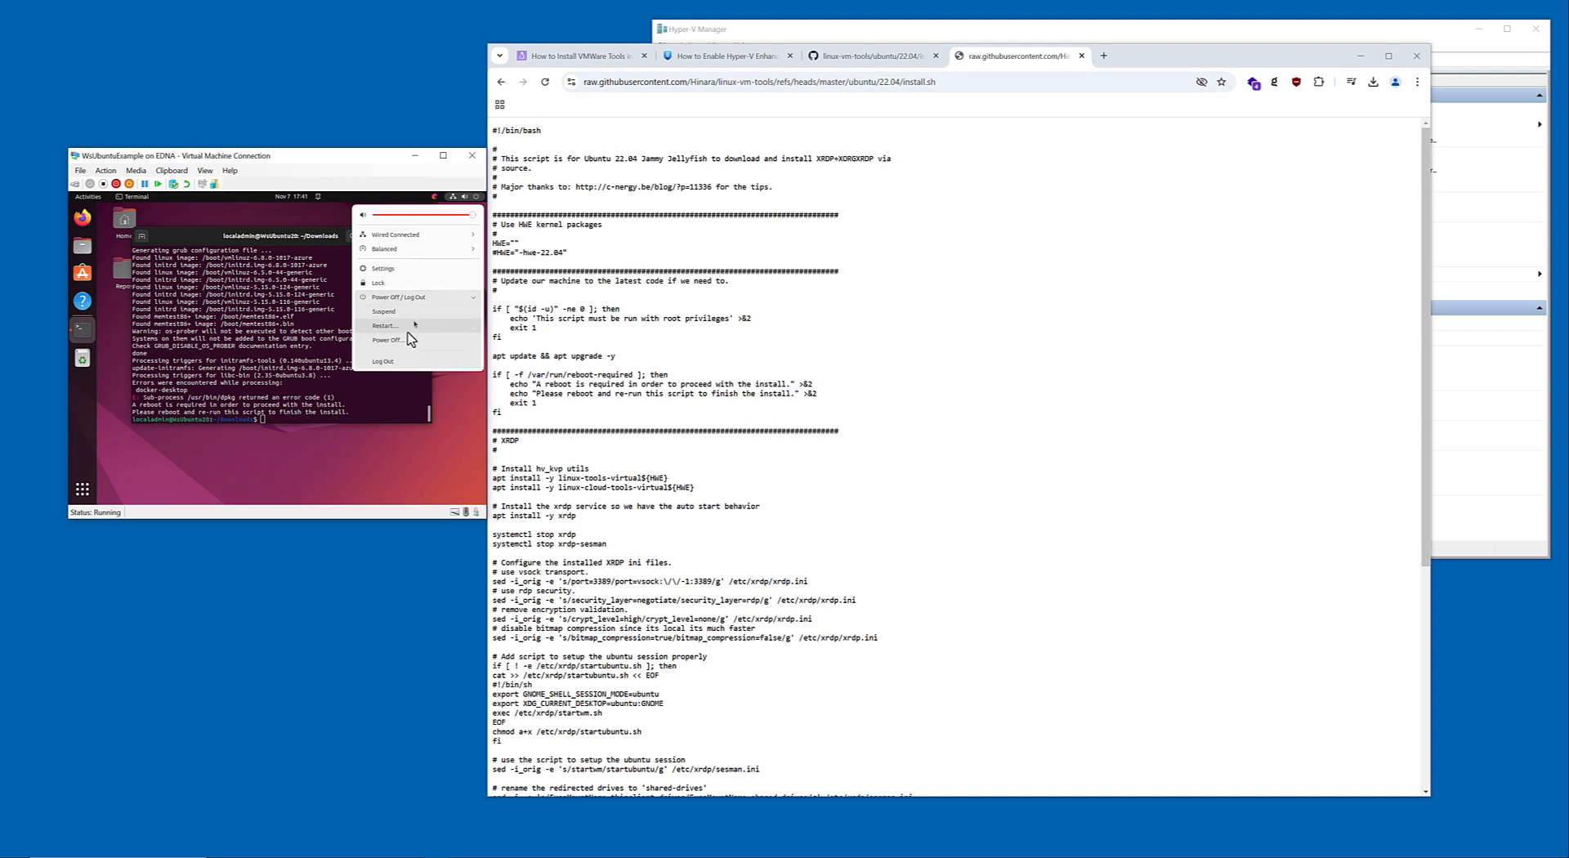
click(405, 329)
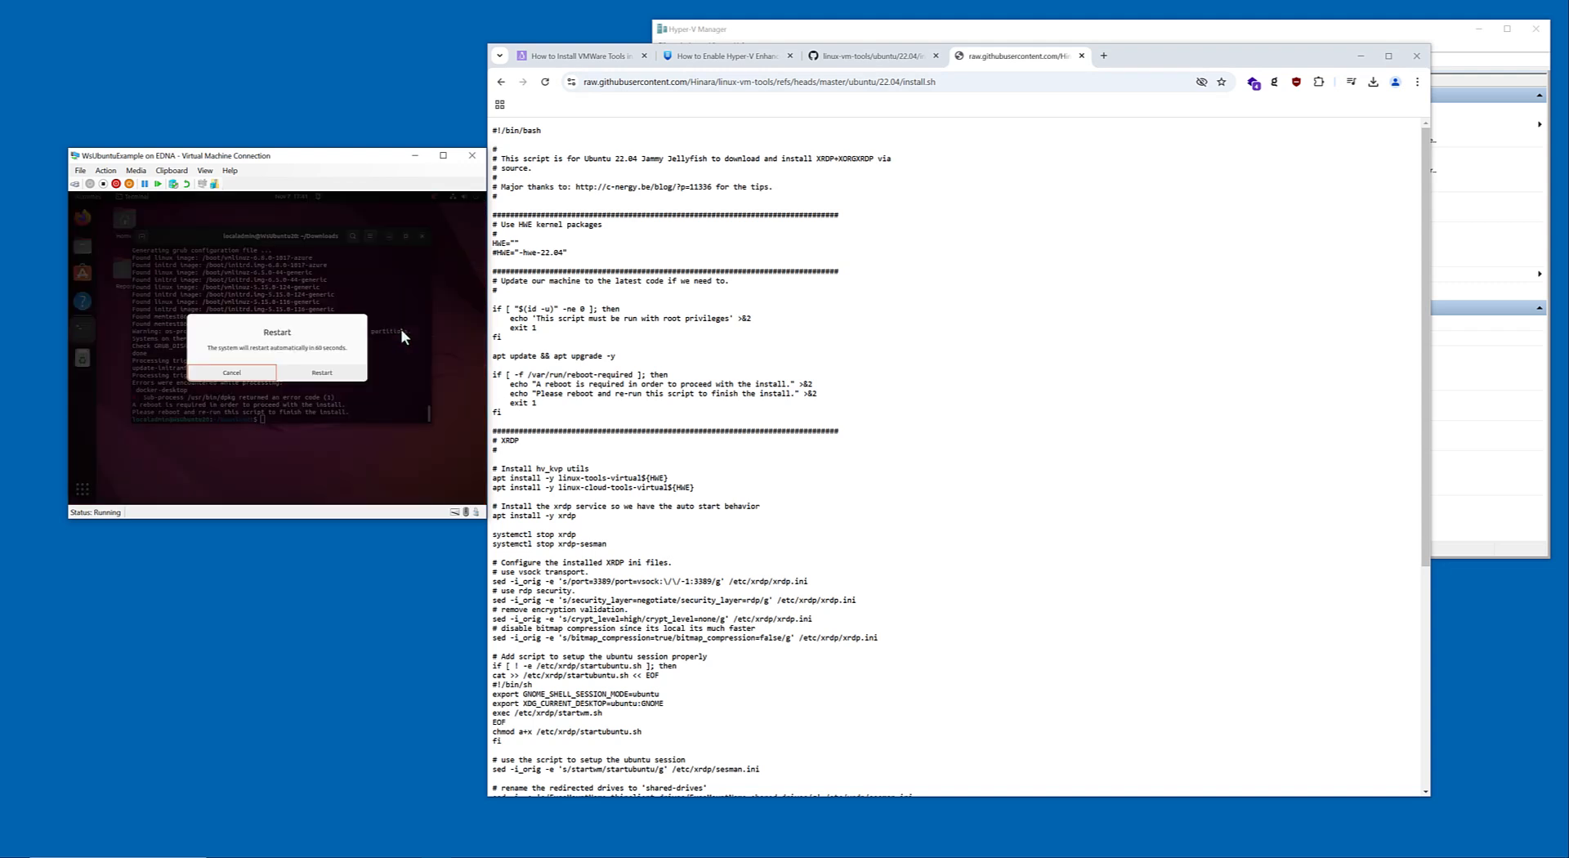
click(316, 374)
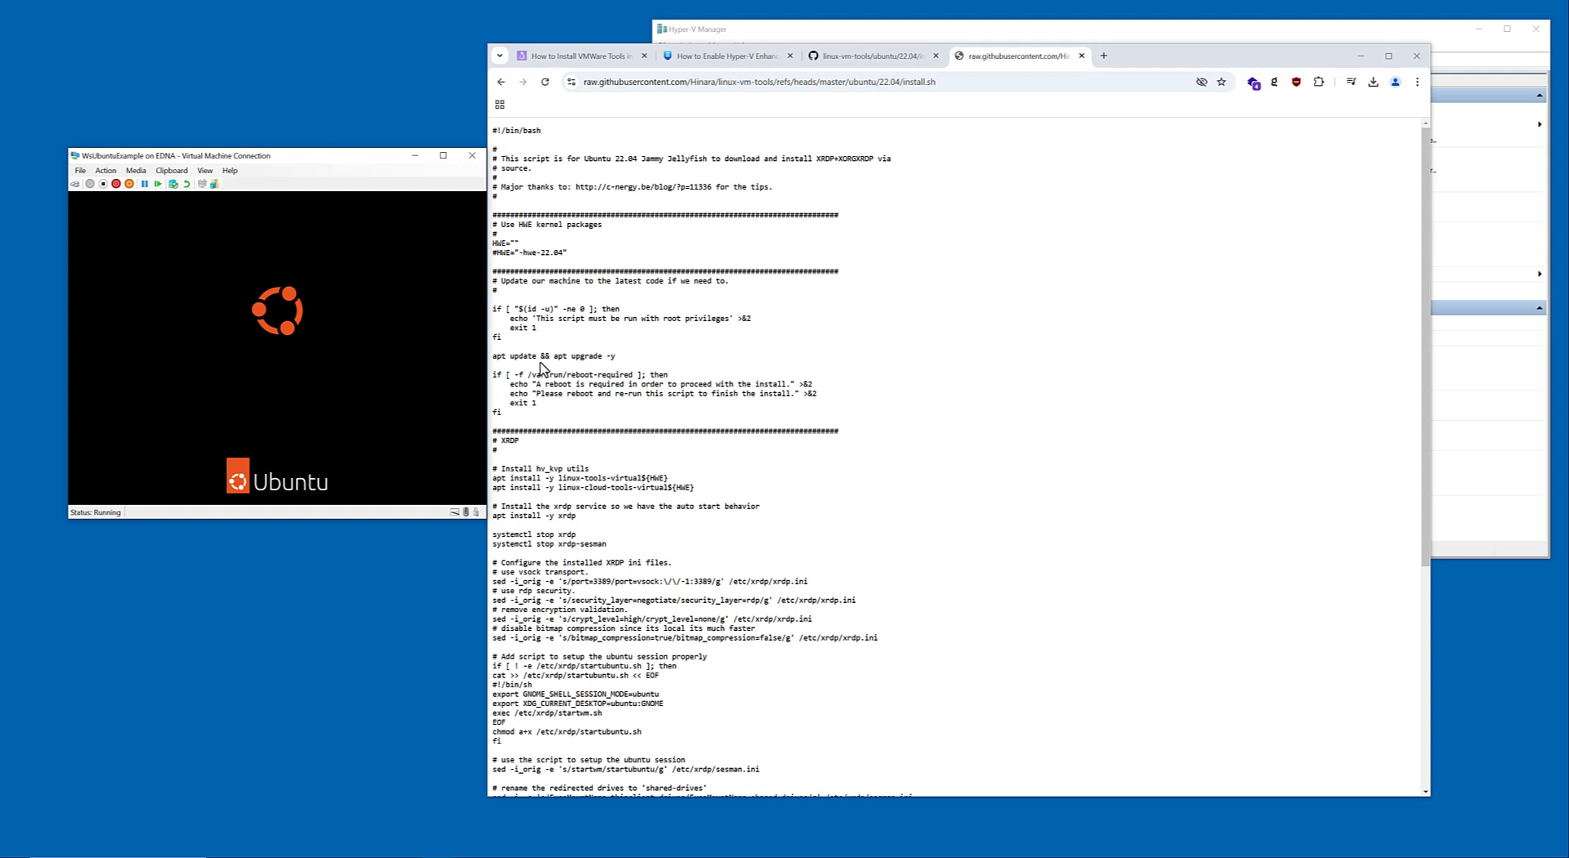
Review the script's reboot-required check while Ubuntu boots, and log in to the localadmin account with its password.
drag(572, 384, 637, 407)
click(636, 407)
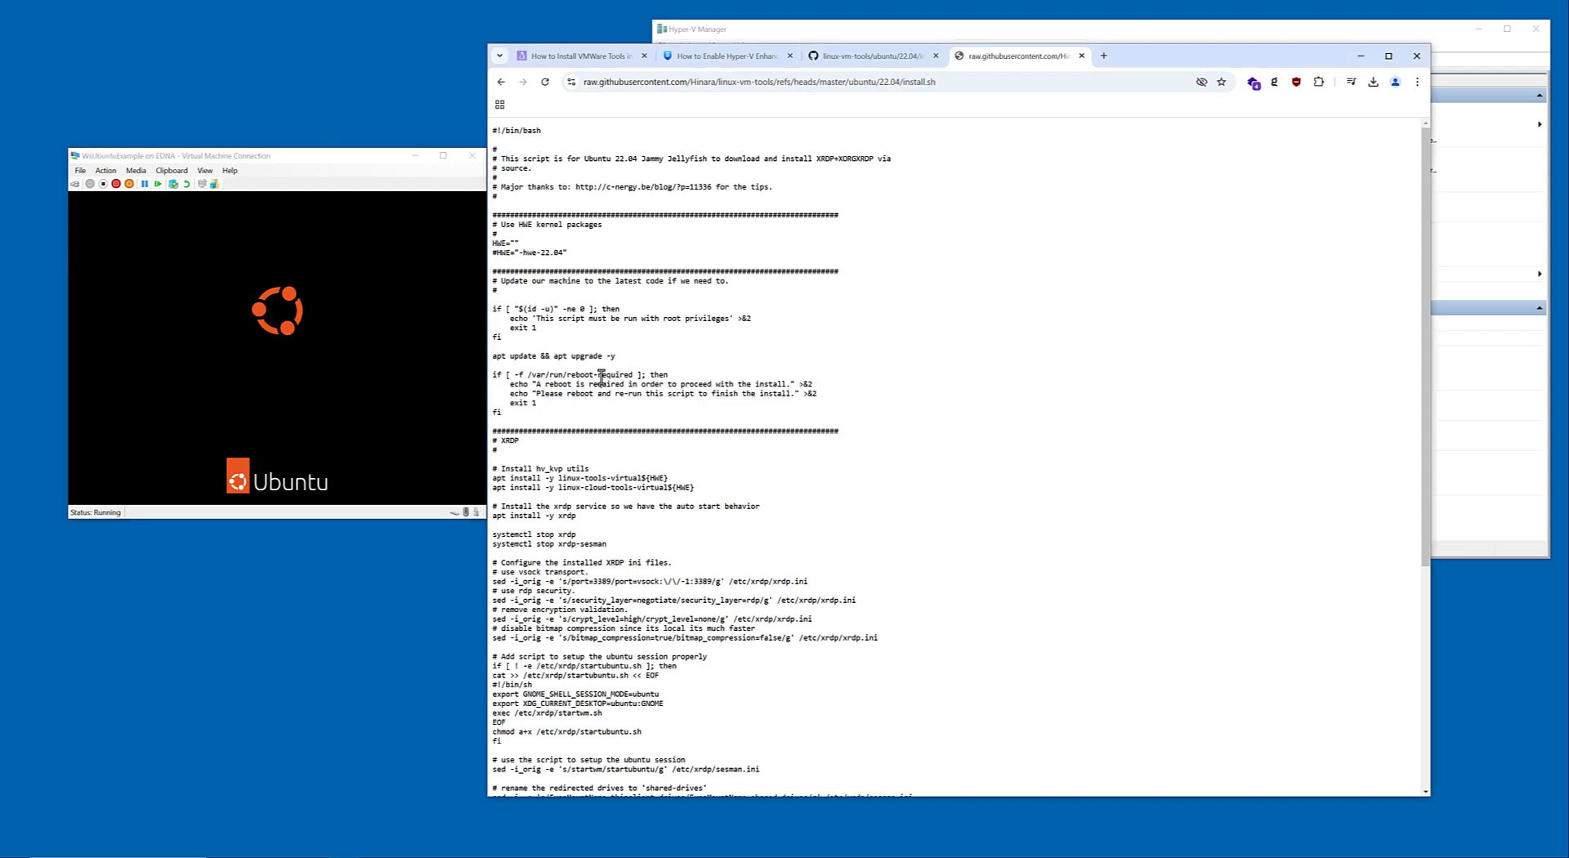
drag(348, 163, 340, 158)
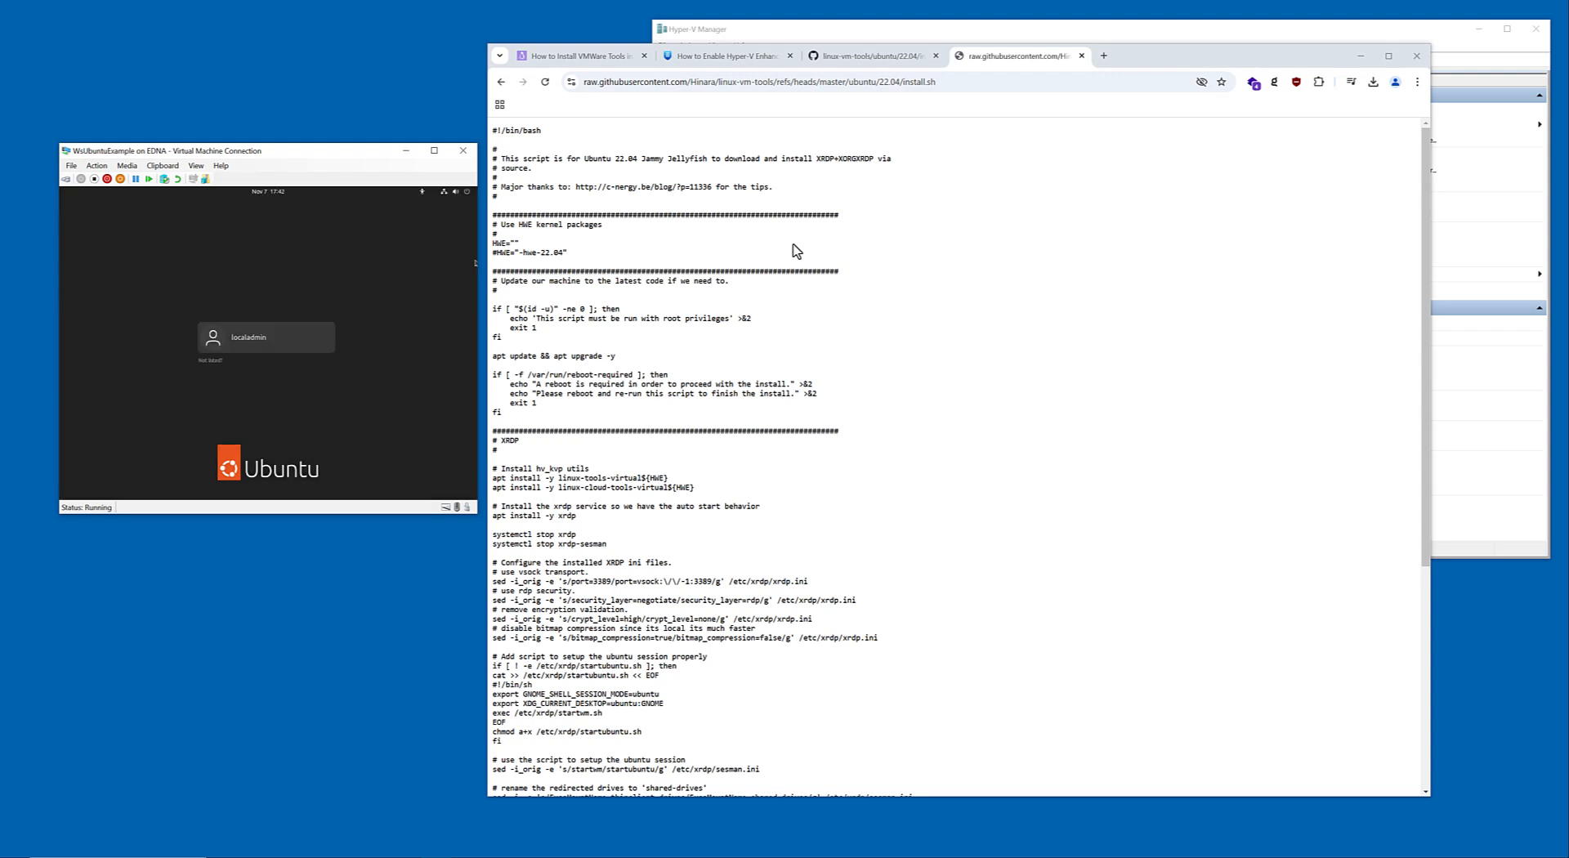
click(304, 352)
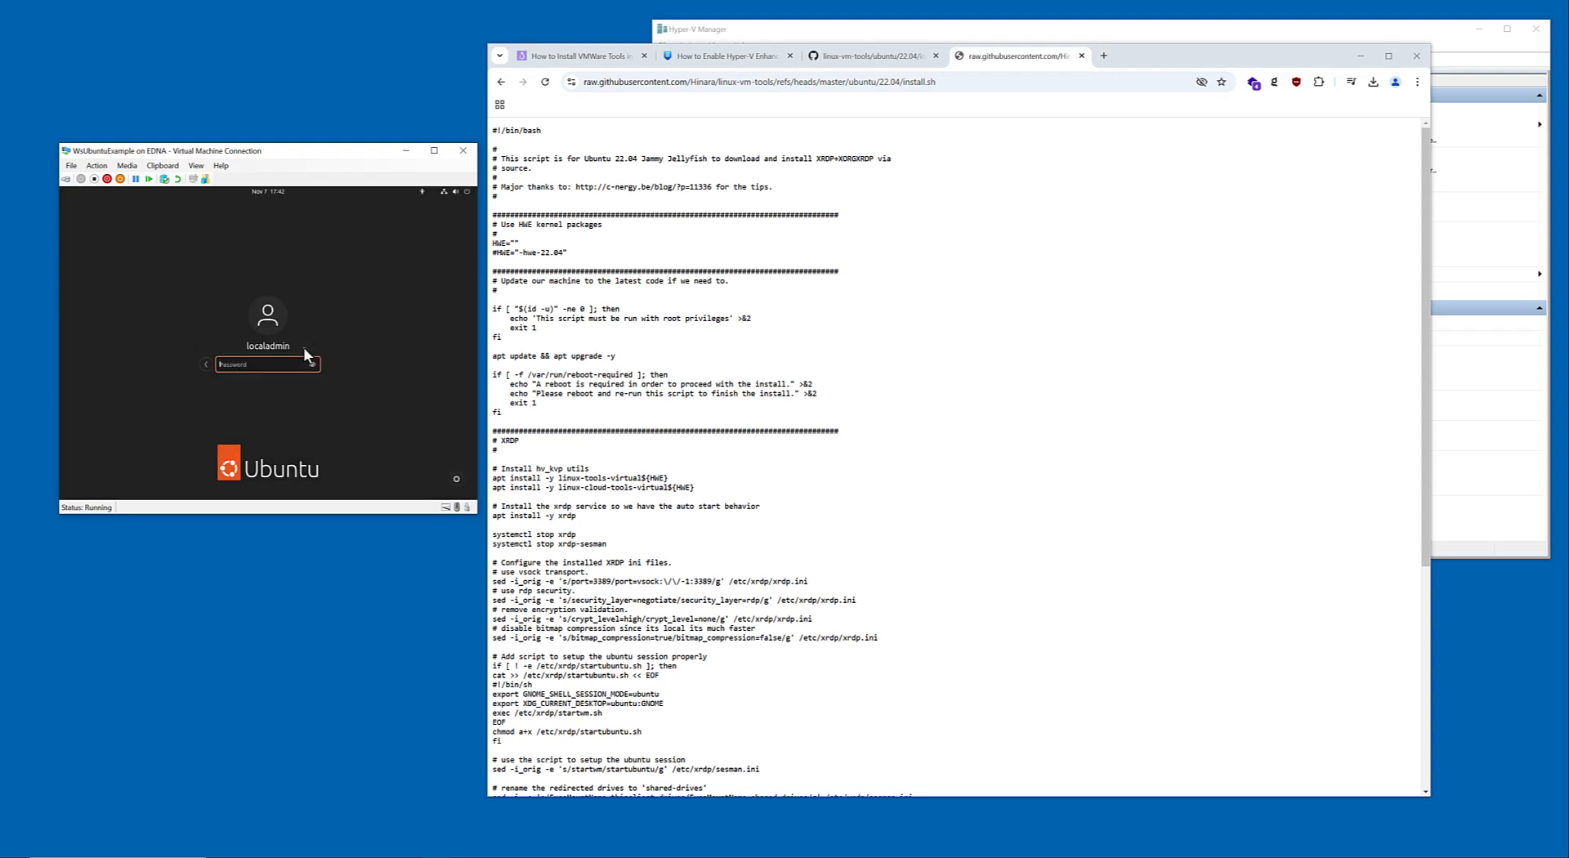
text(****************)
key(Return)
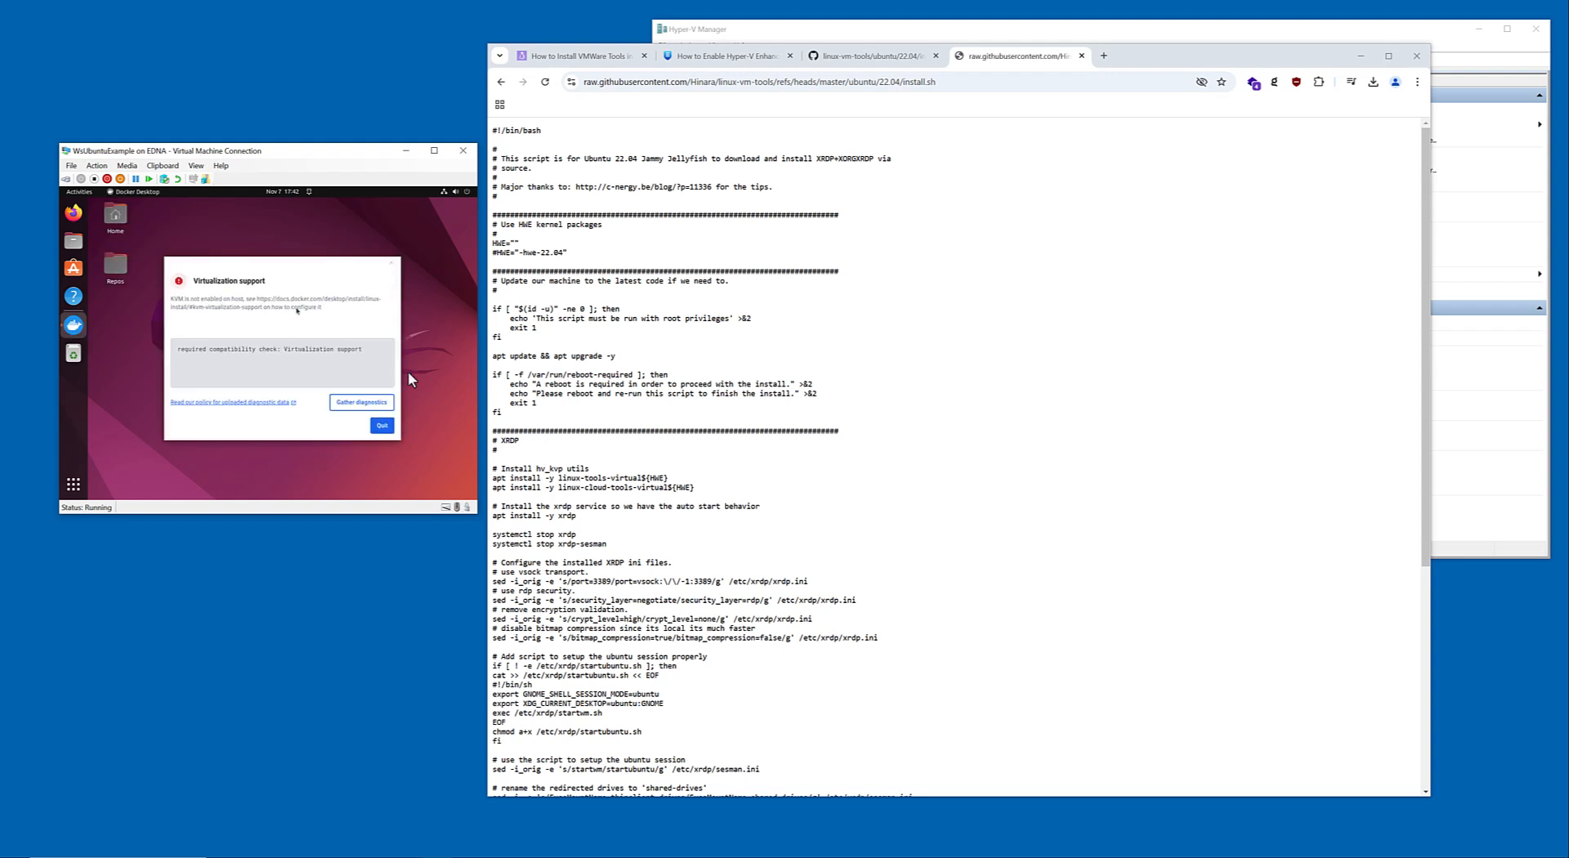
Quit the Docker Desktop virtualization error in the virtual machine and open a Terminal window, moved clear of the dock.
click(382, 425)
key(super)
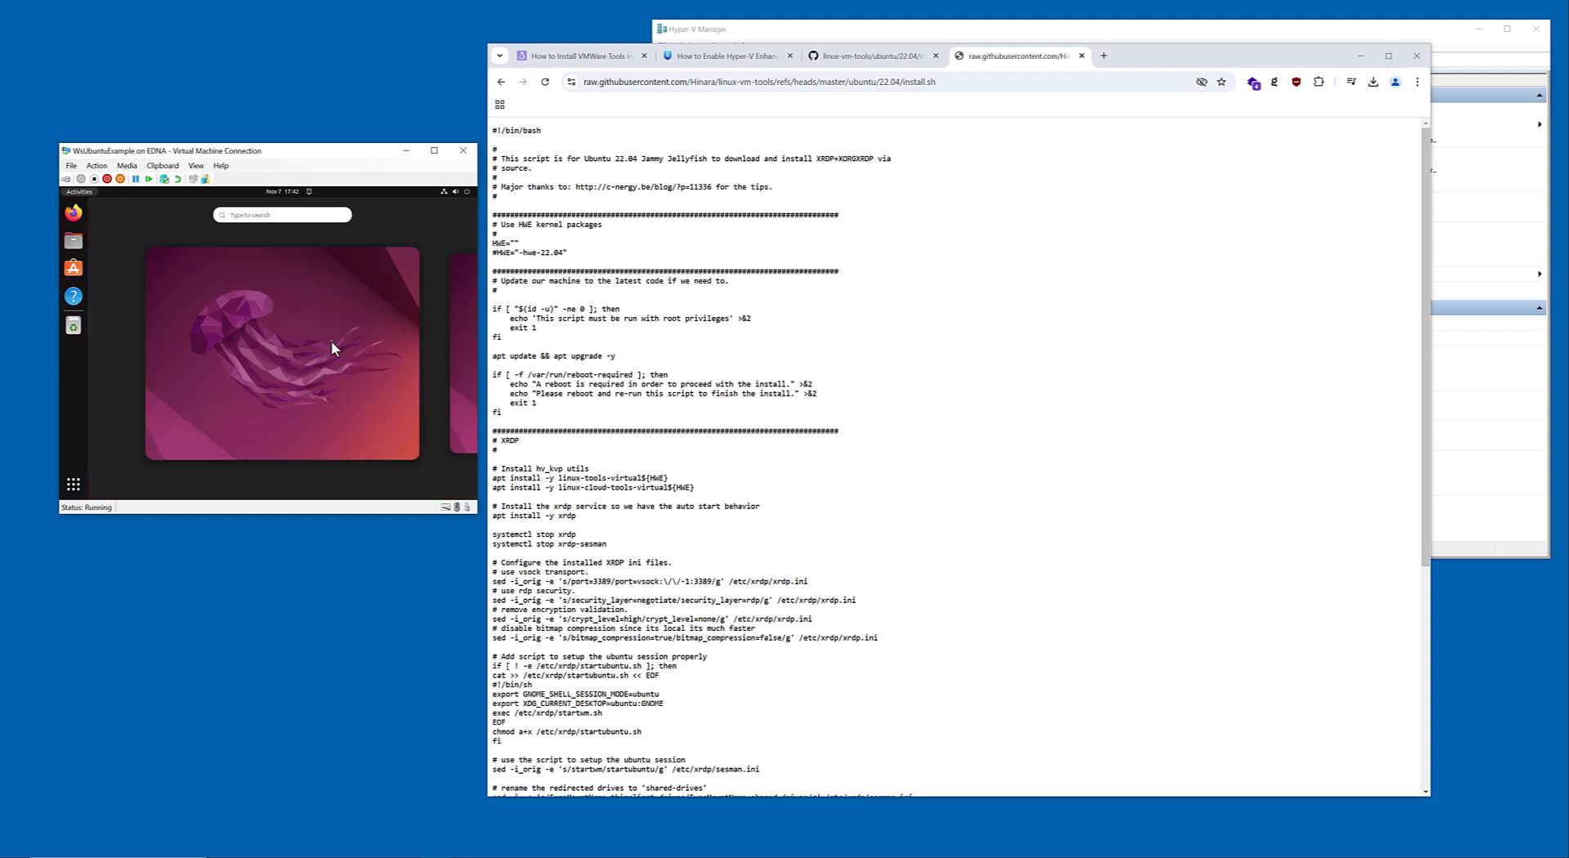
text(terminal)
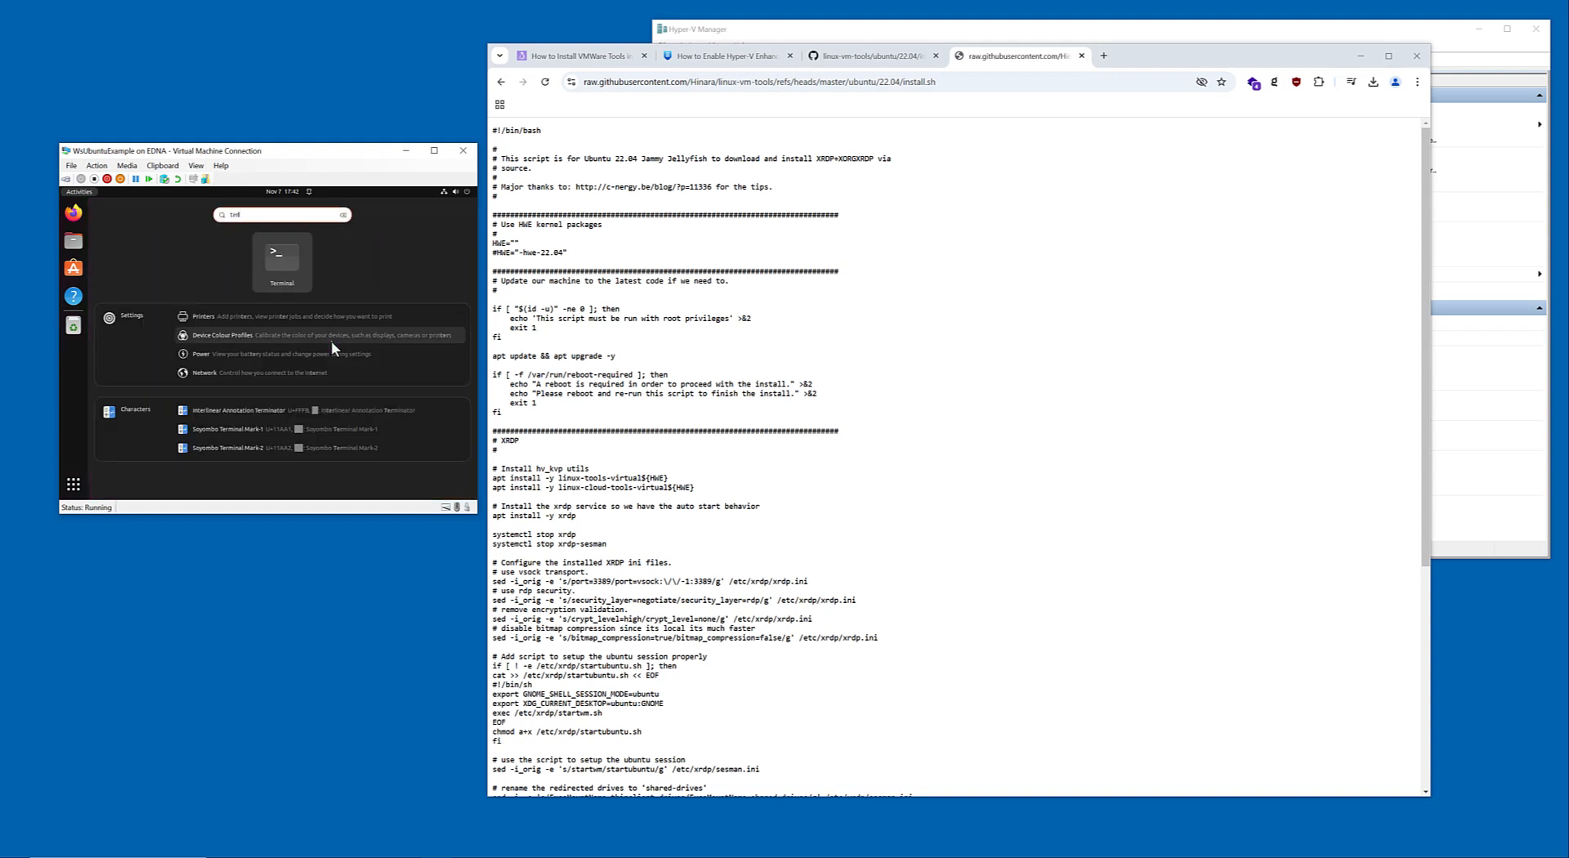
key(Return)
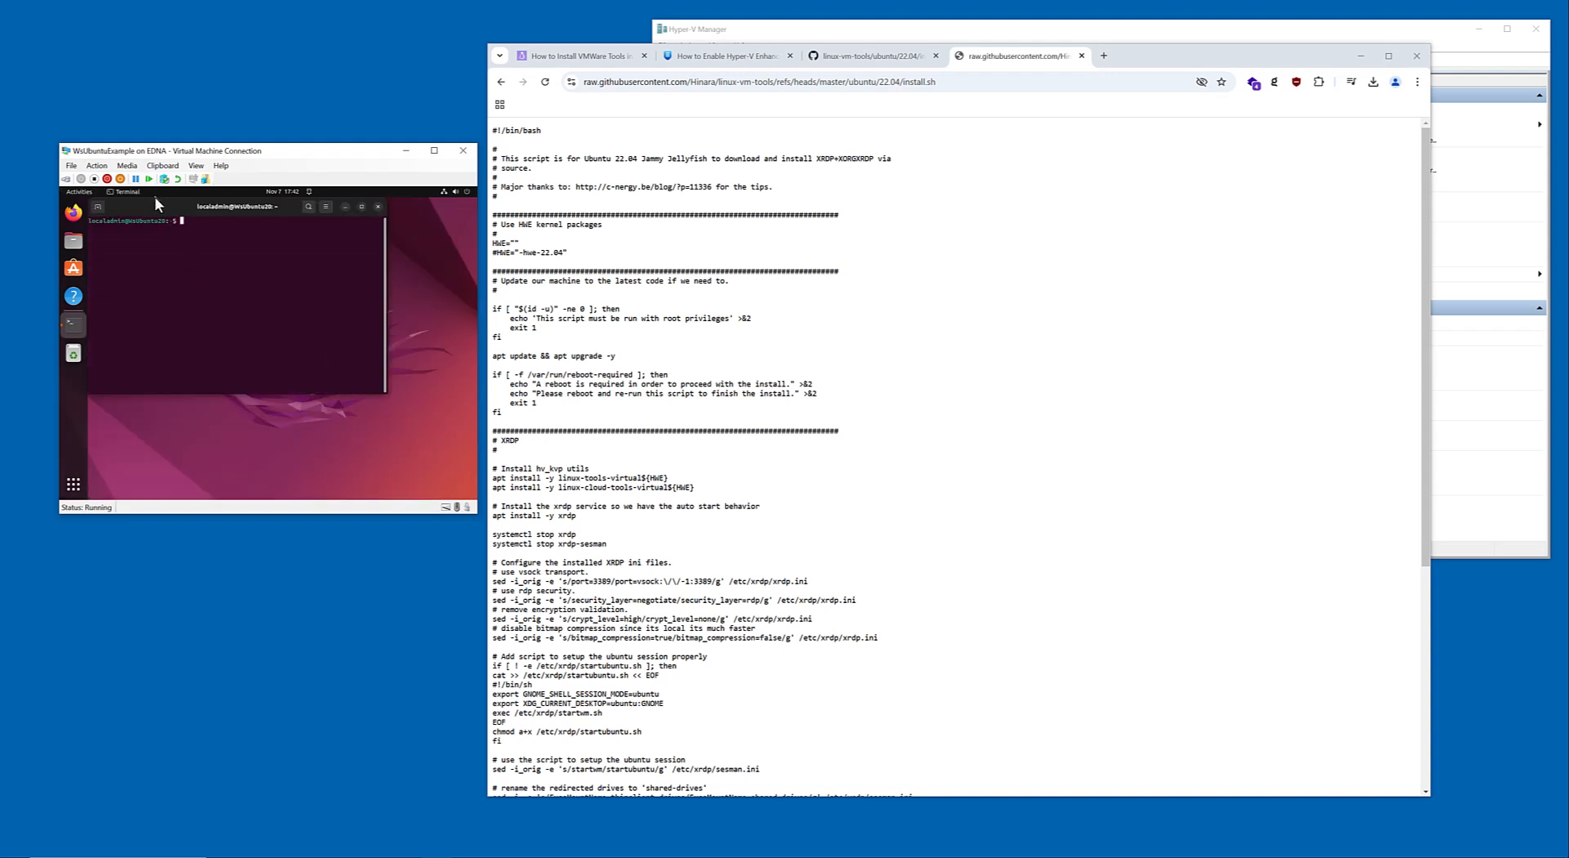
drag(166, 209, 203, 222)
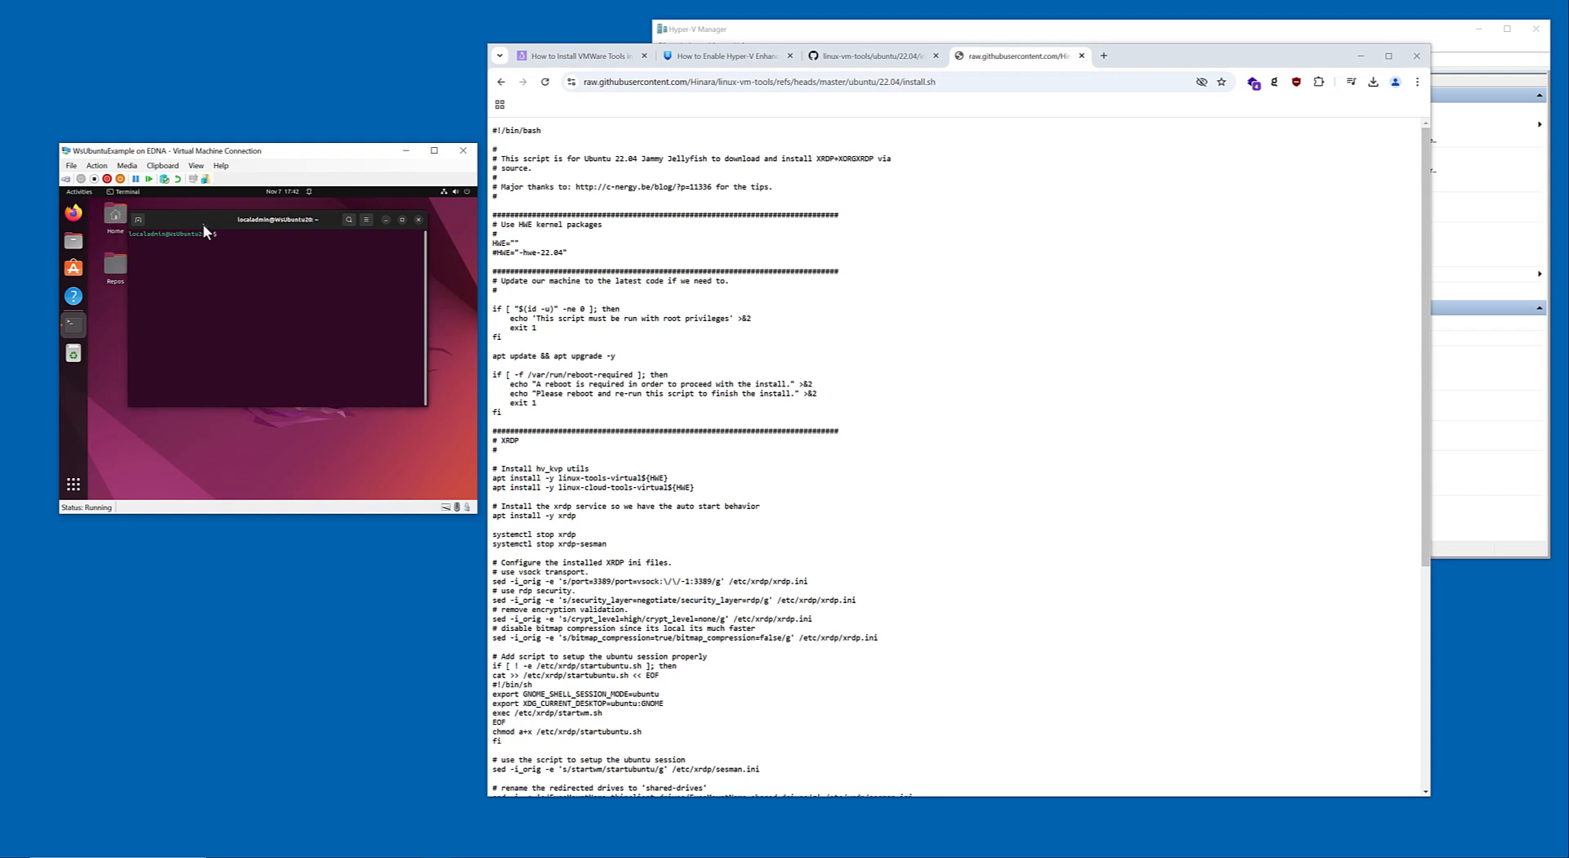
Change to the Downloads directory and rerun the script with sudo ./install.sh, authenticating with the localadmin account's sudo password.
text(cd Downloads/)
key(Return)
text(sudo ./install.sh)
key(Return)
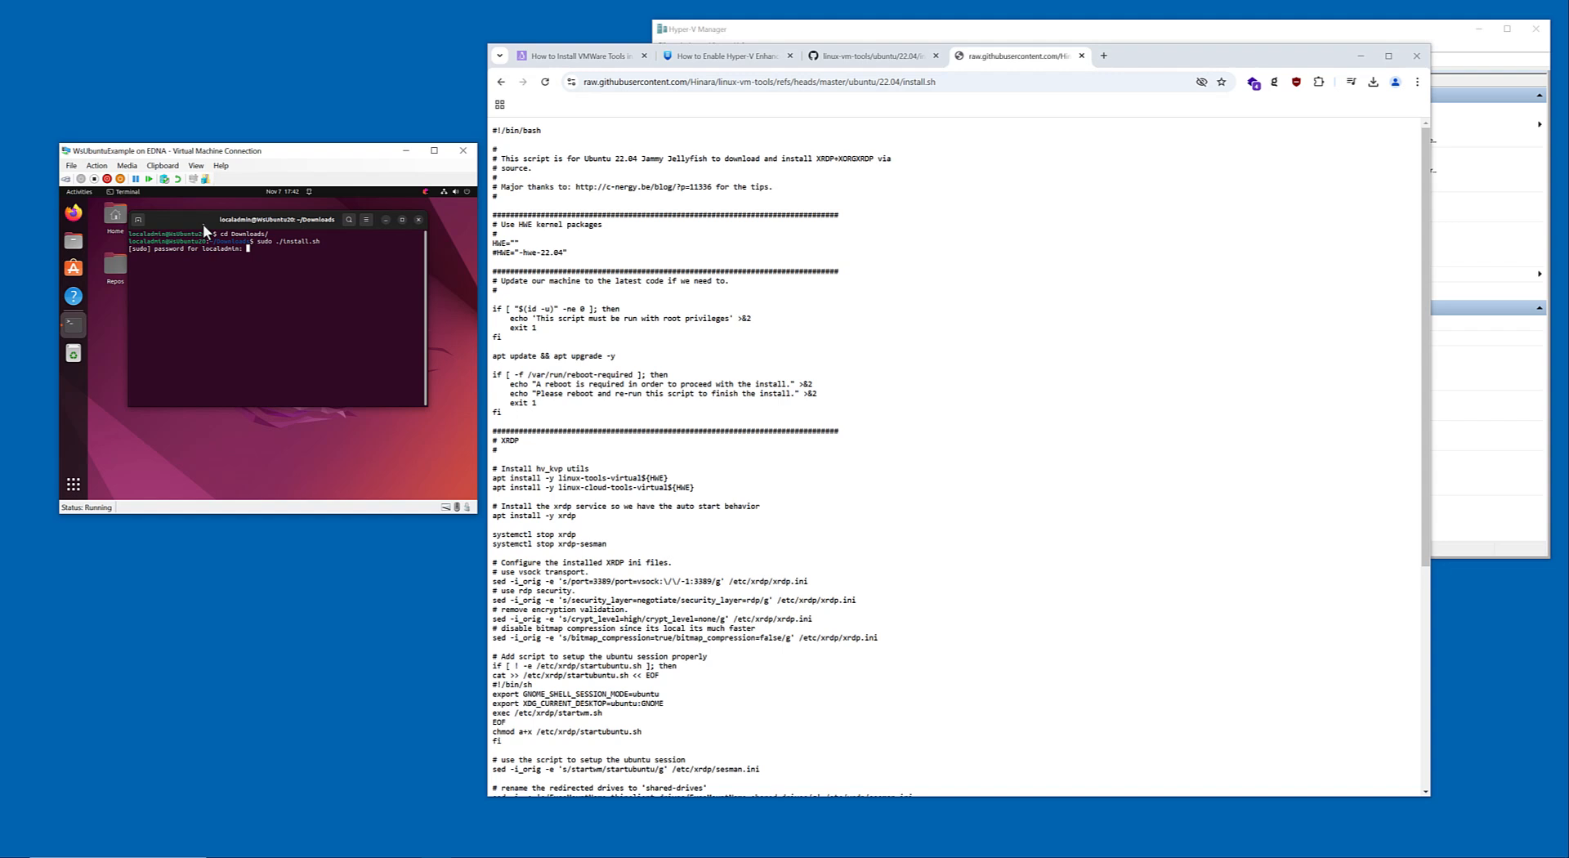
key(Return)
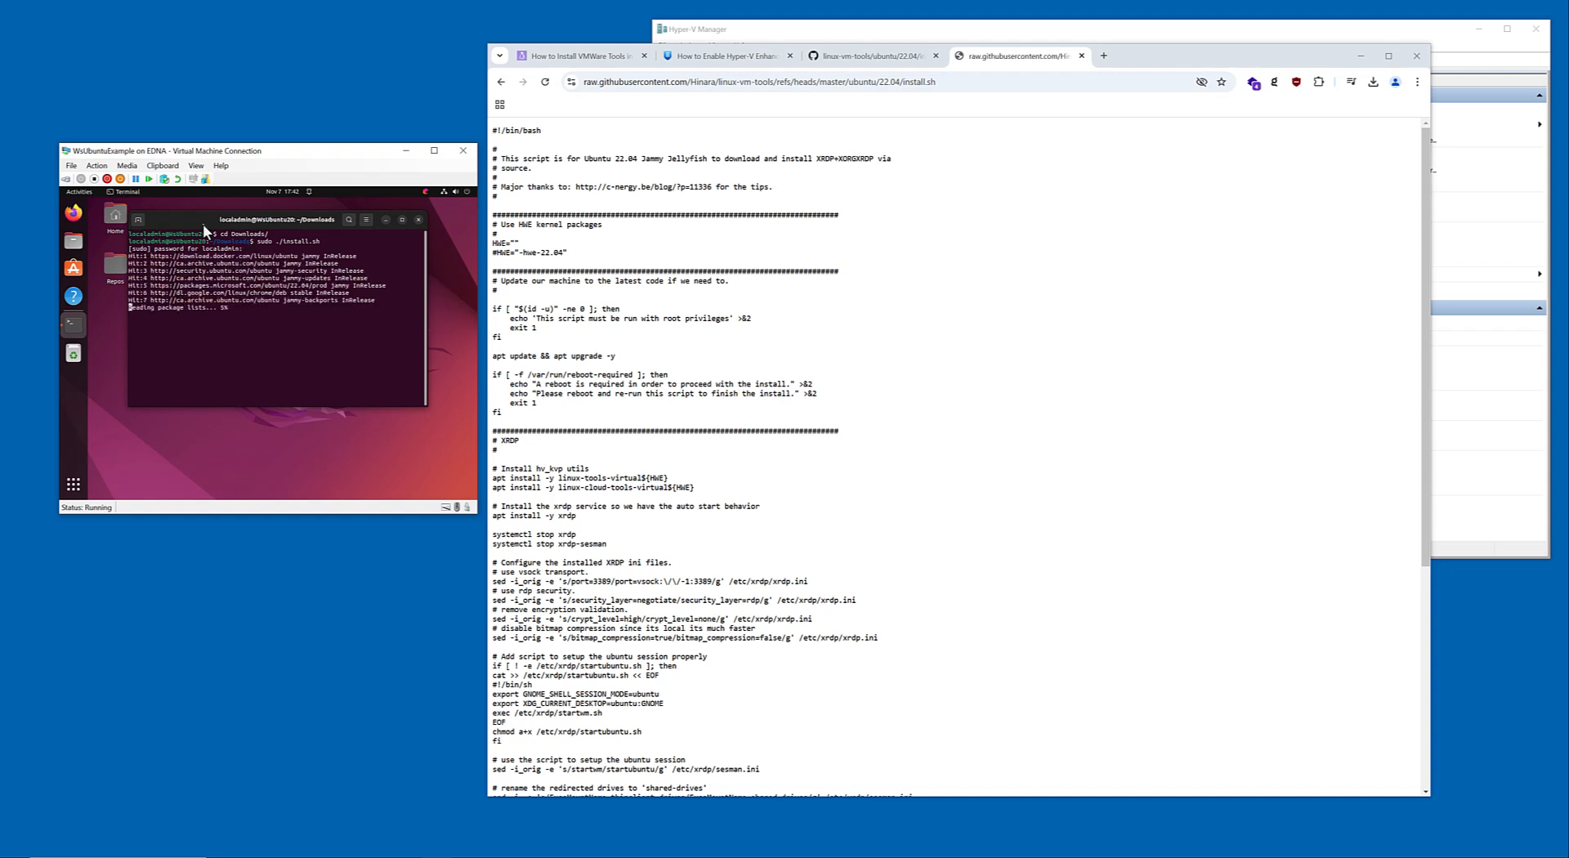
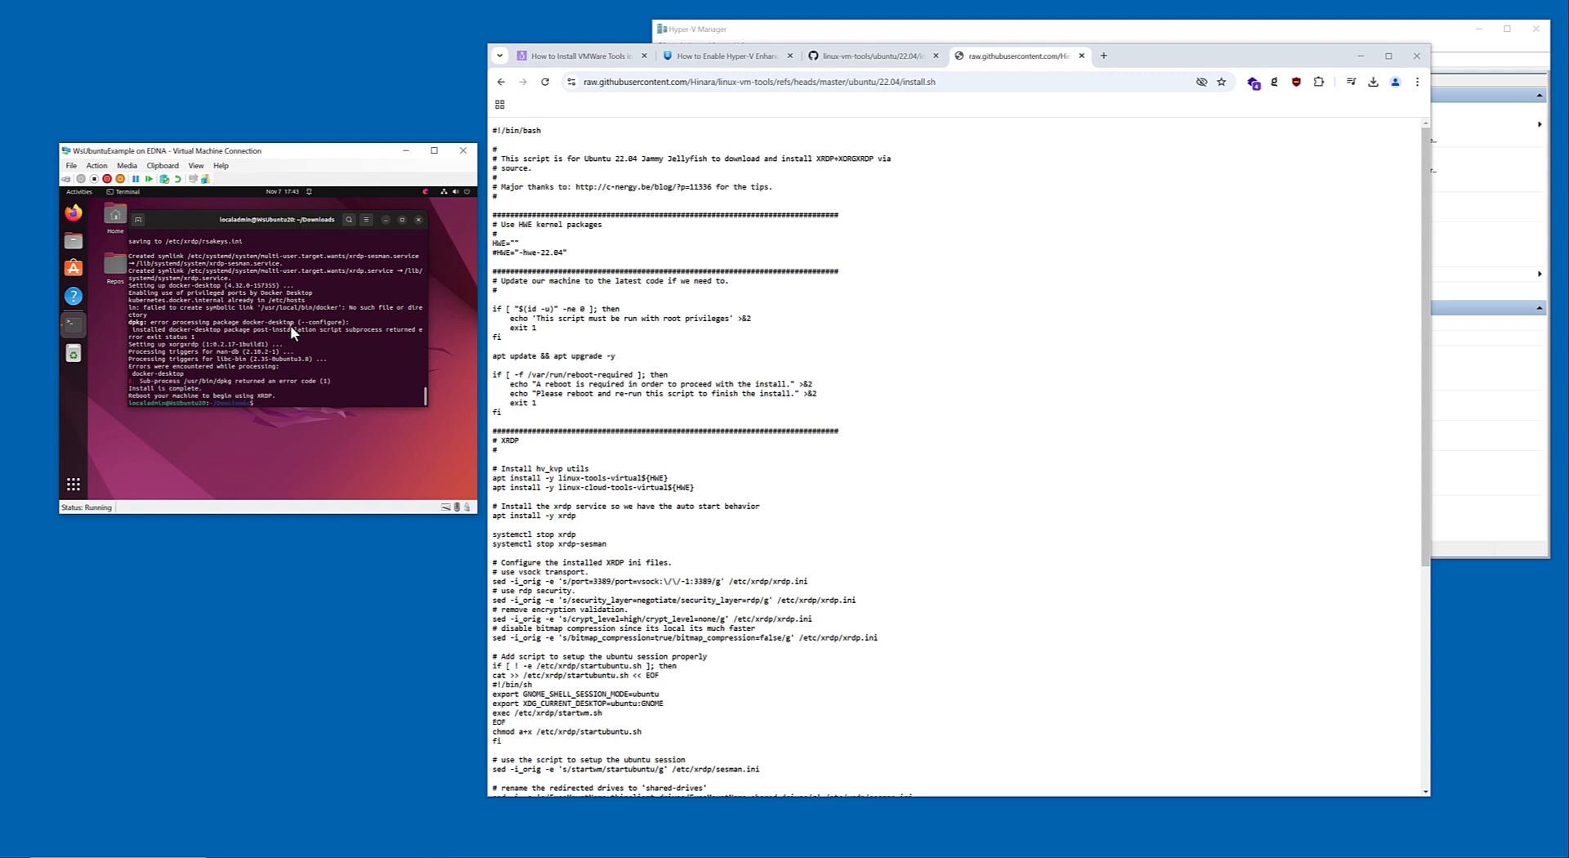
Exit the Terminal session and power off Ubuntu in the WsUbuntuExample virtual machine.
text(exit)
key(Return)
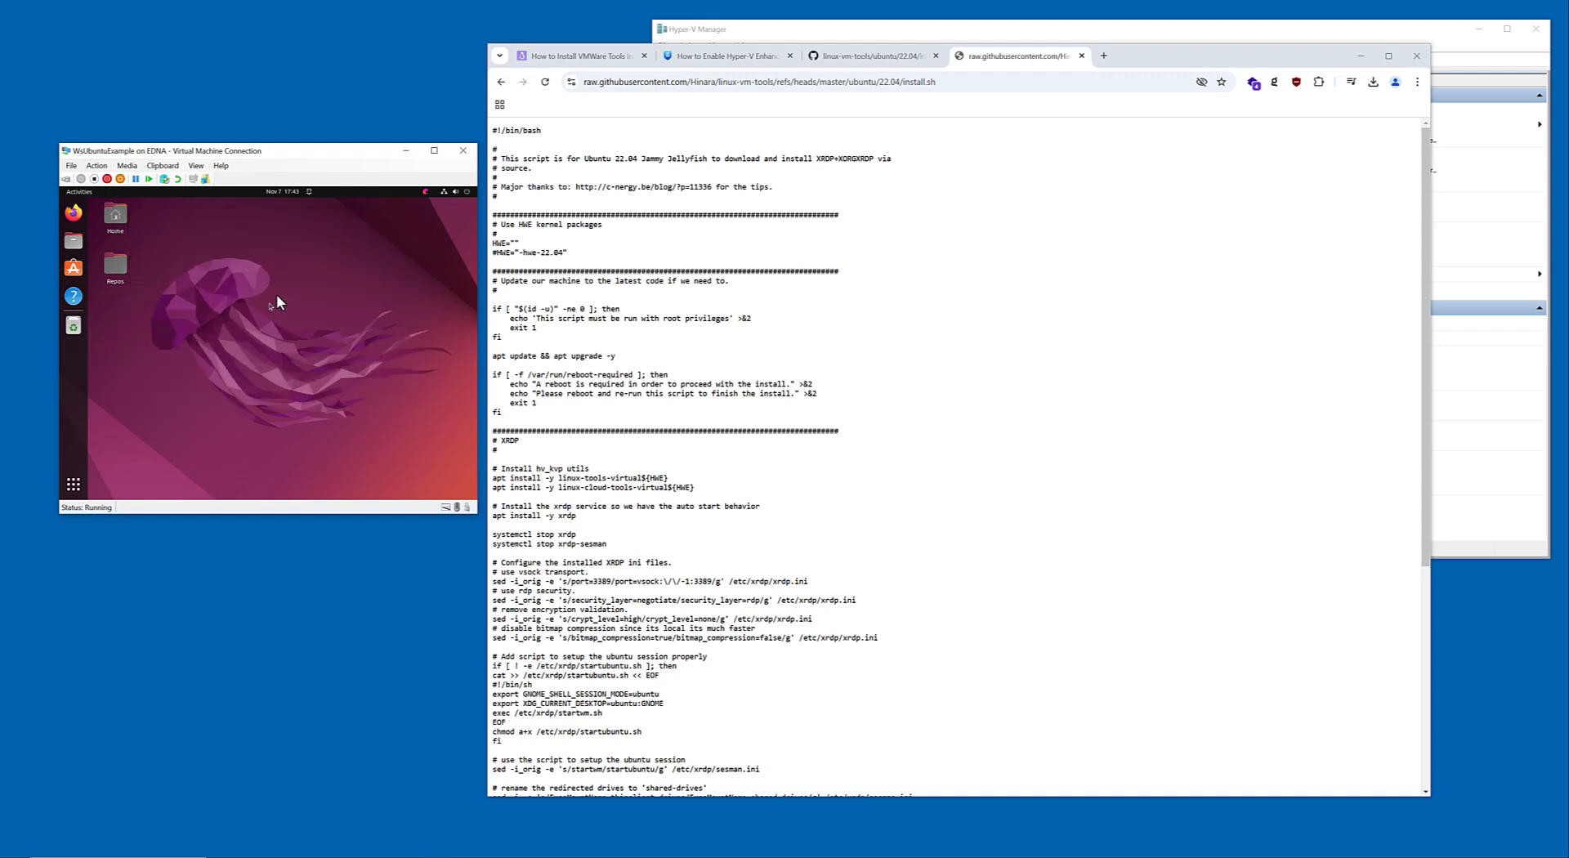
click(464, 190)
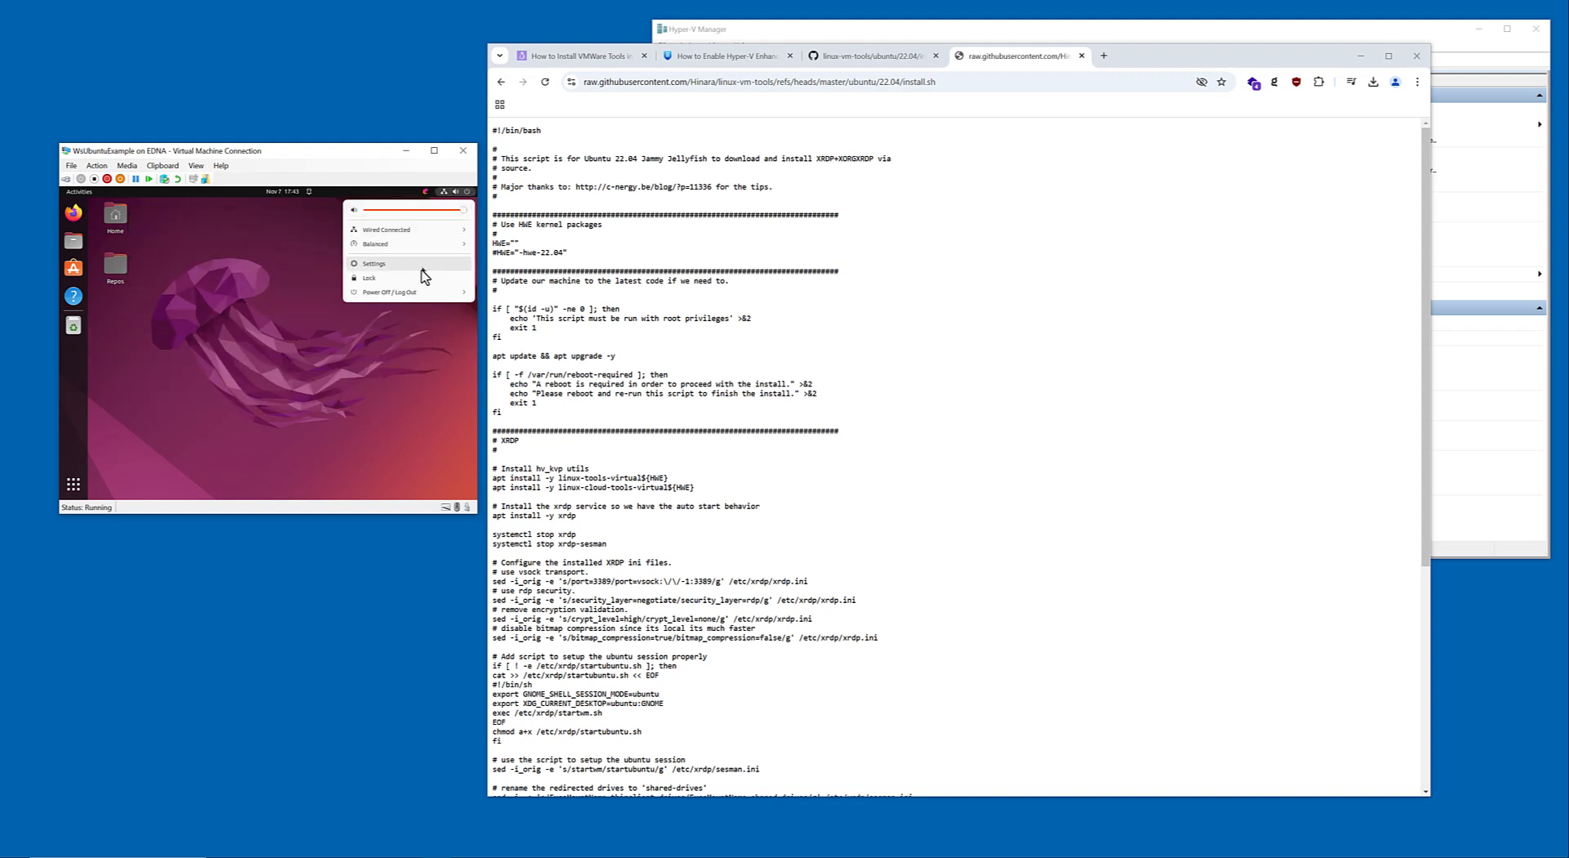
click(414, 292)
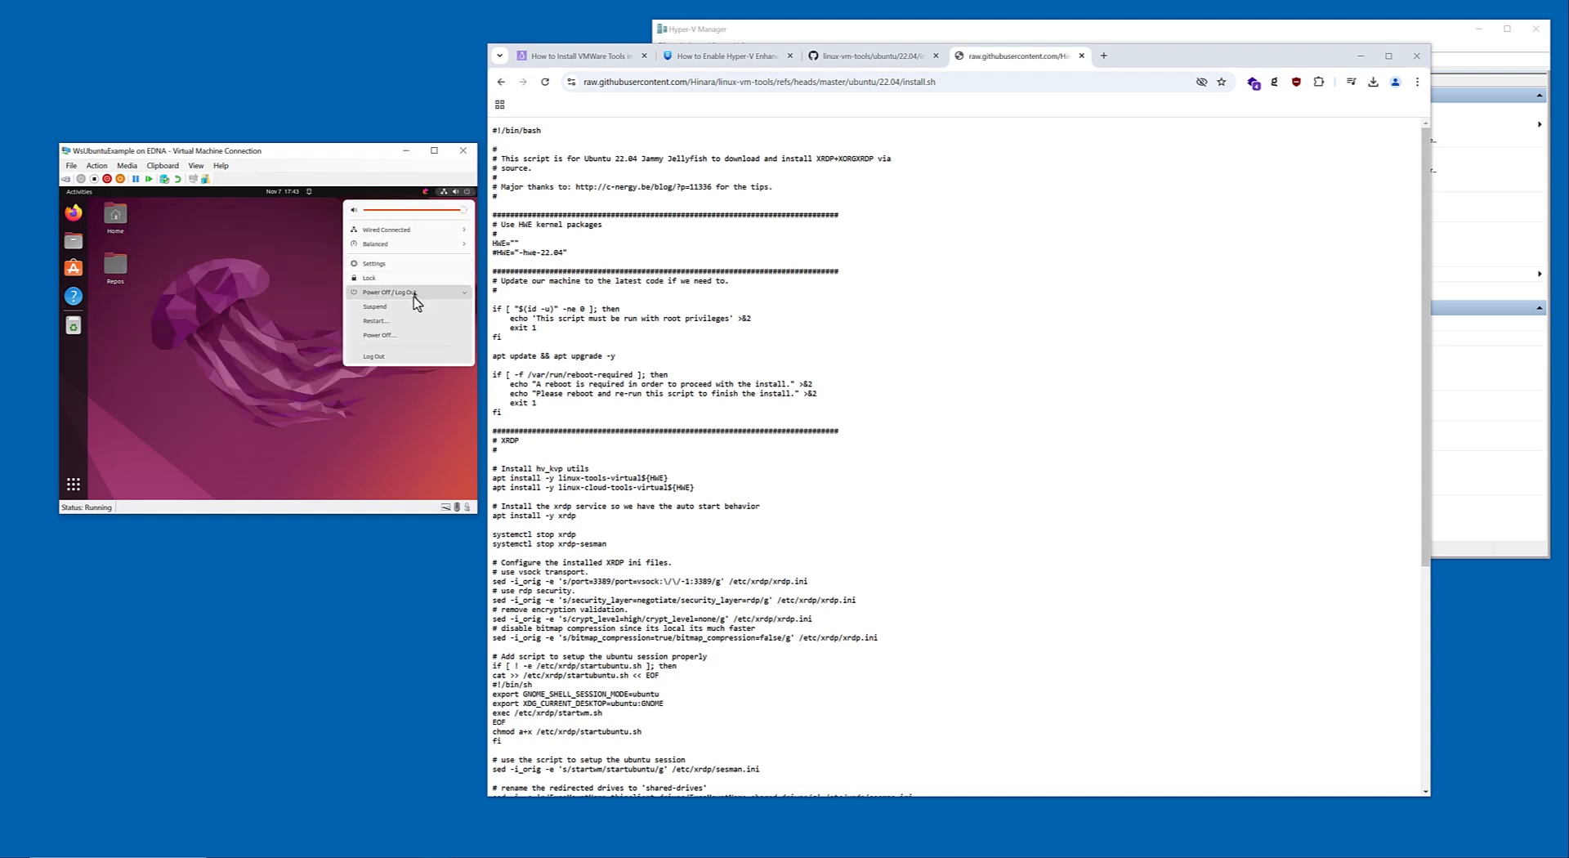
click(406, 339)
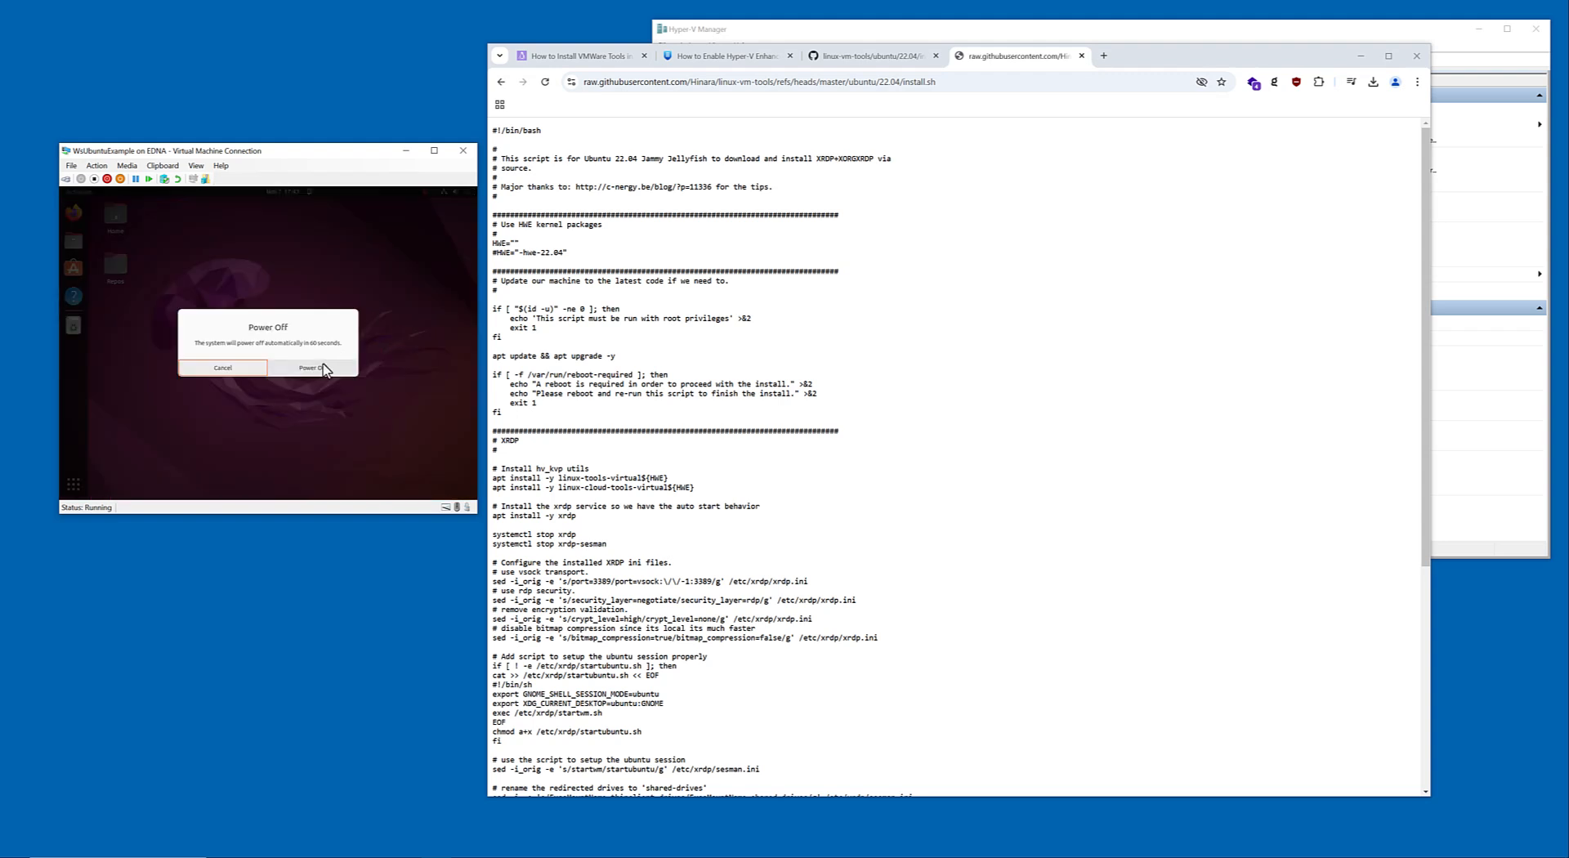
click(327, 372)
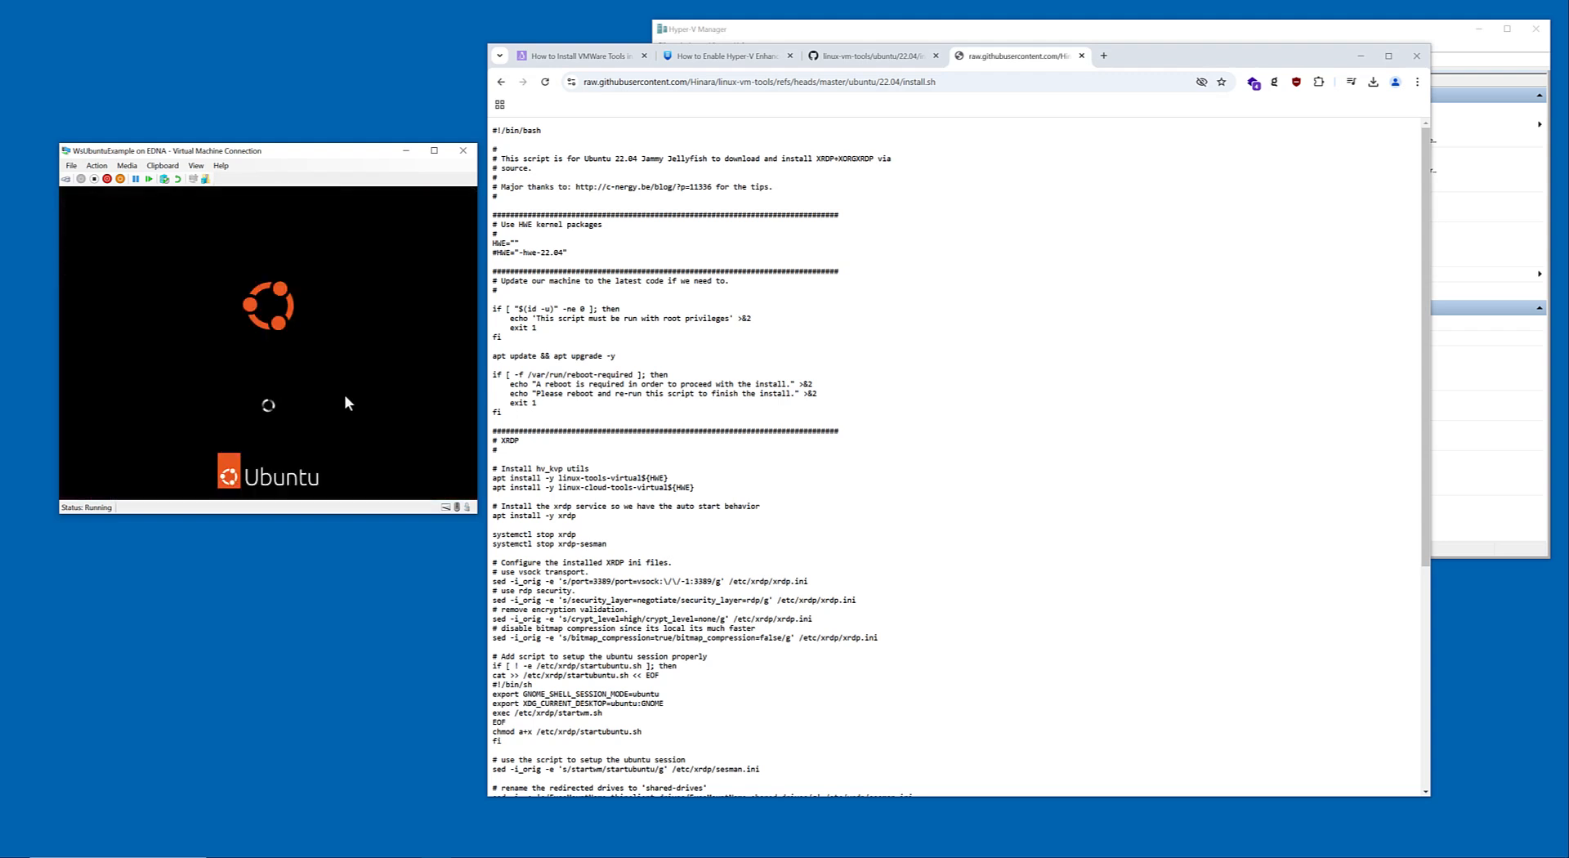
Close the WsUbuntuExample connection window and start that virtual machine from Hyper-V Manager.
click(783, 36)
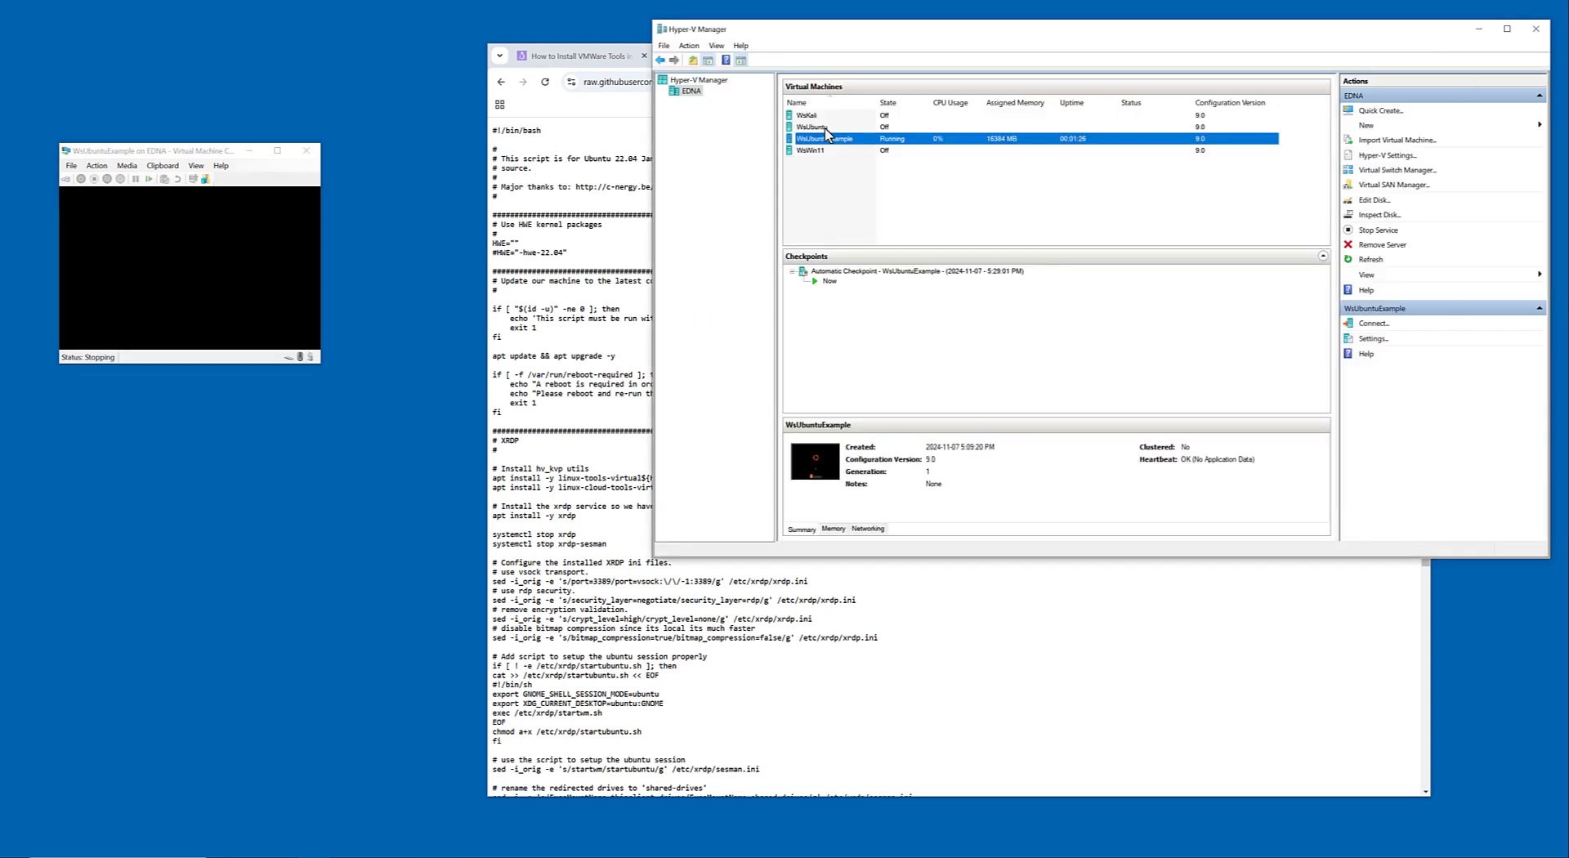
click(438, 150)
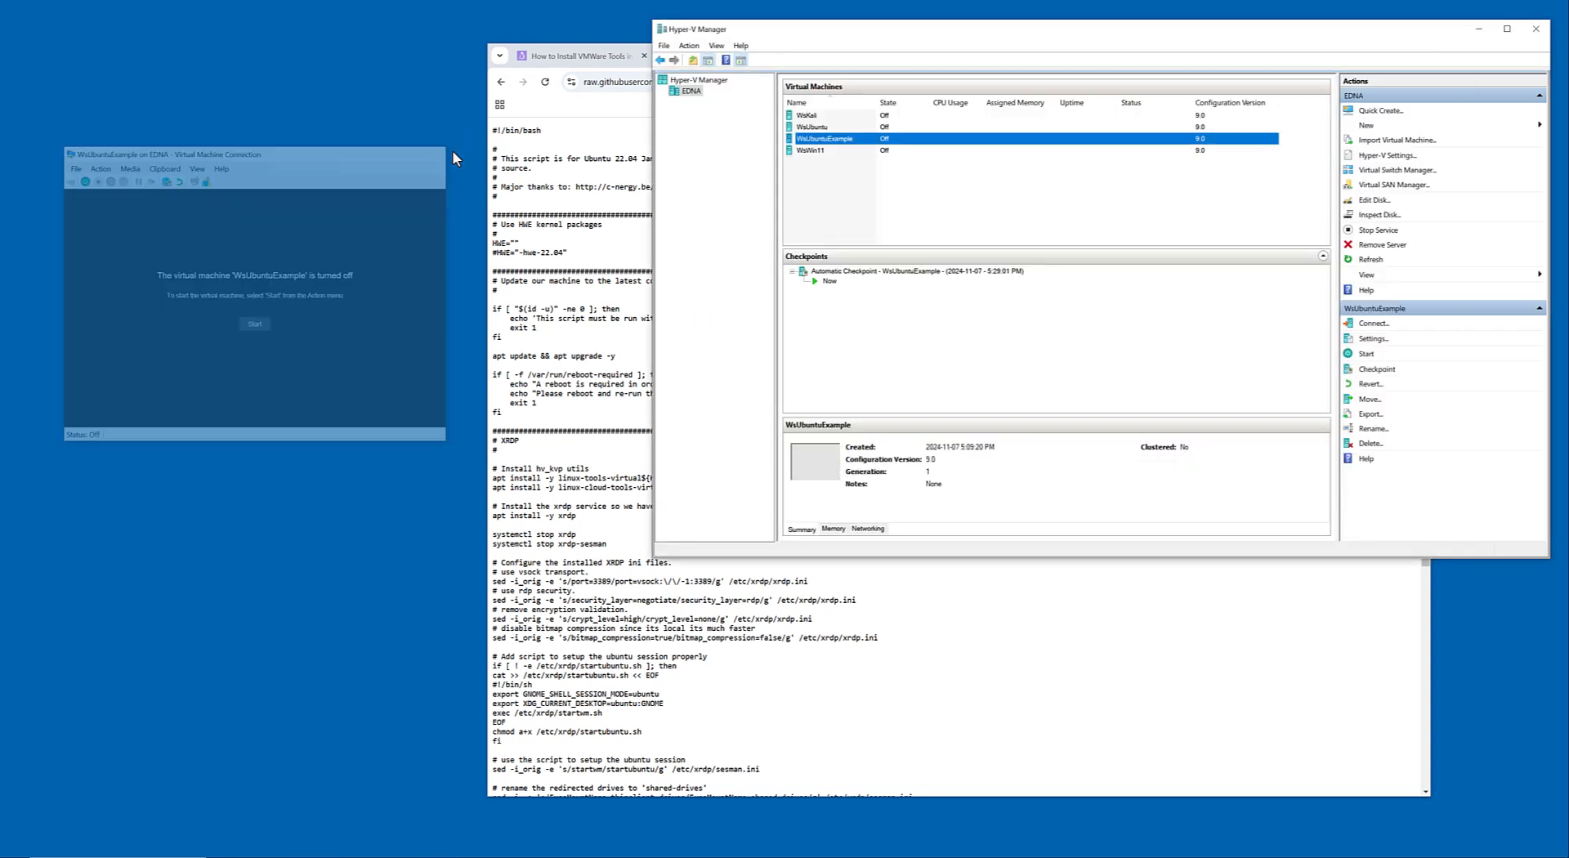
right_click(854, 144)
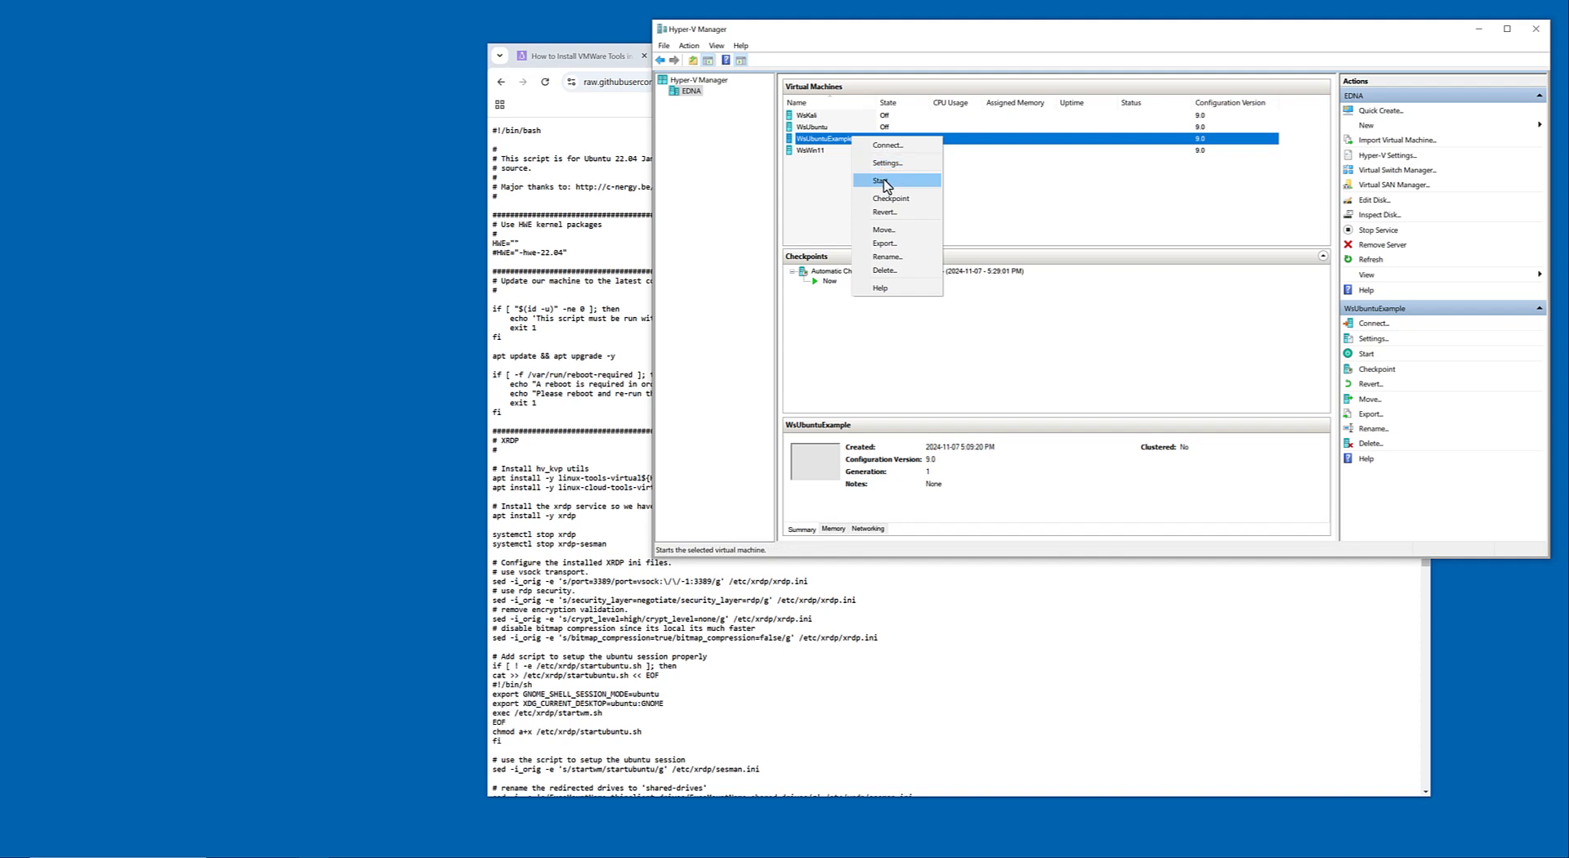
click(886, 185)
click(808, 473)
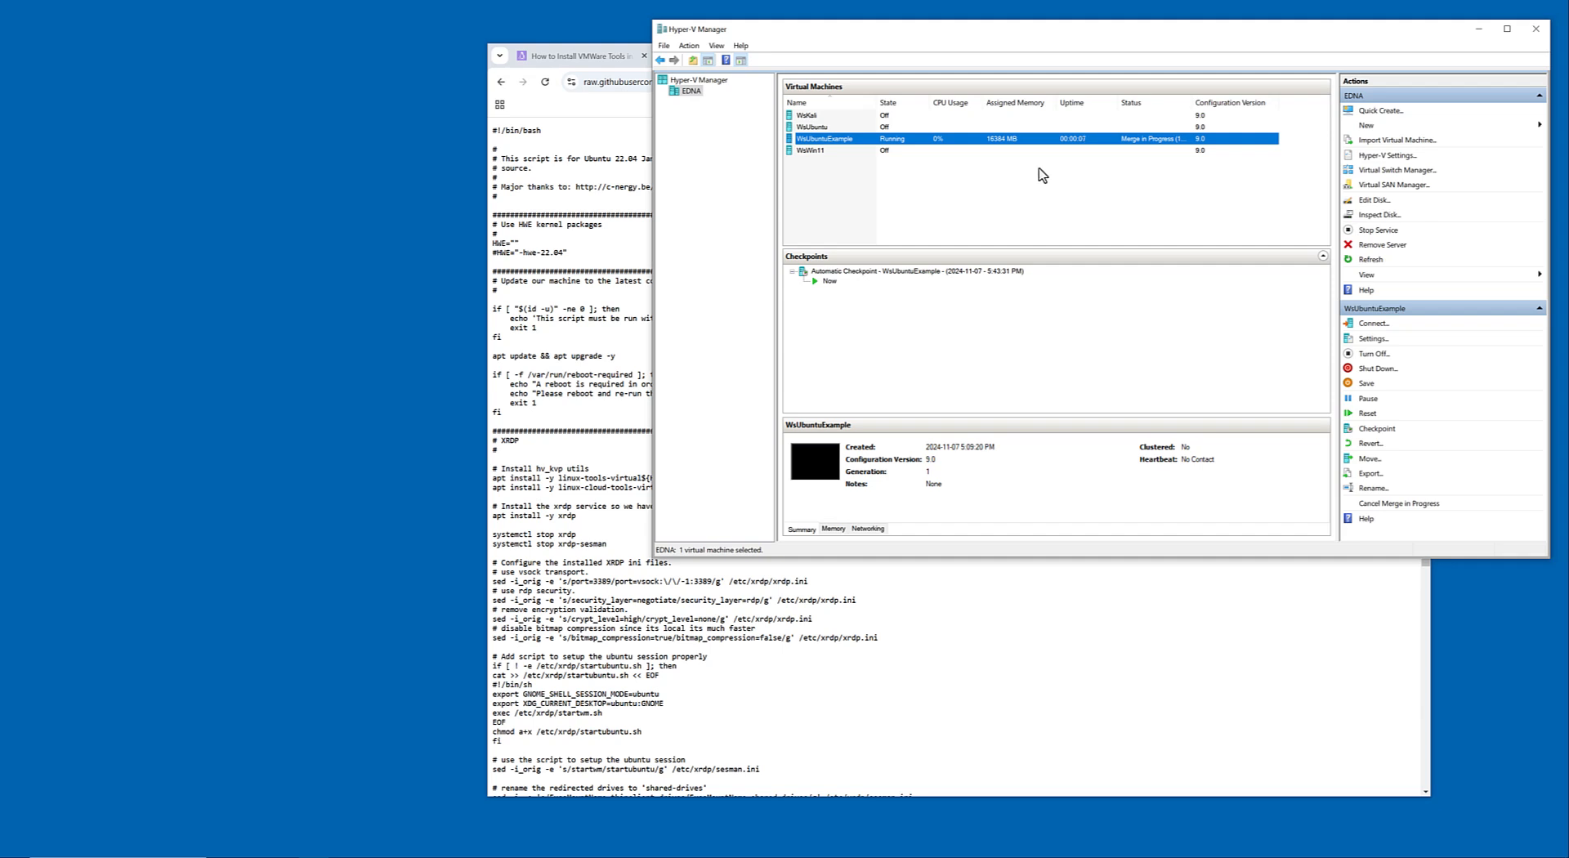
Widen the Status column in the virtual machines list to watch the merge, and clear the browser off the desktop.
drag(1192, 102, 1228, 102)
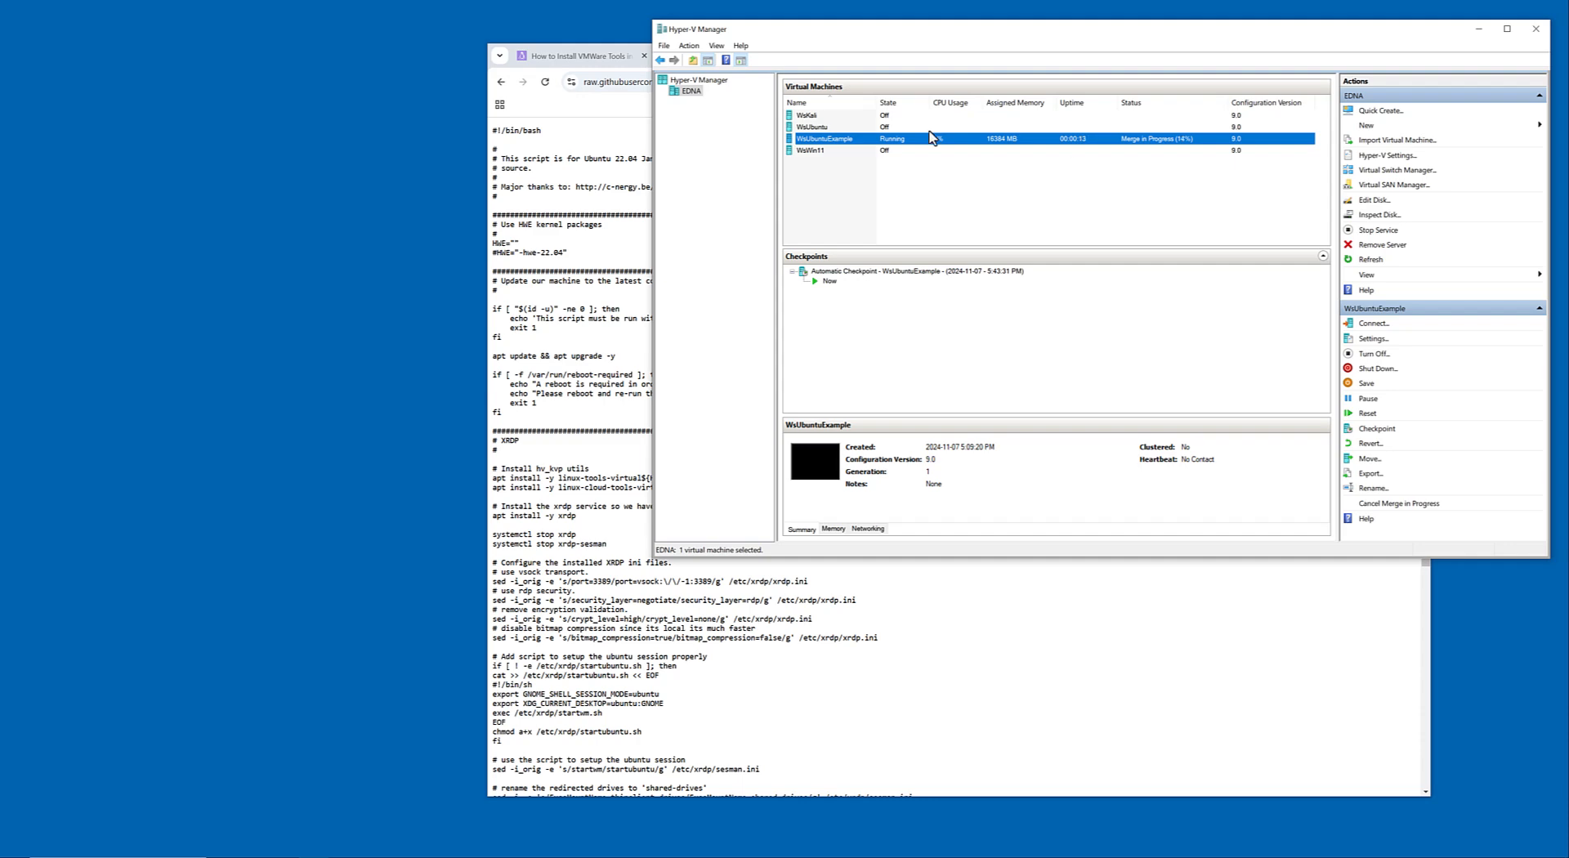
click(572, 58)
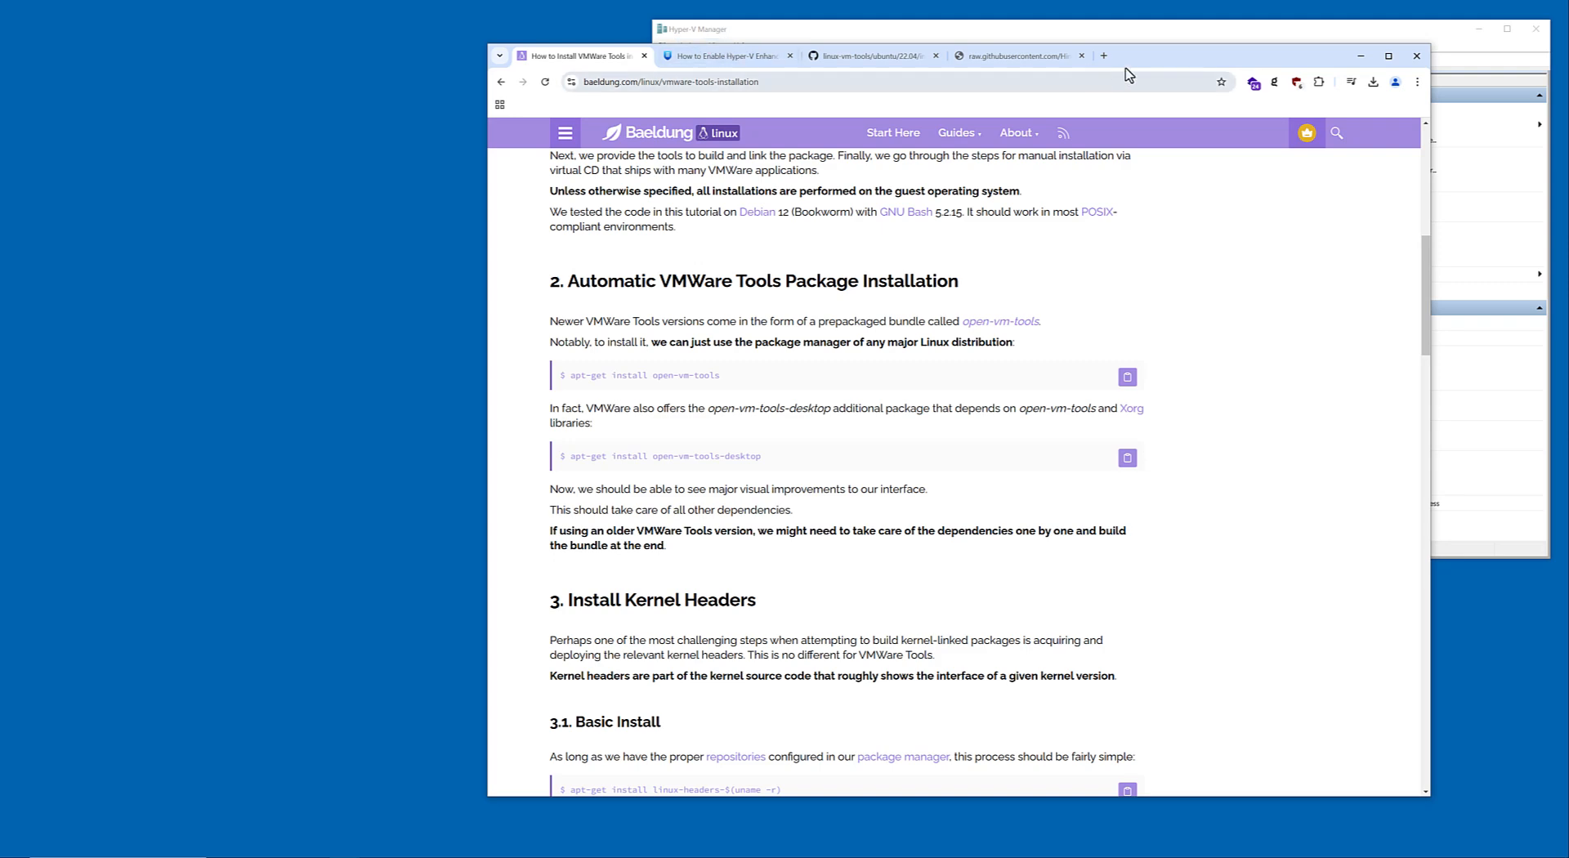
click(1361, 55)
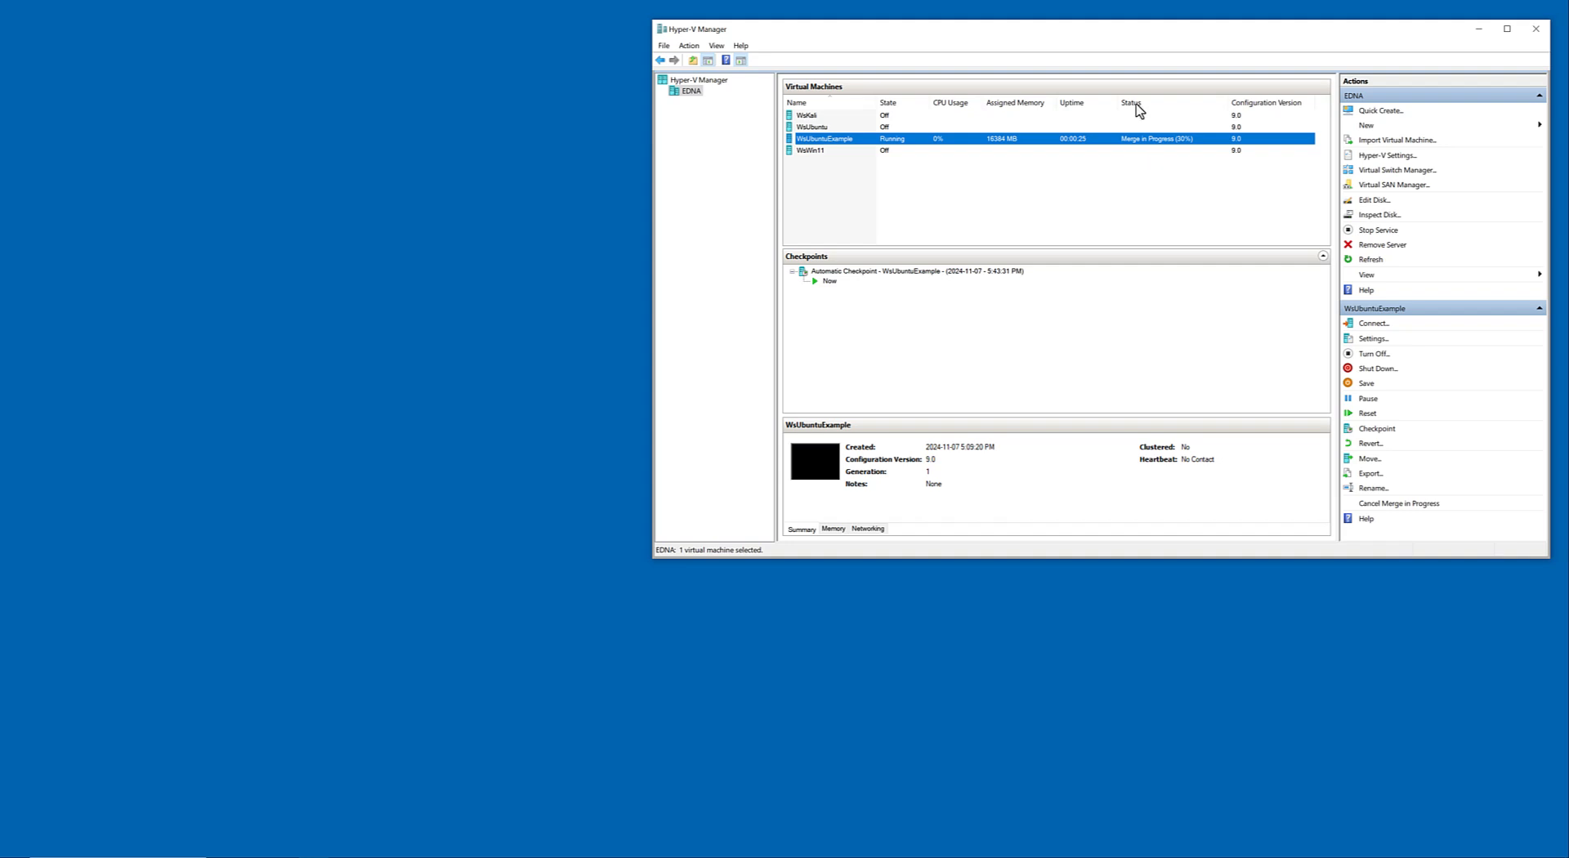
drag(1128, 34, 1103, 75)
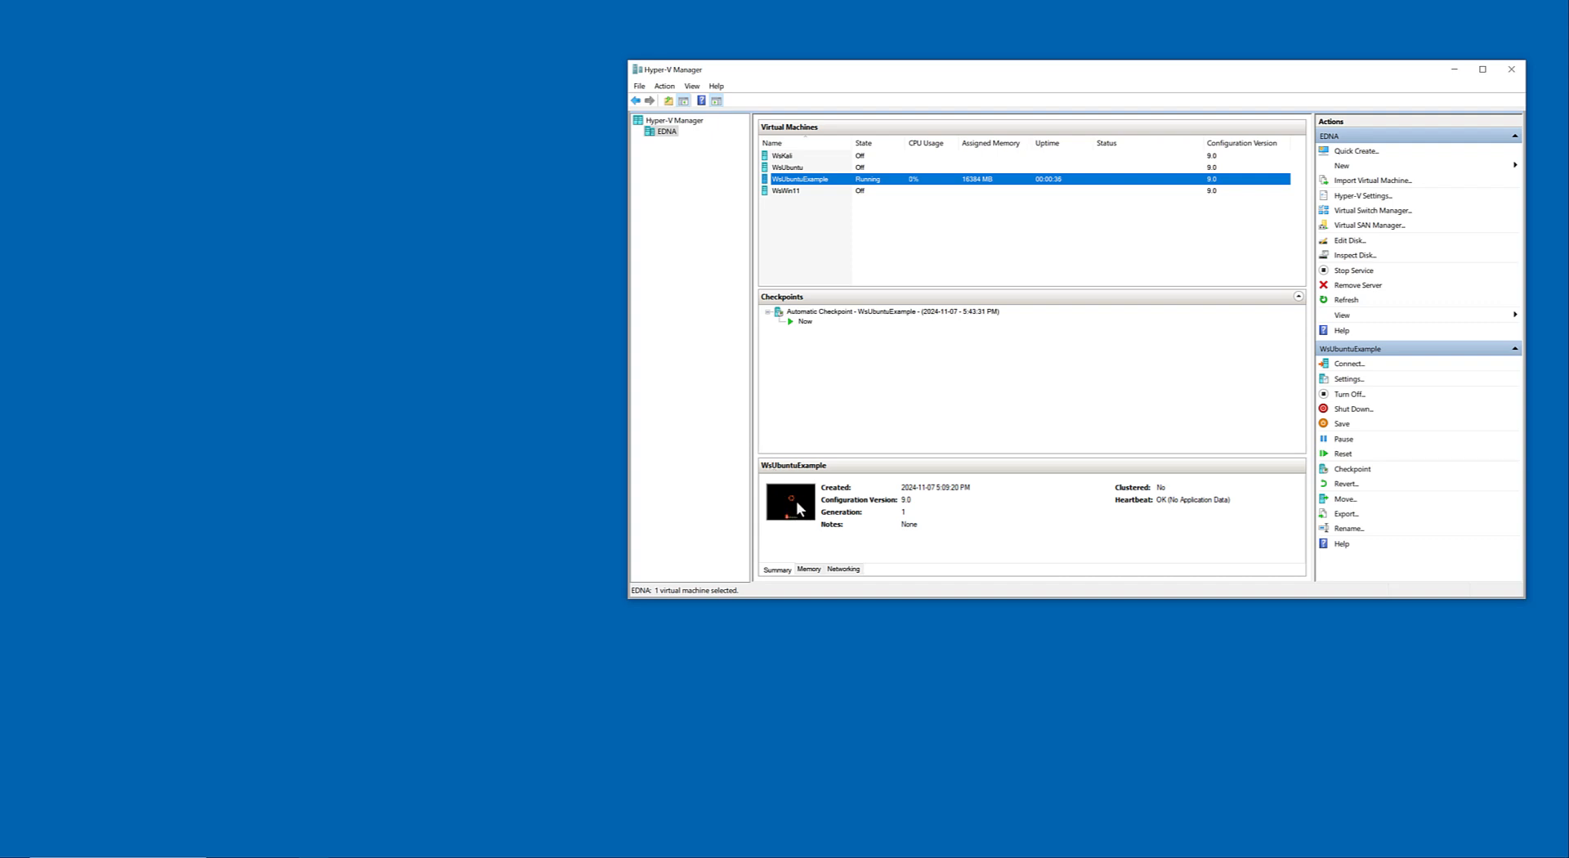
Connect to the running WsUbuntuExample virtual machine and look through its hardware and management settings, cancelling without changes.
right_click(921, 183)
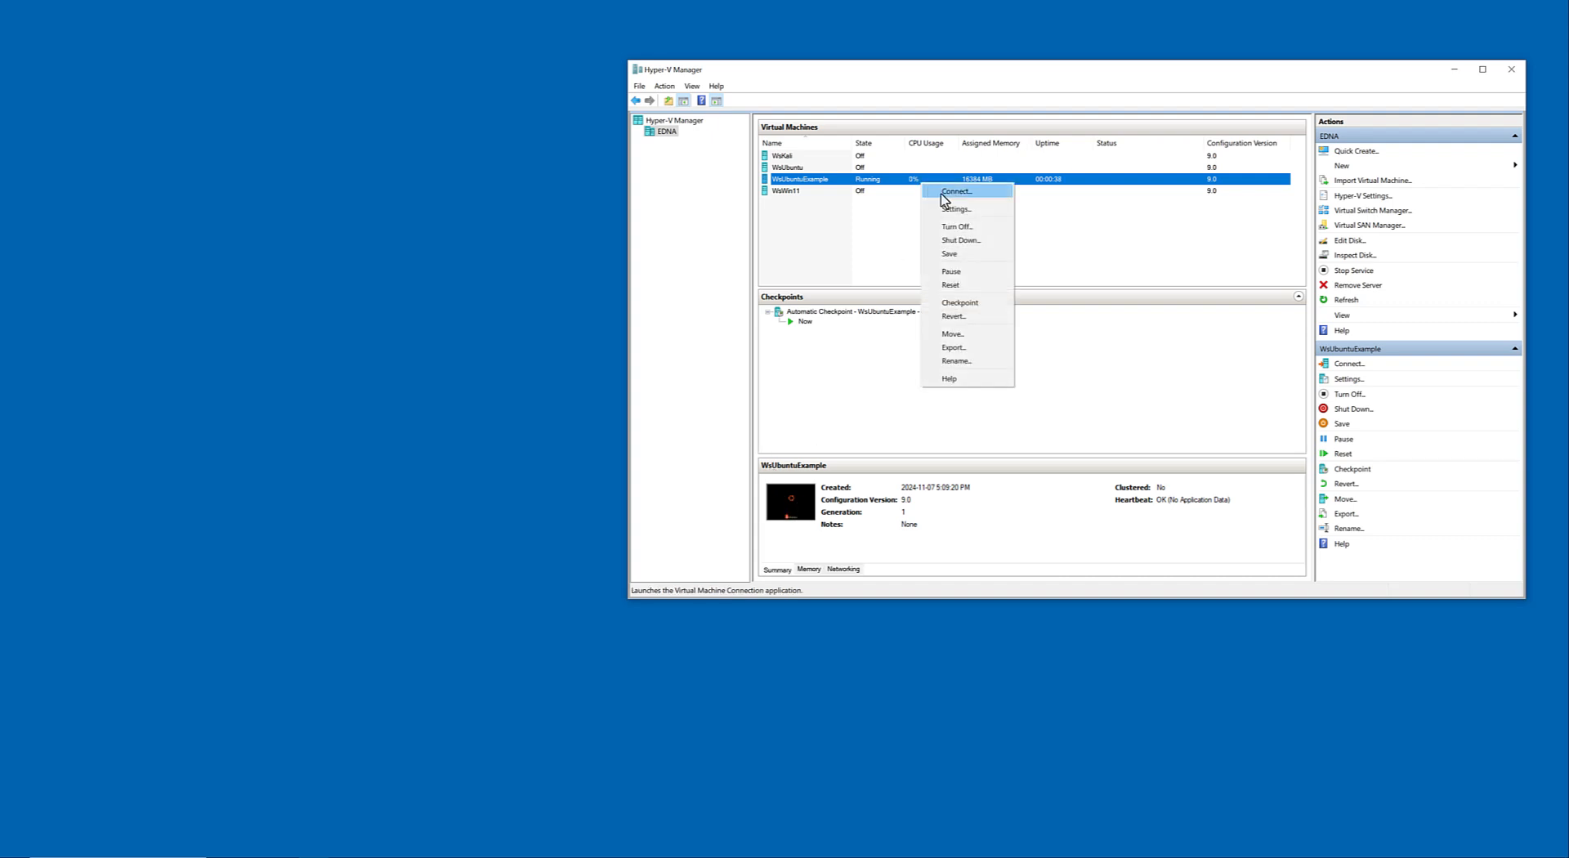
click(942, 192)
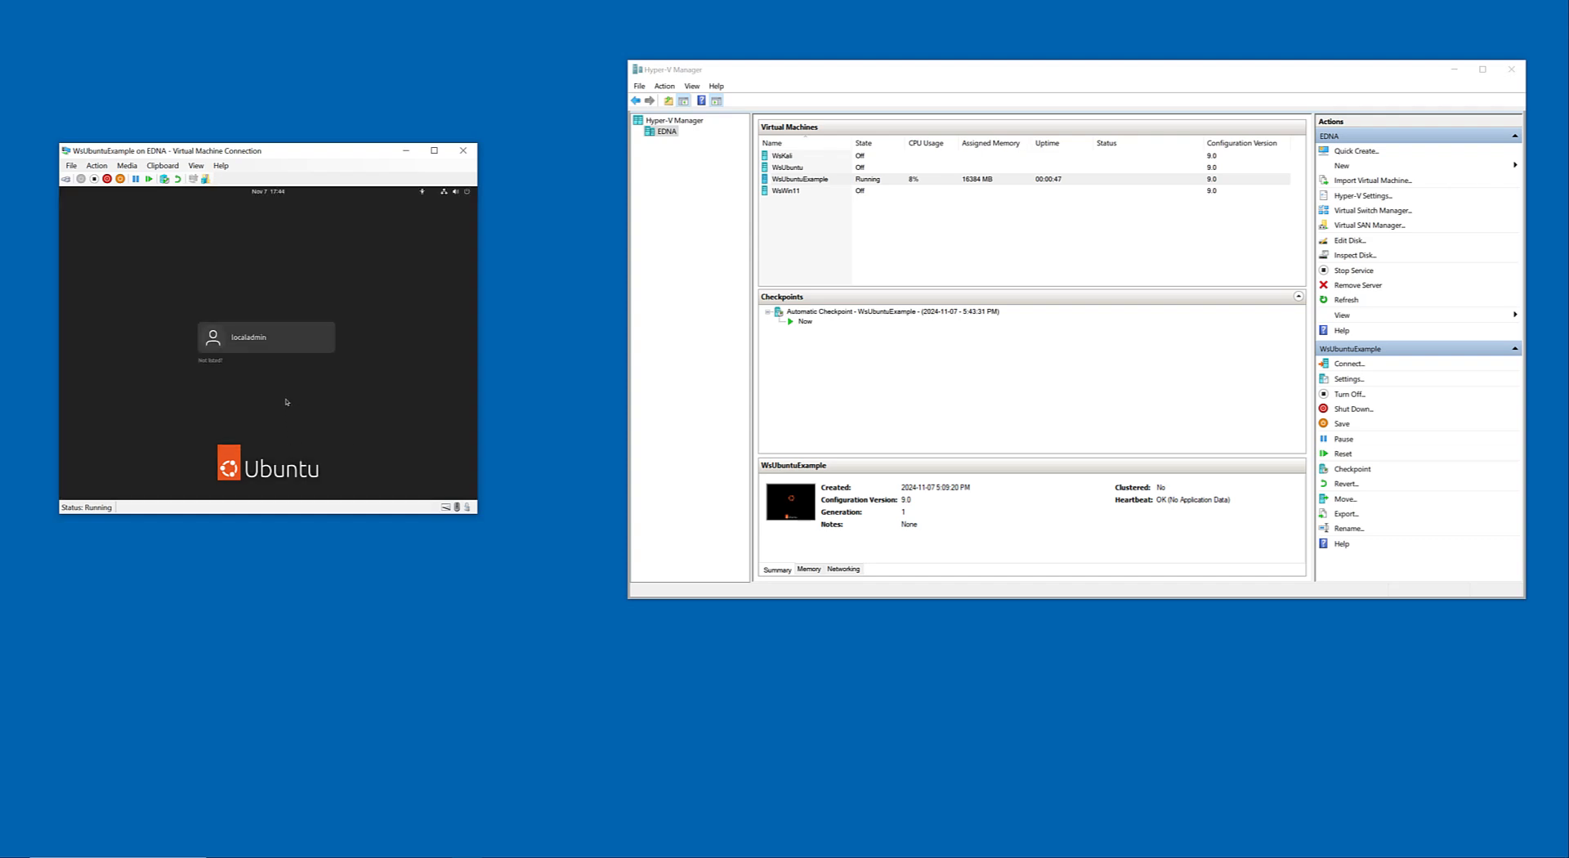
click(1354, 380)
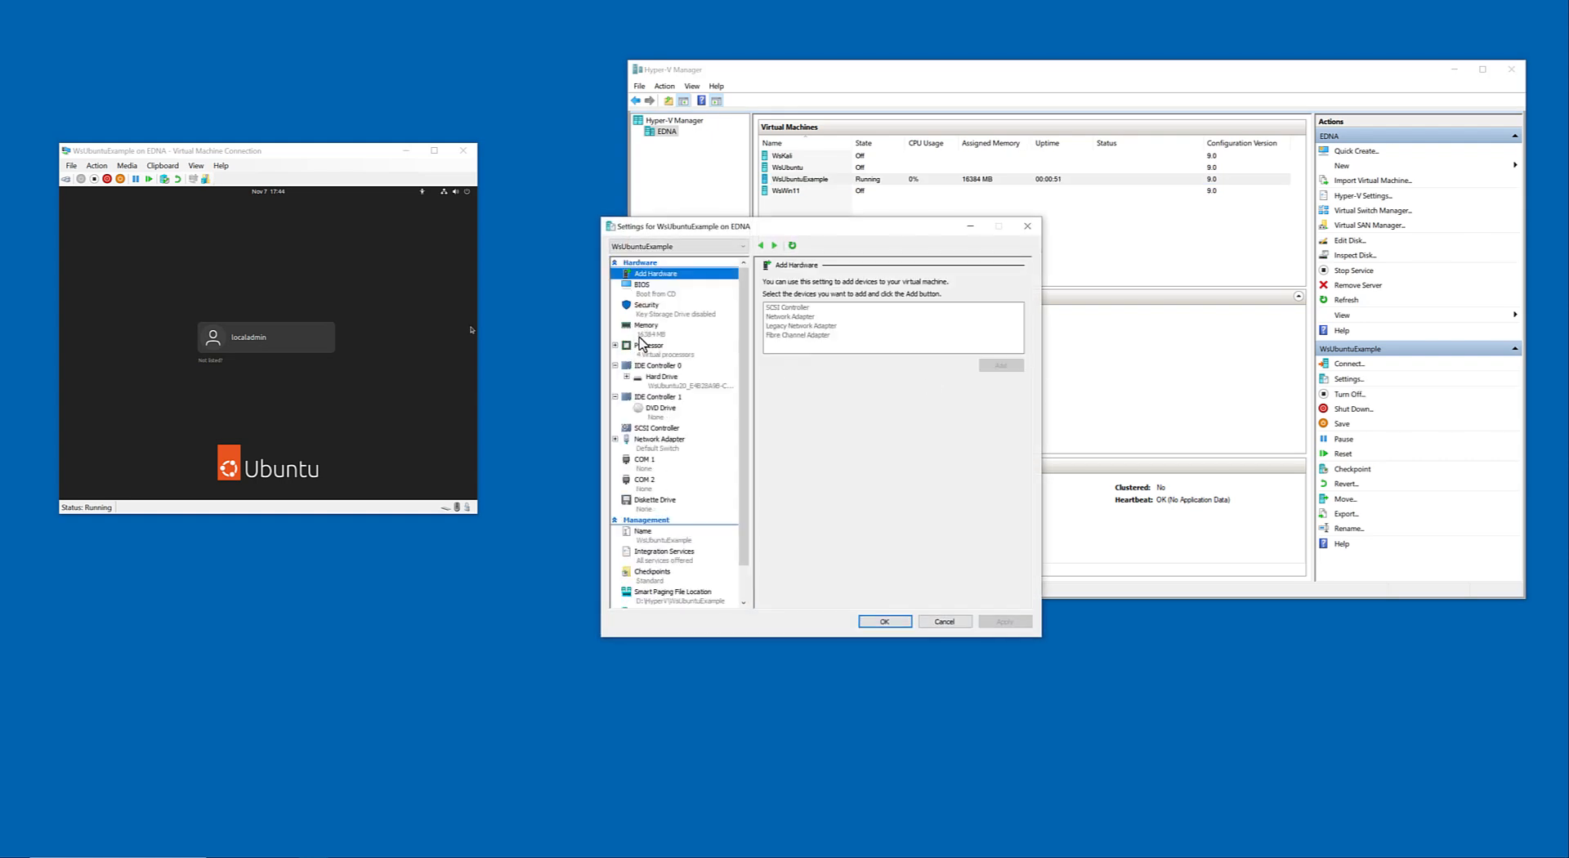
scroll(651, 363, down, 1)
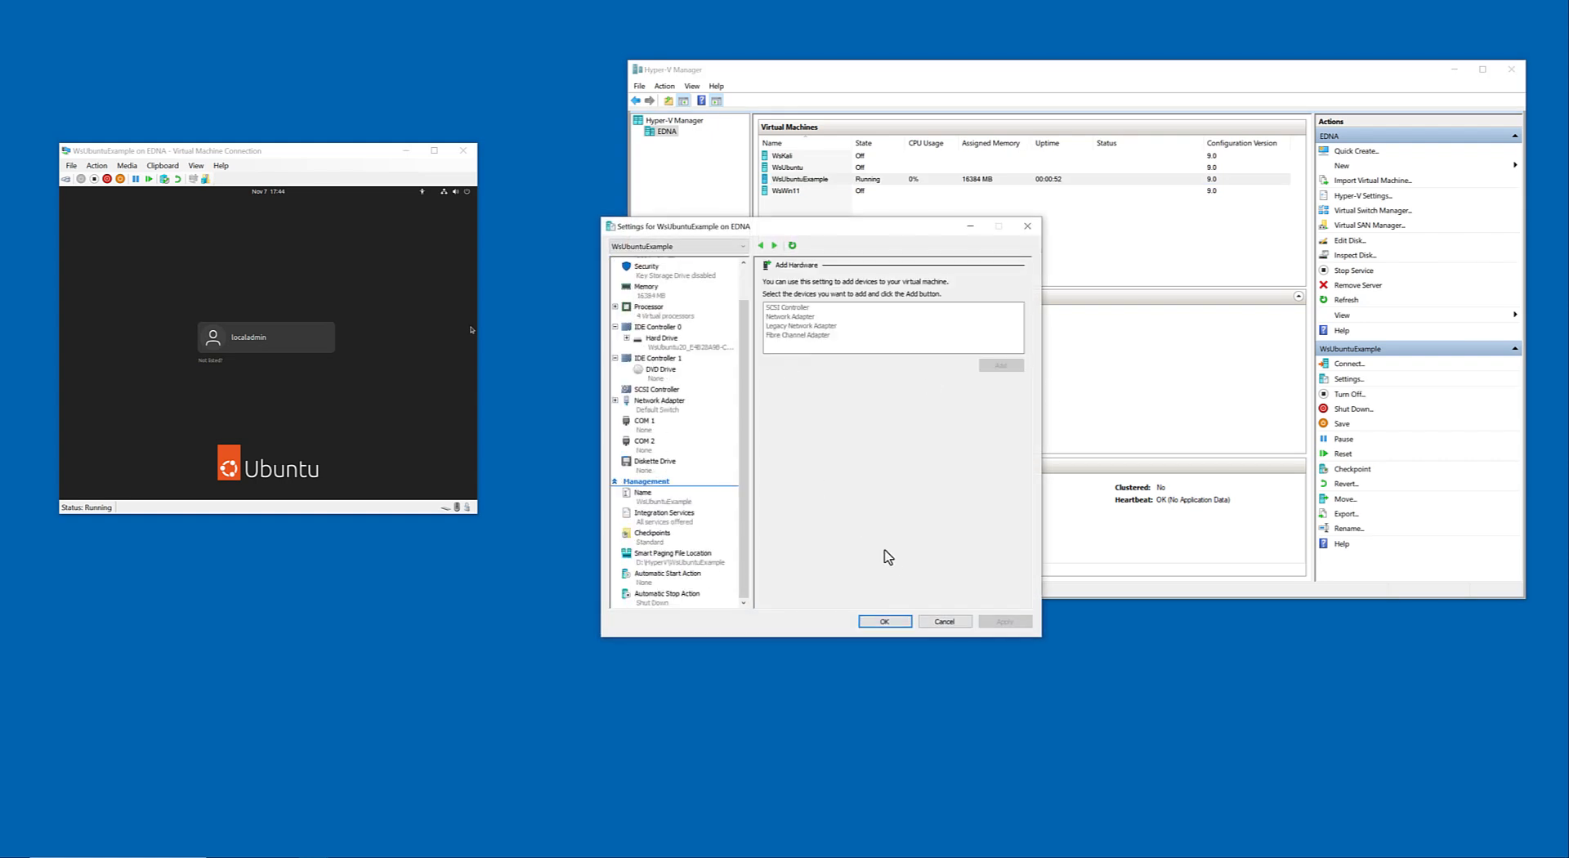
click(944, 621)
click(196, 308)
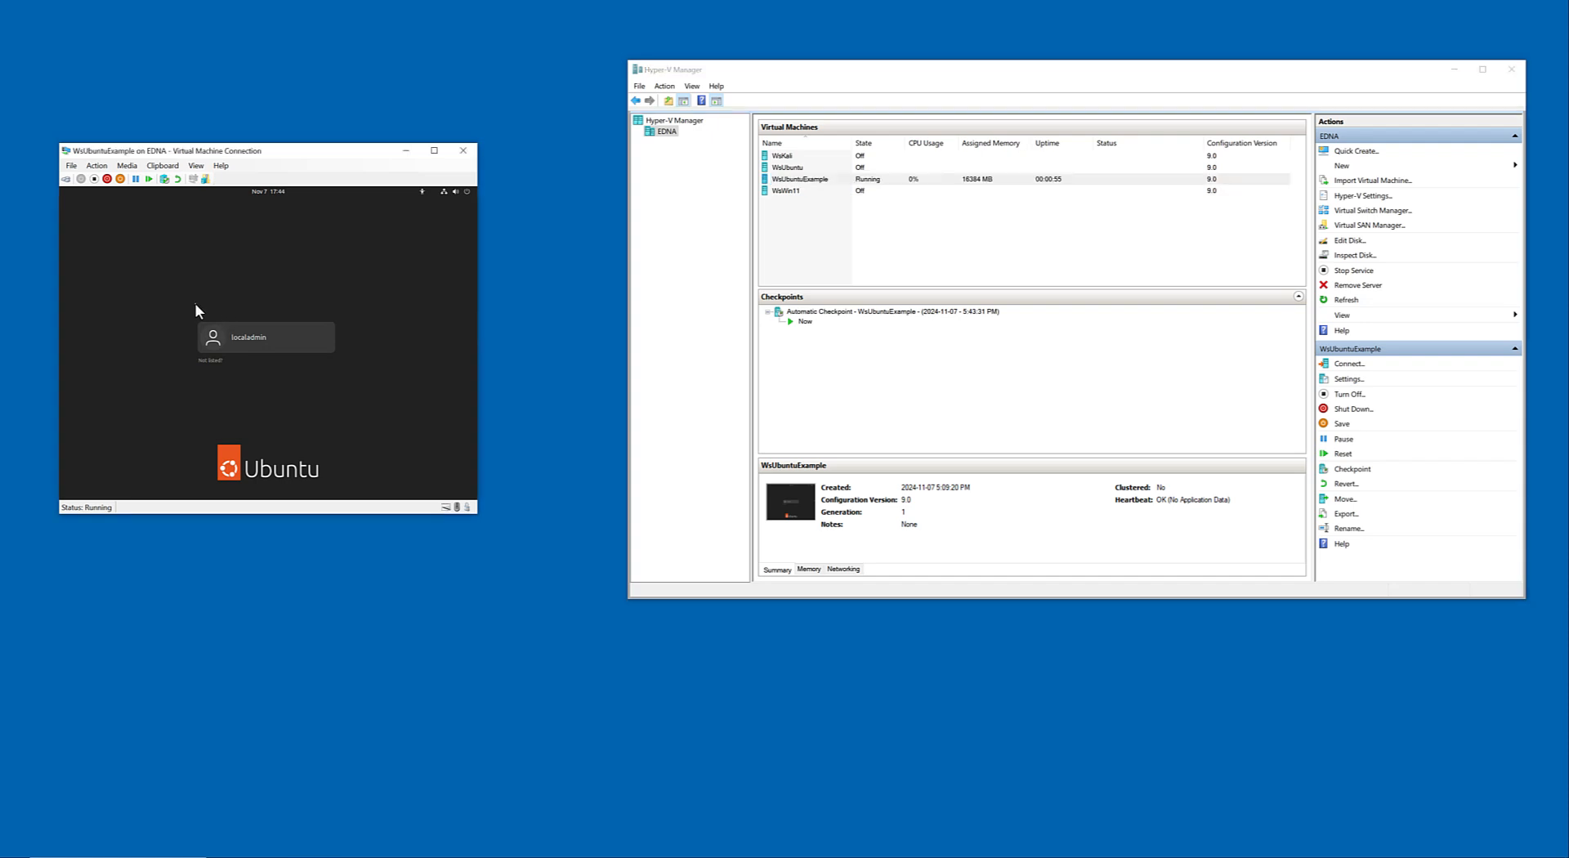
click(467, 193)
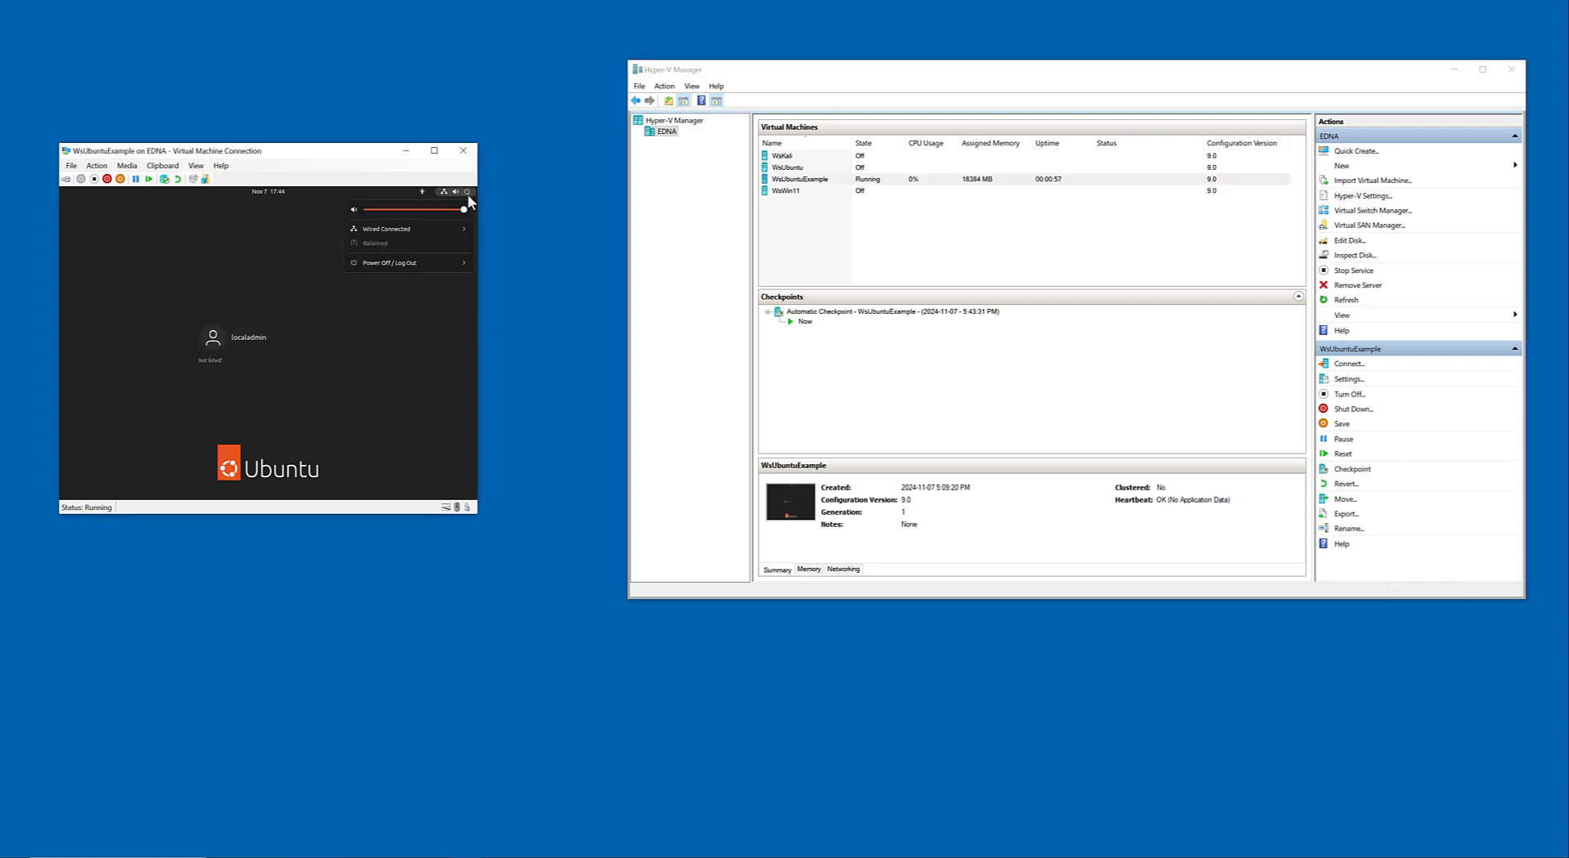
click(410, 267)
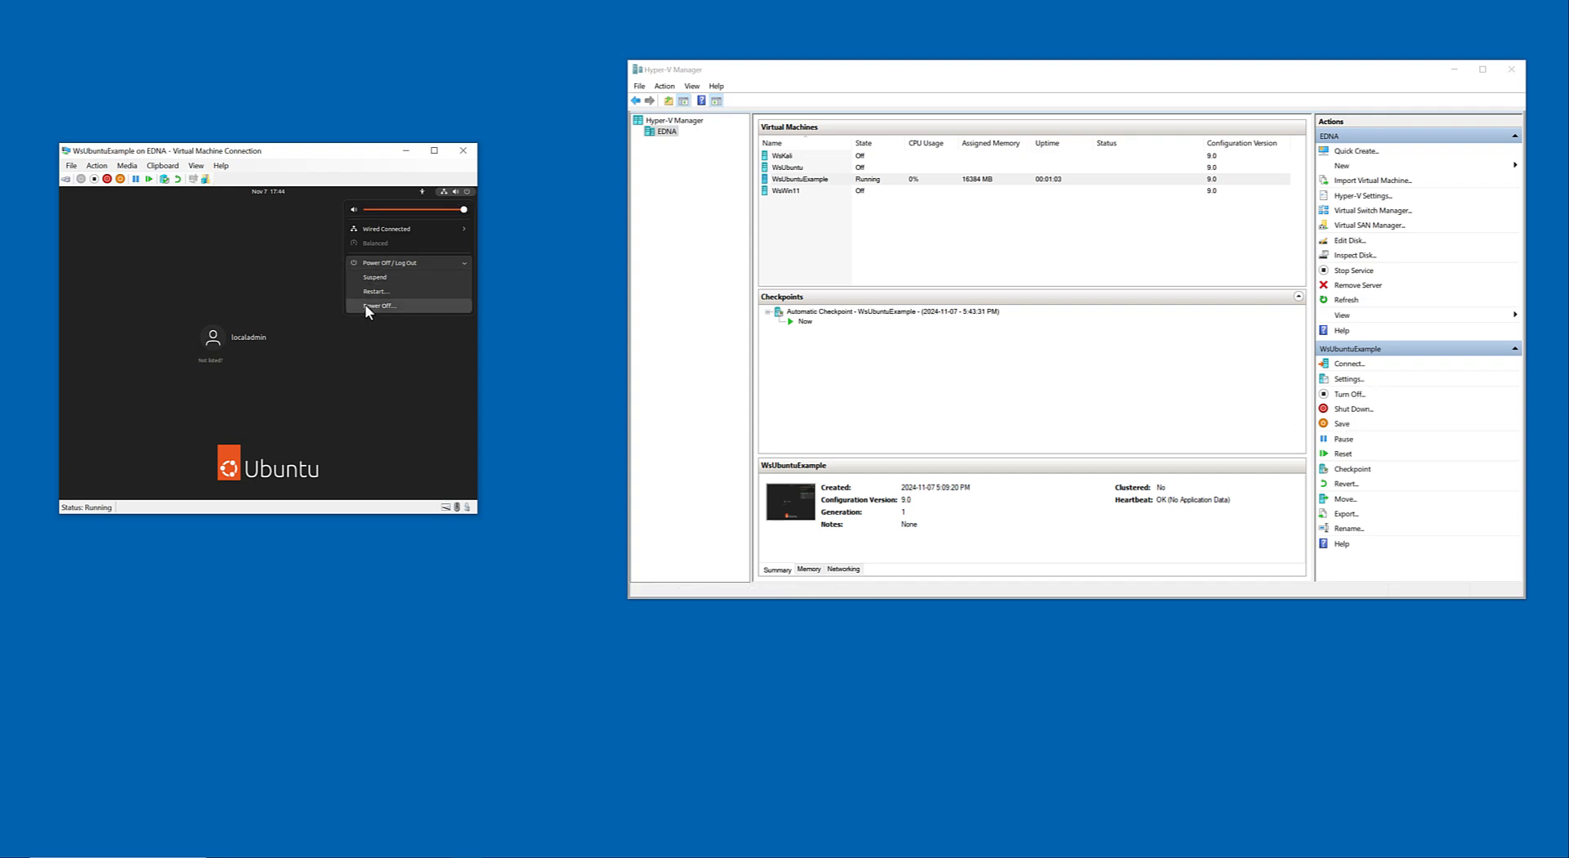
click(287, 291)
Log in to the localadmin account in the virtual machine with its account password.
click(263, 340)
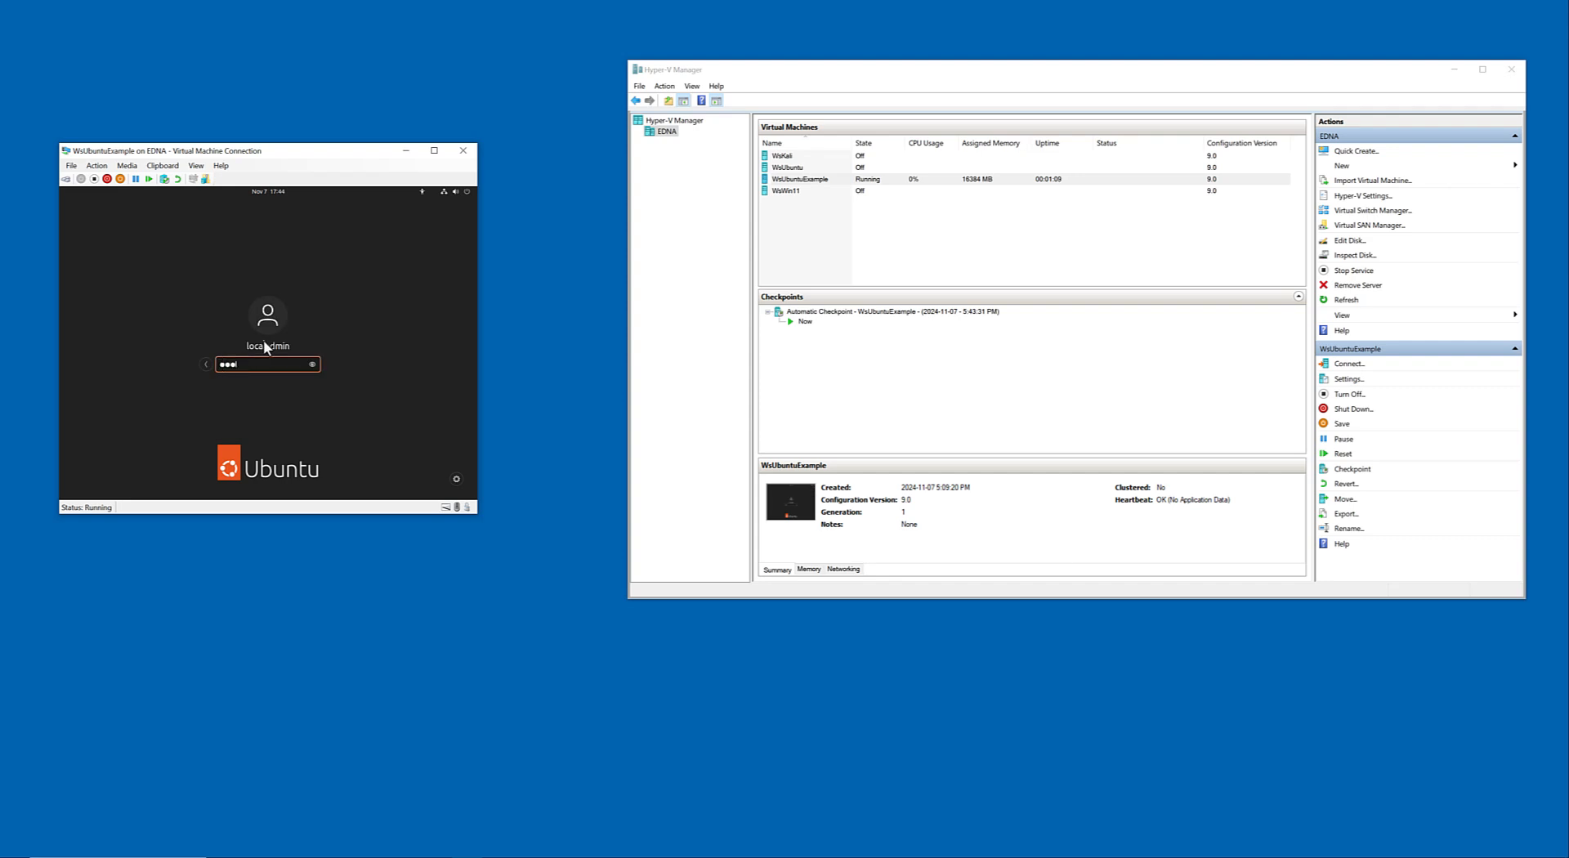
key(Return)
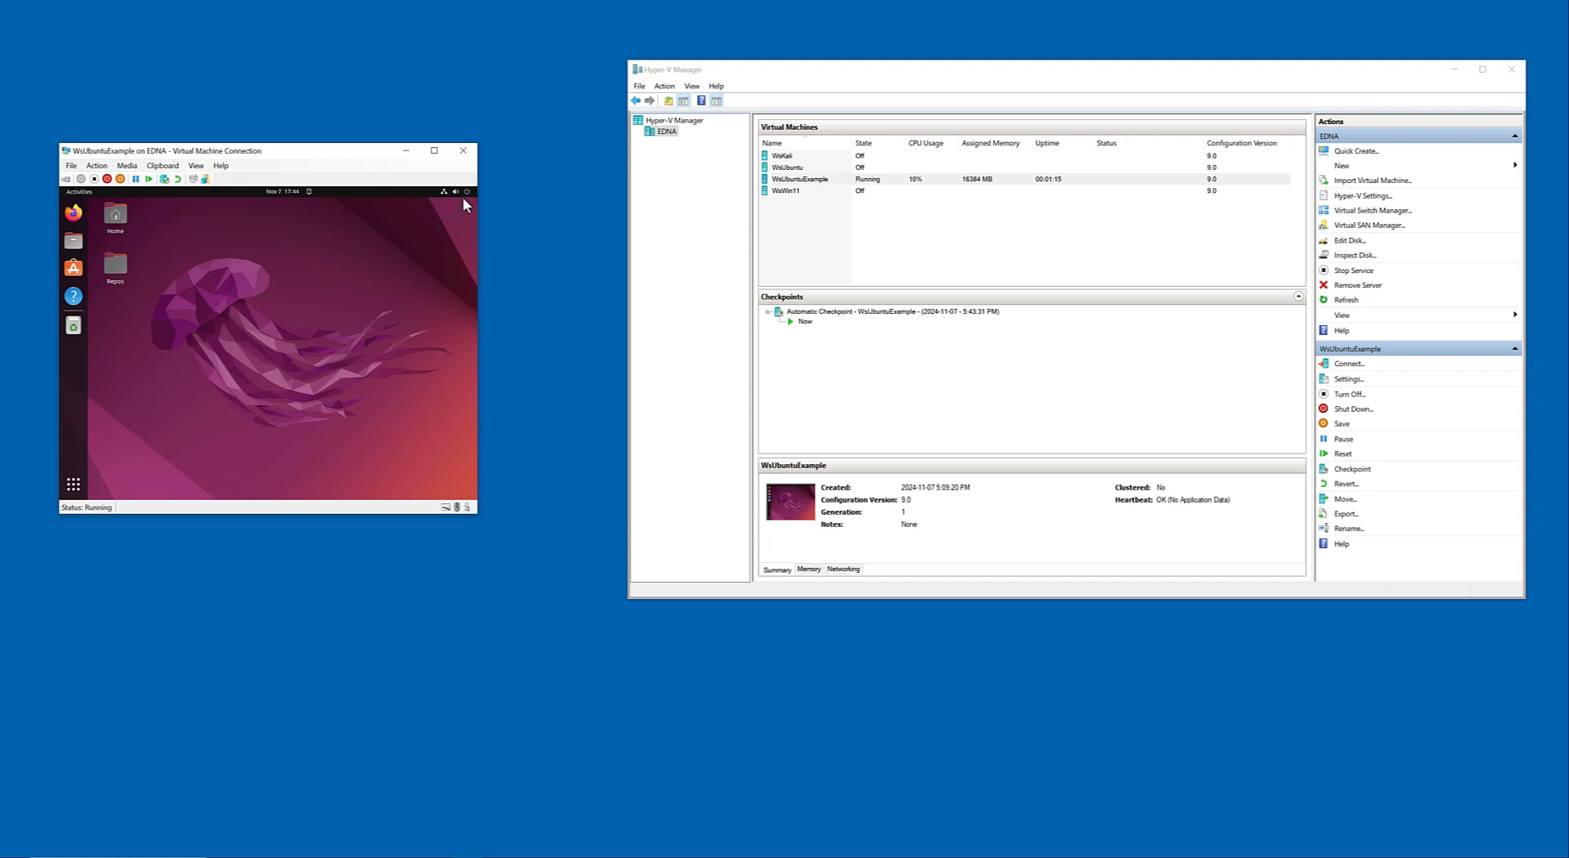
Open a Terminal window in Ubuntu and quit the Docker Desktop virtualization support error.
key(super)
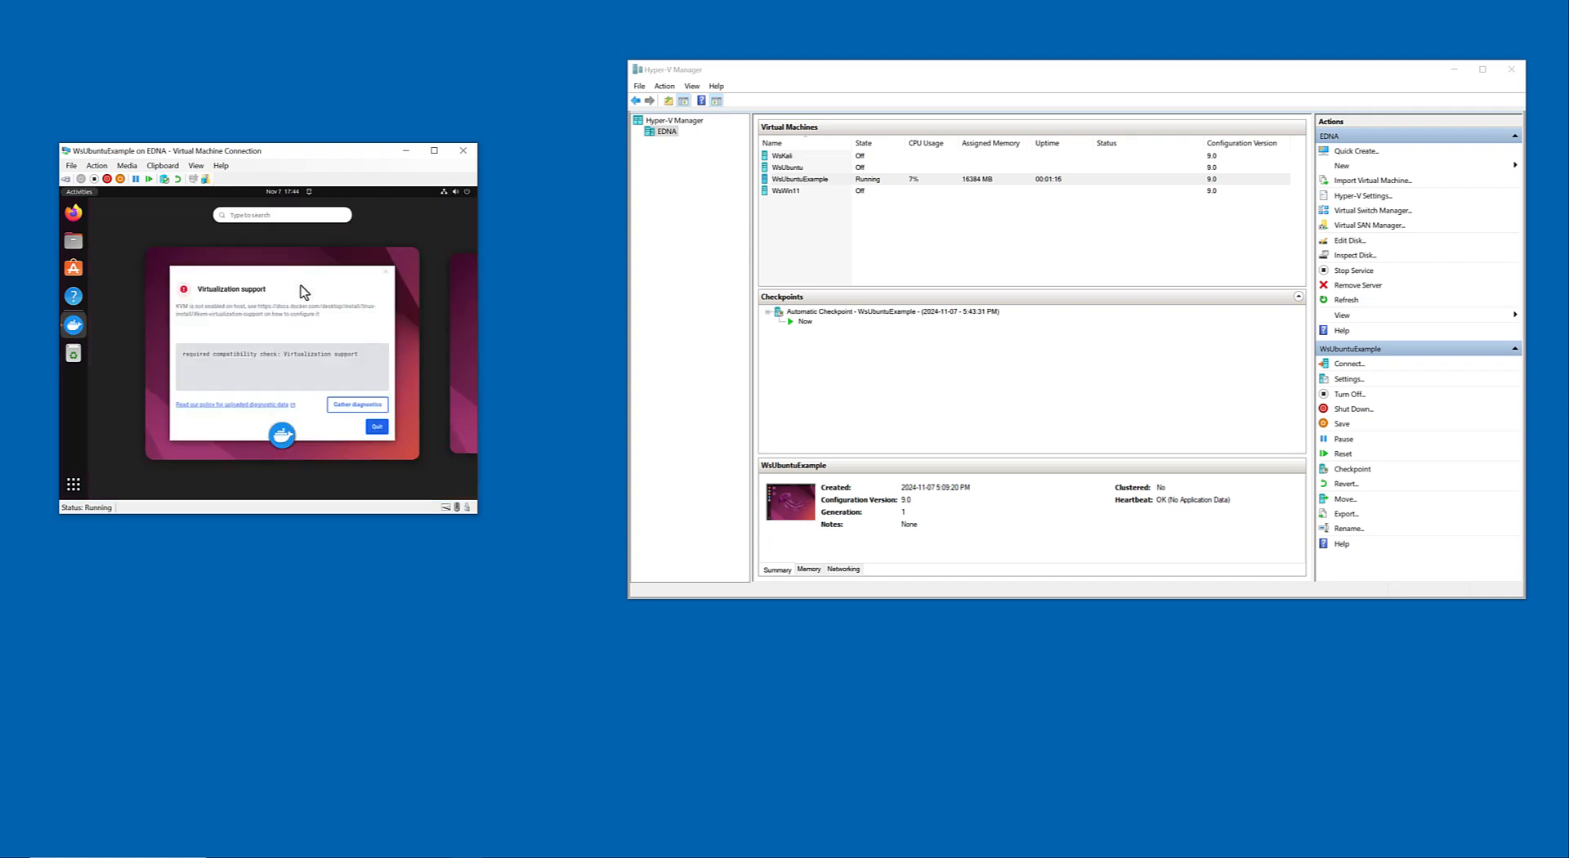
text(term)
click(301, 284)
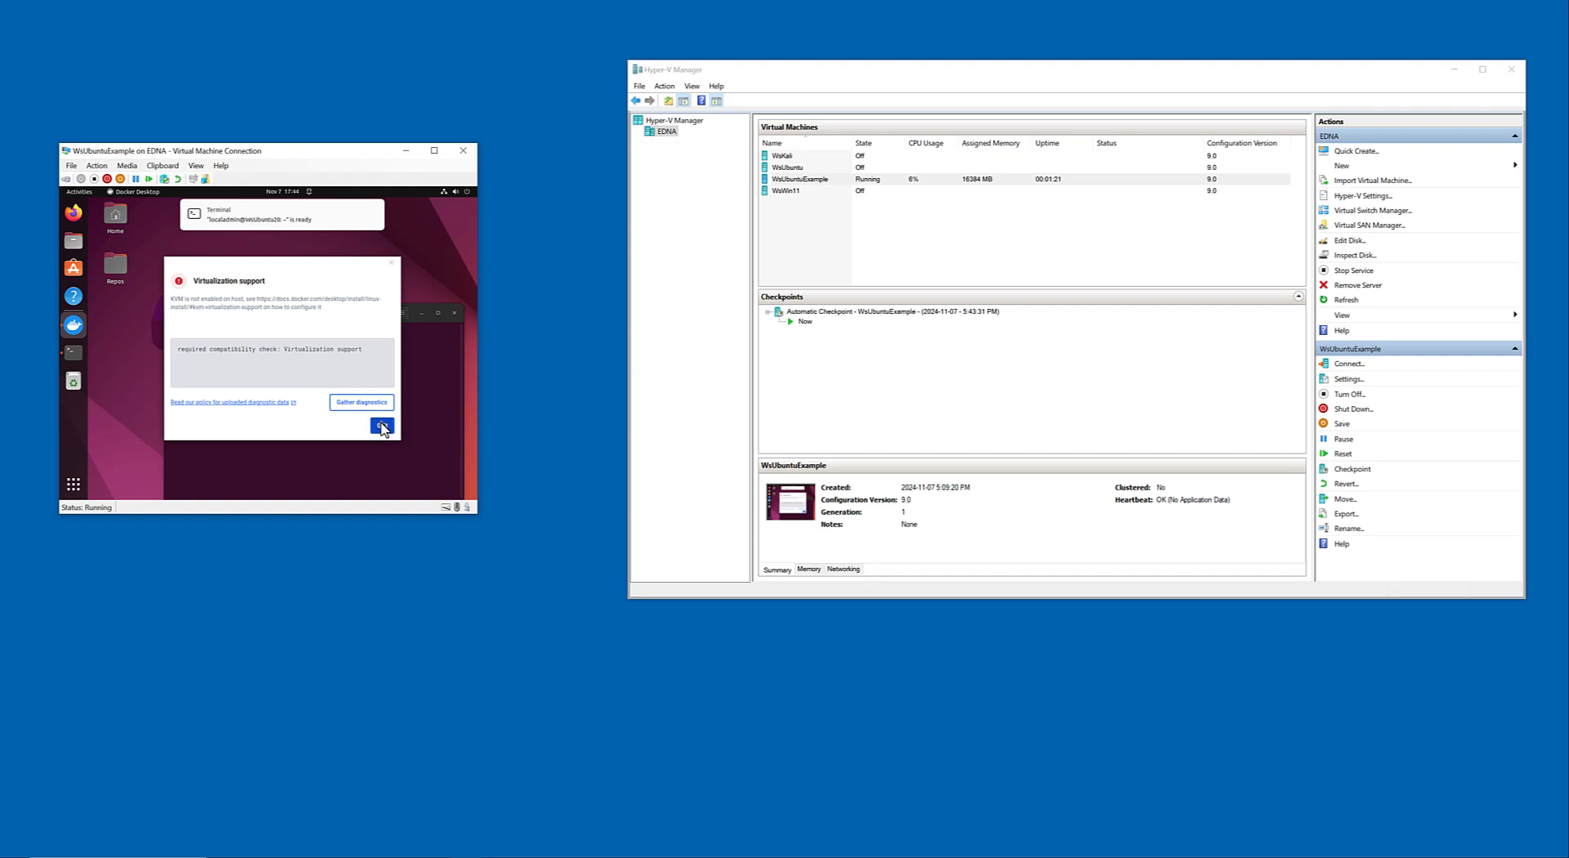
click(382, 425)
Change to the Downloads directory with cd ../Downloads/ and run install.sh with sudo again, entering the account's sudo password.
text(c)
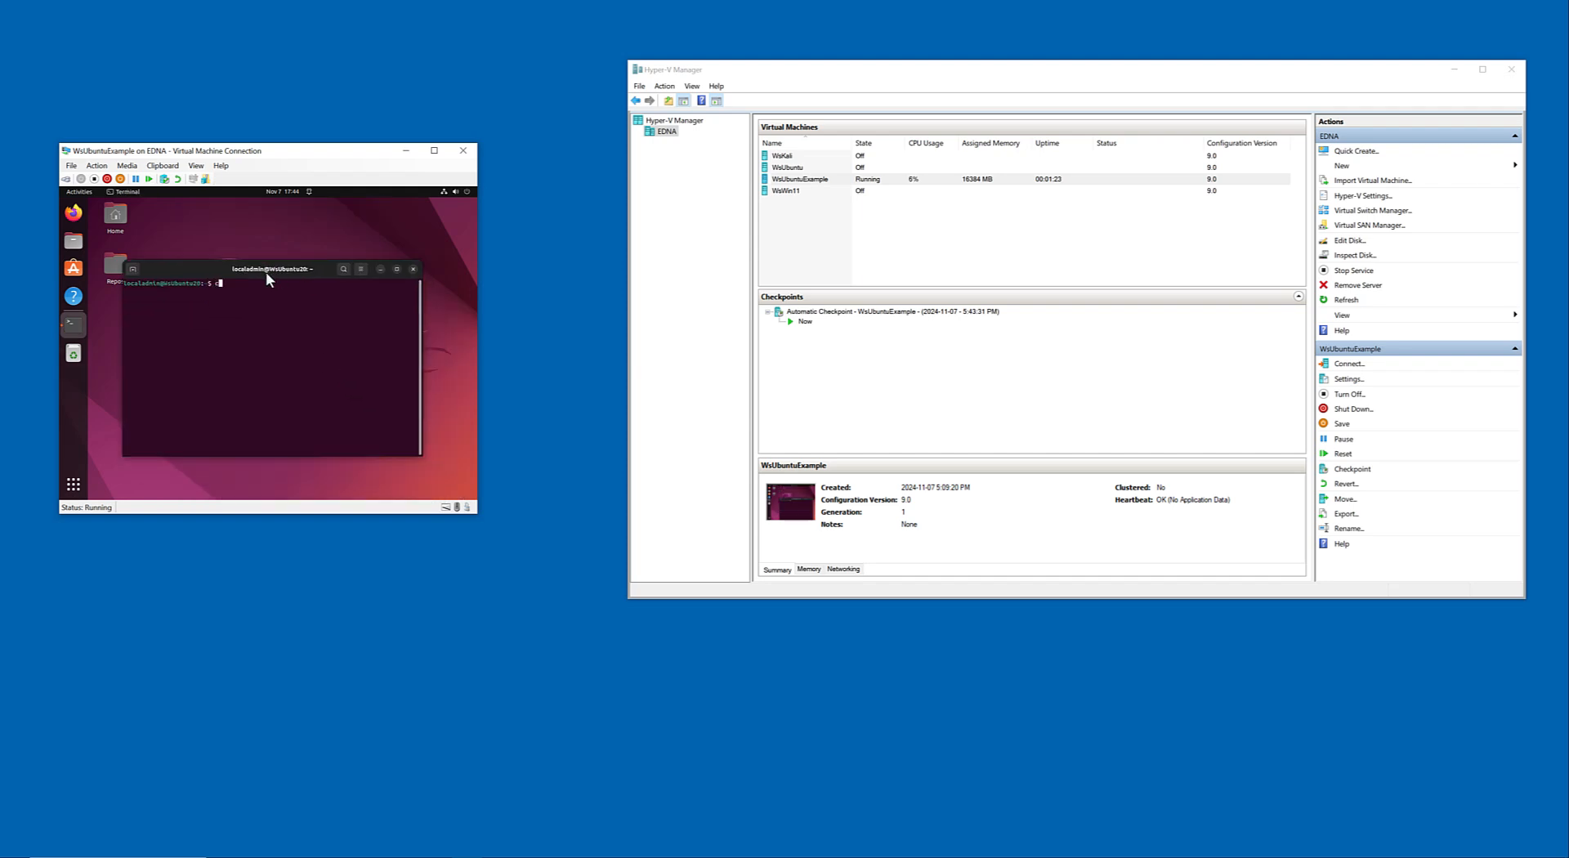
text(d Desktop/)
key(Return)
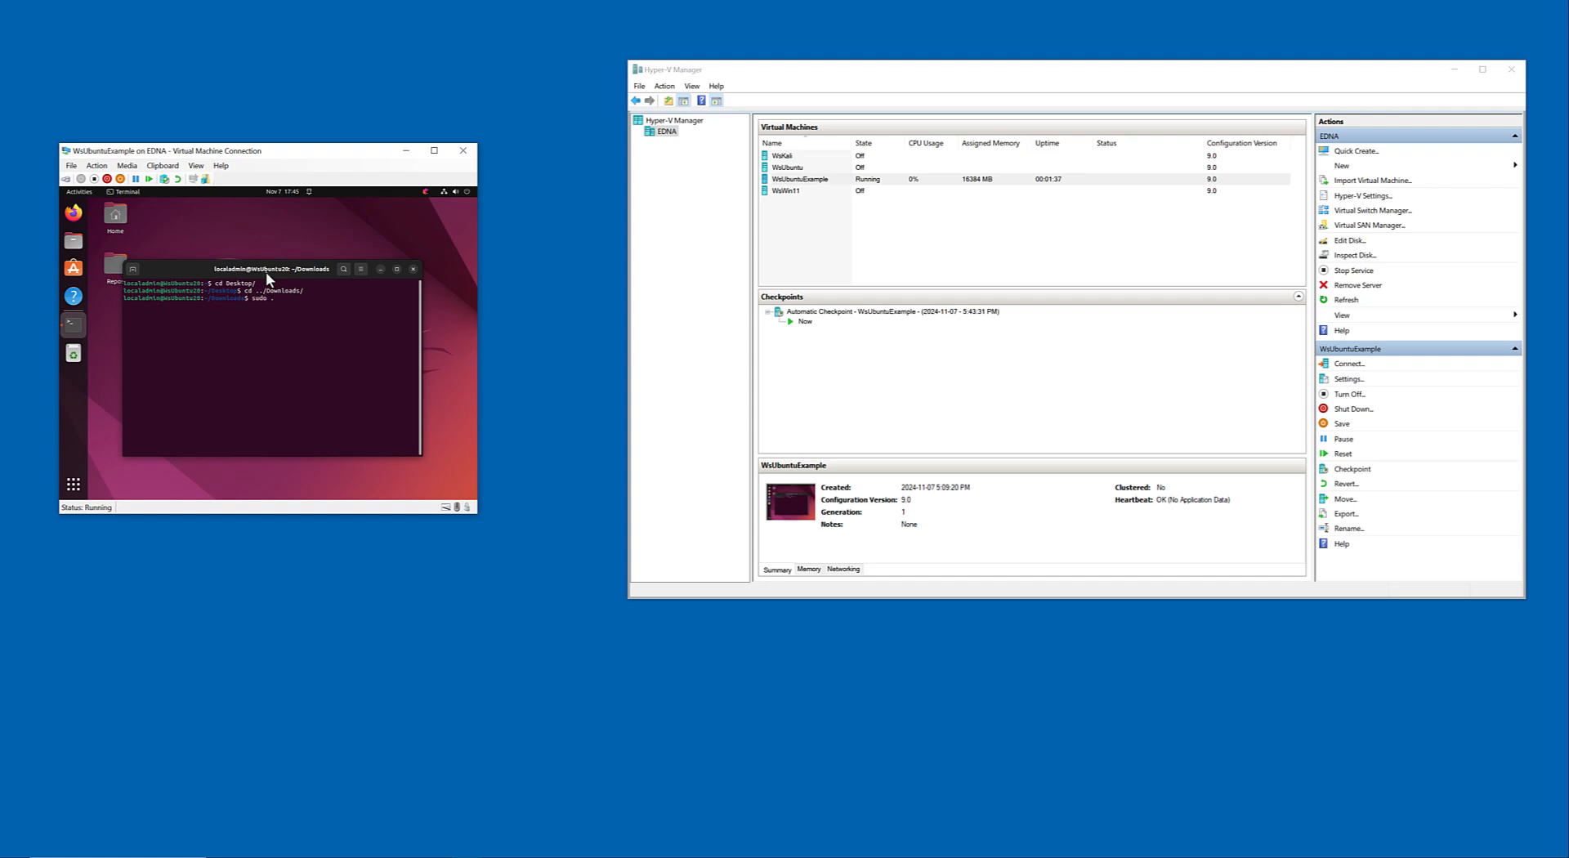
key(Tab)
key(Return)
key(Return)
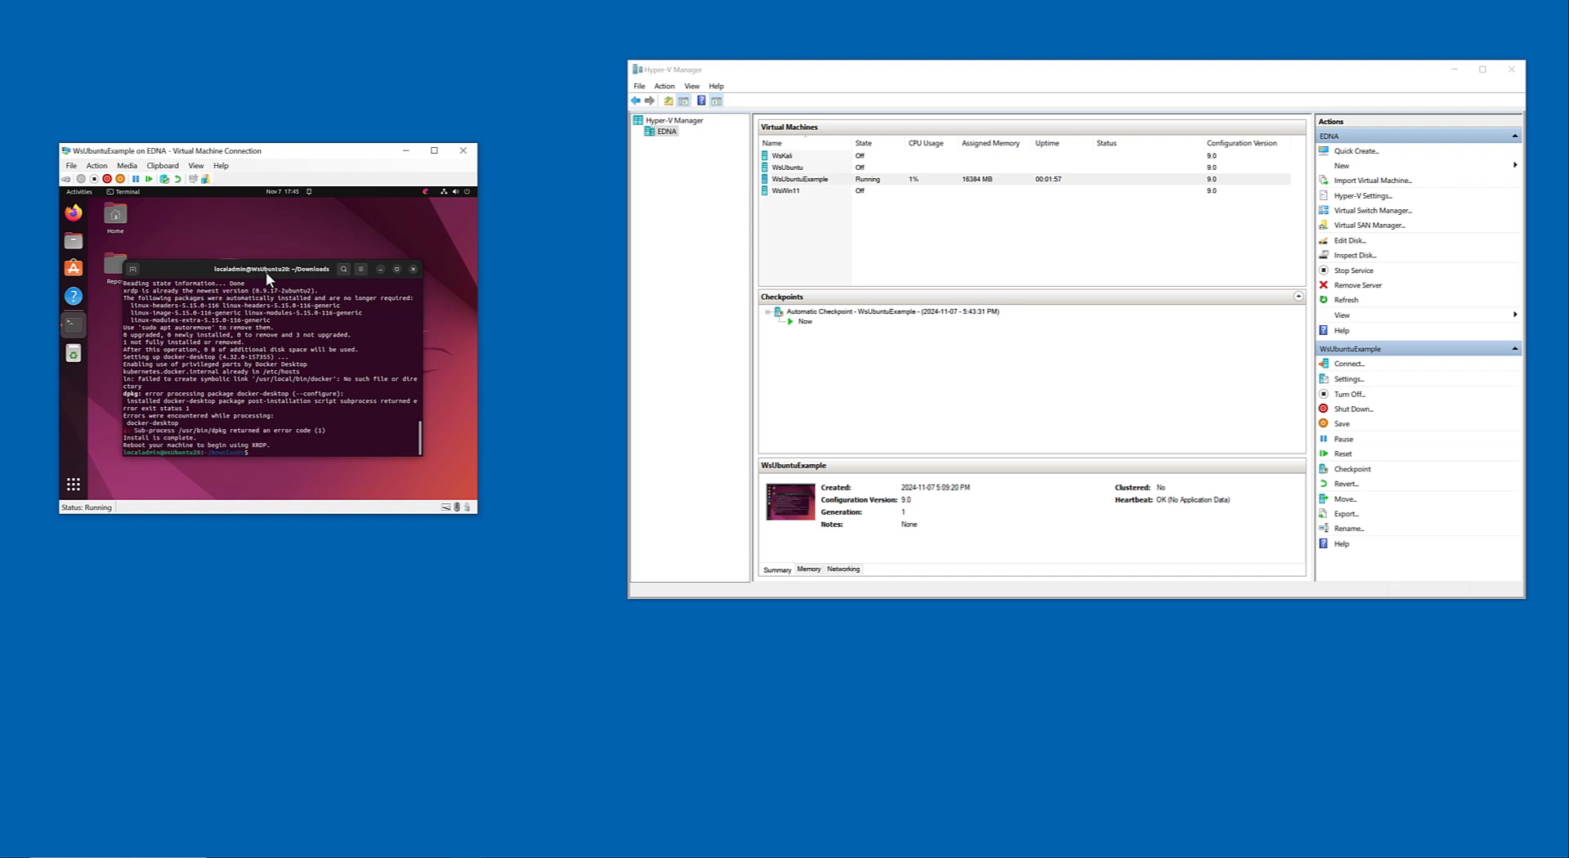
Clear the package cache by running sudo apt clean and sudo apt autoclean.
text(sudo apt clean)
key(Return)
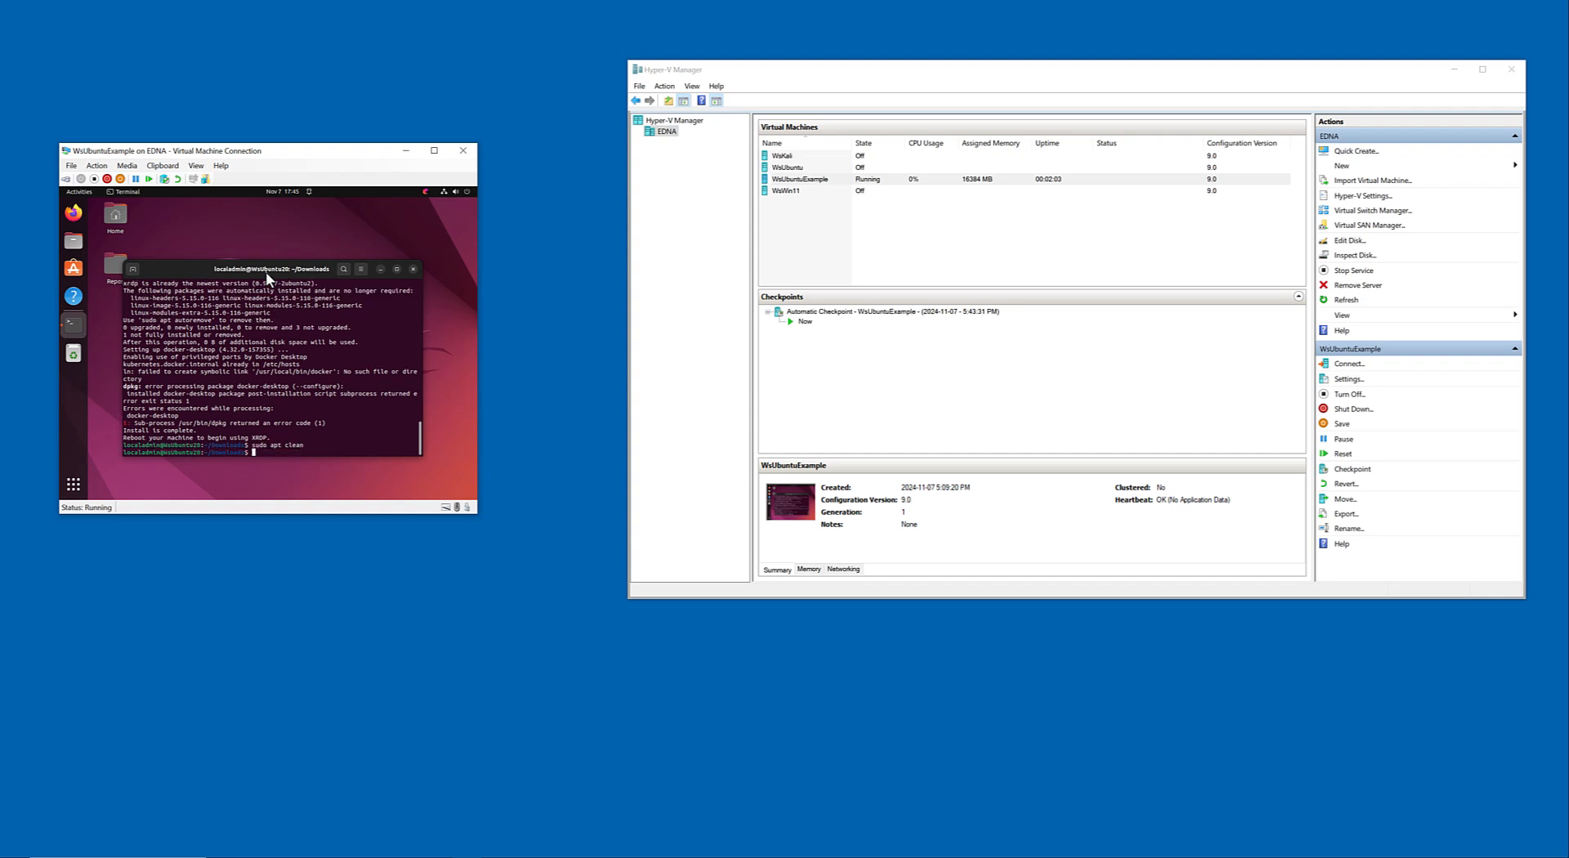
text(sudo apt autoclean)
key(Return)
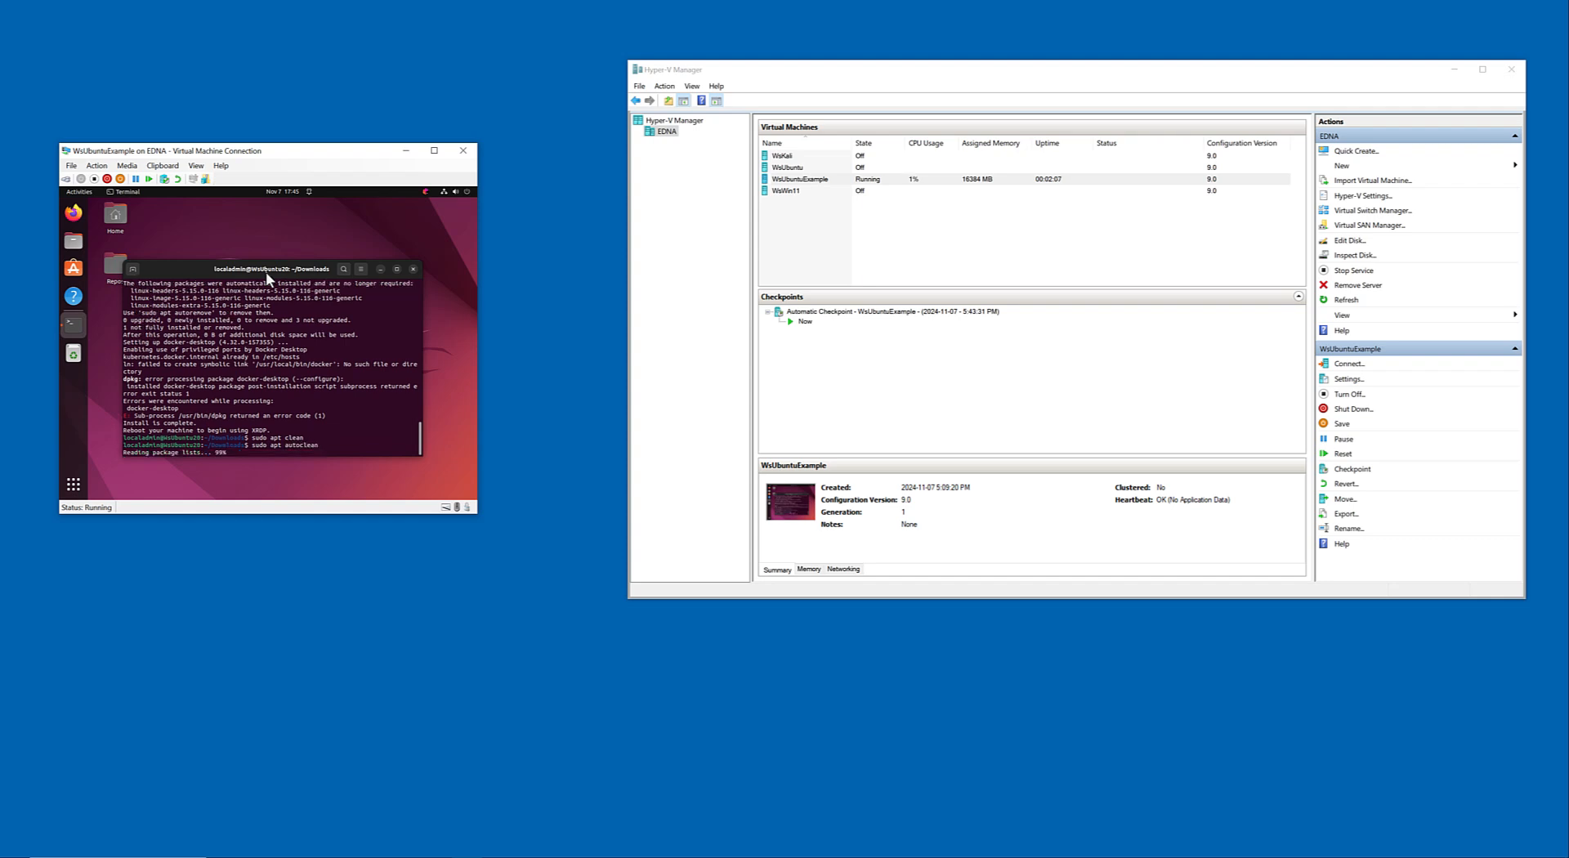
Remove the unneeded packages with sudo apt autoremove, answering Y to the removal.
text(sudo apt)
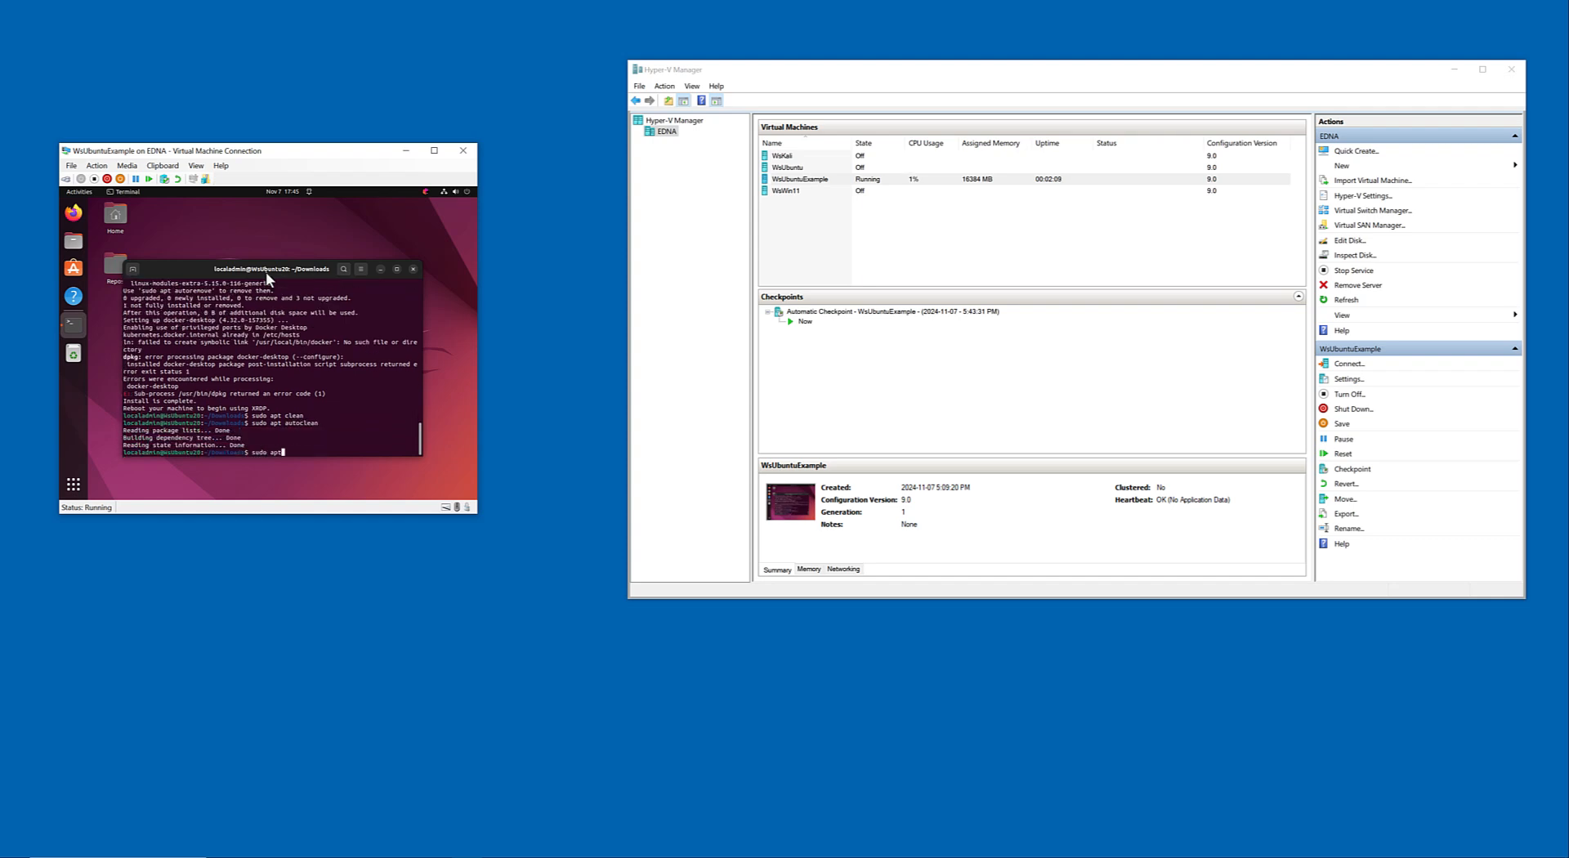
text( autoremove)
key(Return)
text(Y)
key(Return)
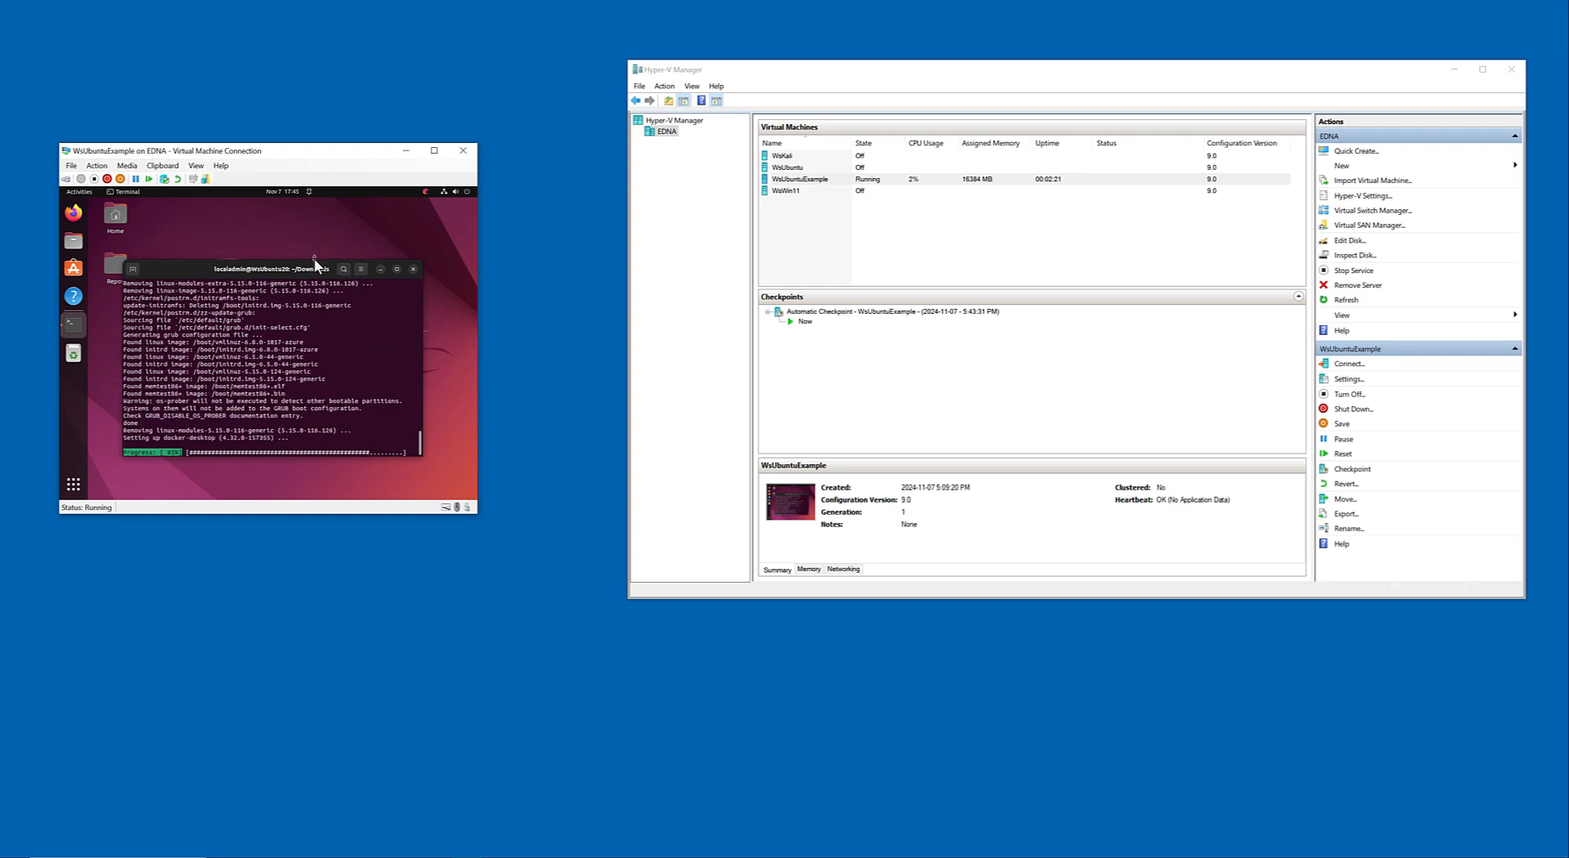
Power off Ubuntu from its system menu and close the virtual machine's connection window.
click(456, 191)
click(424, 291)
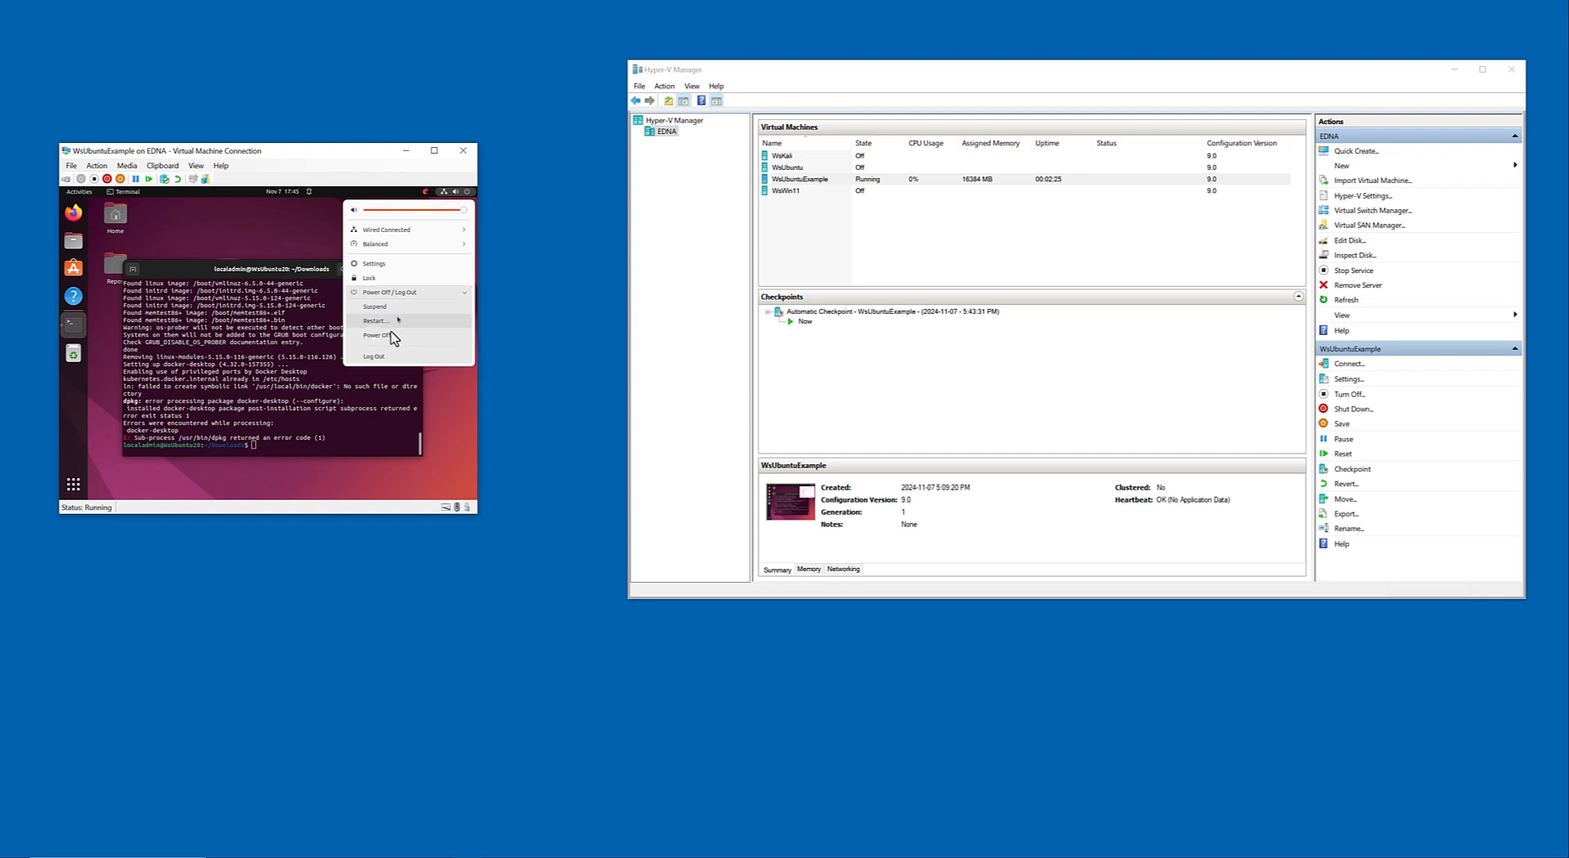
click(378, 335)
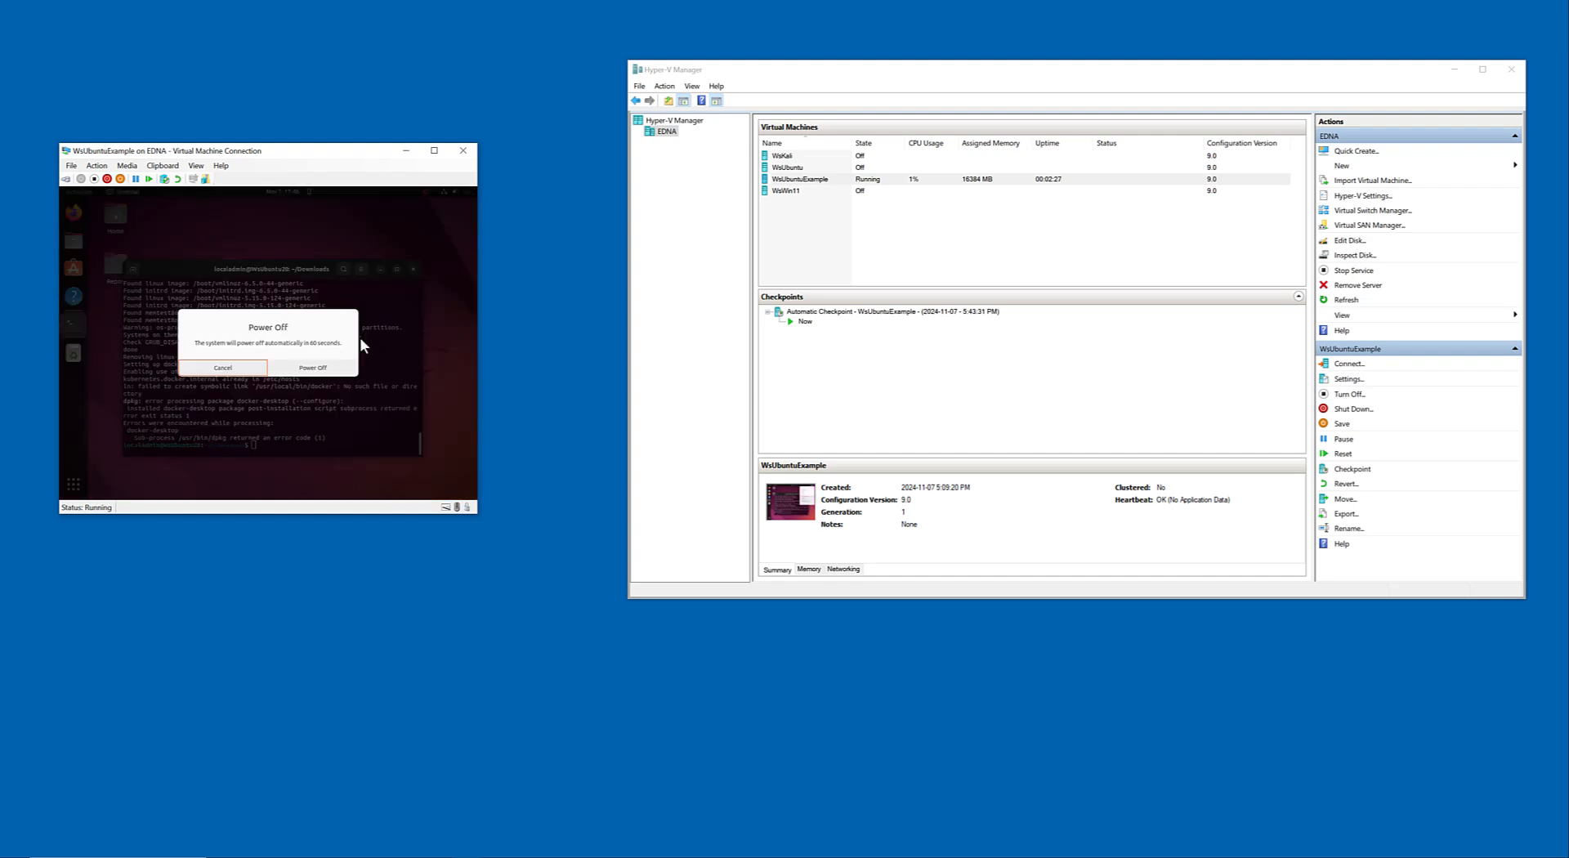
click(304, 370)
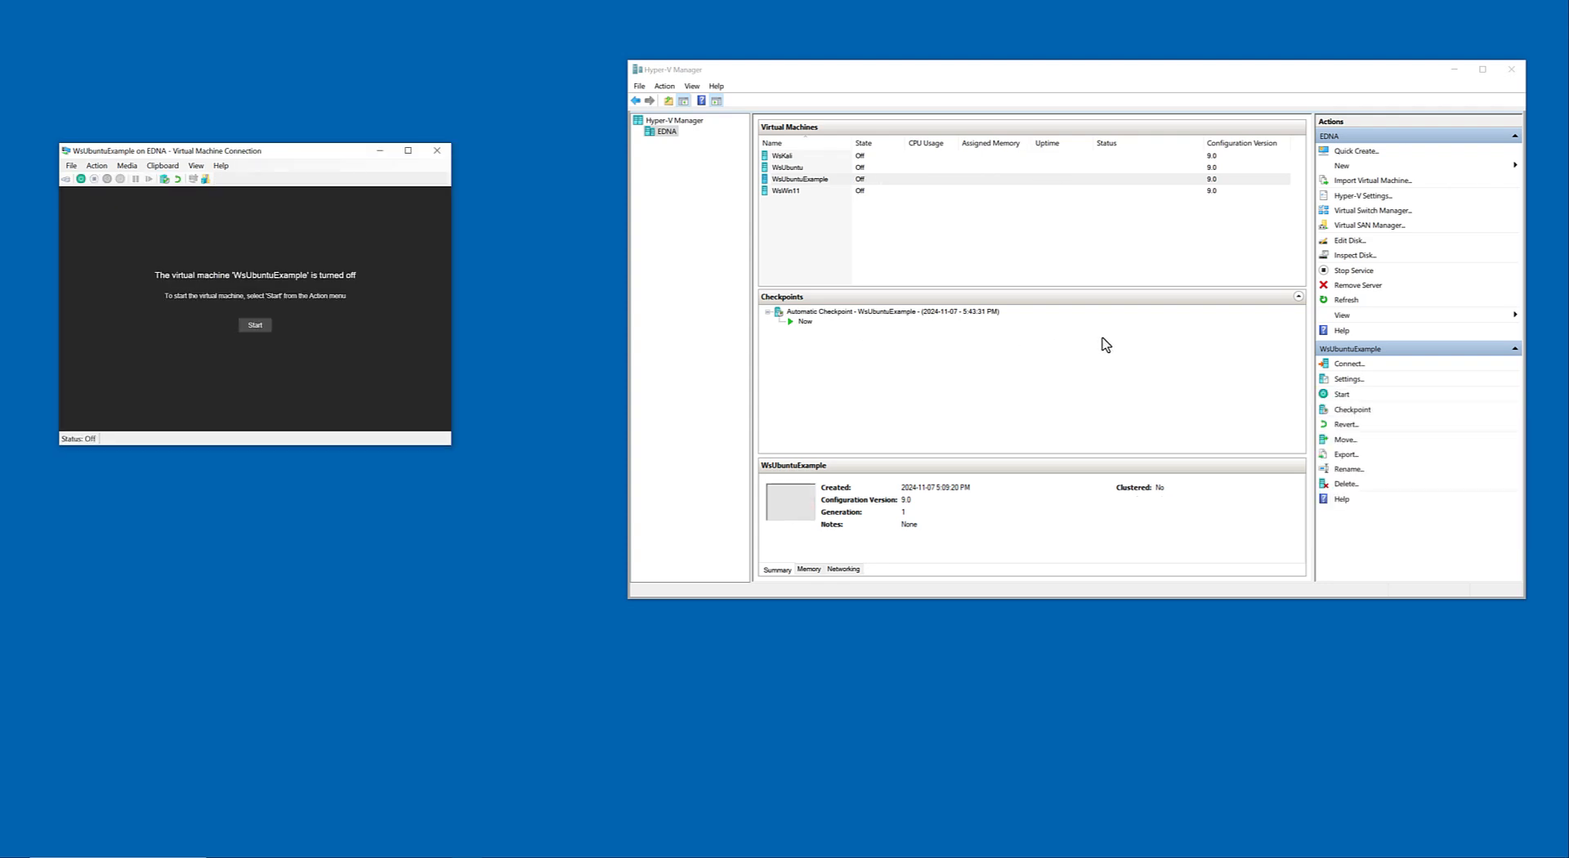
click(437, 151)
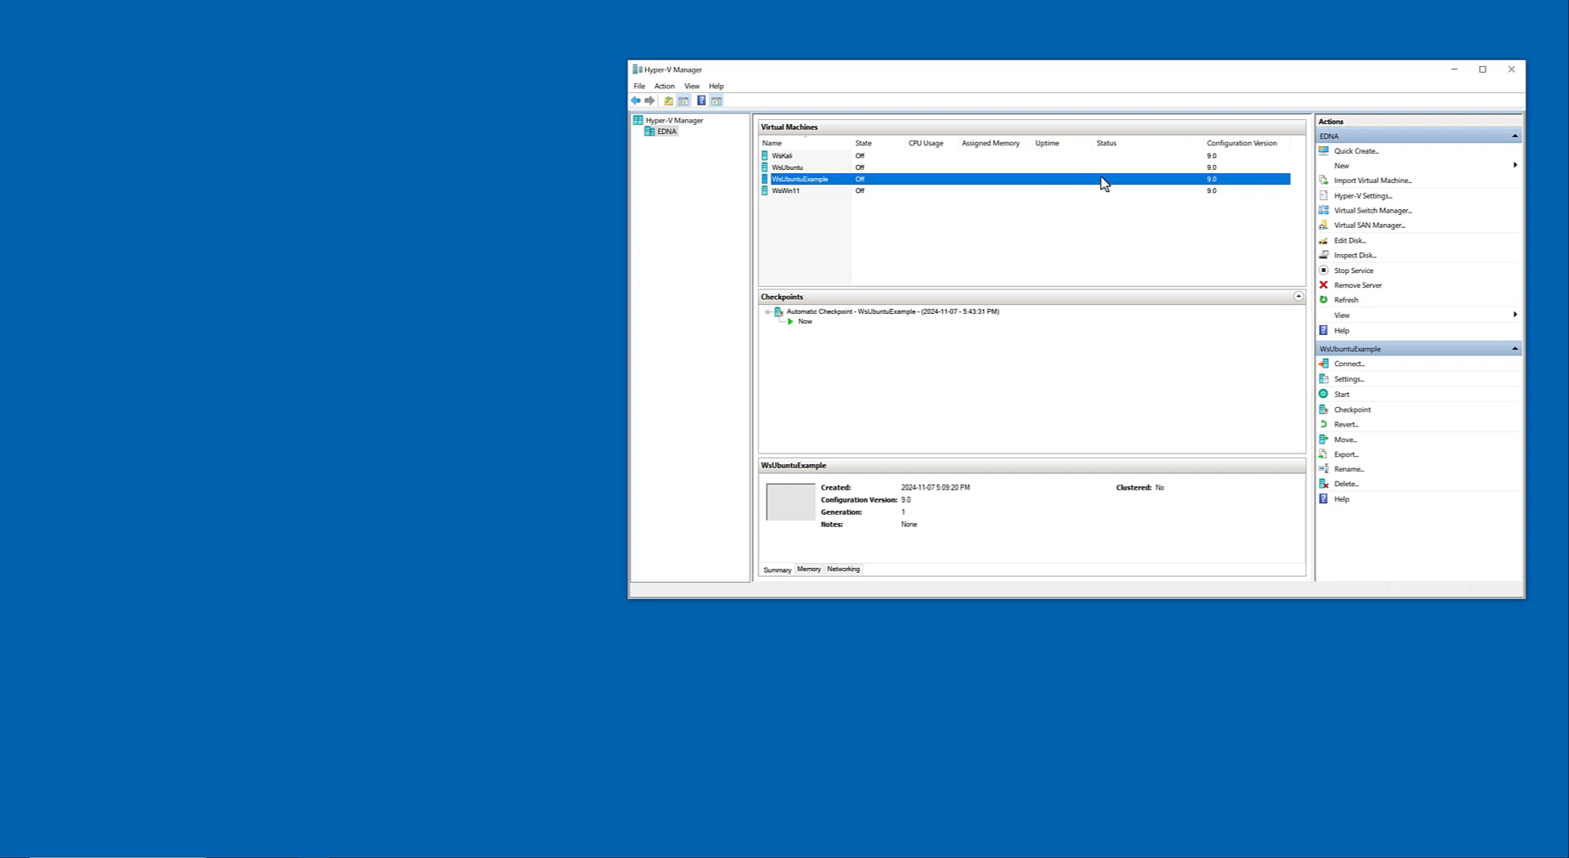
Start the WsUbuntuExample virtual machine, continuing from its last state instead of reverting to the automatic checkpoint.
right_click(1130, 177)
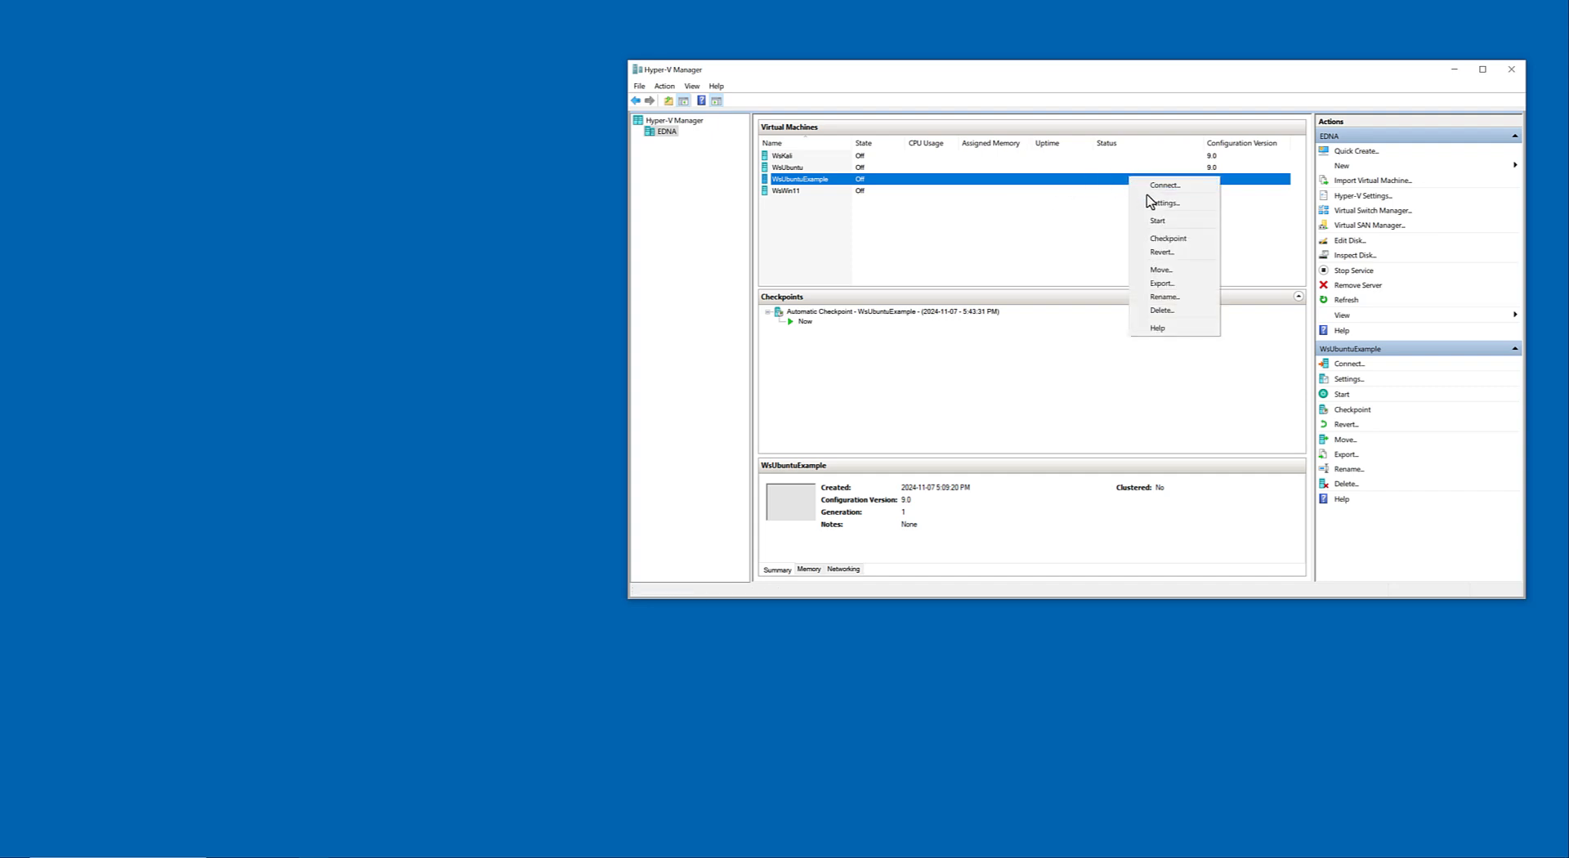
click(1155, 219)
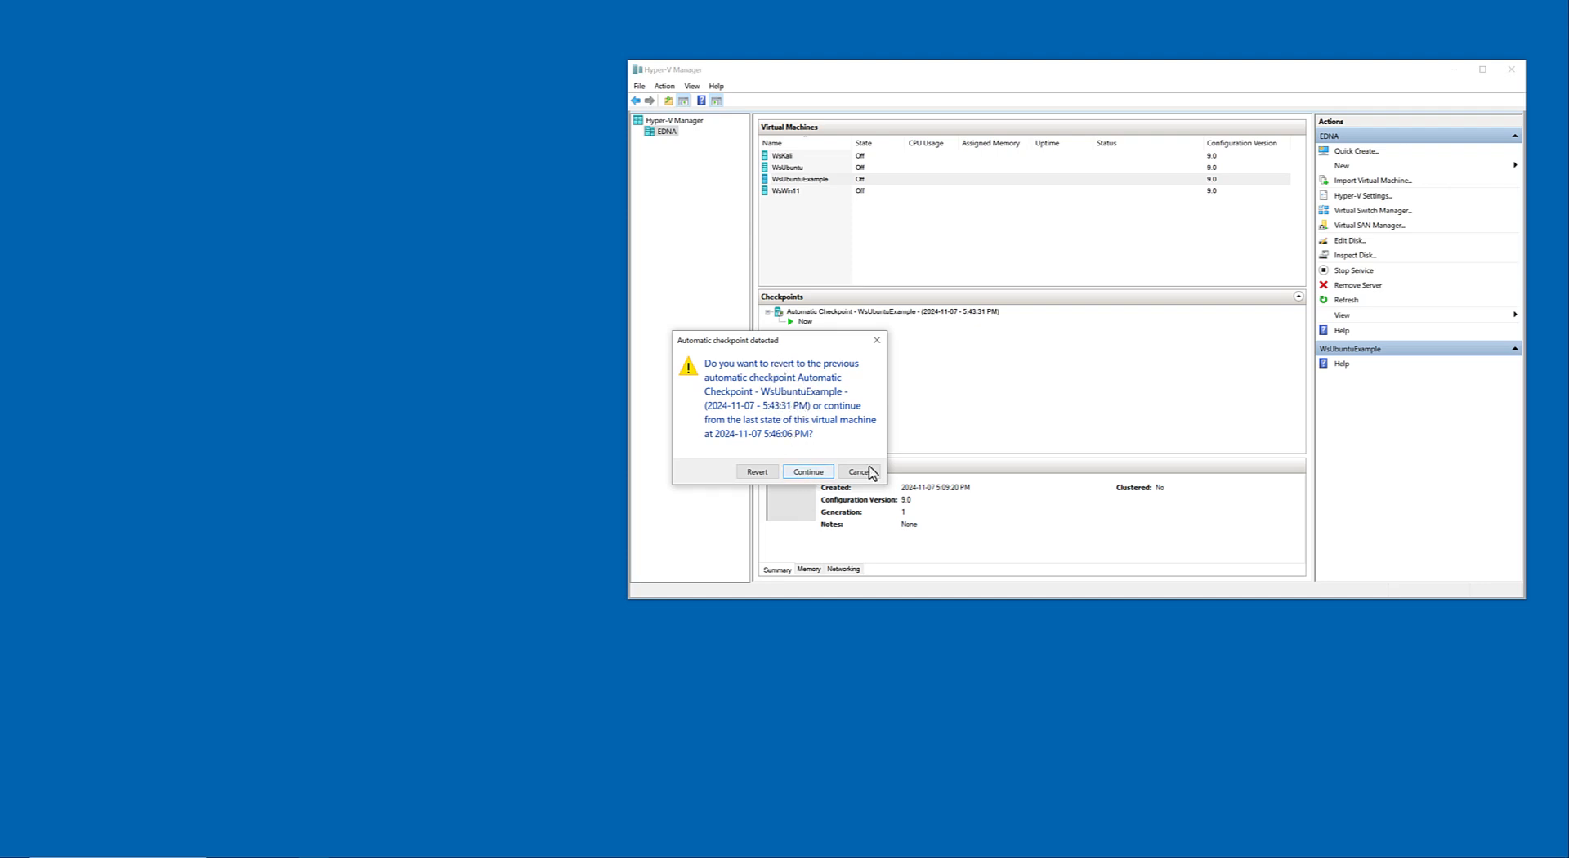
click(809, 472)
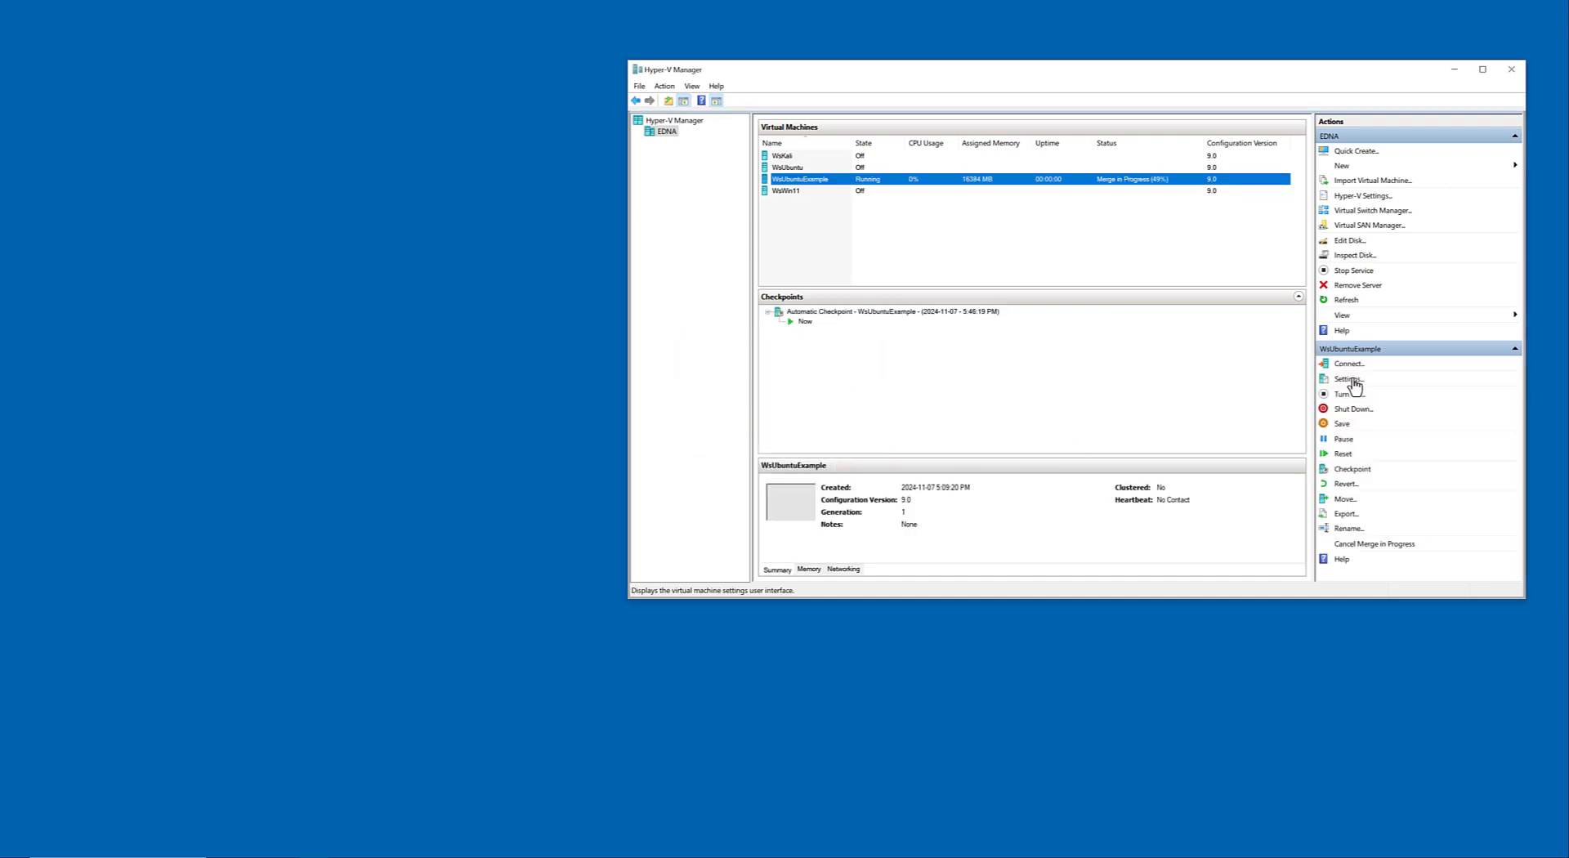
Disable checkpoints in the WsUbuntuExample virtual machine's settings and apply the change.
click(1348, 379)
scroll(686, 538, down, 1)
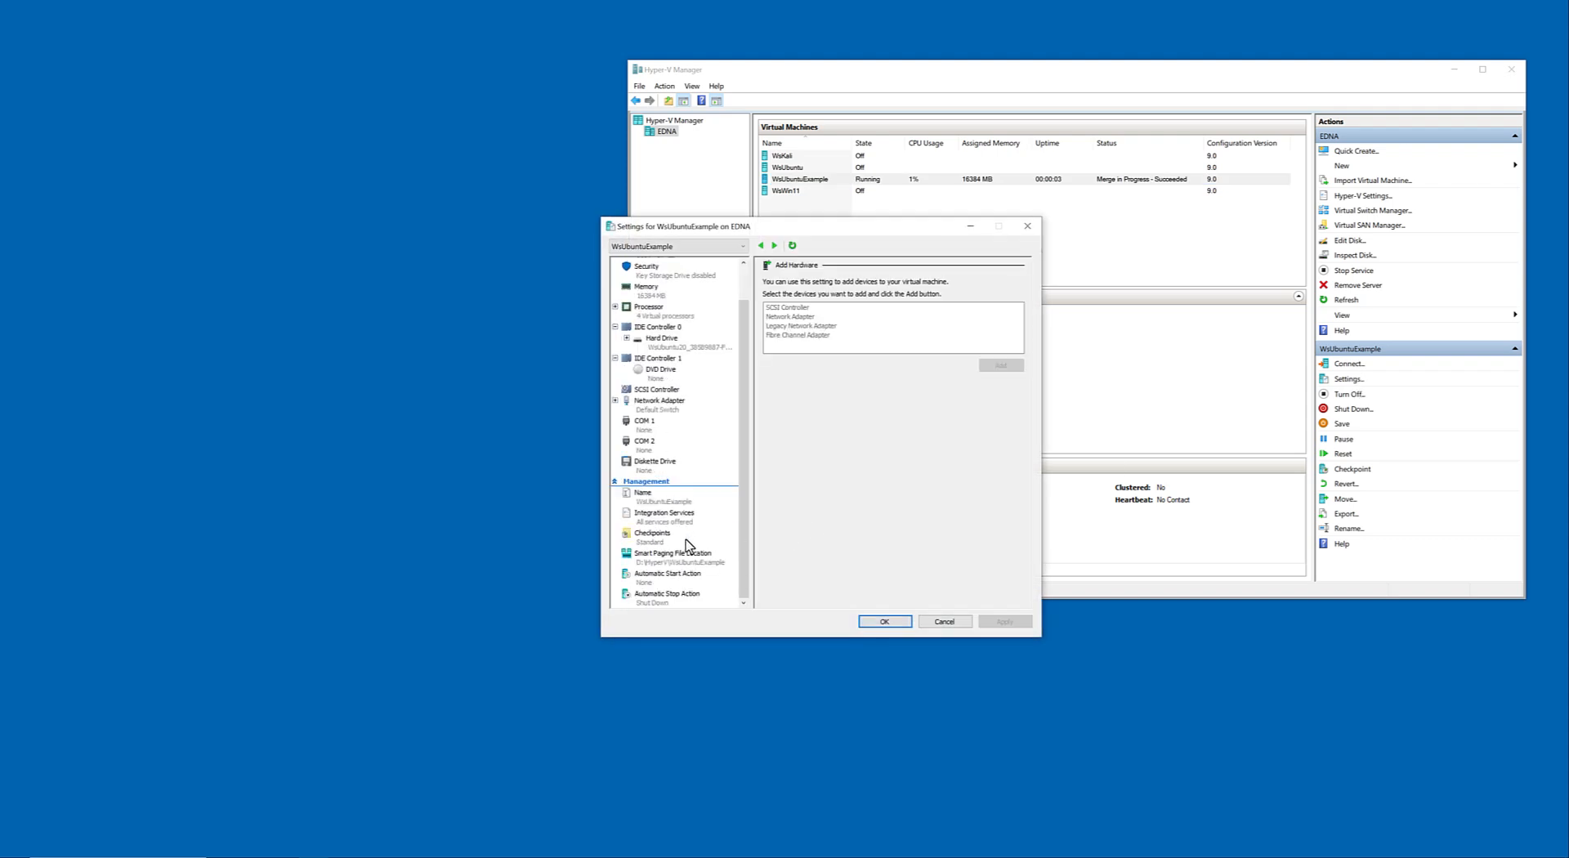
click(659, 536)
click(775, 306)
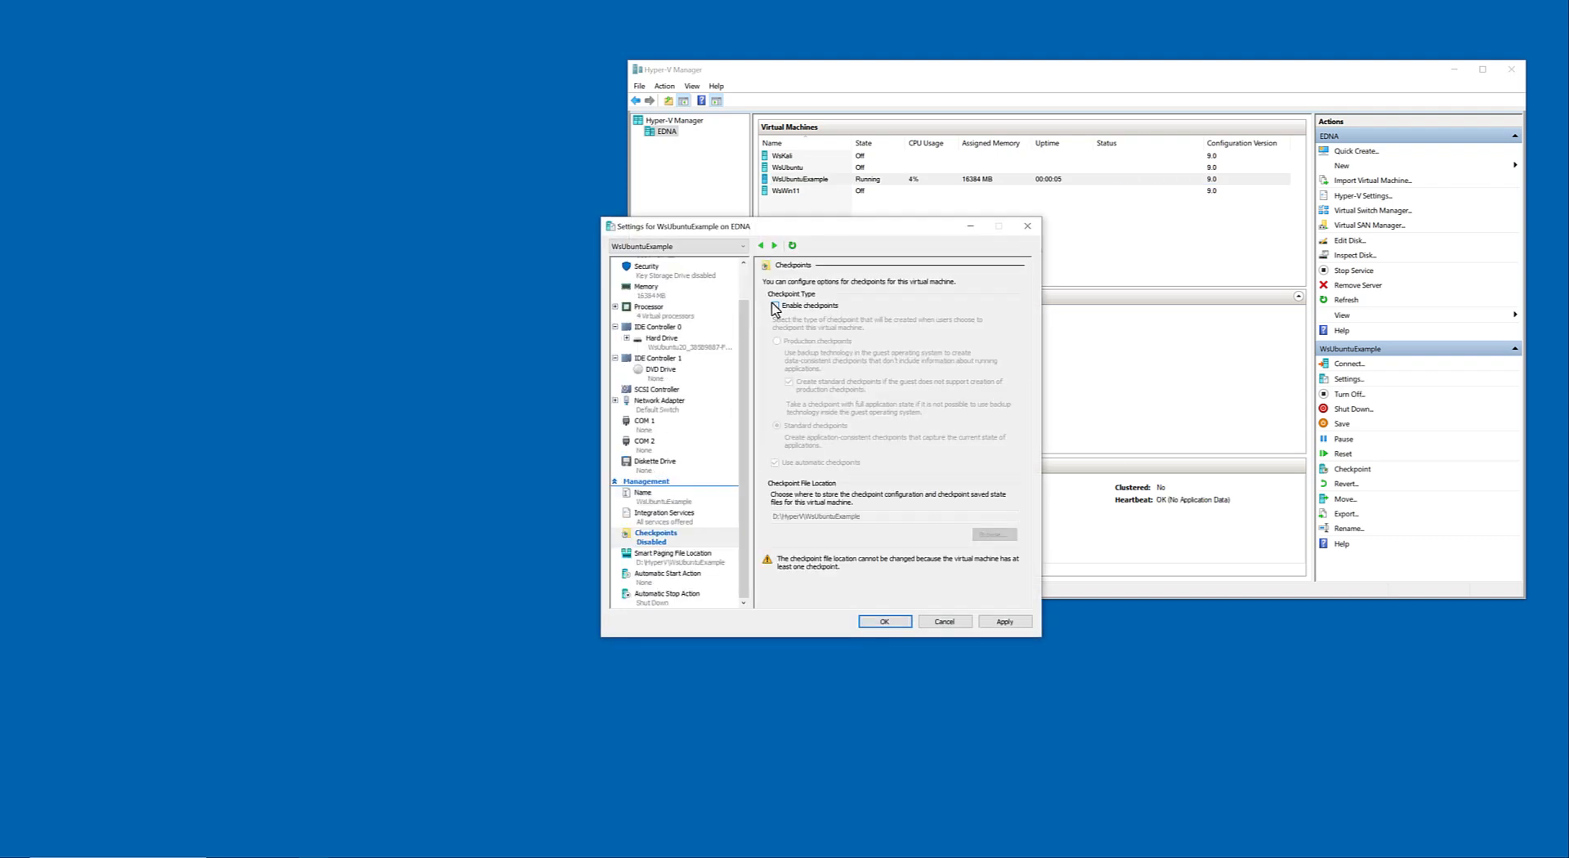
click(881, 624)
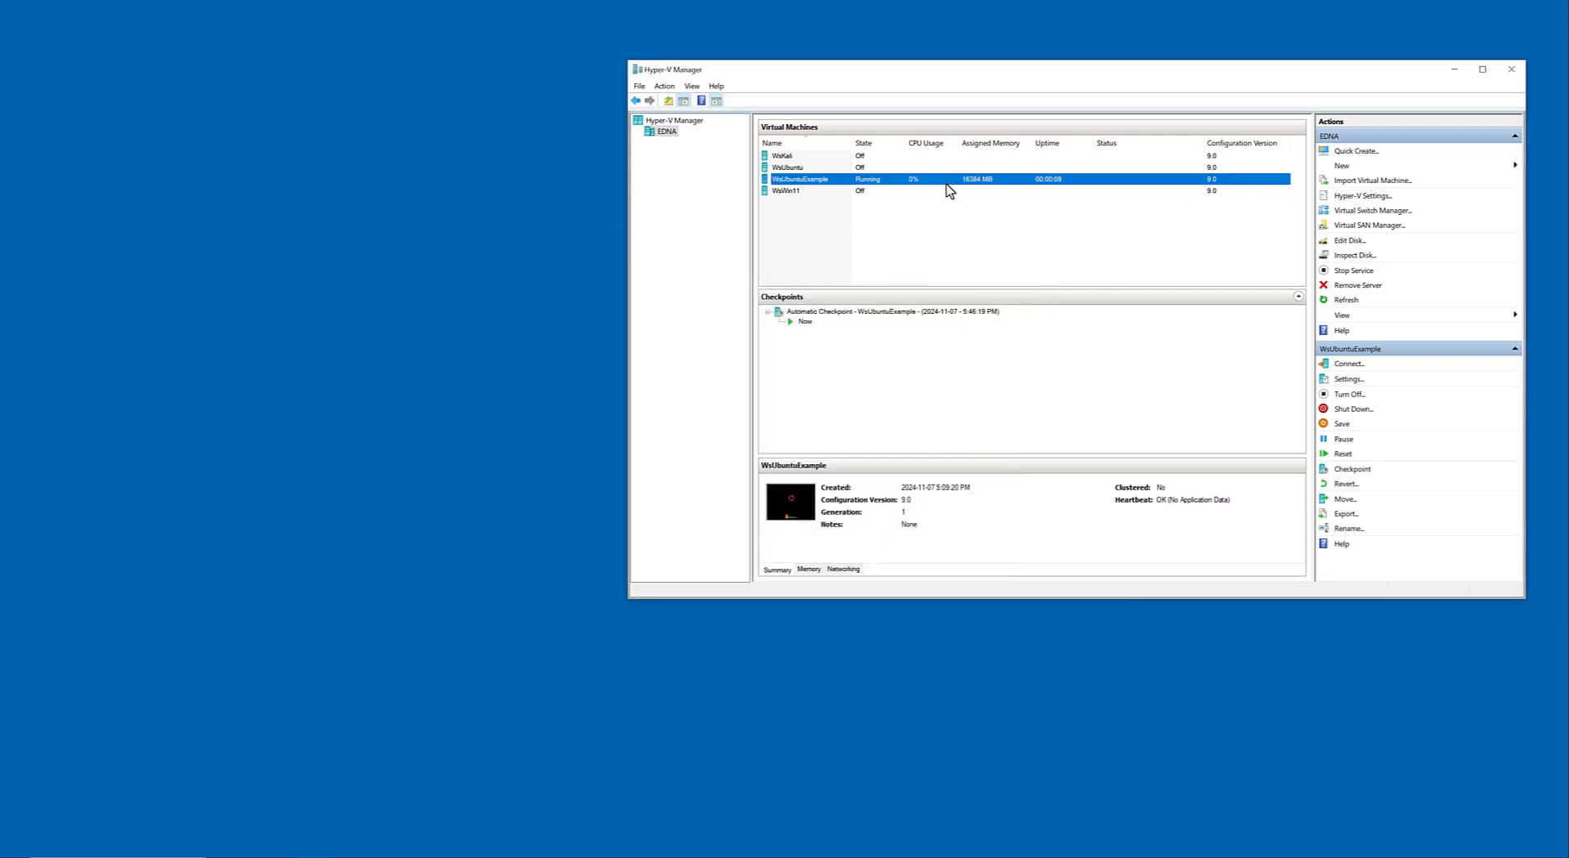
Connect to WsUbuntuExample and check whether enhanced session is available in the connection window.
right_click(947, 184)
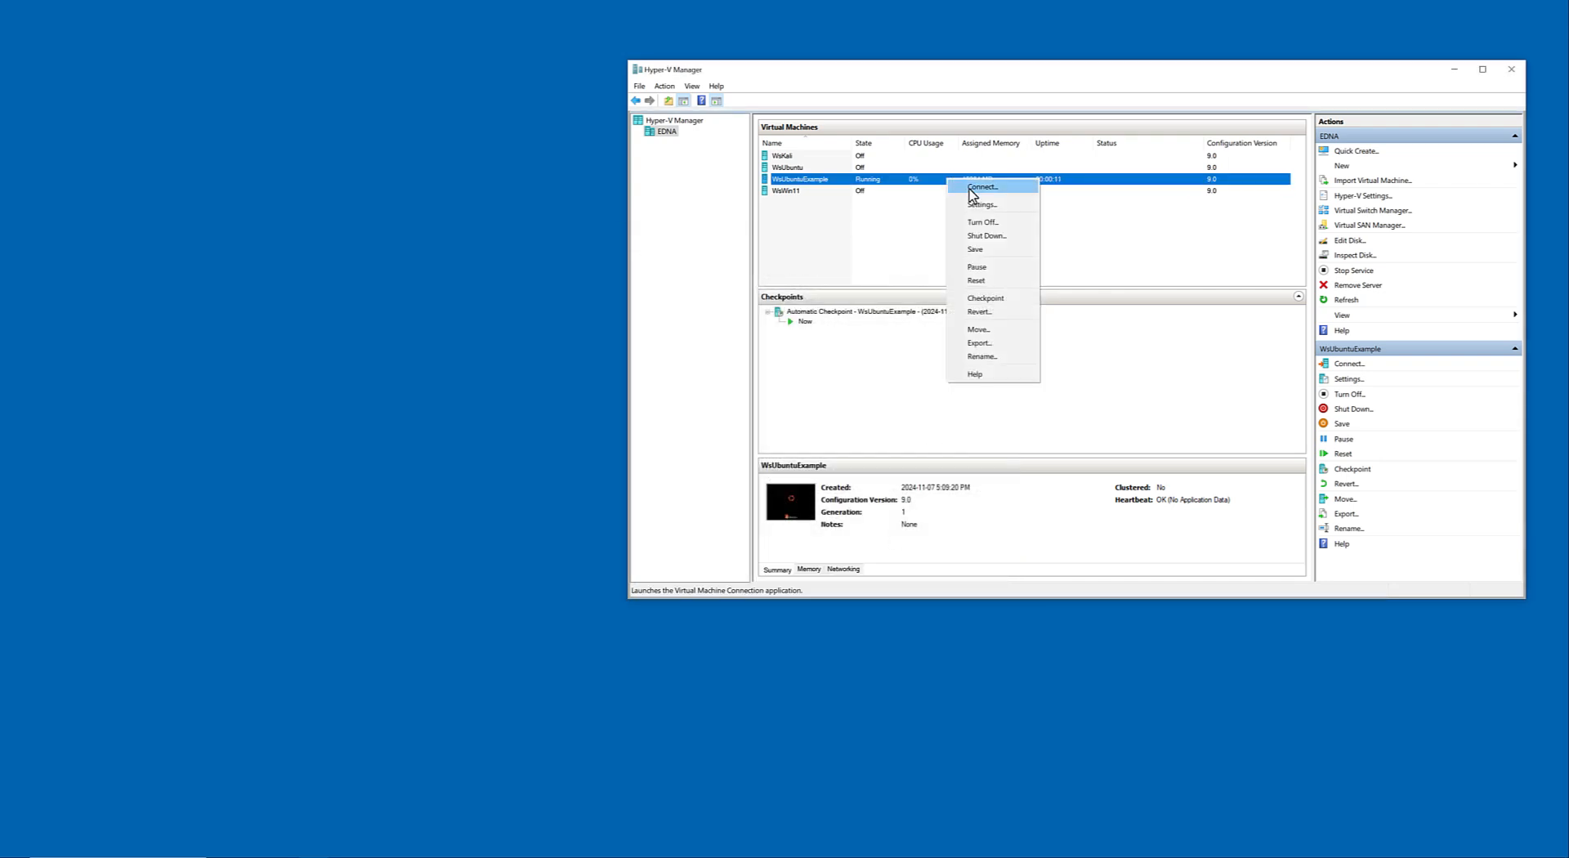
click(972, 190)
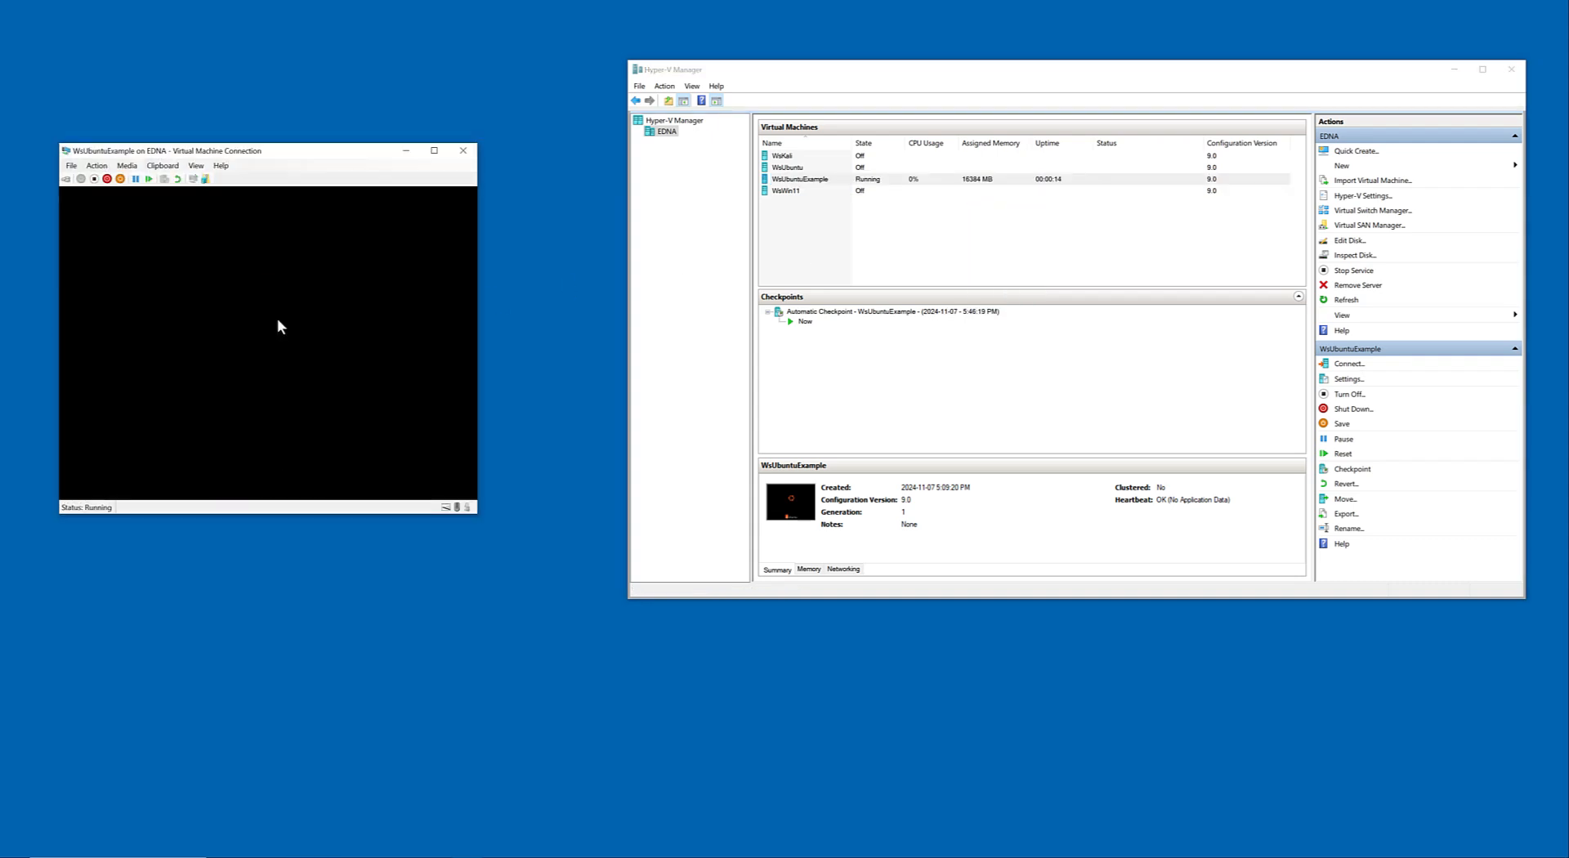
click(195, 167)
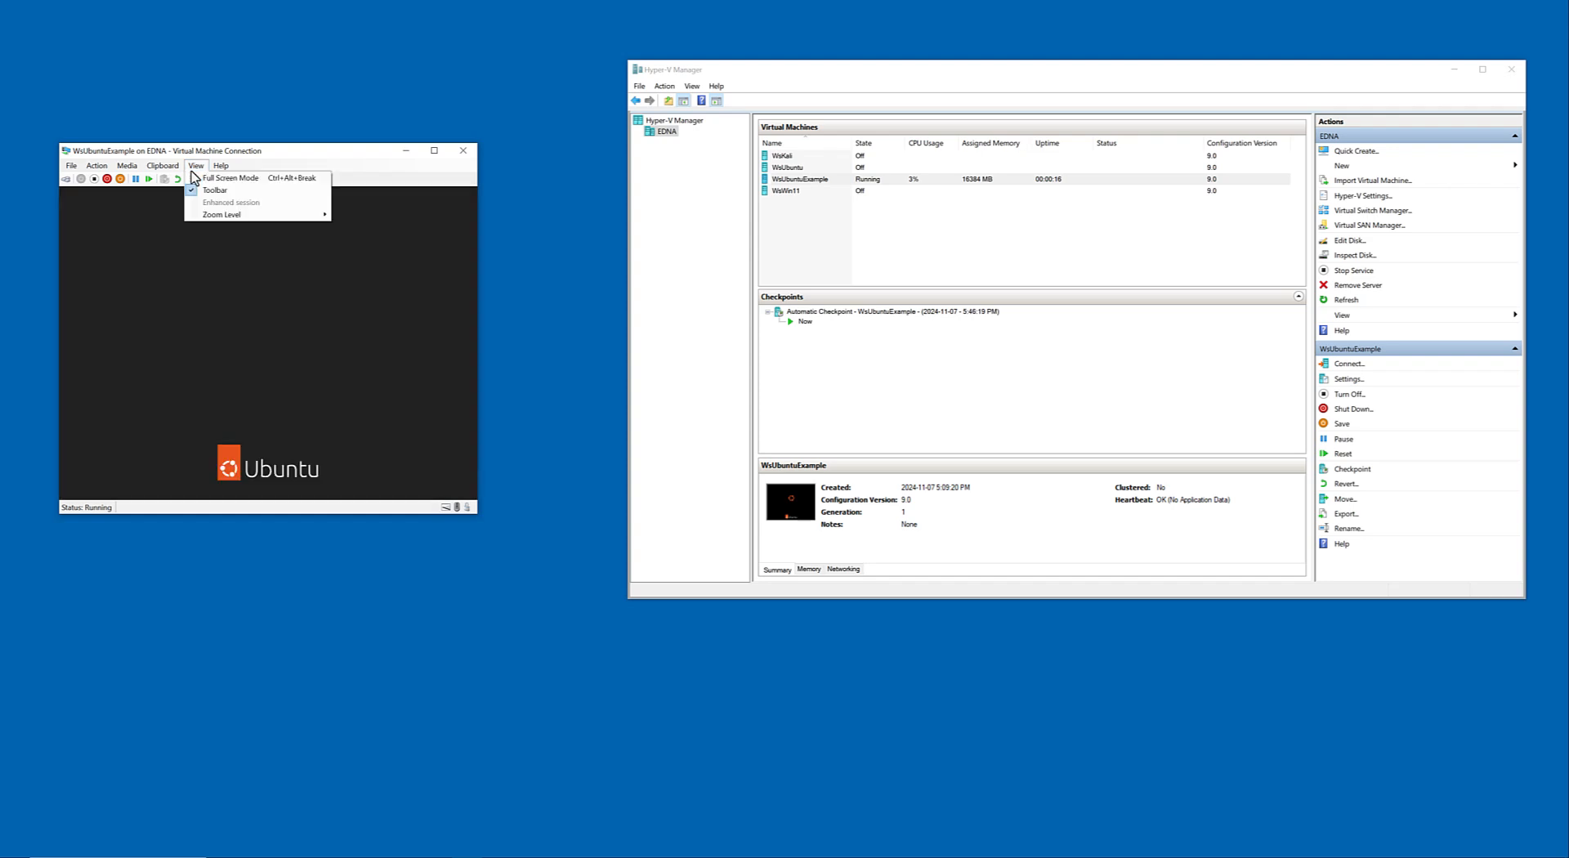
click(343, 150)
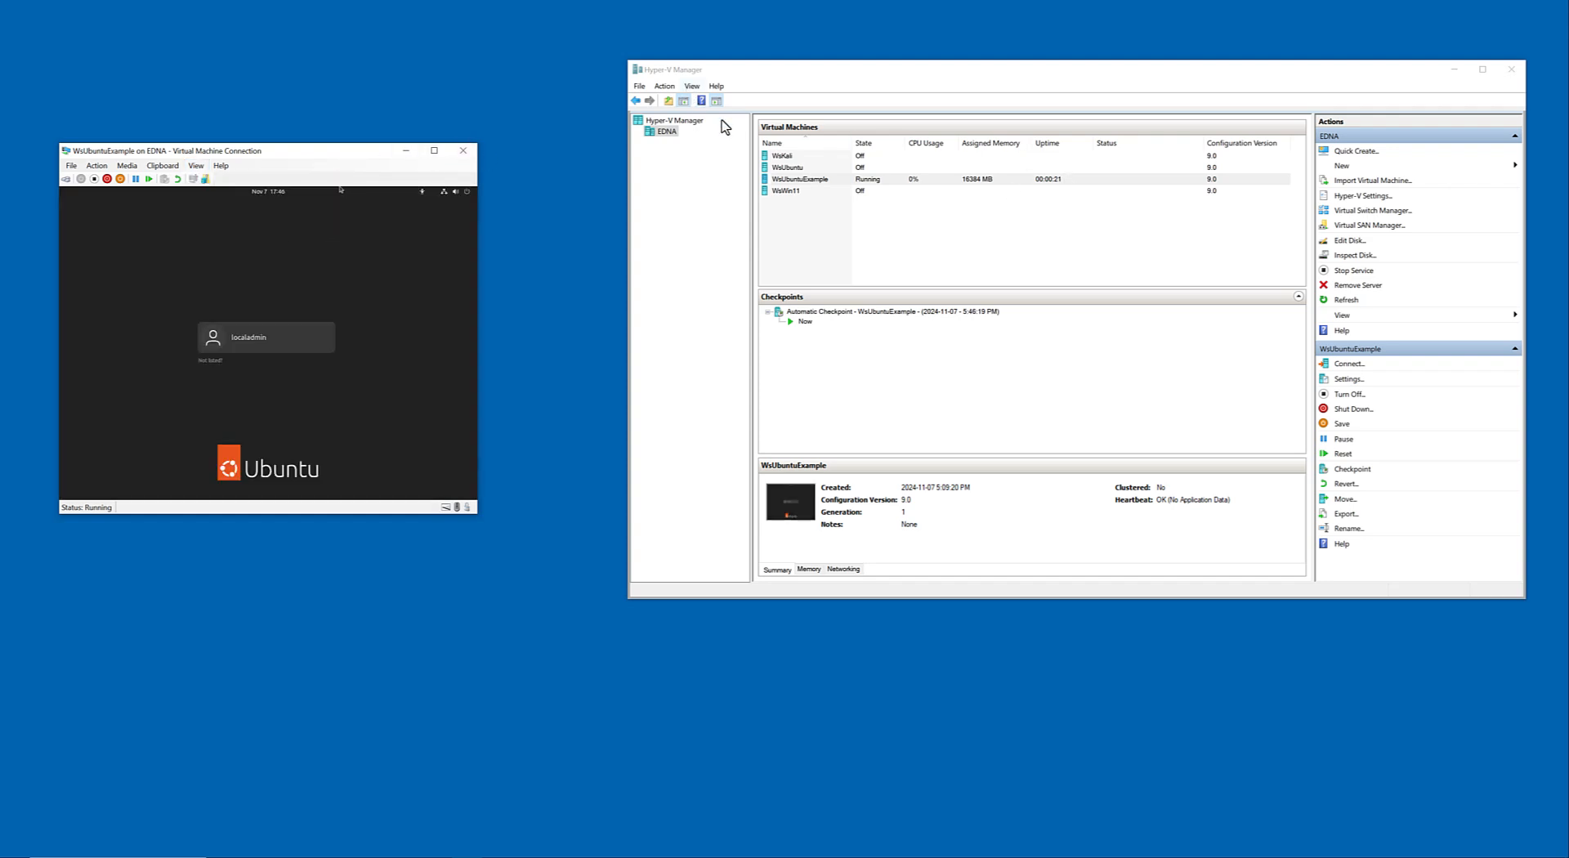
Review WsUbuntuExample's integration services, checkpoints, smart paging location and automatic stop action settings without changing them.
click(1347, 379)
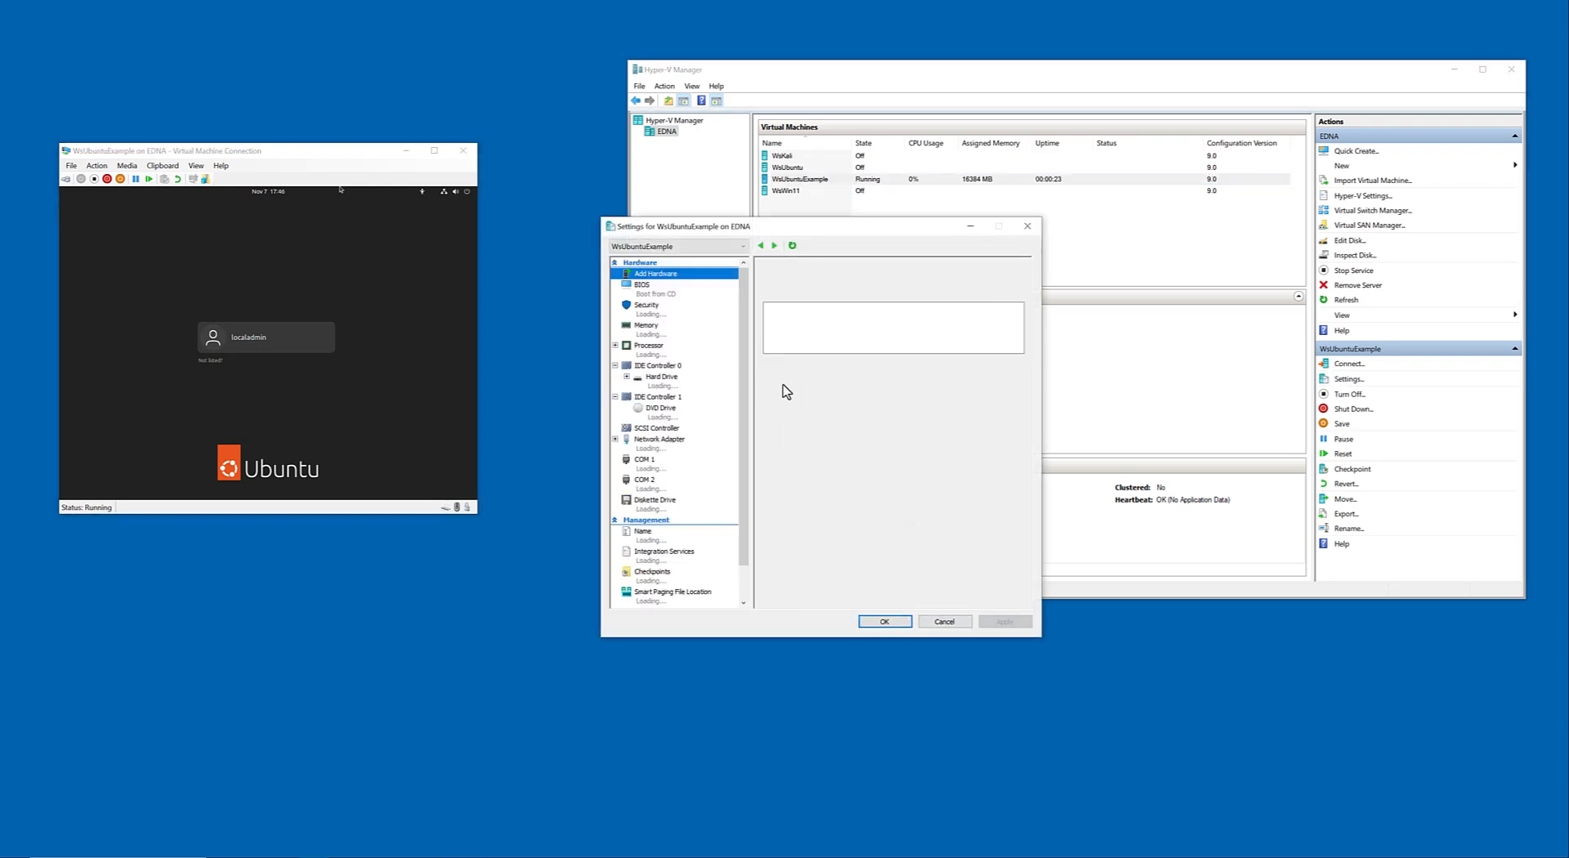
click(682, 554)
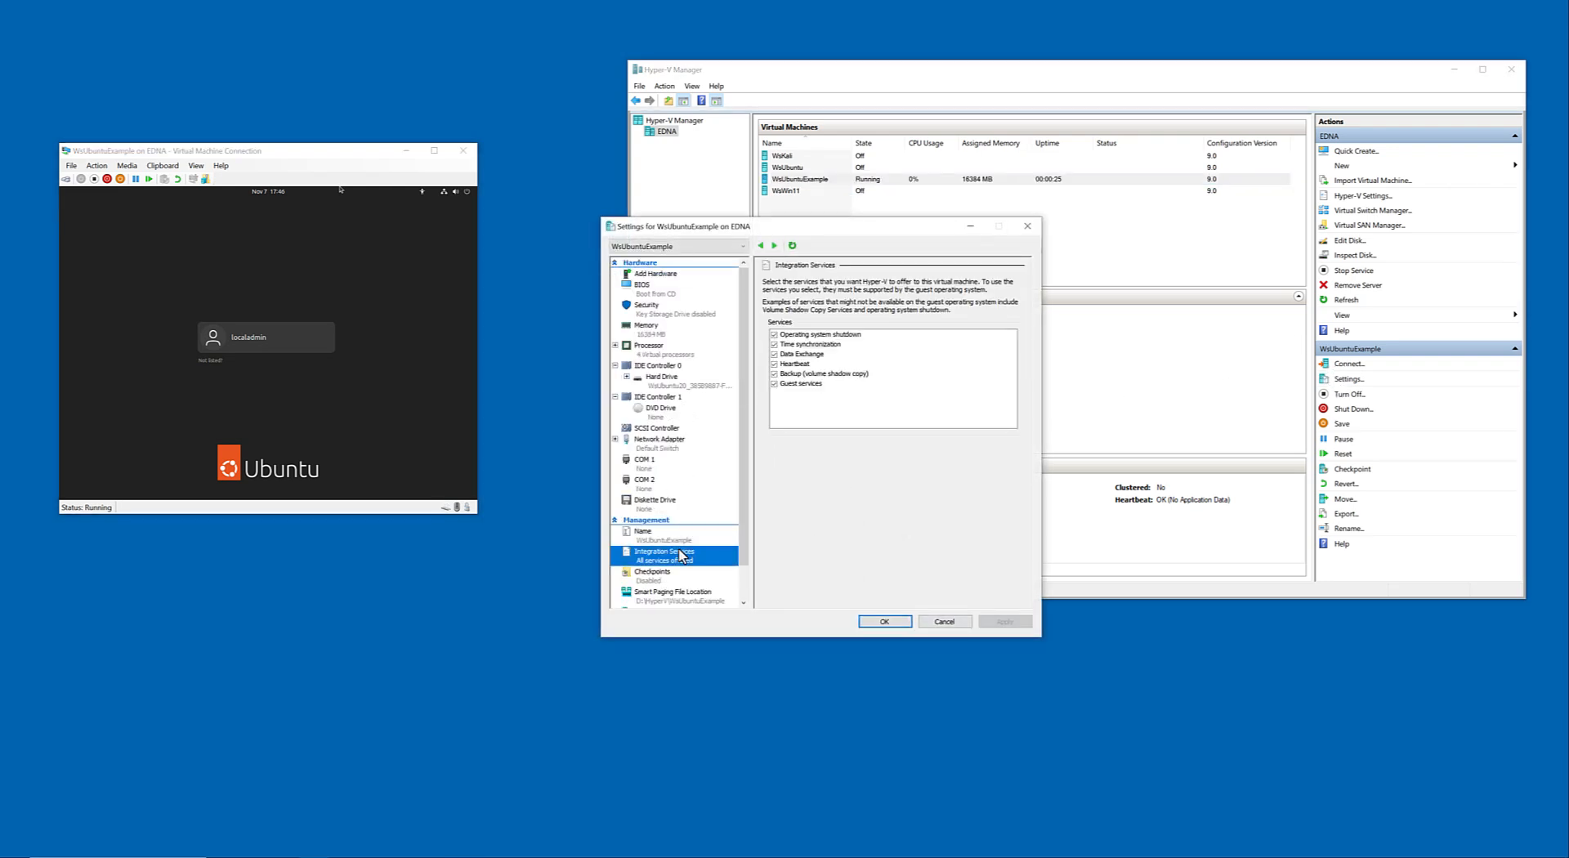
scroll(658, 446, down, 1)
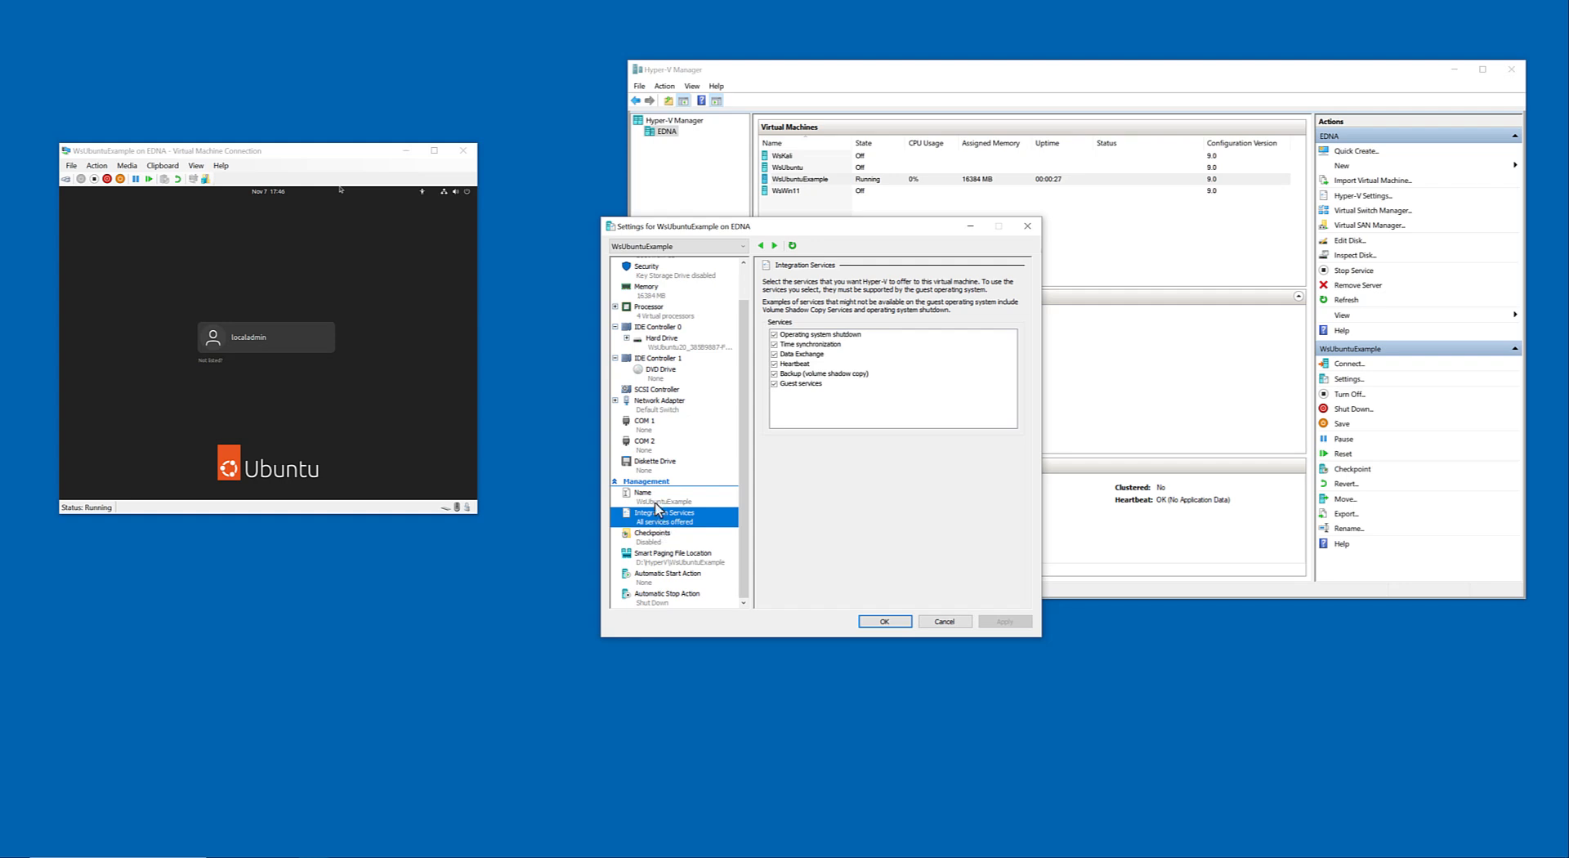
click(660, 537)
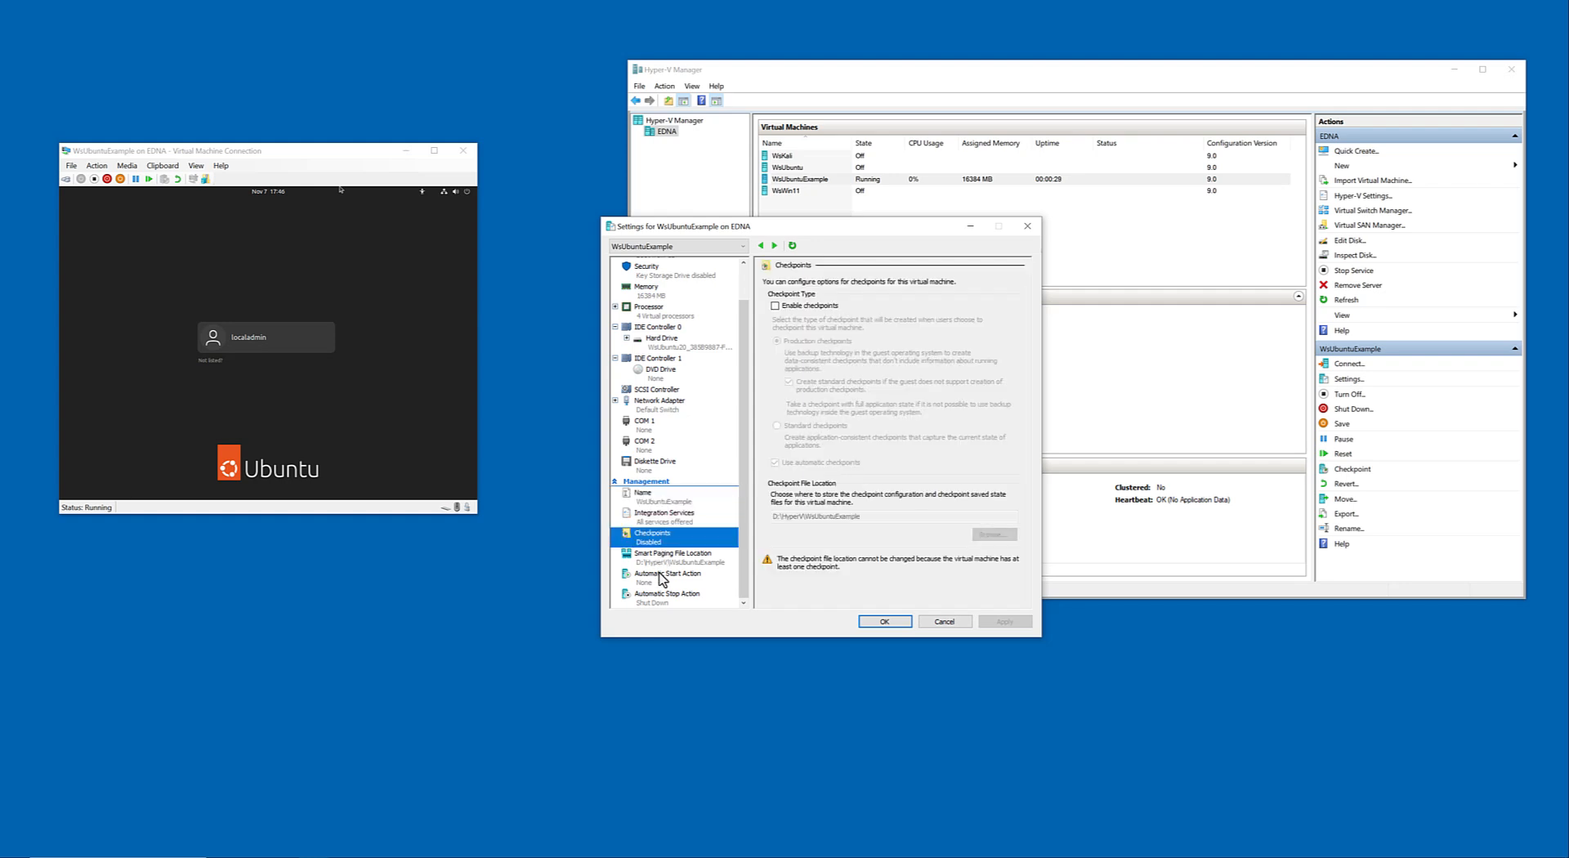
click(662, 577)
click(663, 559)
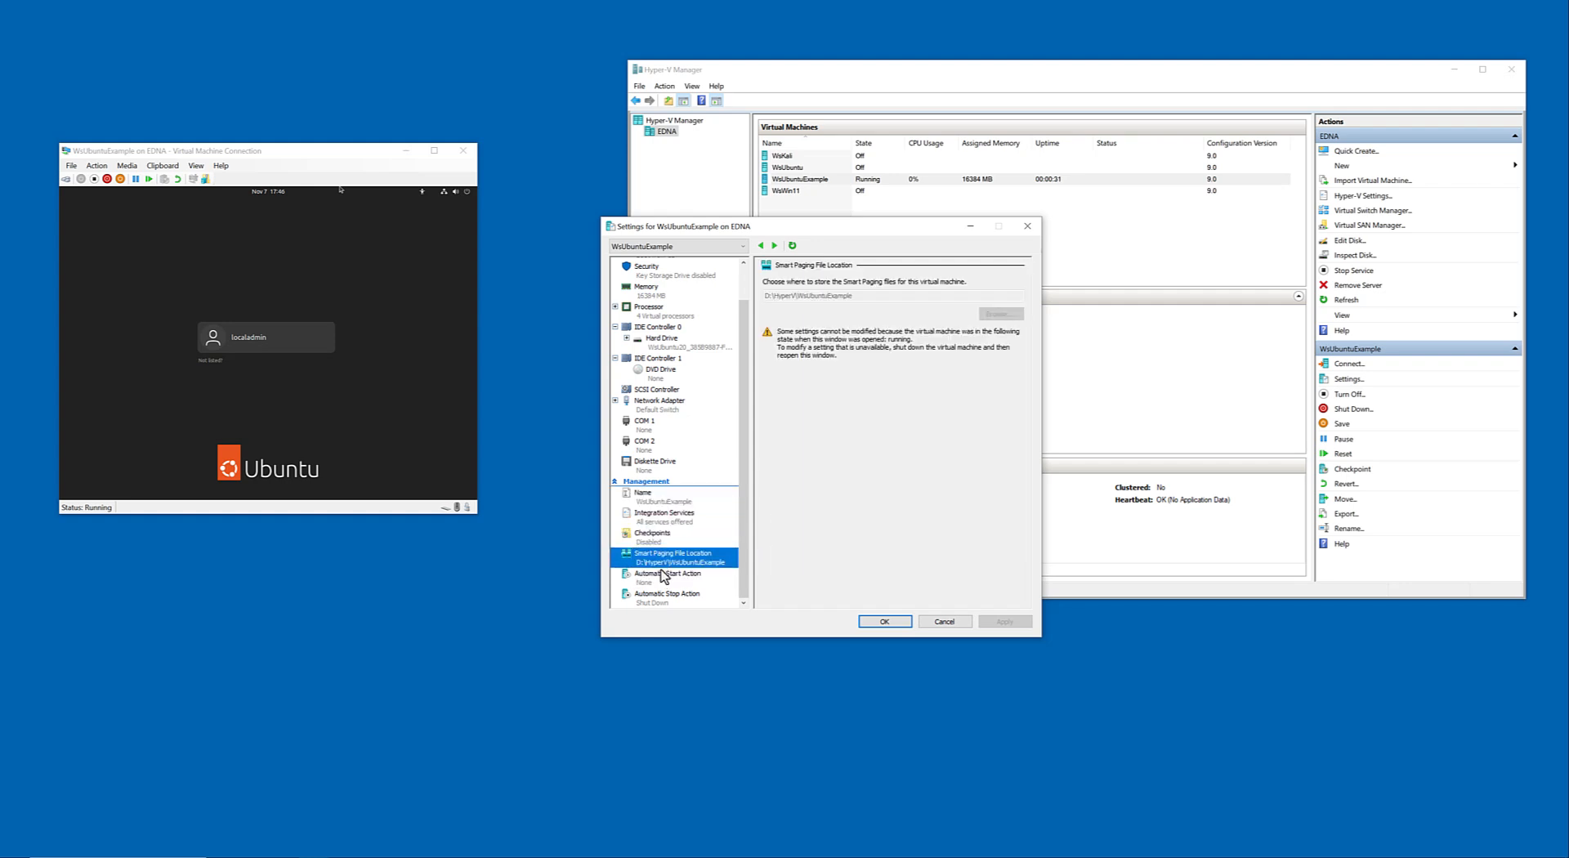
click(666, 601)
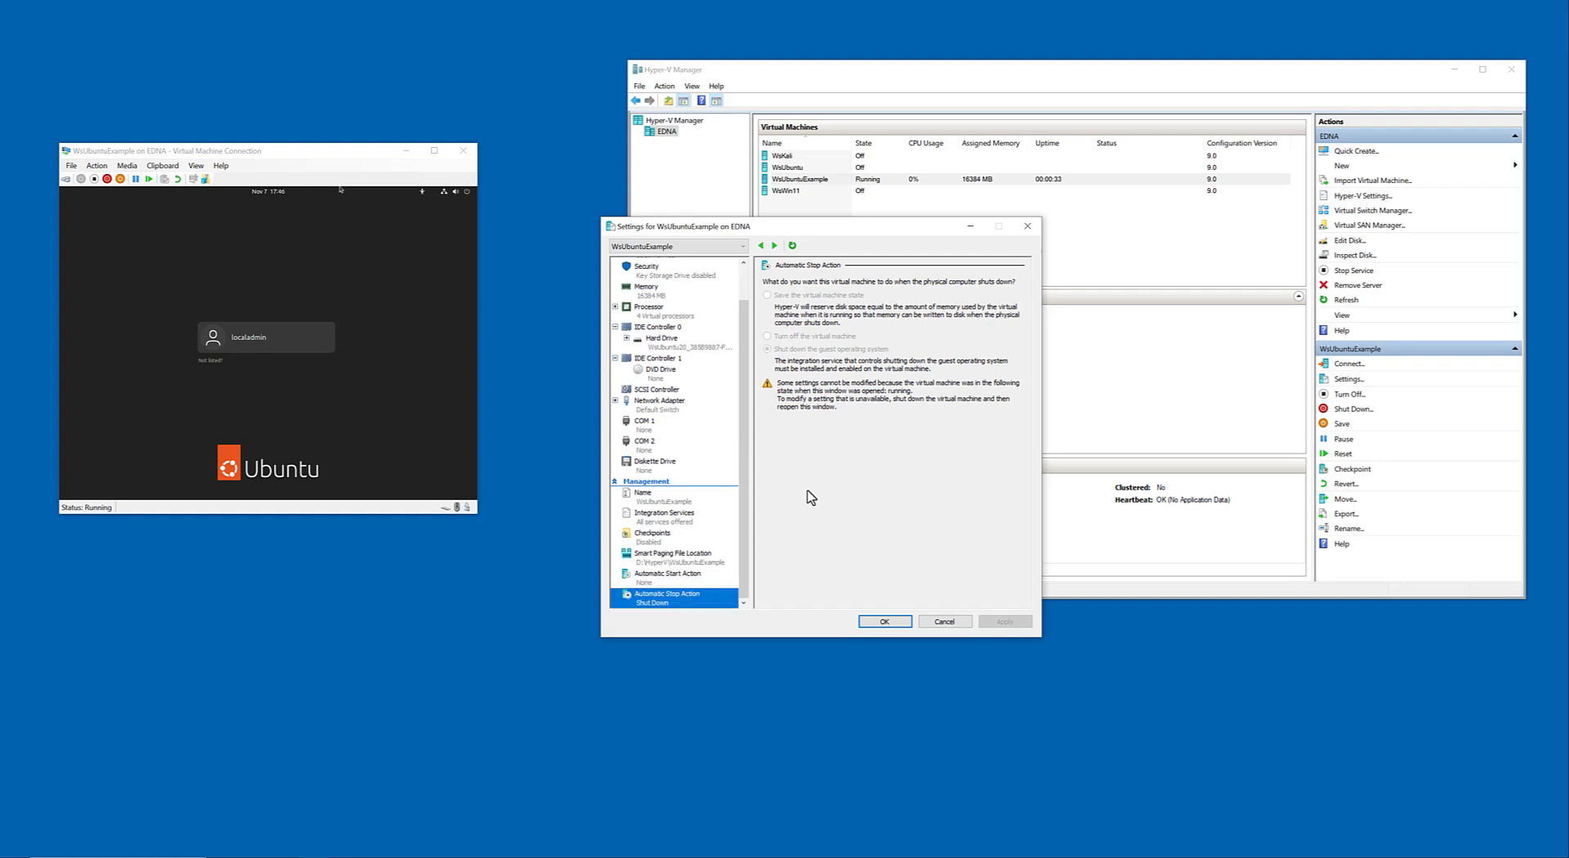
click(948, 621)
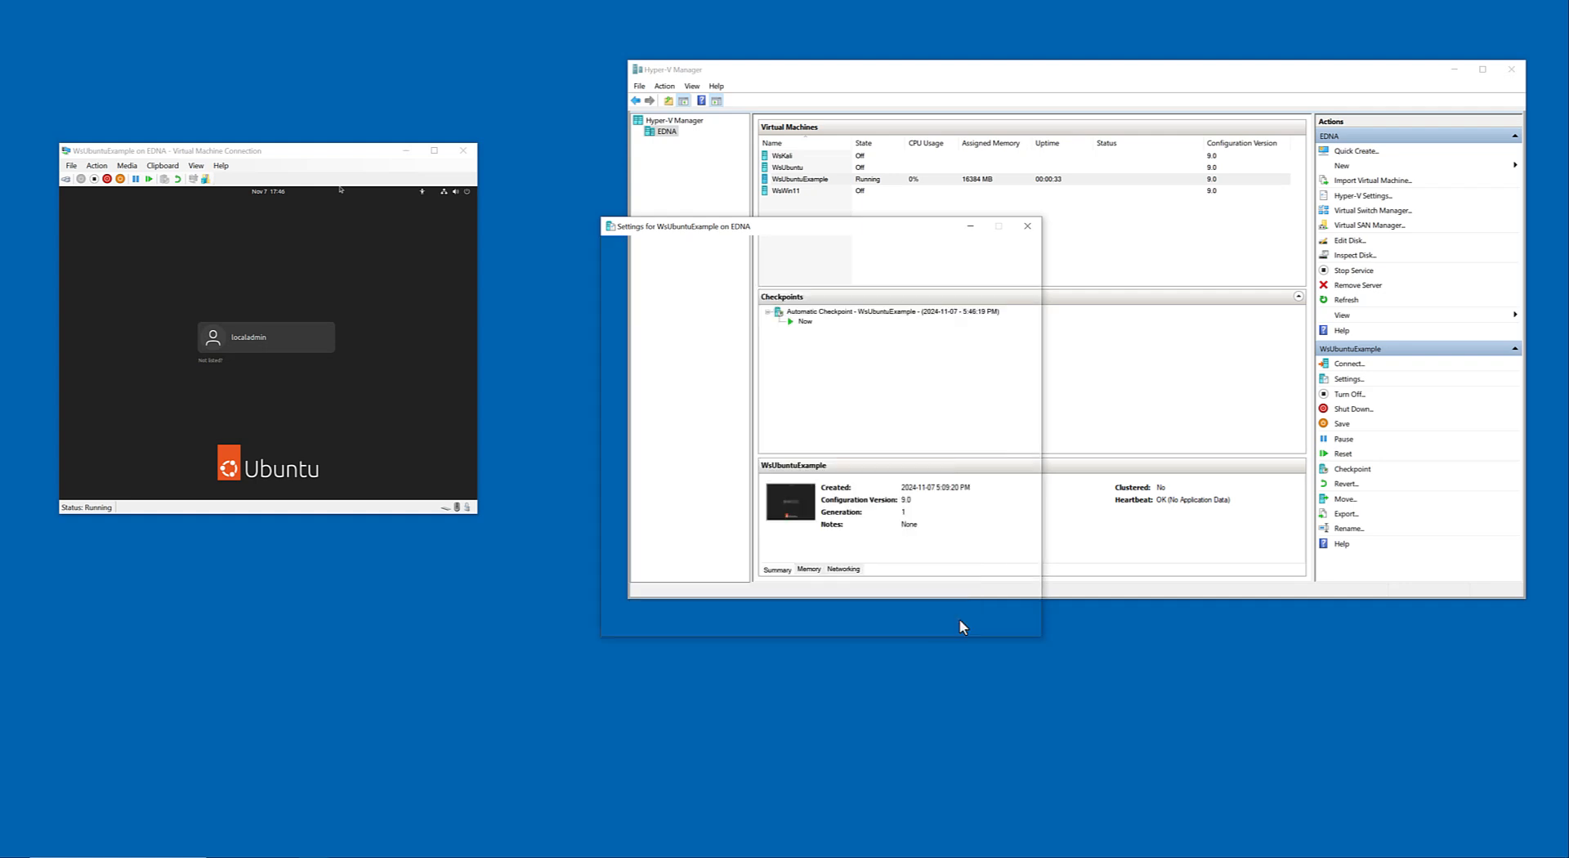
Check the Enhanced Session Mode Policy in the Hyper-V settings of host EDNA, leaving the settings unchanged.
right_click(670, 137)
click(723, 189)
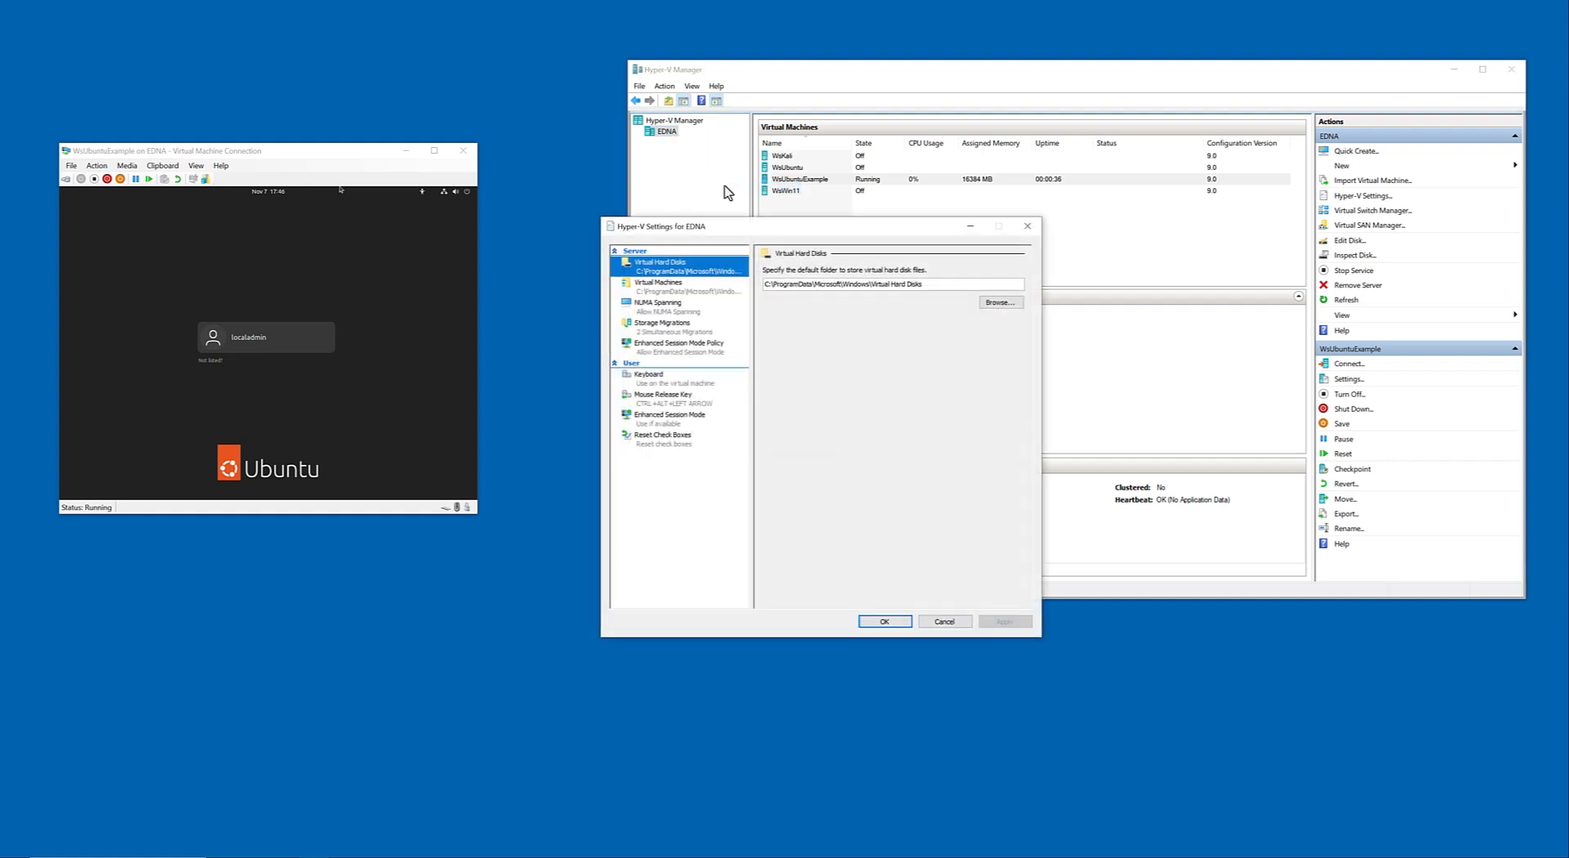
click(672, 330)
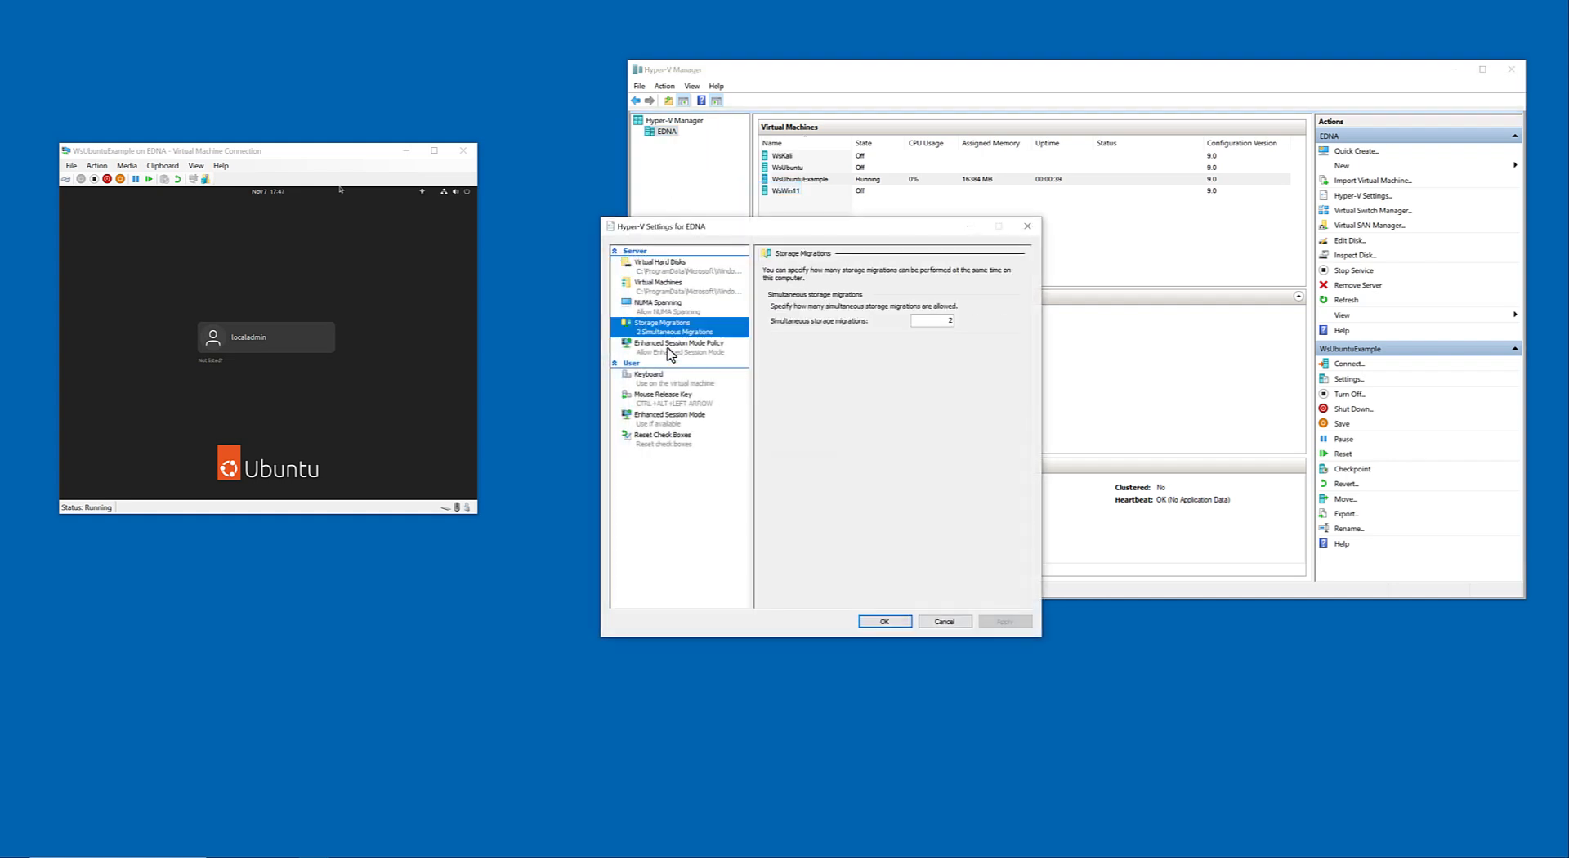
click(668, 350)
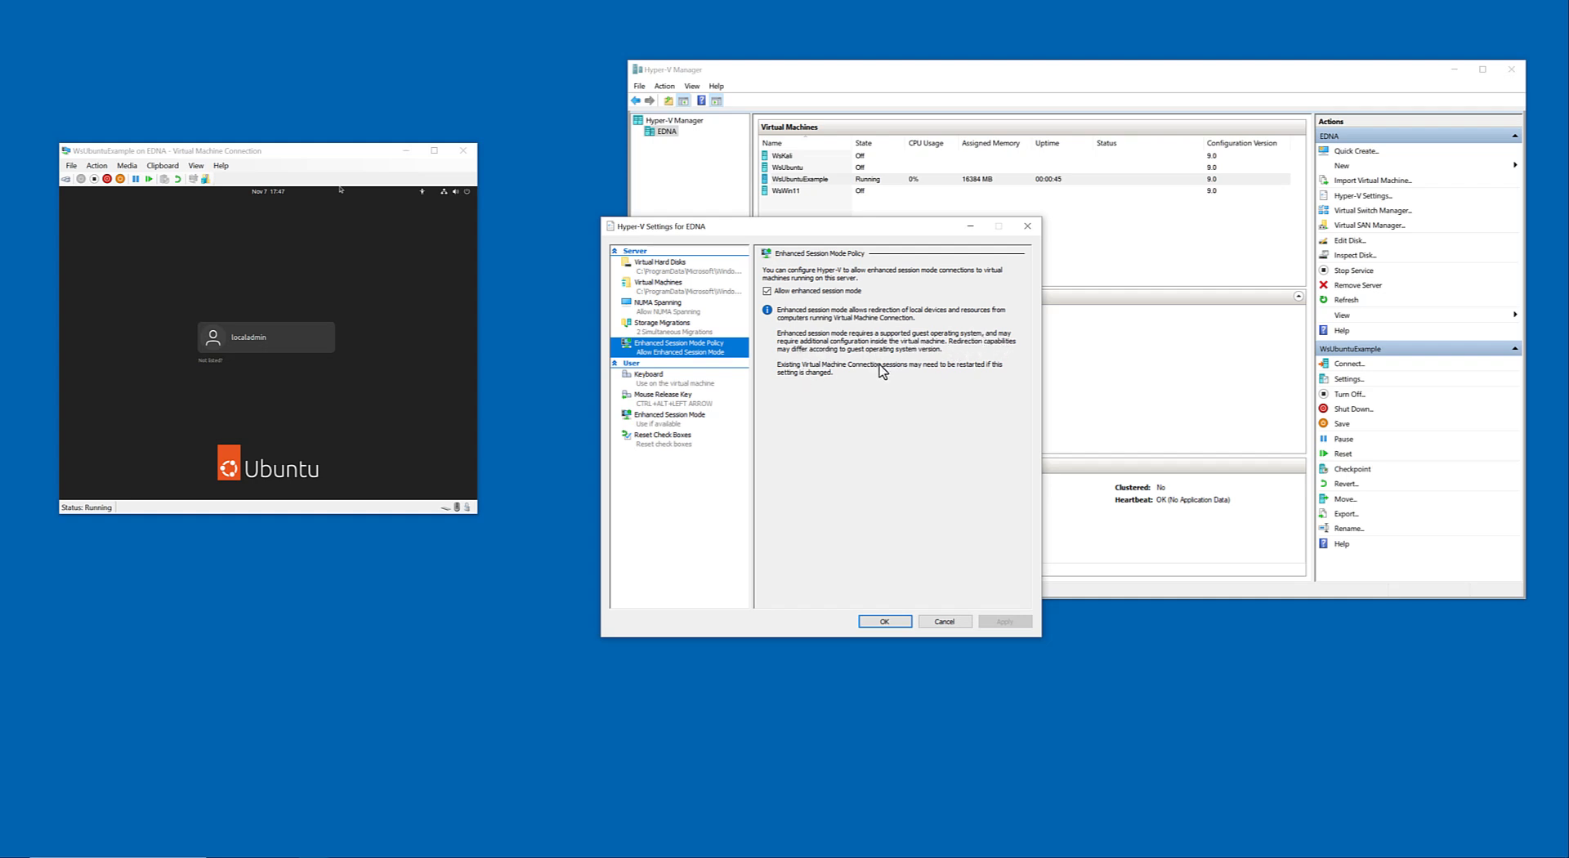
click(936, 623)
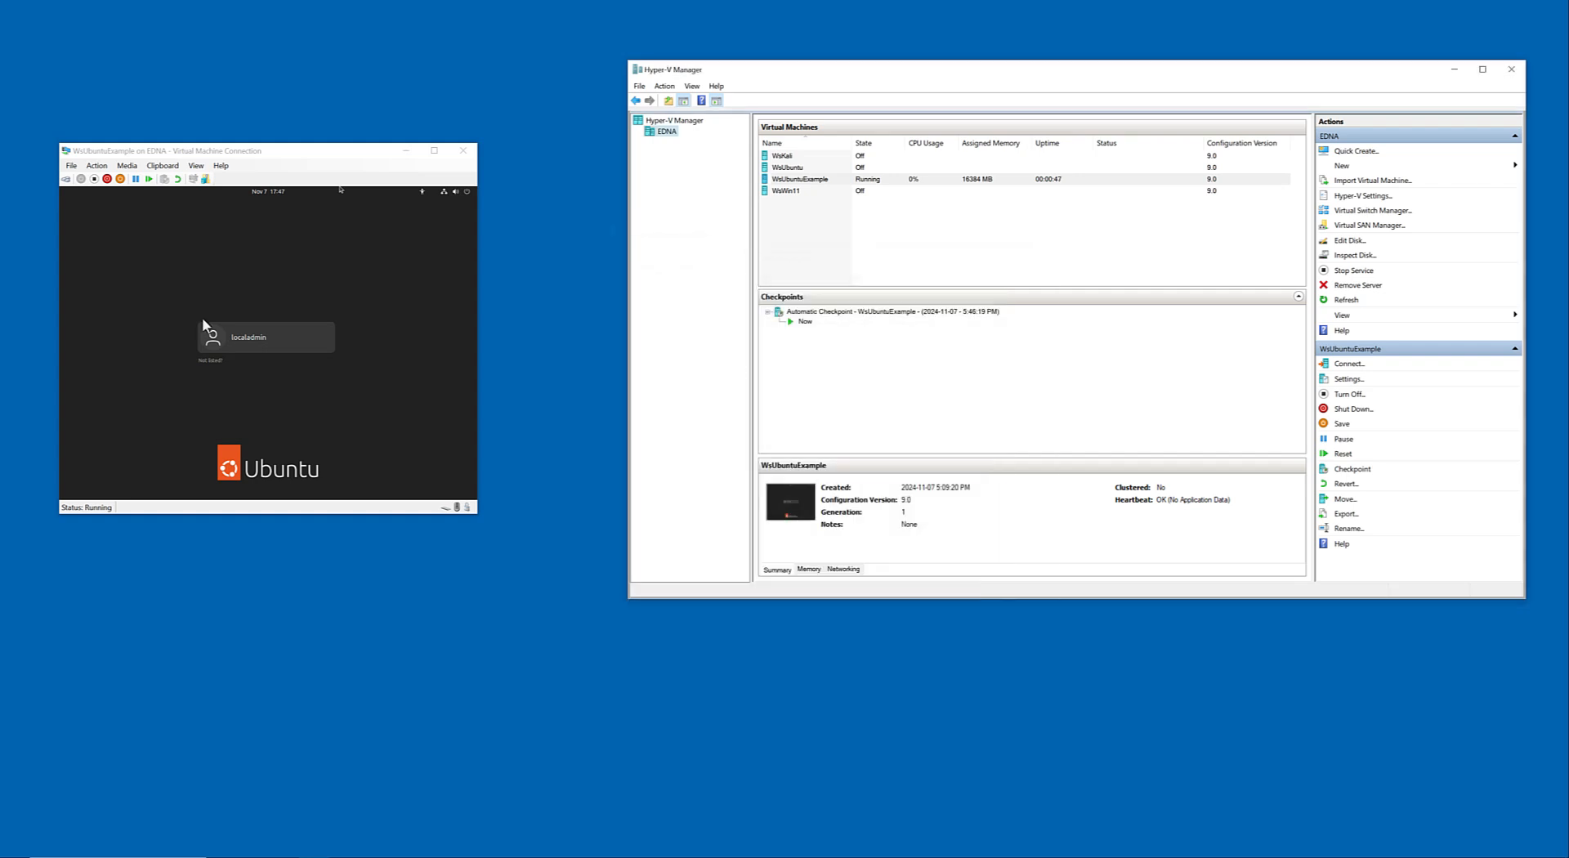
Close the WsUbuntuExample connection window and shut down the virtual machine.
click(367, 247)
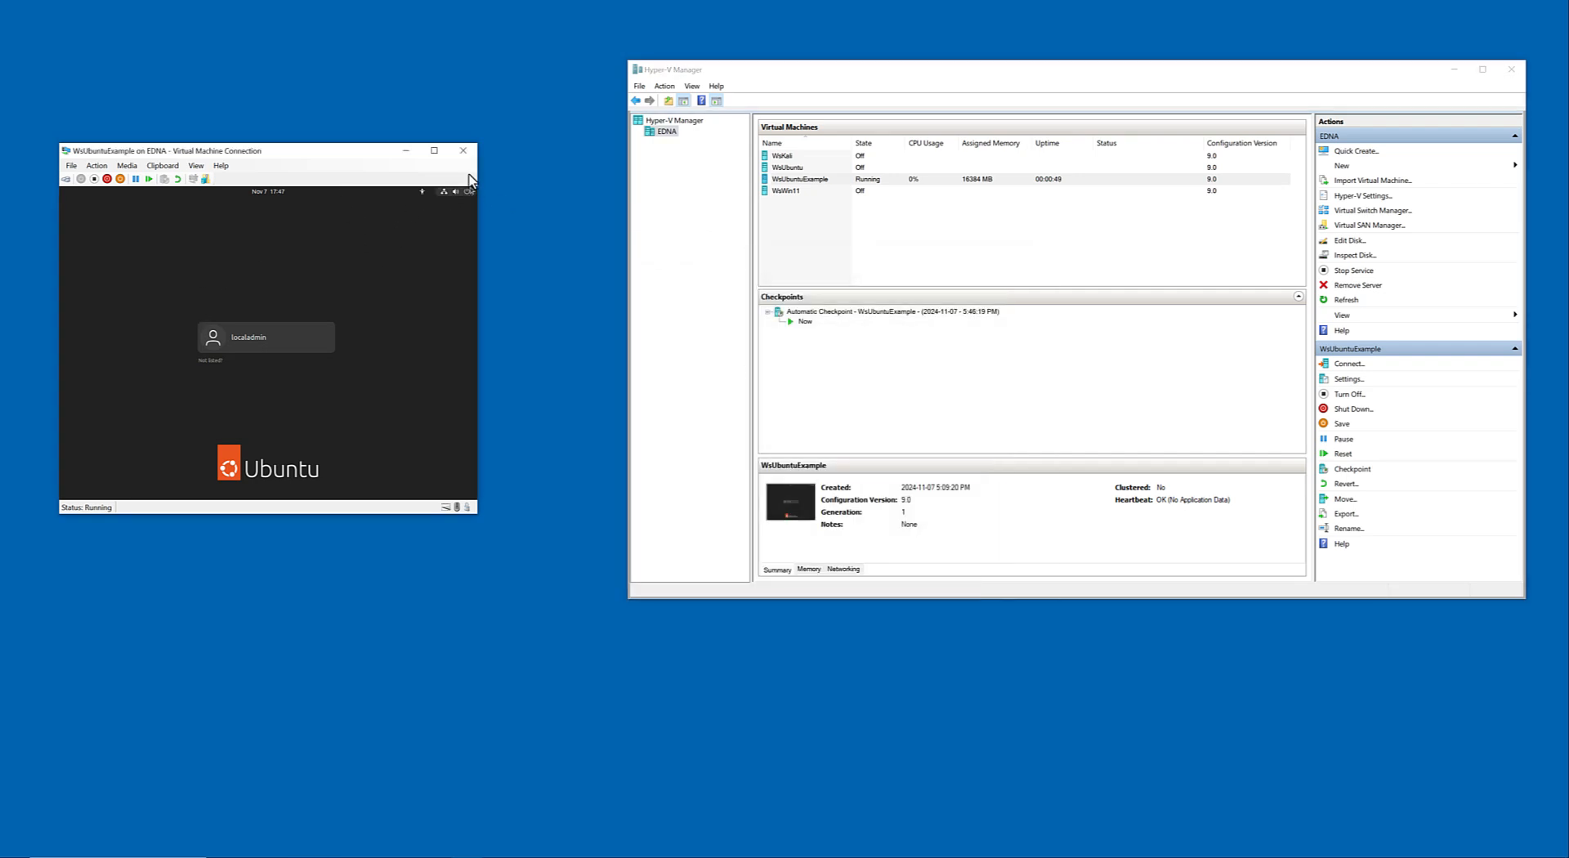
click(463, 151)
click(843, 180)
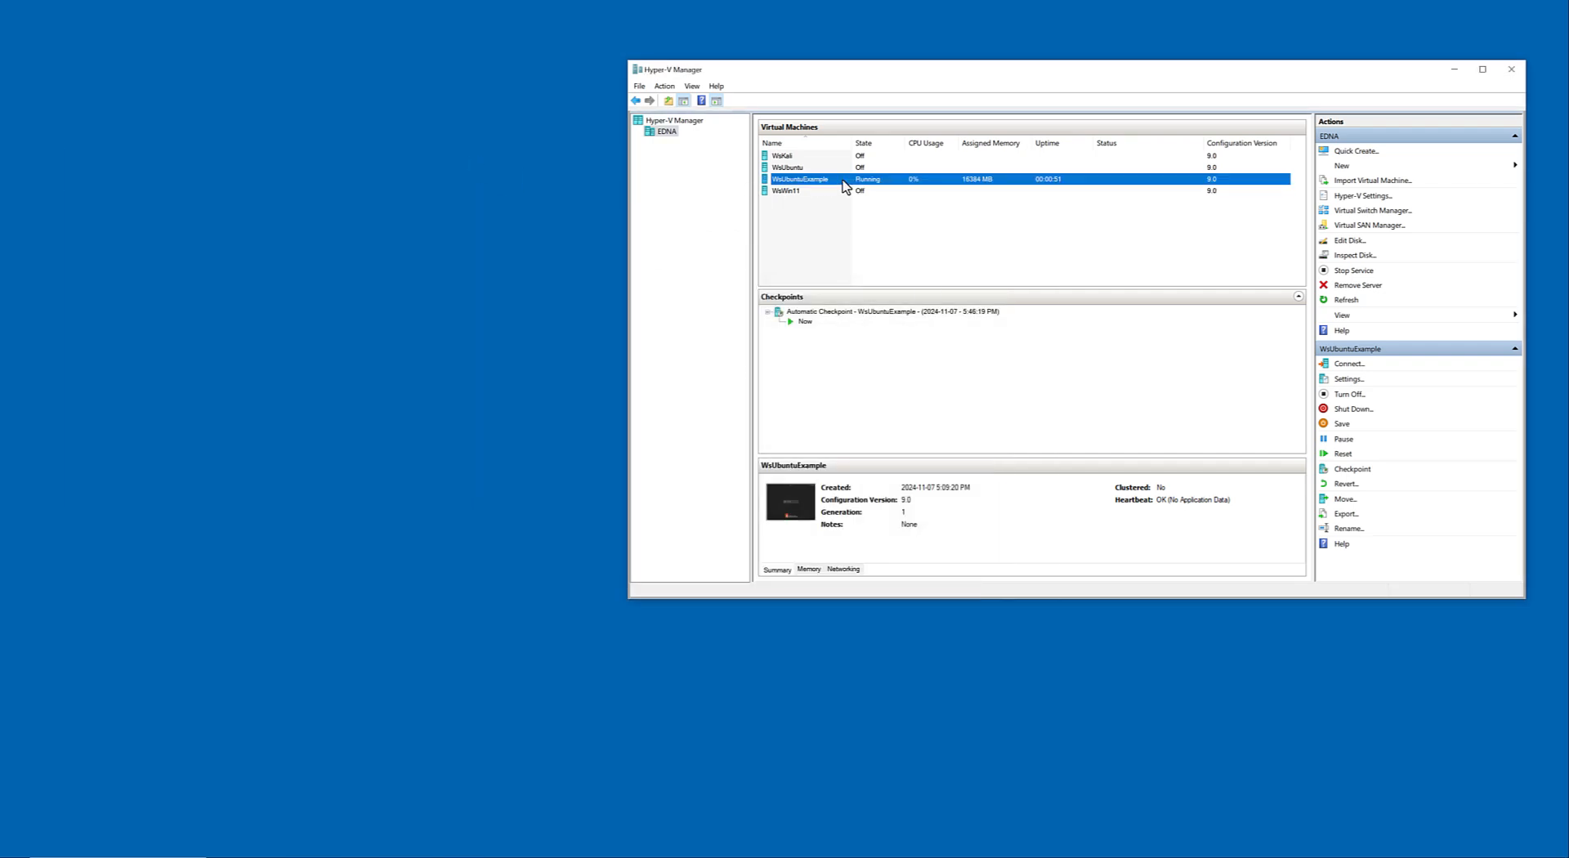
right_click(845, 186)
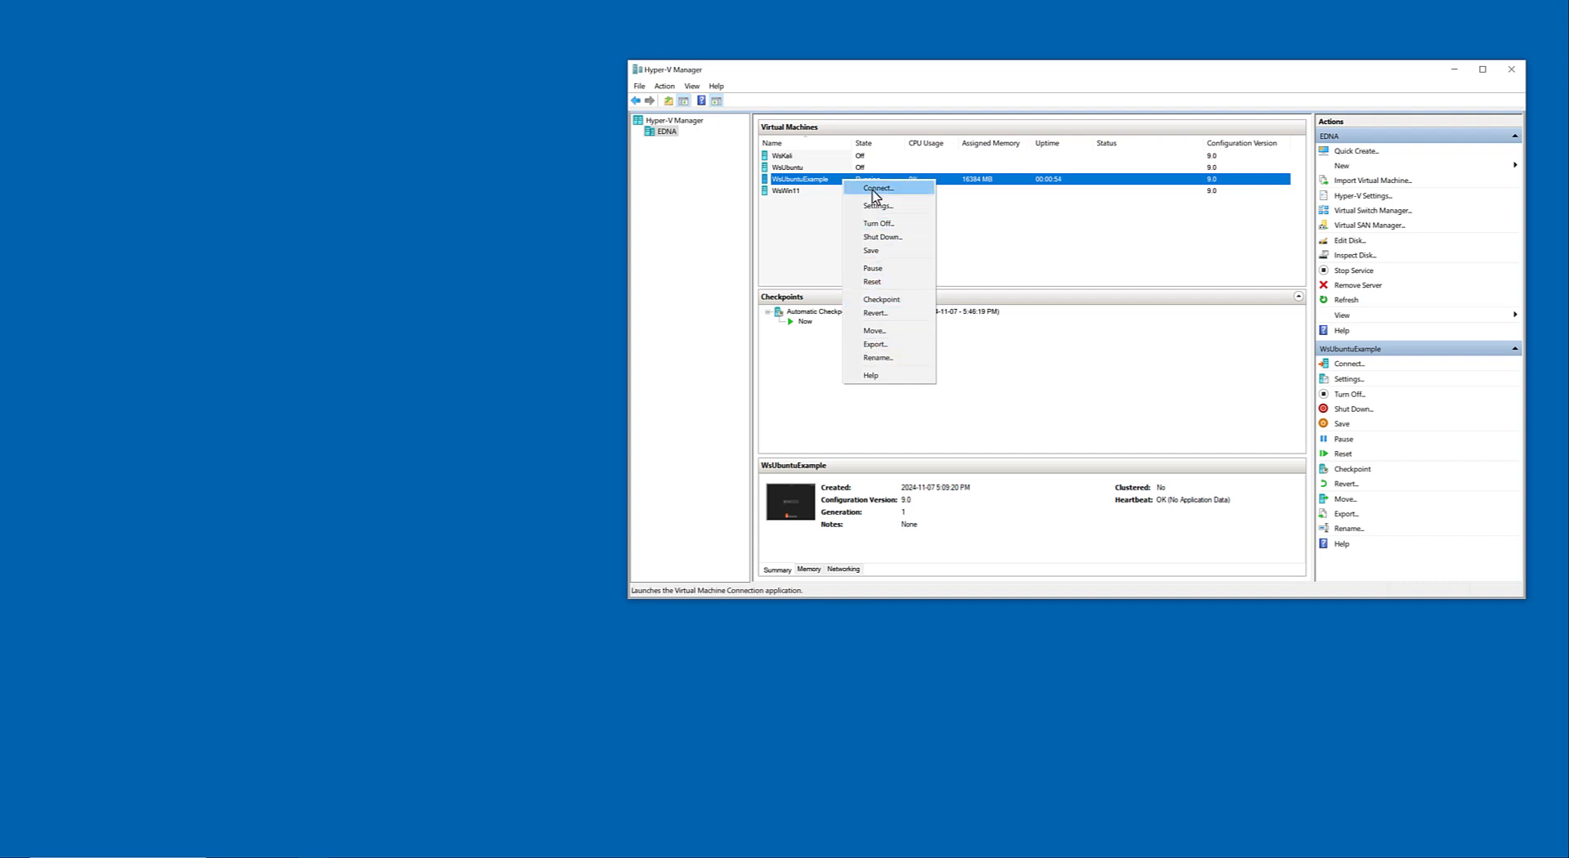
click(1345, 411)
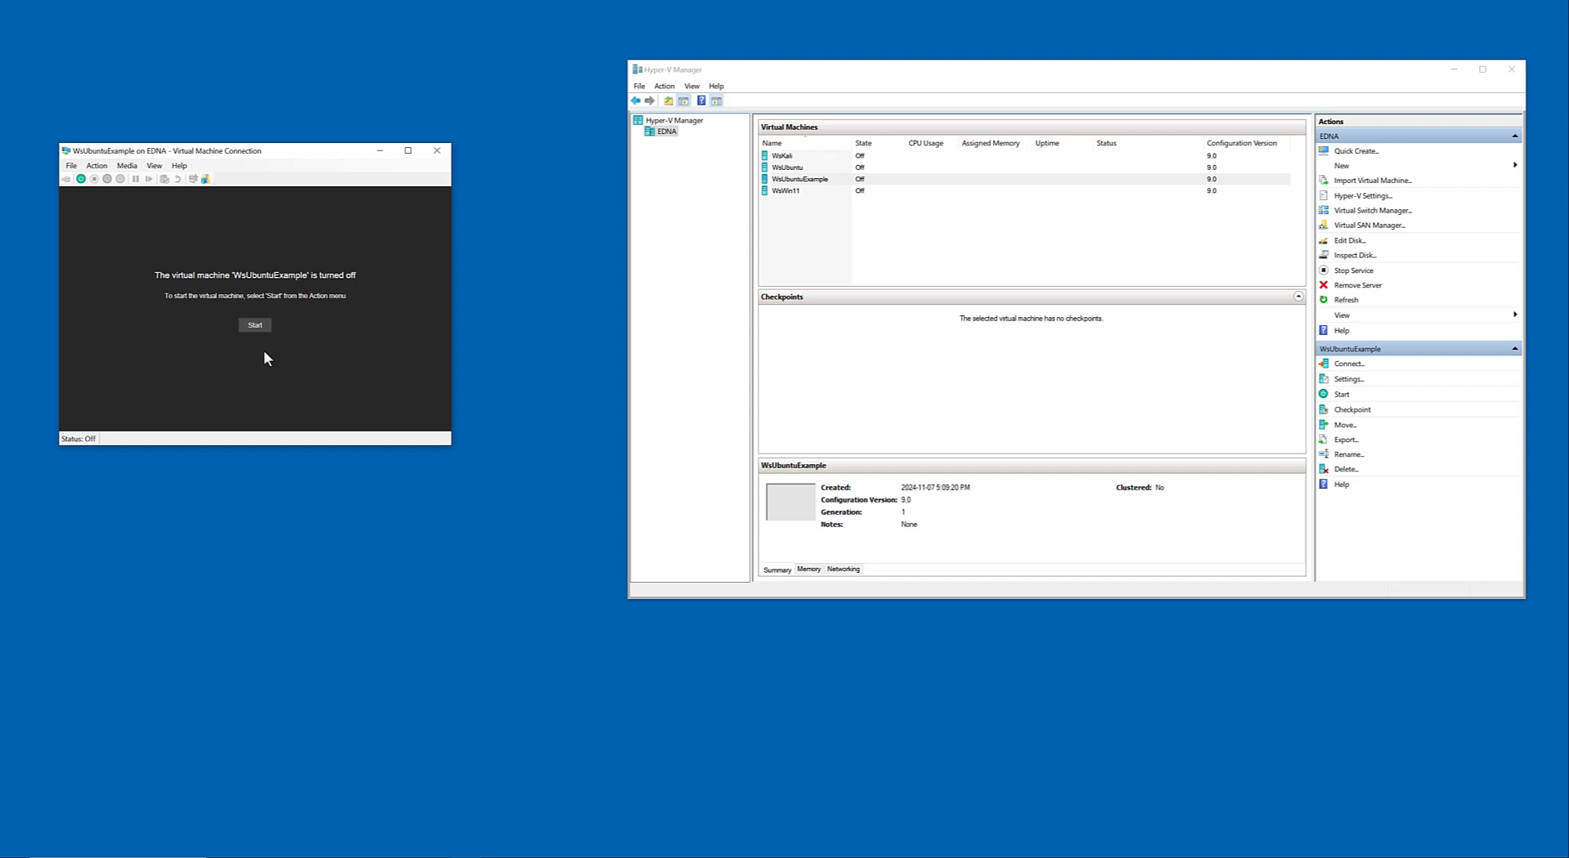
Start WsUbuntuExample again from its connection window, look through the window's command options and reposition the window slightly.
click(253, 323)
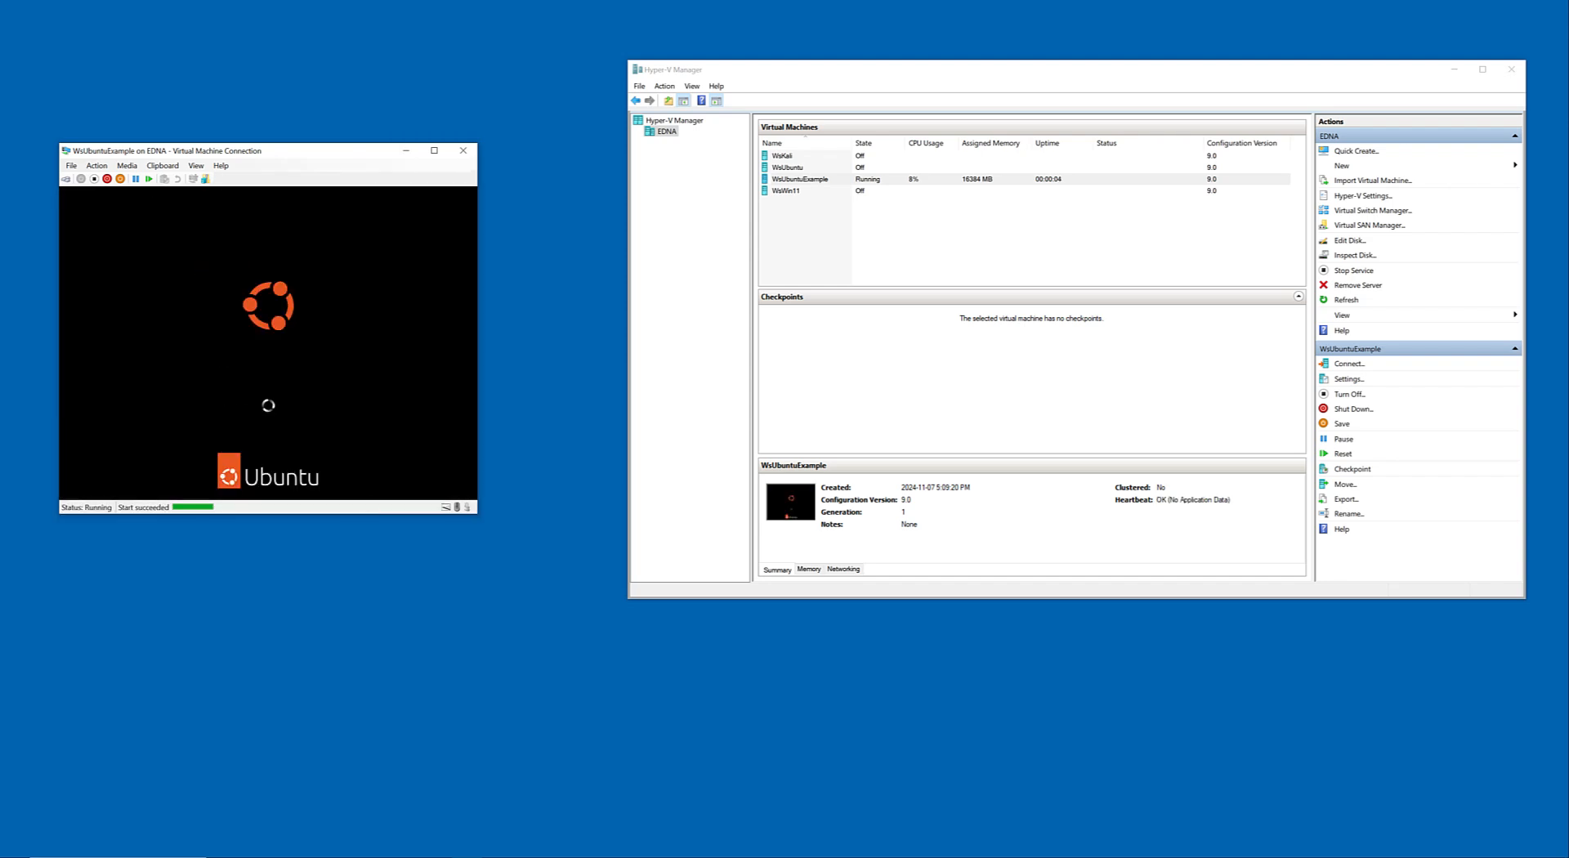
click(96, 166)
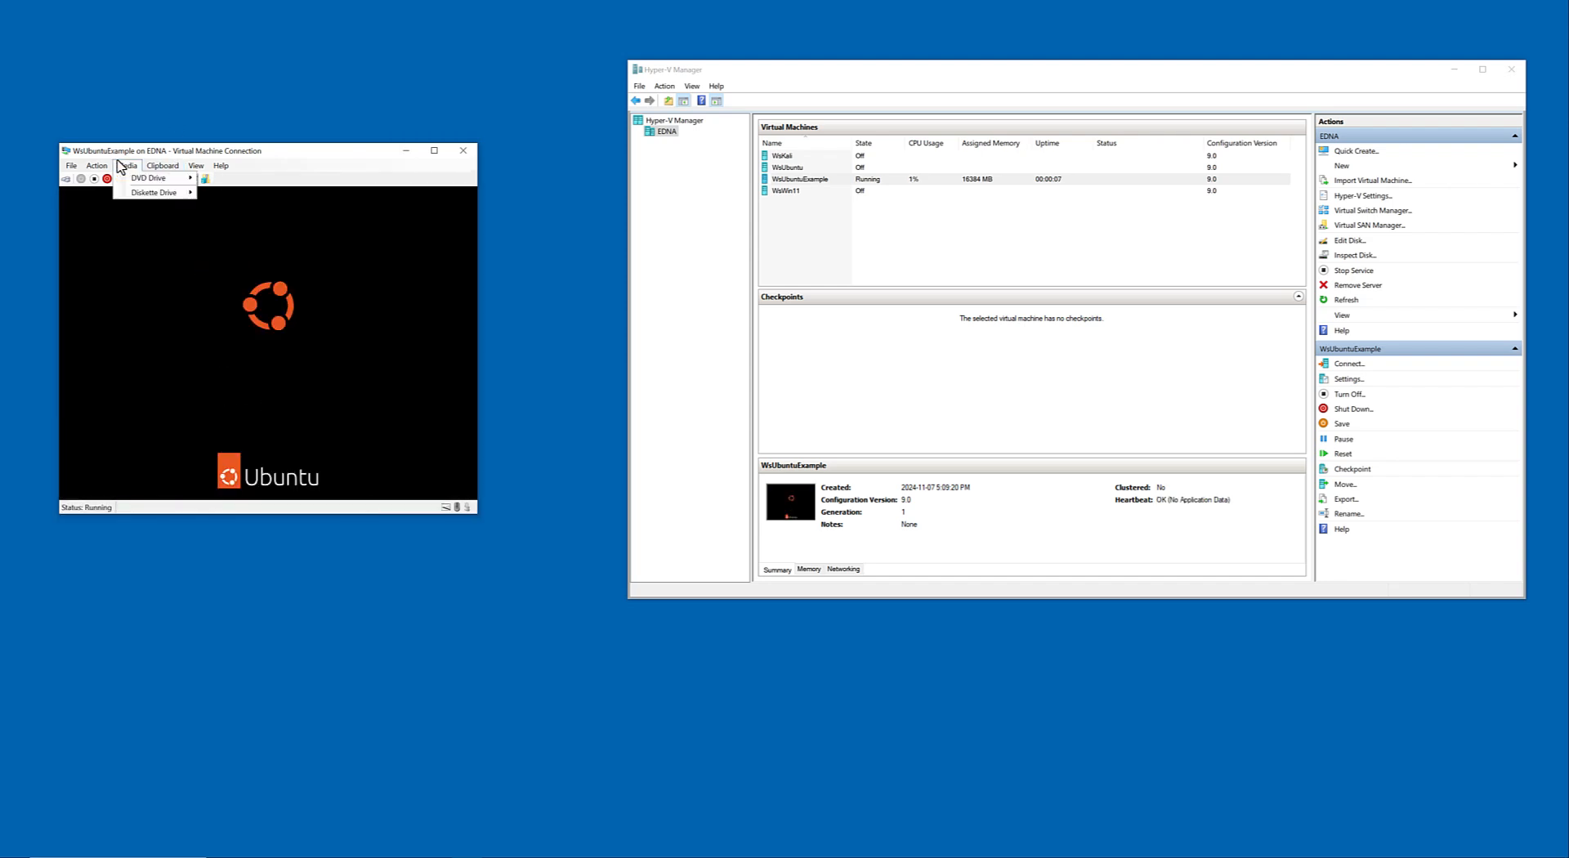
click(72, 166)
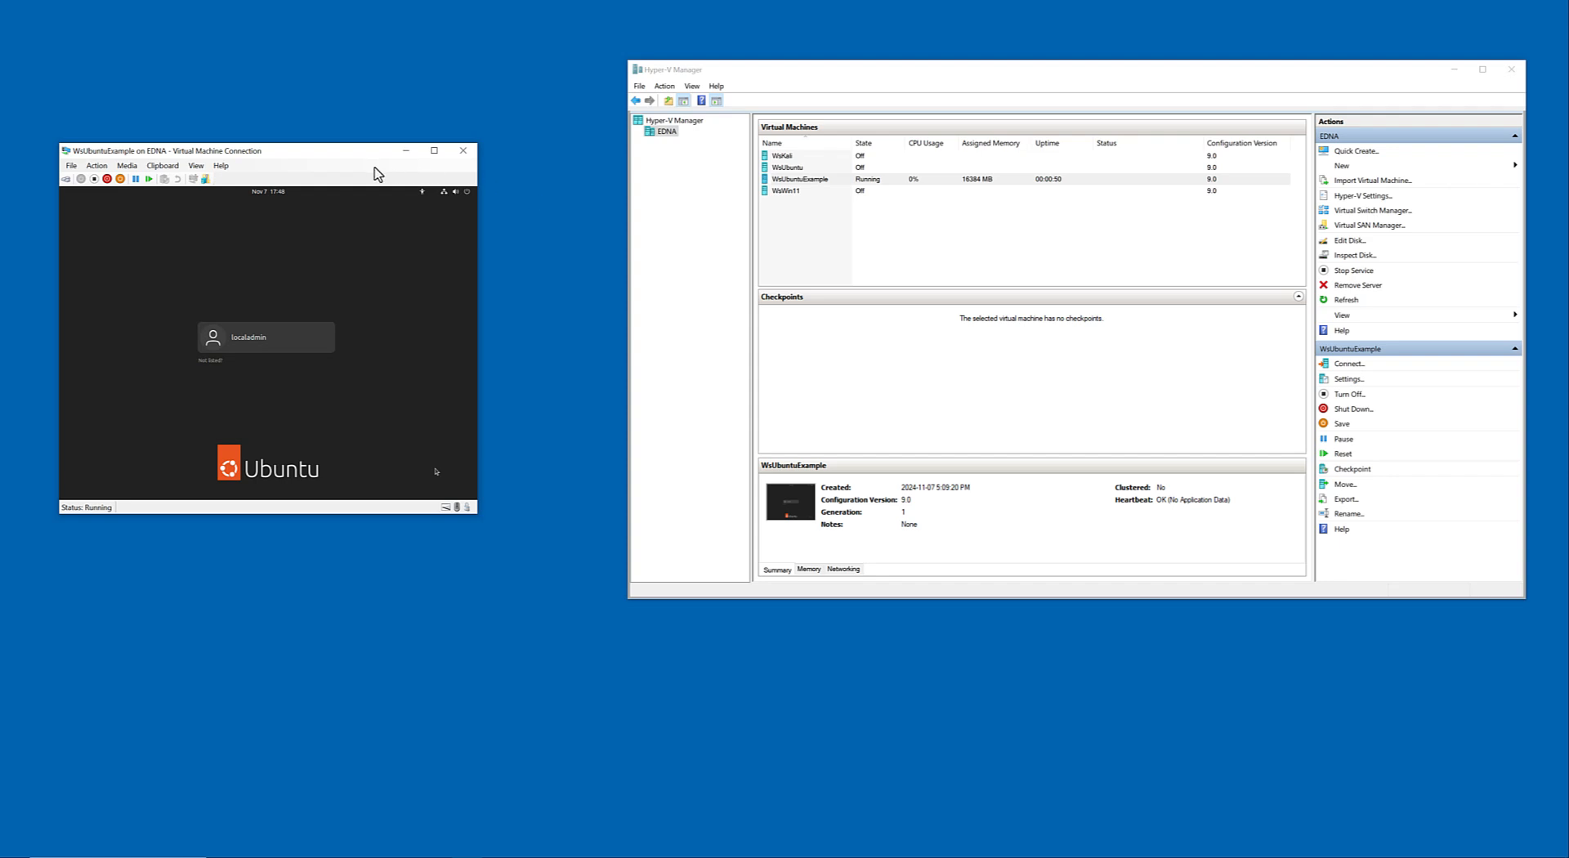
drag(366, 160, 410, 151)
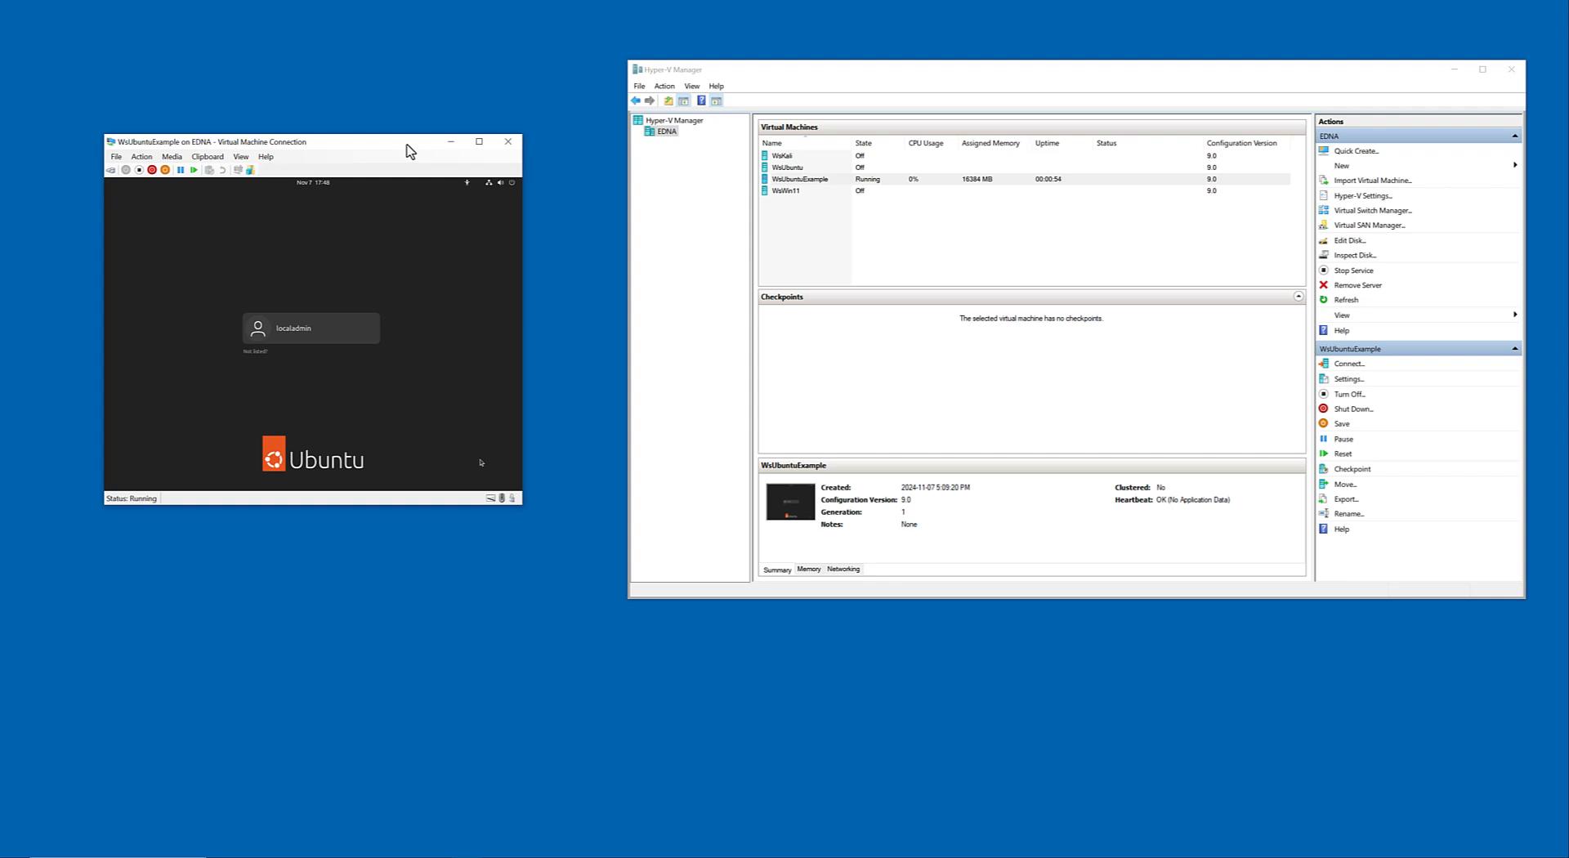